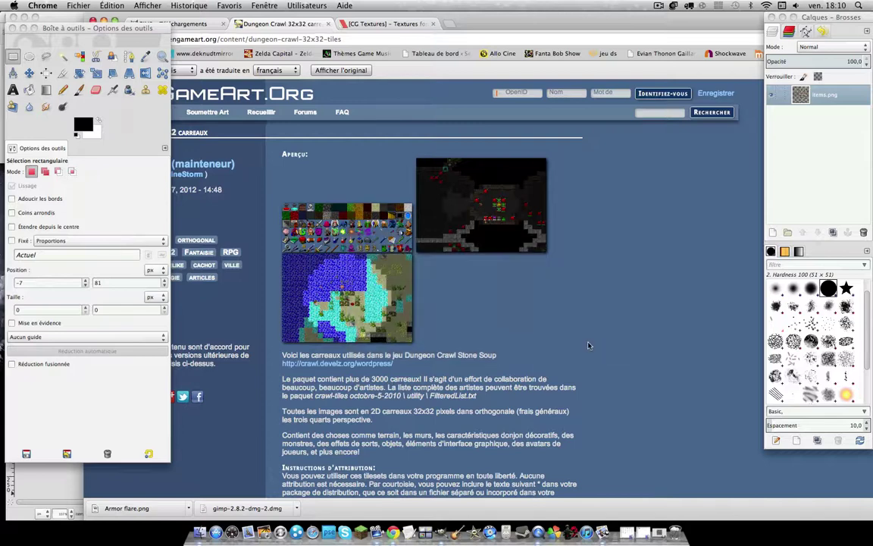
Step: Save the Dungeon Crawl tileset preview image as tiles_tiny_sample.png and minimize Chrome
right_click(389, 235)
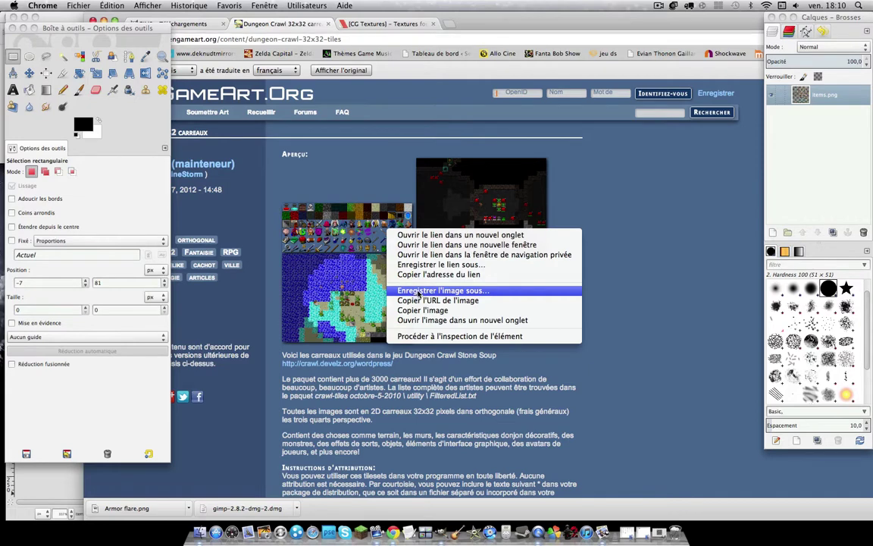
click(418, 293)
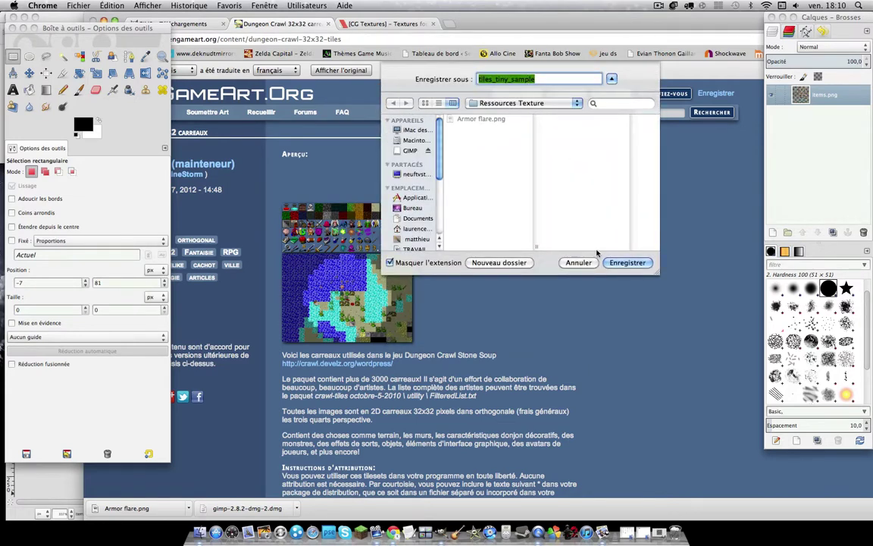
click(613, 263)
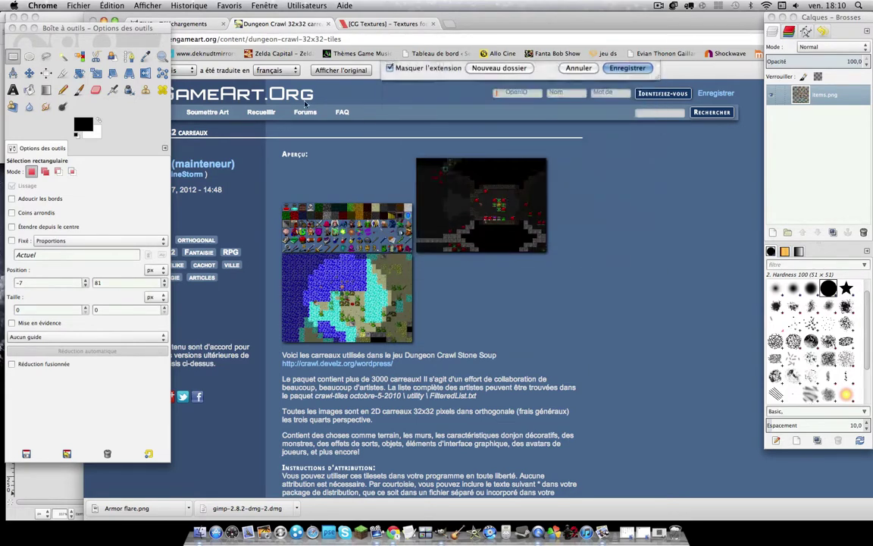
click(104, 21)
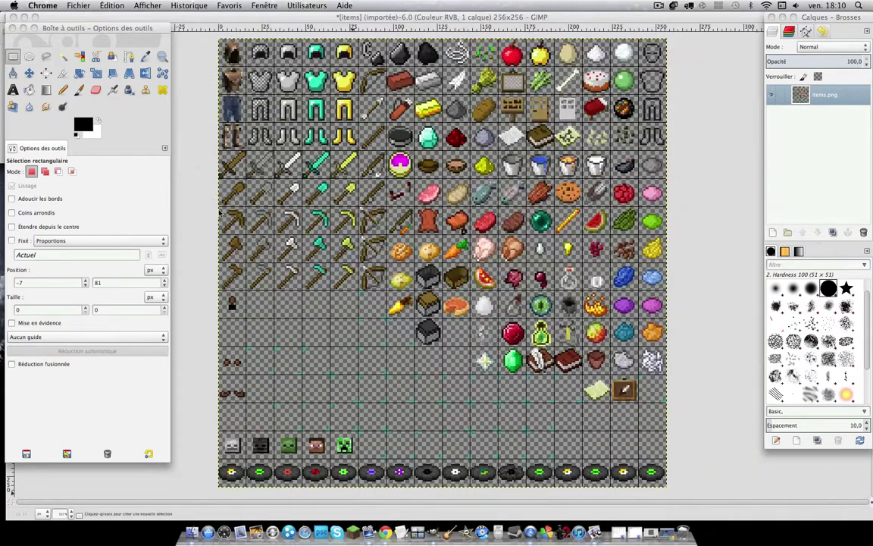
Step: Open tiles_tiny_sample.png from the Ressources Texture folder with GIMP using Ouvrir avec
click(191, 532)
click(461, 269)
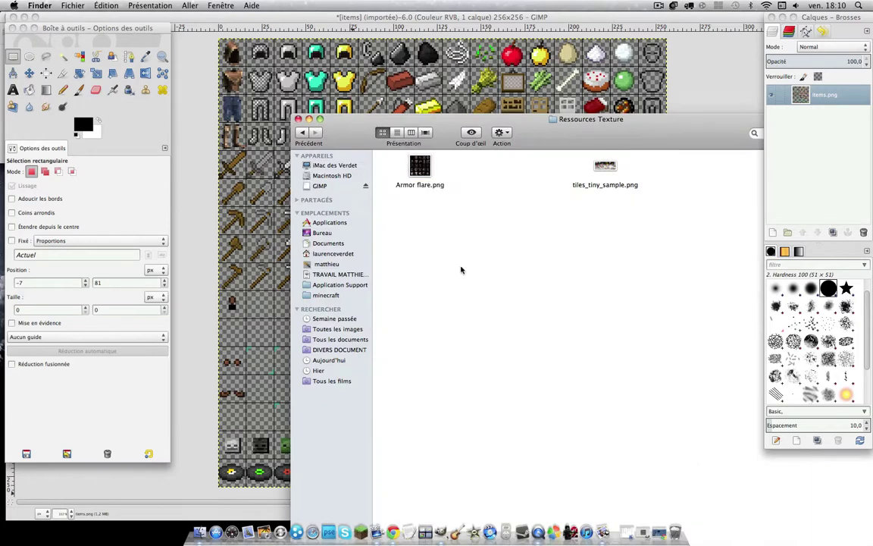
right_click(598, 166)
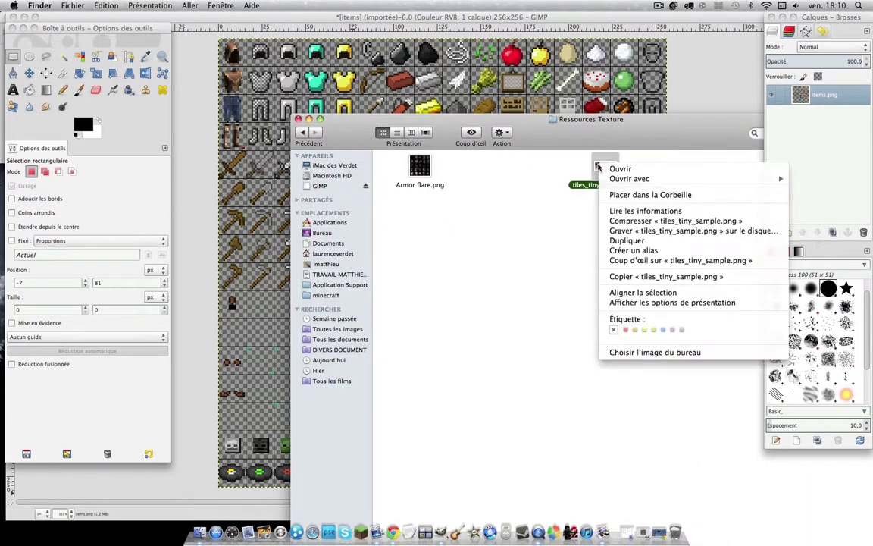
mouse_move(629, 179)
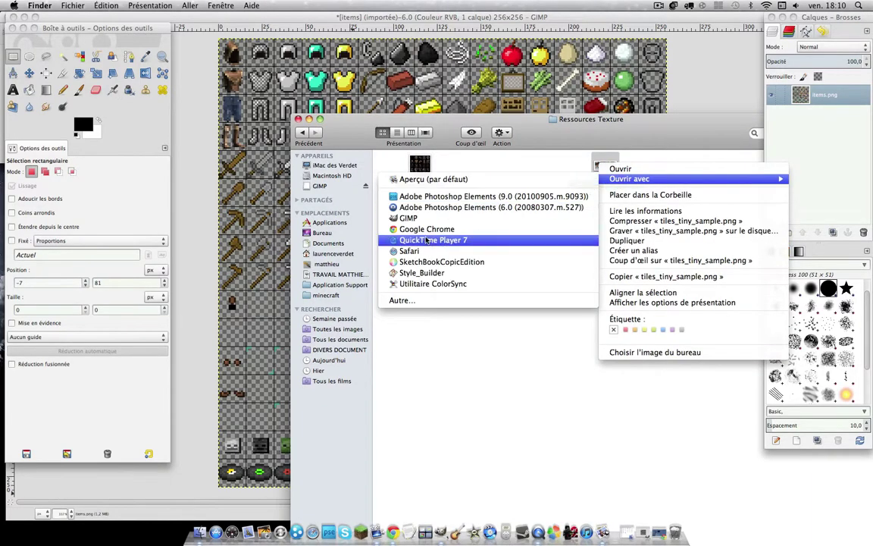
click(410, 217)
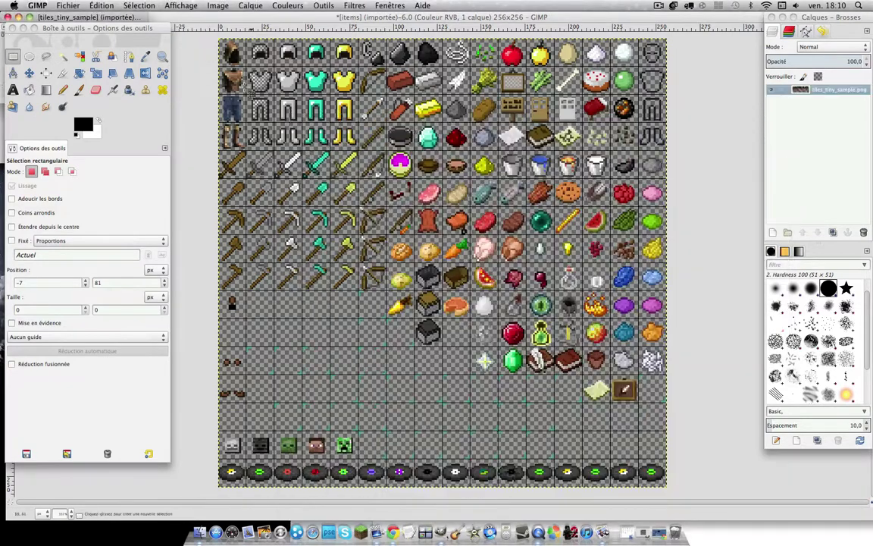
Step: Maximize the tiles_tiny_sample window and zoom into the tile sheet
drag(139, 21, 429, 106)
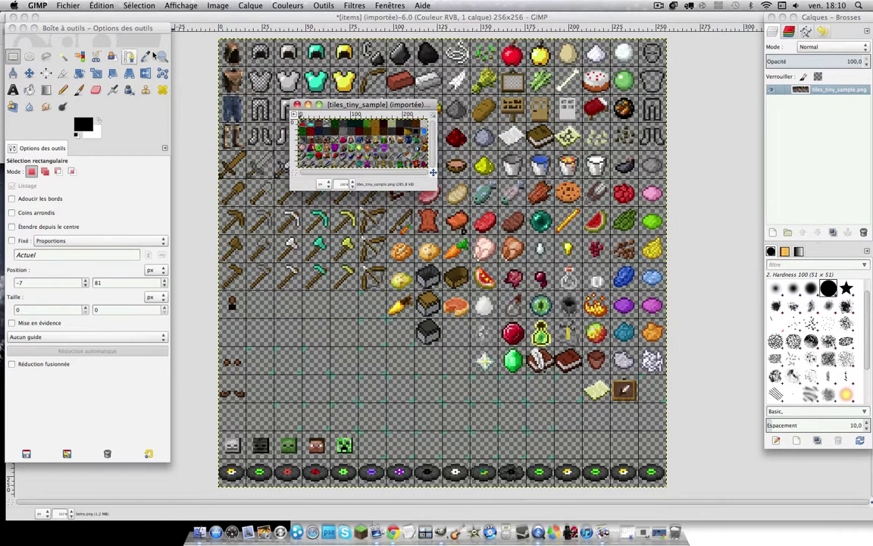
click(319, 106)
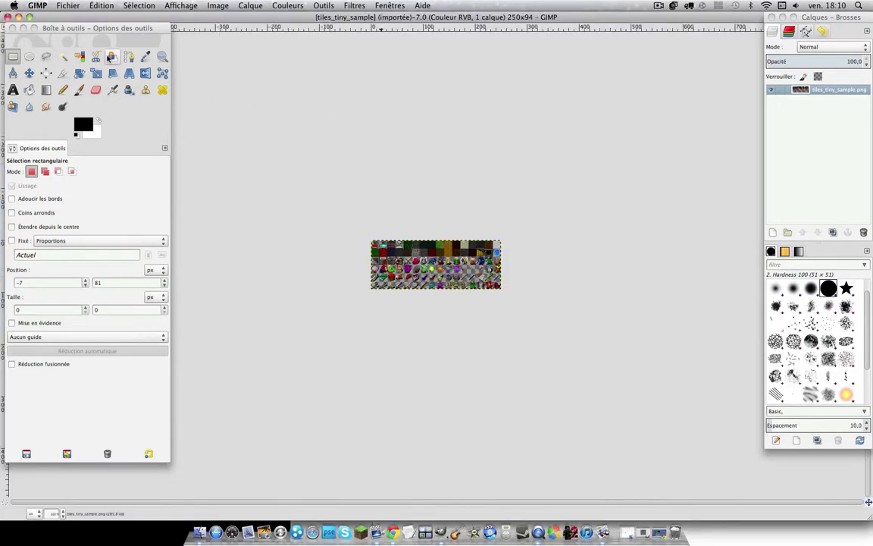
click(161, 56)
click(371, 233)
drag(413, 295, 417, 298)
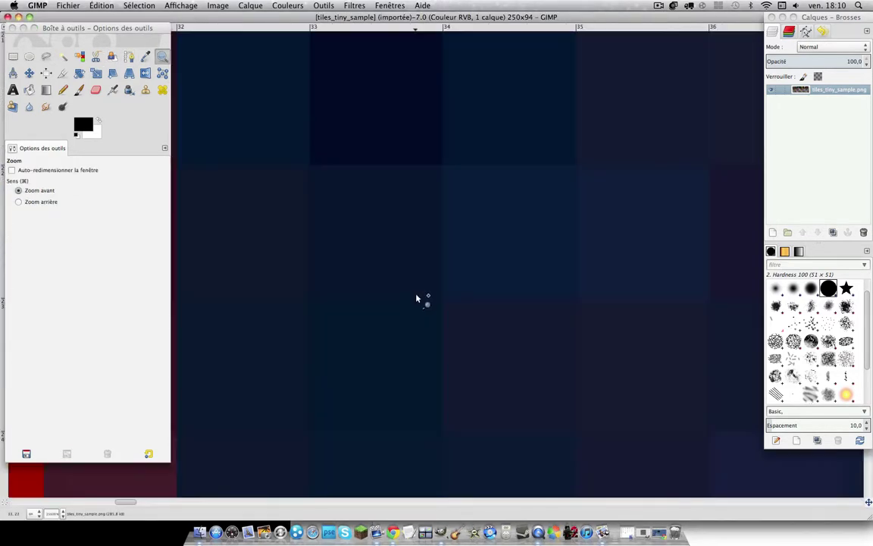
Step: Scroll down the tile sheet and zoom into its bottom-left tiles
scroll(416, 298, down, 1)
scroll(416, 298, down, 1)
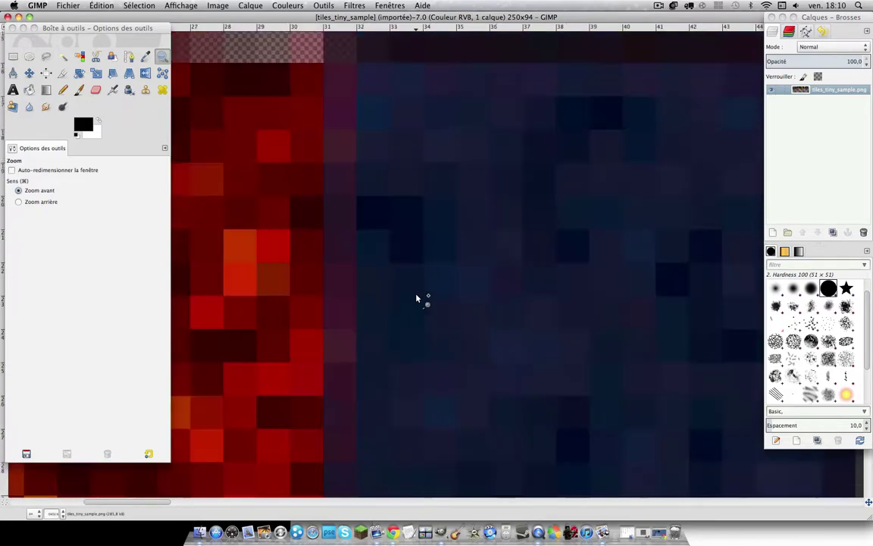
scroll(416, 298, down, 1)
scroll(417, 298, down, 1)
scroll(417, 298, down, 1)
scroll(413, 370, down, 1)
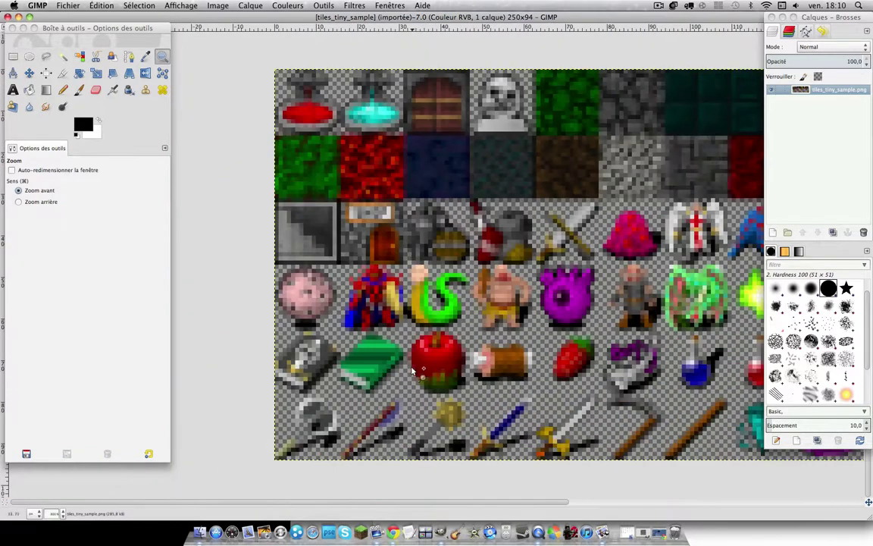
scroll(479, 417, down, 1)
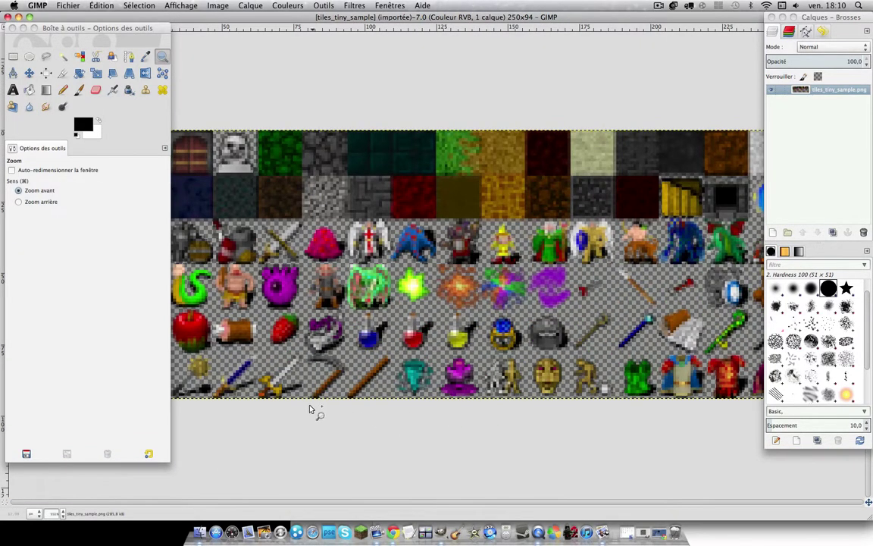
scroll(226, 394, up, 1)
scroll(216, 356, down, 1)
scroll(216, 357, down, 1)
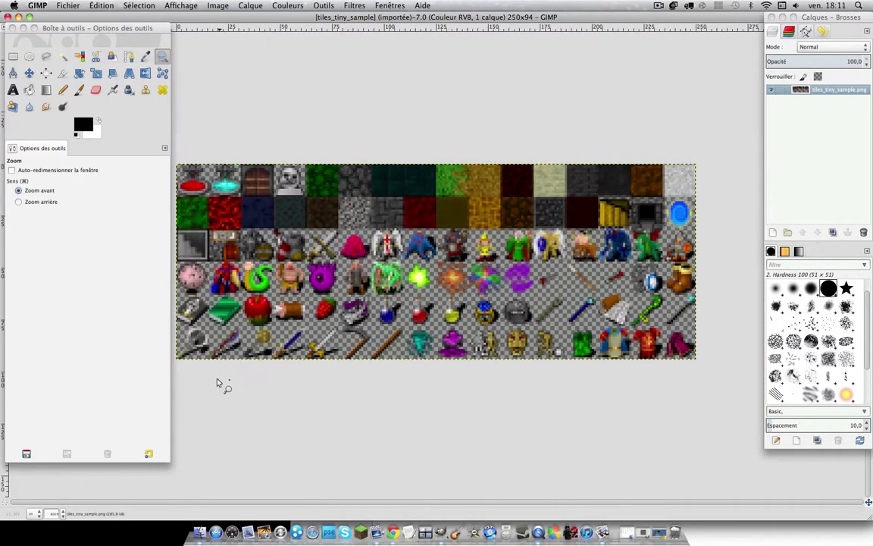
scroll(197, 359, up, 1)
scroll(182, 352, up, 1)
scroll(182, 353, up, 1)
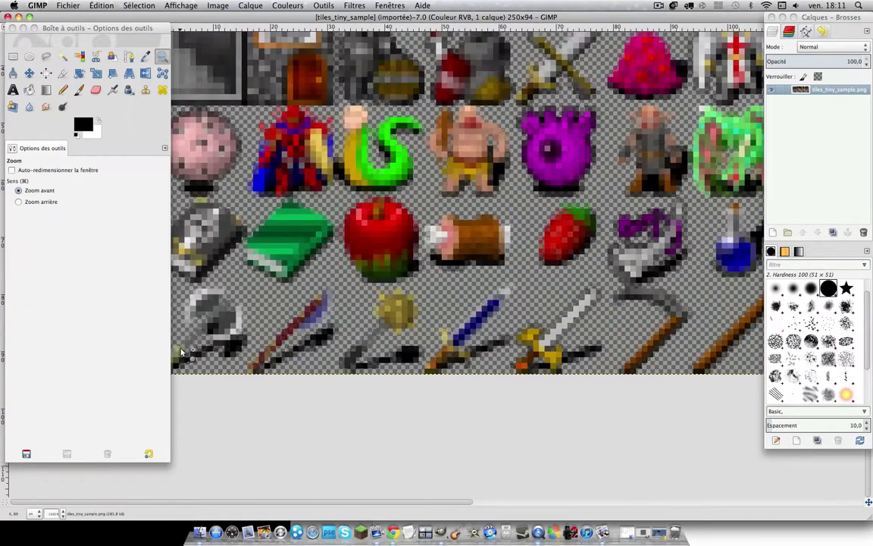
scroll(182, 354, up, 1)
scroll(182, 354, up, 1)
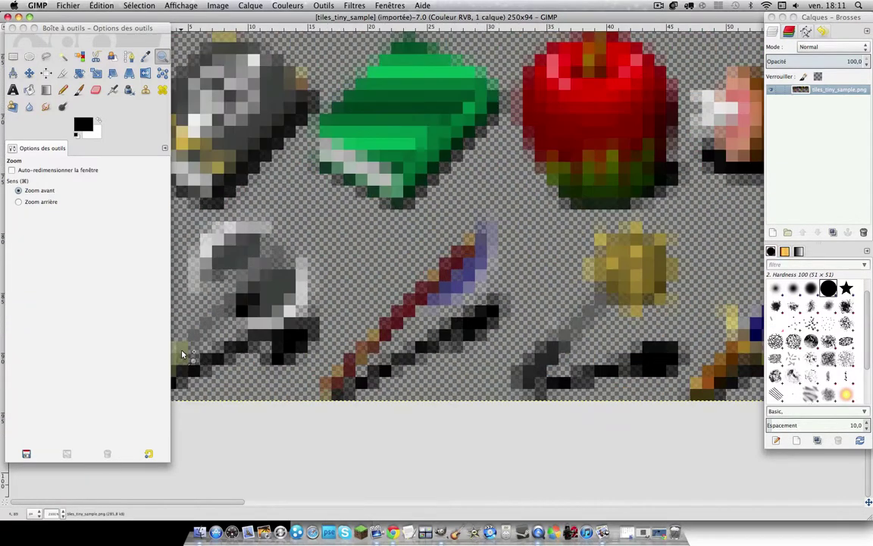
scroll(182, 354, down, 1)
scroll(182, 354, down, 1)
scroll(184, 354, down, 1)
scroll(186, 354, down, 1)
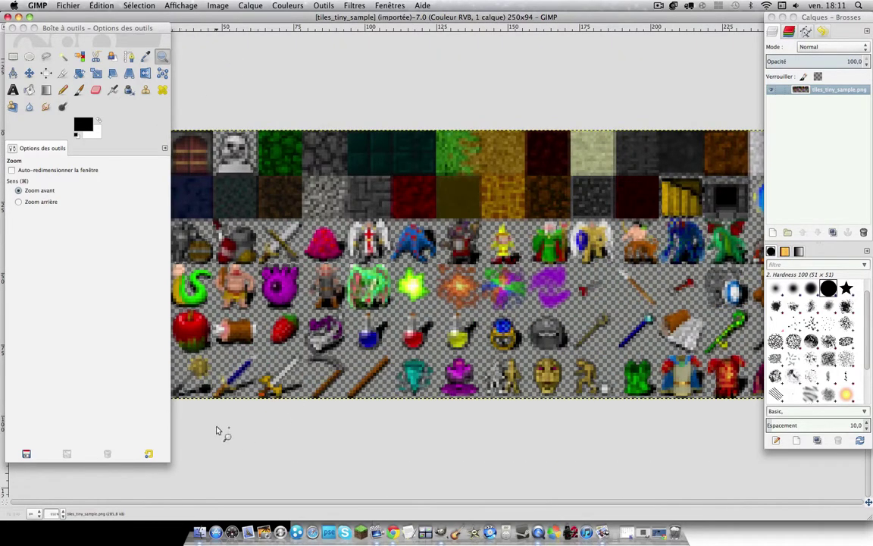
scroll(211, 419, down, 1)
scroll(192, 350, down, 1)
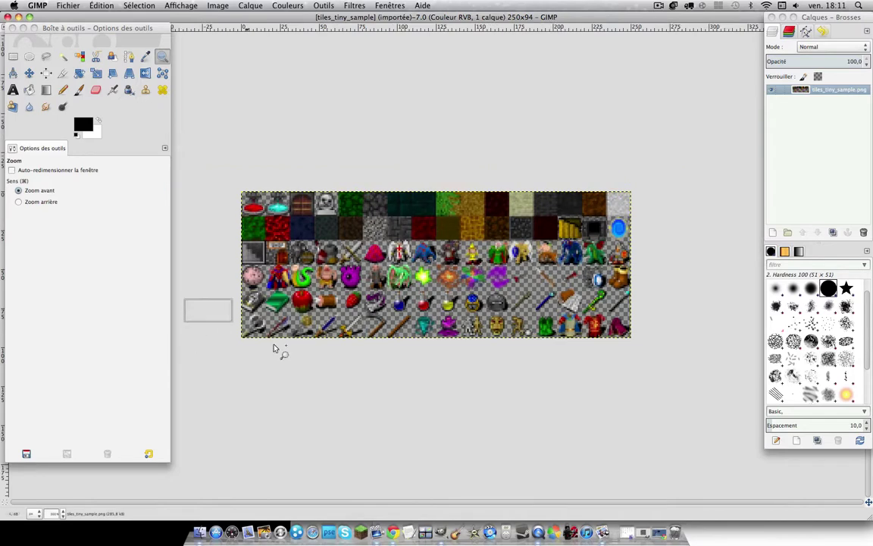
drag(275, 348, 327, 377)
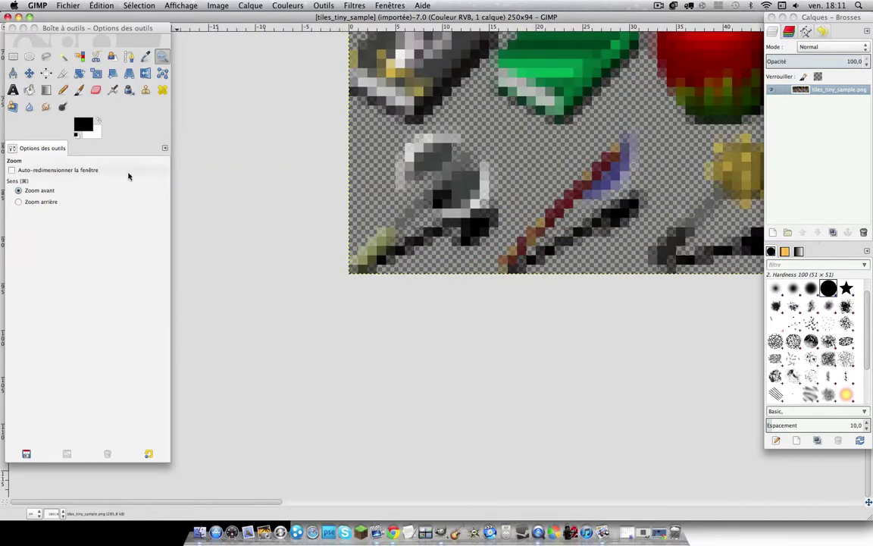
Step: Fuzzy-select the dark handle pixels of the lower-left sprite and erase them
click(63, 56)
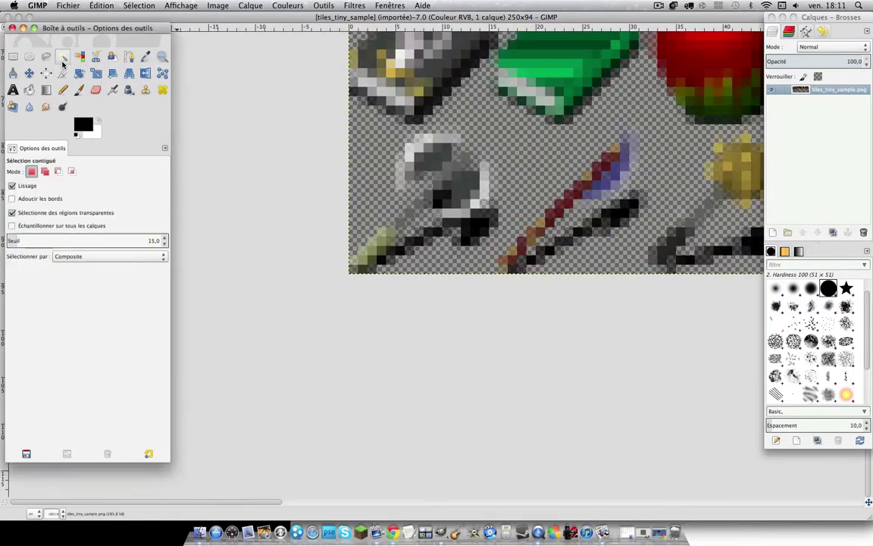
click(413, 249)
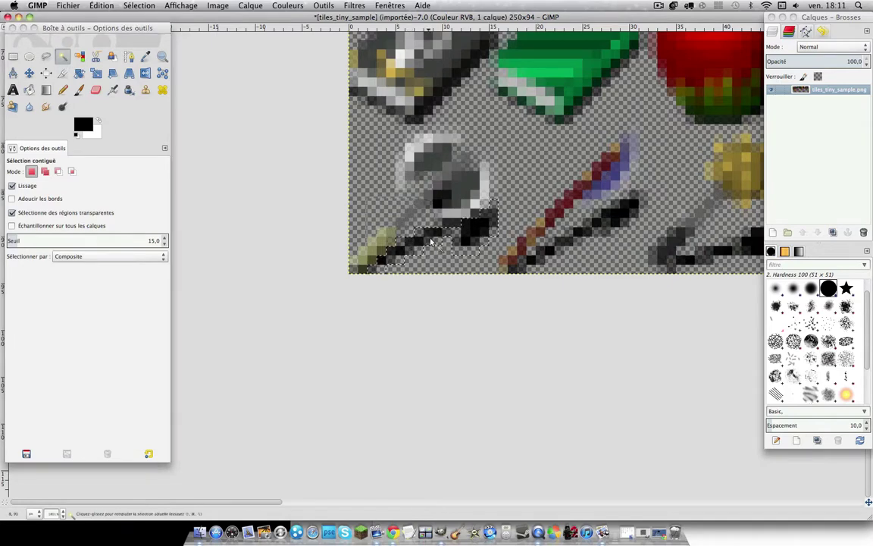
click(95, 89)
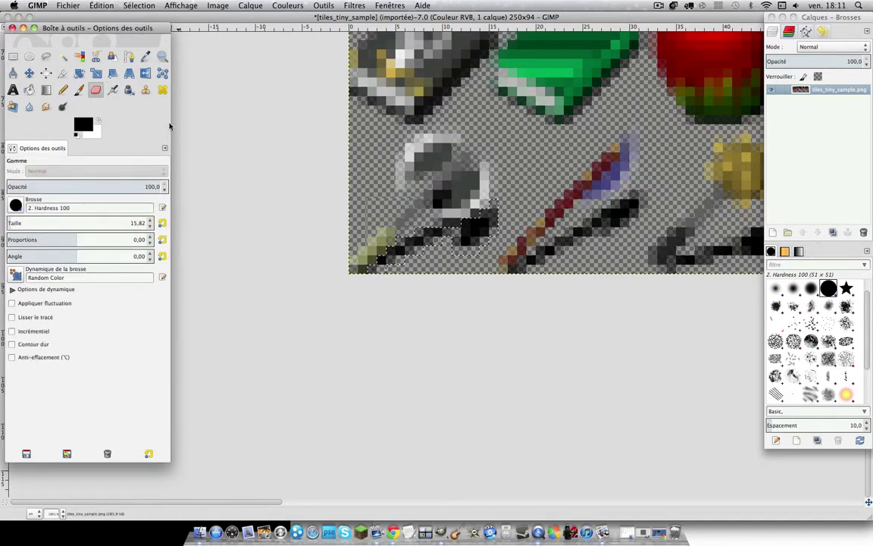
click(460, 252)
drag(460, 251, 410, 250)
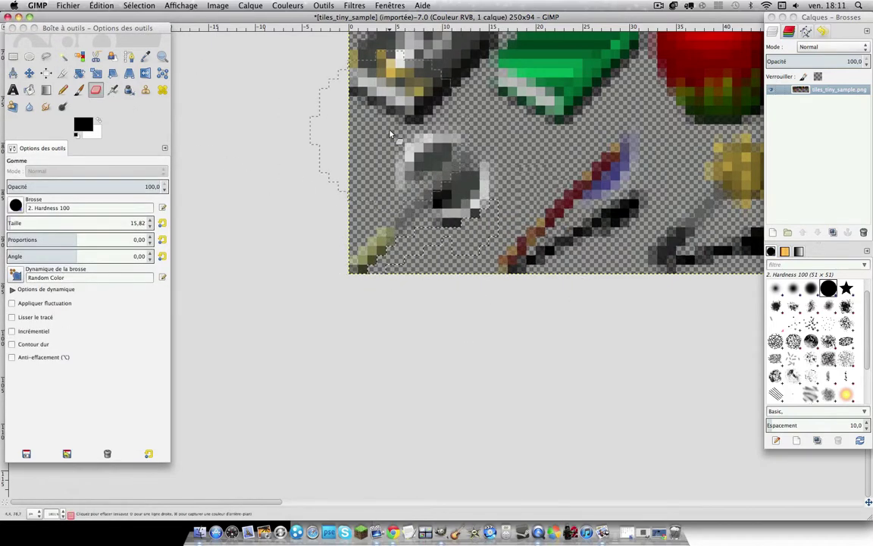
Step: Select and copy a 16×16 sprite at 0,78, then minimize tiles_tiny_sample
click(14, 57)
drag(350, 282, 497, 138)
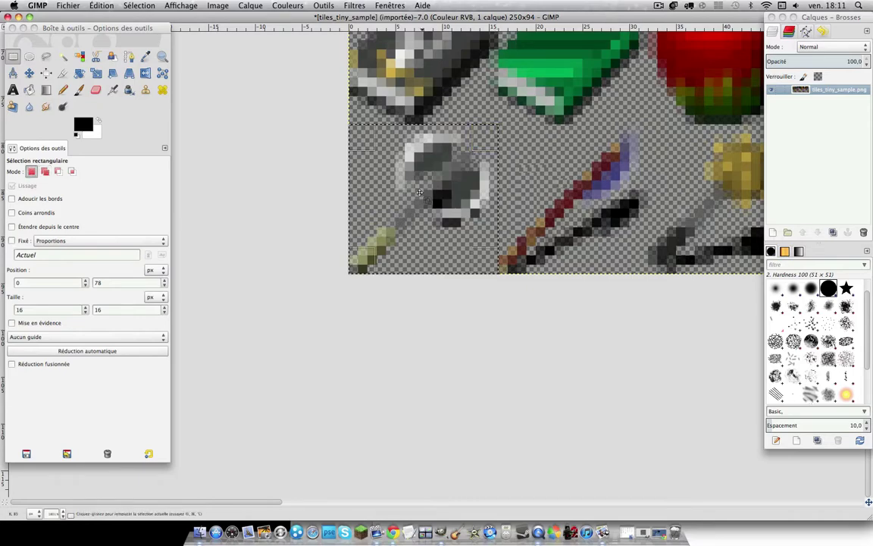
key(ctrl+shift)
click(18, 17)
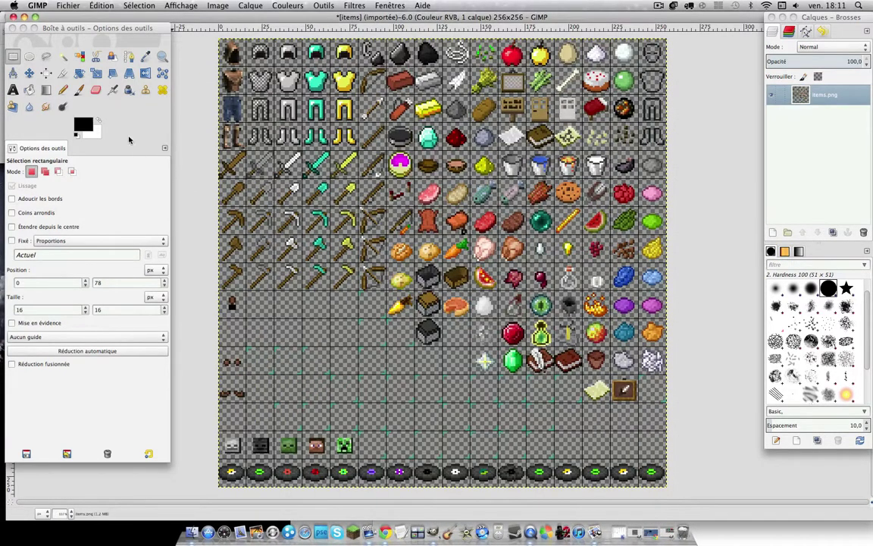
Step: Rectangle-select one empty tile slot on the items sheet
click(95, 89)
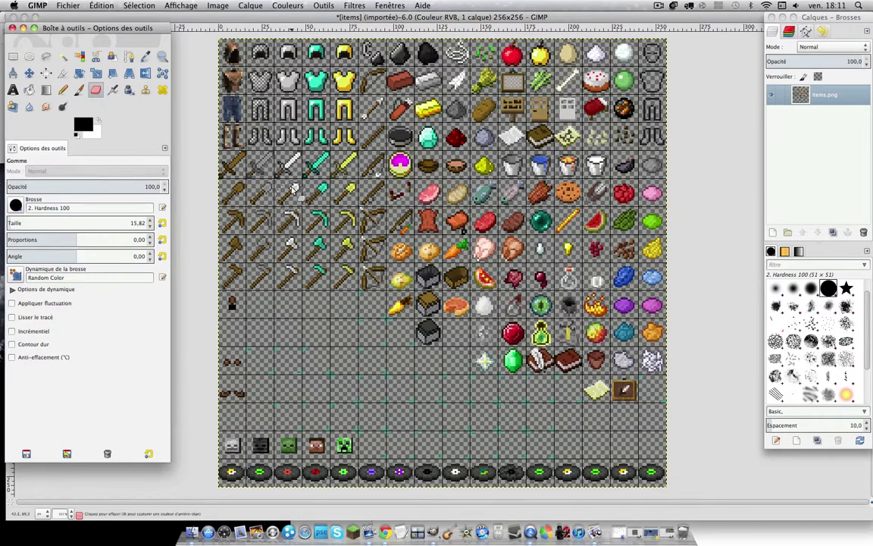
key(r)
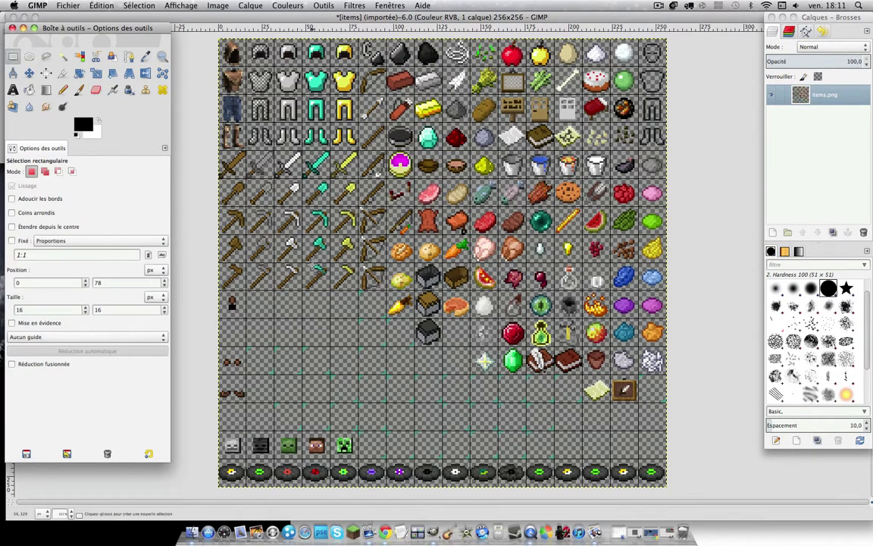
click(314, 265)
drag(304, 265, 275, 241)
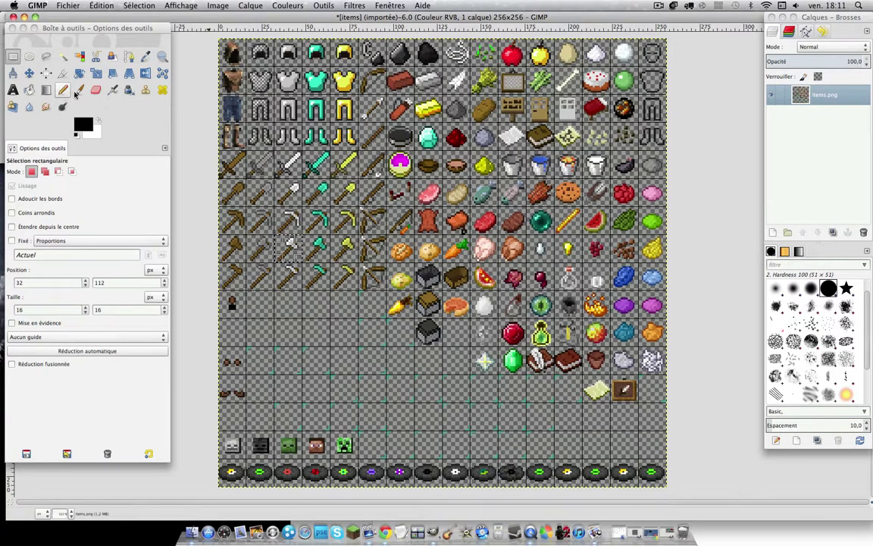
Step: Paste the copied sprite as a new layer, move it into the empty cell, and anchor it
click(95, 89)
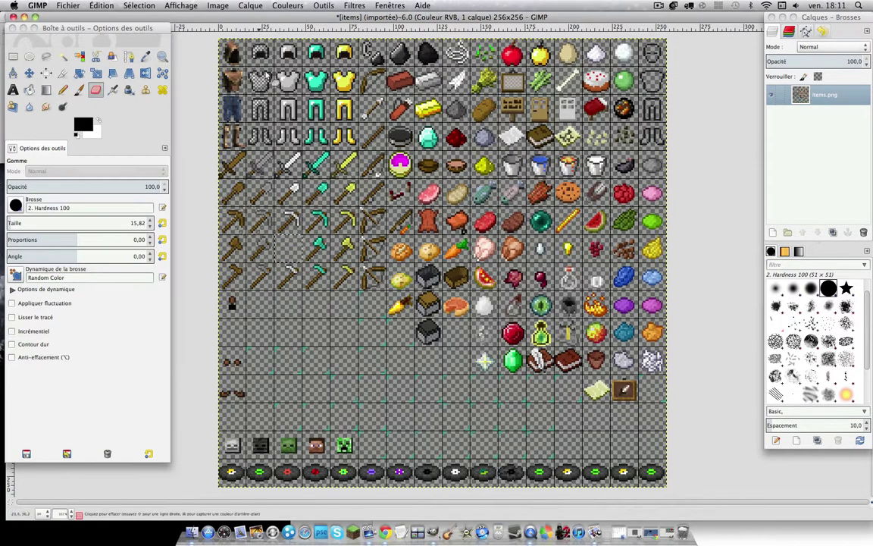
click(102, 6)
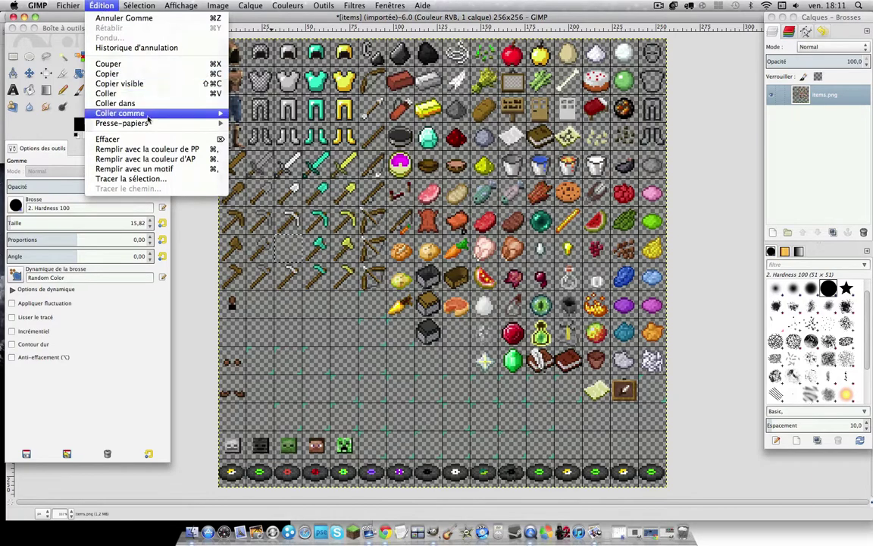
mouse_move(120, 112)
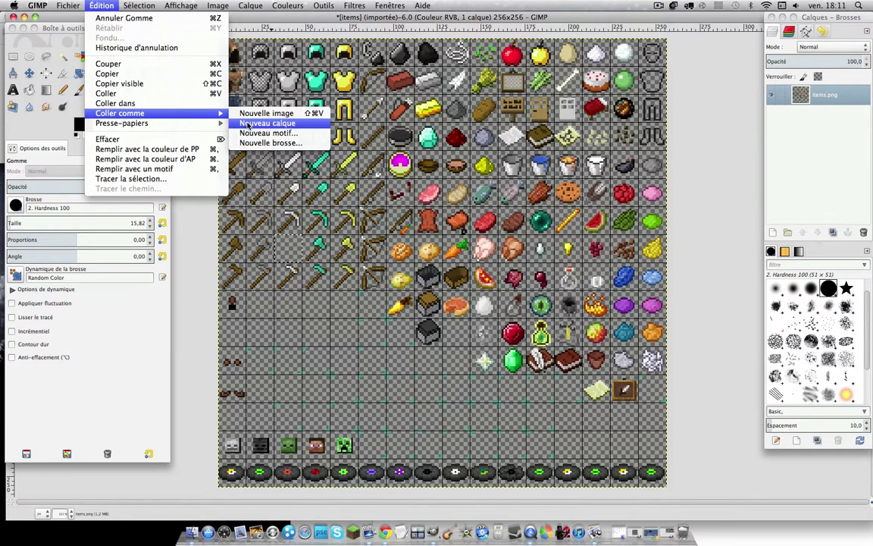
click(248, 124)
click(29, 73)
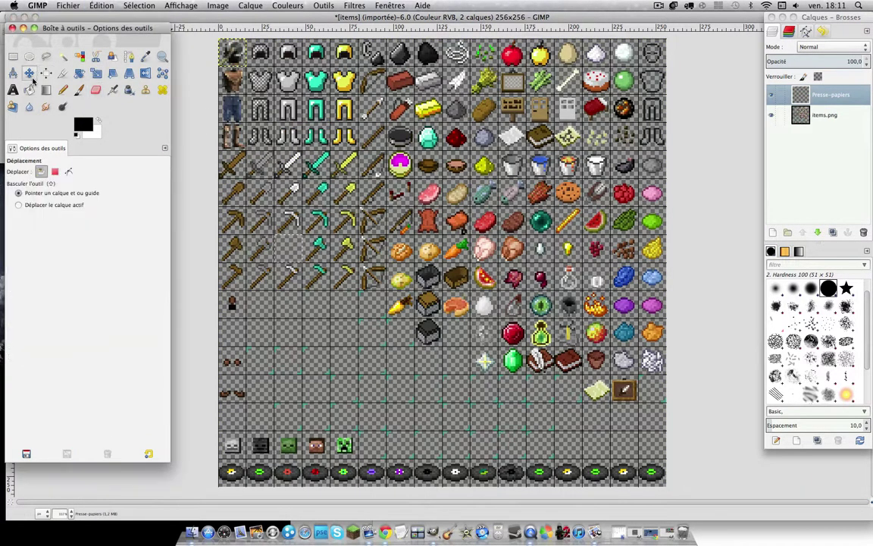
mouse_move(228, 50)
mouse_down()
mouse_move(280, 255)
mouse_move(291, 248)
mouse_up()
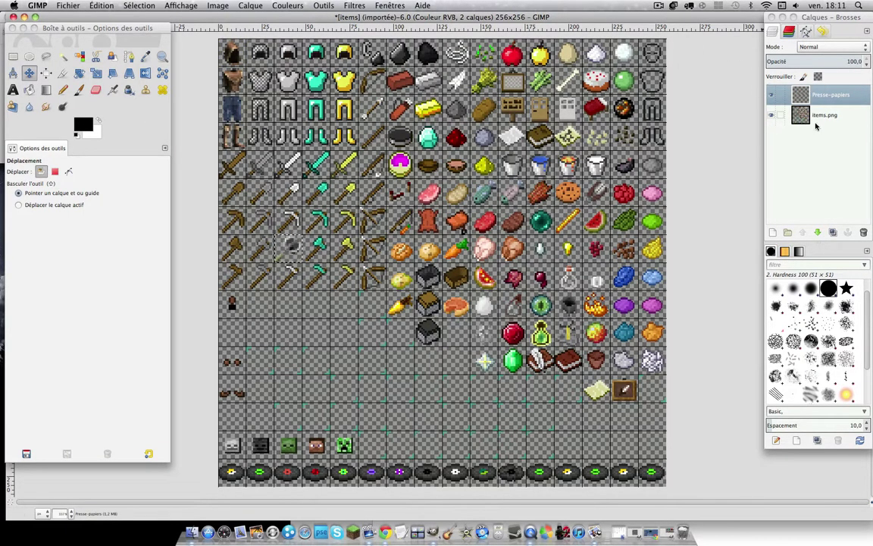
right_click(831, 95)
click(786, 172)
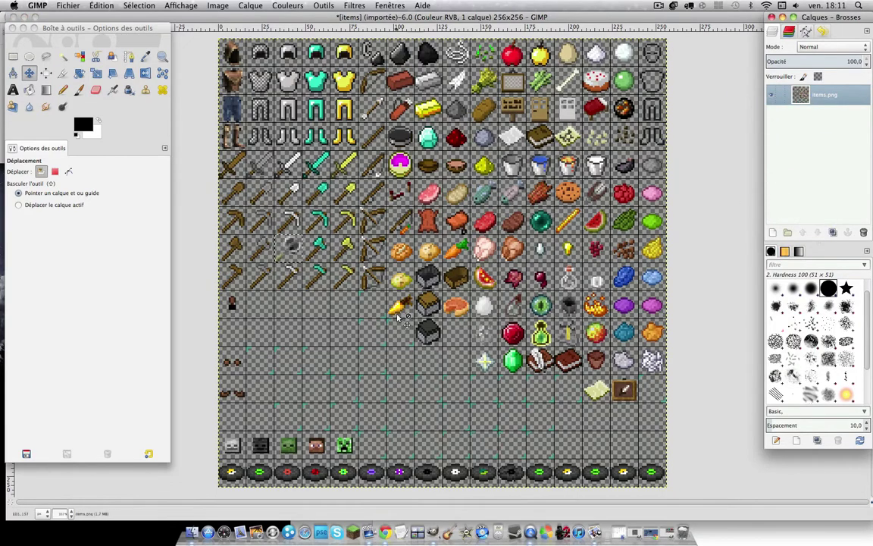
click(13, 57)
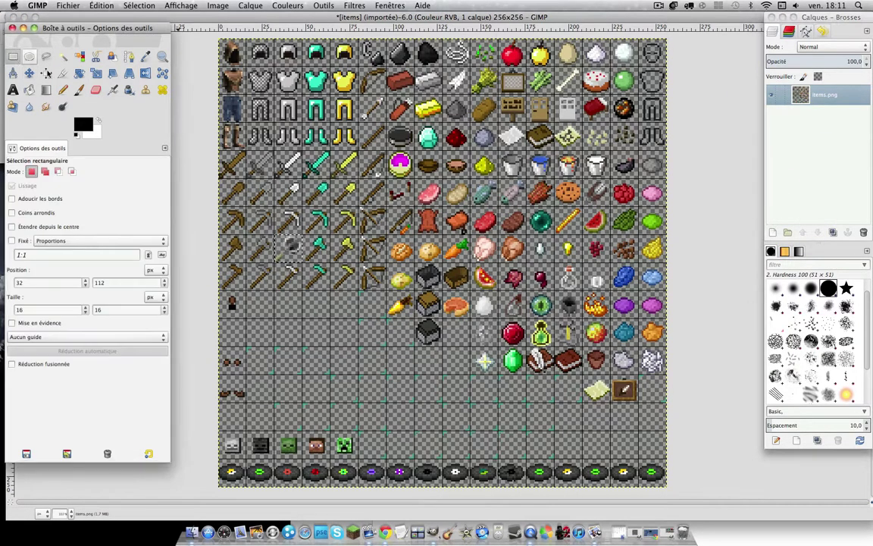
click(210, 130)
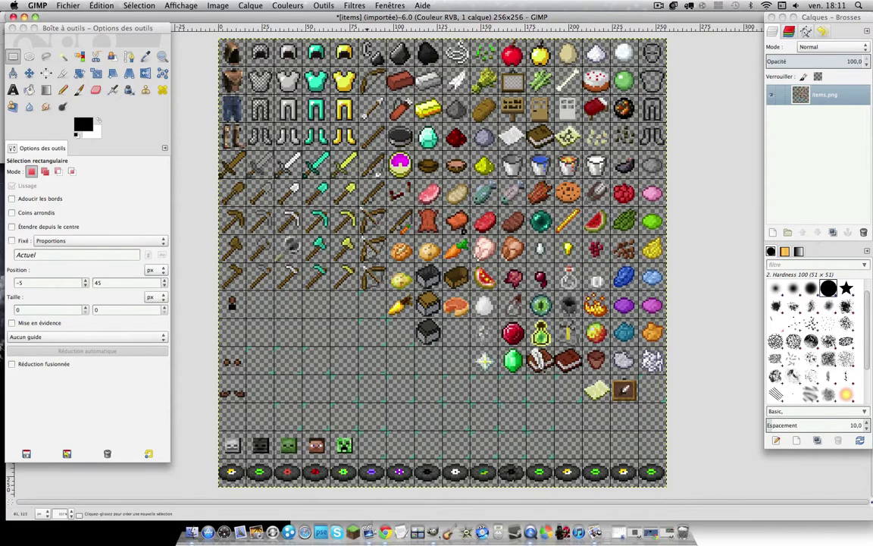
click(95, 90)
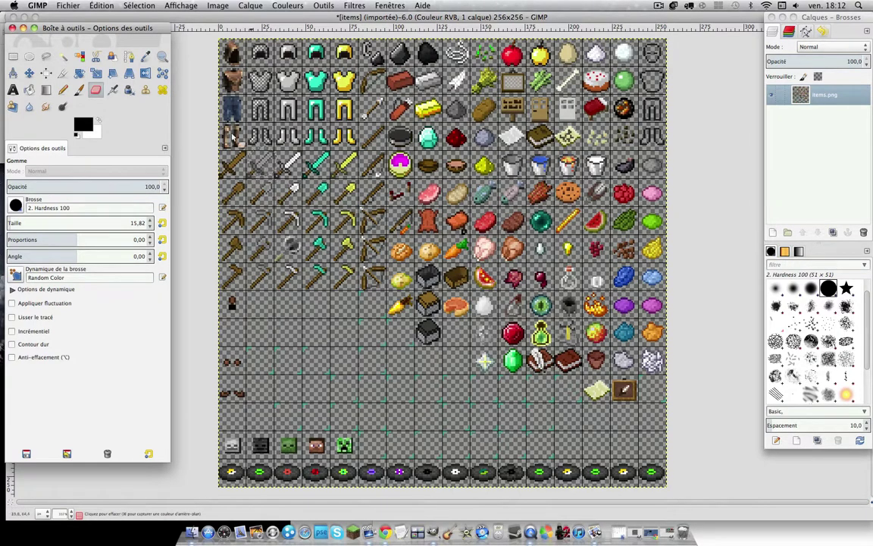
click(13, 56)
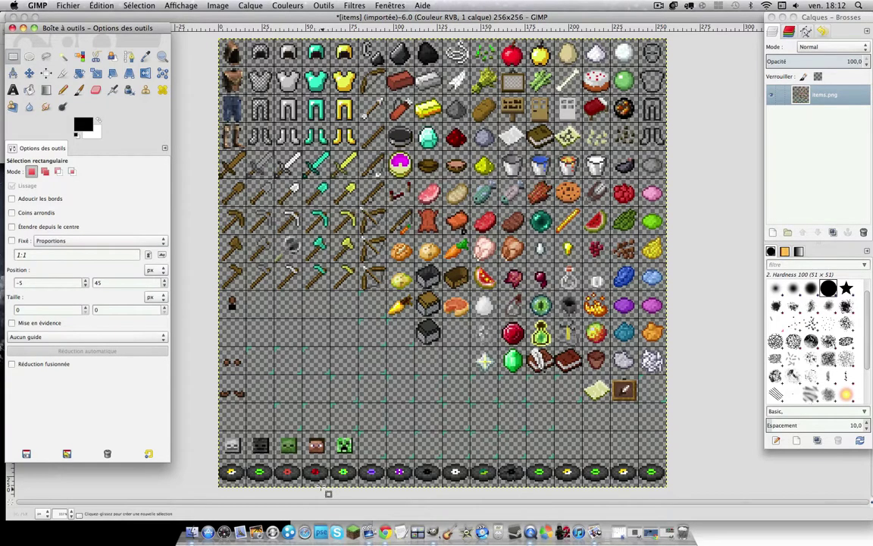
Step: Zoom in repeatedly on the iron sword in items.png to a large close-up
click(162, 56)
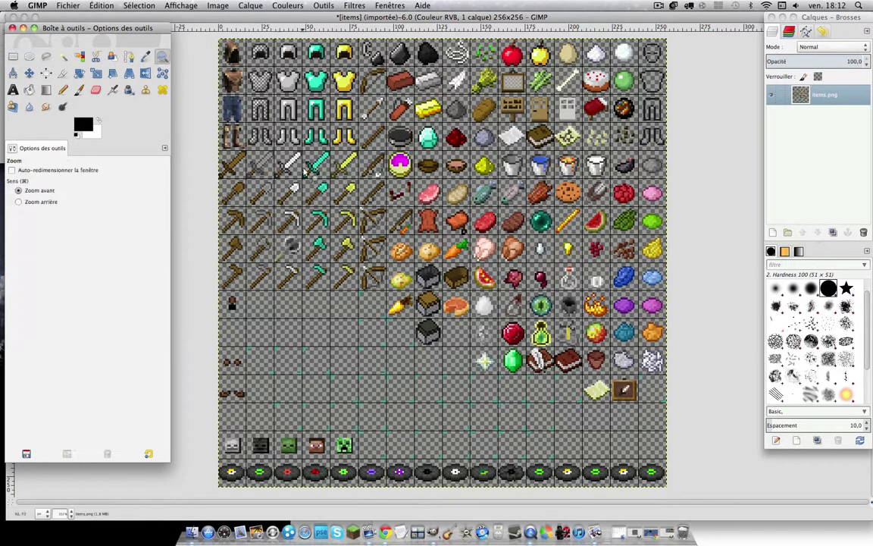
click(287, 165)
click(289, 167)
click(258, 163)
click(245, 162)
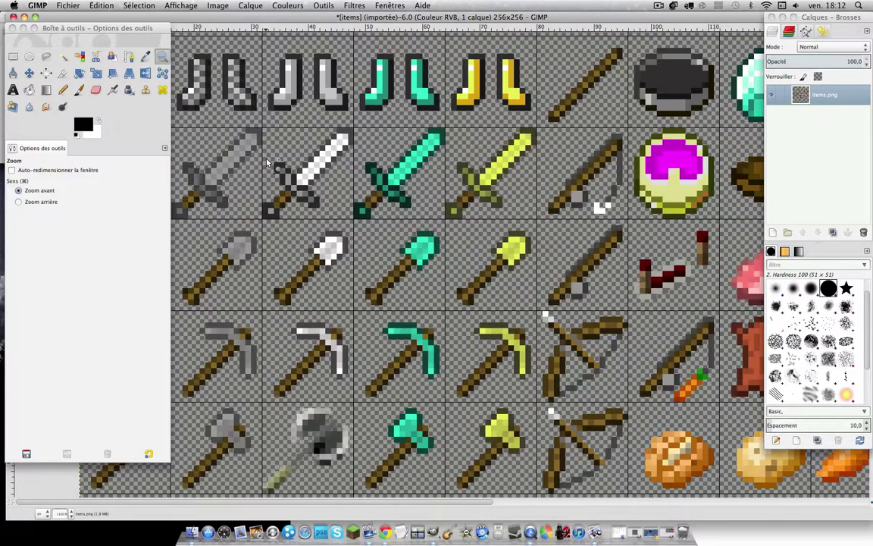
click(245, 162)
click(242, 161)
click(258, 162)
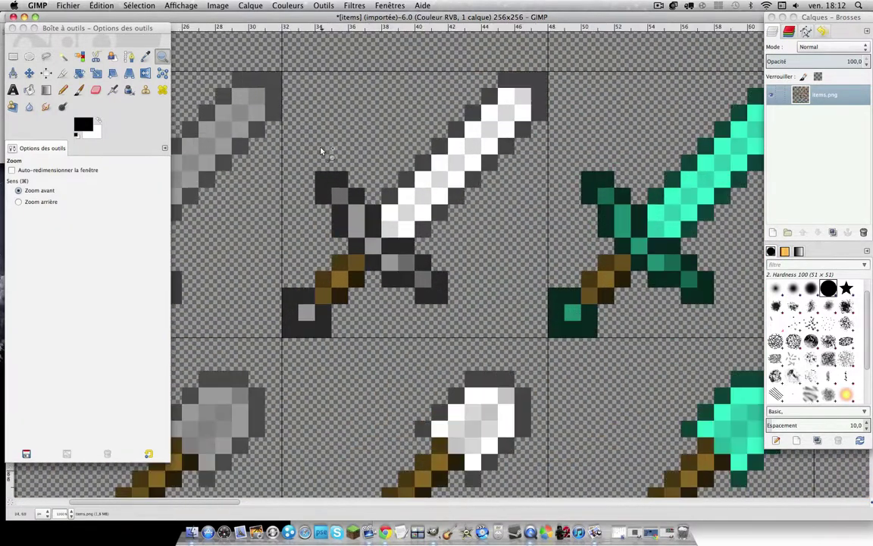
click(96, 90)
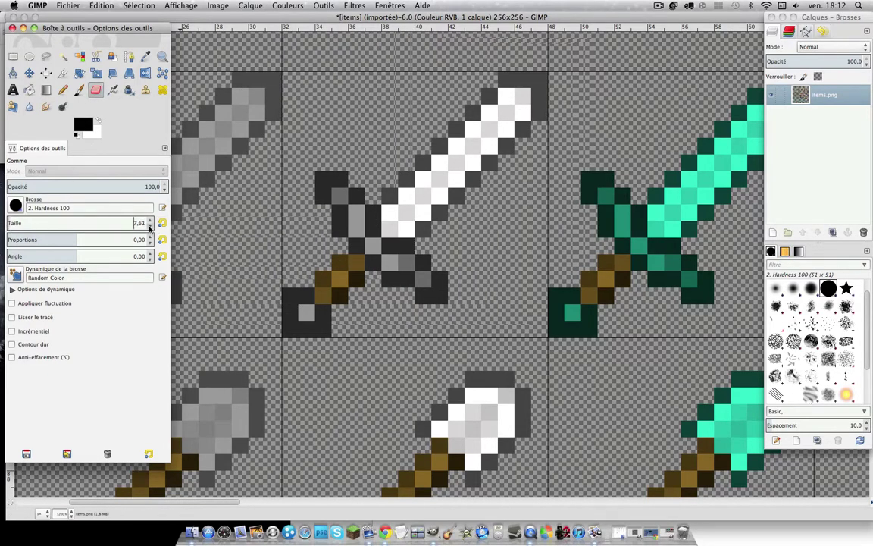
Step: Set the Eraser size to 1.00 and undo the accidental clearing of all pixels
text(0,20)
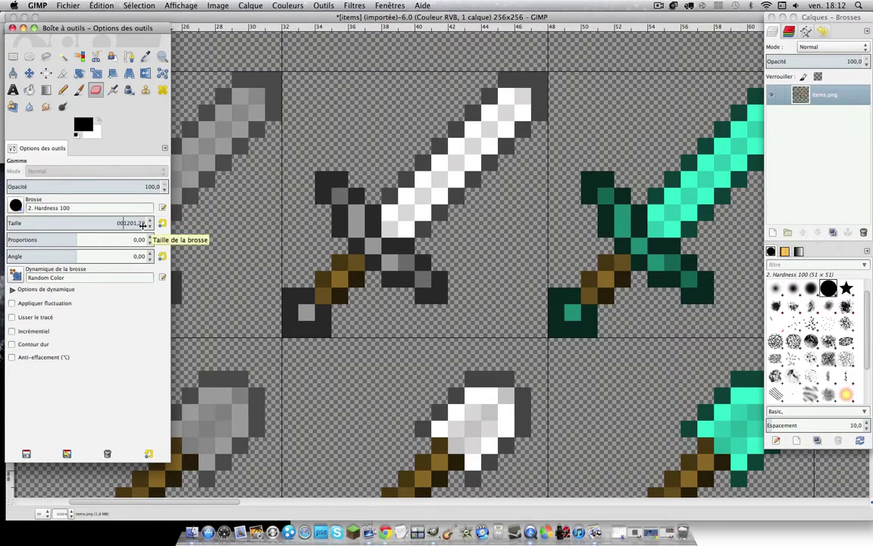
key(BackSpace)
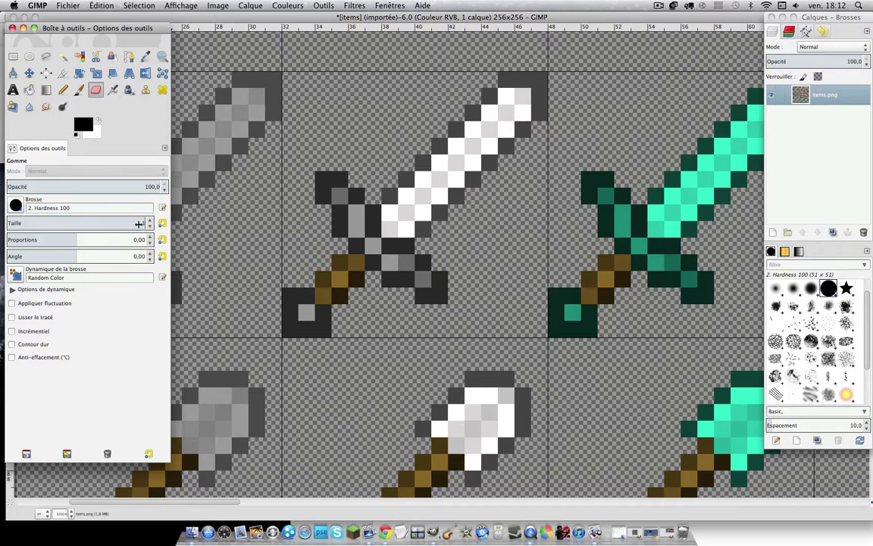
text(1)
click(387, 216)
key(Delete)
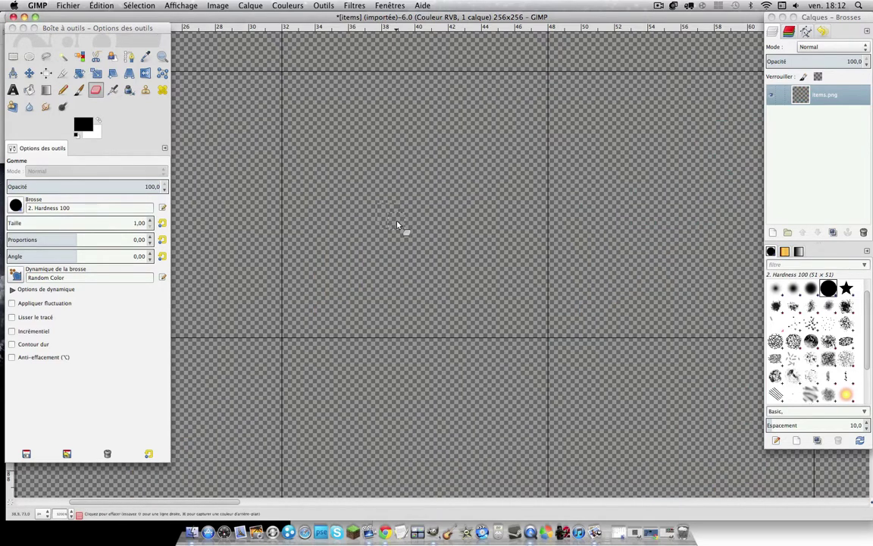
key(ctrl+z)
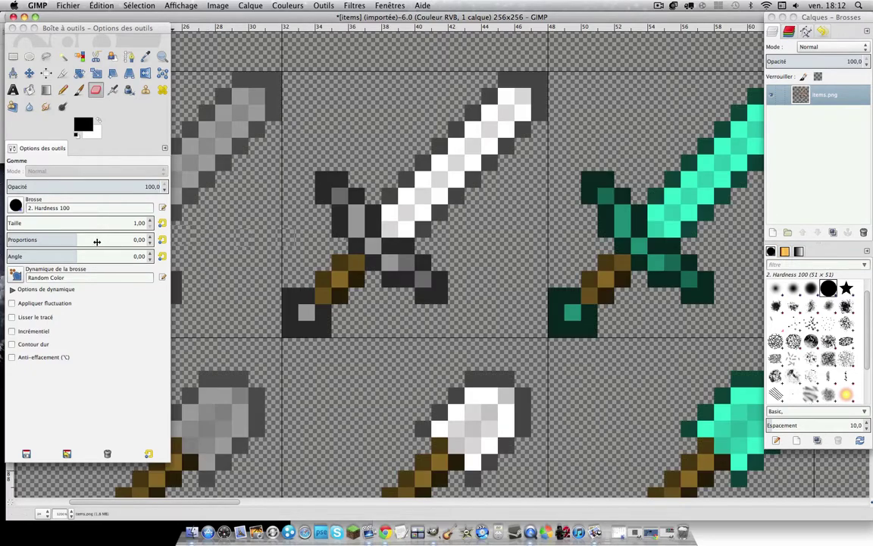
Step: Erase the white pixels by the crossguard and the white and light-grey pixels up the blade
click(388, 229)
drag(406, 215, 396, 226)
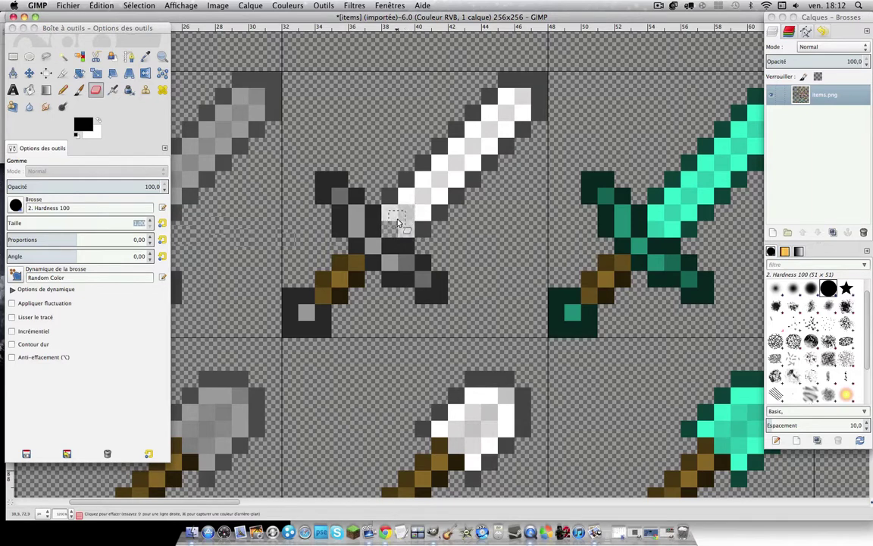
click(416, 209)
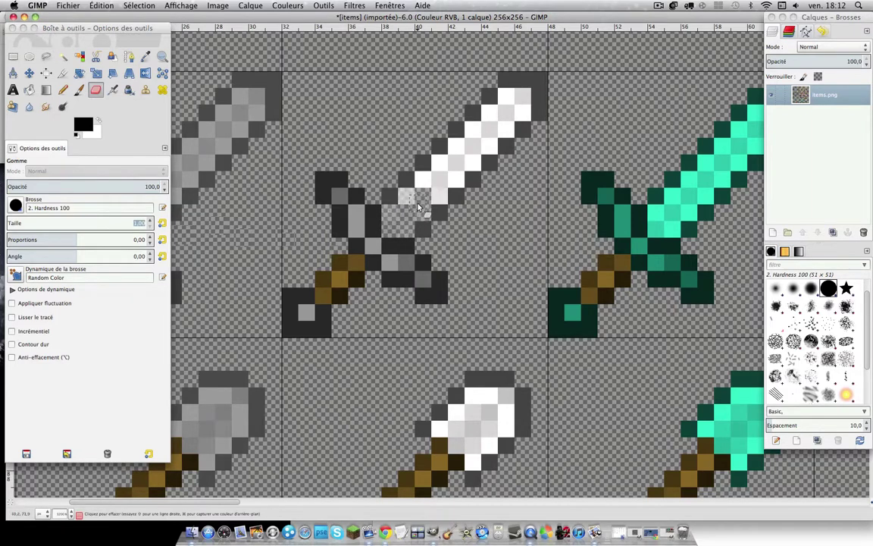
mouse_move(416, 206)
mouse_down()
mouse_move(505, 114)
mouse_move(510, 129)
mouse_move(490, 142)
mouse_move(518, 112)
mouse_up()
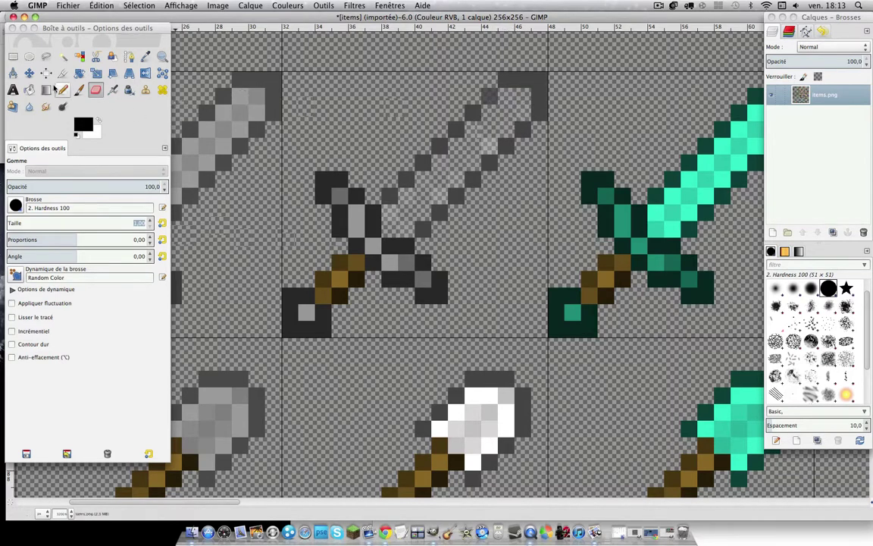
Step: Fuzzy-select the emptied blade interior with Shift, extending it up to the tip
click(32, 90)
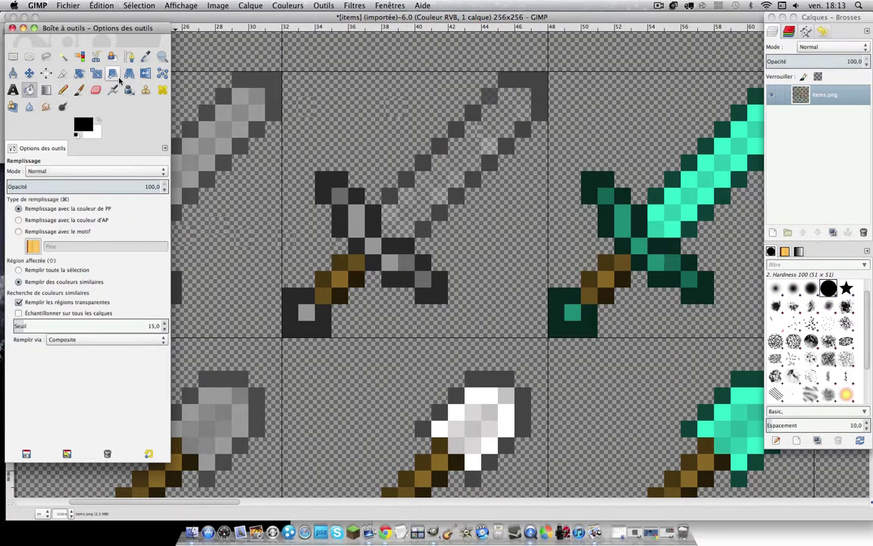
click(62, 56)
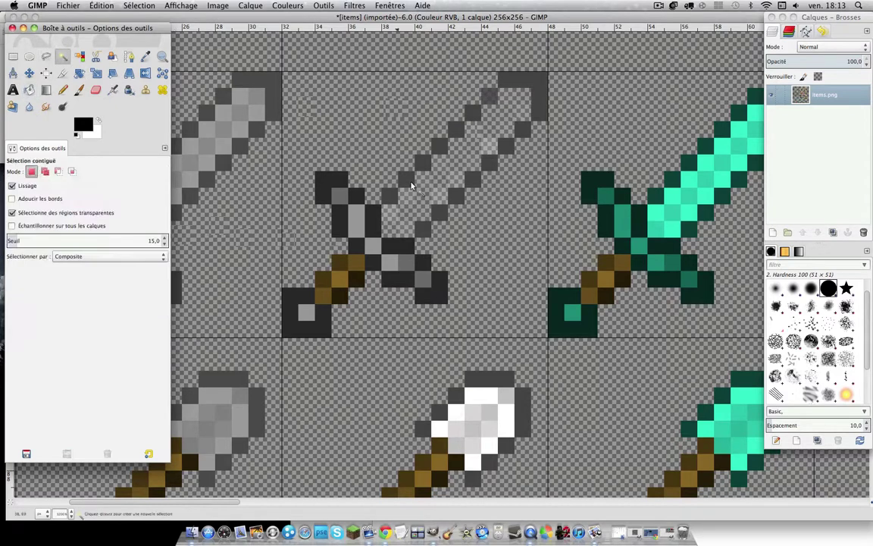
key(shift)
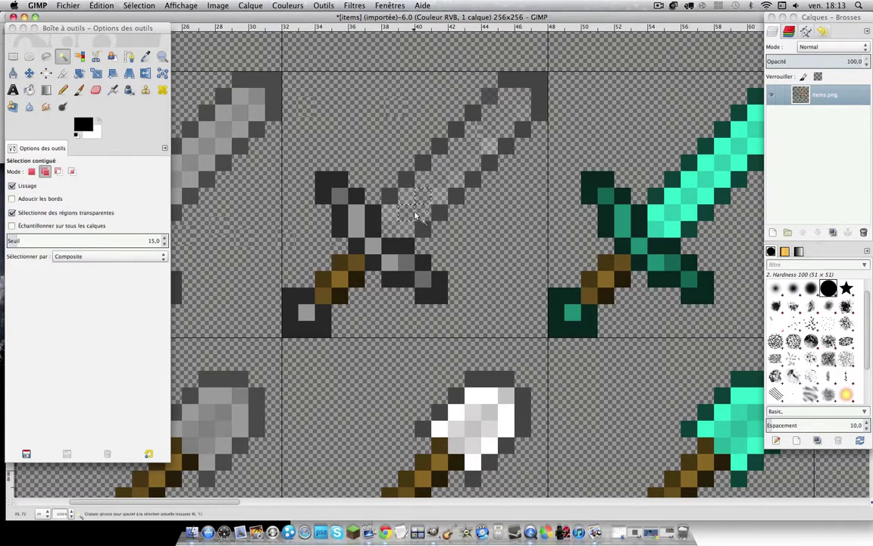
drag(427, 216, 422, 213)
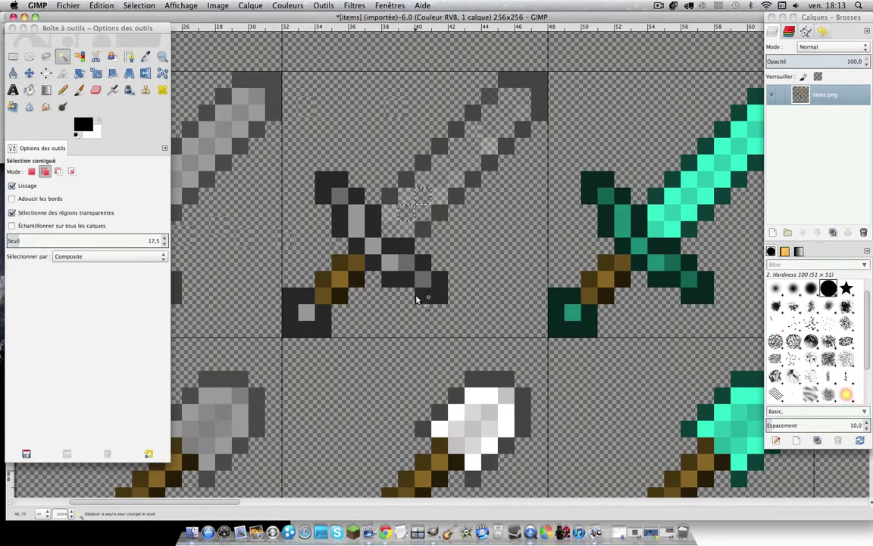
click(79, 56)
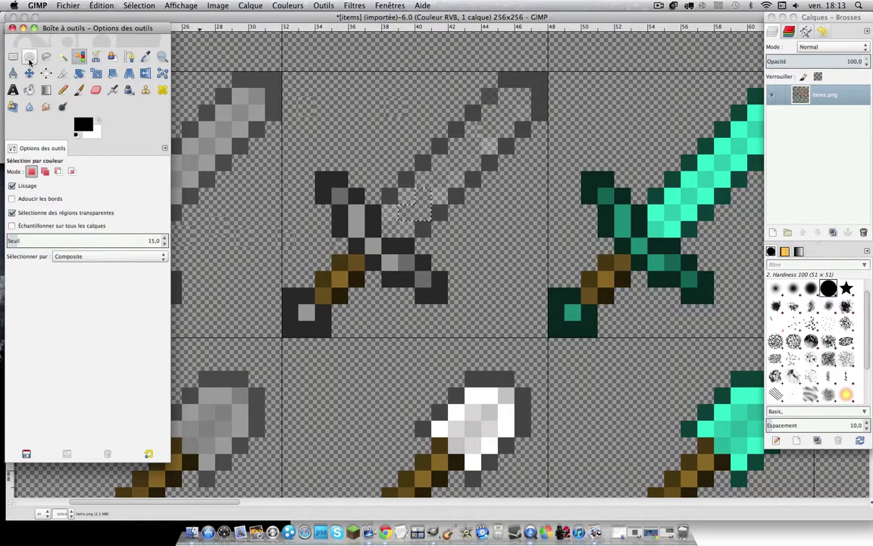
click(63, 56)
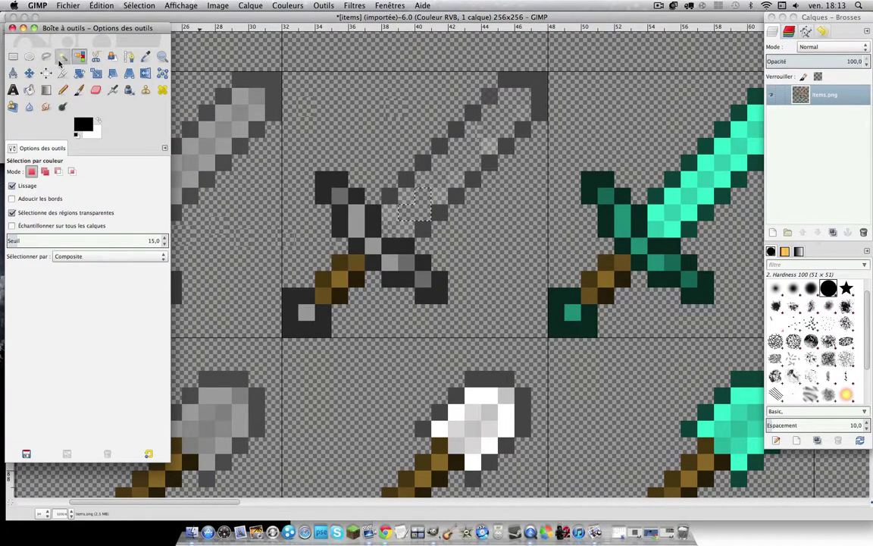
shift+click(394, 220)
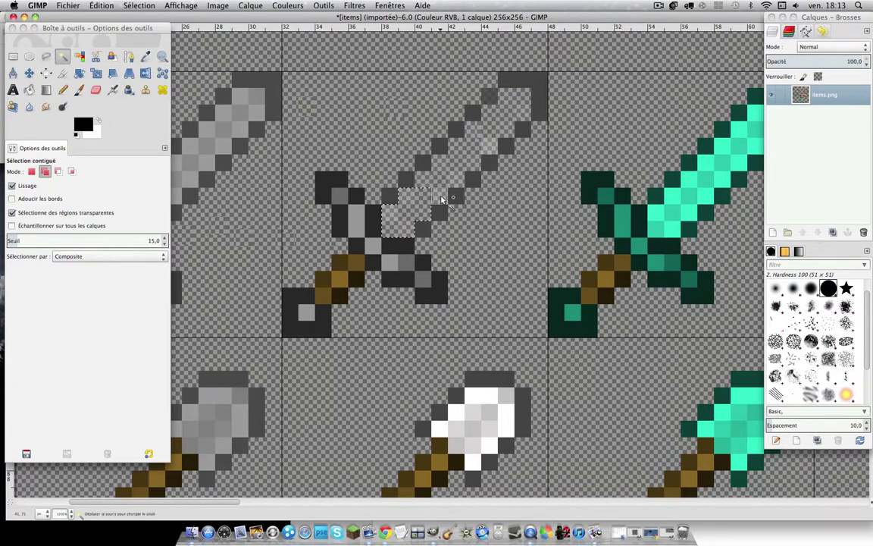
shift+click(464, 157)
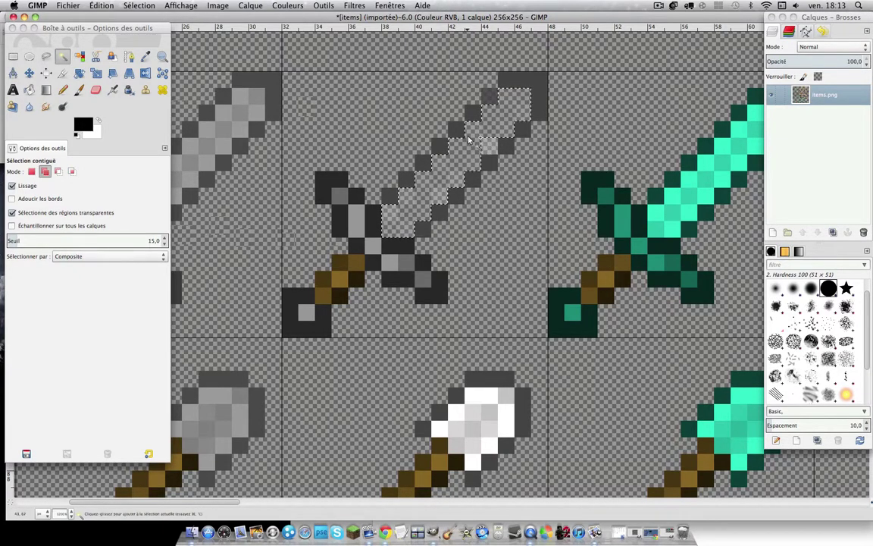
shift+click(489, 145)
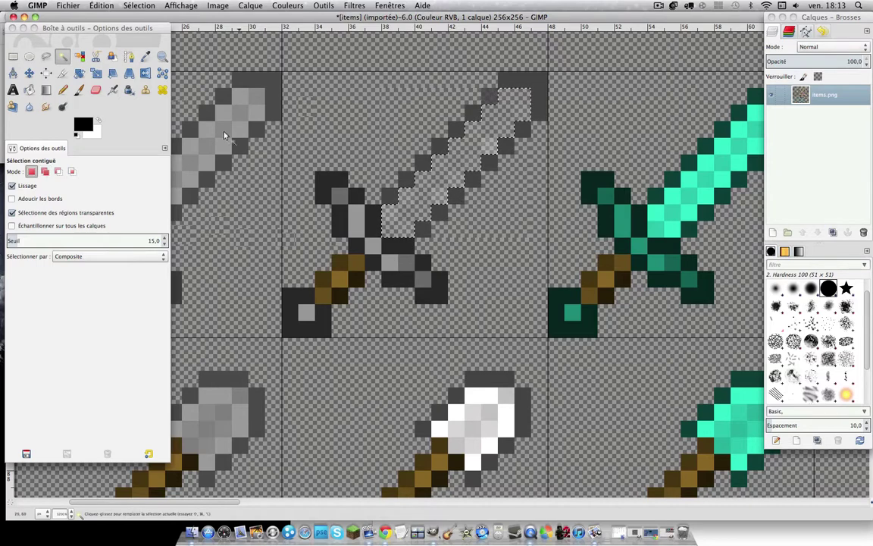
Step: Add the grey crossguard pixels and the pommel pixel to the selection
shift+click(357, 220)
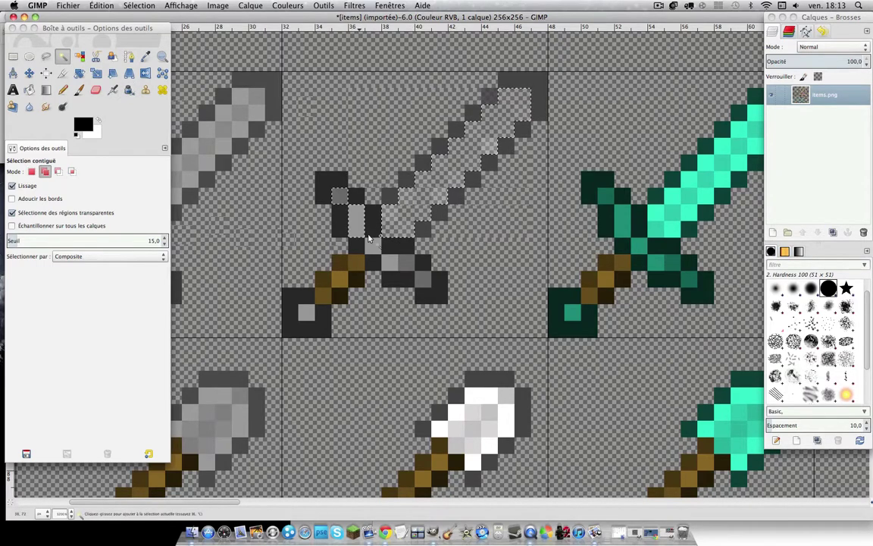
shift+click(390, 265)
shift+click(422, 279)
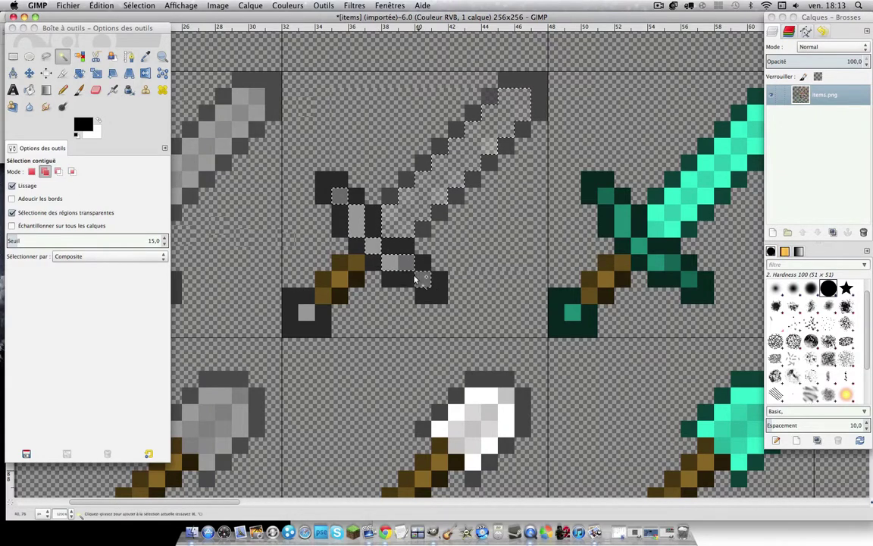
shift+click(373, 245)
shift+click(307, 310)
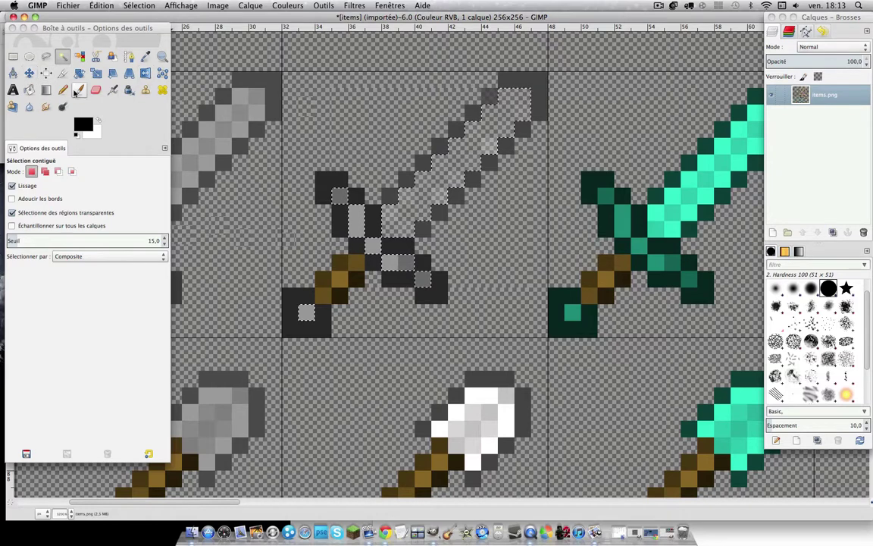
Step: Fill the selected sword blade with the Blue Green gradient
click(45, 90)
click(21, 205)
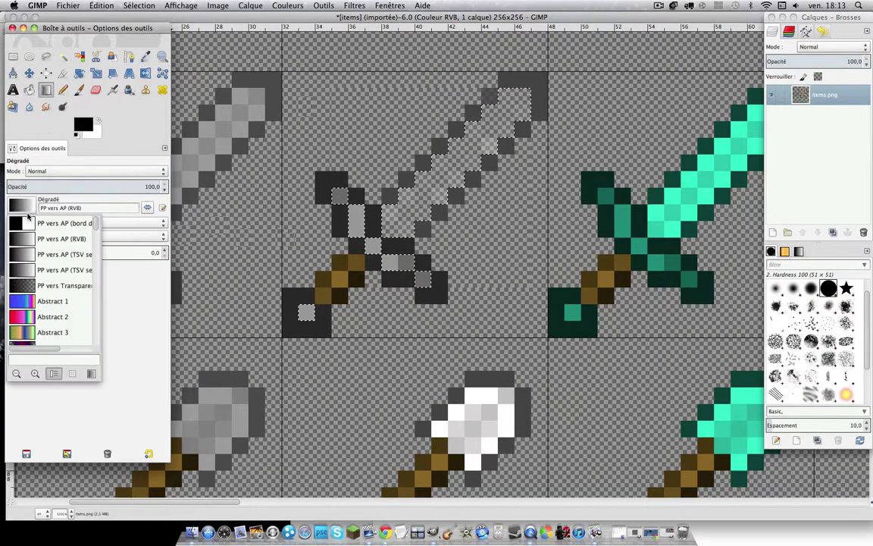
scroll(32, 297, down, 3)
scroll(31, 273, down, 2)
scroll(27, 258, down, 2)
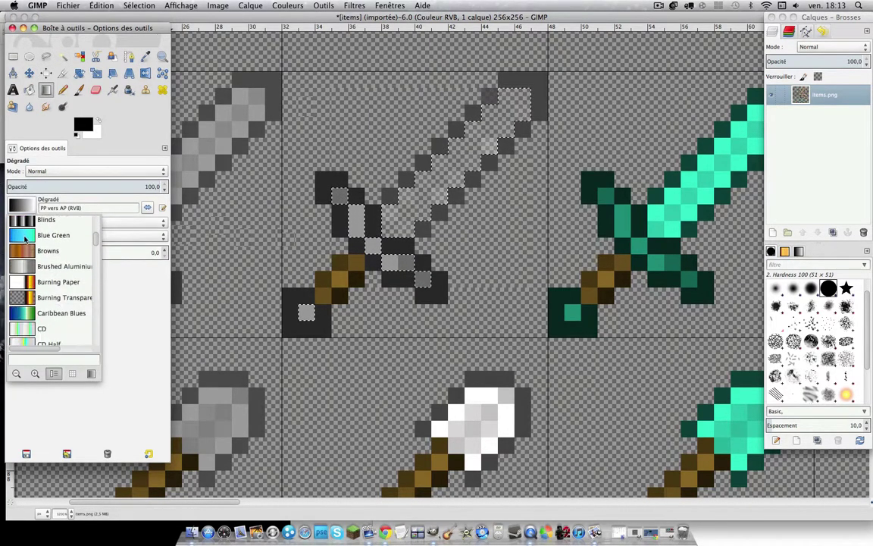
double_click(23, 219)
mouse_move(404, 195)
mouse_down()
mouse_move(448, 239)
mouse_move(418, 219)
mouse_up()
drag(439, 186, 447, 173)
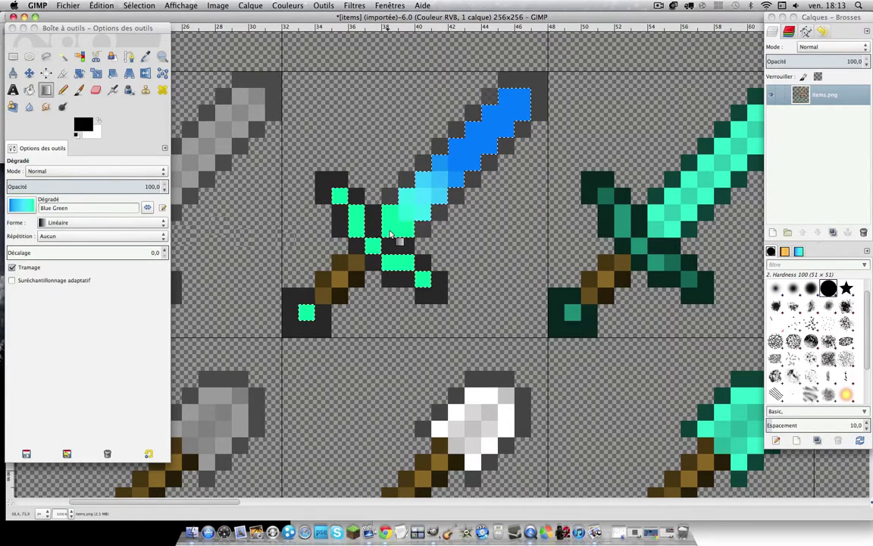
Step: Refill the blade with the CD Half gradient until it shows pale yellow-green and cyan tones
click(22, 204)
scroll(40, 284, down, 2)
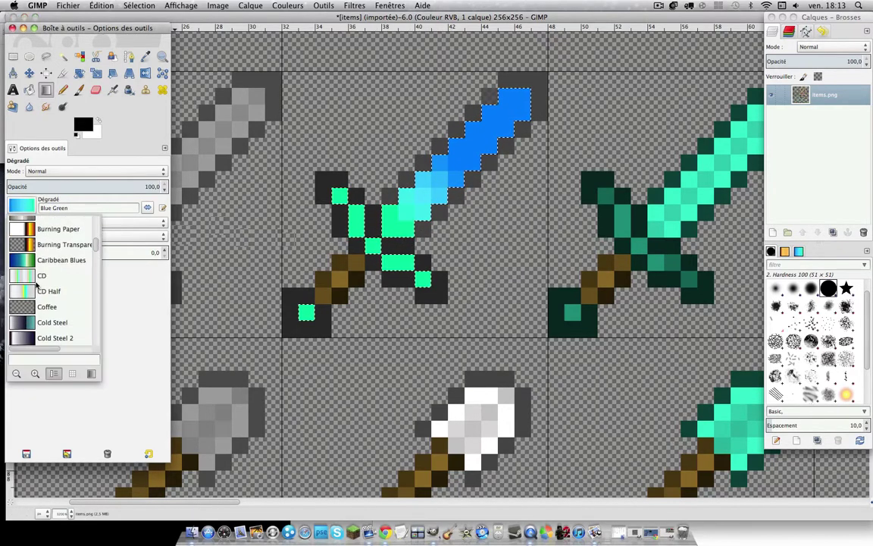
click(40, 283)
mouse_move(460, 191)
mouse_down()
mouse_move(448, 185)
mouse_move(448, 215)
mouse_move(423, 194)
mouse_move(404, 220)
mouse_move(452, 168)
mouse_move(413, 201)
mouse_move(444, 225)
mouse_move(440, 182)
mouse_move(481, 208)
mouse_up()
drag(416, 159, 478, 220)
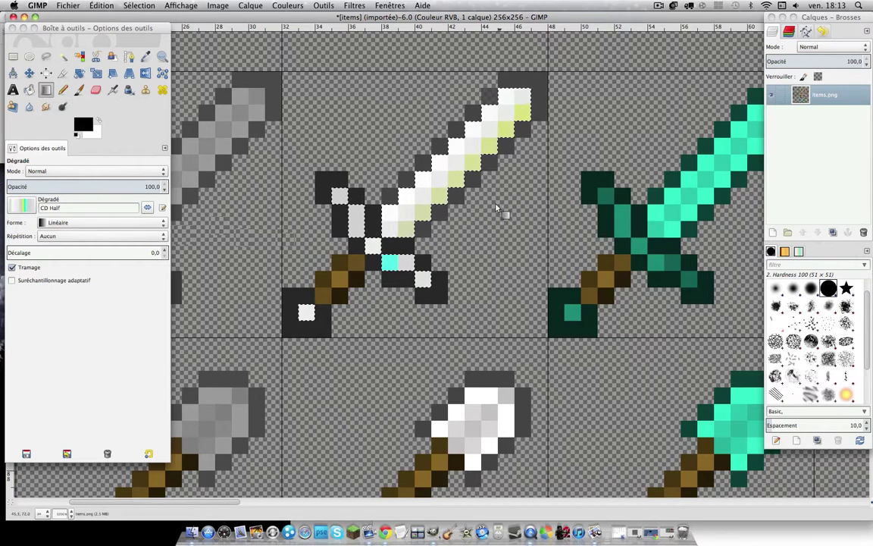
drag(444, 230, 315, 213)
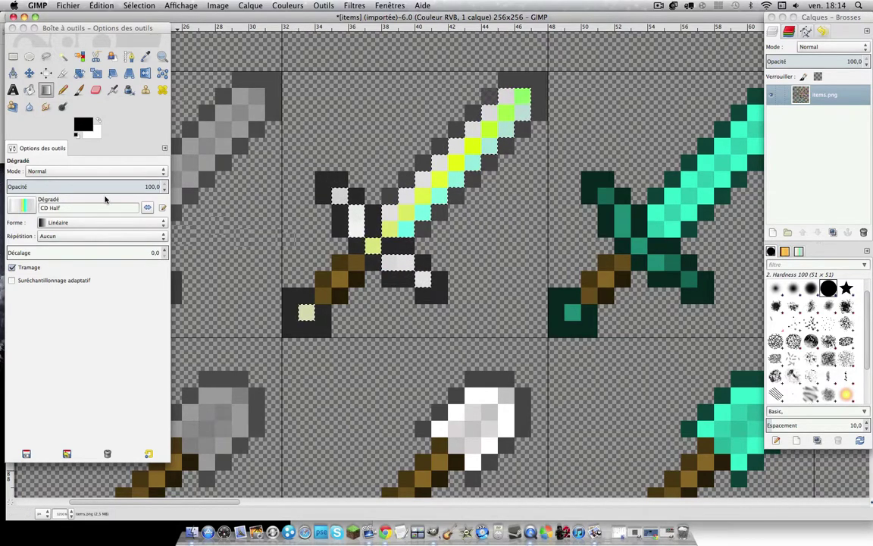
Step: Clear the selection around the sword and scroll to the stone sword
click(13, 56)
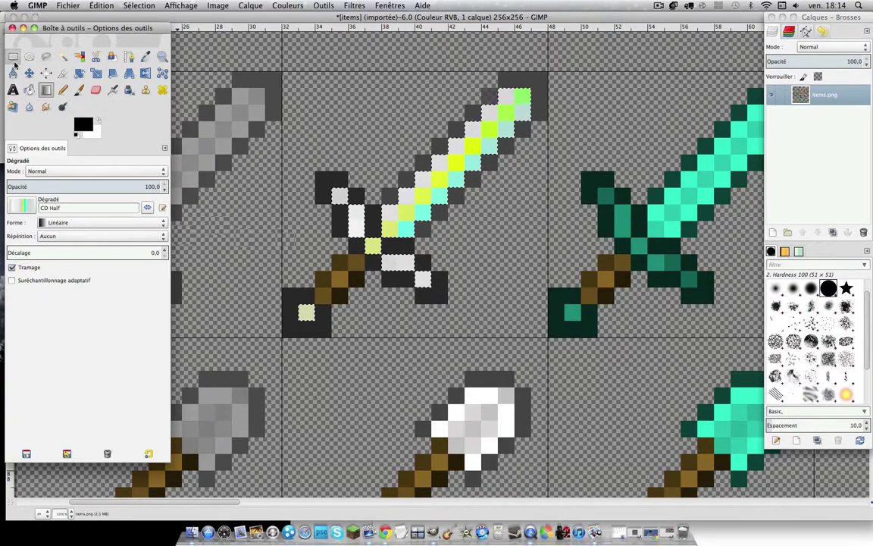
scroll(304, 379, left, 5)
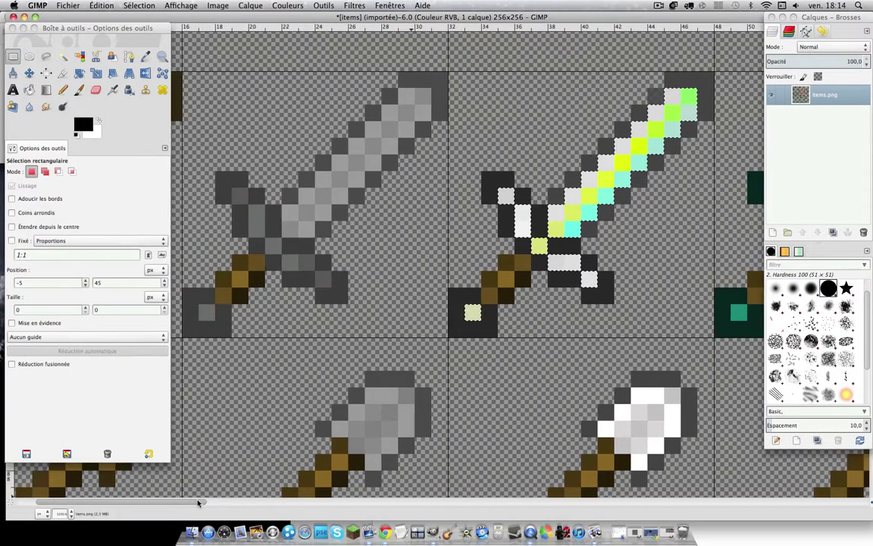
scroll(281, 349, left, 1)
click(652, 184)
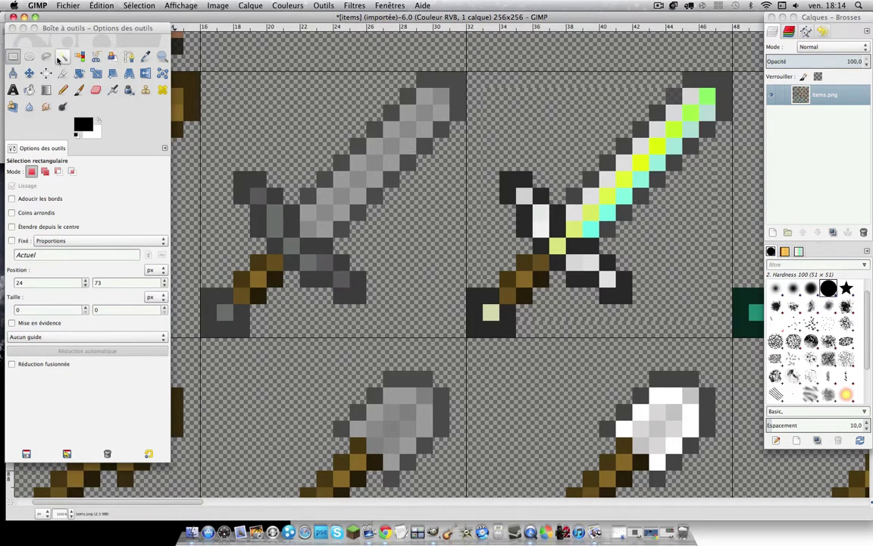
Step: Erase the stone sword's blade from tip to guard, keeping guard and handle
click(95, 90)
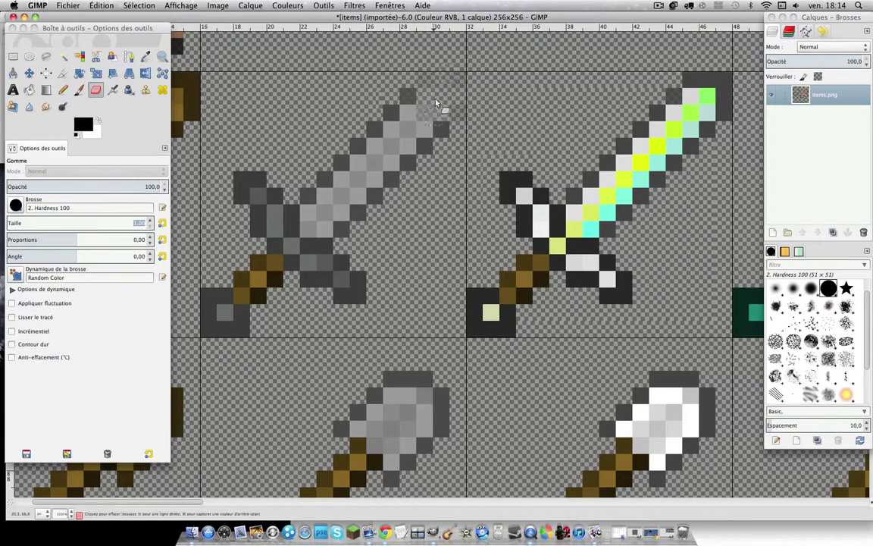
drag(436, 102, 422, 115)
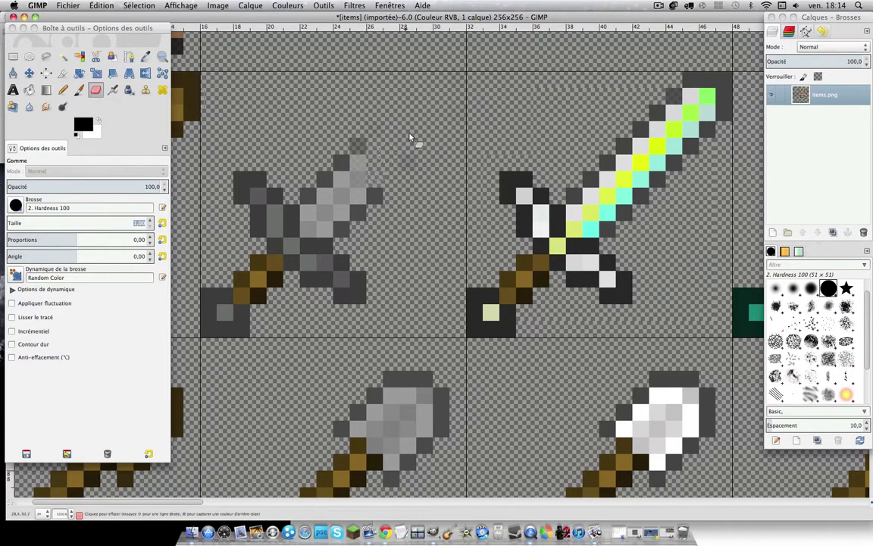
mouse_move(415, 140)
mouse_down()
mouse_move(366, 141)
mouse_move(366, 164)
mouse_move(343, 168)
mouse_move(347, 191)
mouse_move(319, 206)
mouse_move(328, 225)
mouse_move(318, 226)
mouse_up()
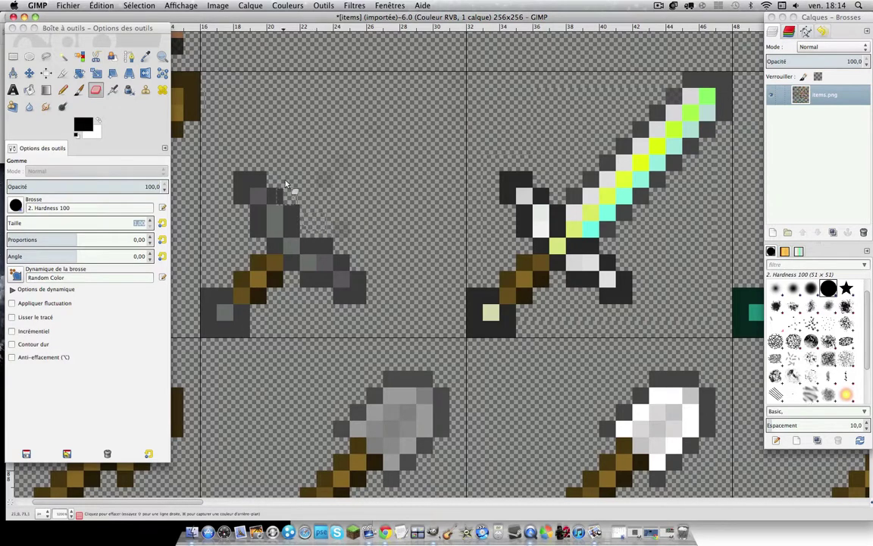
Step: Sample the sword's dark grey and ready the Pencil with Basic Simple dynamics
click(63, 56)
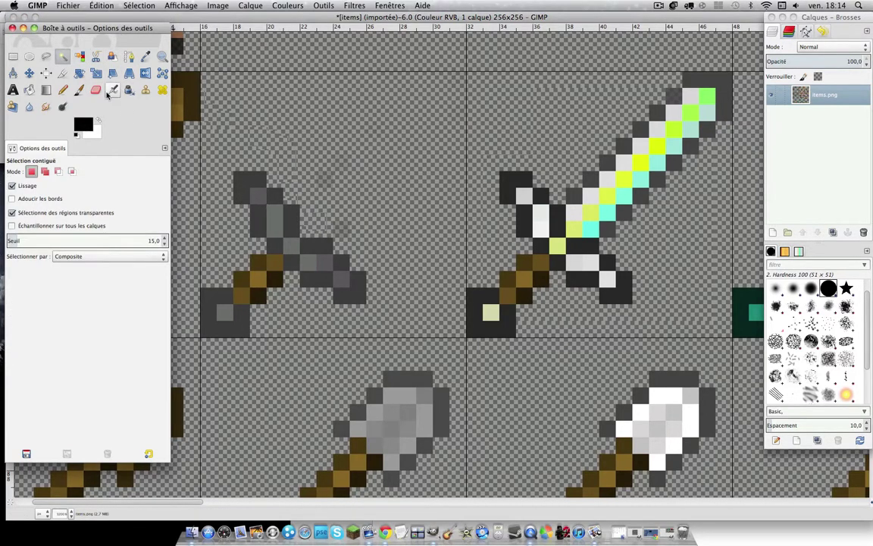
click(145, 57)
click(255, 193)
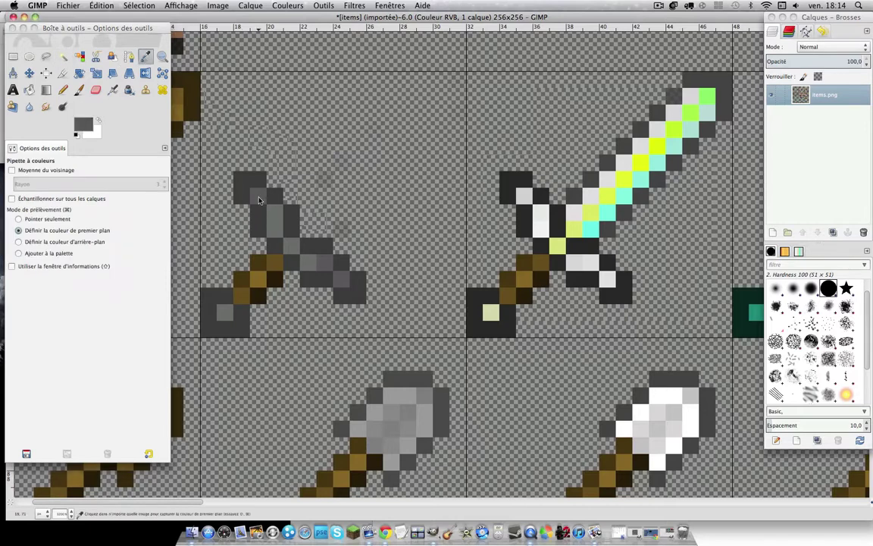
click(63, 89)
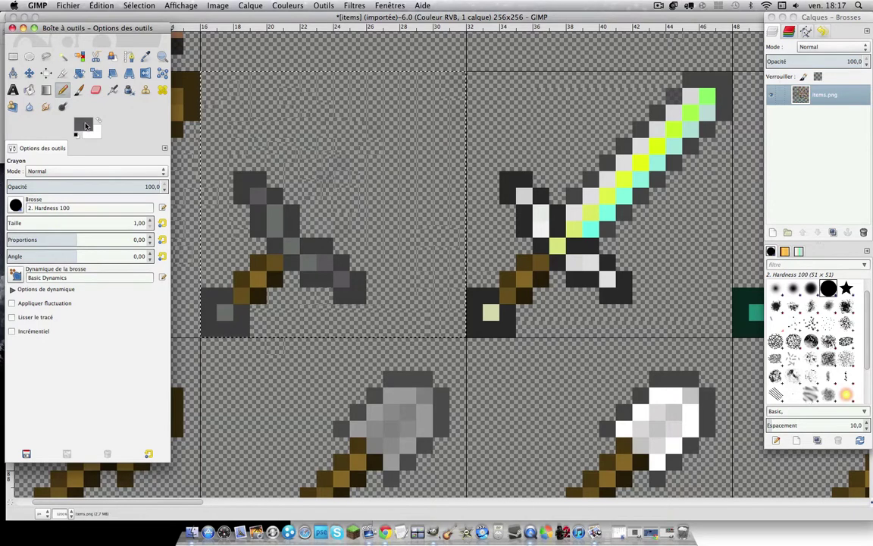
click(15, 277)
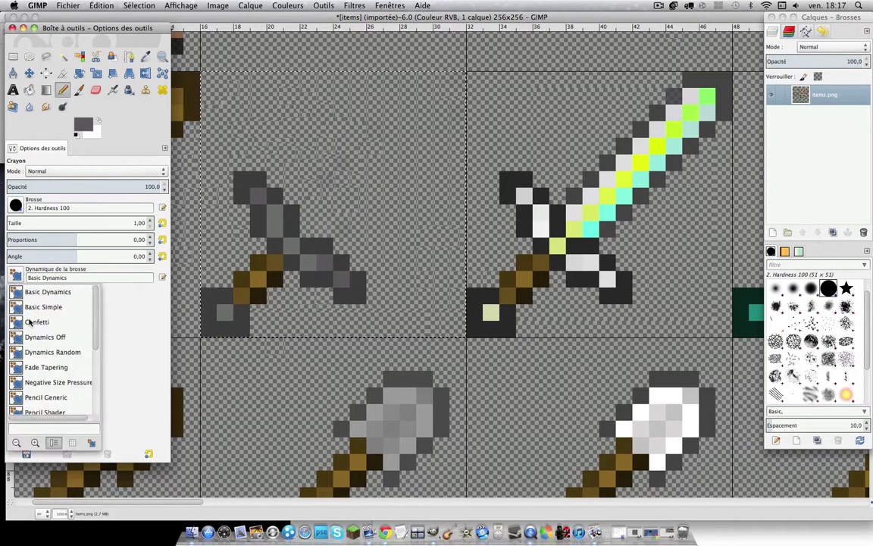
click(23, 307)
Step: Pencil a grey diagonal above the guard and a lower diagonal blade edge
click(291, 162)
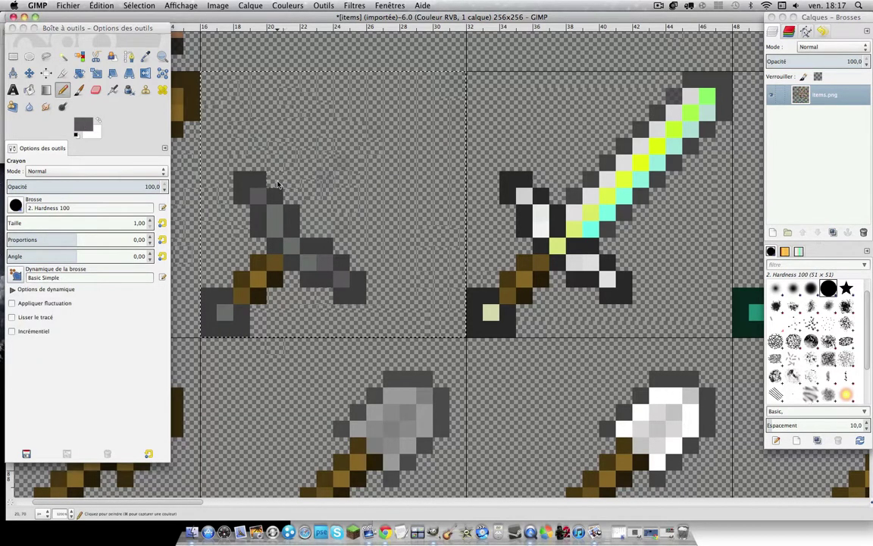
click(308, 146)
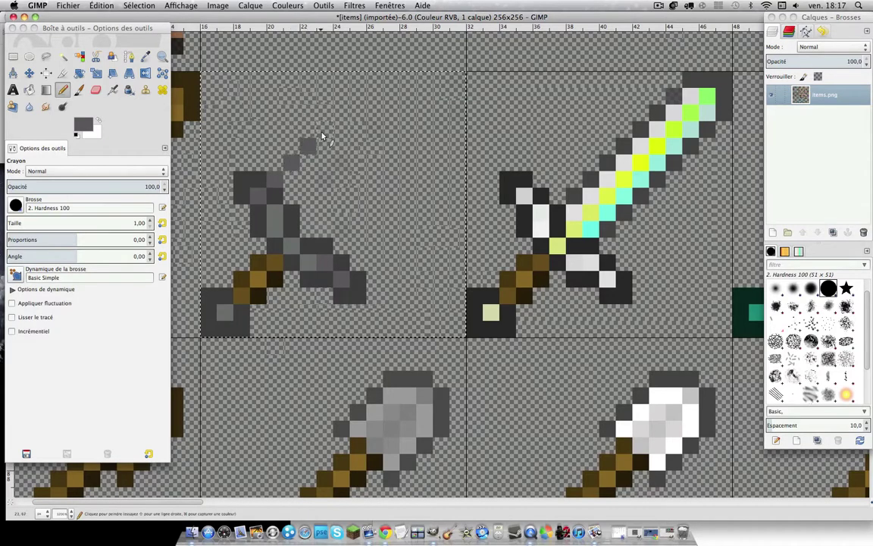
click(323, 129)
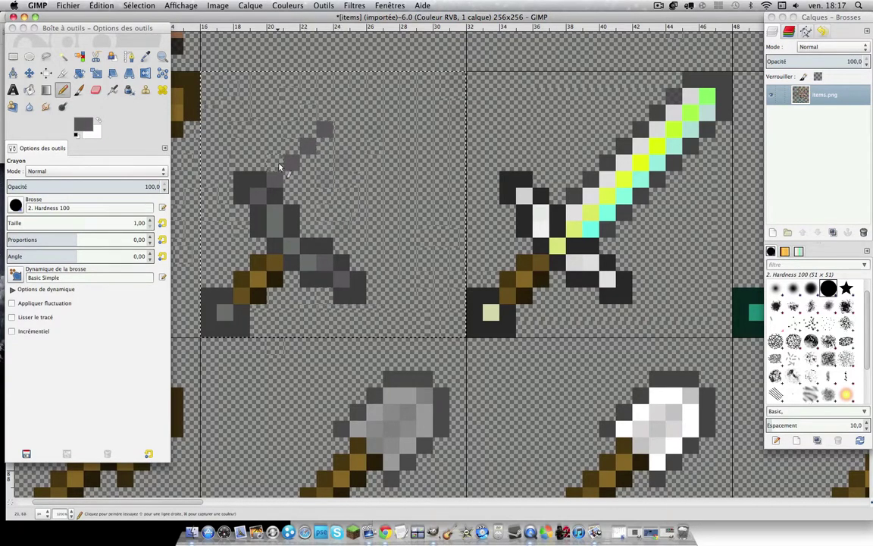
click(358, 261)
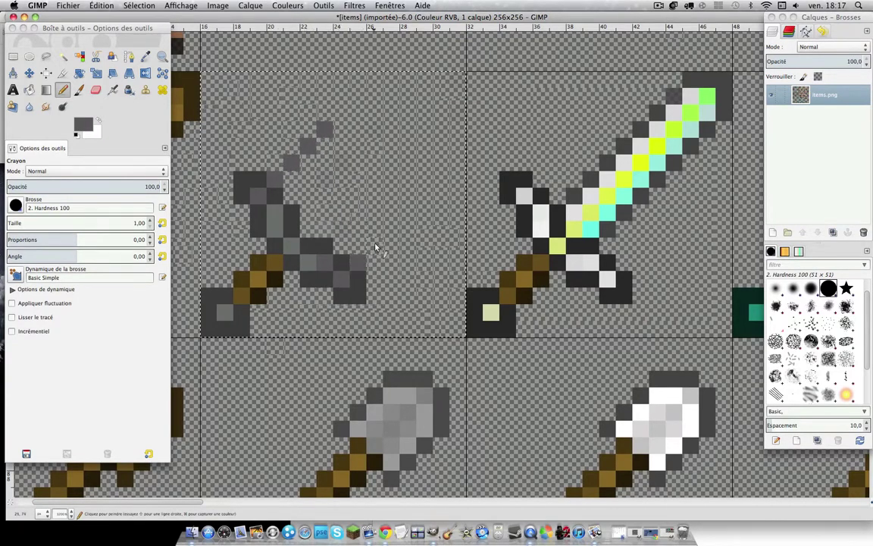
click(375, 244)
click(391, 227)
click(408, 211)
click(341, 245)
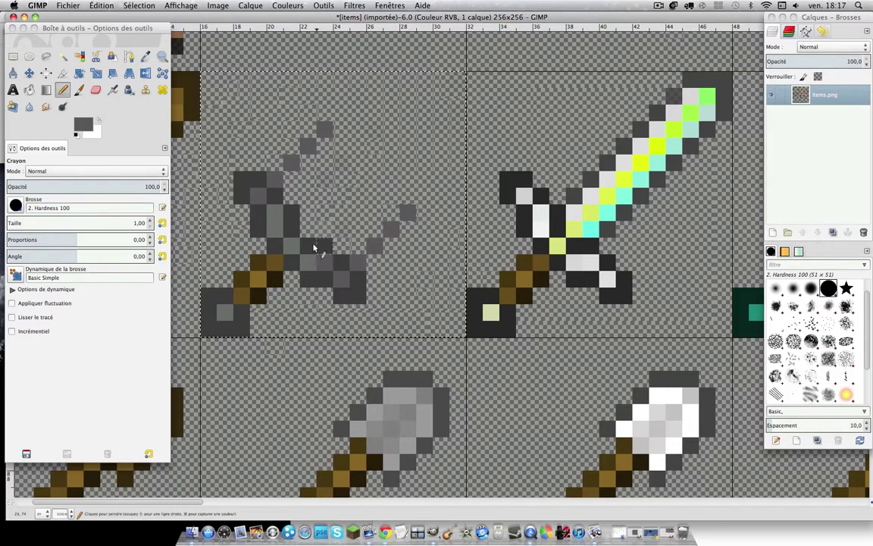
Step: Add a parallel grey diagonal and extend both edges up to a hooked top
click(308, 196)
click(325, 179)
click(341, 162)
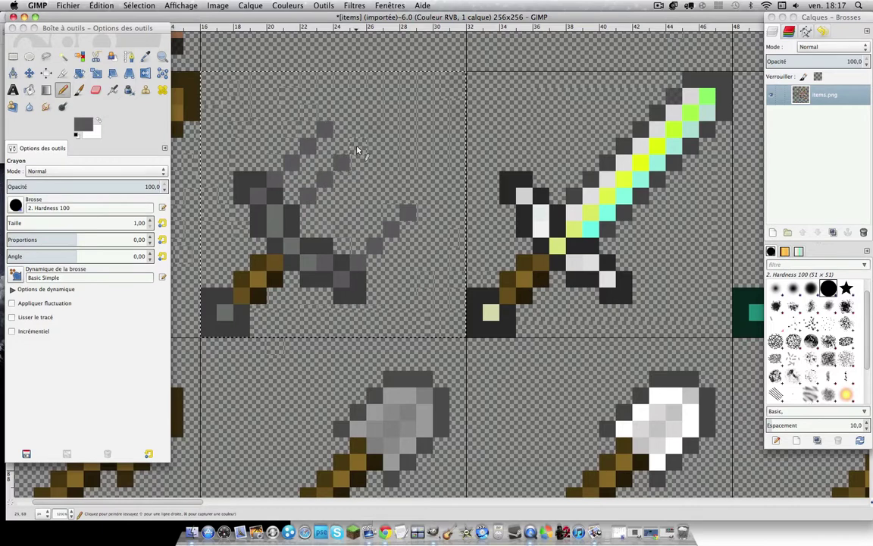
click(375, 132)
click(390, 113)
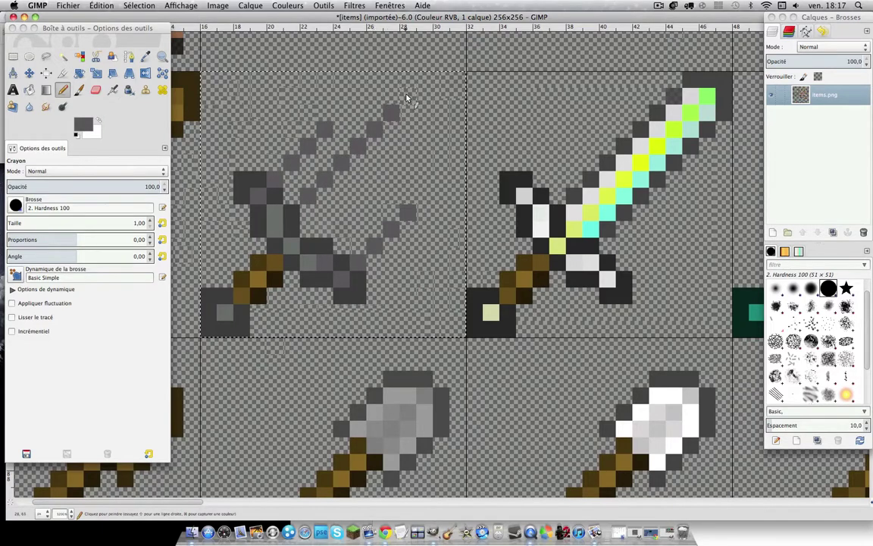
click(407, 96)
click(341, 112)
click(358, 96)
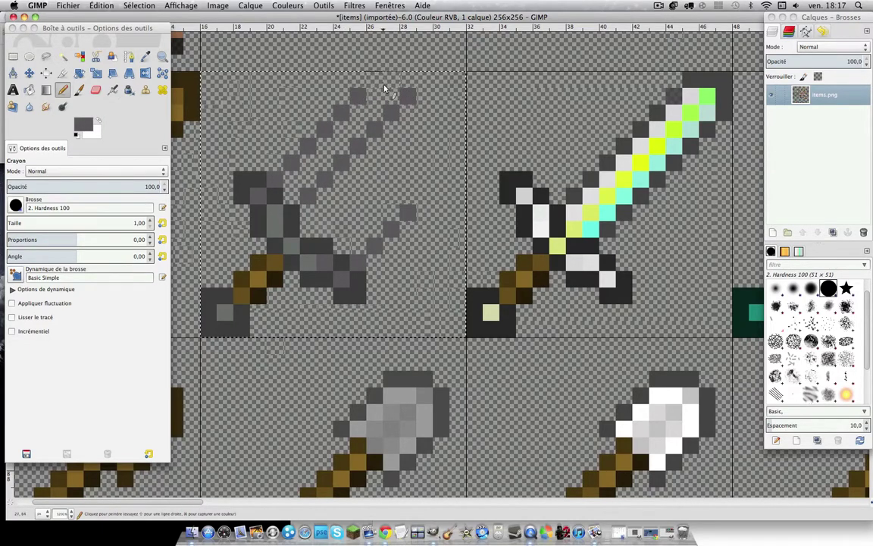
click(391, 79)
click(375, 79)
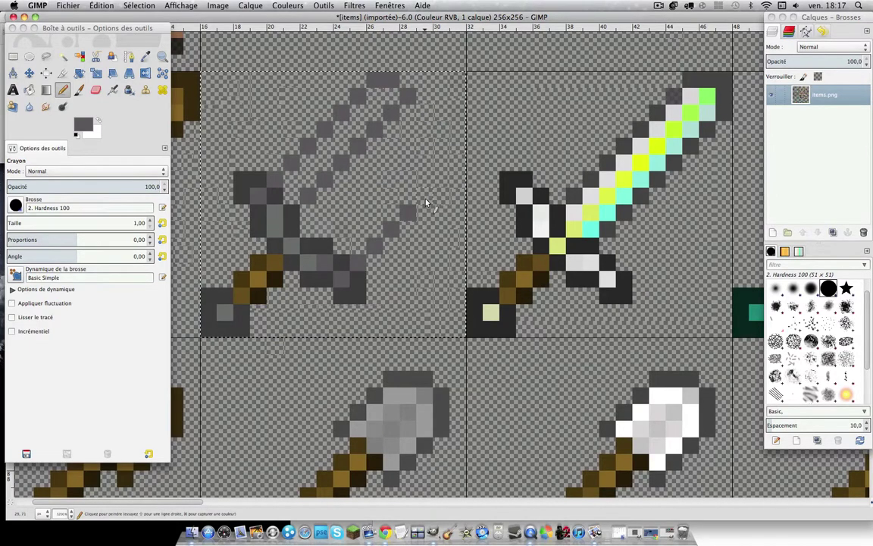
Step: Fill in the right edge, inner diagonal and a vertical column of dark pixels
click(423, 197)
click(440, 179)
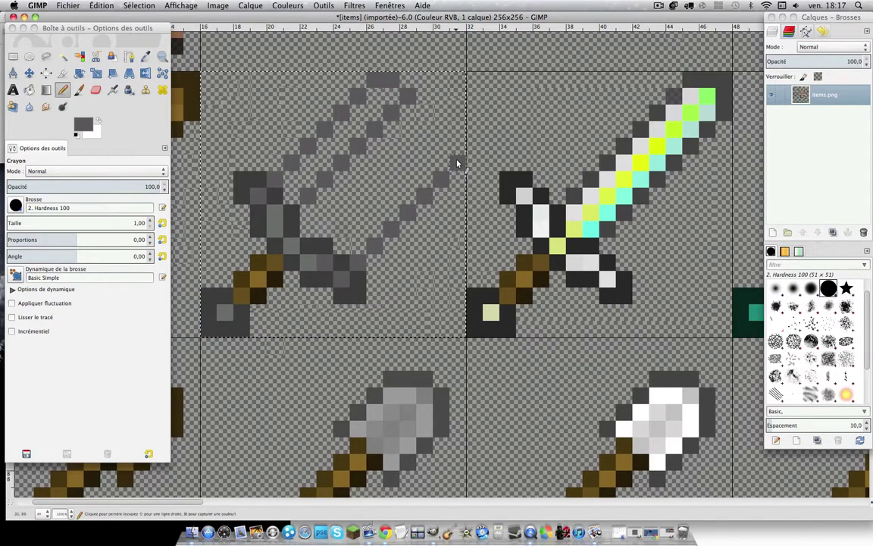
click(440, 130)
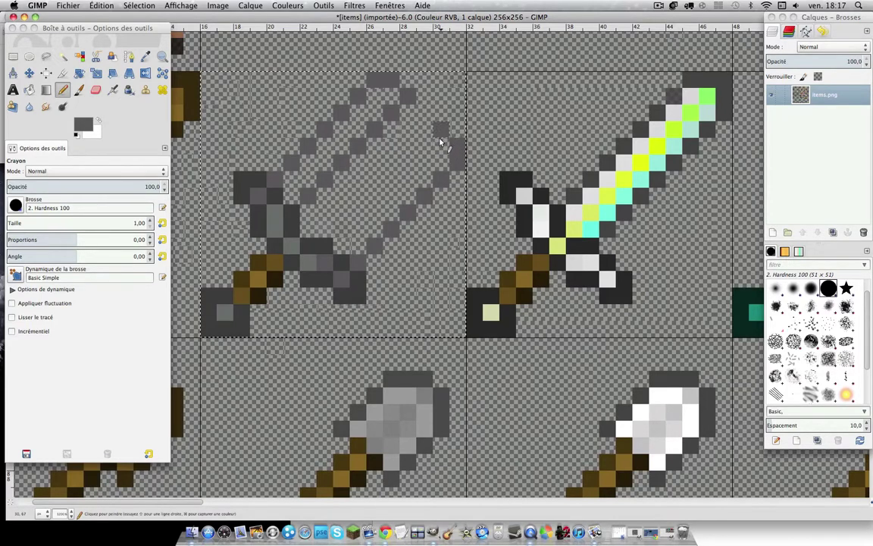
click(407, 161)
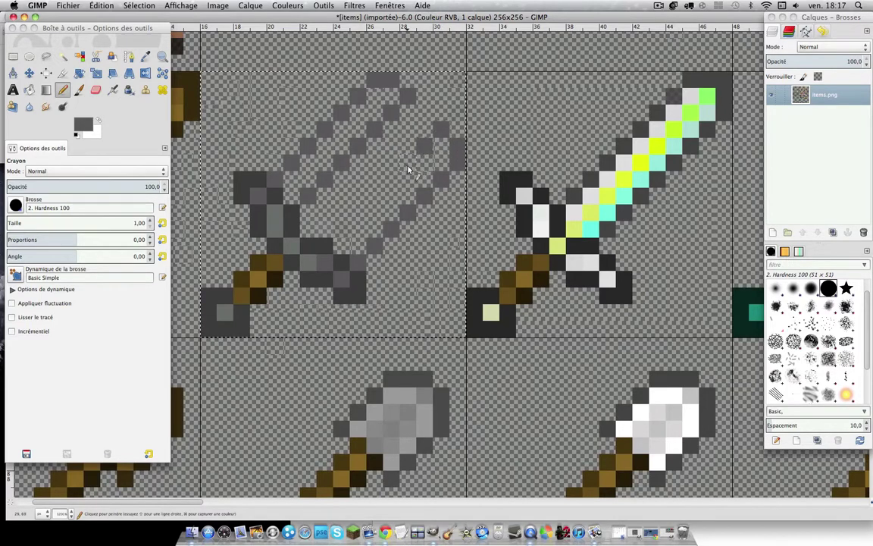
click(391, 179)
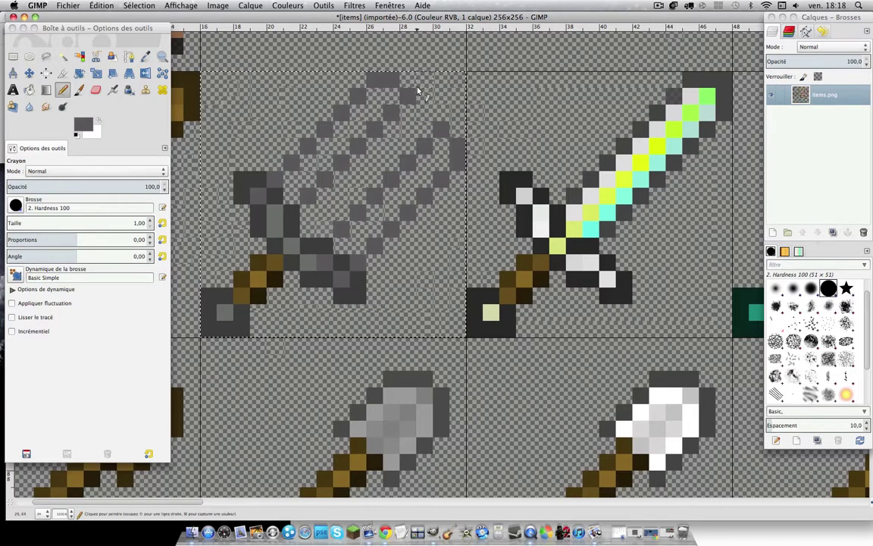
drag(408, 82, 408, 98)
click(458, 130)
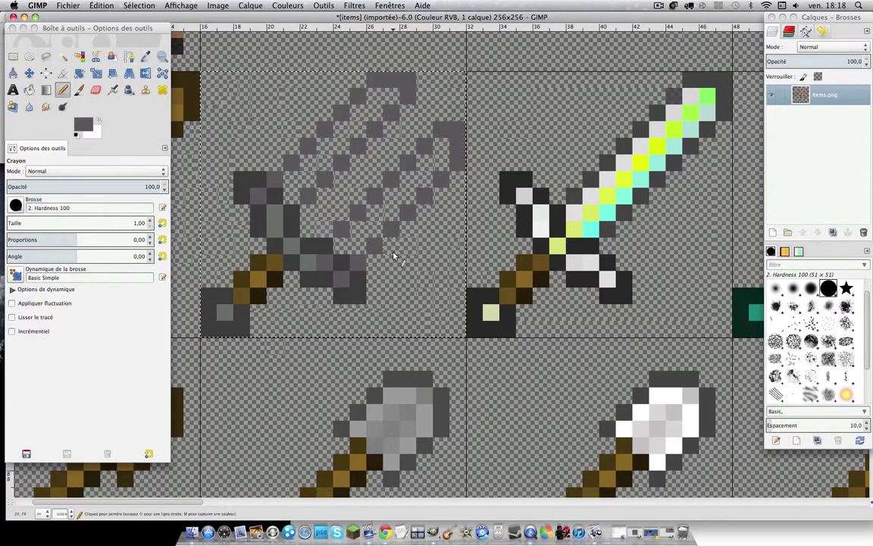
drag(308, 231, 308, 193)
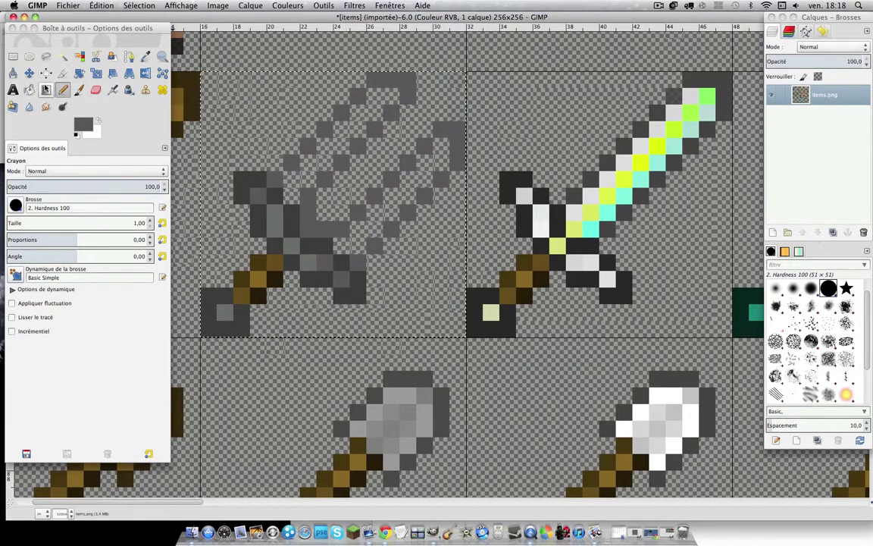
Step: Set the foreground colour to bright sky blue 4ac9f8
click(85, 127)
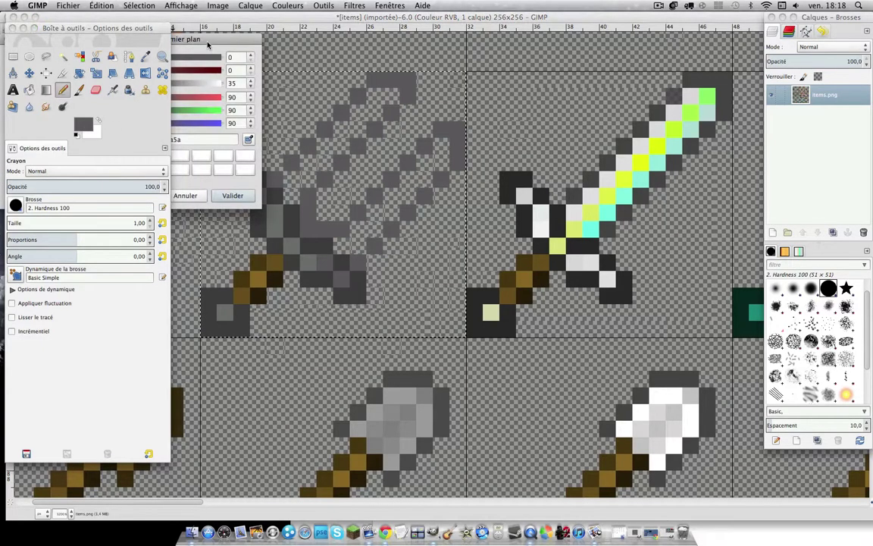
drag(208, 45, 451, 90)
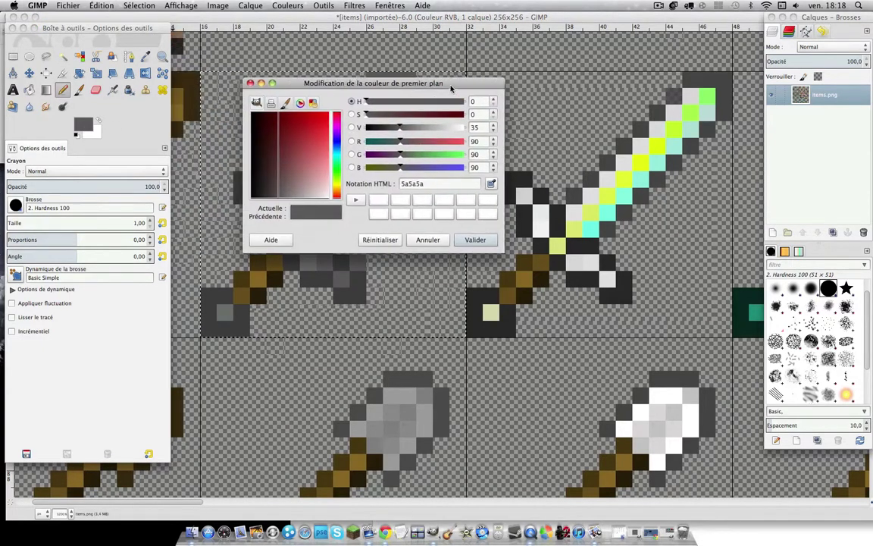
mouse_move(334, 155)
mouse_down()
mouse_move(345, 155)
mouse_move(338, 148)
mouse_up()
click(328, 140)
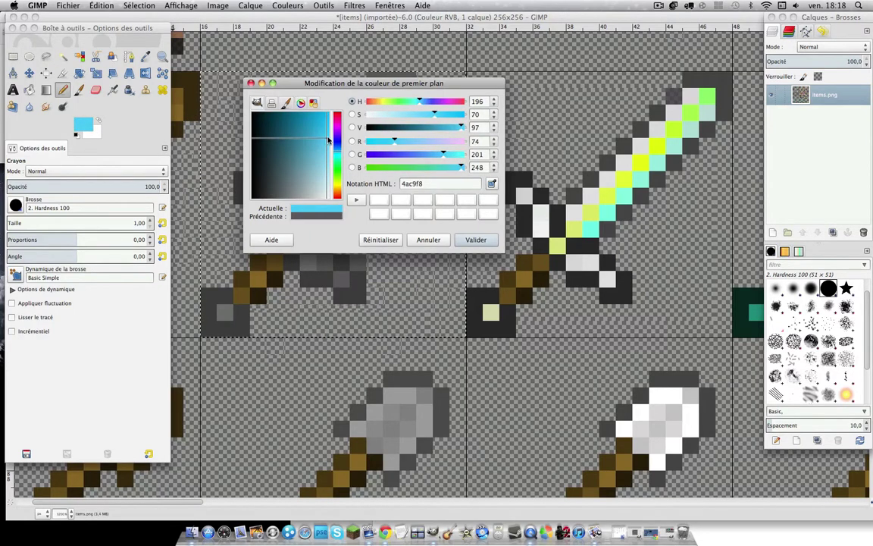
click(475, 240)
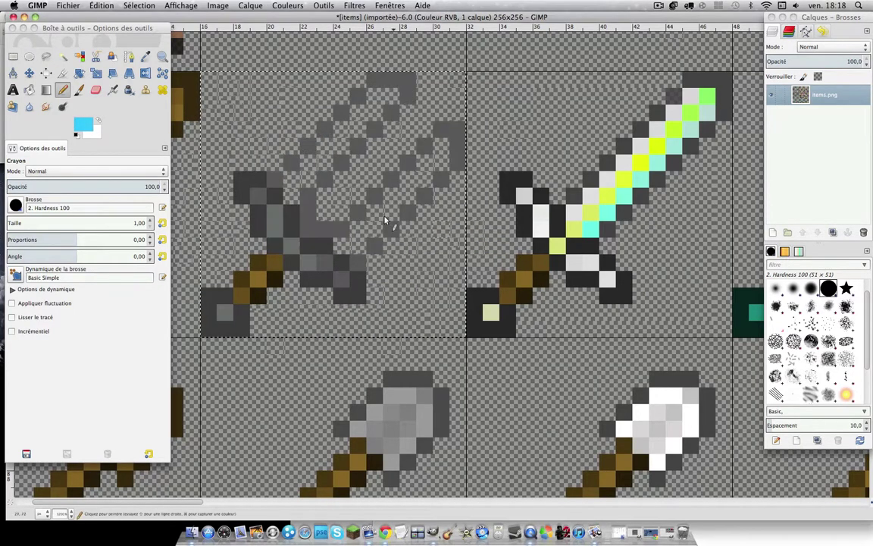
Step: Paint a diagonal line of blue pixels up the first blade to its tip
click(291, 178)
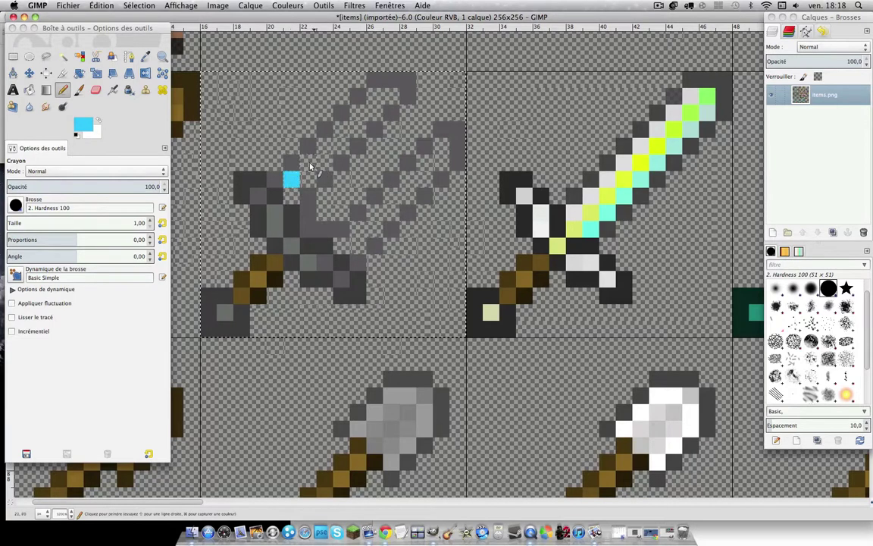
click(308, 161)
click(324, 145)
click(345, 129)
click(361, 113)
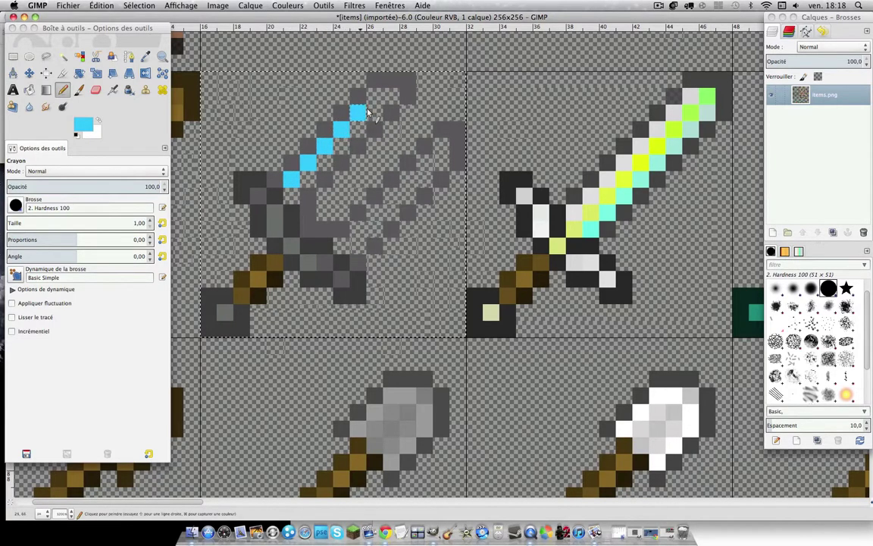
click(375, 95)
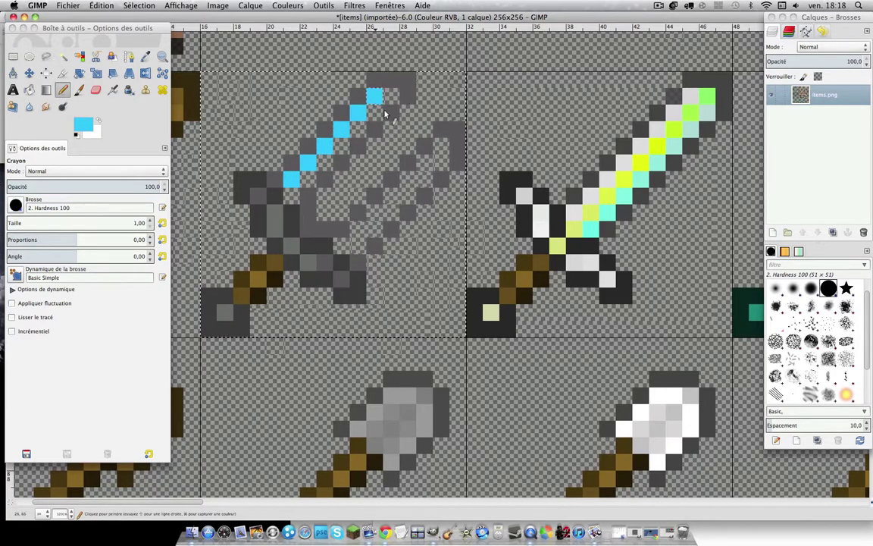
Step: Add blue pixels along the second blade, one crossguard pixel and the blade base
click(441, 145)
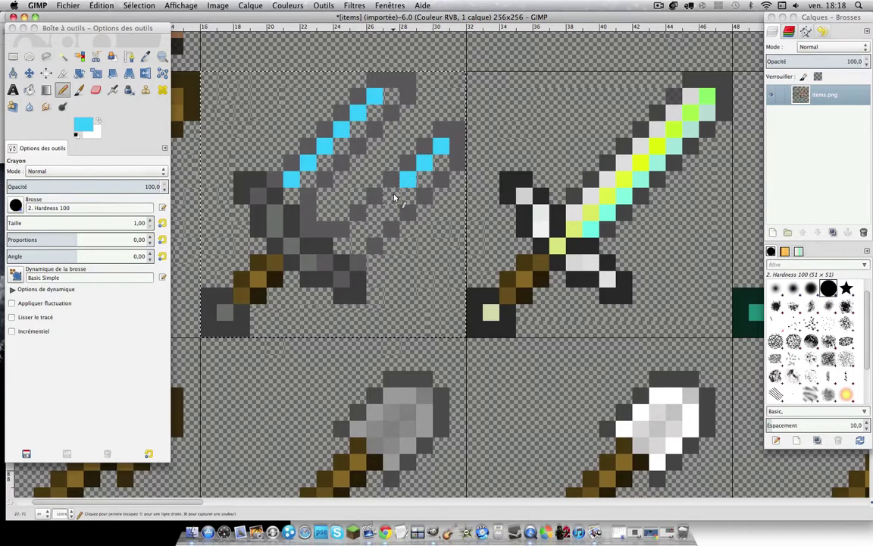
shift+click(374, 212)
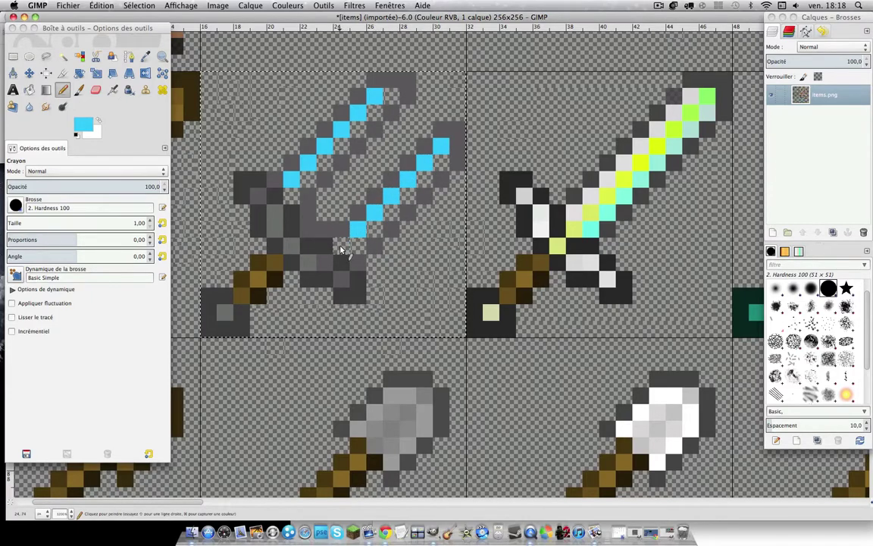
click(341, 246)
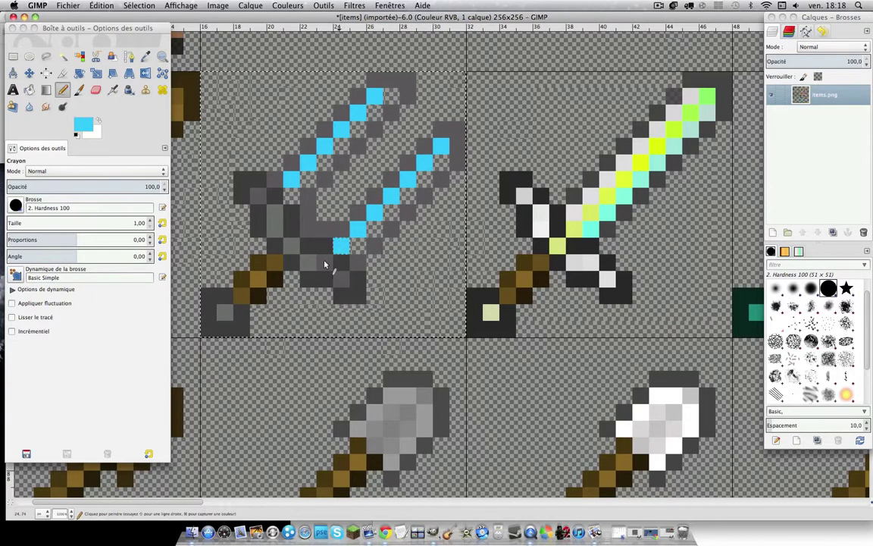
click(265, 200)
click(341, 279)
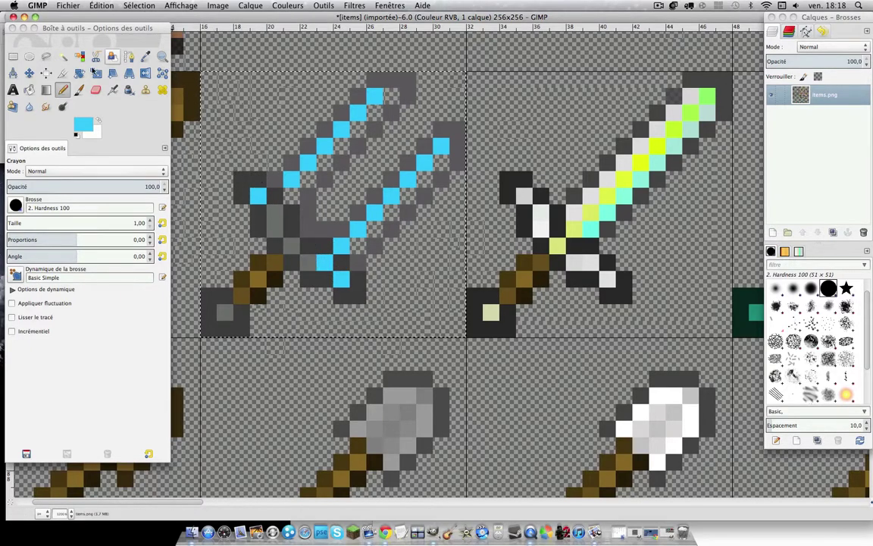
click(83, 123)
Step: Lower the blue's saturation to 55 and paint light-blue pixels at the tip and second blade
drag(205, 70, 193, 70)
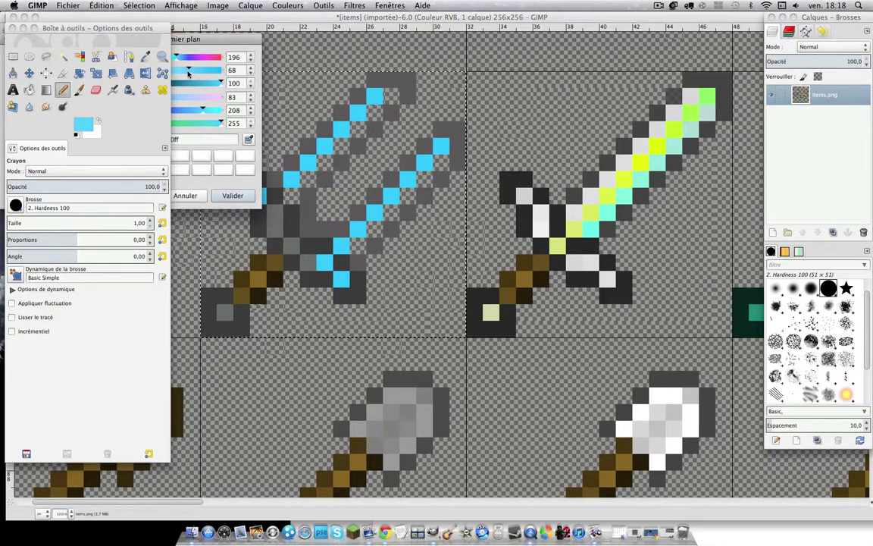
click(233, 195)
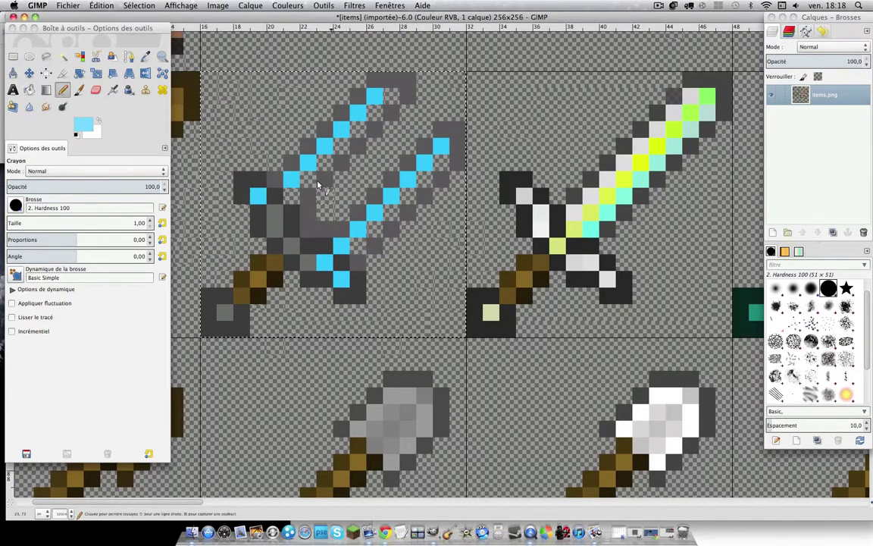
click(289, 197)
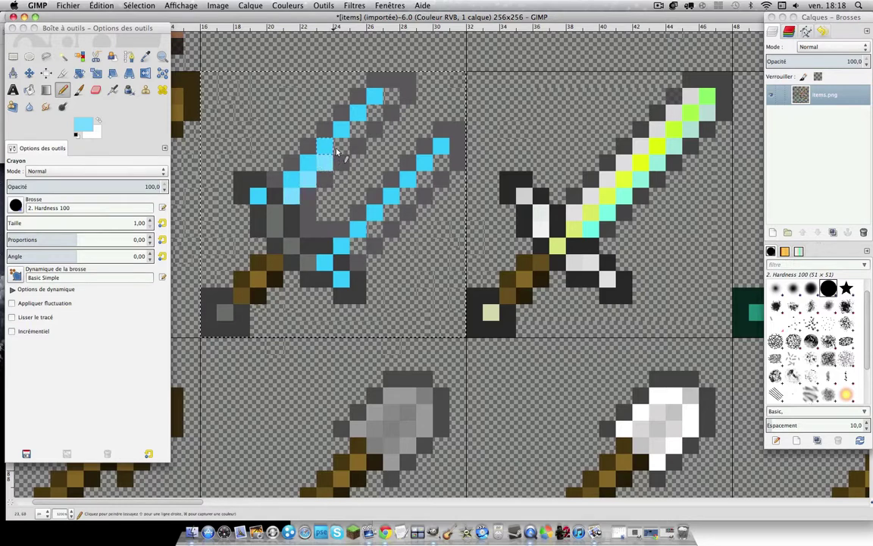
click(391, 102)
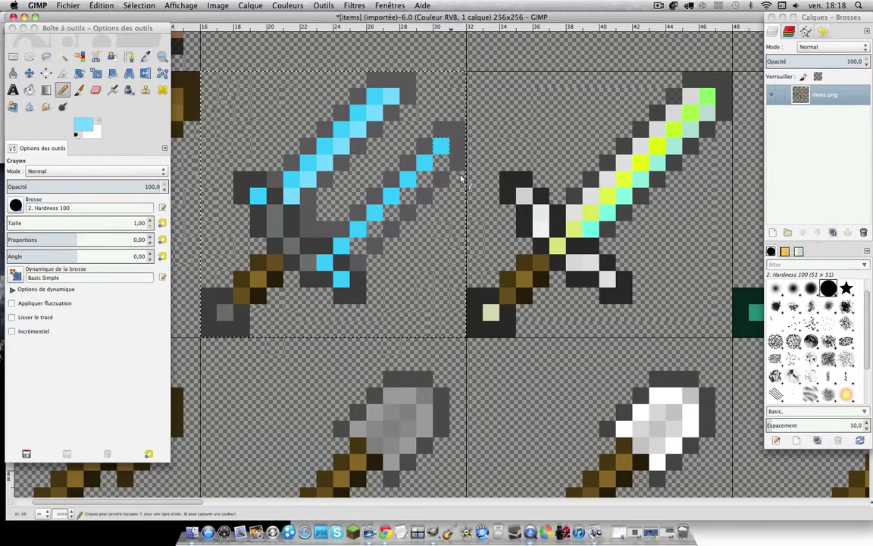
click(441, 163)
Step: Fill the lower blade, guard area, blade base and pommel pixel with light blue
drag(407, 201, 372, 238)
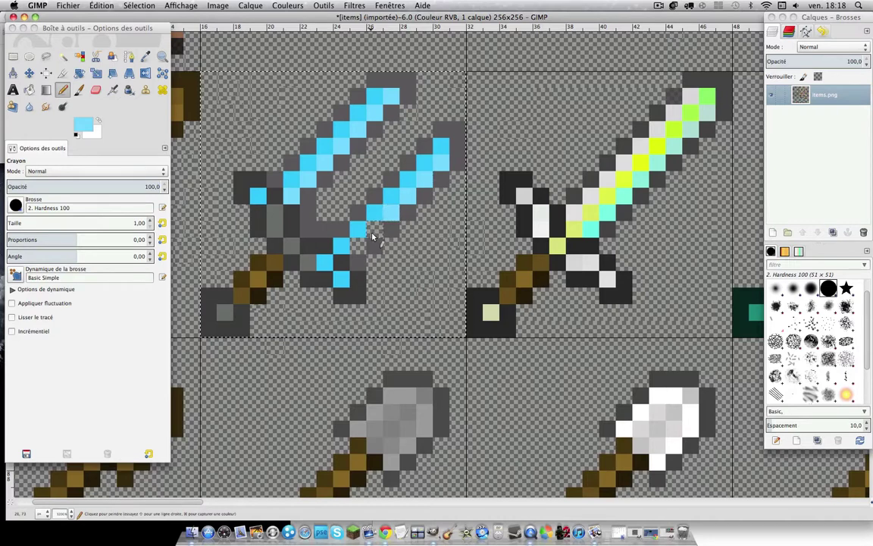
click(275, 219)
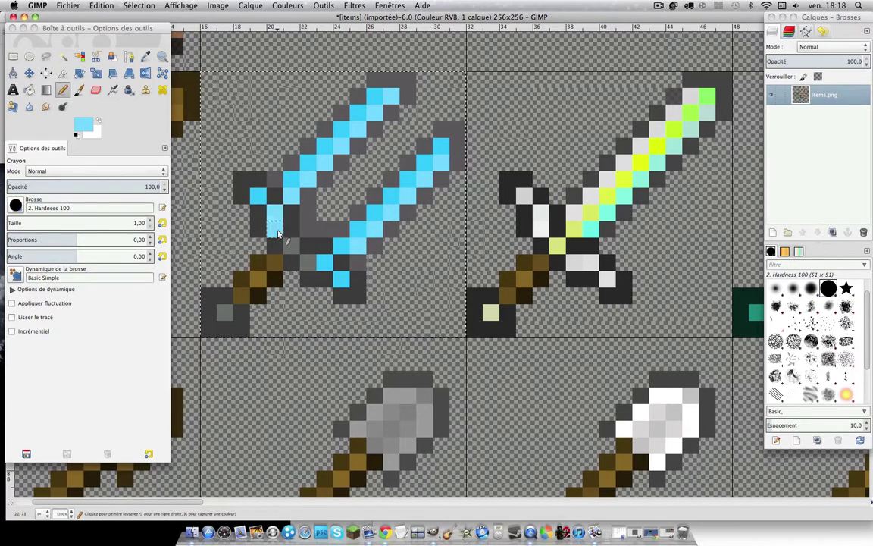
click(311, 262)
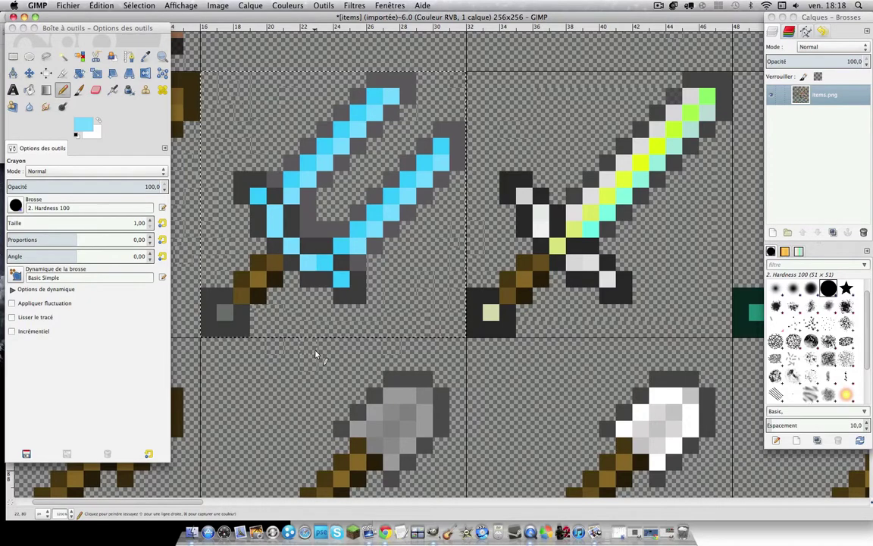
click(226, 312)
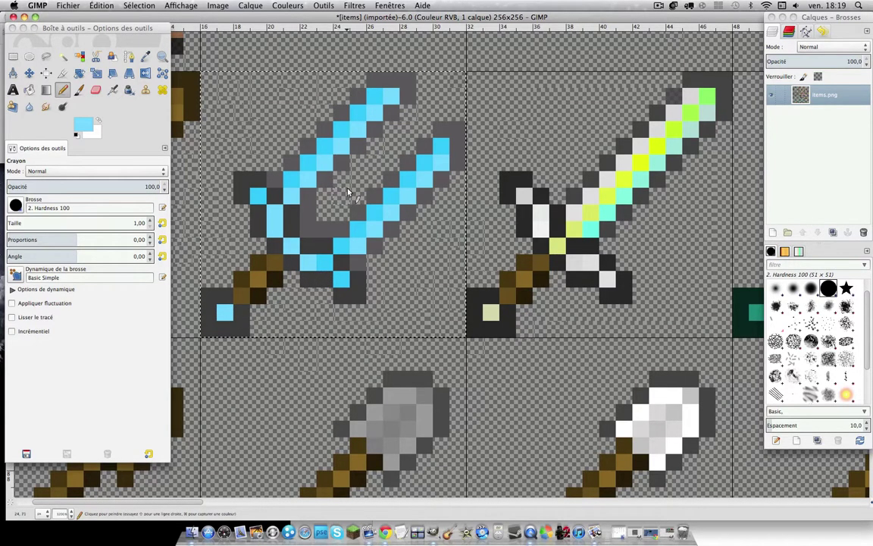
Step: Zoom out to fit the whole items sheet in view
scroll(604, 170, down, 3)
scroll(505, 143, down, 1)
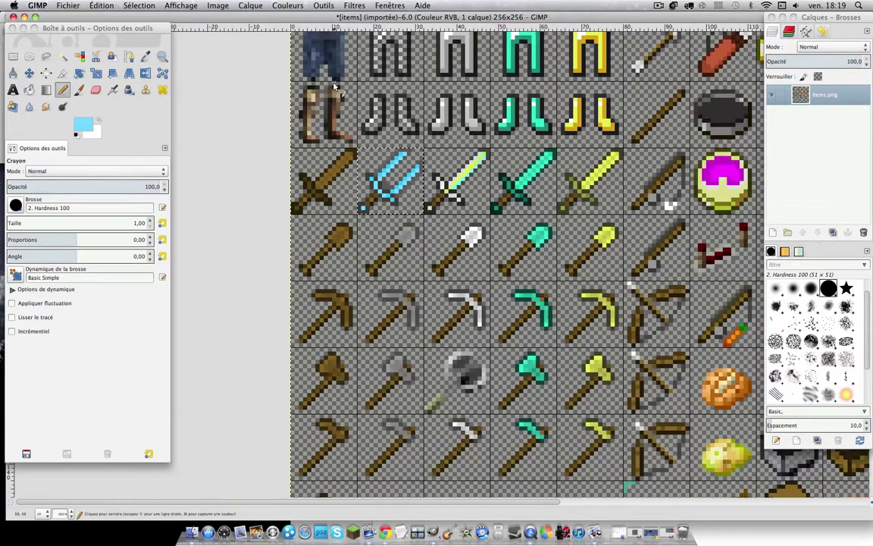
scroll(335, 86, down, 1)
click(60, 28)
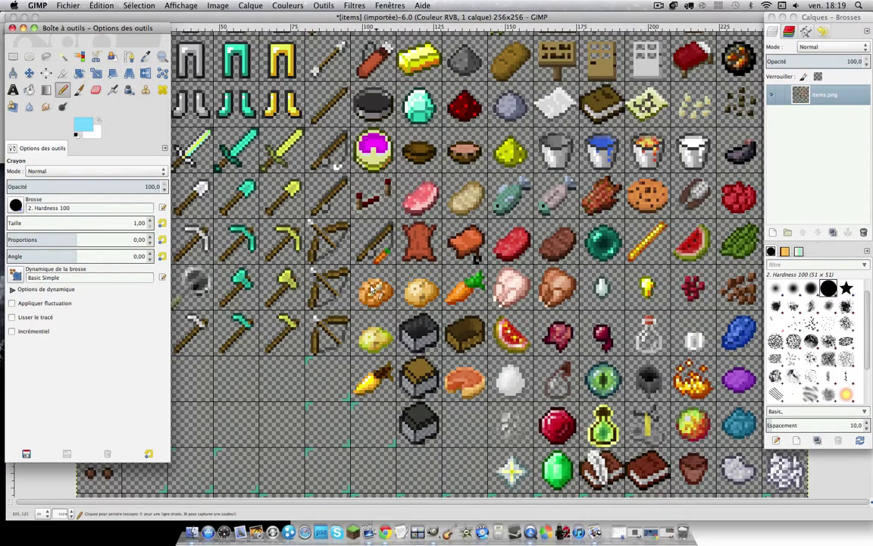
click(13, 57)
click(284, 369)
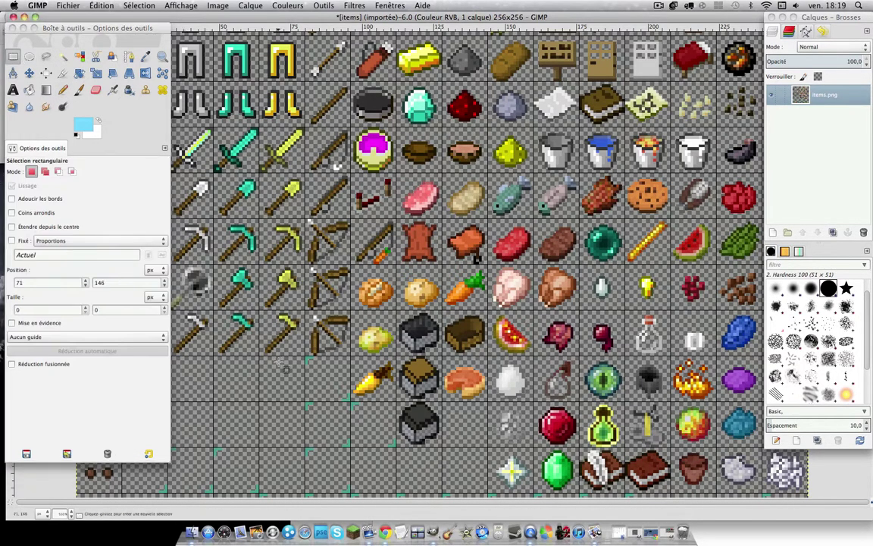
key(minus)
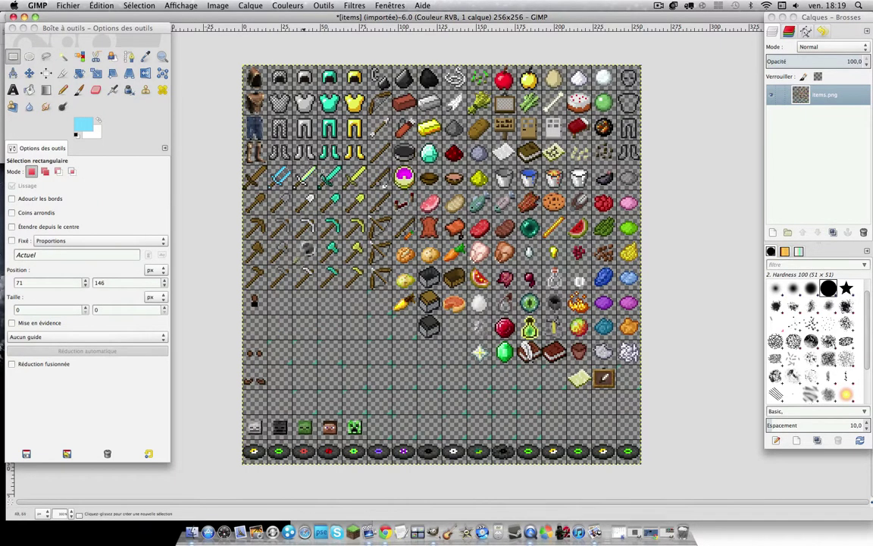
Step: Zoom back in on the sheet's upper-left swords and scroll around them
click(161, 56)
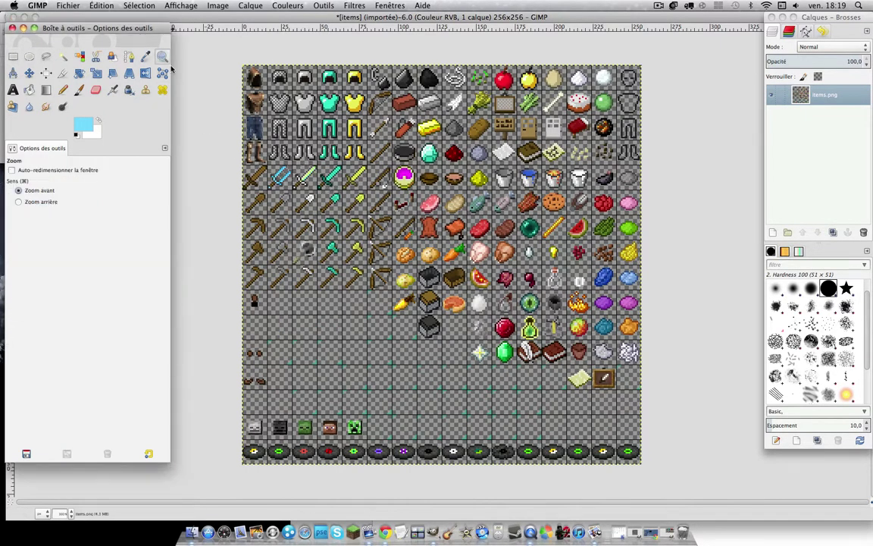
click(224, 156)
click(226, 156)
click(261, 169)
click(275, 189)
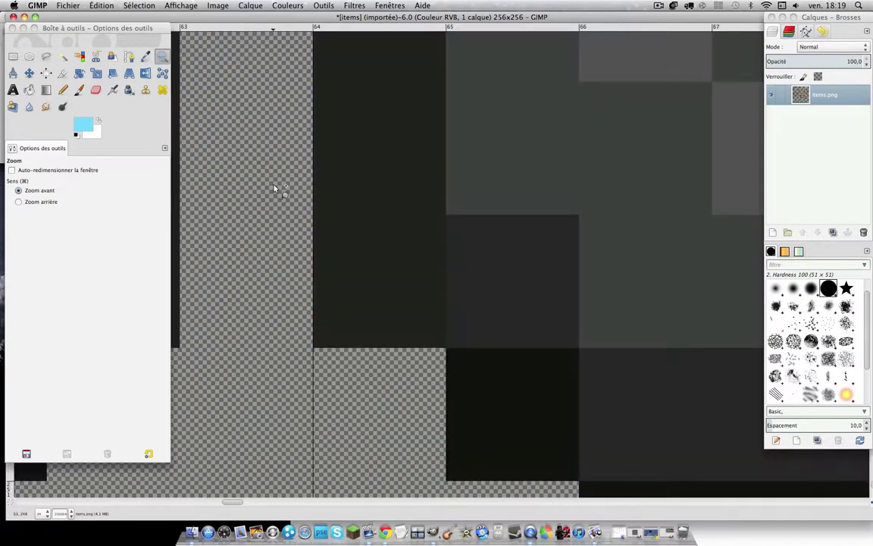
scroll(289, 203, down, 2)
scroll(288, 198, down, 2)
scroll(287, 190, down, 2)
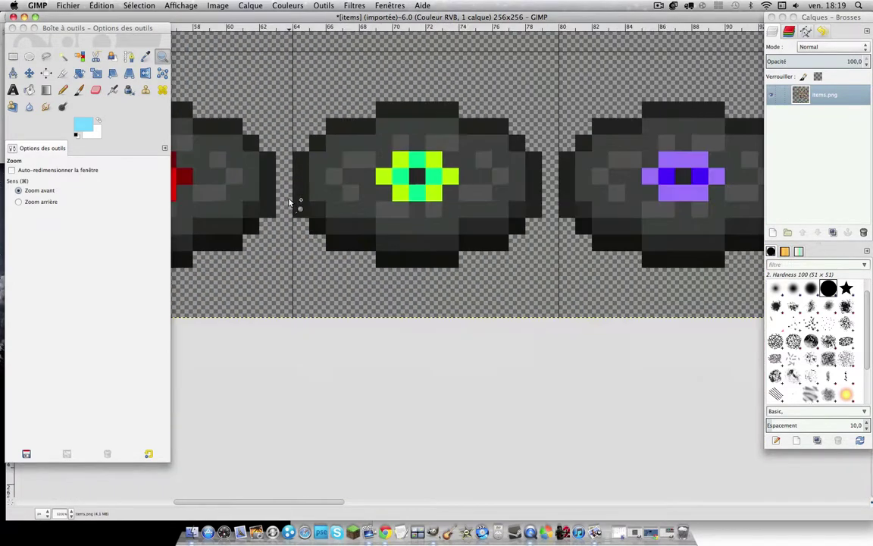
scroll(286, 183, down, 2)
scroll(286, 183, down, 2)
scroll(255, 126, down, 2)
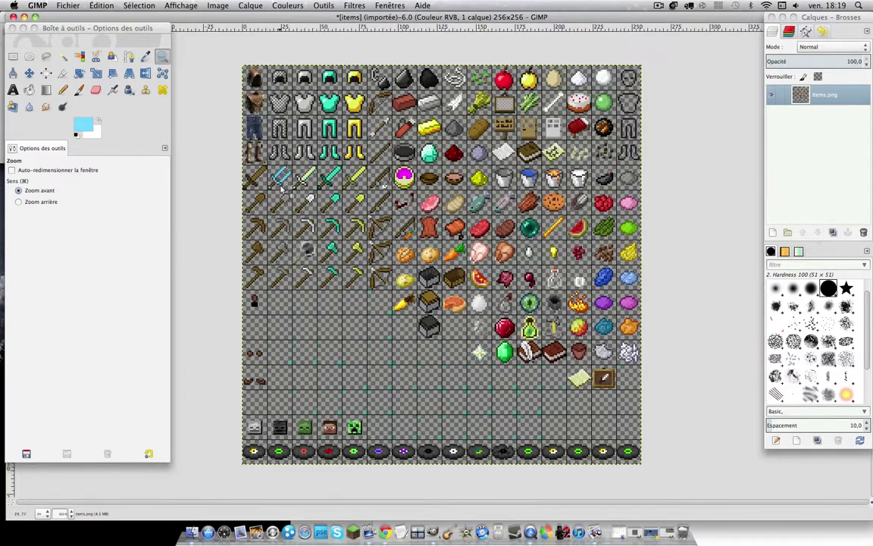
scroll(276, 188, up, 2)
scroll(274, 186, up, 2)
scroll(273, 186, up, 2)
scroll(271, 184, up, 2)
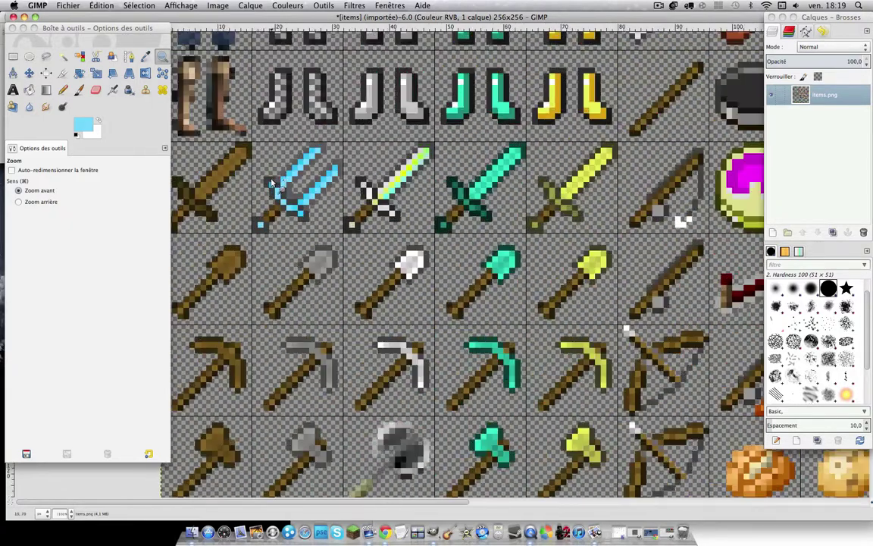
scroll(270, 183, up, 2)
scroll(252, 174, up, 2)
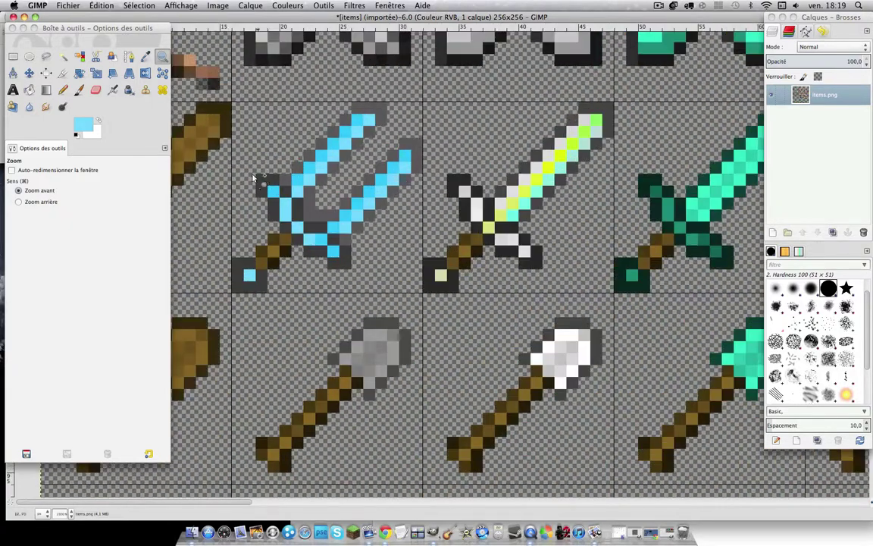
Step: Fuzzy-select the transparent background around the sword sprites
click(62, 56)
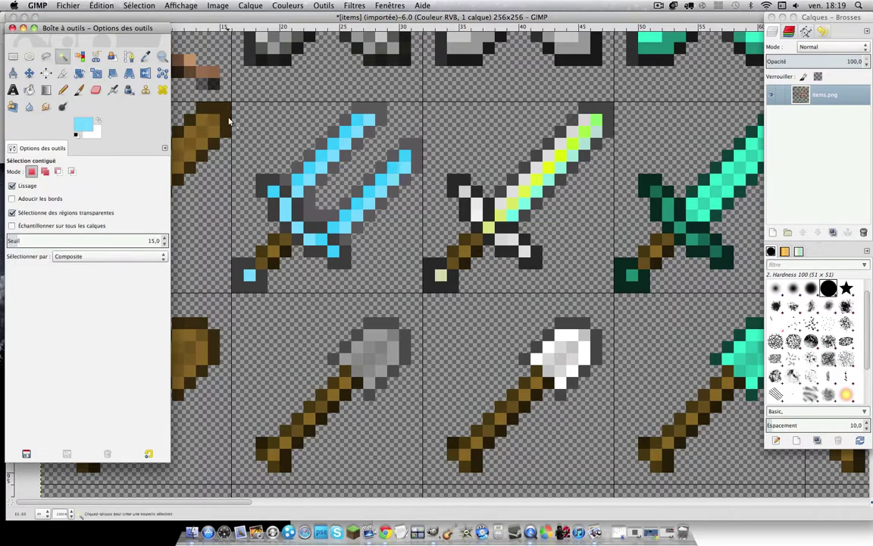
click(14, 58)
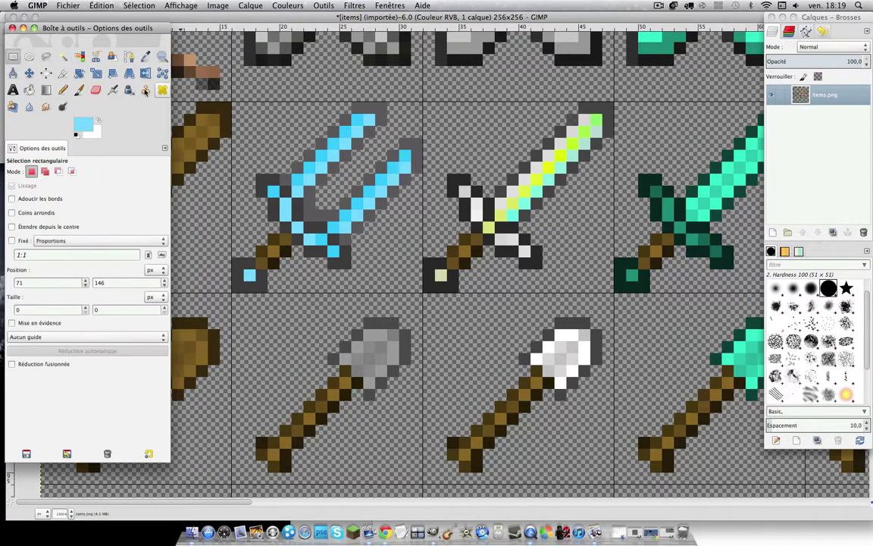
click(62, 56)
click(264, 138)
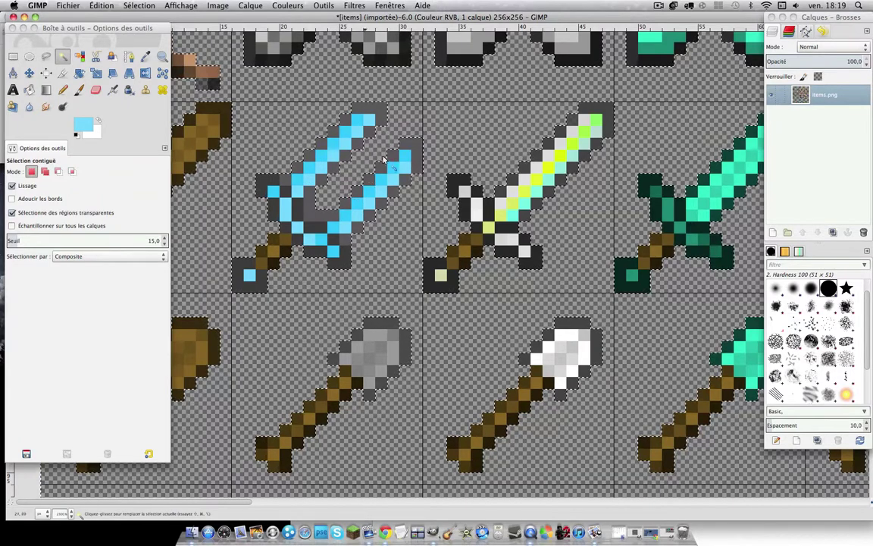
Step: Enlarge the Eraser's size, then return to Rectangle Select
click(96, 90)
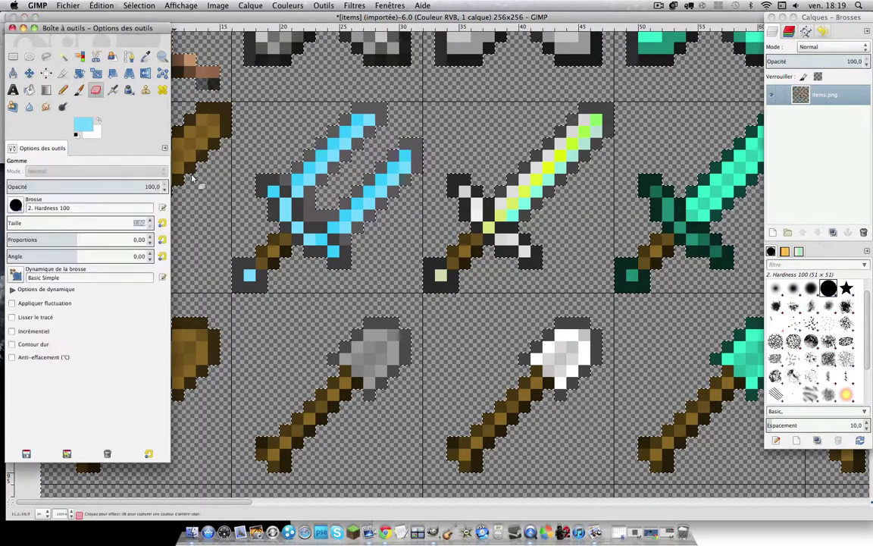
drag(91, 225, 128, 225)
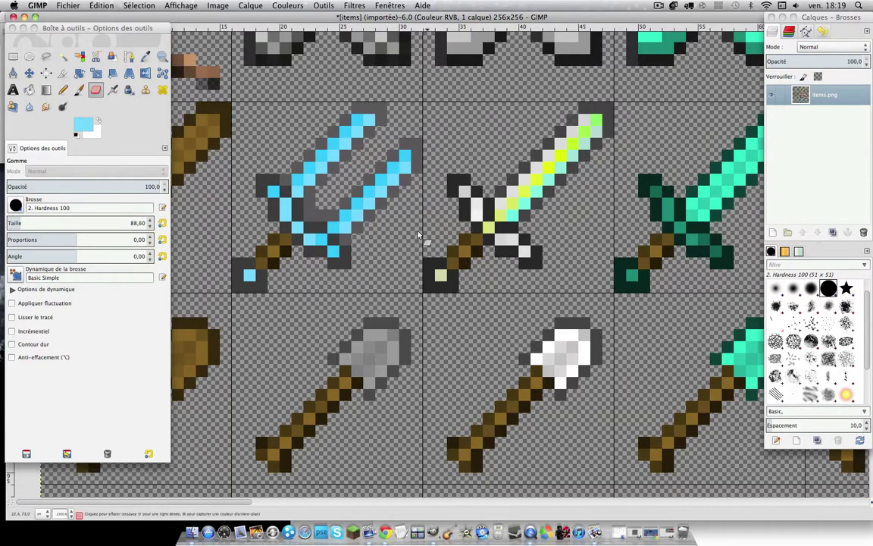
scroll(418, 235, up, 5)
key(r)
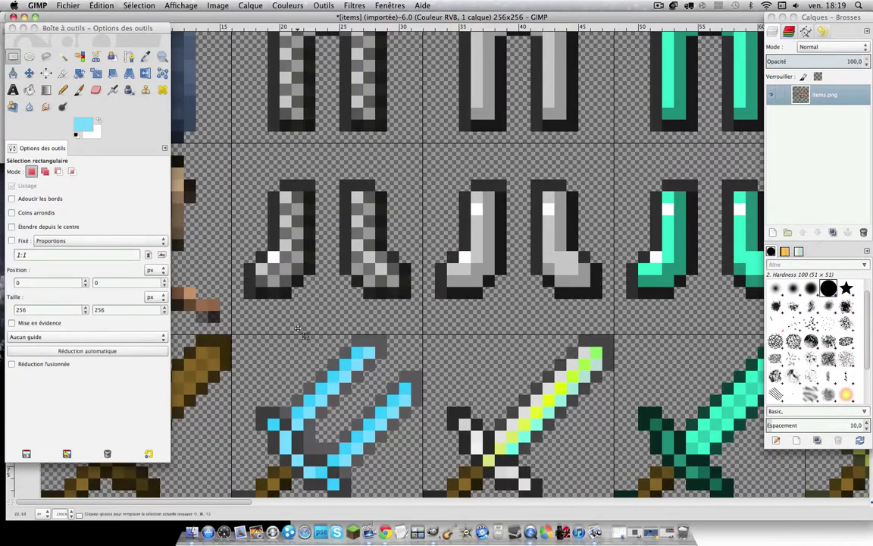
Step: Scroll across the canvas to review the edited item textures on the full sheet
scroll(230, 281, down, 5)
scroll(282, 345, up, 3)
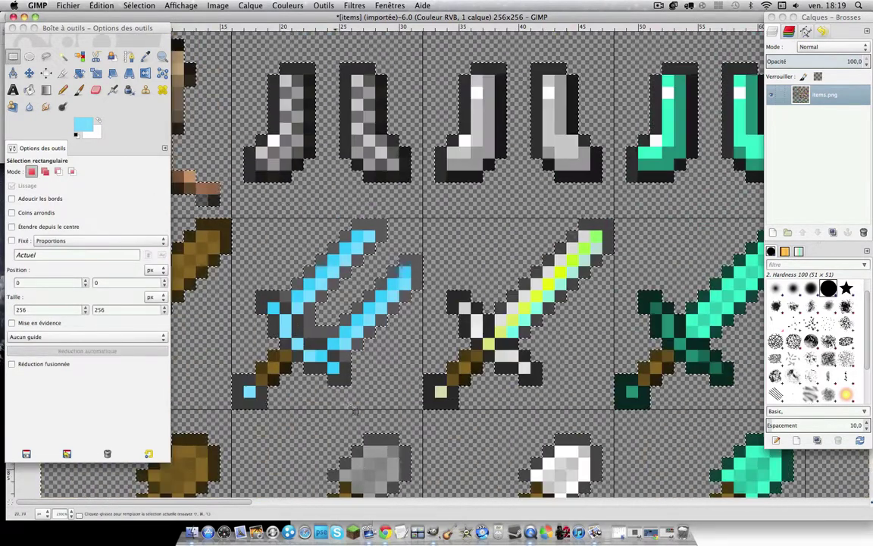
drag(230, 502, 358, 498)
scroll(417, 269, down, 5)
scroll(417, 269, right, 5)
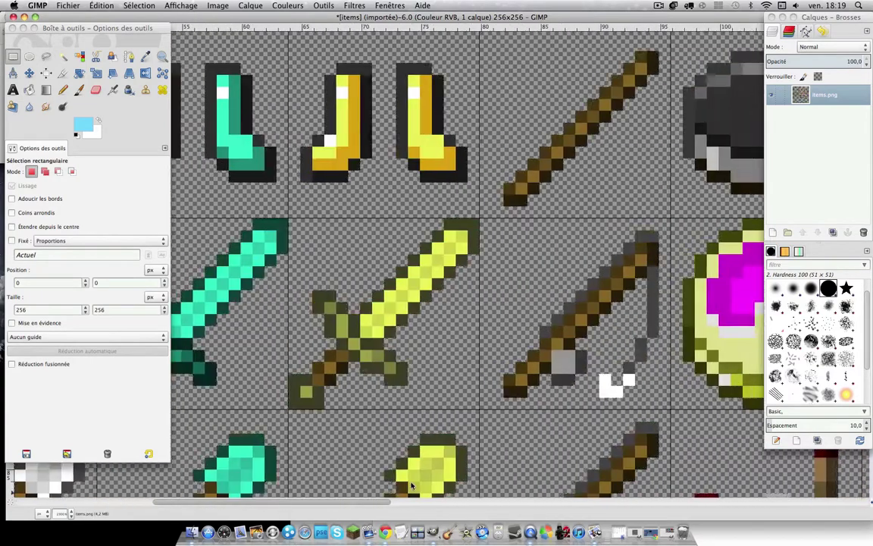
scroll(417, 269, down, 1)
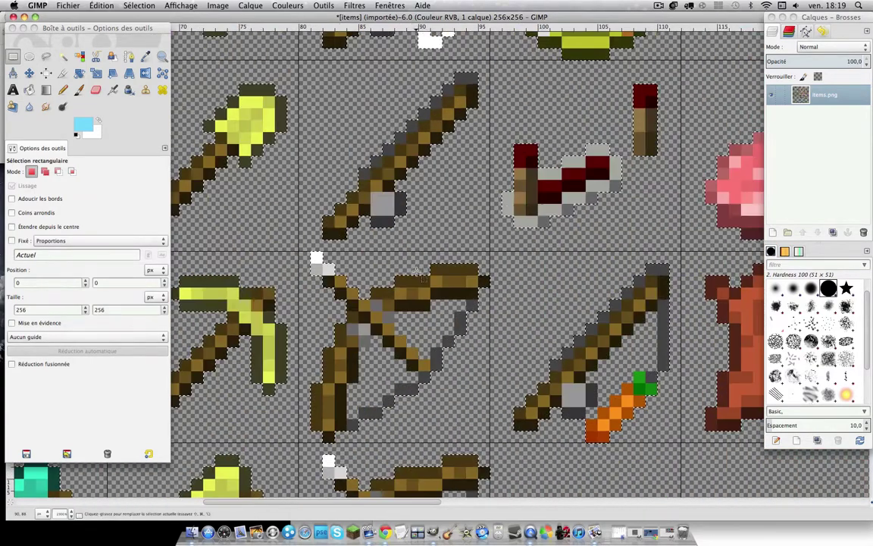
scroll(417, 269, down, 1)
scroll(417, 269, down, 1)
scroll(417, 269, down, 1)
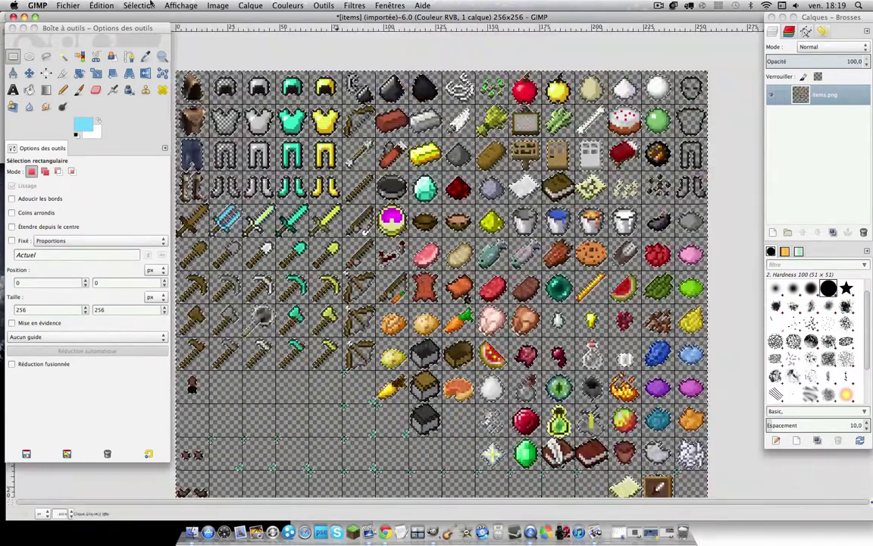
scroll(442, 266, down, 1)
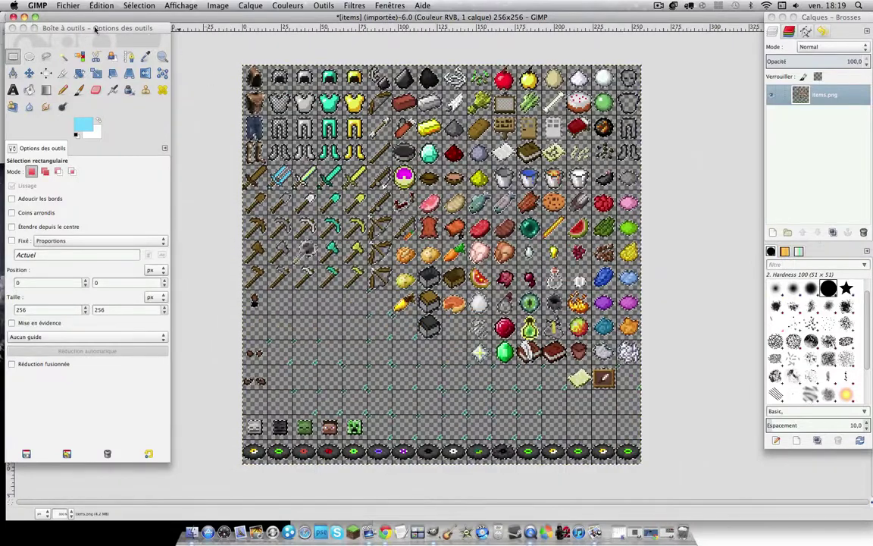
drag(31, 25, 68, 48)
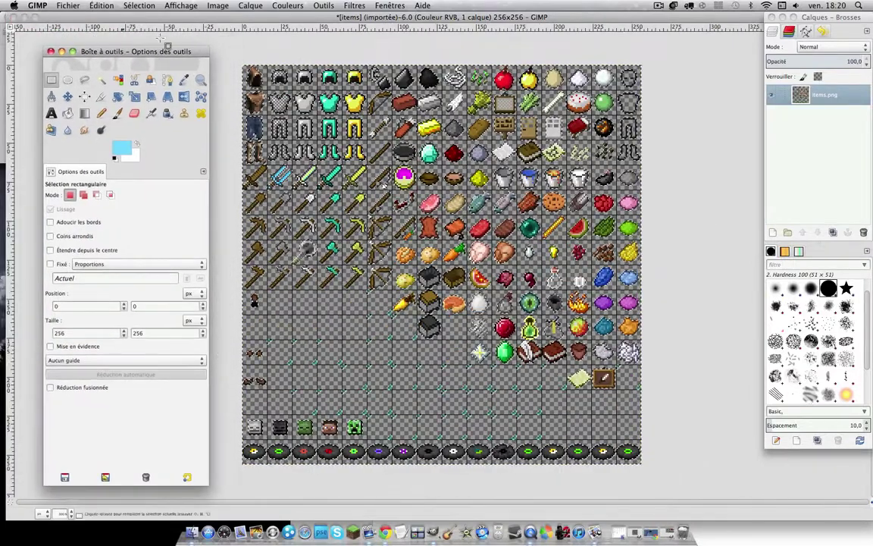
Step: Deselect all, overwrite items.png, and close its window without saving an XCF copy
click(139, 5)
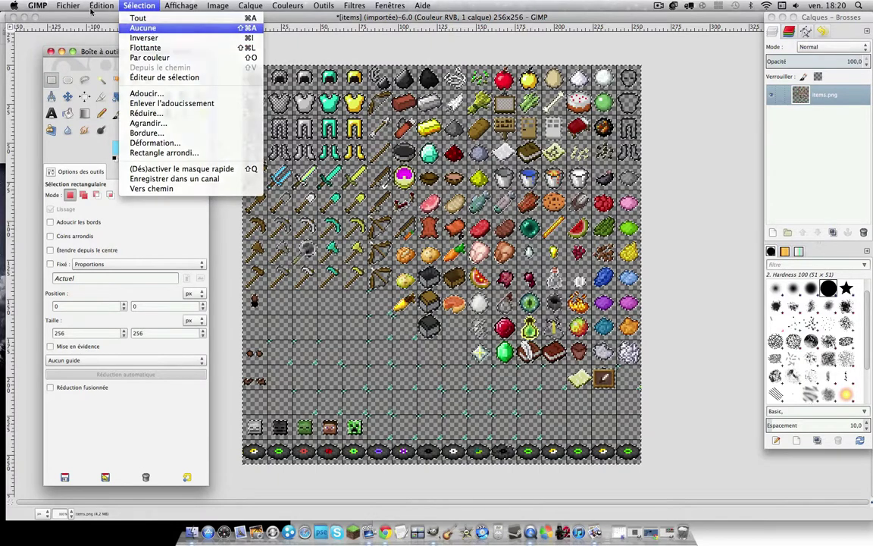
click(143, 28)
click(101, 5)
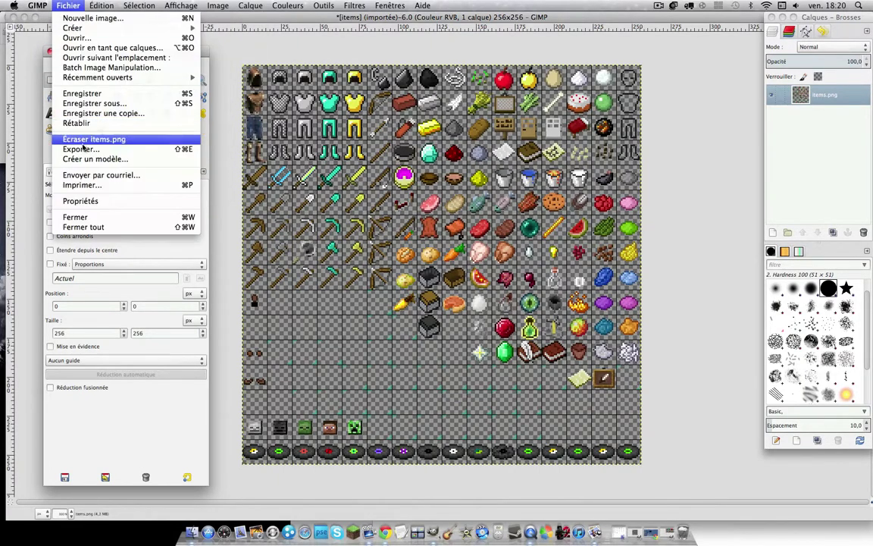
click(80, 140)
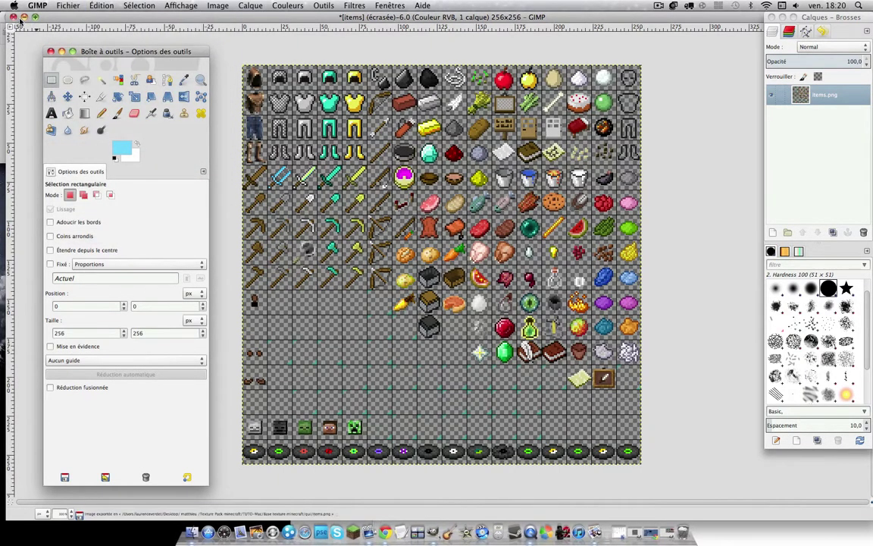
click(13, 16)
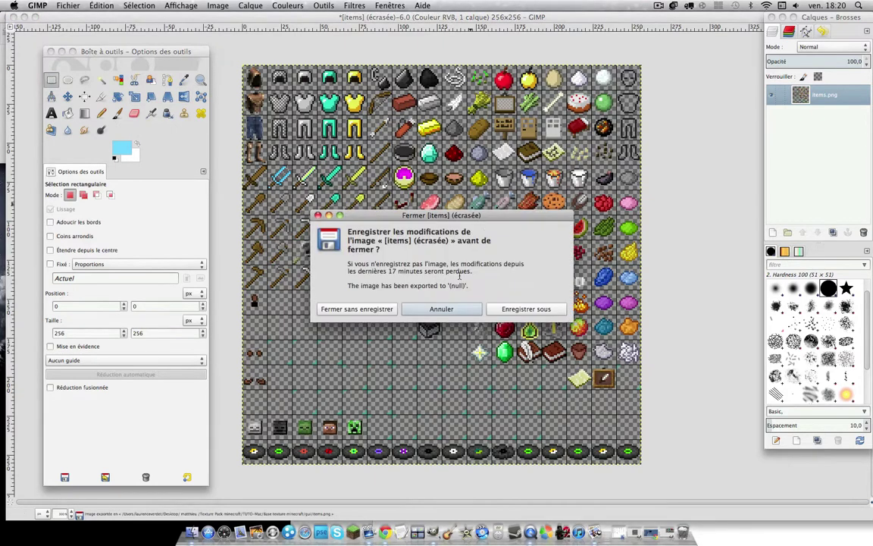
click(355, 301)
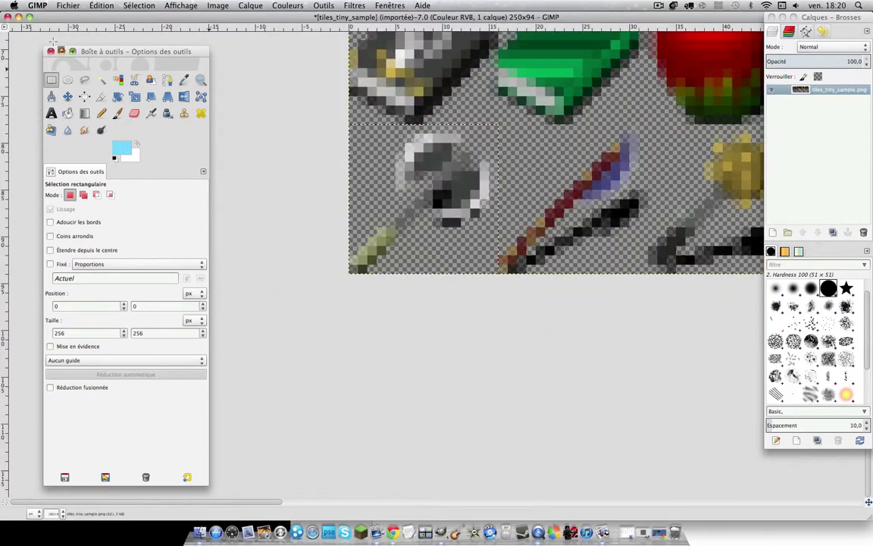
Step: Minimize GIMP's image window, restore the gui Finder folder and browse its texture files
click(18, 17)
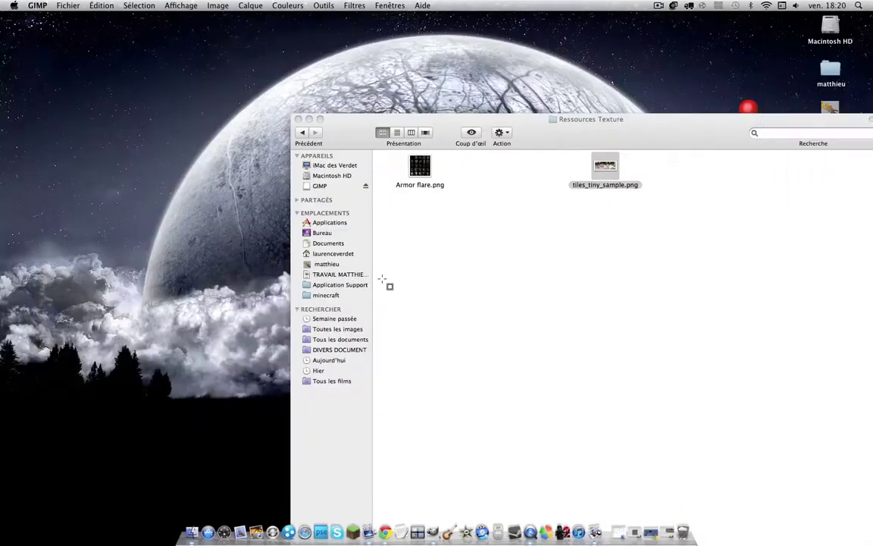
click(454, 158)
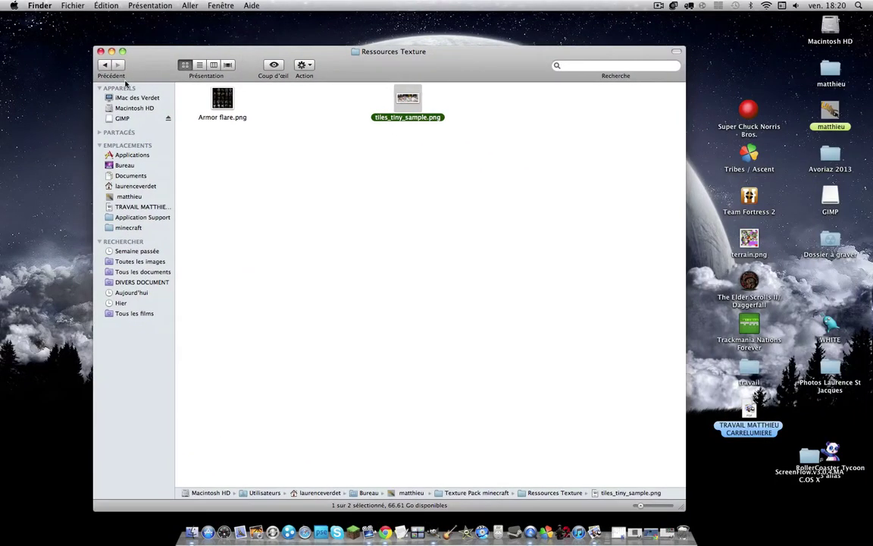
click(635, 533)
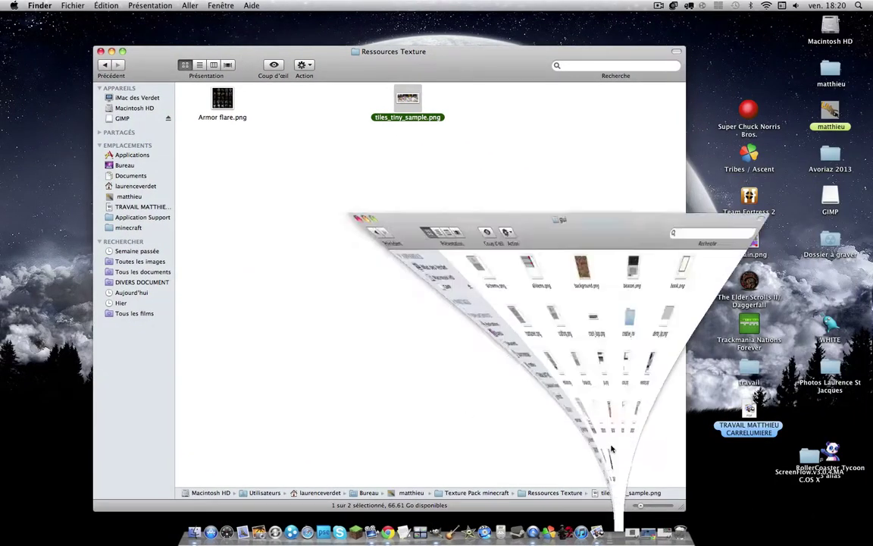
click(442, 108)
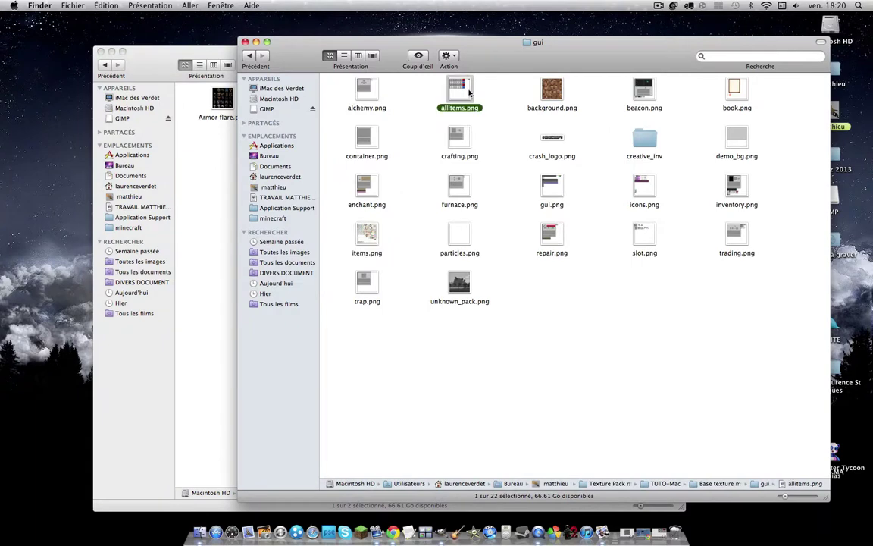
click(469, 143)
click(361, 144)
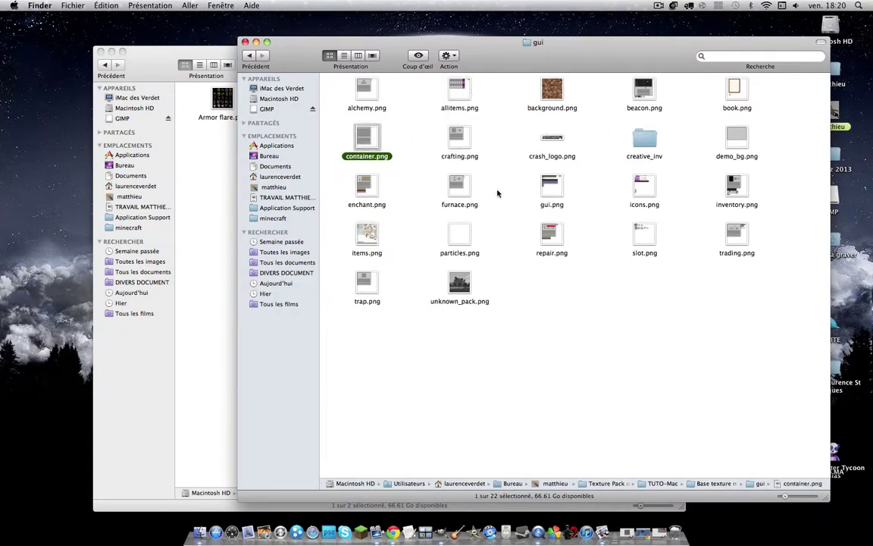
click(531, 282)
click(557, 238)
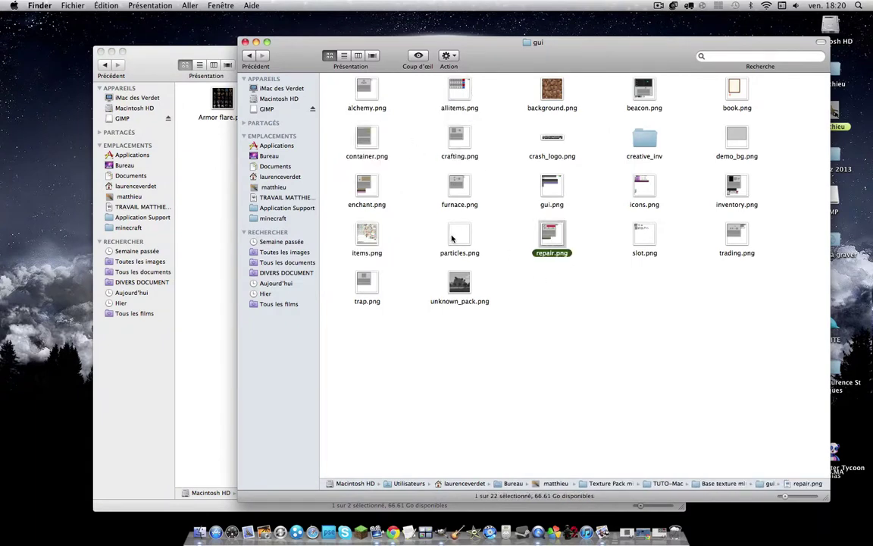
click(455, 236)
click(455, 191)
click(493, 143)
Step: Open inventory.png from the gui folder with GIMP via Ouvrir avec
click(459, 139)
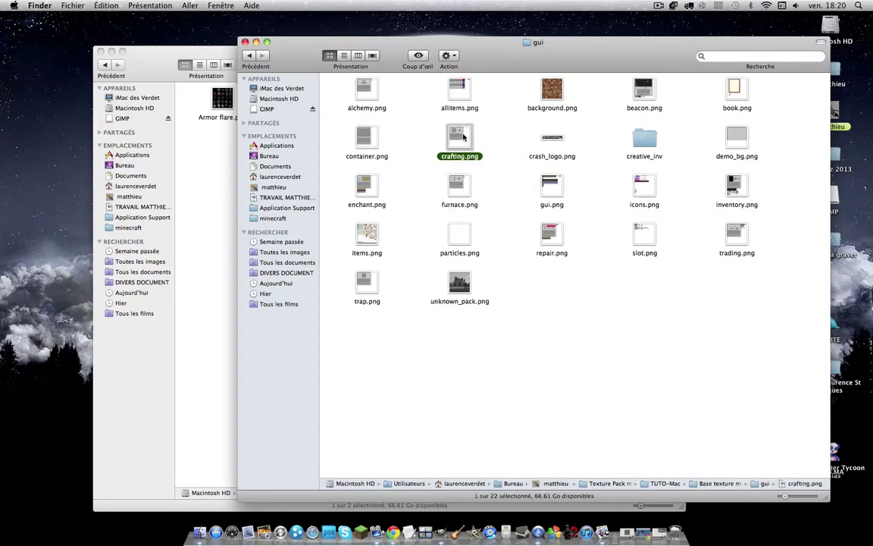
click(478, 122)
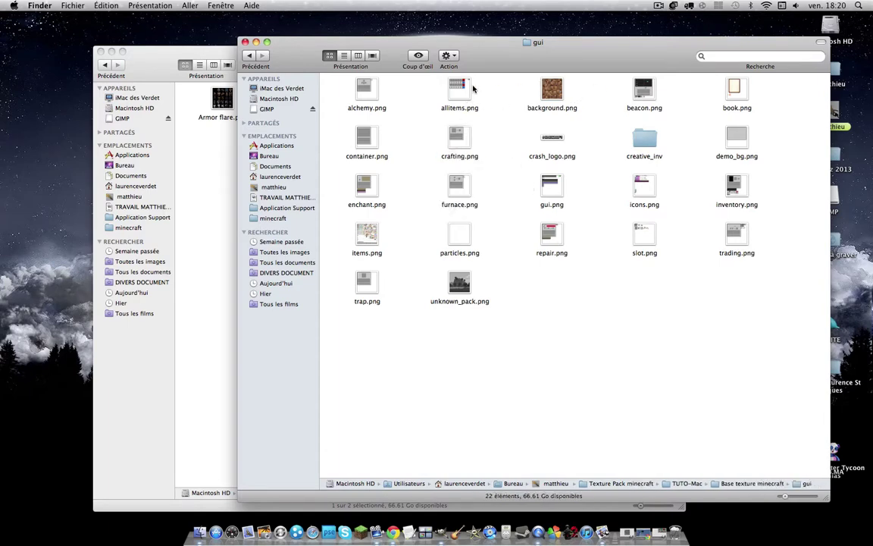
click(458, 138)
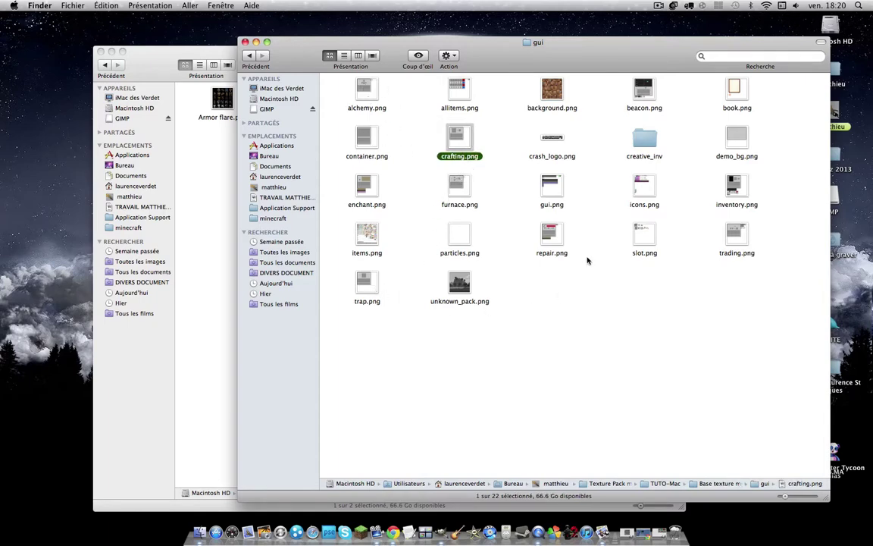
click(751, 245)
click(748, 192)
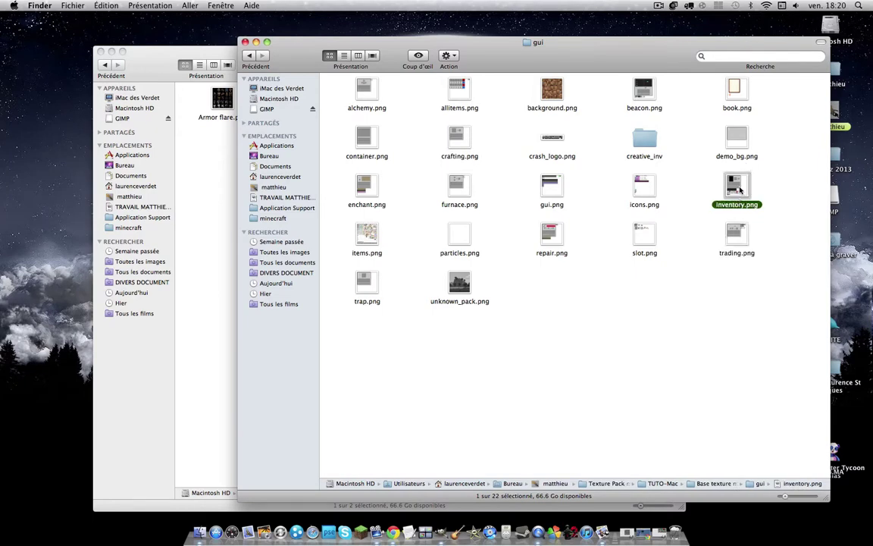
right_click(740, 190)
mouse_move(657, 201)
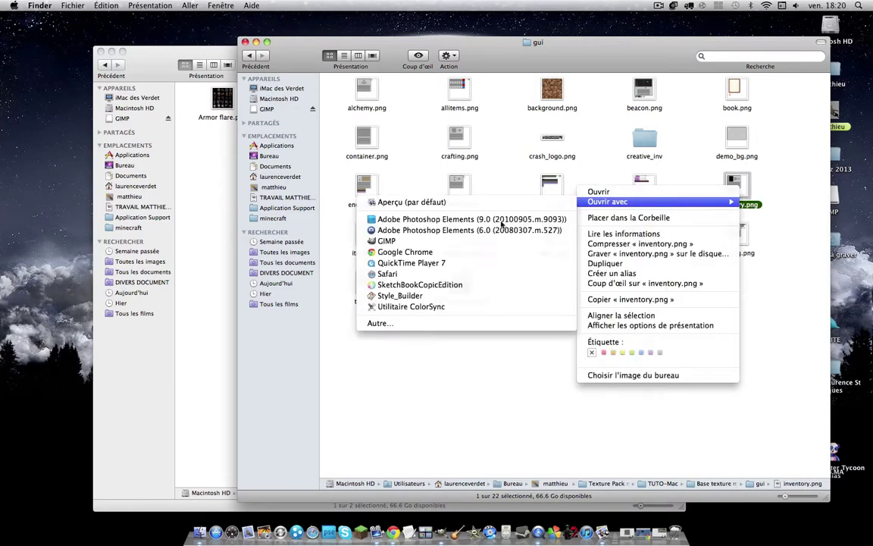
click(461, 243)
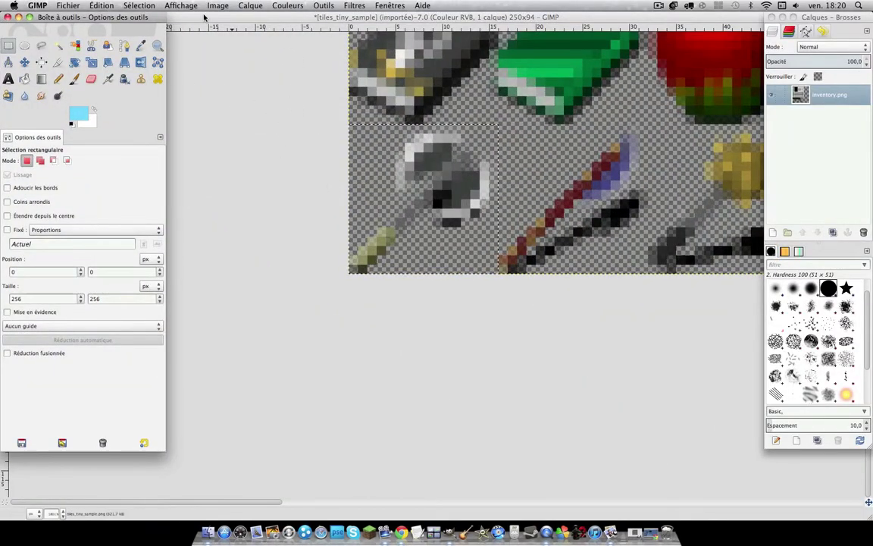
Step: Minimize the leftover windows and bring GIMP's toolbox forward
double_click(213, 17)
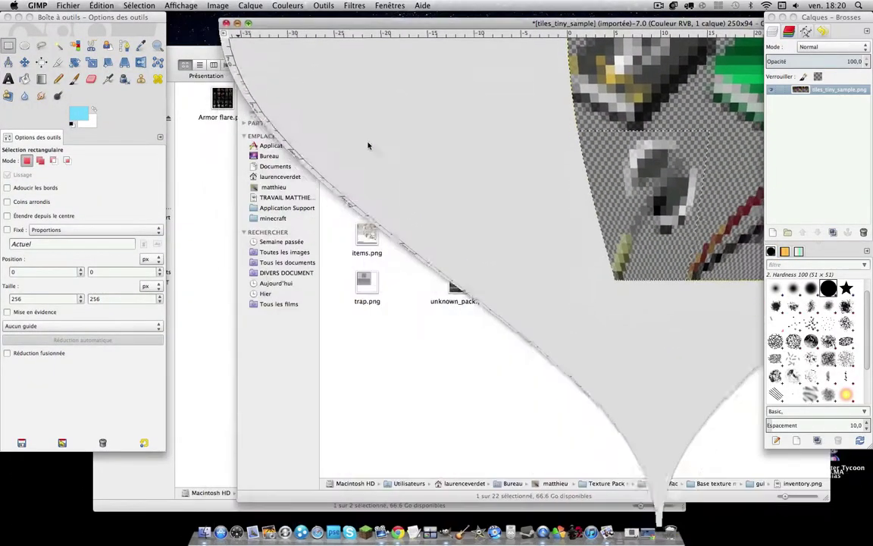
click(236, 102)
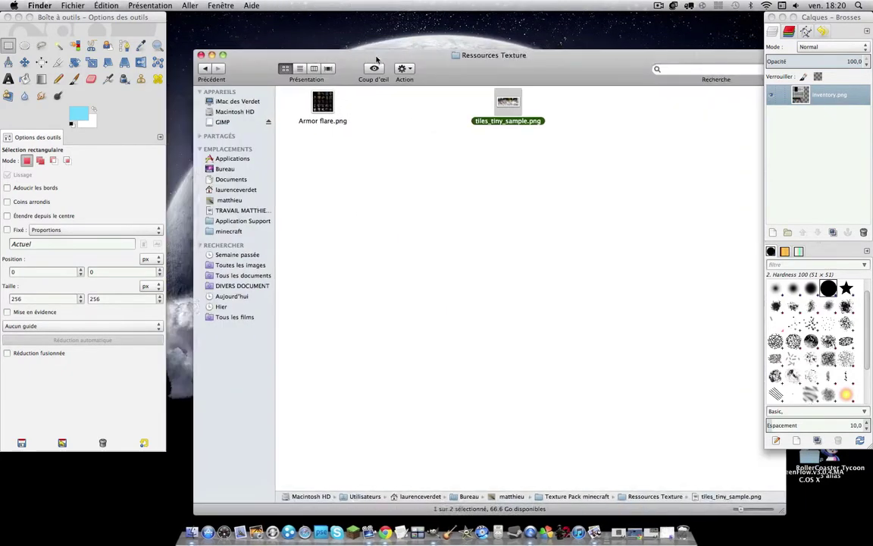
key(super+m)
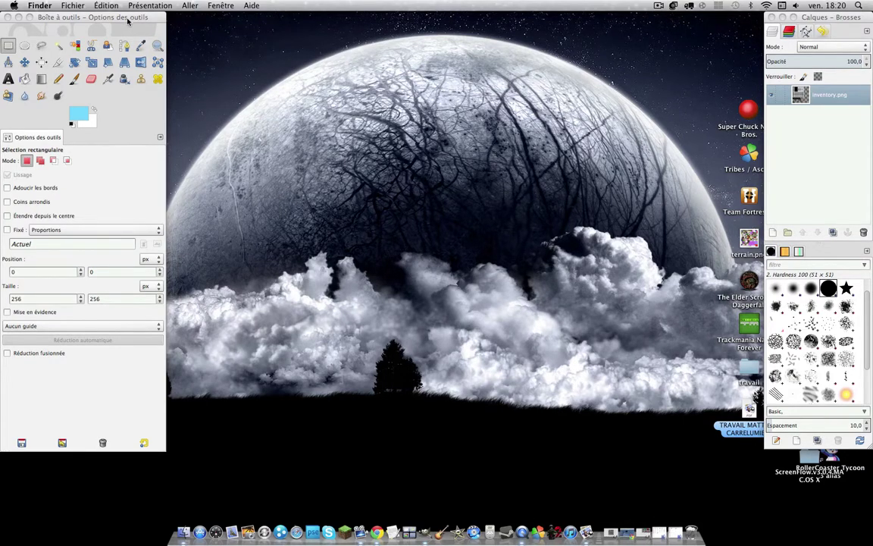
mouse_move(127, 22)
mouse_down()
mouse_move(165, 81)
mouse_move(131, 28)
mouse_up()
Step: Maximize the inventory.png window, zoom in to the whole panel, and choose the Eraser
click(29, 17)
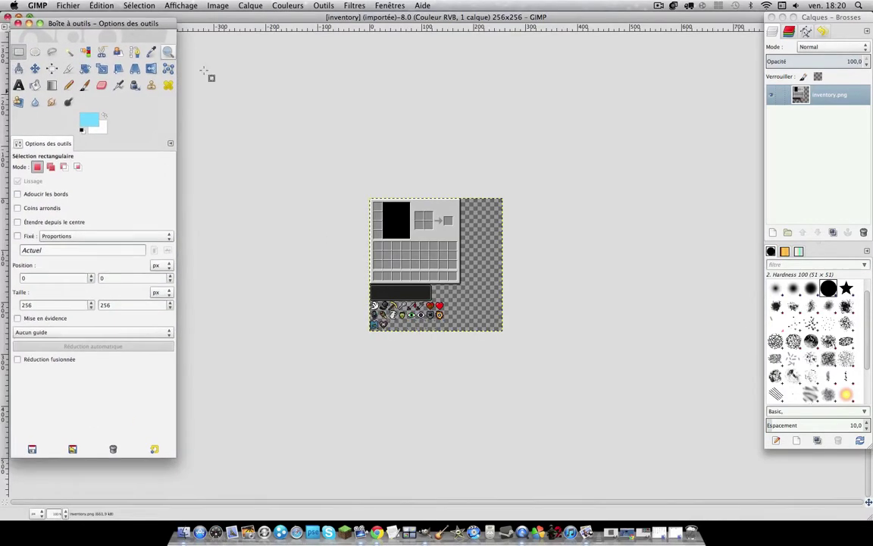
click(168, 51)
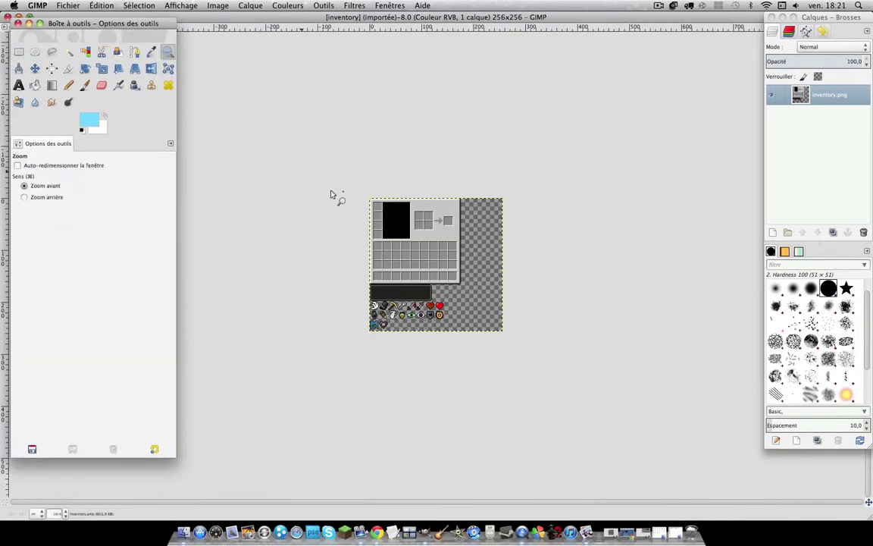
drag(363, 196, 513, 327)
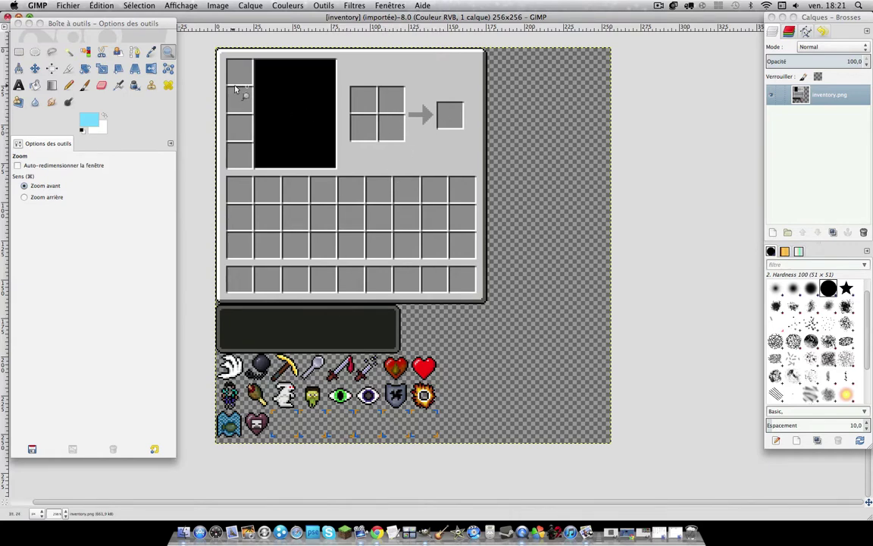
click(101, 86)
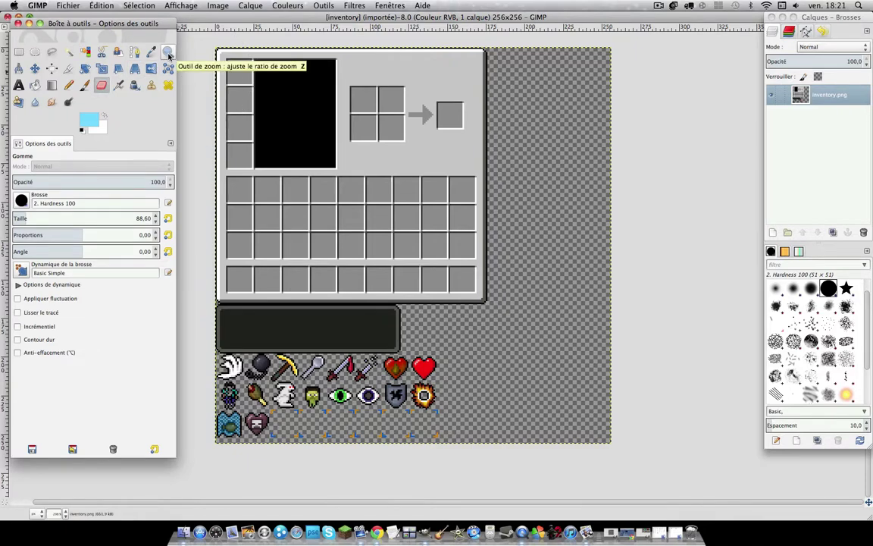
Step: Try erasing a patch of the black area, undo it, and fuzzy-select the whole black box
click(292, 116)
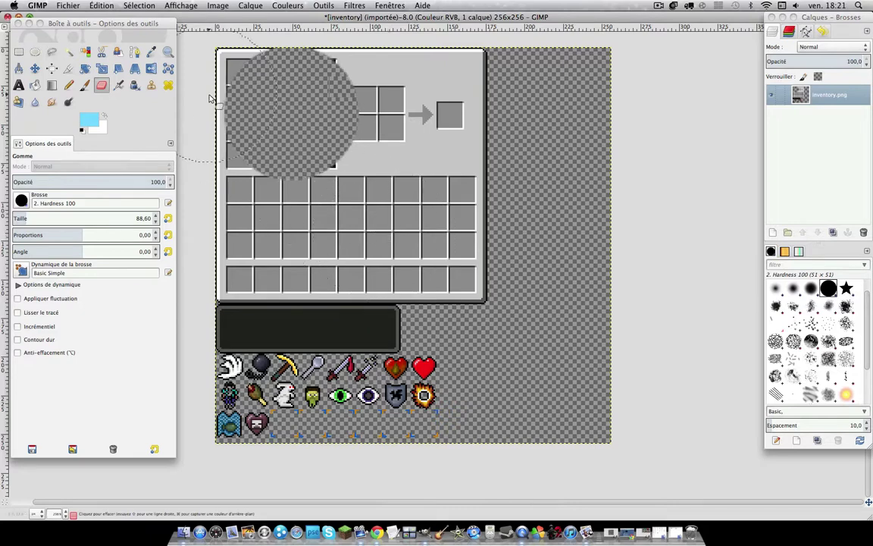
key(ctrl+z)
click(18, 51)
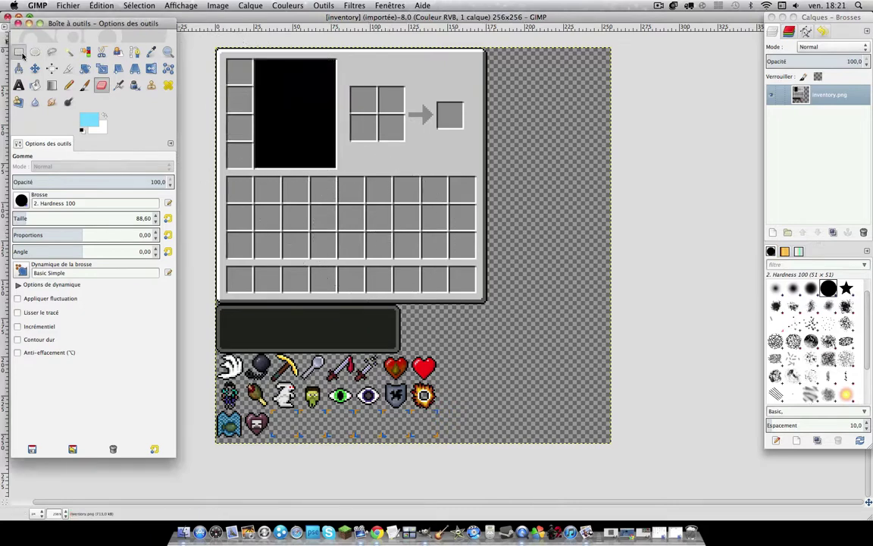
click(68, 51)
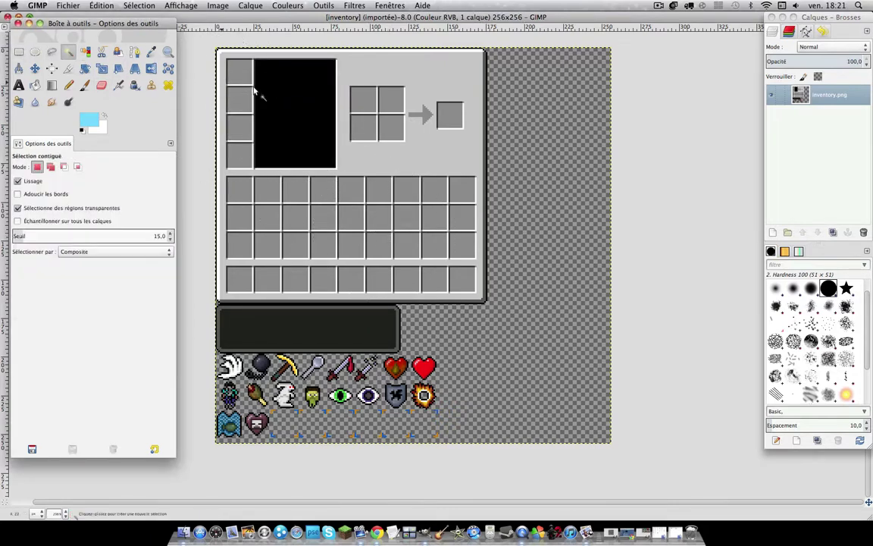
click(268, 84)
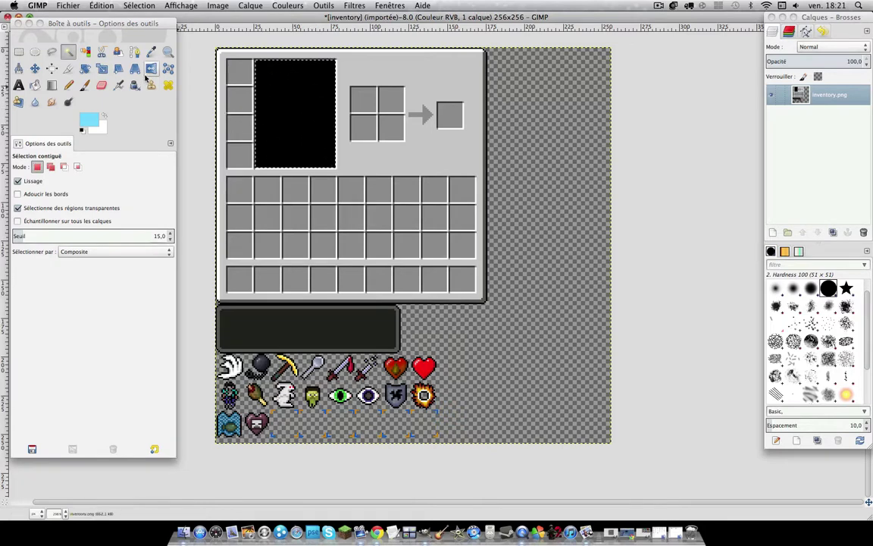
Step: Select a 52×11 px strip at 26,67 along the black box's bottom
click(18, 51)
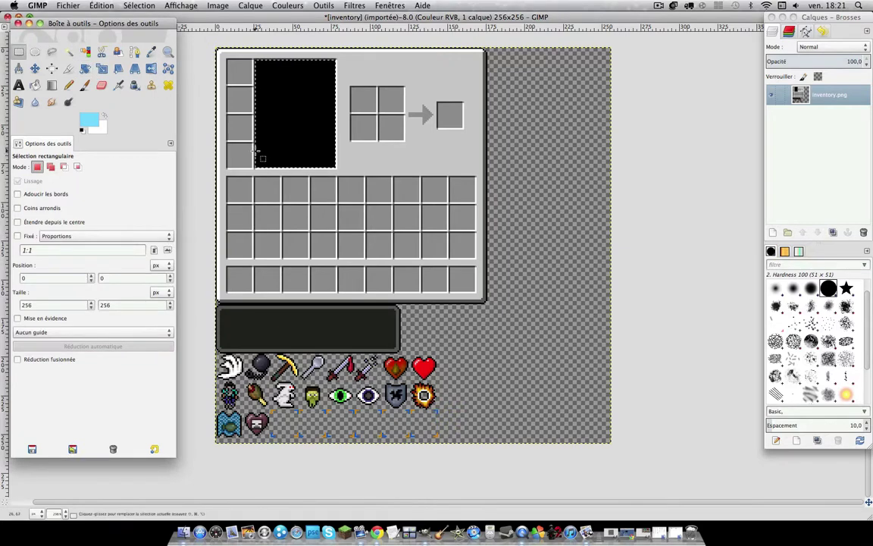
drag(257, 148, 337, 169)
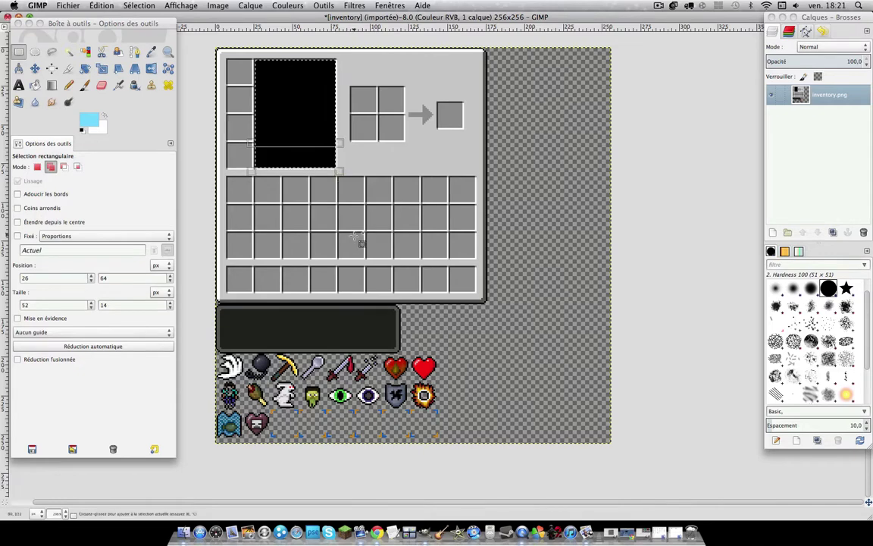
click(274, 154)
click(265, 157)
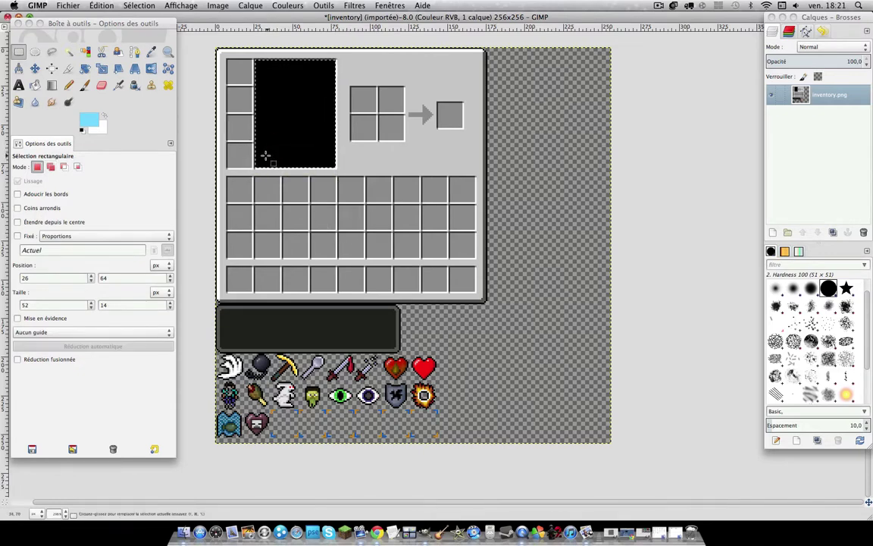
drag(257, 152, 346, 182)
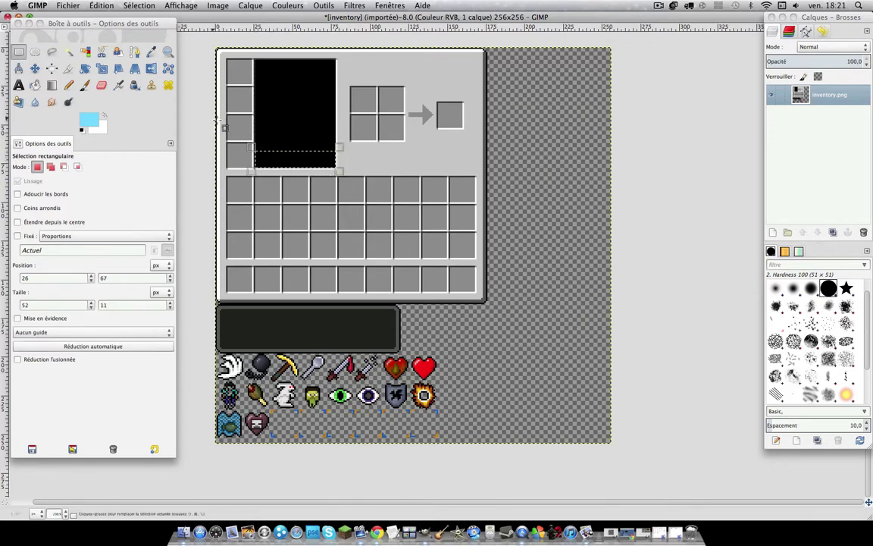
Step: Fill the bottom strip with the Wood #2 pattern as a wooden floor
key(Return)
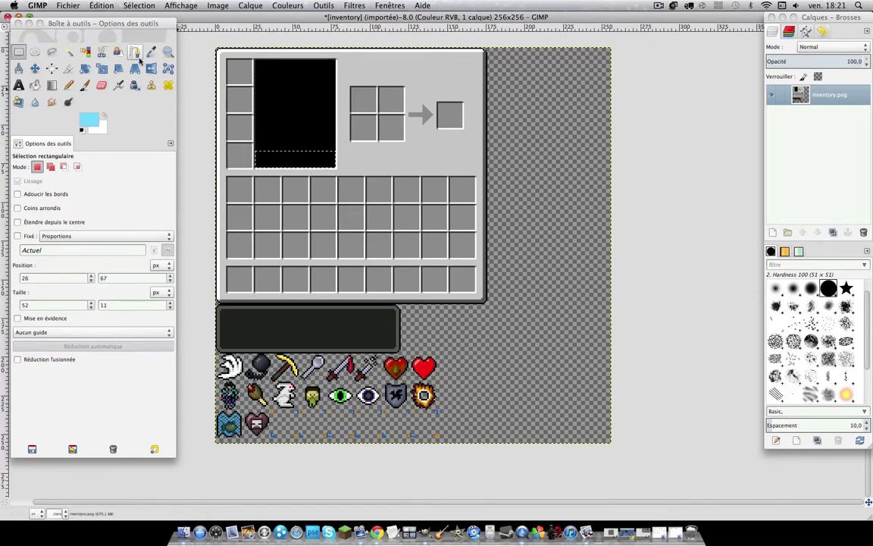
click(35, 85)
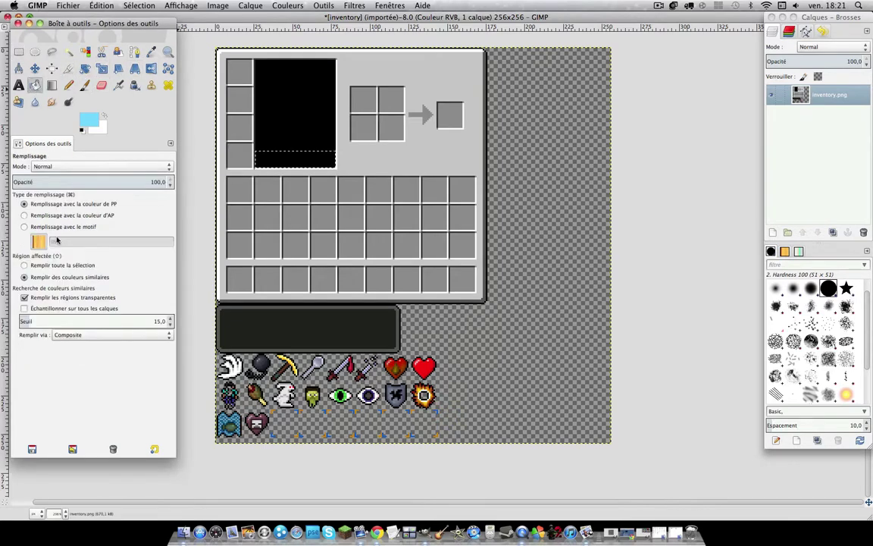
click(25, 226)
click(42, 243)
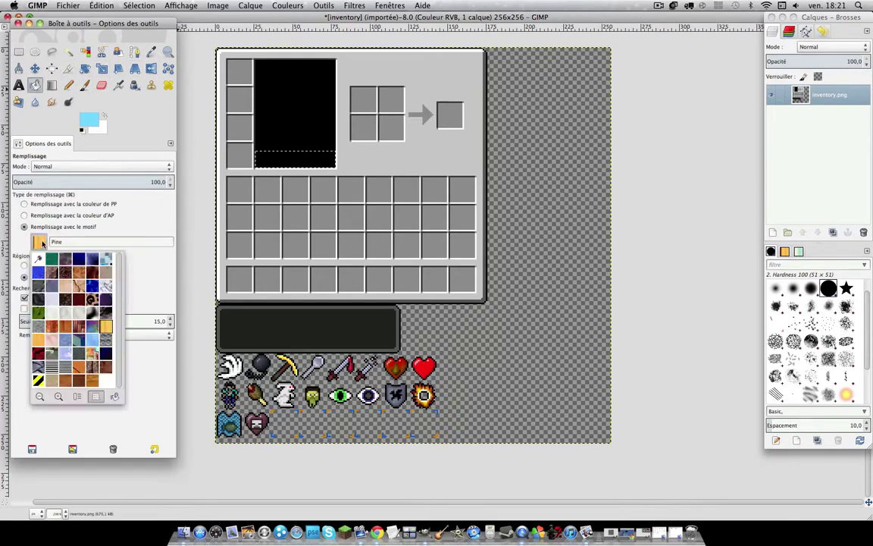
click(85, 374)
click(298, 163)
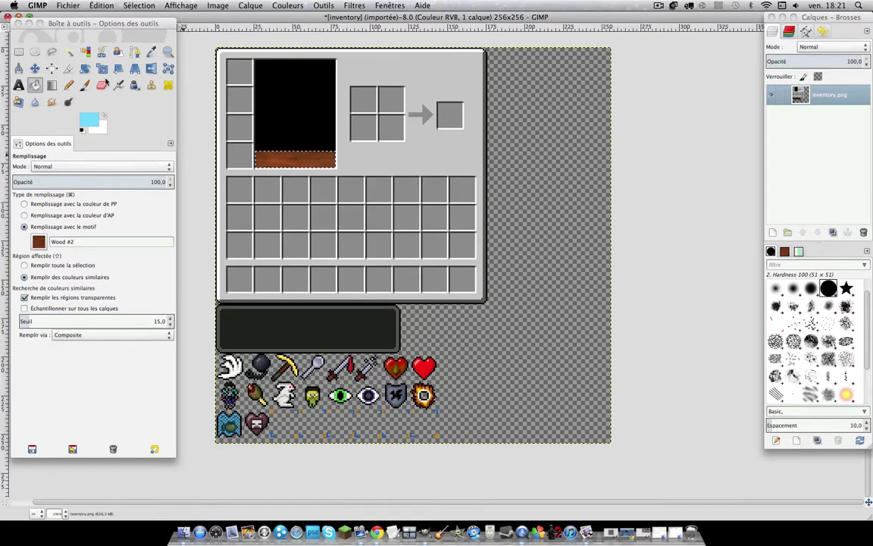
click(52, 51)
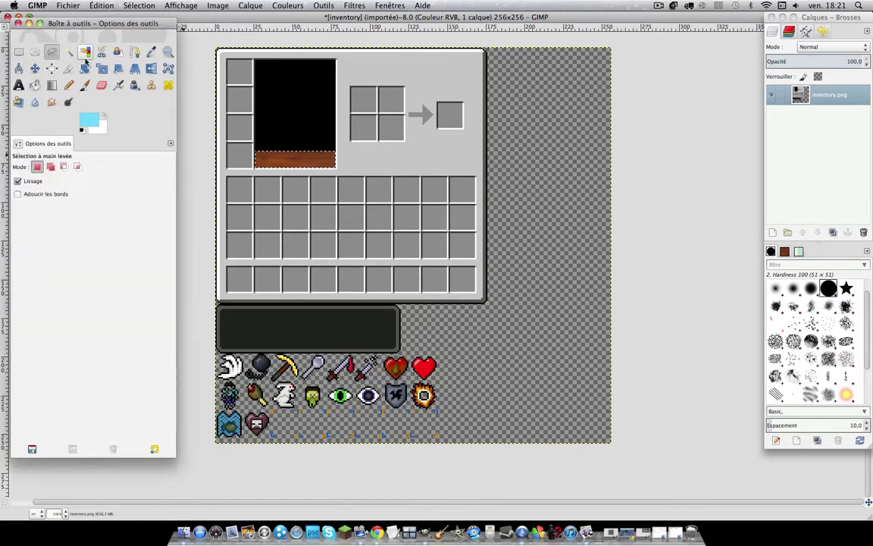
Step: Lasso a tall peak shape rising above the wooden floor inside the black preview box
click(257, 64)
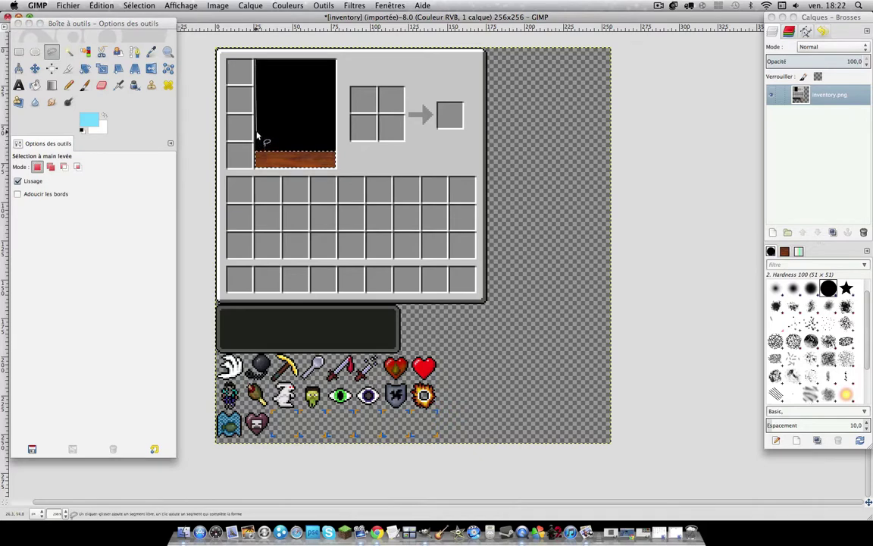
key(shift)
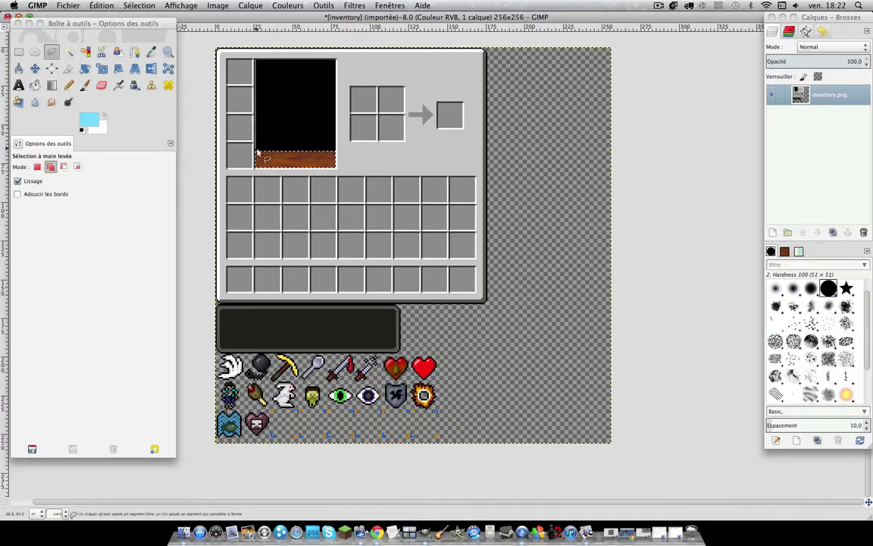
click(256, 154)
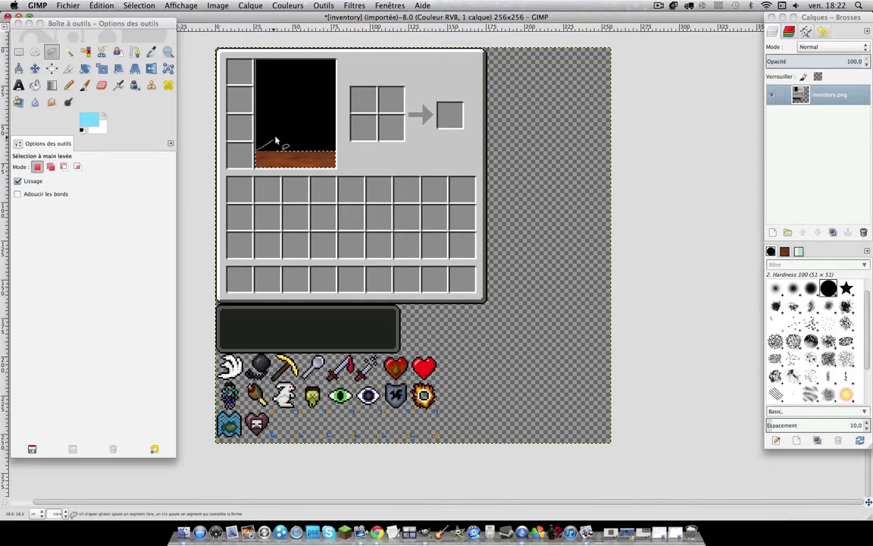
click(293, 72)
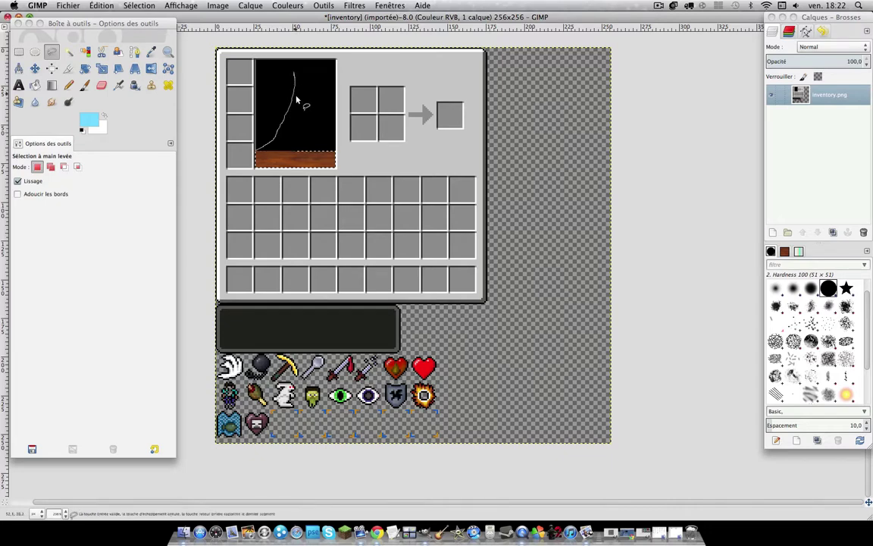
click(337, 146)
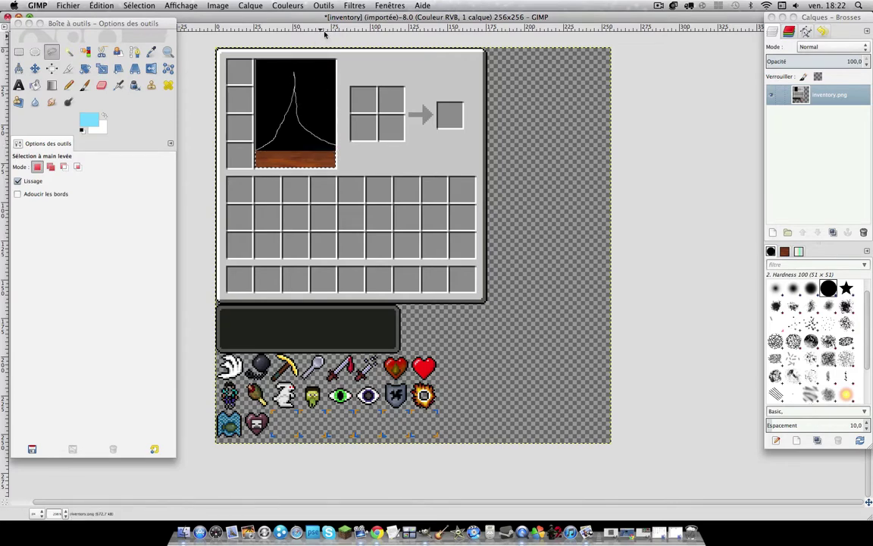
key(shift)
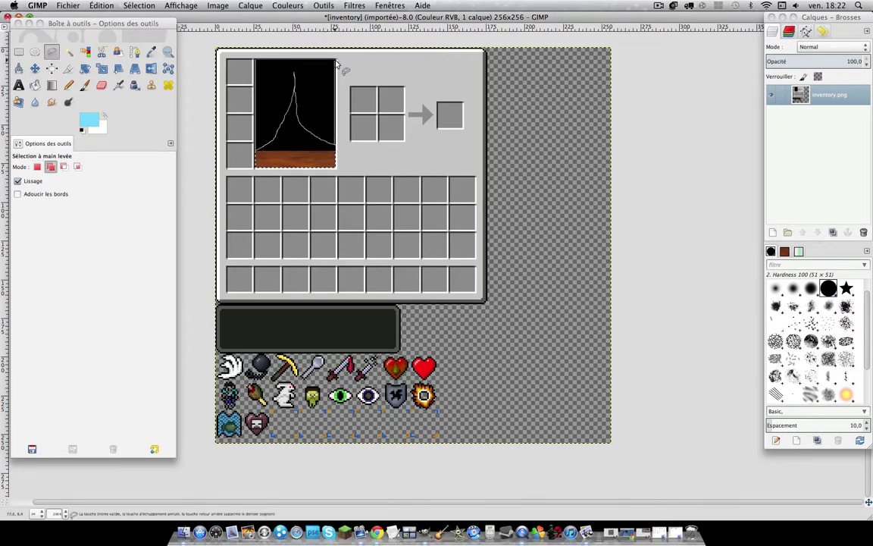
drag(336, 63, 296, 57)
double_click(258, 64)
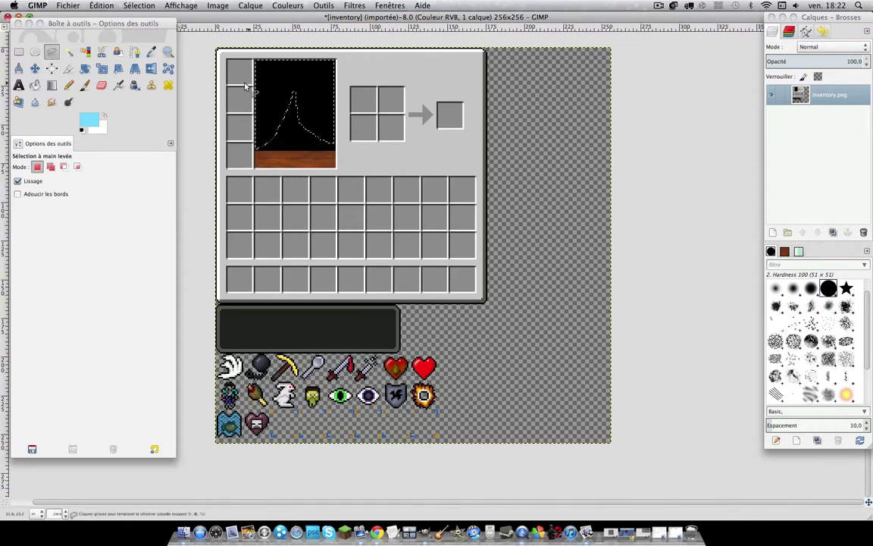
Step: Zoom in closely on the top-right corner of the black preview box
click(23, 53)
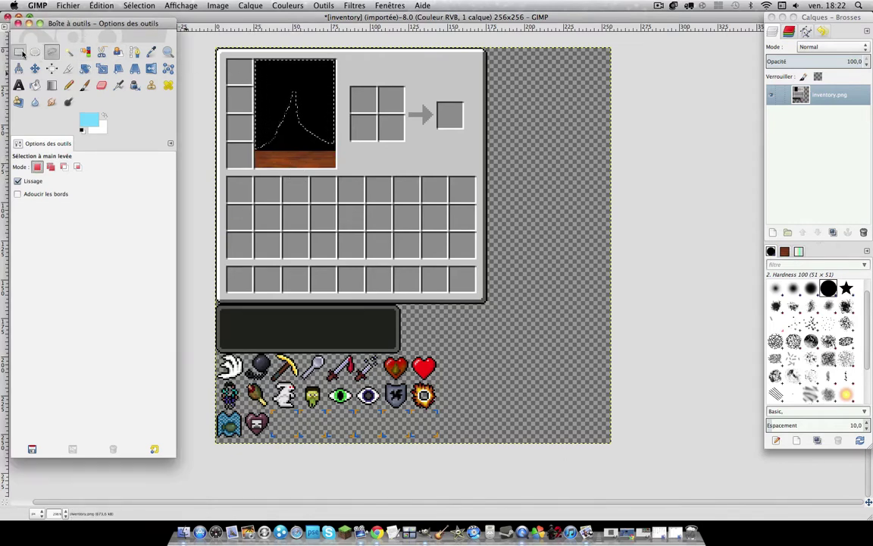
click(18, 52)
click(168, 52)
click(279, 58)
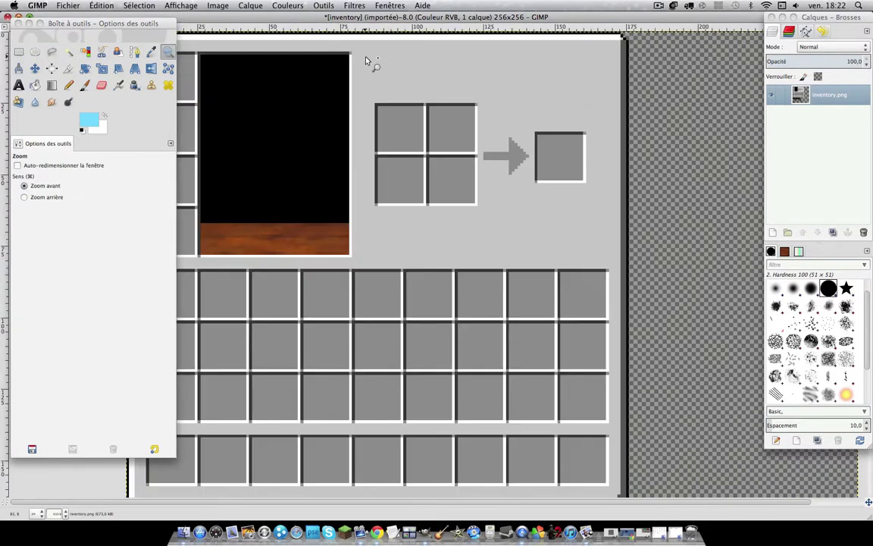
click(341, 58)
click(333, 59)
click(334, 58)
click(334, 59)
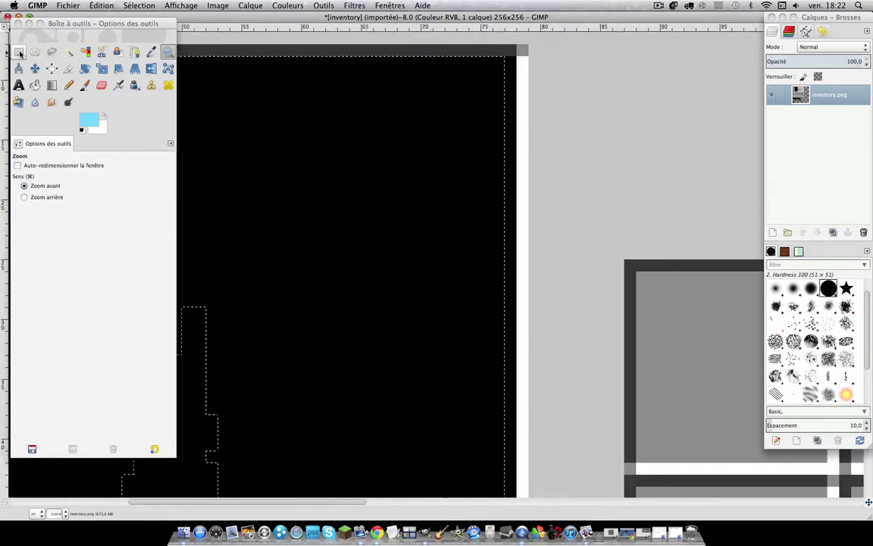
Step: Add a 1×54 px column at 77,8 down the box's right edge to the peak selection
click(19, 51)
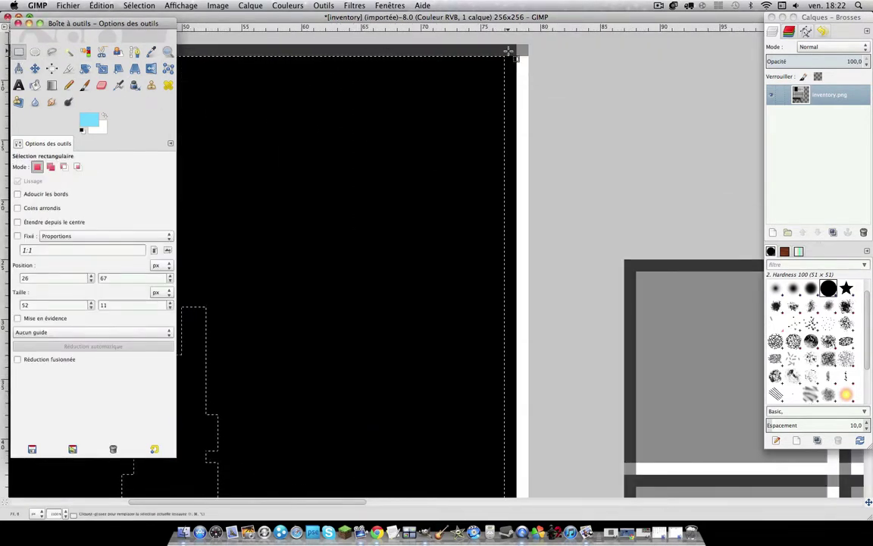
click(535, 75)
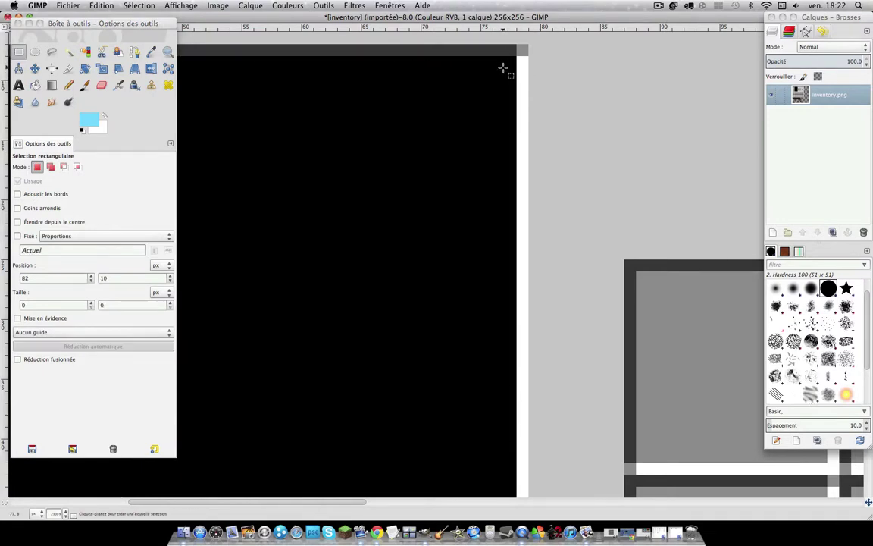
key(ctrl)
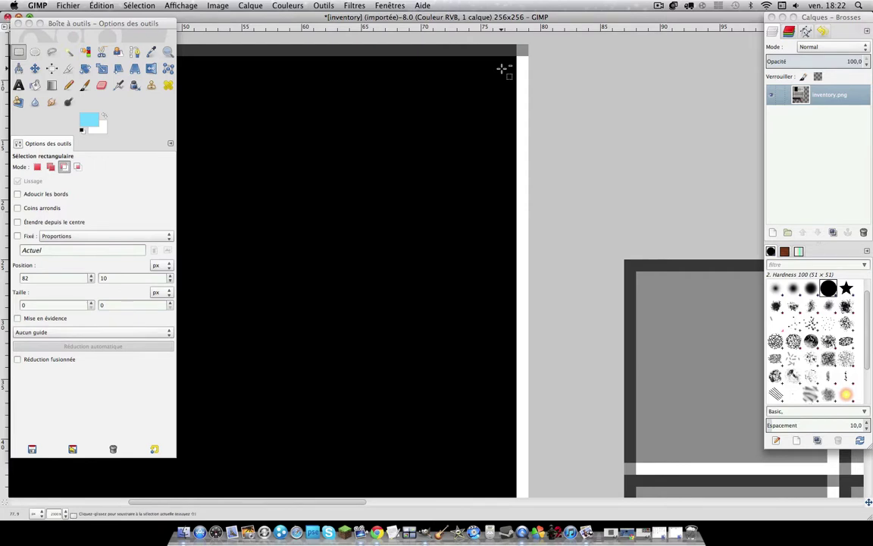
key(ctrl+z)
mouse_move(506, 57)
mouse_down()
mouse_move(517, 92)
mouse_move(541, 484)
mouse_move(521, 413)
mouse_up()
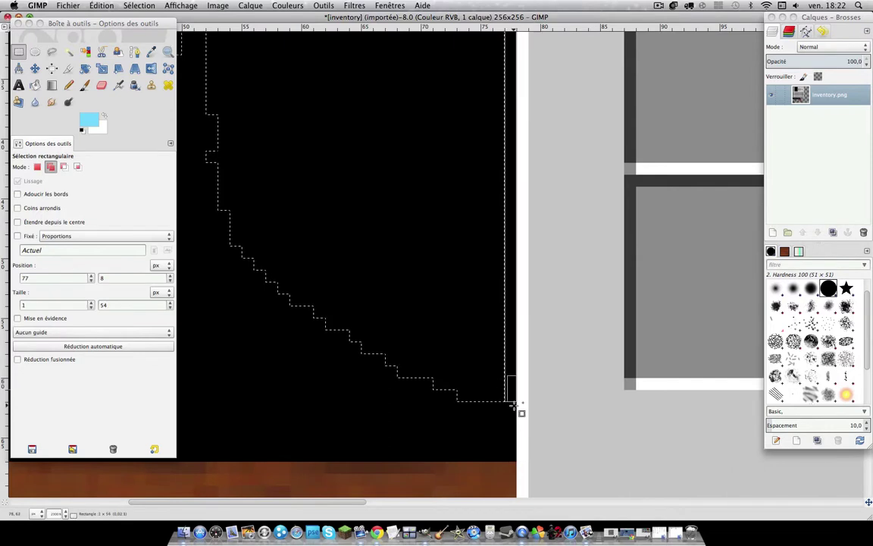
key(minus)
key(minus)
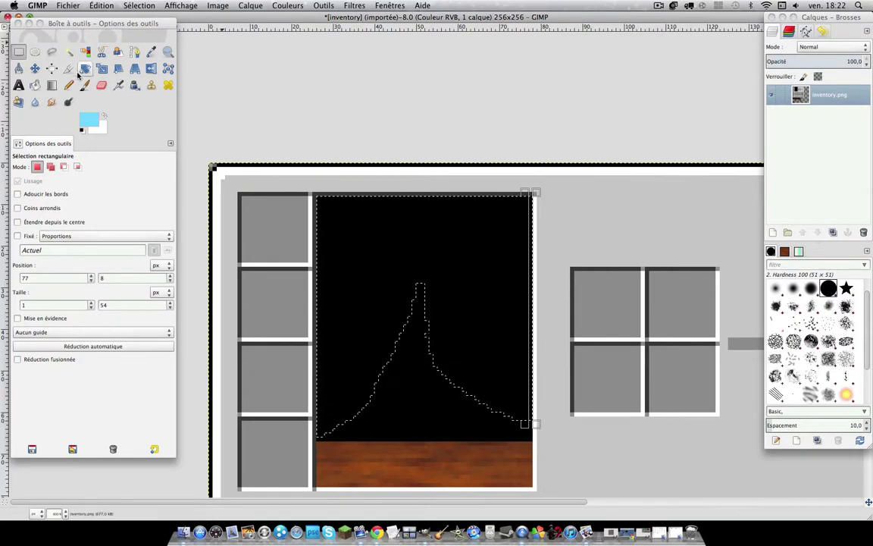
Step: Fill the selected background with the Leather pattern, forming dark-red curtains around the peak
click(51, 85)
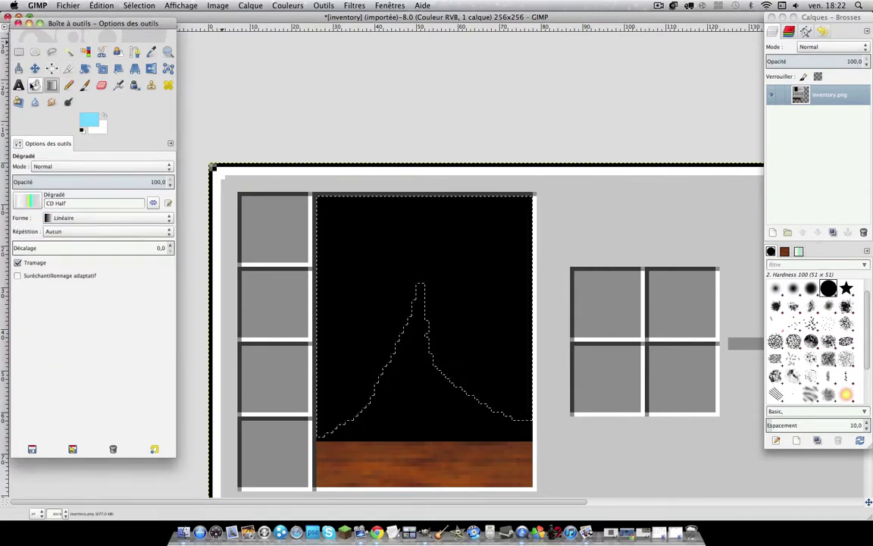
click(35, 85)
click(39, 241)
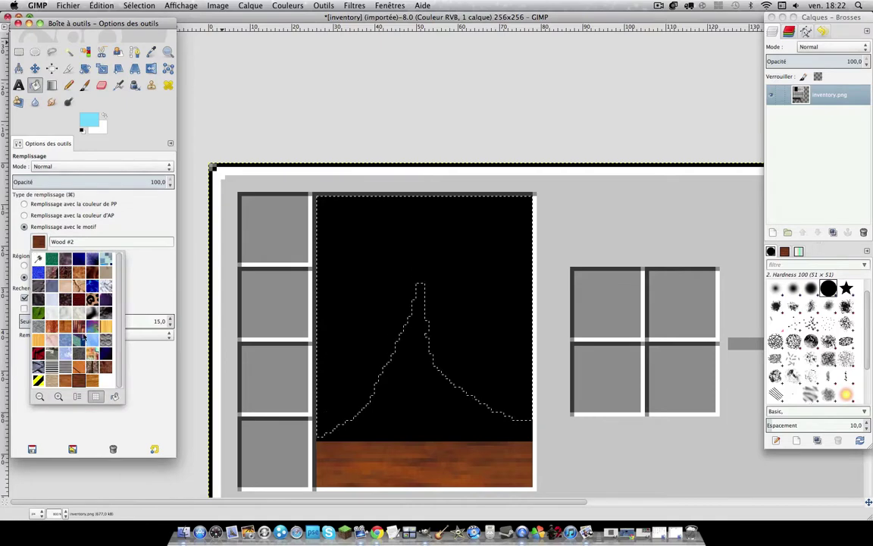
click(90, 309)
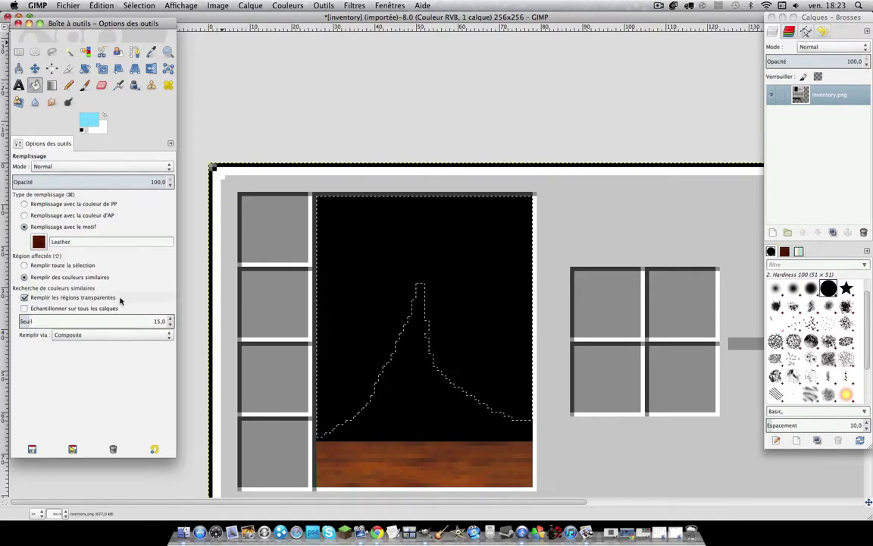
click(362, 290)
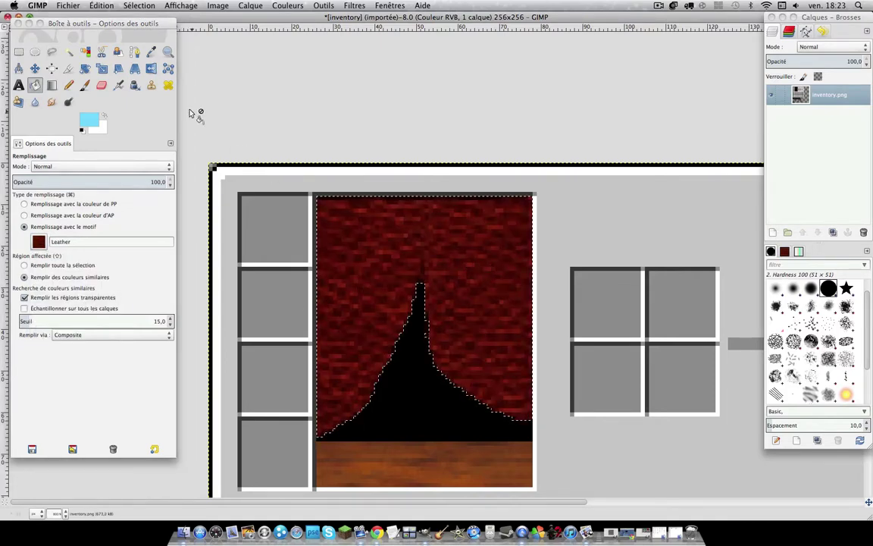
click(19, 52)
click(286, 106)
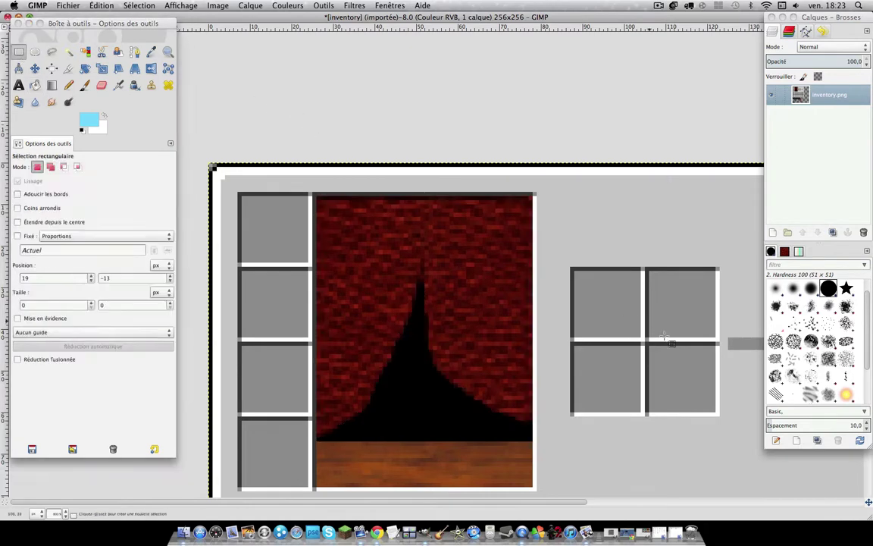
key(minus)
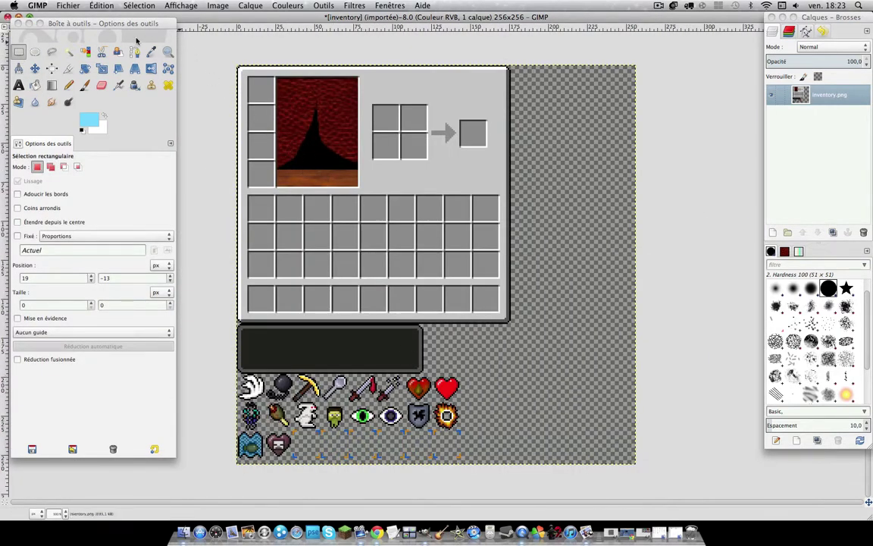
Step: Fuzzy-select the black spike and airbrush it dark teal, undoing twice to soften the tint
click(69, 52)
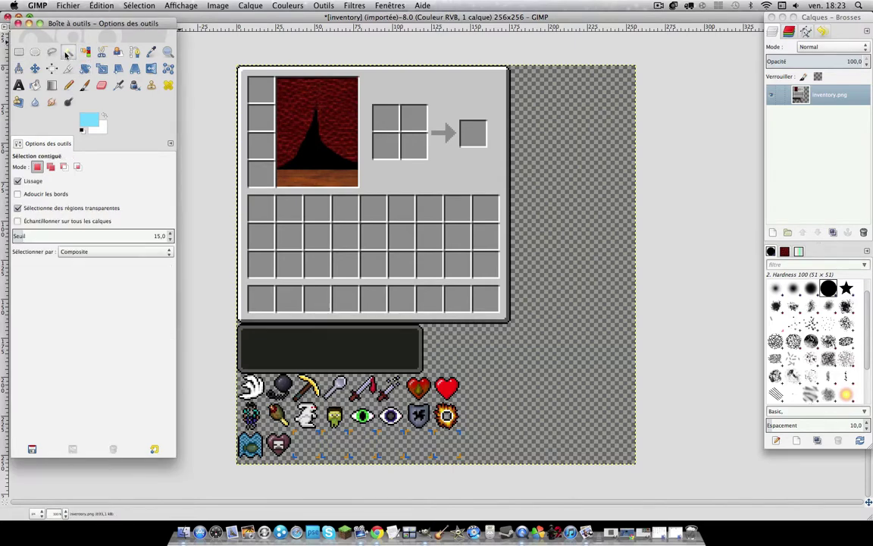
click(317, 157)
click(119, 85)
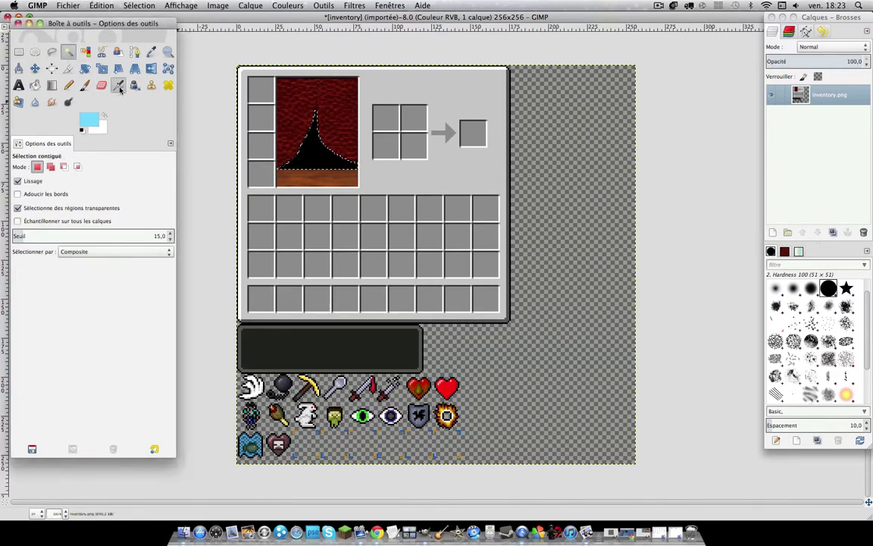
mouse_move(318, 148)
mouse_down()
mouse_move(311, 161)
mouse_move(341, 176)
mouse_move(624, 155)
mouse_up()
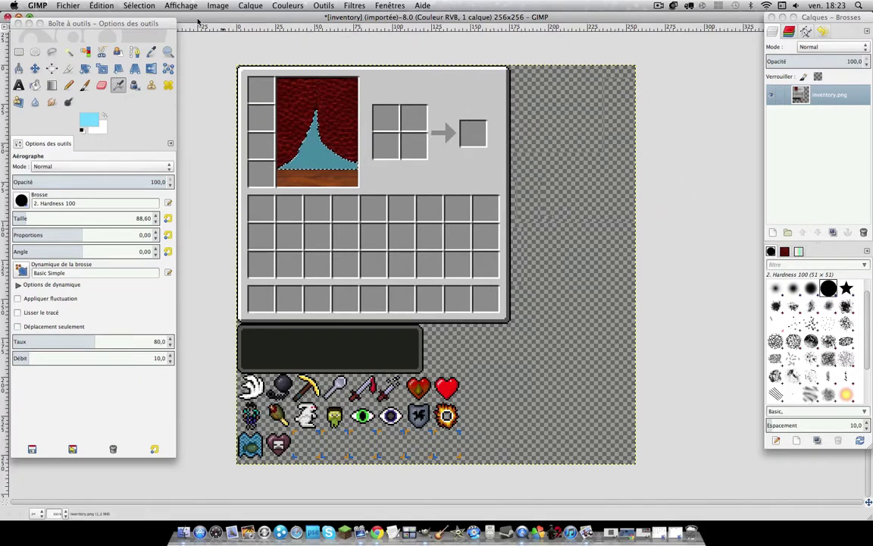
key(ctrl+z)
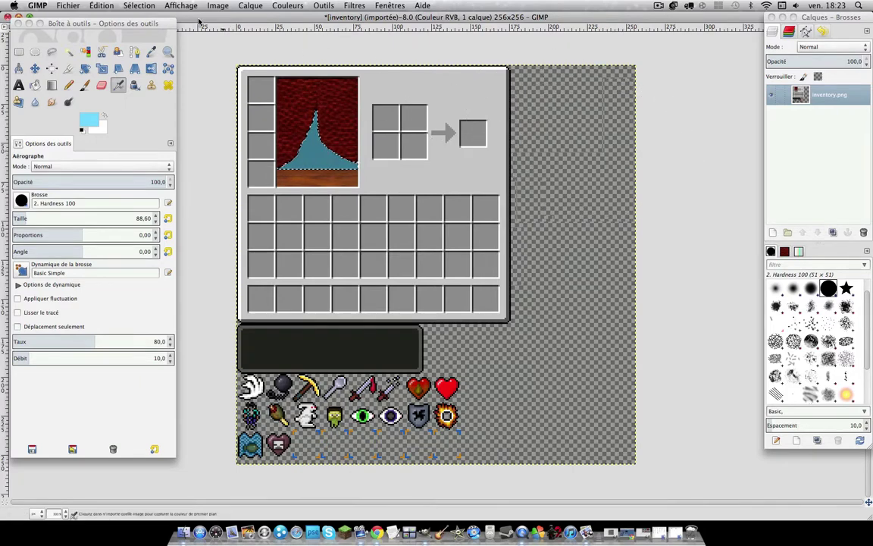
key(ctrl+z)
key(ctrl+z)
key(ctrl+z)
key(ctrl+z)
key(ctrl+z)
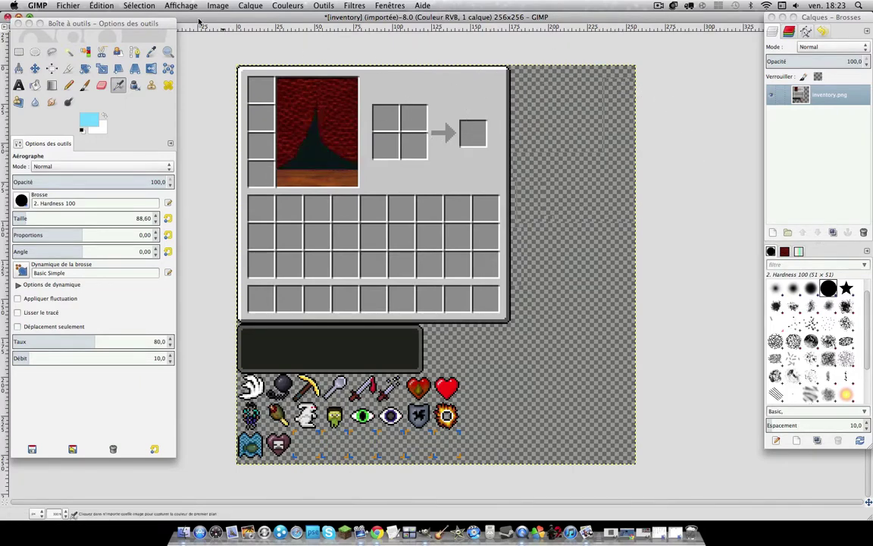
click(18, 51)
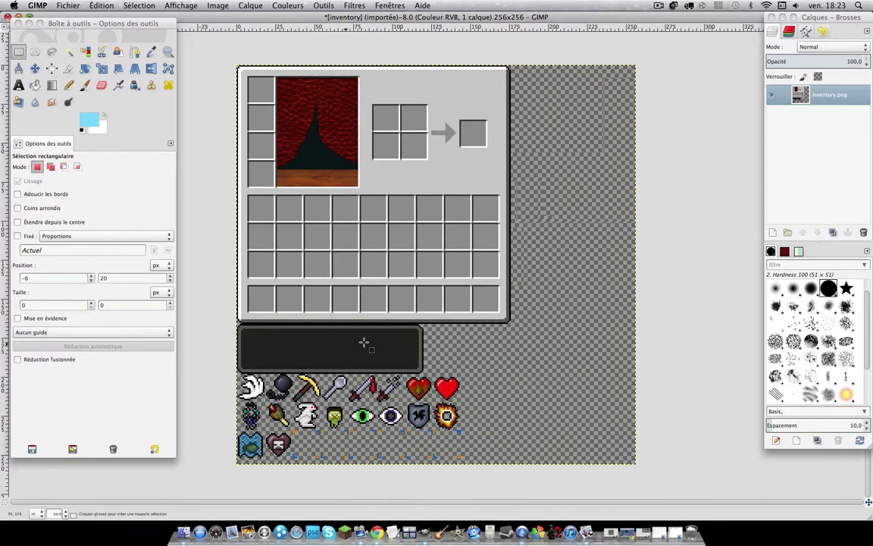
Step: Overwrite inventory.png with the curtain edits and minimise its image window
drag(56, 28, 52, 59)
click(67, 6)
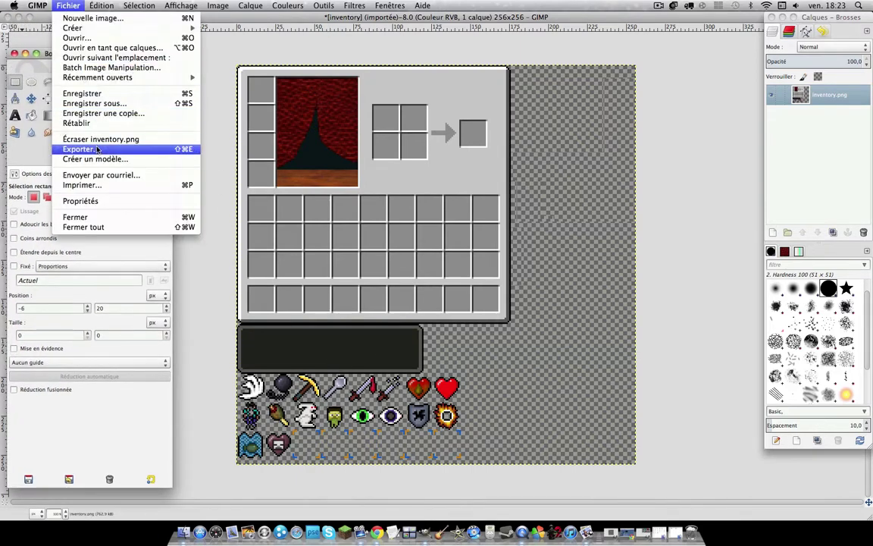
click(85, 139)
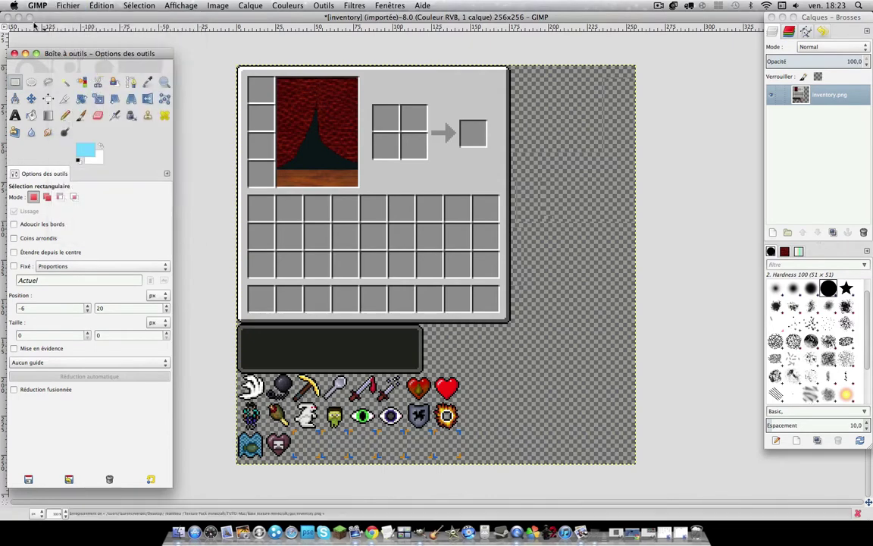
click(18, 17)
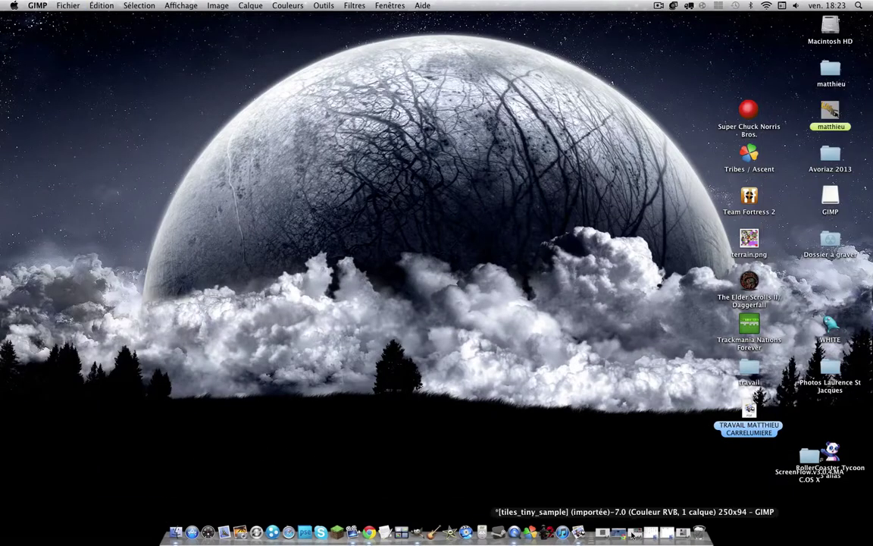
Step: Close the inventory image without saving and minimise the tiles_tiny_sample window
click(682, 517)
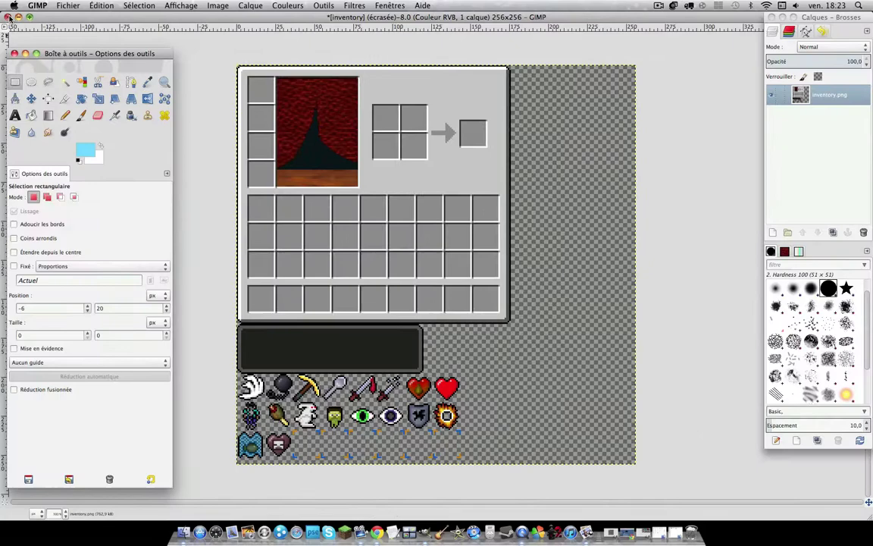
click(7, 16)
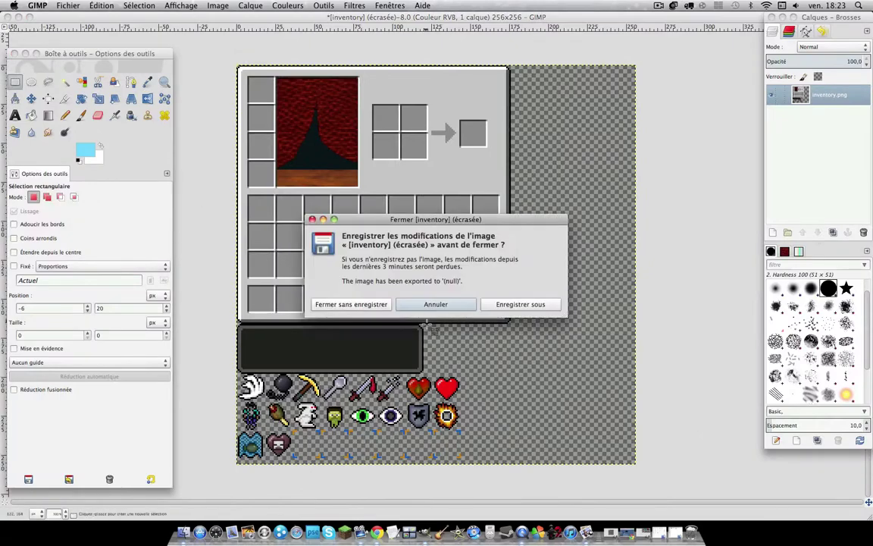
click(364, 305)
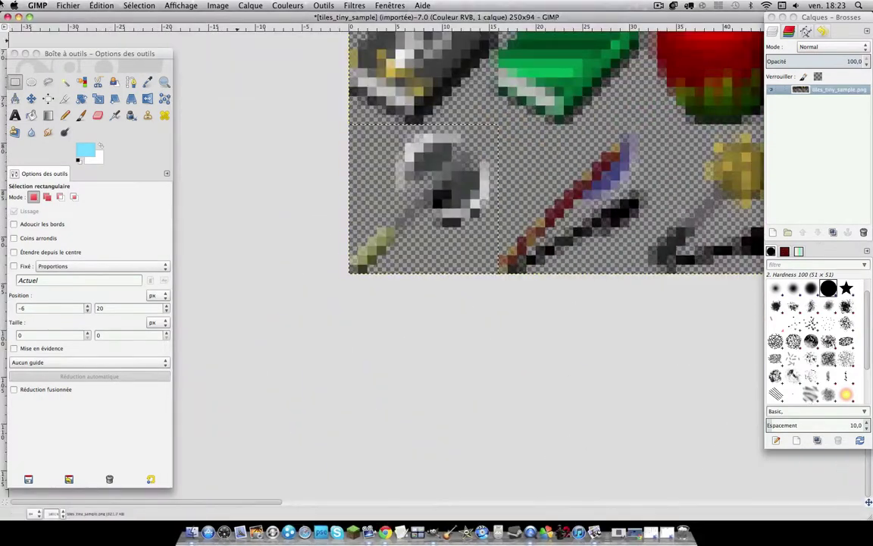
click(16, 16)
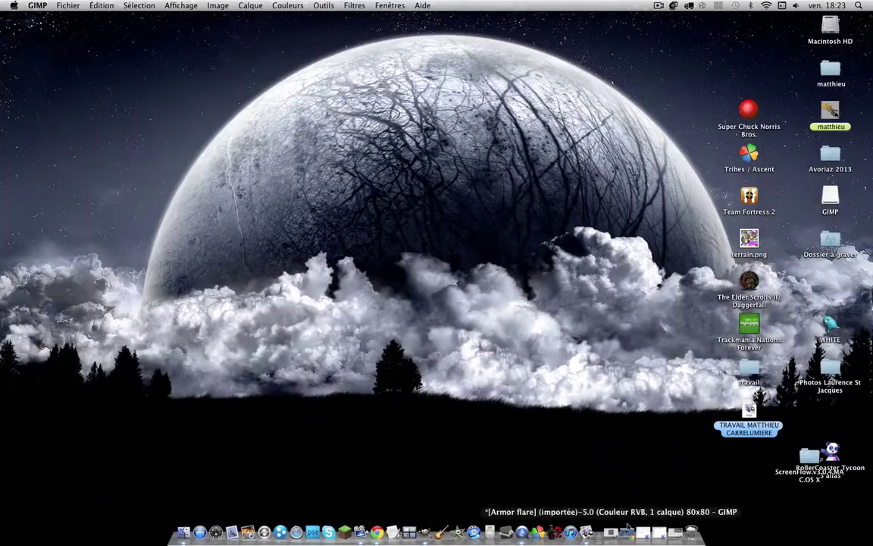
Step: Open icons.png from the gui folder with GIMP via Finder's Ouvrir avec menu
click(644, 534)
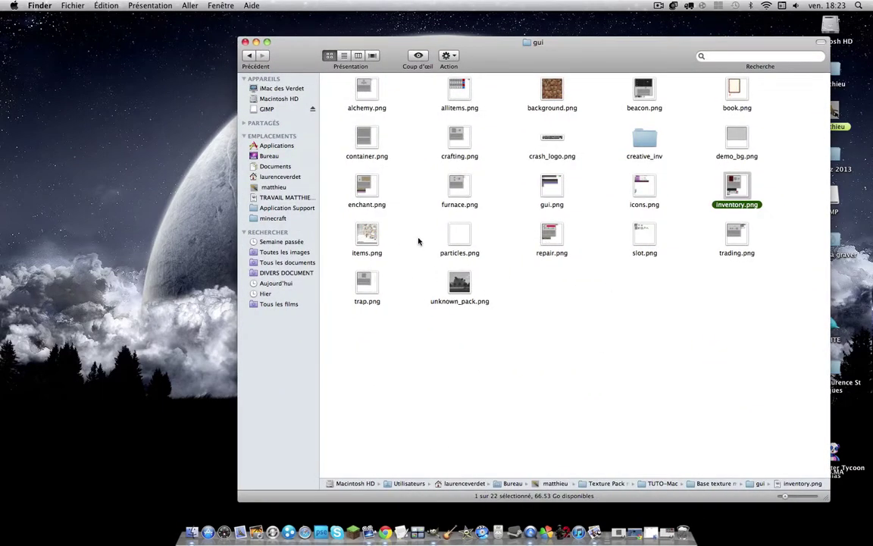
click(641, 191)
right_click(641, 190)
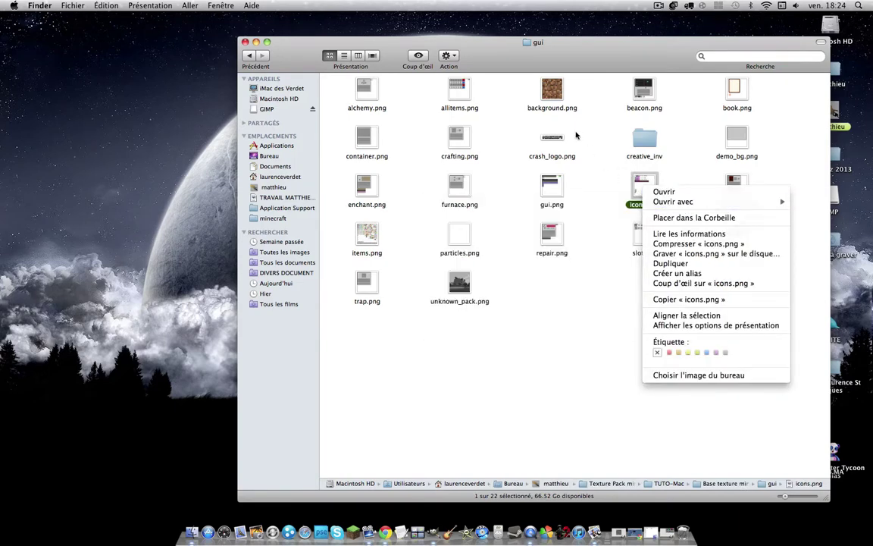
mouse_move(673, 202)
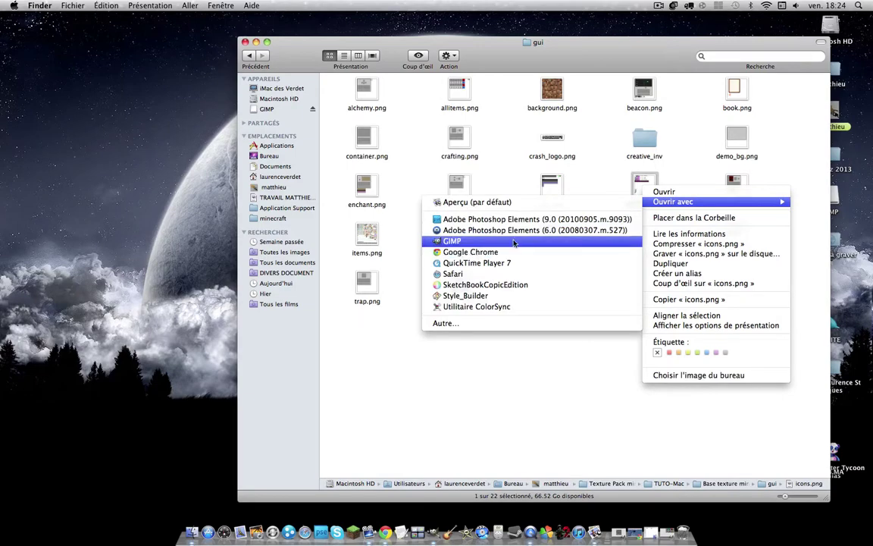
click(513, 242)
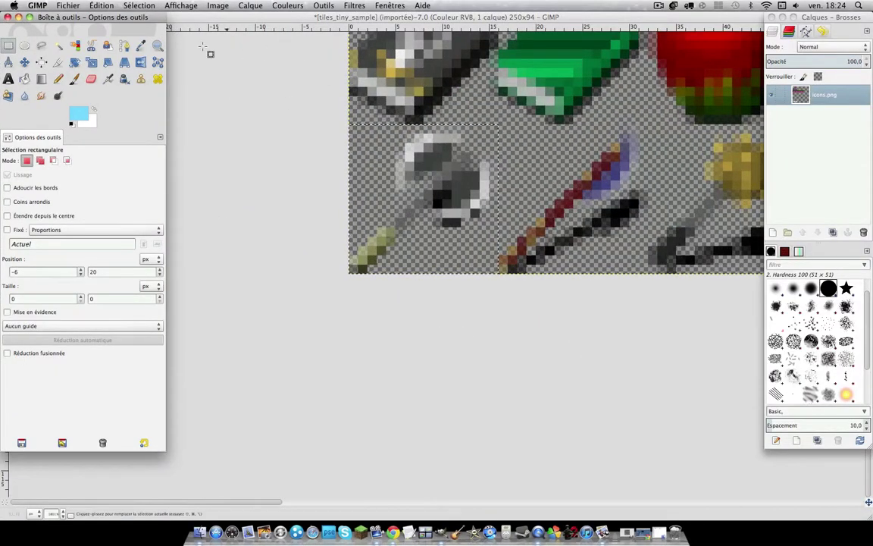
Step: Minimise the Armor flare window and maximise the icons.png window
click(624, 535)
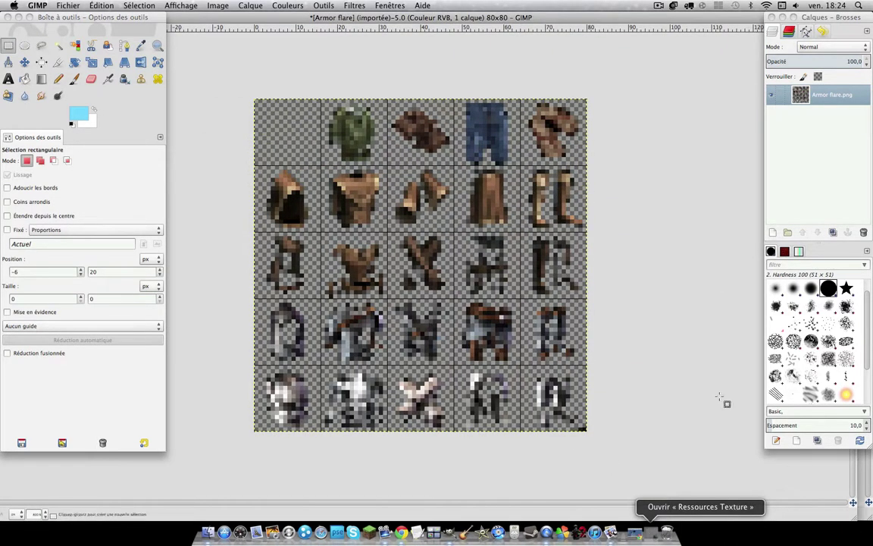
click(13, 17)
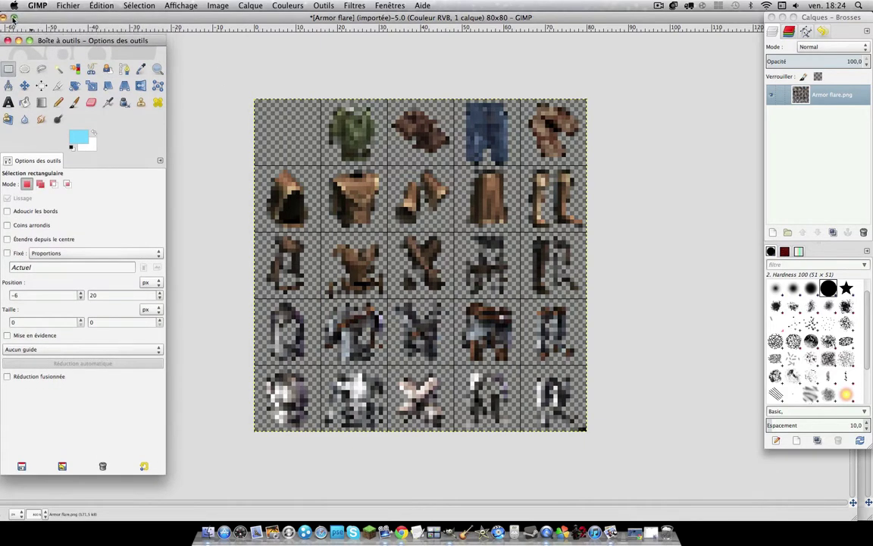
click(7, 18)
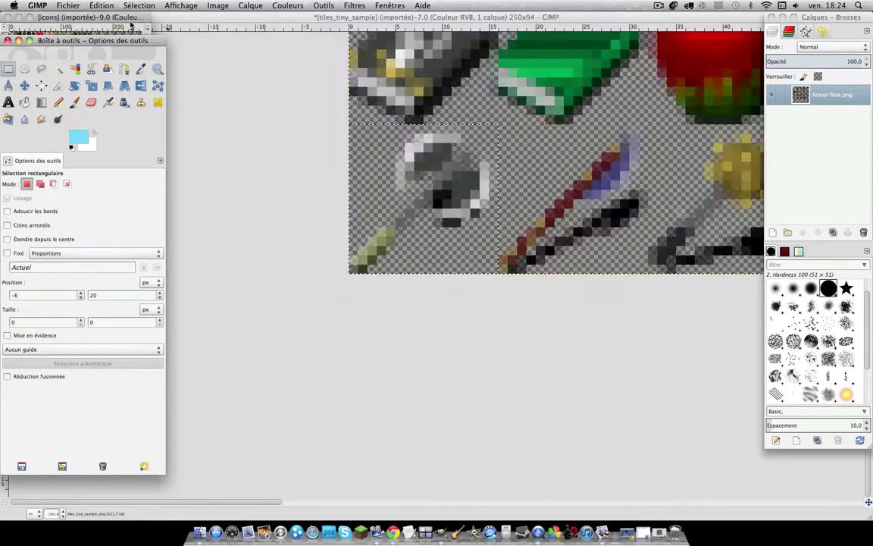
click(238, 28)
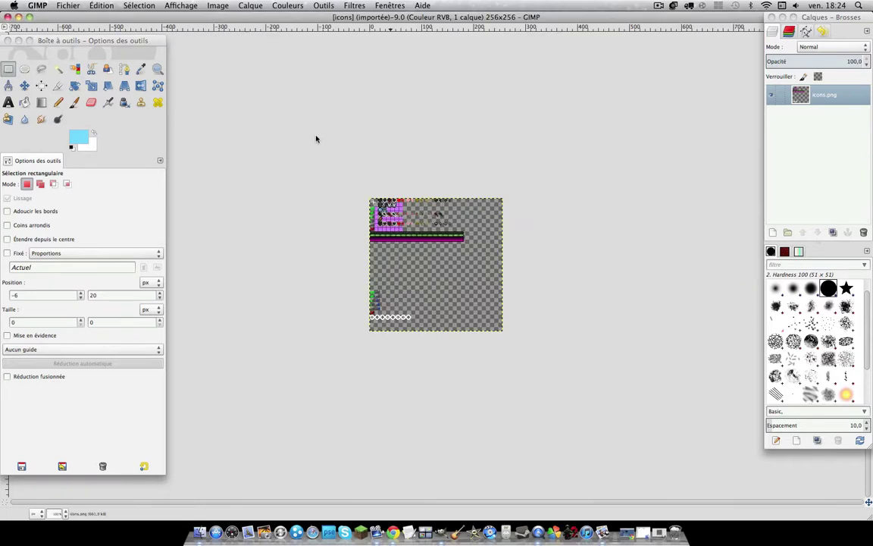
Step: Zoom in to inspect the top-left icons, then zoom back out to the whole sheet
click(157, 68)
drag(351, 171, 628, 402)
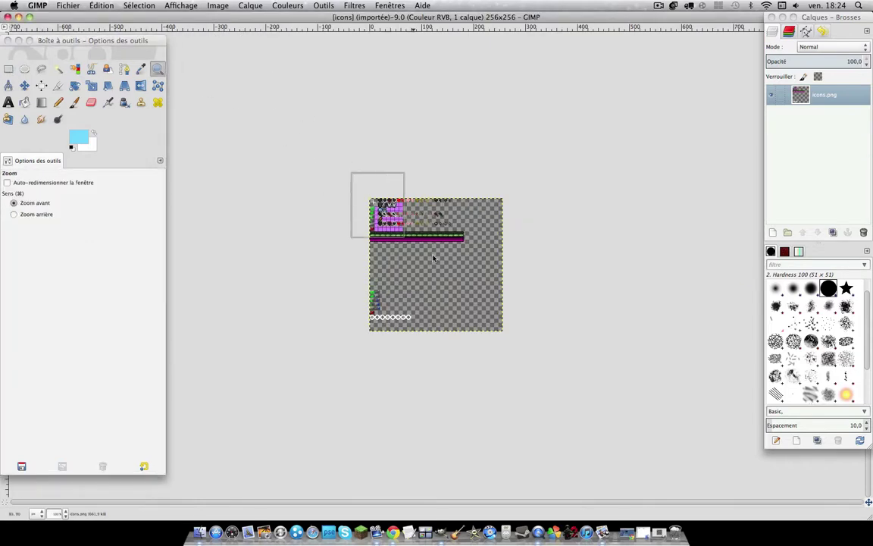
drag(196, 72, 331, 168)
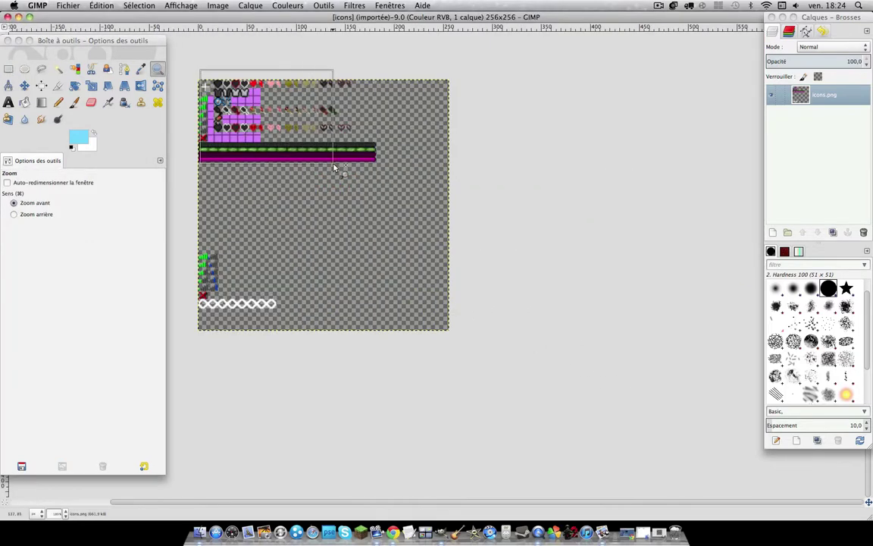
key(minus)
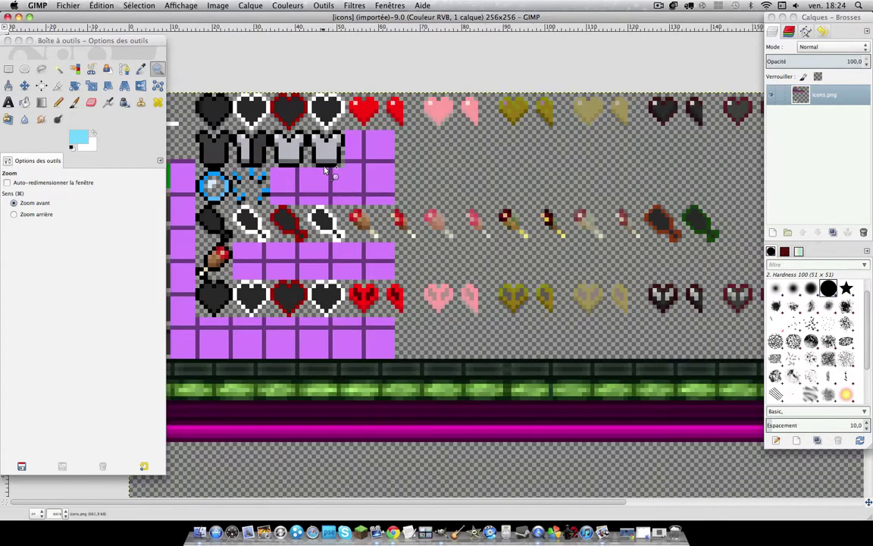
key(minus)
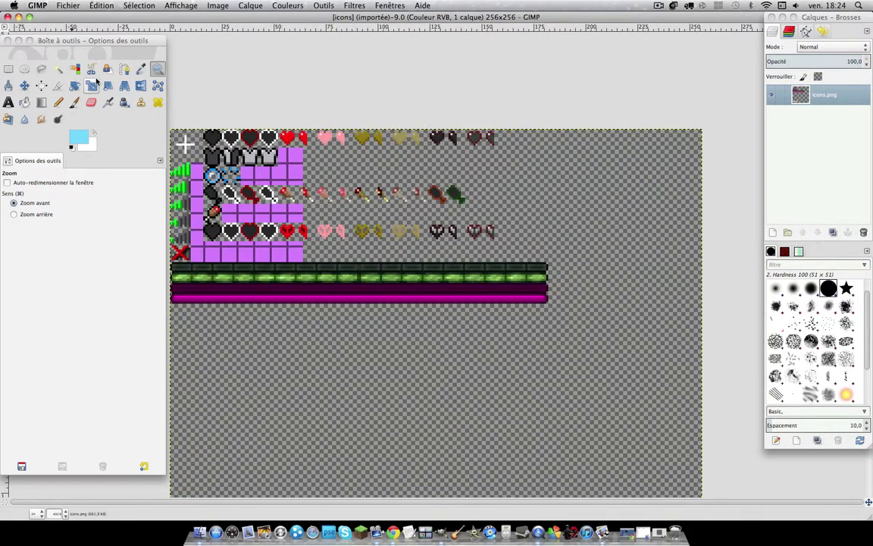
click(58, 69)
Step: Fuzzy-select the purple filler cells, columns and rows around the armour, arrow and food icons
click(263, 174)
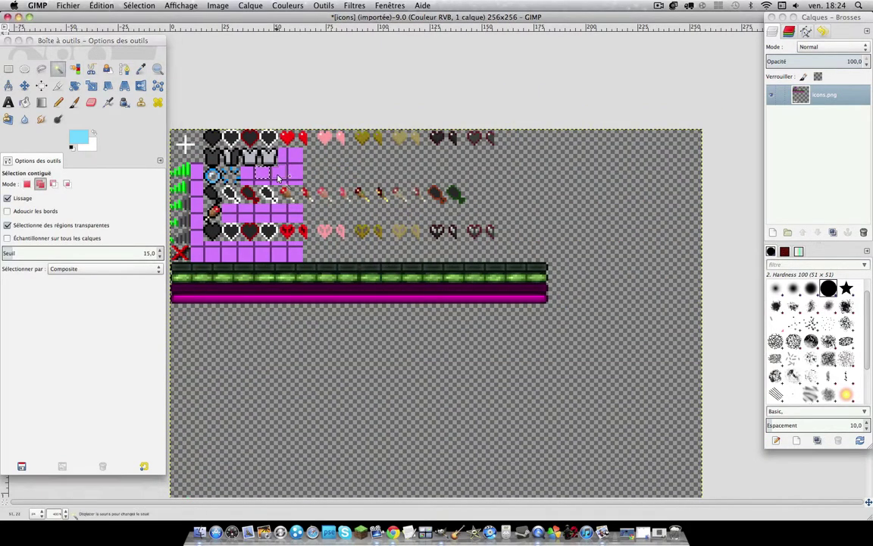
shift+click(280, 176)
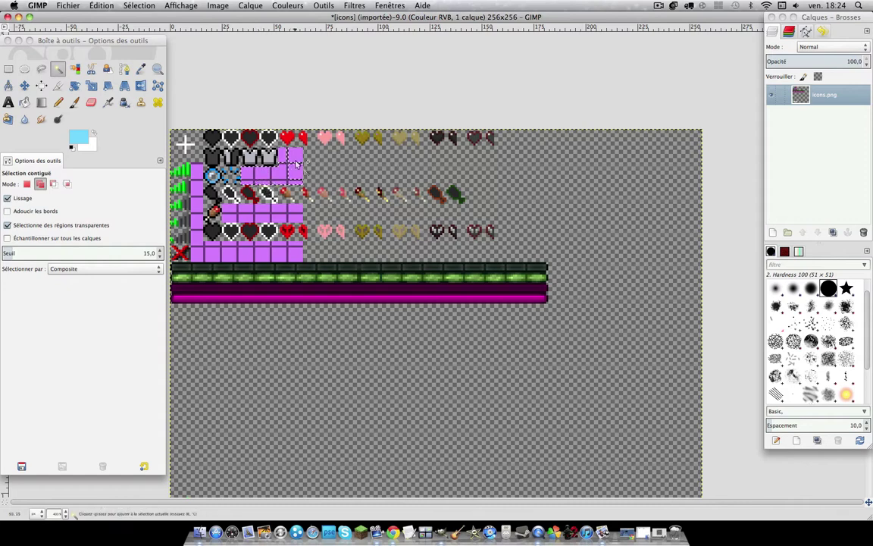
click(195, 179)
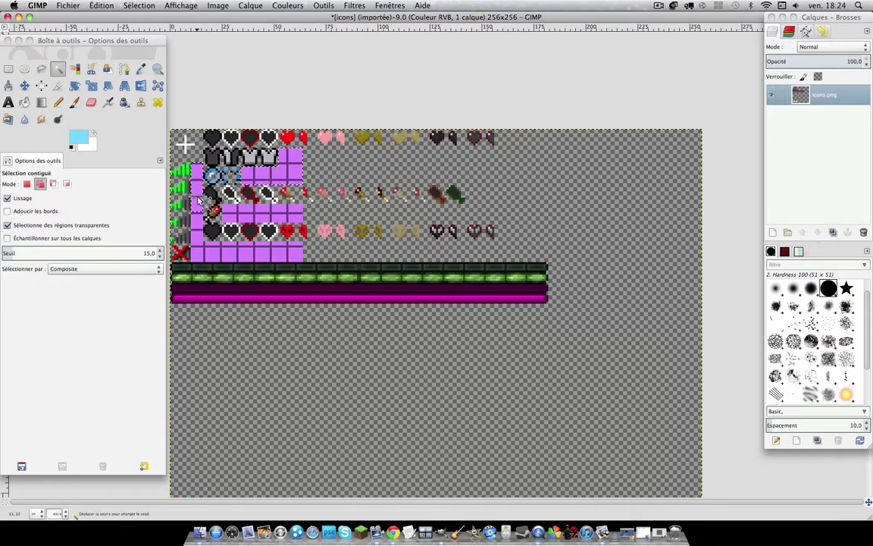
drag(196, 220, 183, 446)
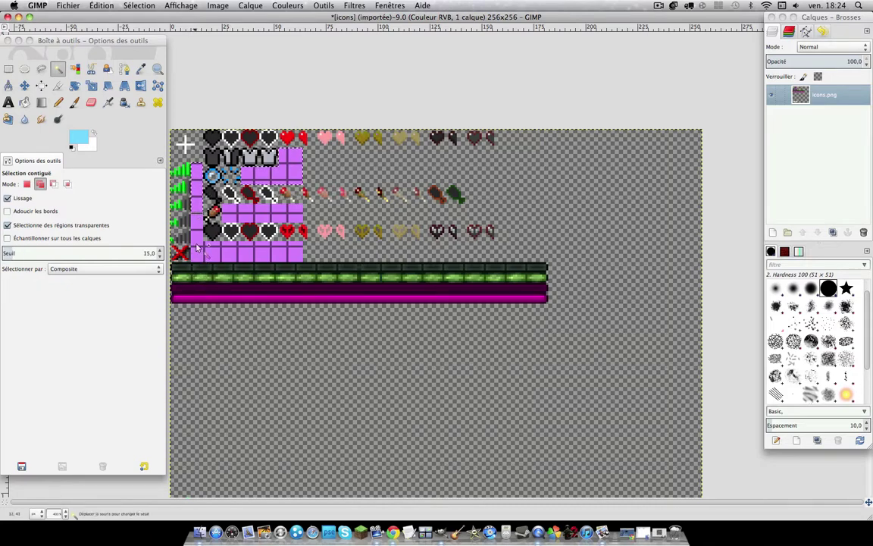
key(Escape)
shift+click(200, 254)
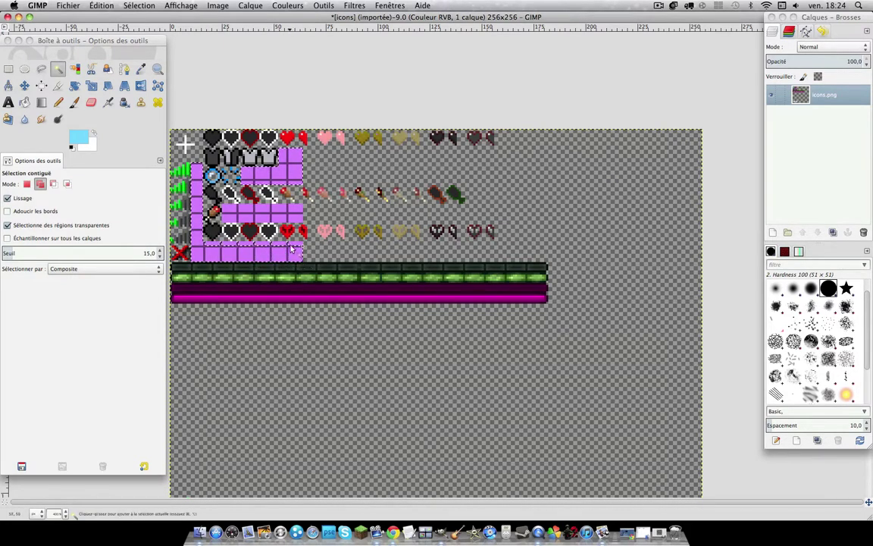
shift+click(222, 248)
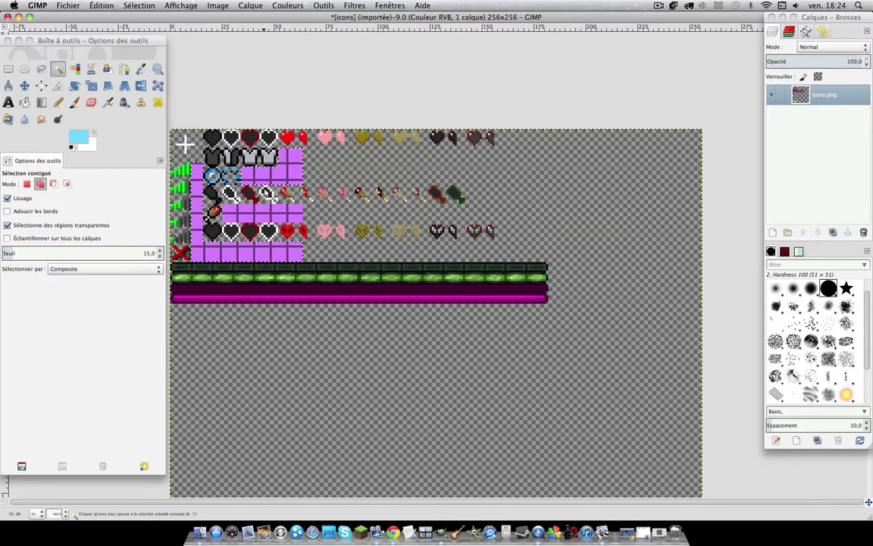
shift+click(265, 214)
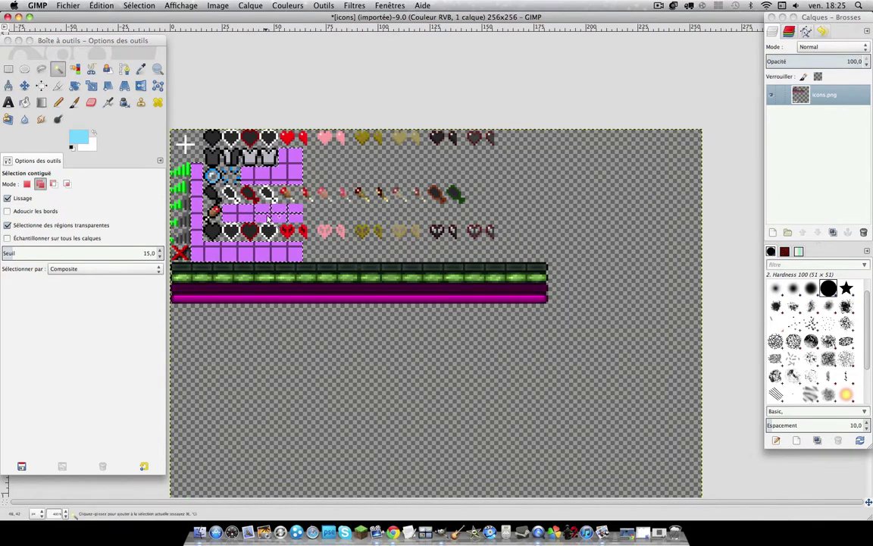
shift+click(272, 217)
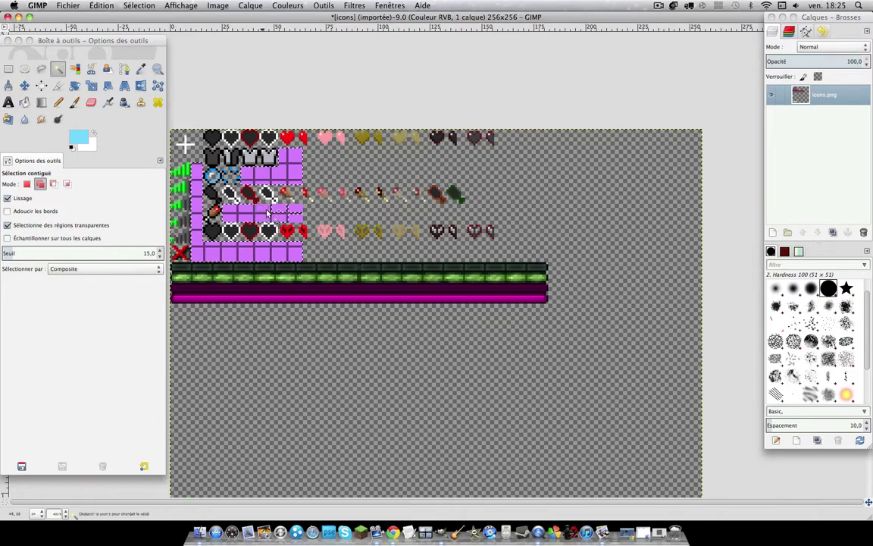
drag(273, 217, 291, 209)
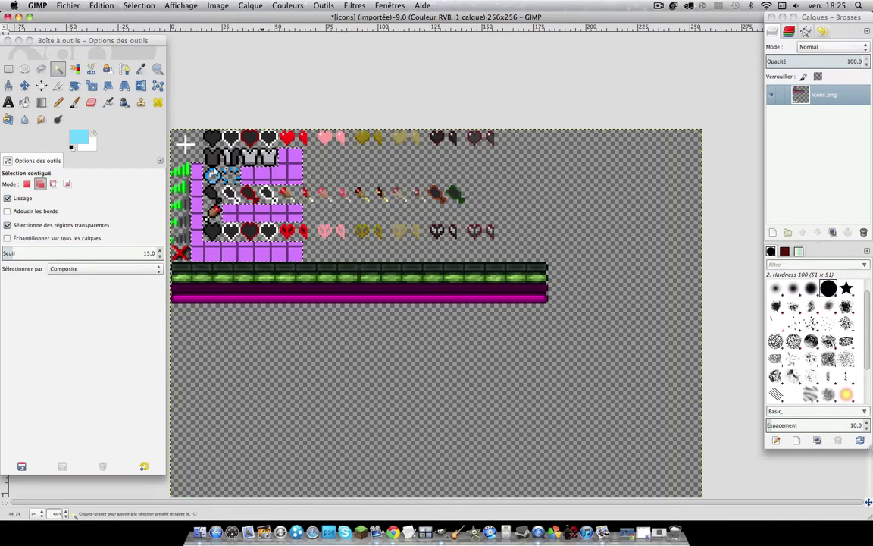
Step: Erase the selected purple filler blocks to transparency and clear the selection
click(91, 103)
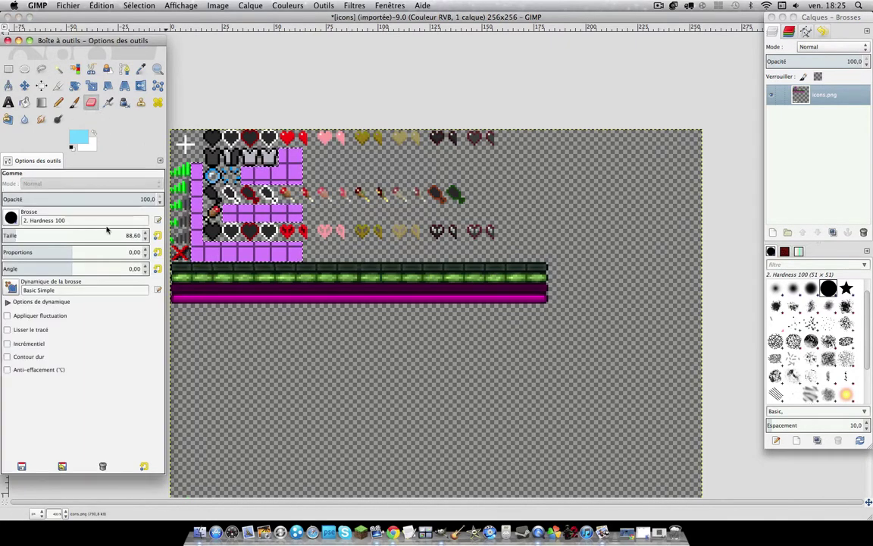
click(329, 215)
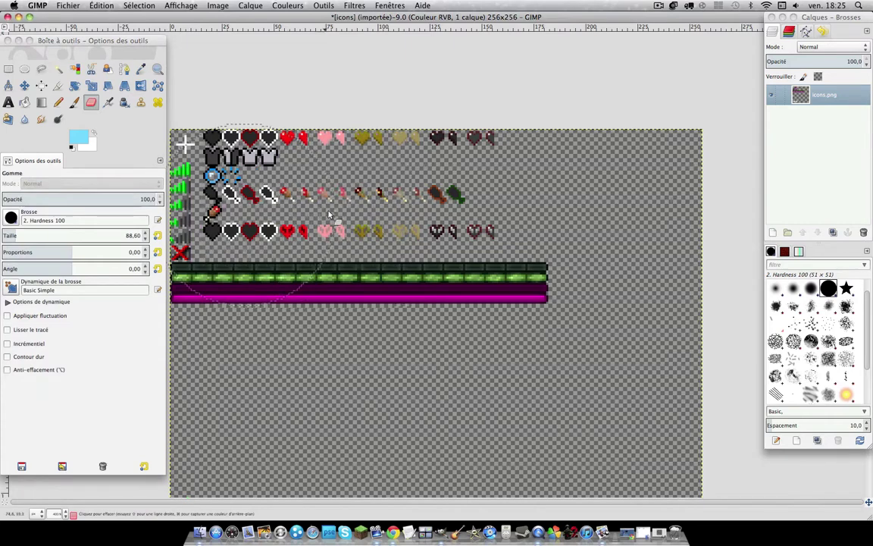
click(9, 68)
click(303, 309)
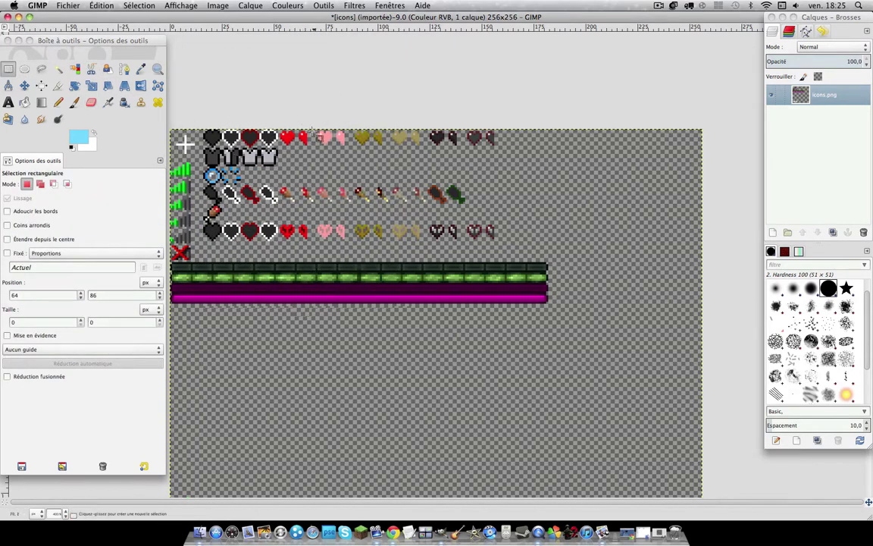
Step: Rectangle-select the area around the top-row red heart and zoom in on the hearts
drag(282, 133, 314, 146)
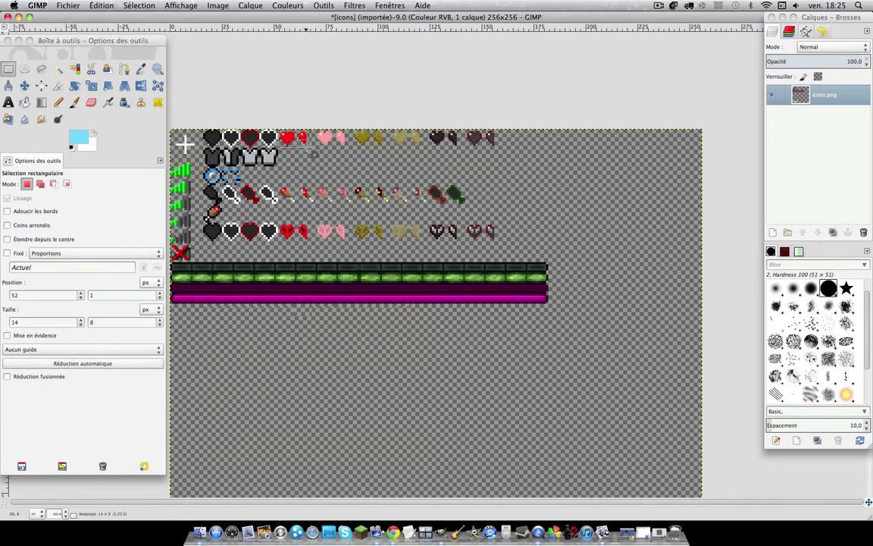
drag(292, 132, 220, 108)
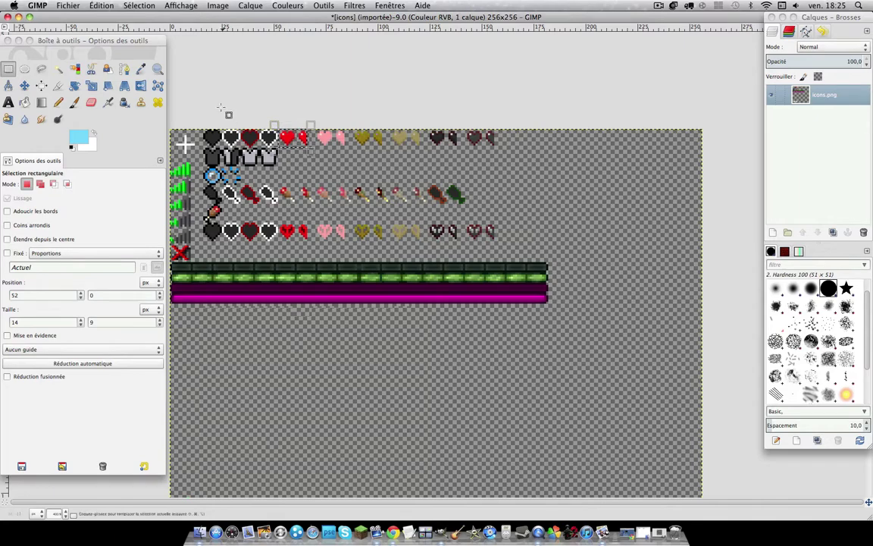
click(156, 68)
click(298, 137)
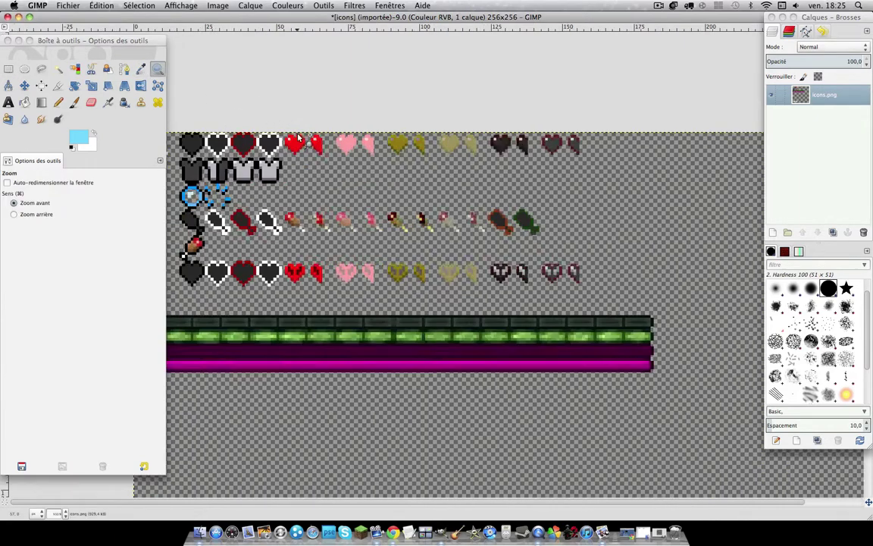
click(298, 137)
click(282, 146)
key(minus)
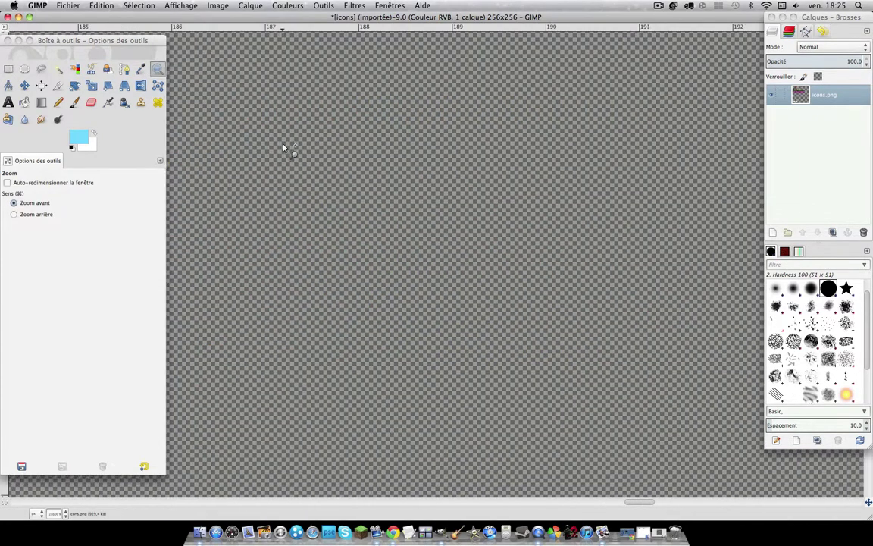
key(minus)
key(minus)
key(minus)
key(minus)
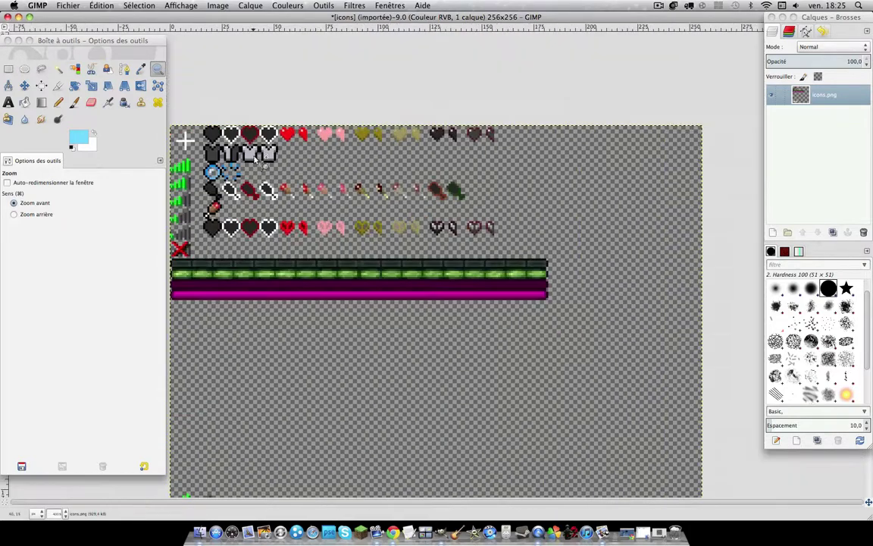
click(251, 126)
click(242, 118)
click(314, 141)
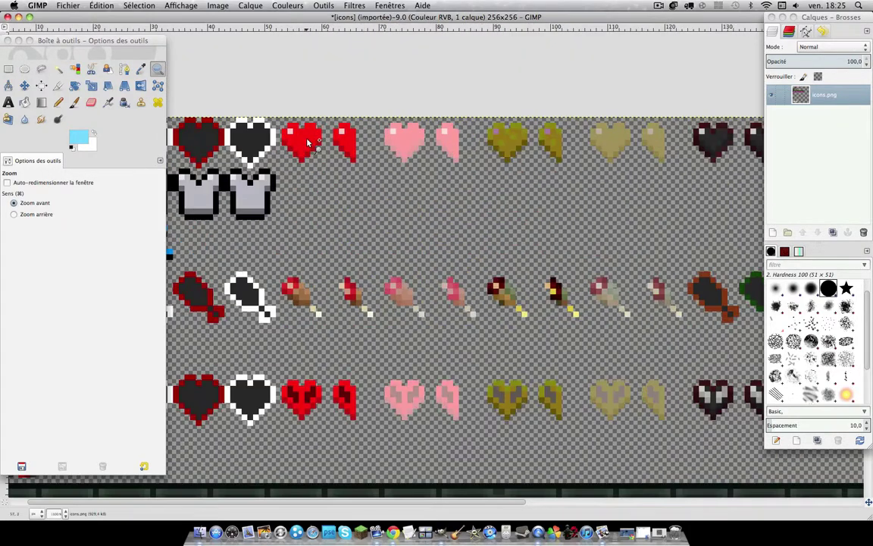
click(275, 137)
Step: Select and delete the full red heart, then set the Pencil to size 1
click(7, 69)
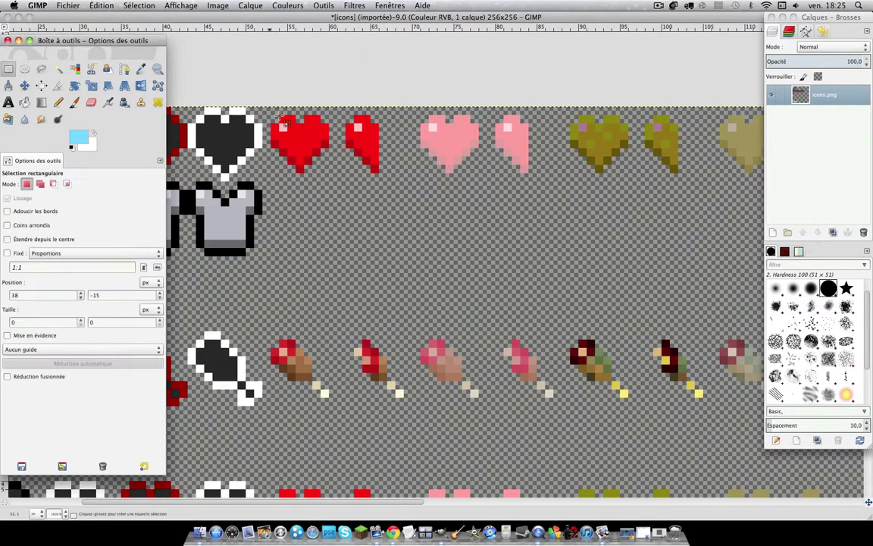
drag(262, 106, 404, 179)
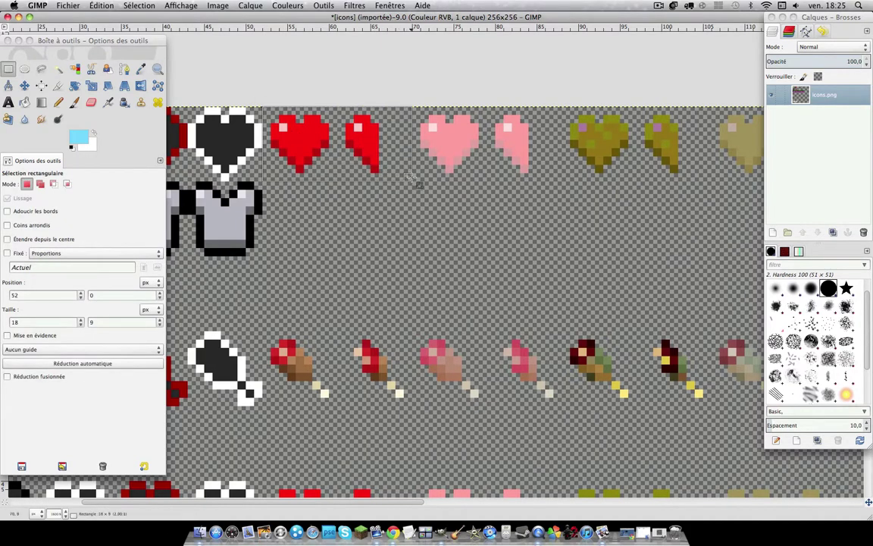
drag(413, 180, 340, 152)
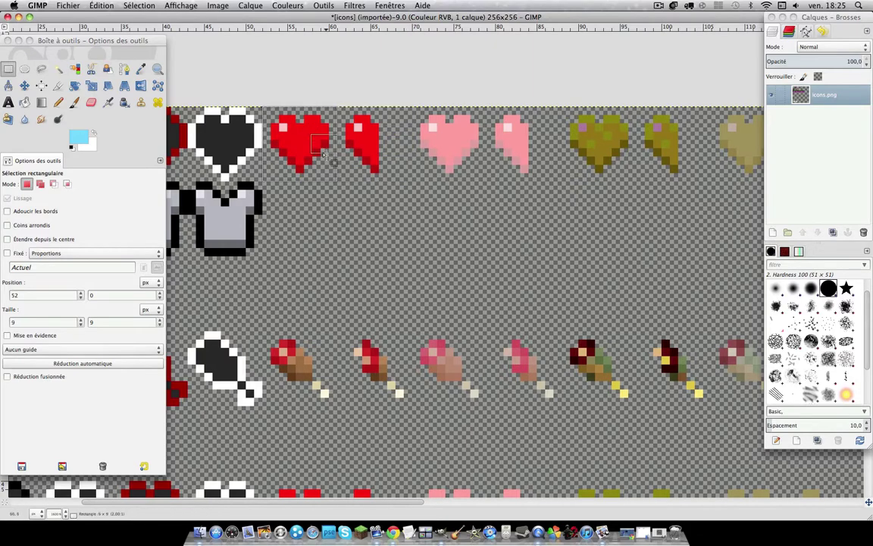
click(91, 102)
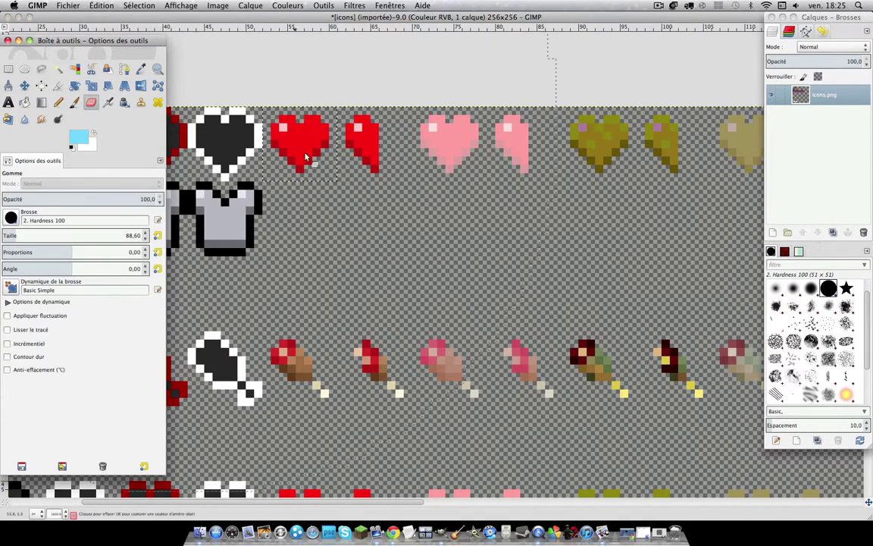
key(Delete)
click(57, 102)
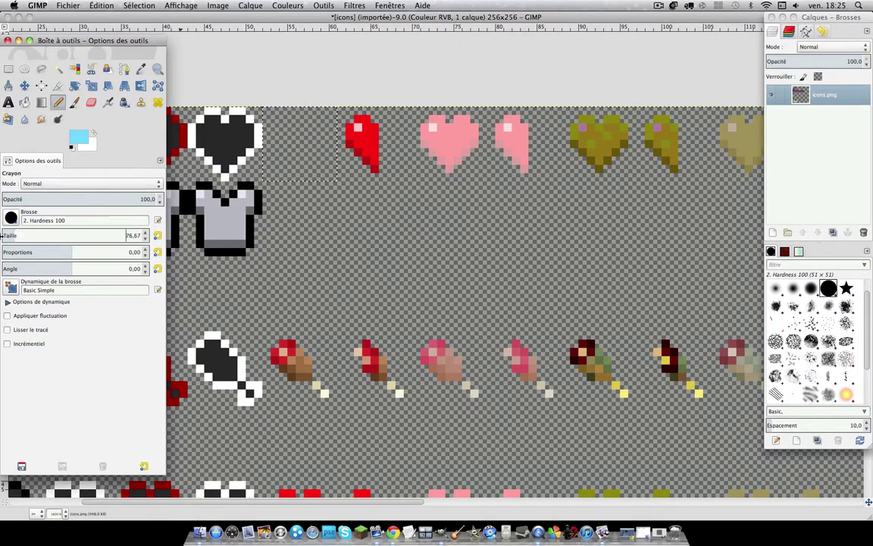
drag(3, 236, 30, 236)
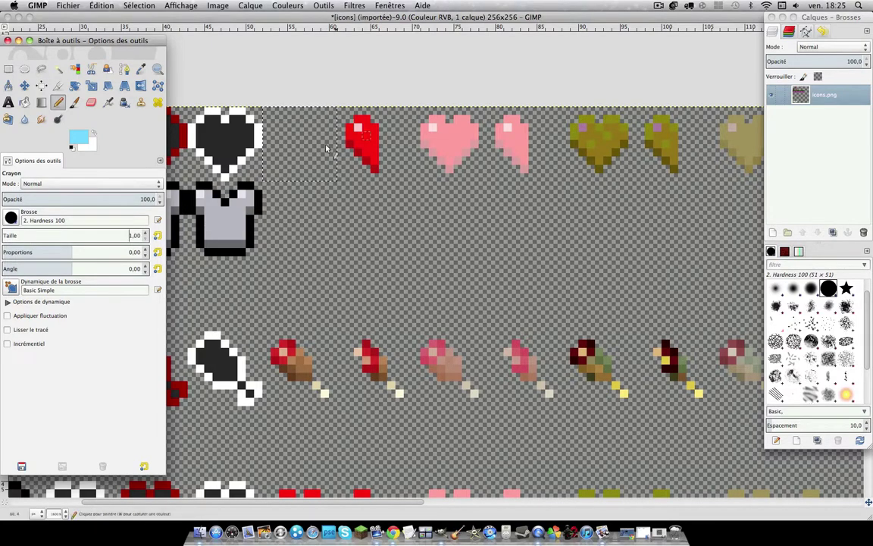
Step: Set the foreground colour to white and pencil white pixels into the empty heart slot
click(77, 136)
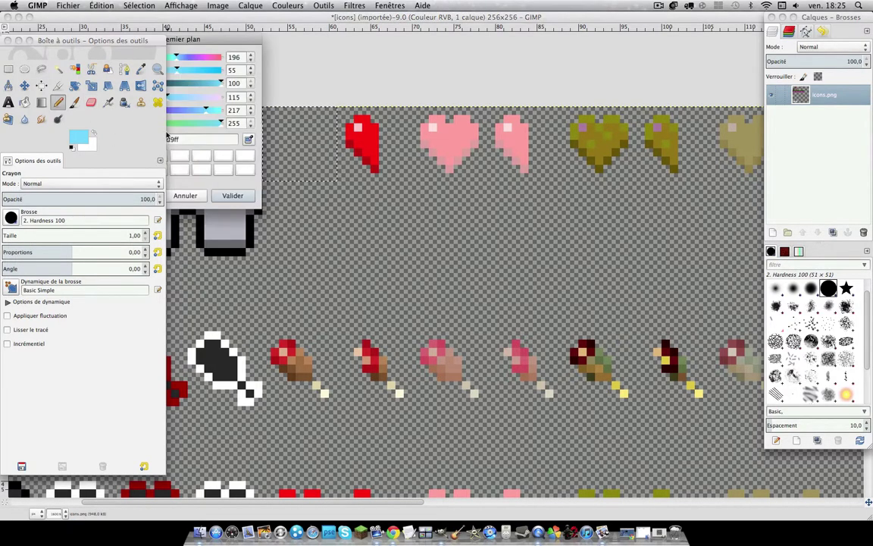
drag(238, 47, 350, 65)
click(259, 186)
click(365, 203)
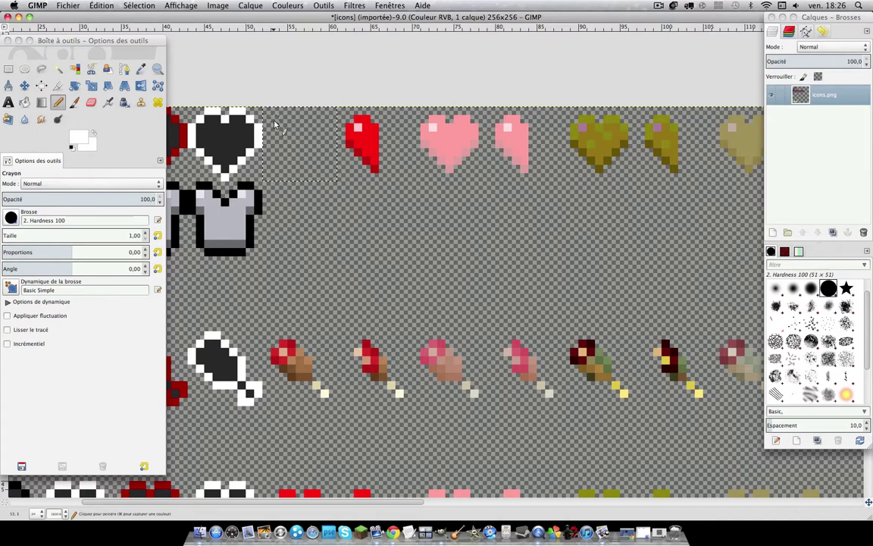
mouse_move(276, 124)
mouse_down()
mouse_move(277, 134)
mouse_move(324, 160)
mouse_up()
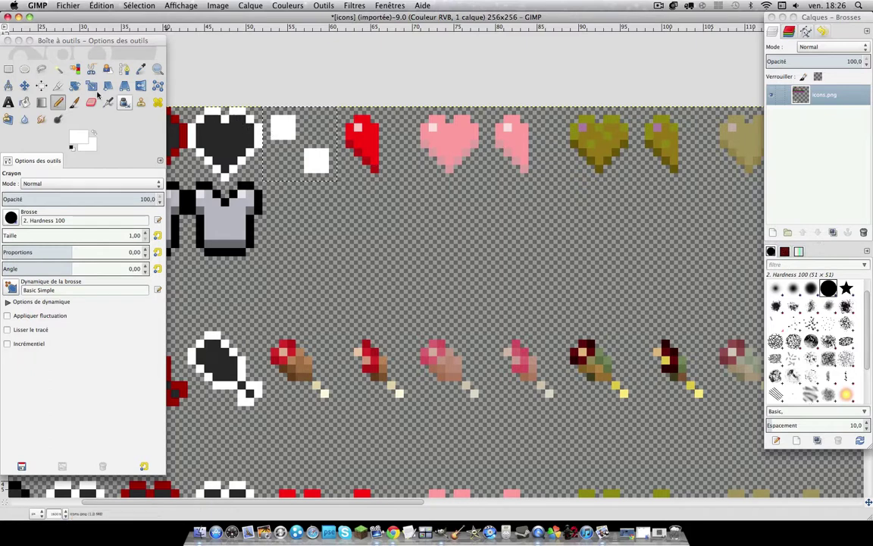
Step: Darken the foreground colour to light grey e5e5e5
click(80, 135)
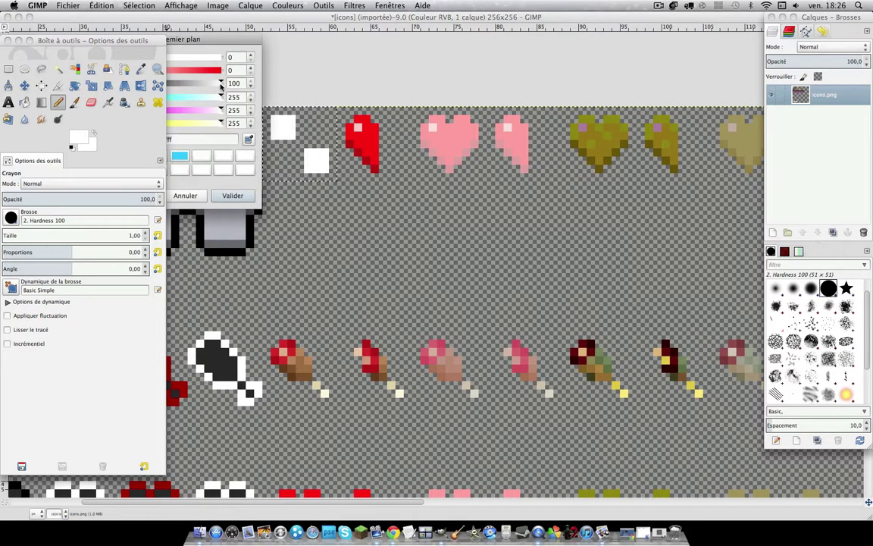
drag(221, 83, 213, 87)
click(231, 195)
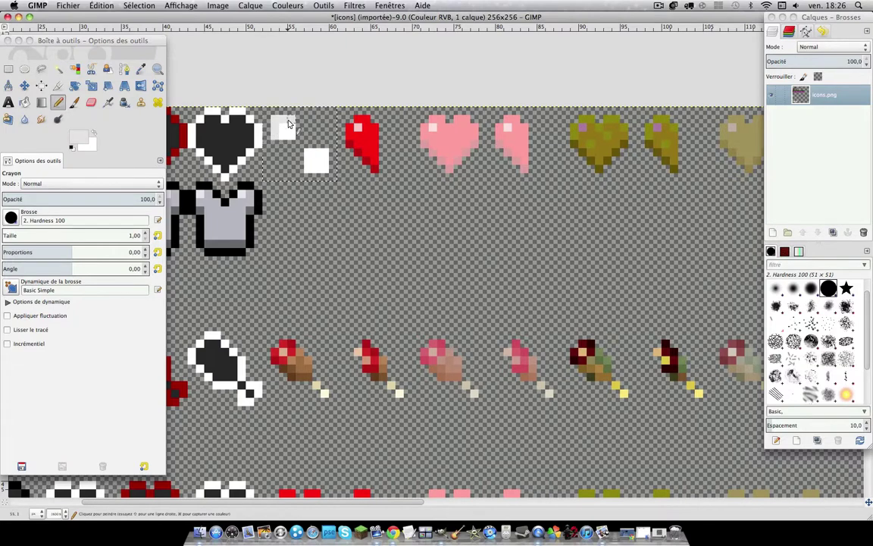
click(80, 135)
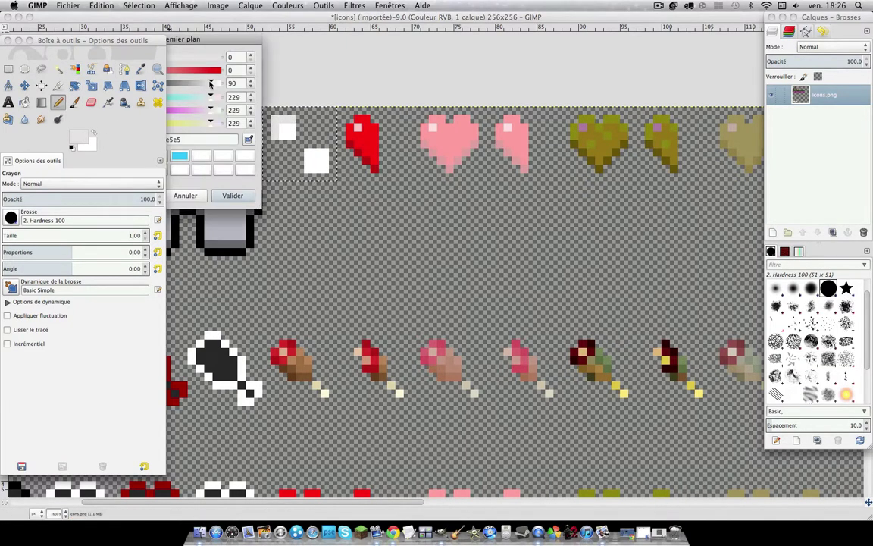
click(233, 196)
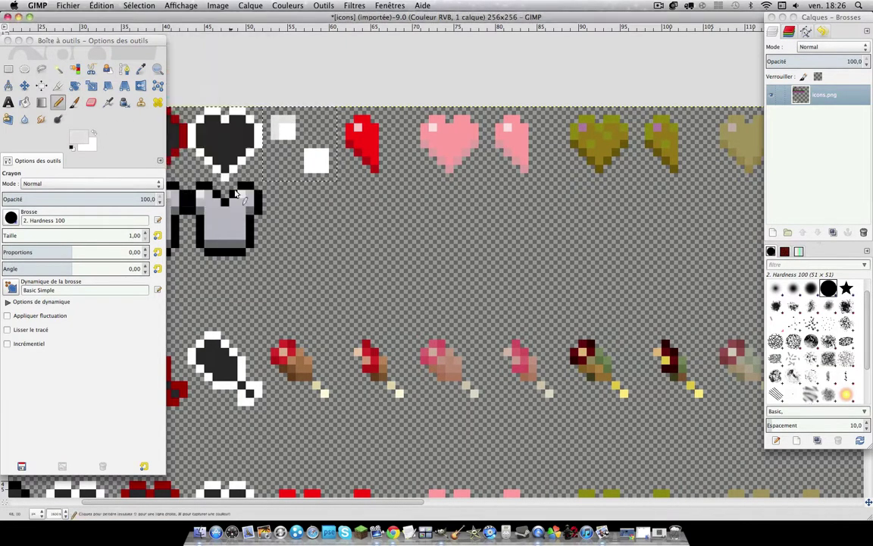
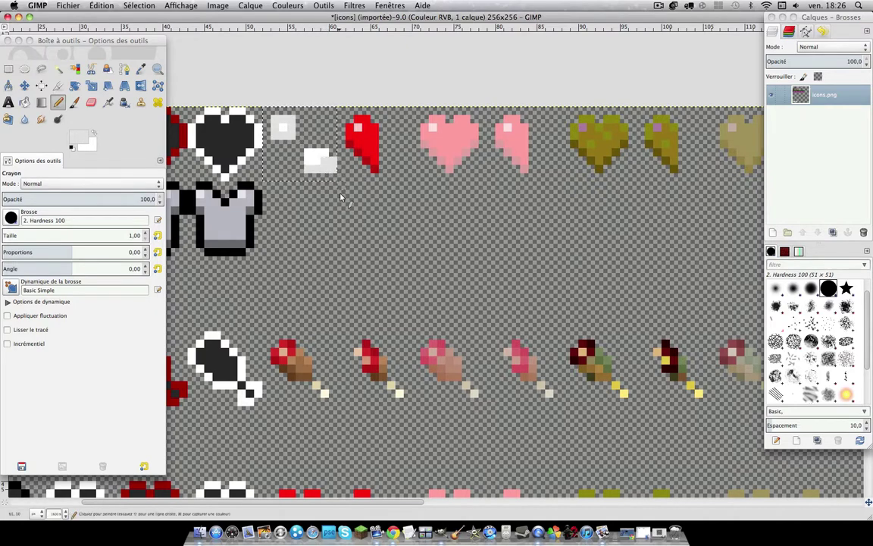
Step: Tidy the white pixel block beside the black heart into a clean bright-white square
drag(308, 155, 323, 179)
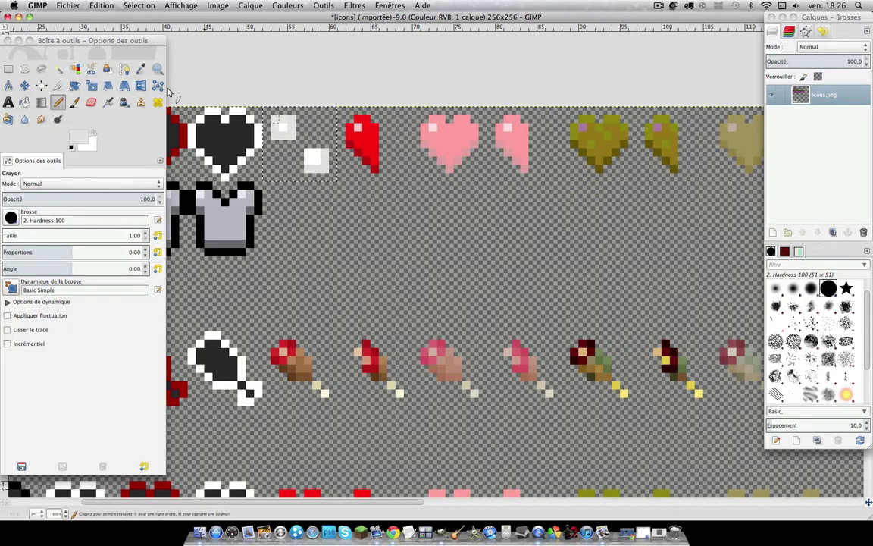
key(o)
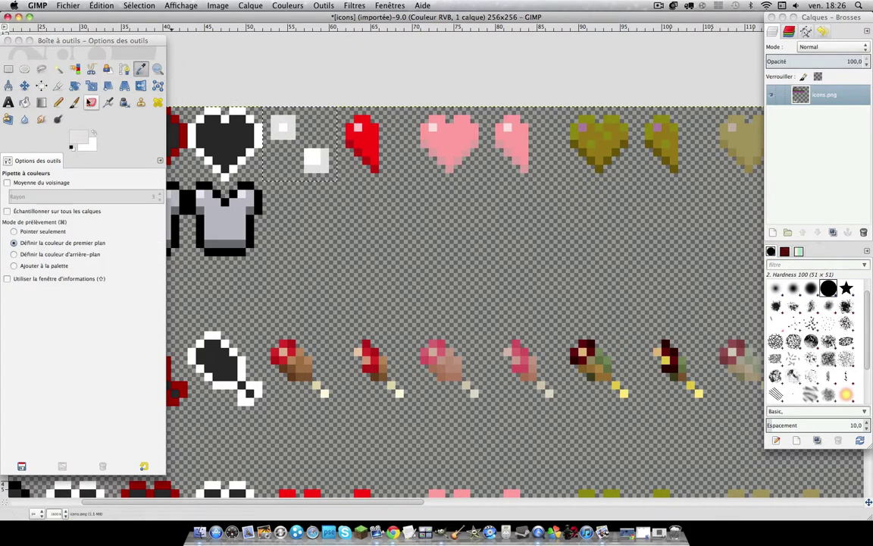
click(57, 102)
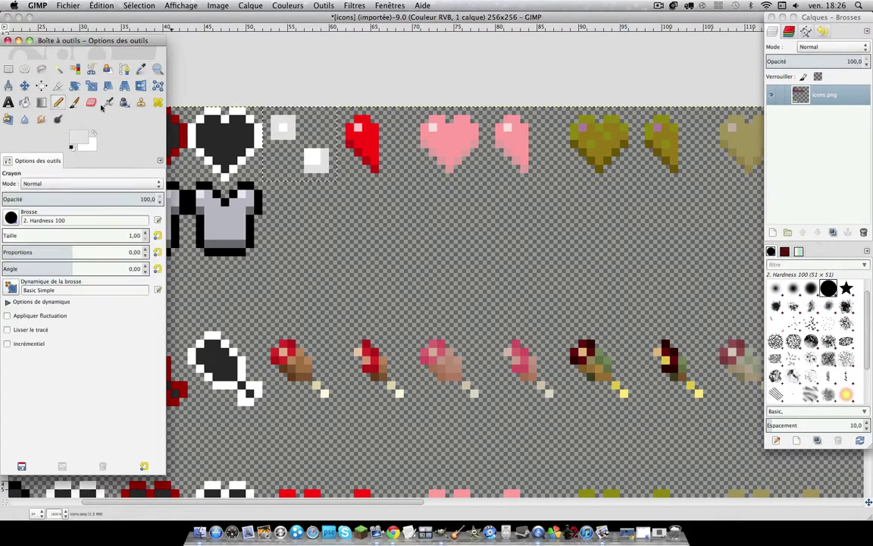
click(313, 155)
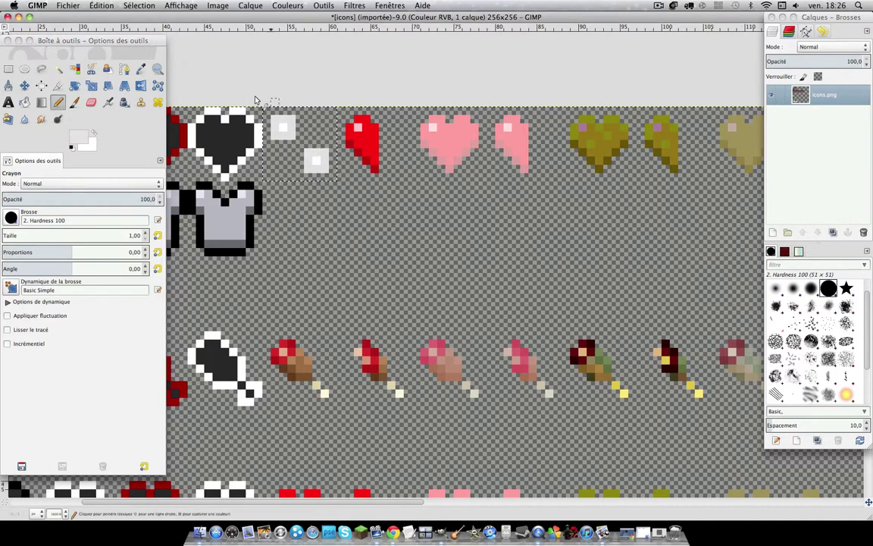
Step: Enclose the red half-heart icon in a 9x9 rectangle selection
click(13, 69)
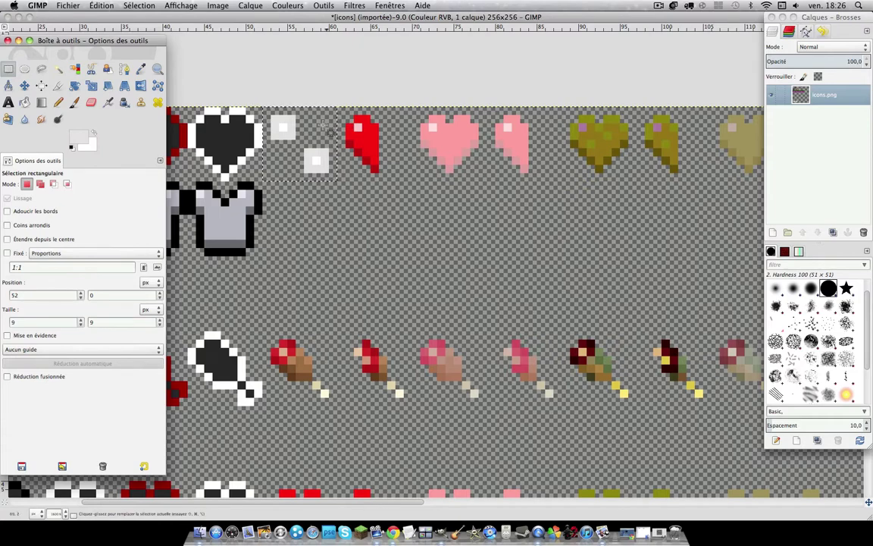
drag(300, 142, 366, 142)
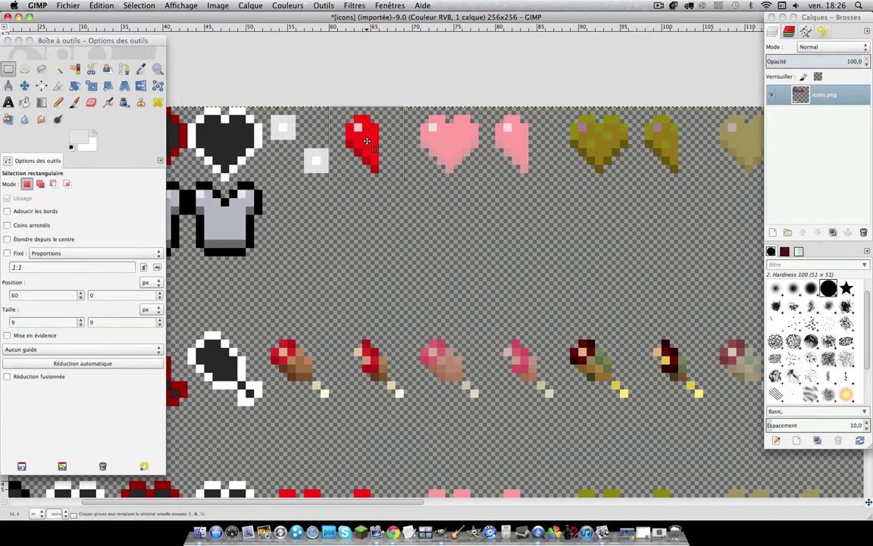
click(91, 102)
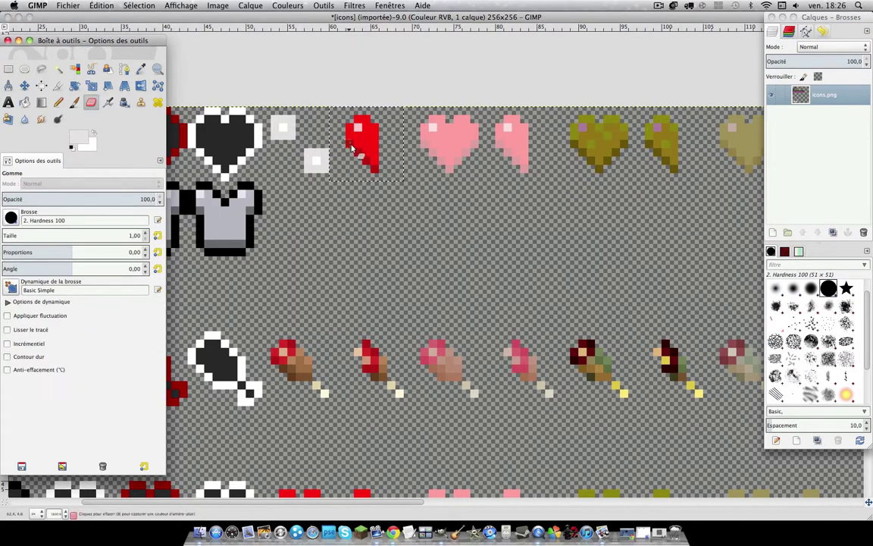
click(8, 68)
click(373, 152)
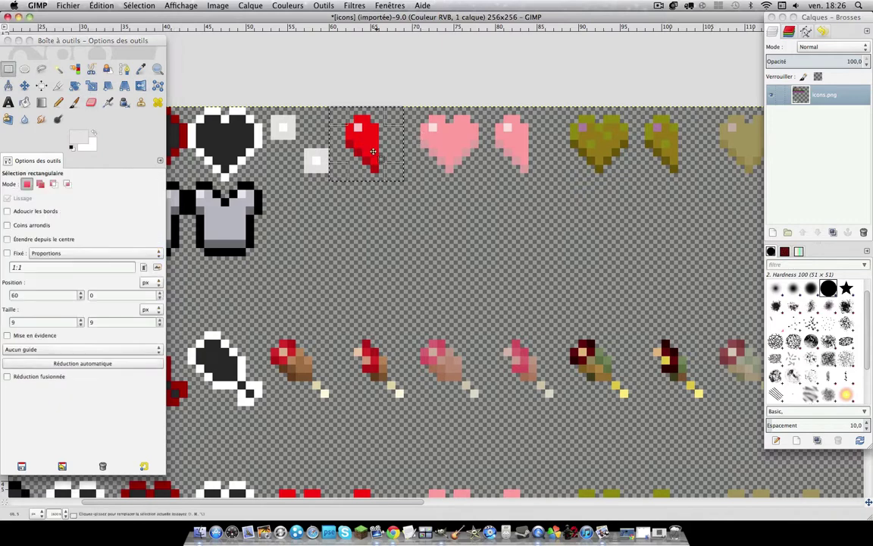
drag(370, 148, 382, 149)
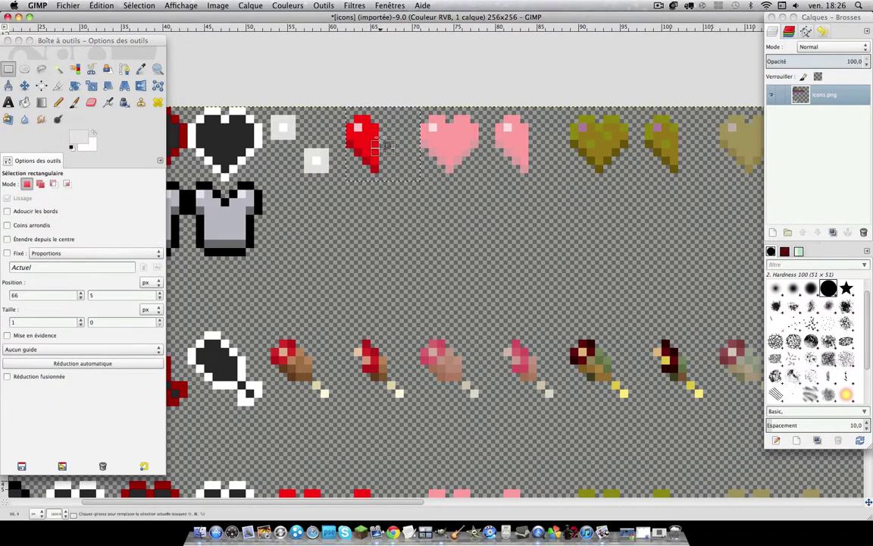
drag(382, 150, 379, 136)
click(387, 144)
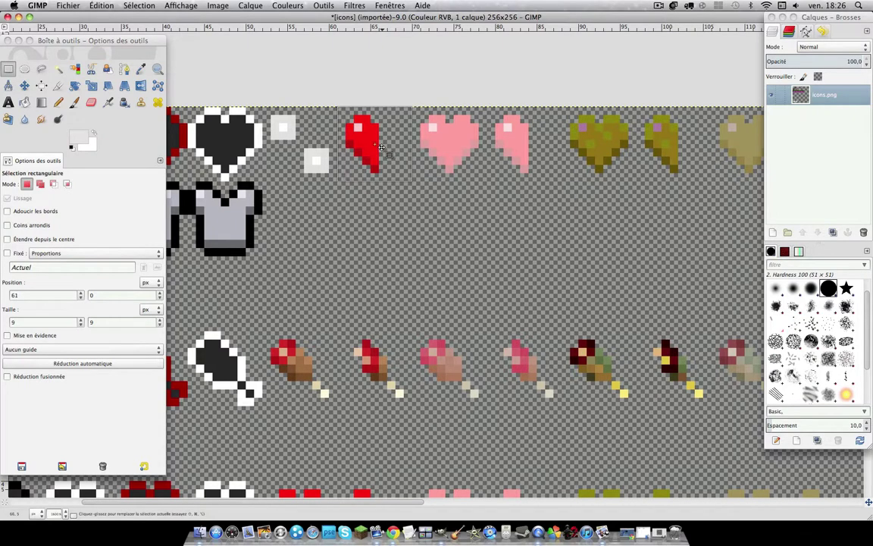
Step: Erase all red half-heart pixels inside the selection, then clear the selection
click(91, 101)
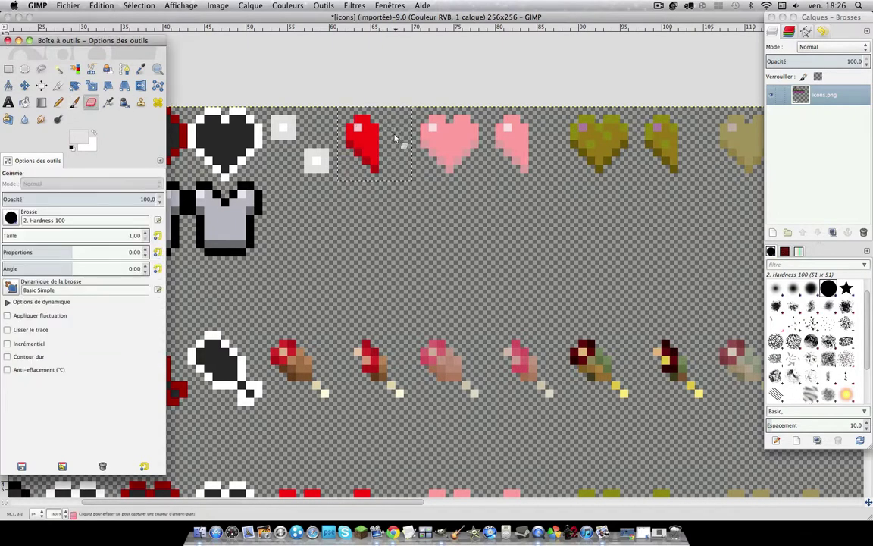
mouse_move(373, 144)
mouse_down()
mouse_move(369, 157)
mouse_move(352, 132)
mouse_up()
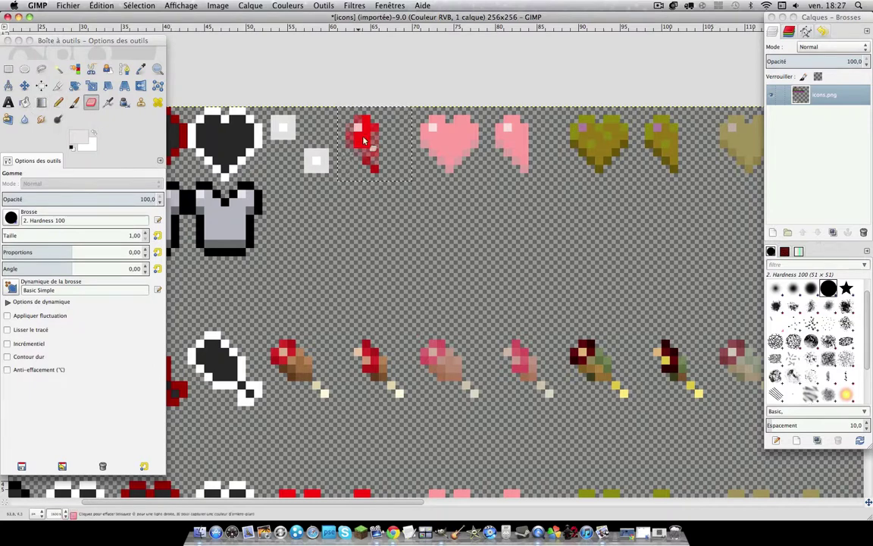
drag(366, 160, 351, 161)
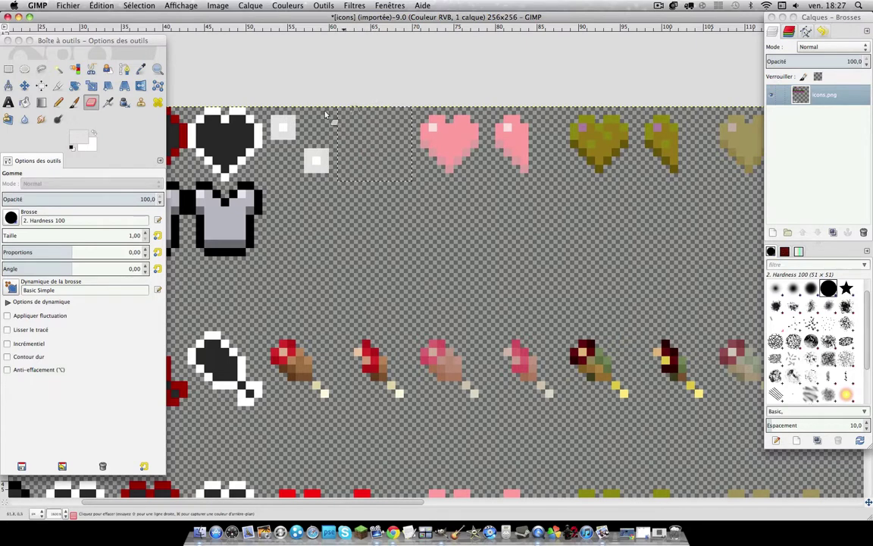
click(8, 68)
click(220, 110)
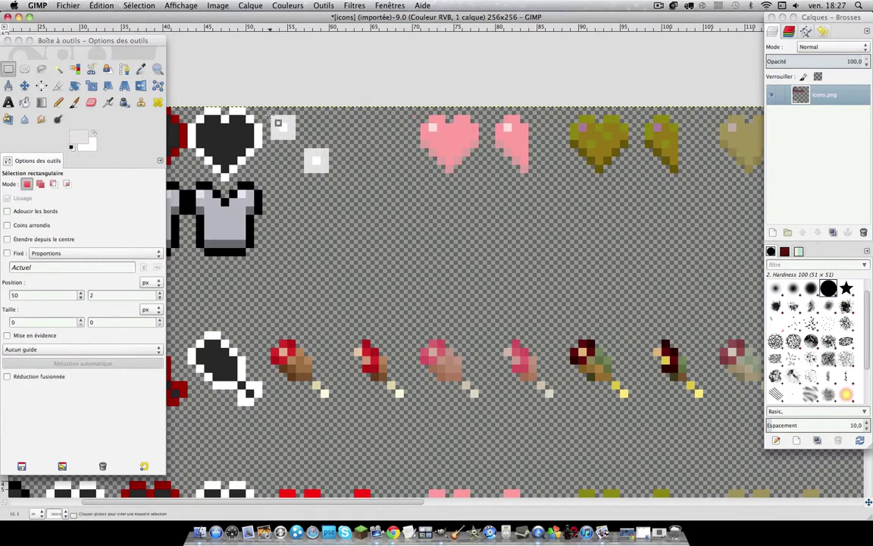
Step: Copy the 3x3 white square and paste it, anchored, into the emptied half-heart slot
drag(277, 123, 295, 140)
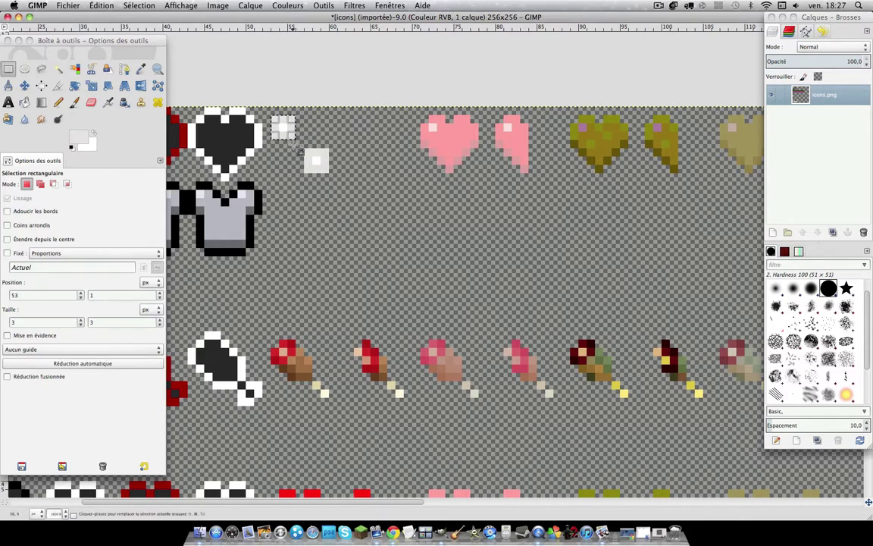
key(ctrl+c)
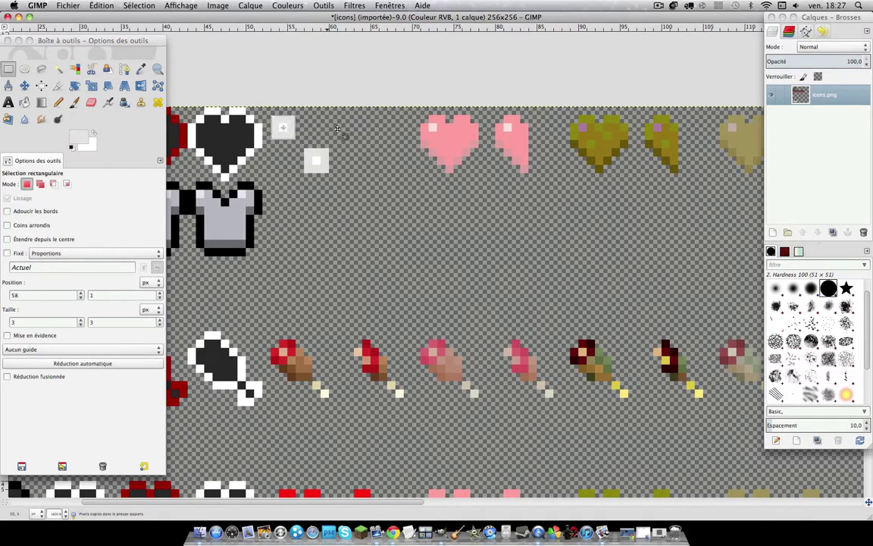
drag(338, 130, 342, 129)
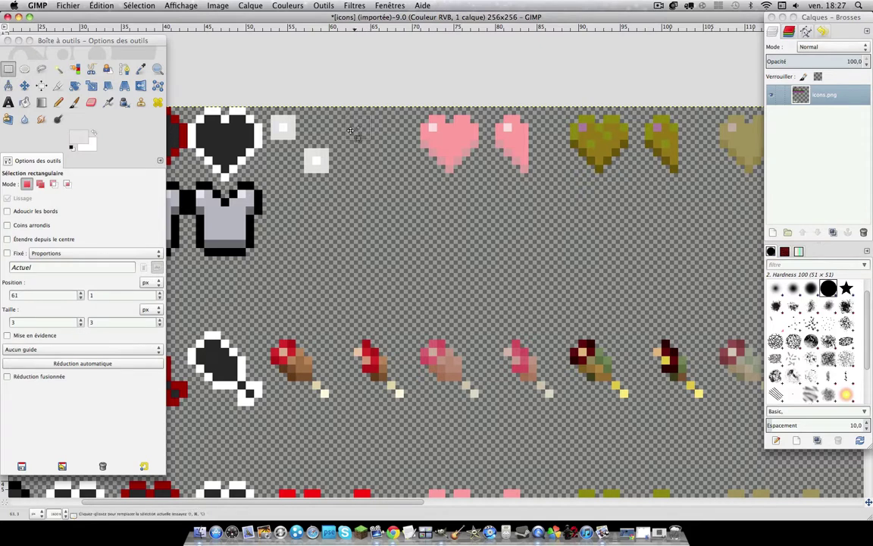
key(ctrl)
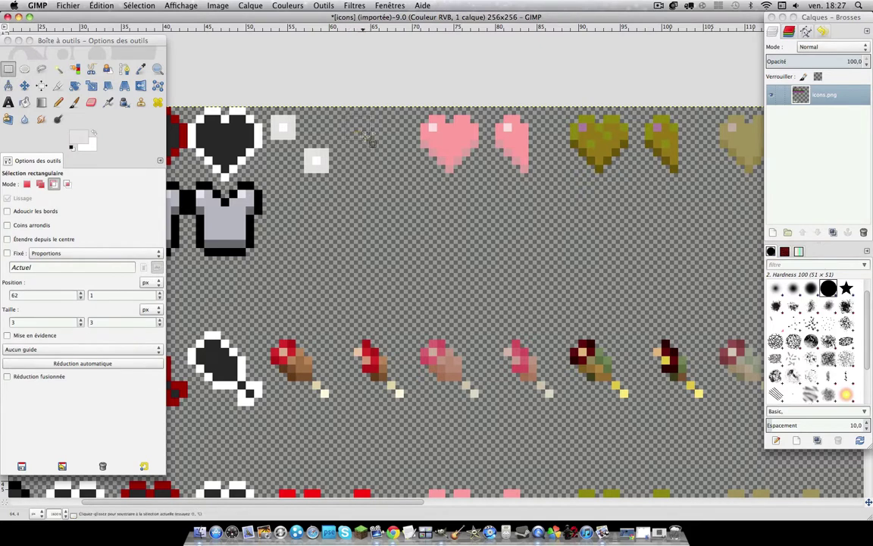
key(ctrl+v)
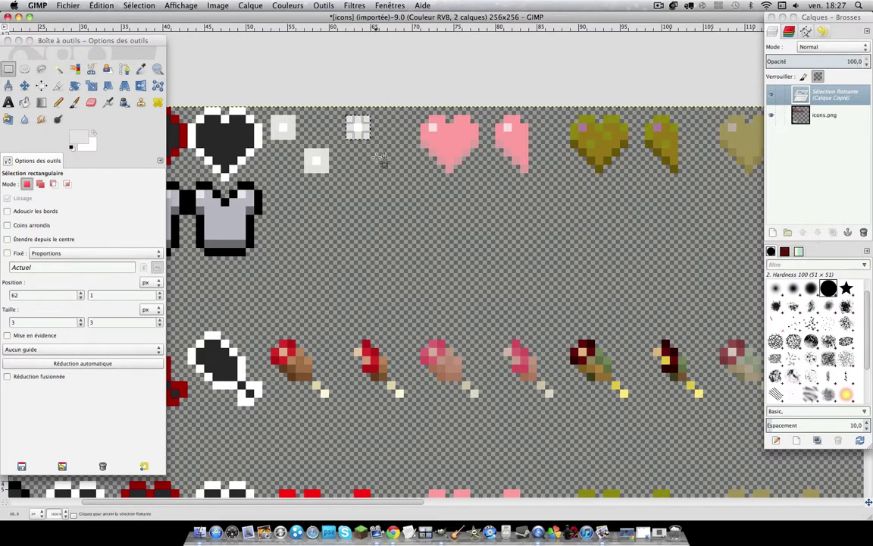
click(381, 162)
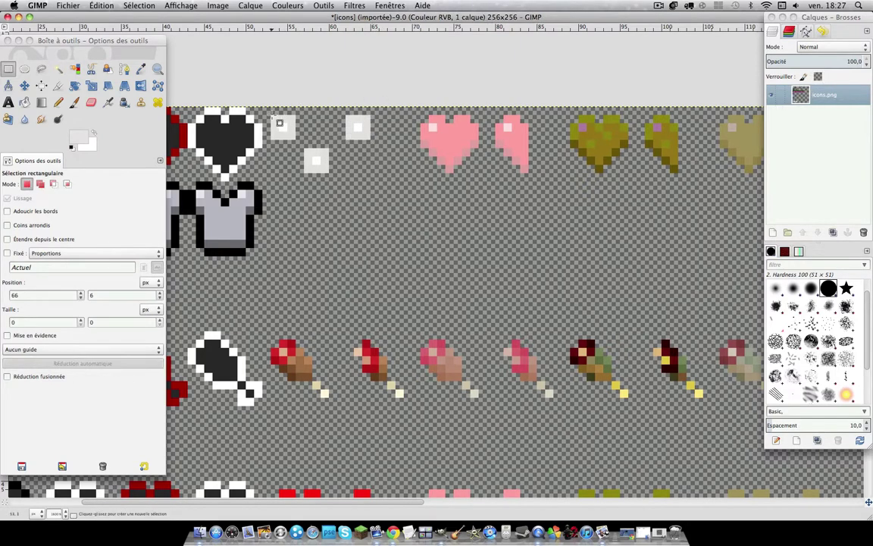
Step: Select the group of three small white squares and copy them
drag(273, 117, 372, 173)
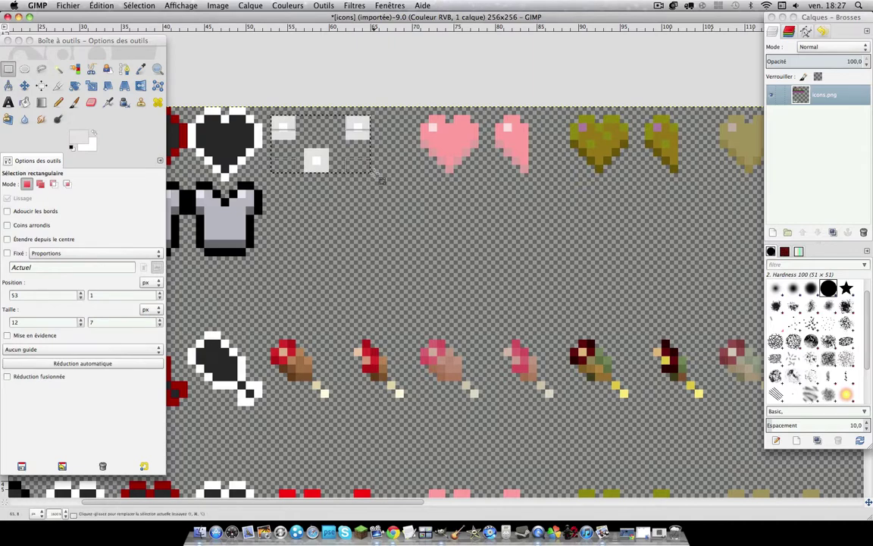
drag(361, 126, 372, 143)
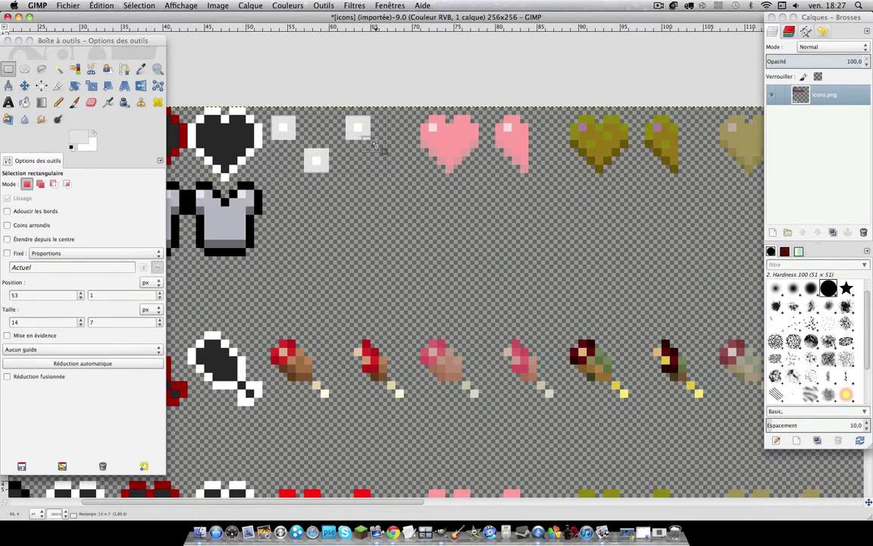
drag(374, 143, 393, 140)
key(ctrl+c)
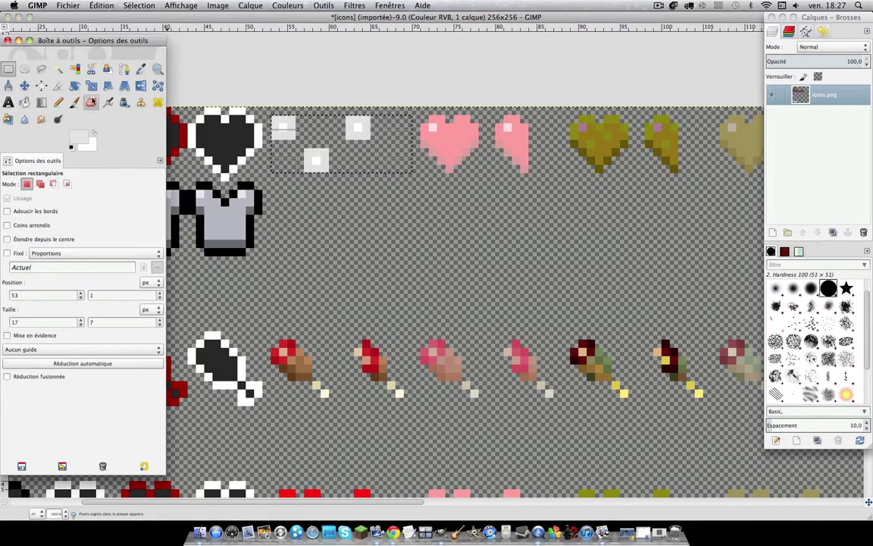
click(91, 102)
click(8, 69)
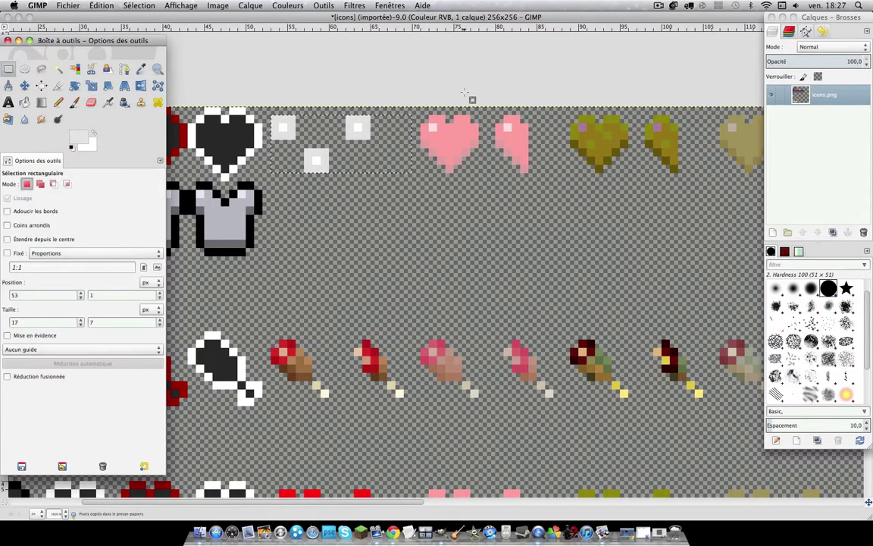
click(447, 121)
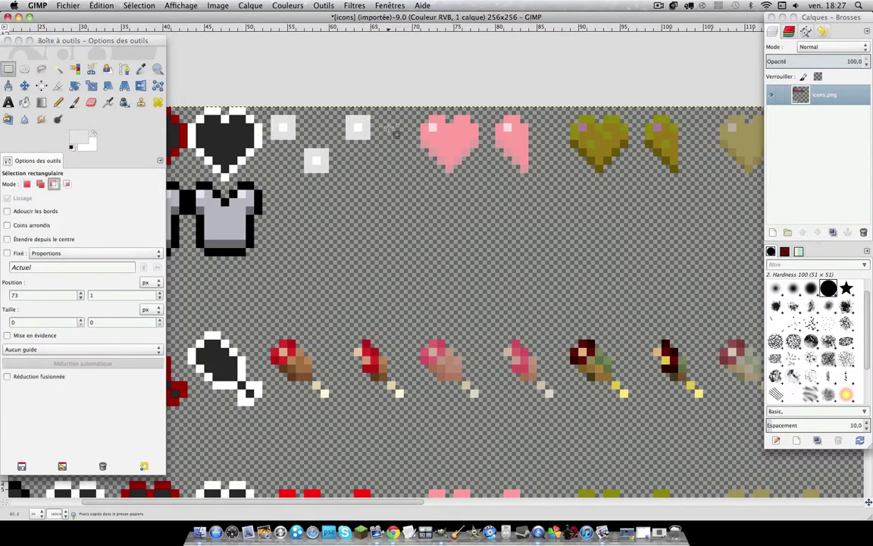
Step: Erase the two pink hearts with a size-60 eraser and paste the white squares there
drag(412, 115, 271, 173)
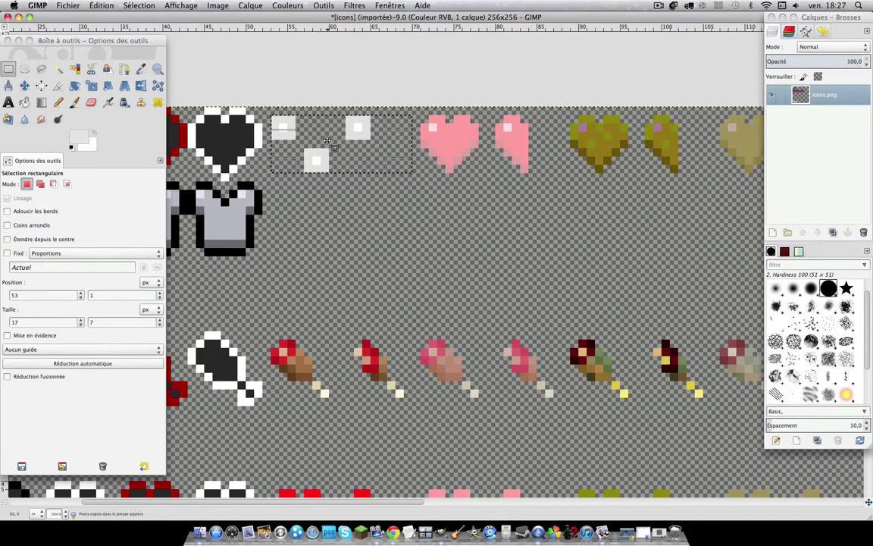
mouse_move(327, 141)
mouse_down()
mouse_move(459, 130)
mouse_move(465, 142)
mouse_up()
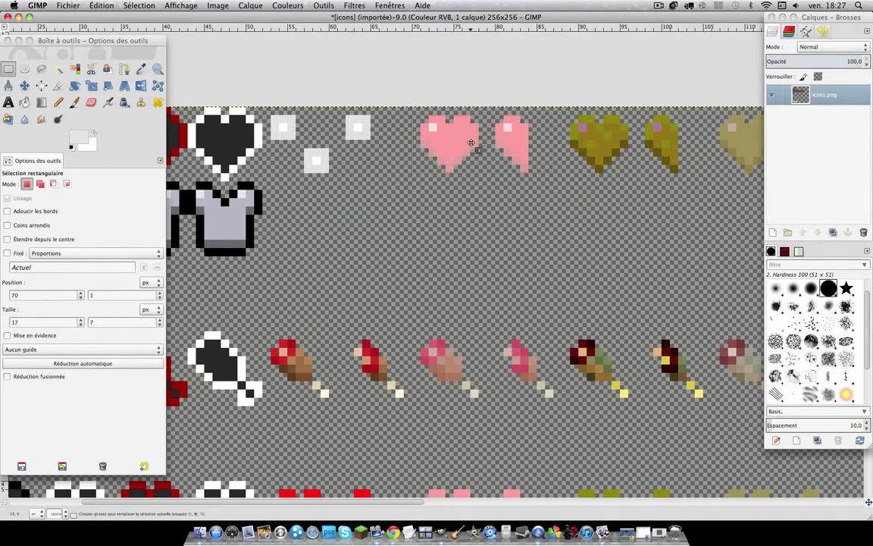
key(shift+e)
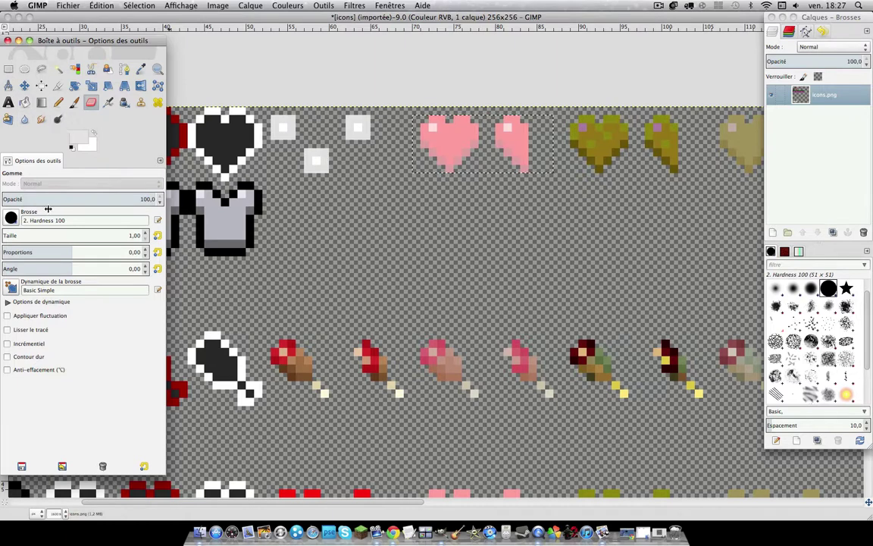
drag(46, 235, 143, 219)
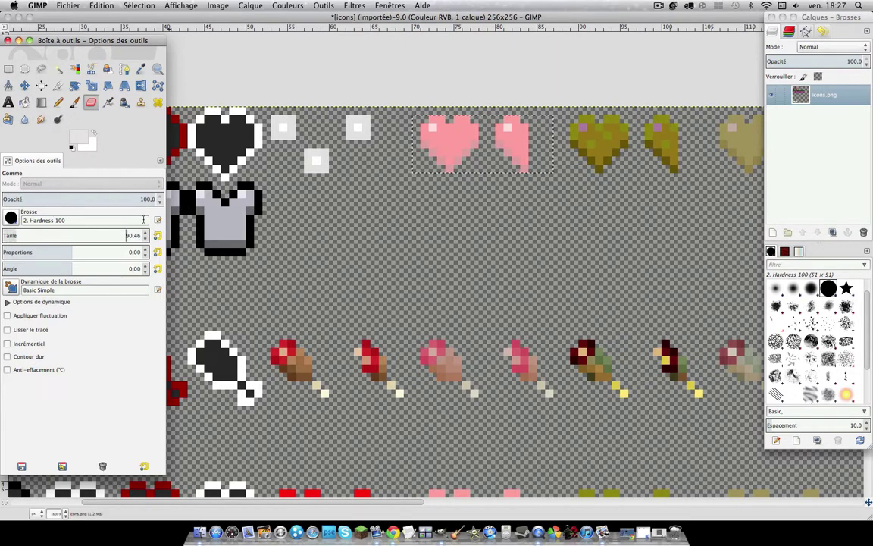
click(400, 136)
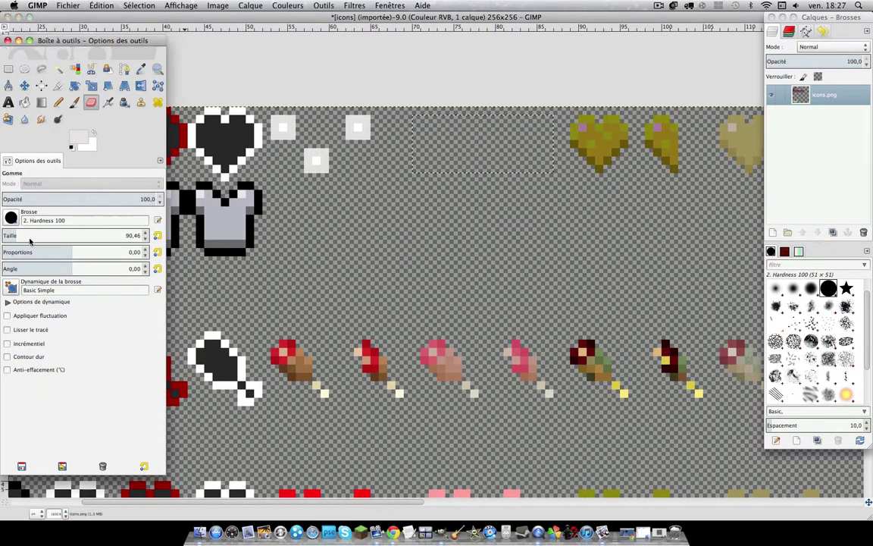
drag(90, 232, 6, 236)
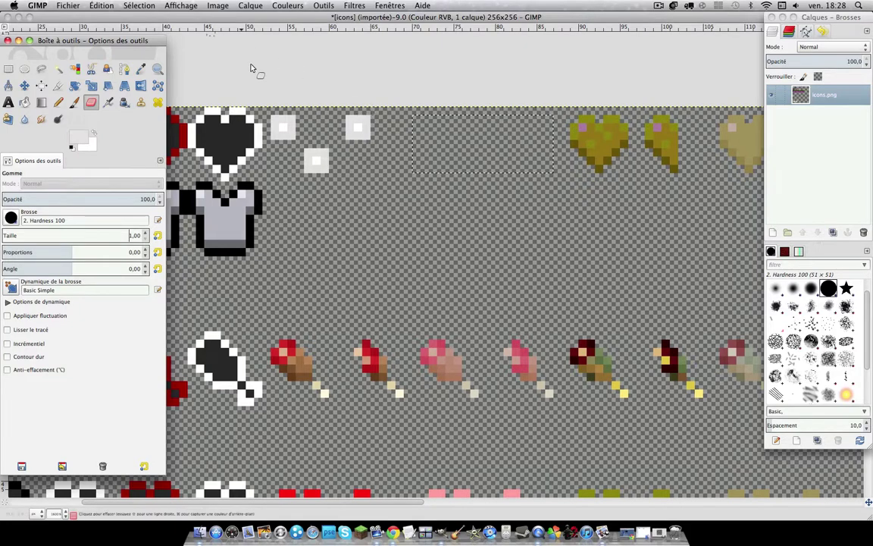
click(291, 78)
key(ctrl+v)
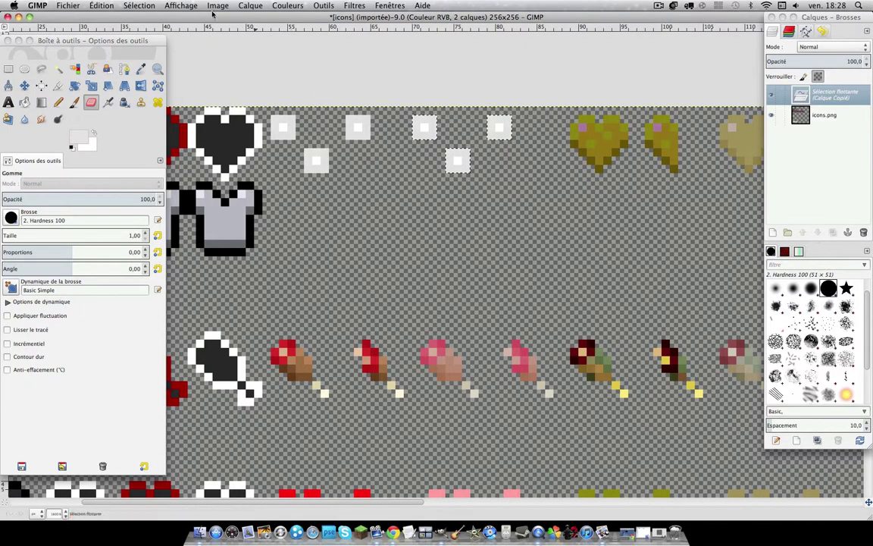
Step: Colourise the pasted squares with hue 0, saturation 100 and lightness −19
click(251, 5)
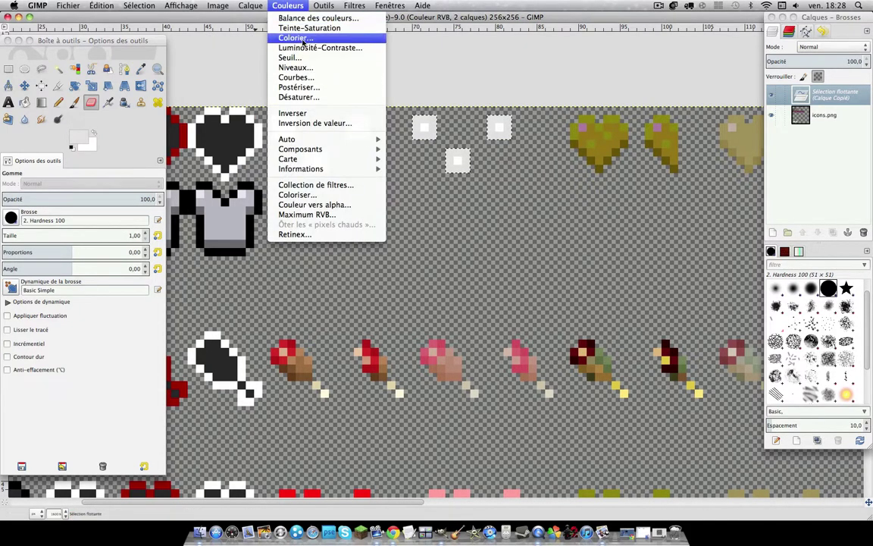
click(297, 195)
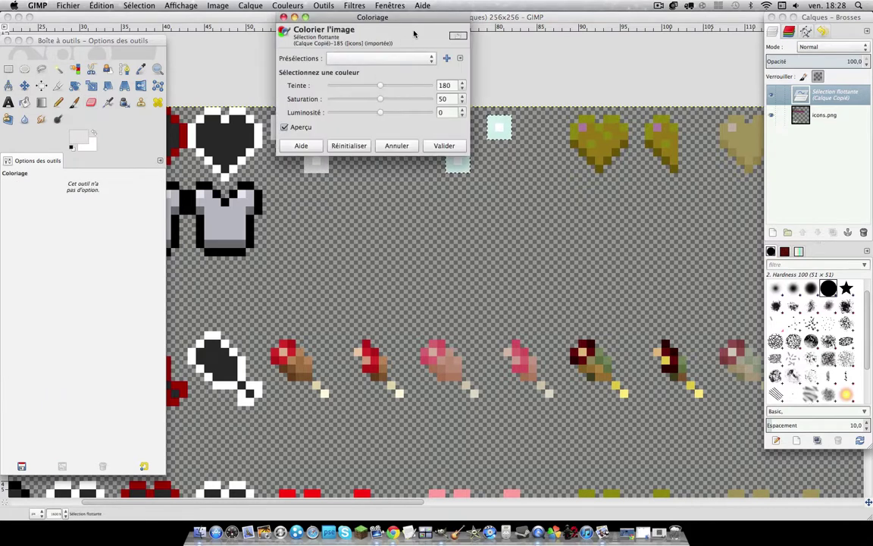
drag(414, 34, 361, 35)
click(309, 89)
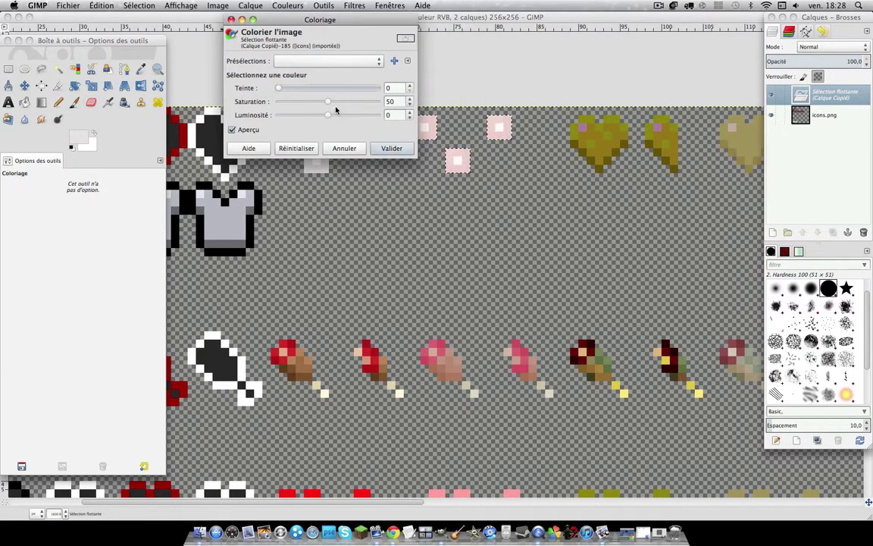
drag(328, 103, 317, 118)
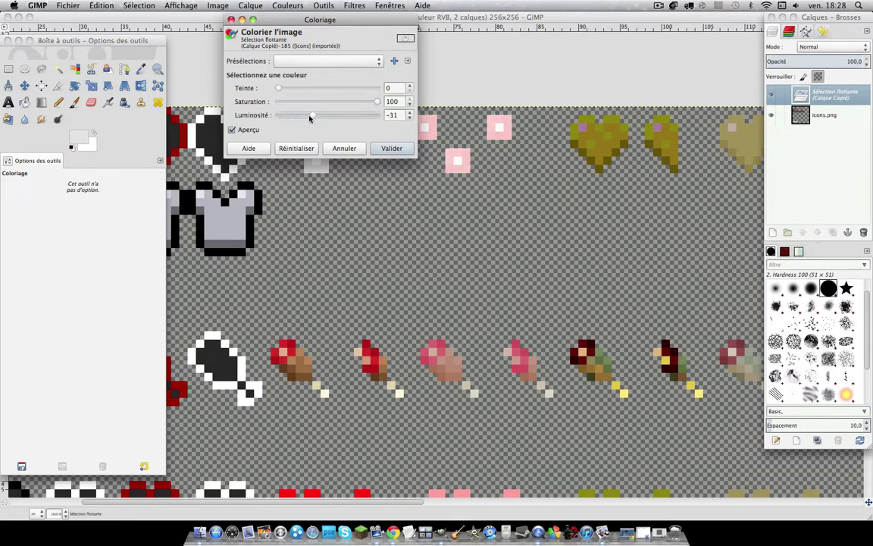
click(391, 148)
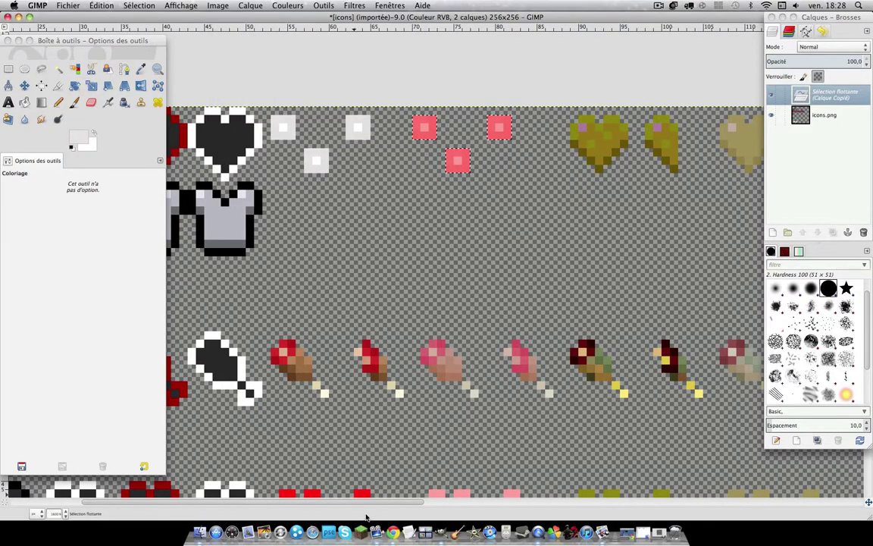
drag(373, 501, 400, 501)
Step: Anchor the pink squares, erase both olive hearts with a size-128 eraser, and paste the squares there
key(r)
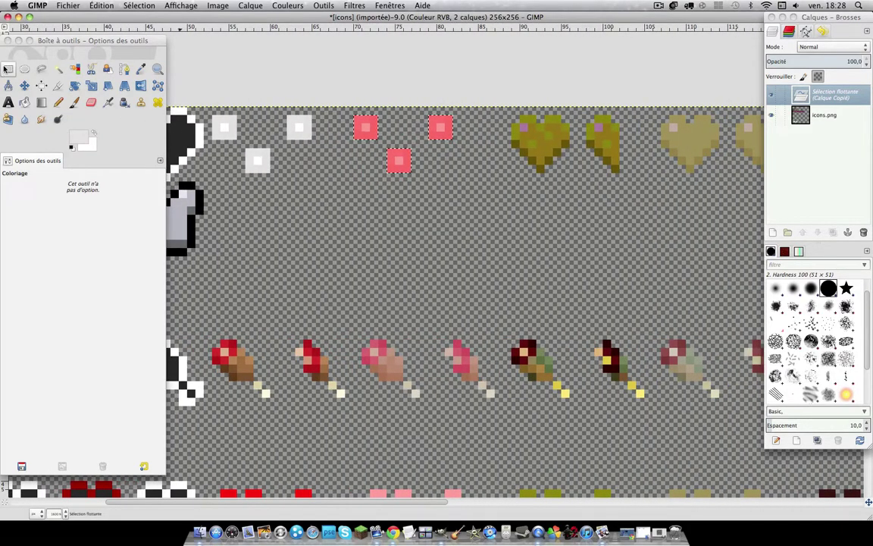
click(396, 135)
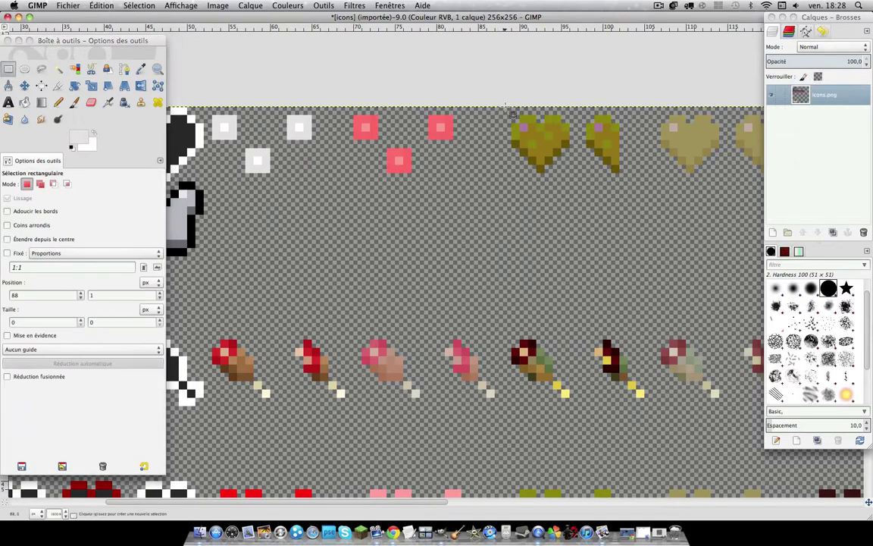
drag(505, 100, 639, 174)
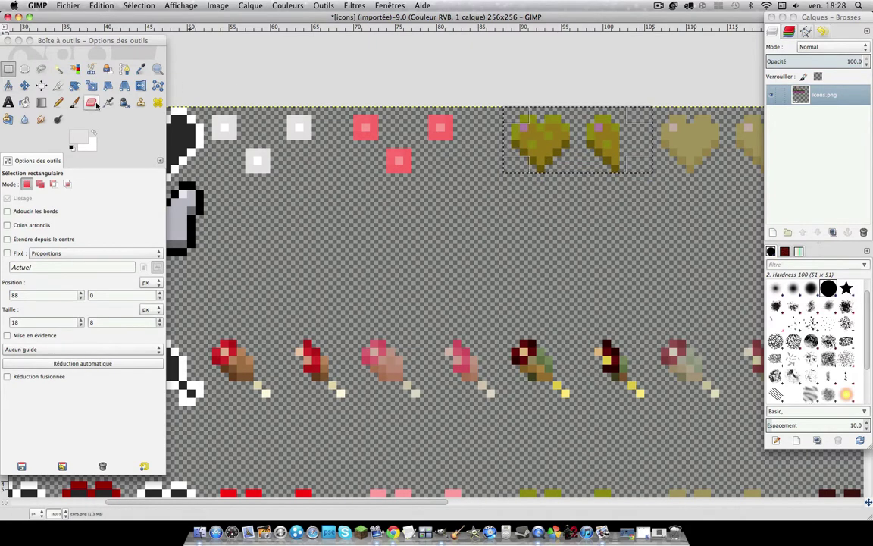
click(91, 102)
drag(32, 232, 20, 235)
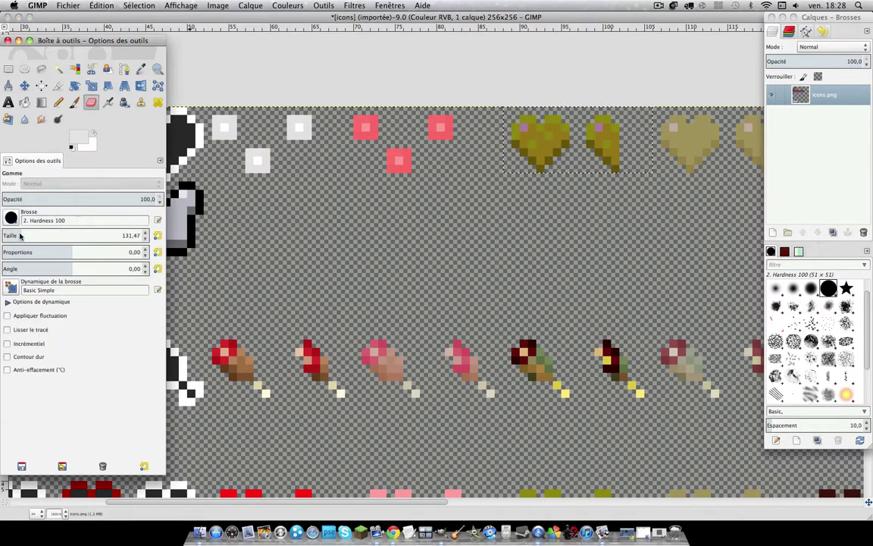
click(543, 135)
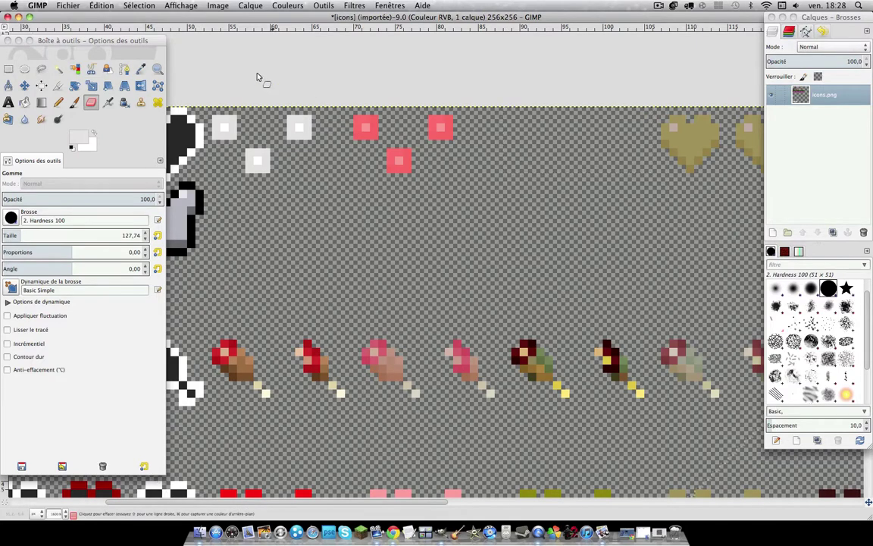
key(ctrl+v)
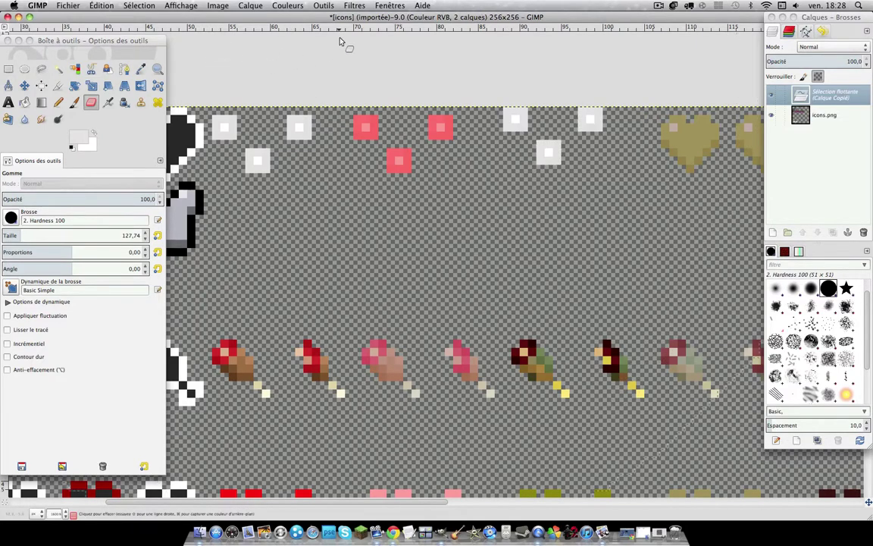
click(354, 6)
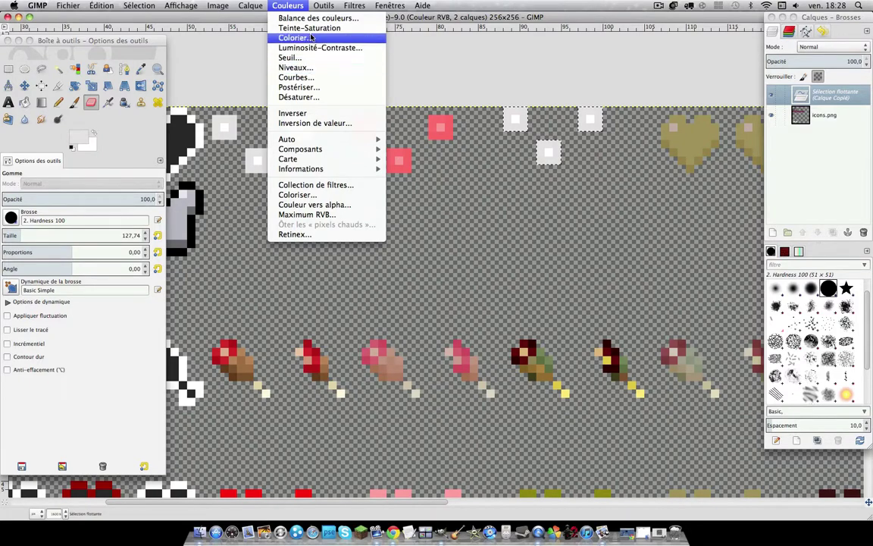
Step: Colourise the newest squares lime green, nudge them slightly down, and anchor them
click(310, 39)
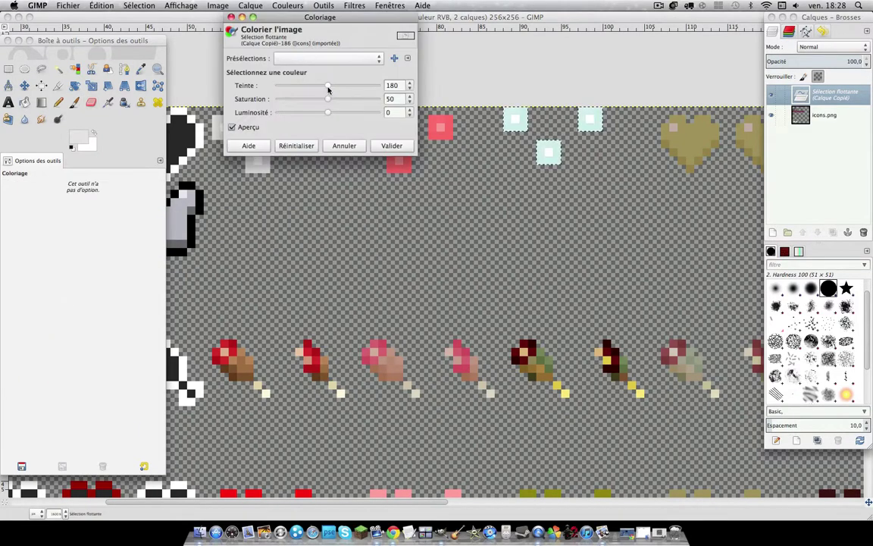
mouse_move(329, 89)
mouse_down()
mouse_move(305, 91)
mouse_move(379, 99)
mouse_move(301, 119)
mouse_up()
click(385, 147)
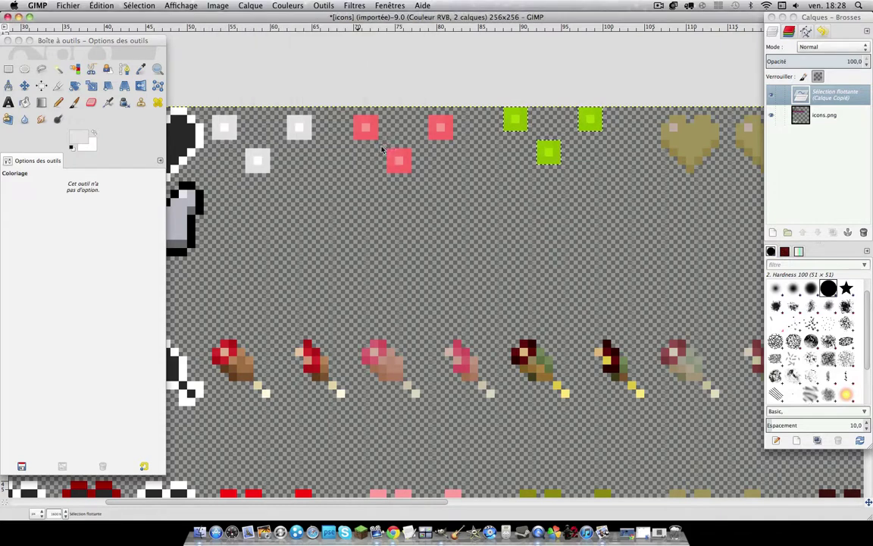
click(8, 69)
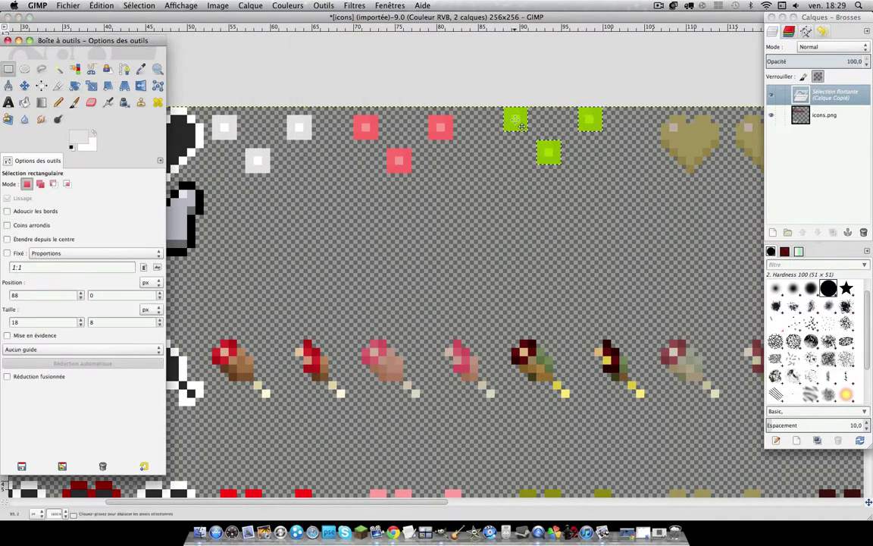
click(514, 123)
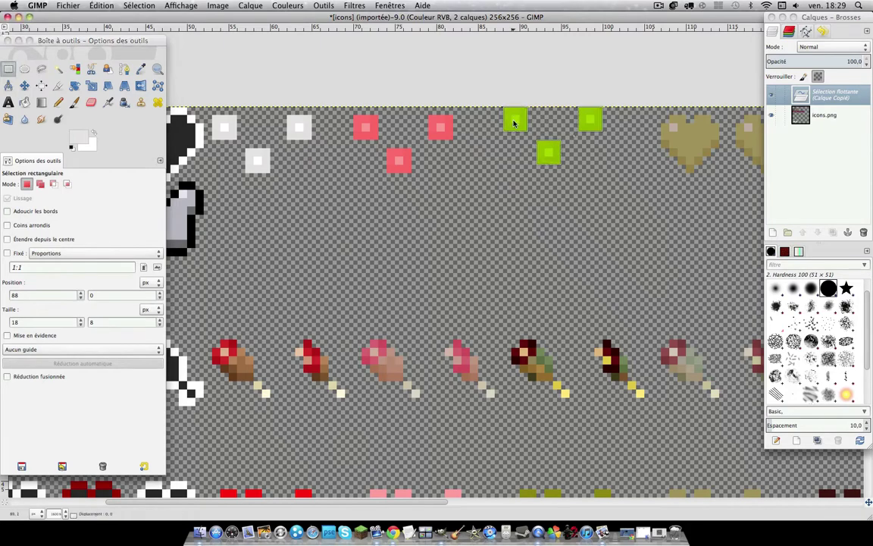
drag(514, 122, 514, 130)
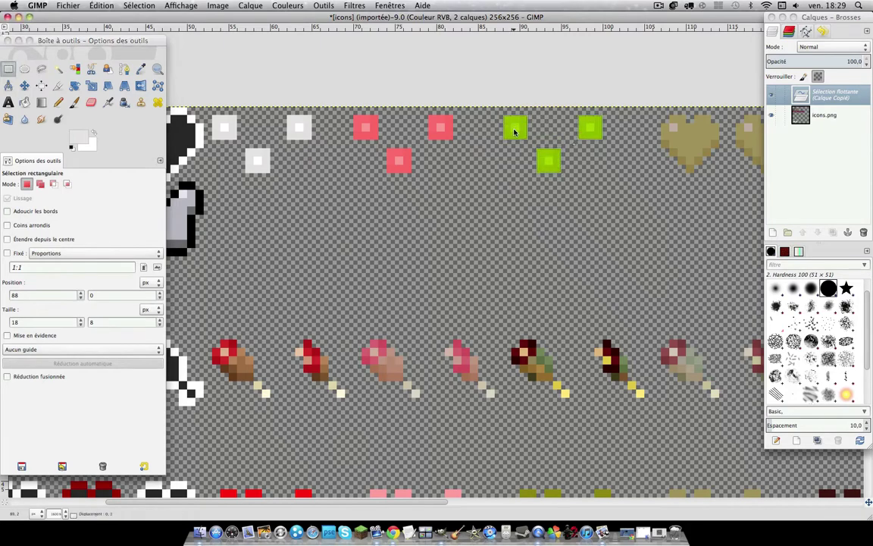
click(555, 129)
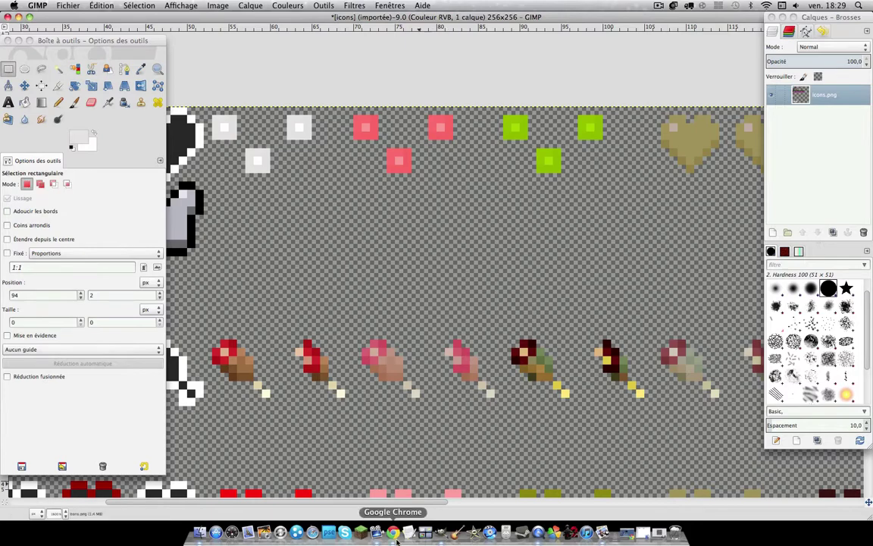
mouse_move(425, 503)
mouse_down()
mouse_move(503, 503)
mouse_move(397, 483)
mouse_move(246, 486)
mouse_up()
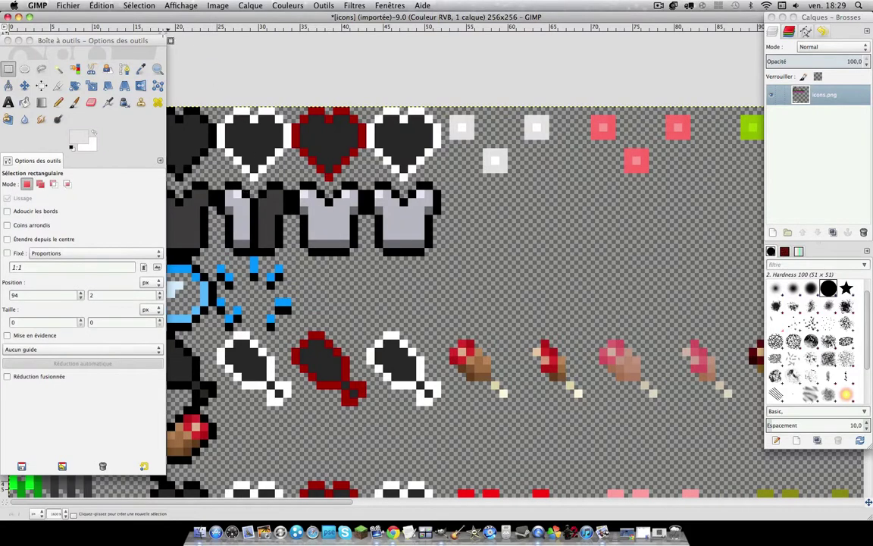
Step: Move the toolbox aside and erase the two light-grey shirt icons in the second row
drag(130, 41, 722, 143)
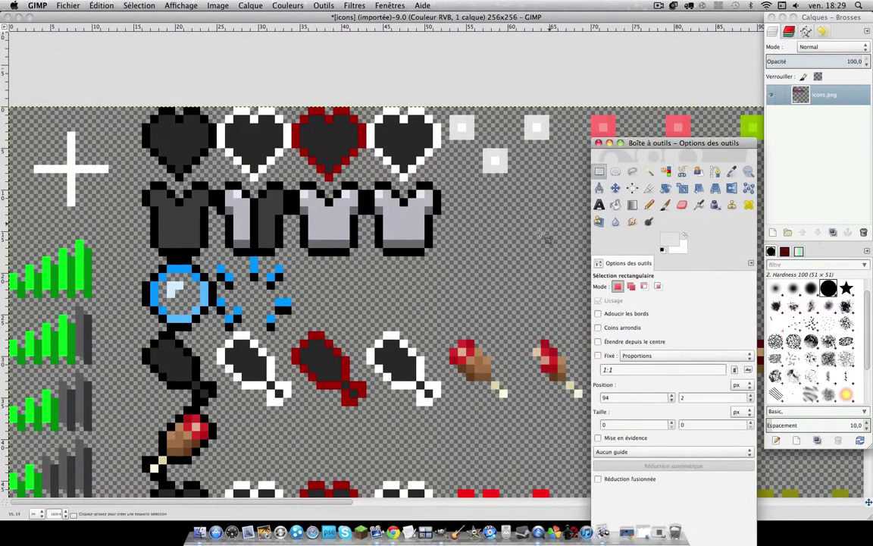
drag(438, 254, 300, 184)
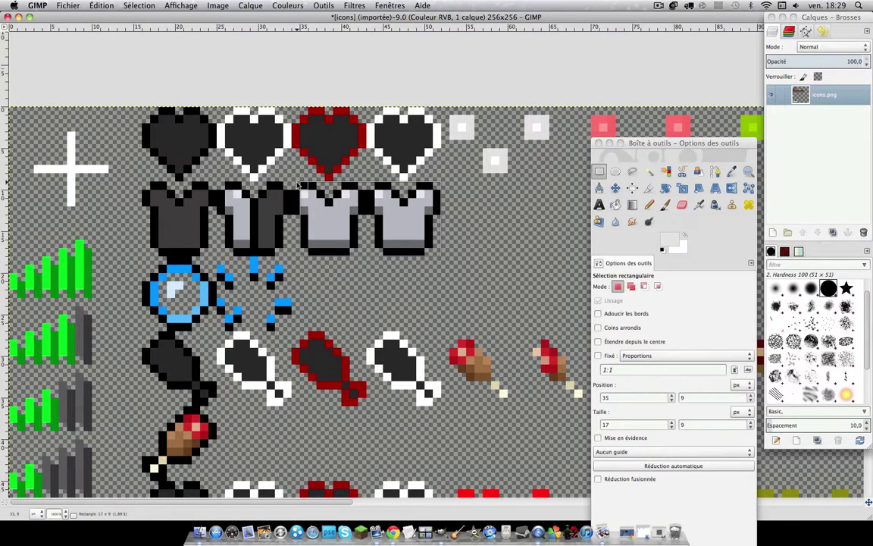
mouse_move(300, 184)
mouse_down()
mouse_move(280, 175)
mouse_move(294, 185)
mouse_up()
key(Return)
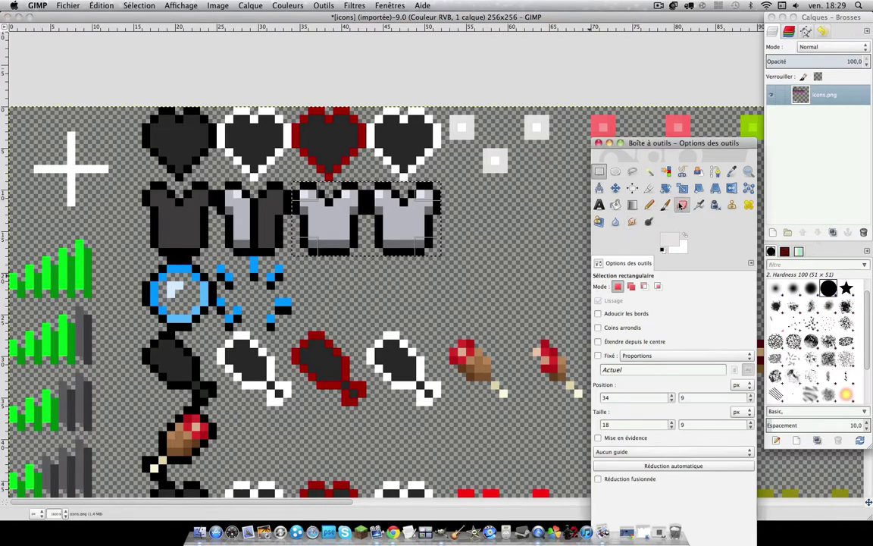
click(682, 205)
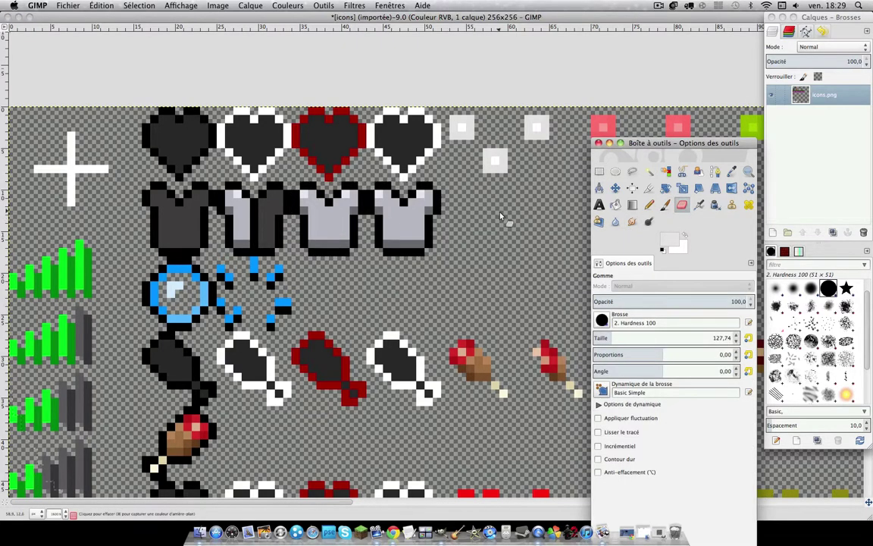
click(372, 195)
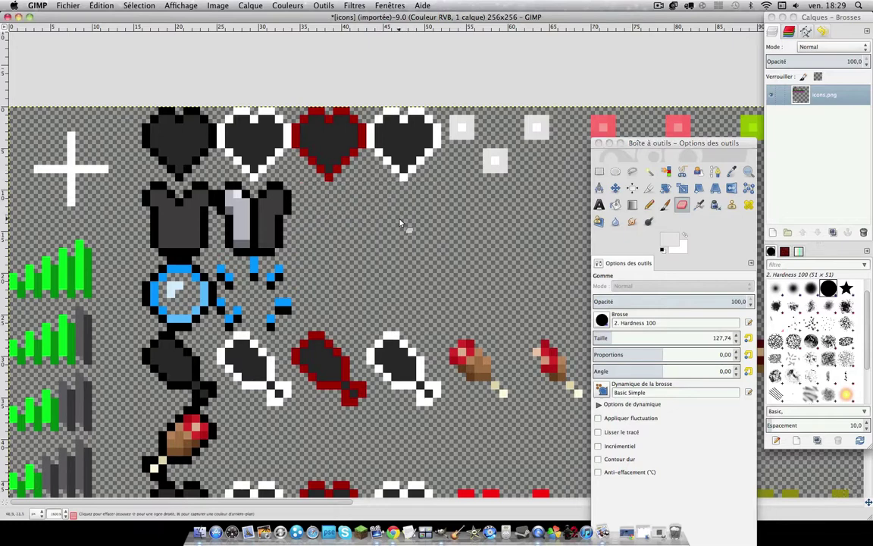
click(649, 205)
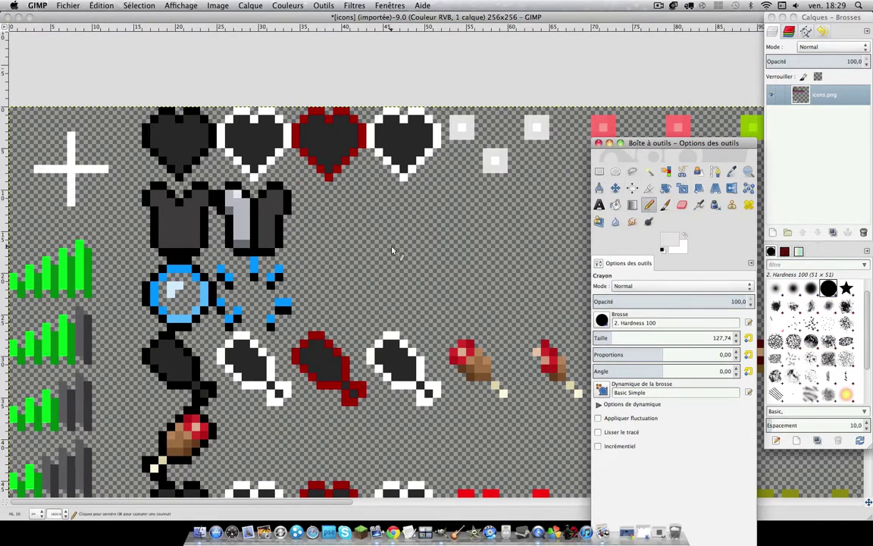
Step: With a 1-pixel pencil, draw the bar's light-grey lines and a white end pixel
key(ctrl+shift+a)
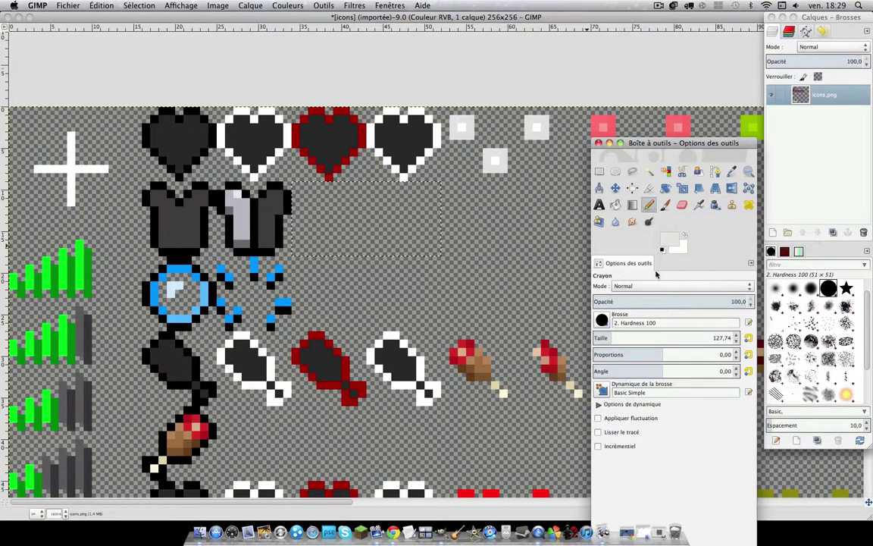
click(667, 244)
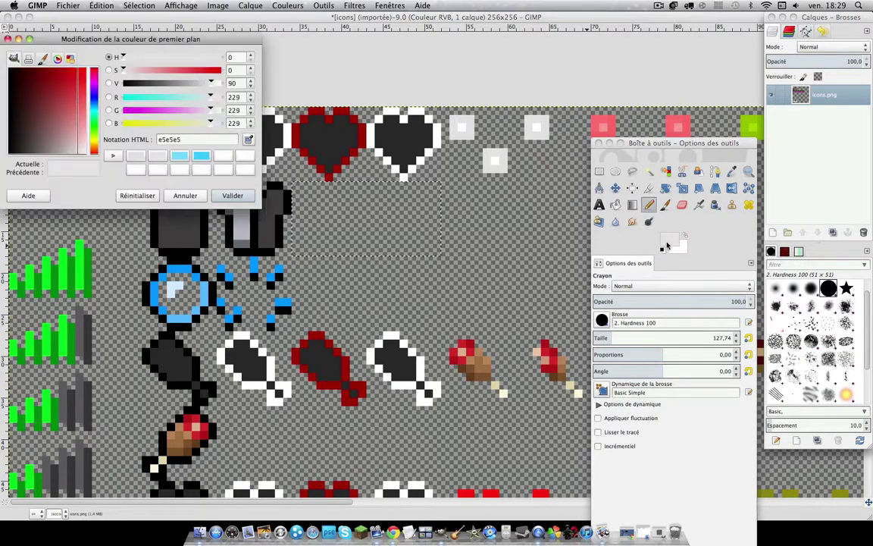
click(185, 196)
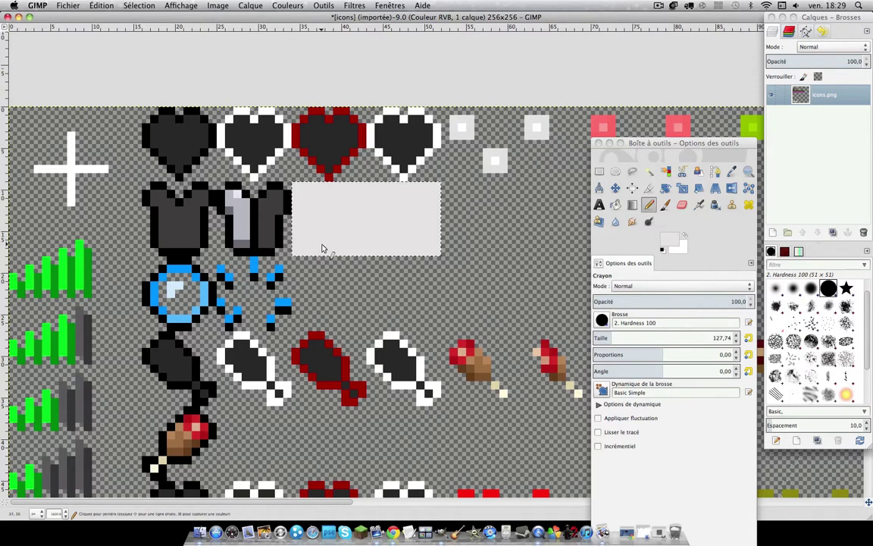
drag(628, 332, 452, 302)
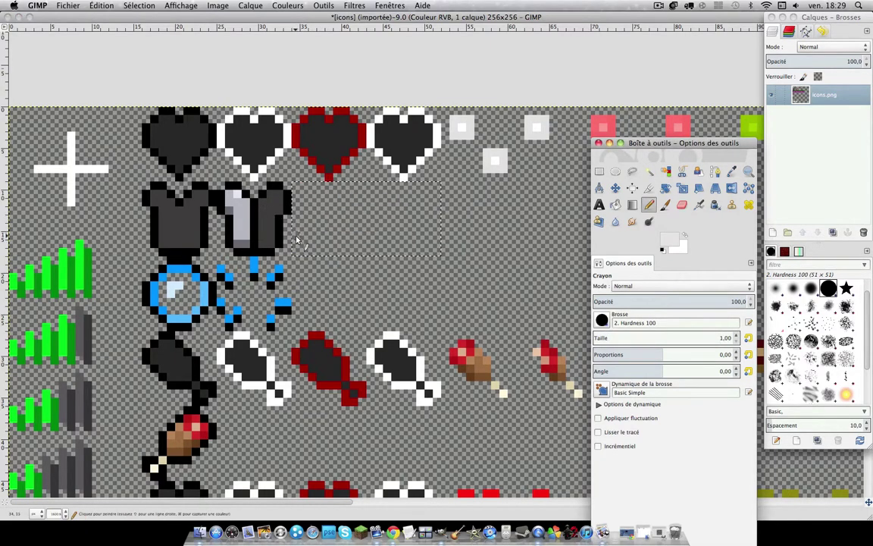
drag(297, 240, 352, 240)
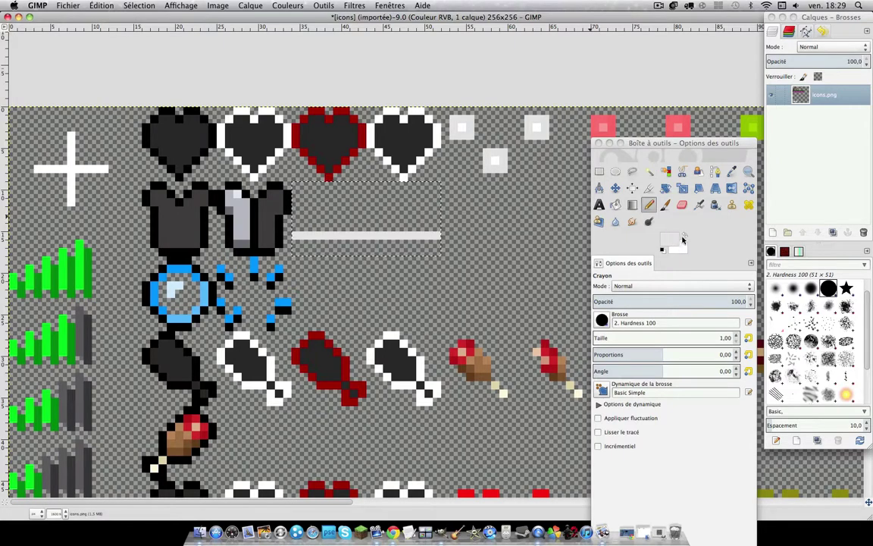
click(685, 237)
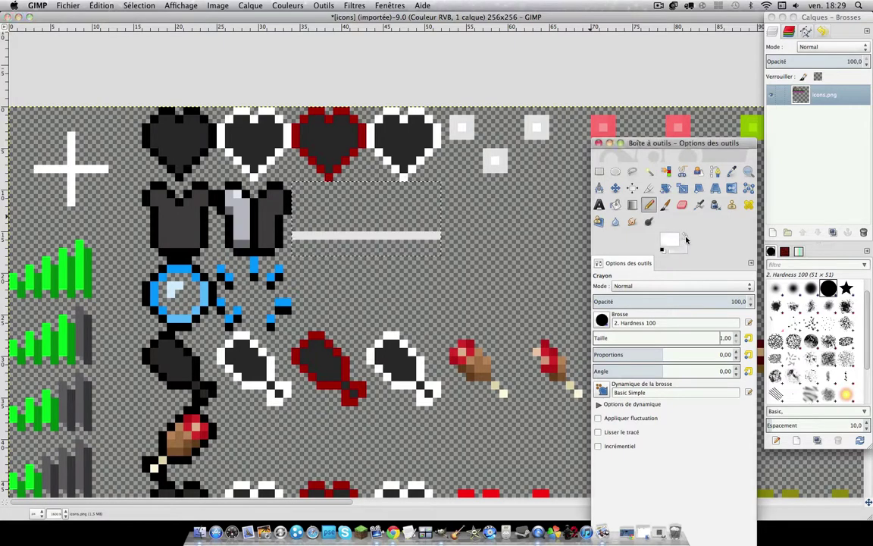
click(436, 227)
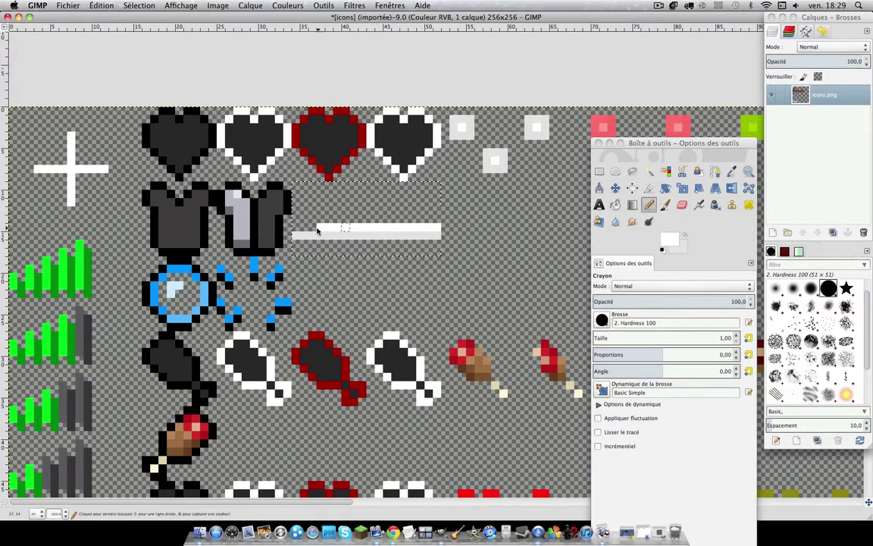
click(668, 239)
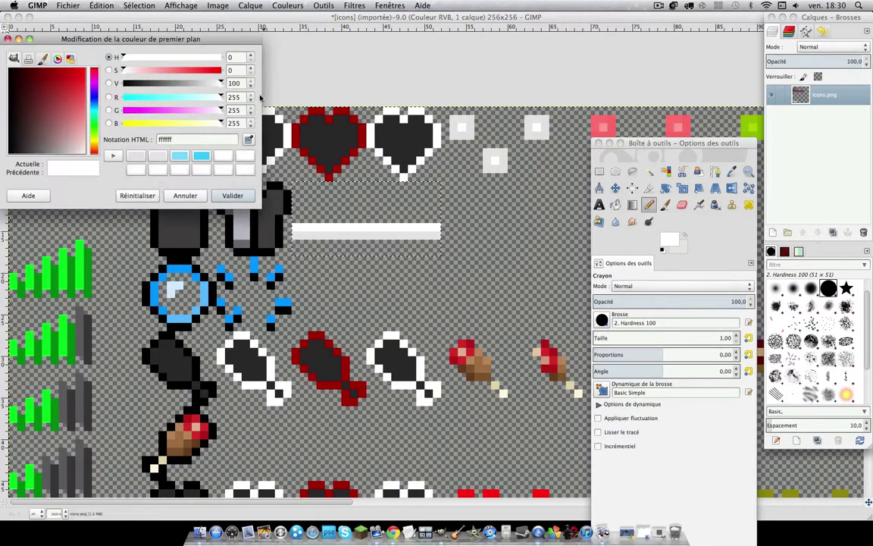
drag(220, 84, 205, 84)
click(224, 195)
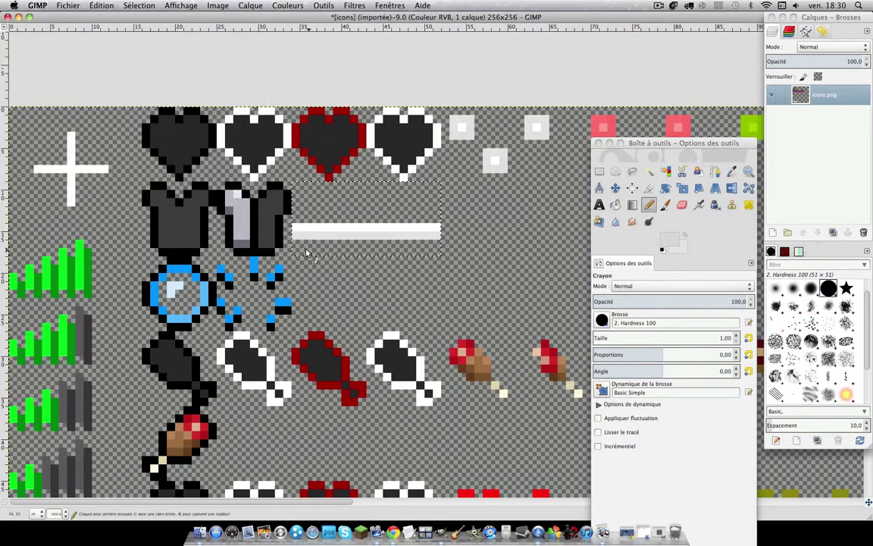
mouse_move(297, 242)
mouse_down()
mouse_move(436, 243)
mouse_move(292, 248)
mouse_up()
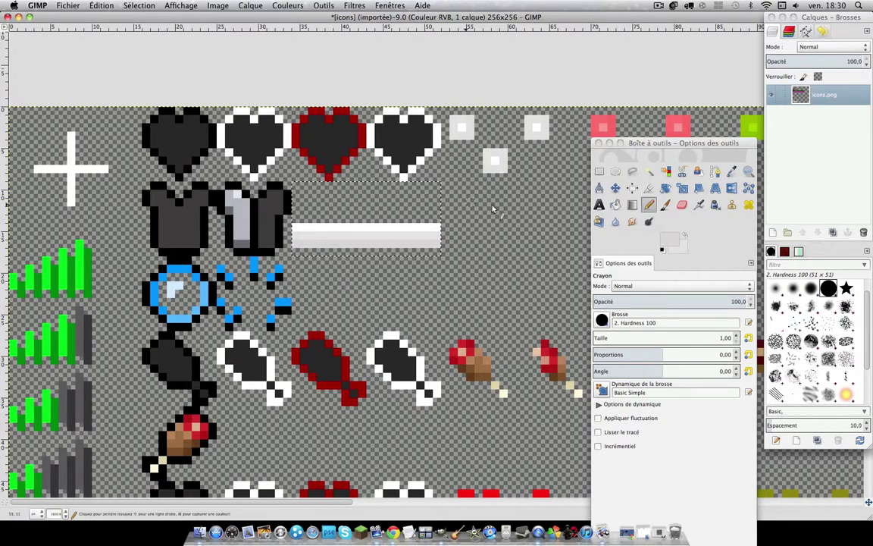
Step: Draw a straight red stripe across the bar
click(667, 240)
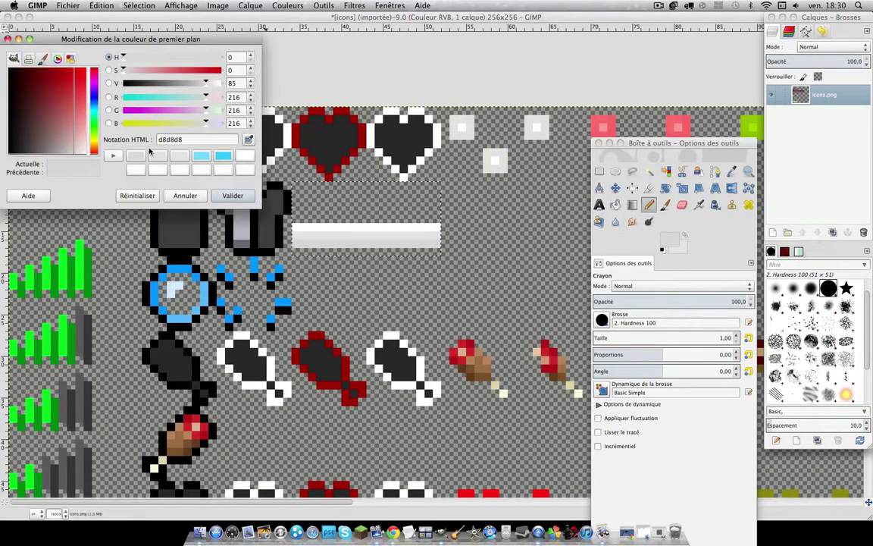
click(73, 68)
click(233, 195)
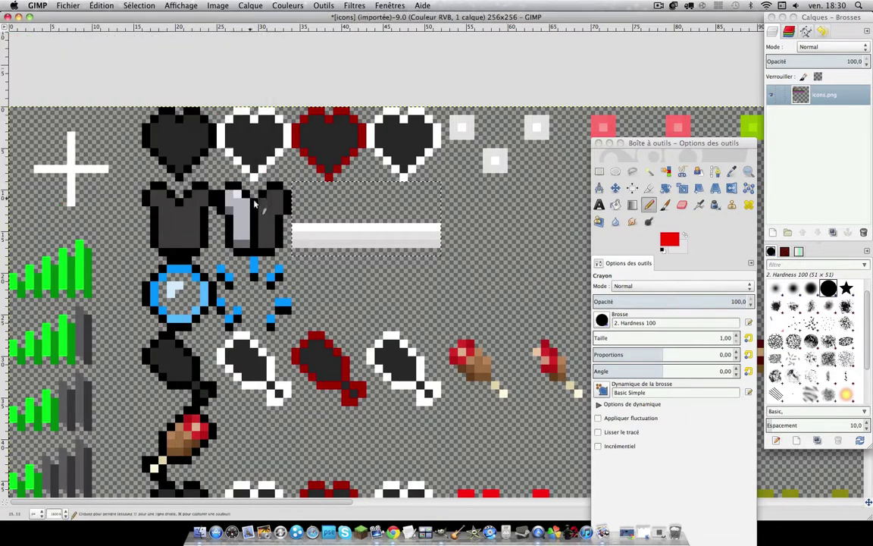
drag(294, 219, 406, 214)
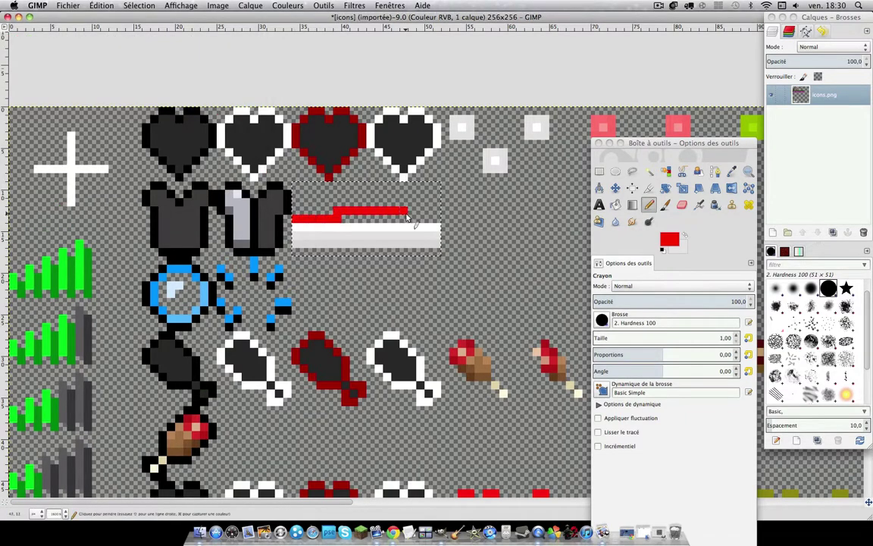
key(ctrl+z)
drag(292, 219, 430, 222)
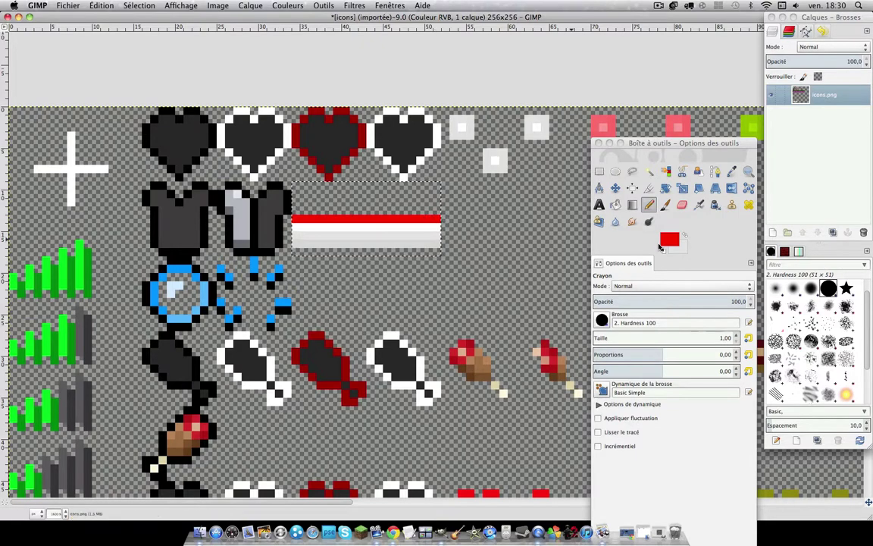
Step: Add a white highlight line above the red stripe
click(669, 240)
drag(61, 132, 10, 69)
click(229, 197)
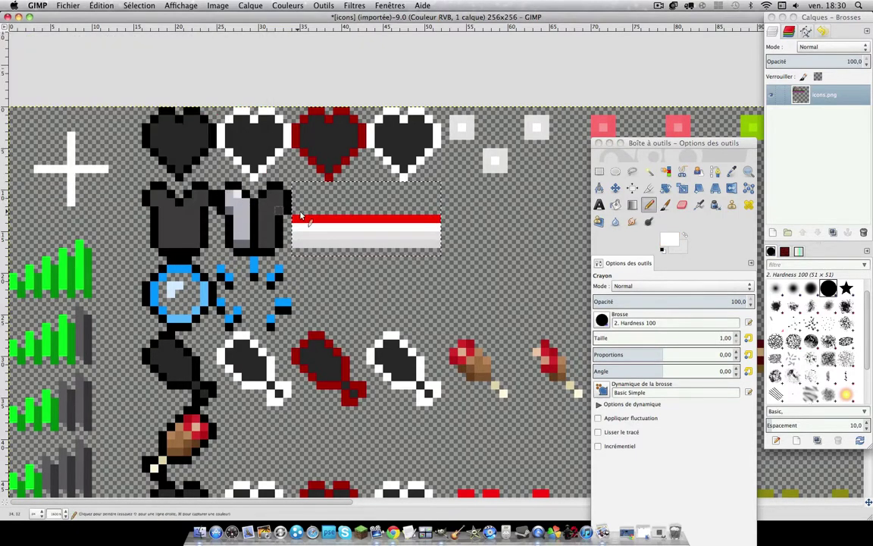
drag(299, 214, 432, 214)
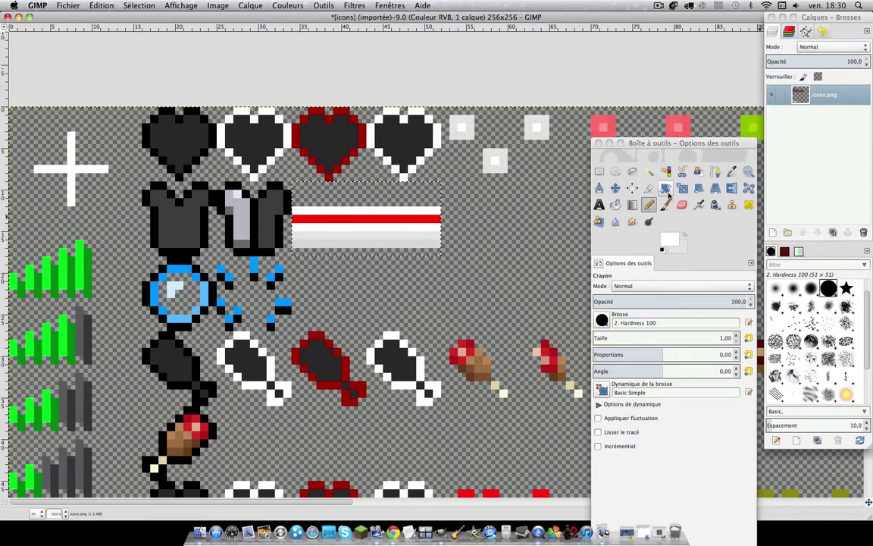
Step: Move the selection over the dark armour icons and erase them
click(598, 172)
click(320, 222)
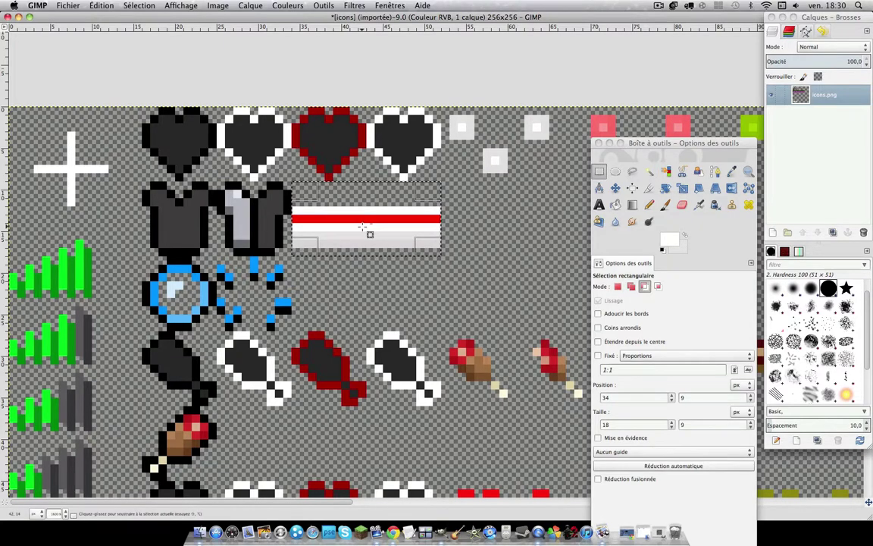
drag(362, 227, 218, 228)
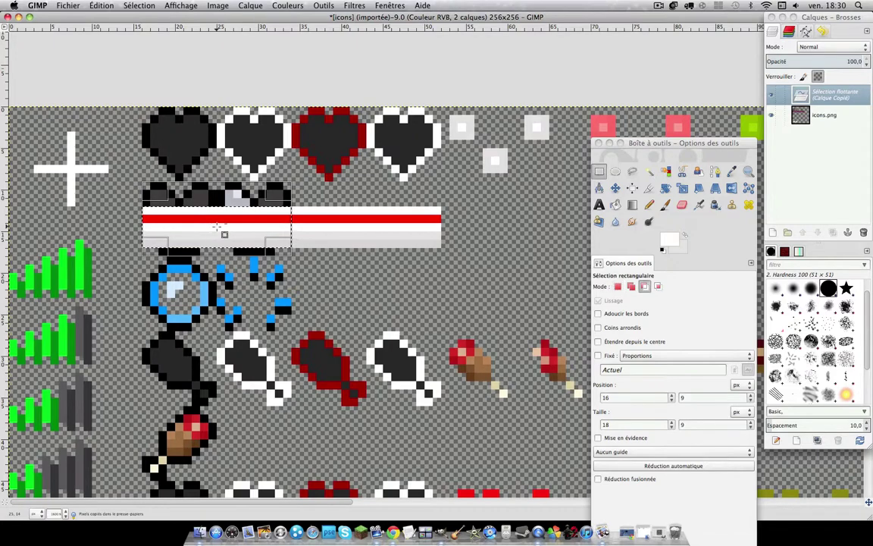
key(ctrl+z)
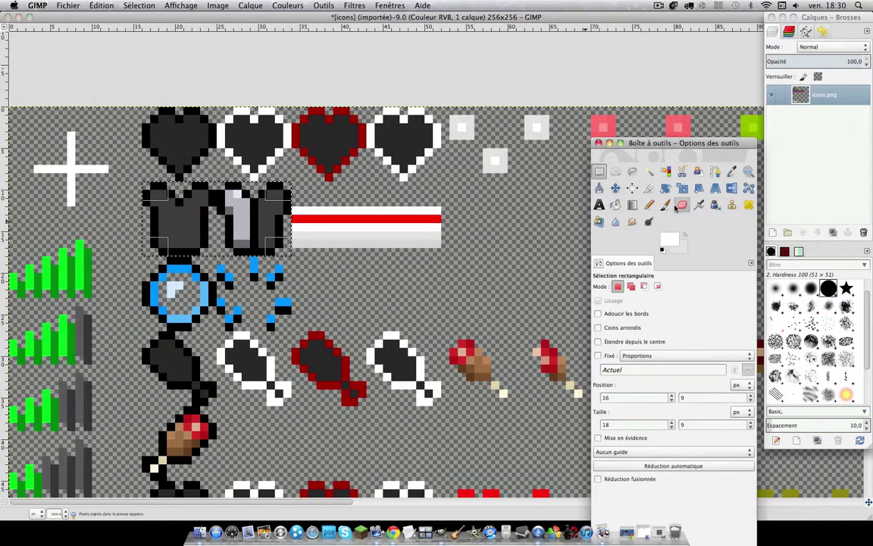
click(678, 206)
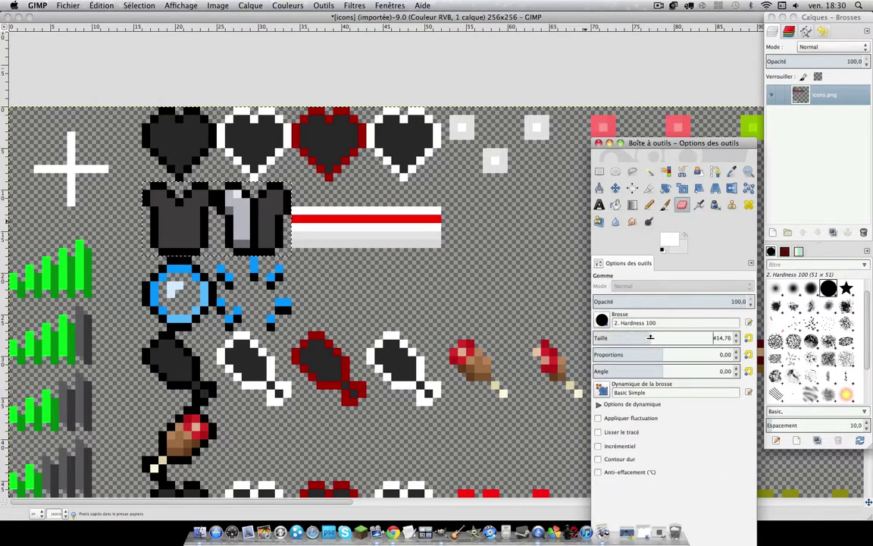
click(373, 189)
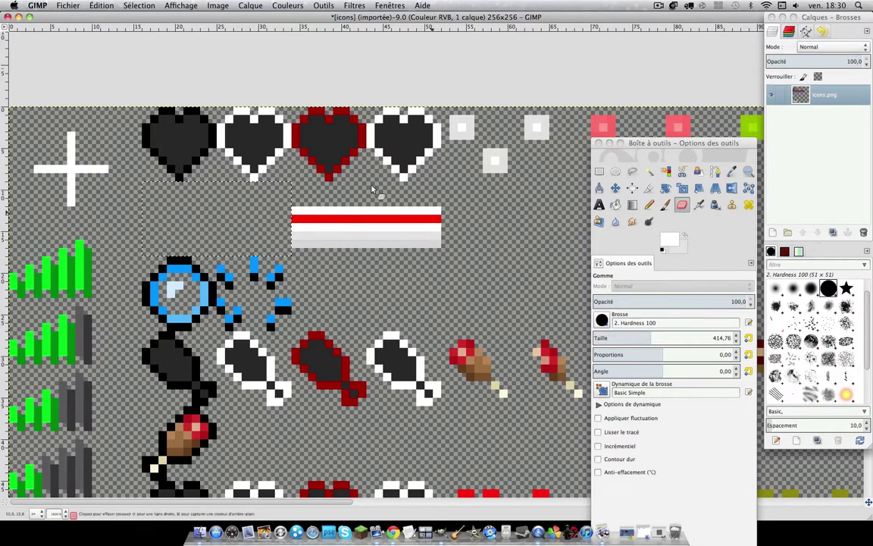
Step: Paste the copied bar piece into the cleared area, nudge it up one pixel, and anchor it
key(ctrl+v)
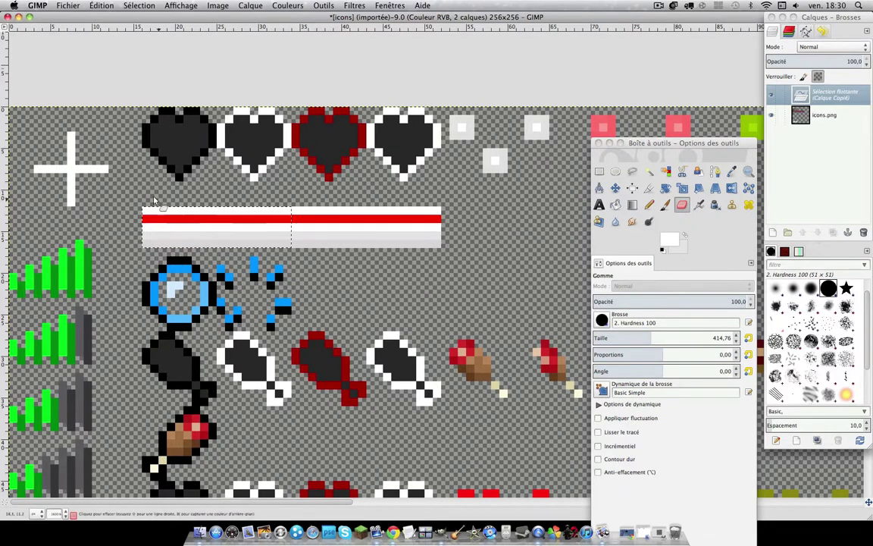
key(r)
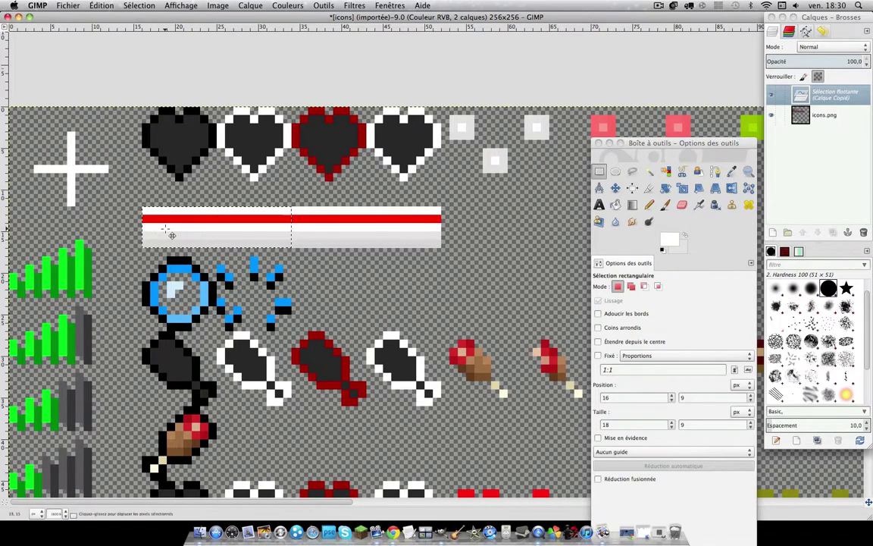
drag(222, 230, 227, 221)
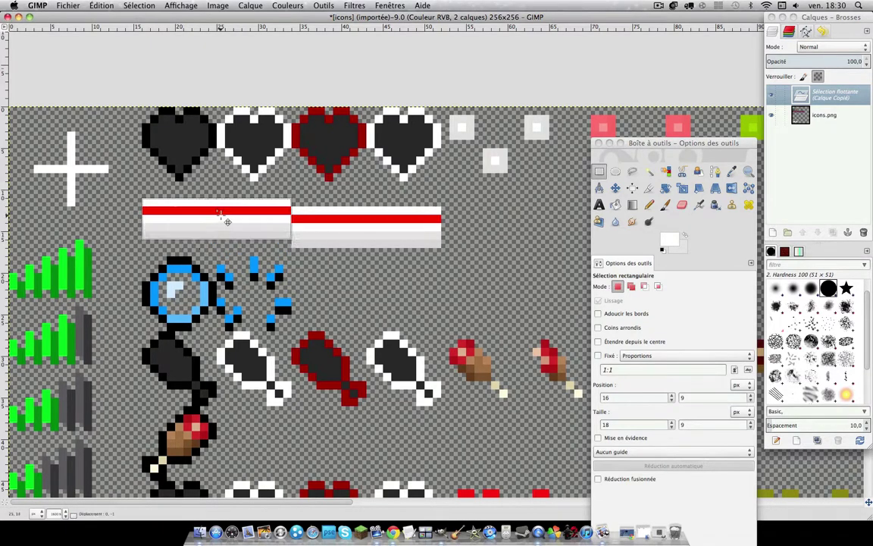
click(291, 247)
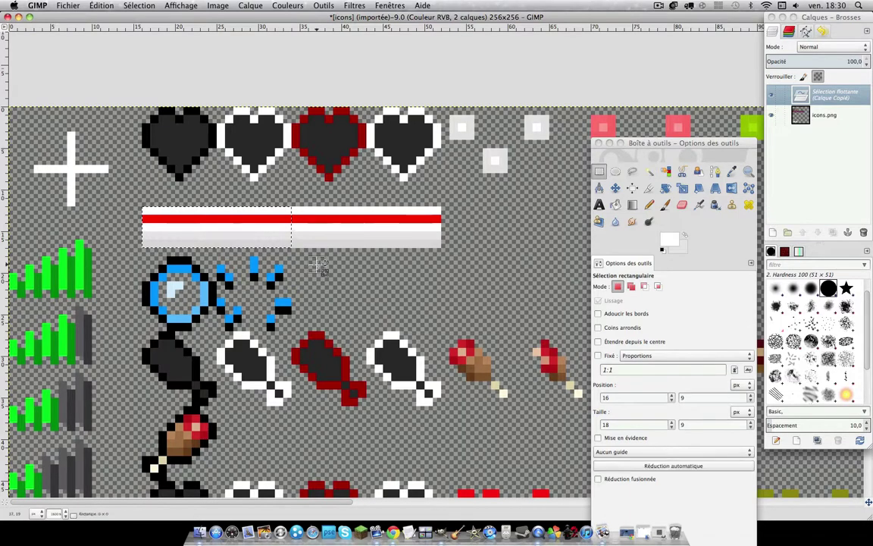
drag(292, 246, 142, 206)
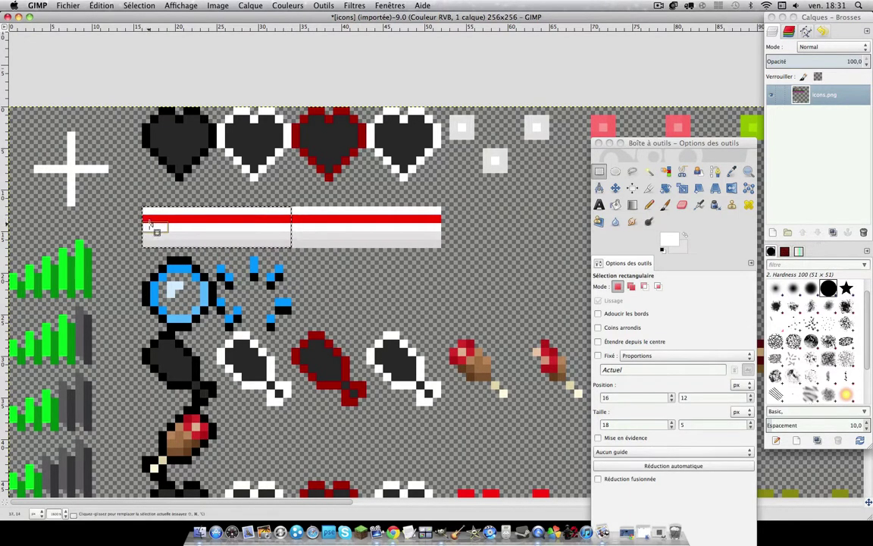
Step: Set the pencil to grey at 1 pixel and start greying the bar's red stripe
drag(151, 223, 226, 226)
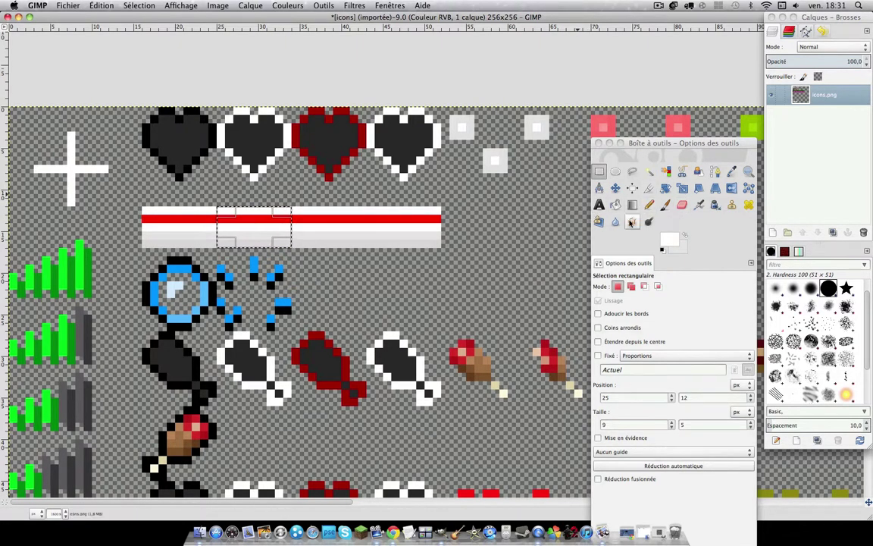
click(668, 239)
drag(170, 79, 161, 84)
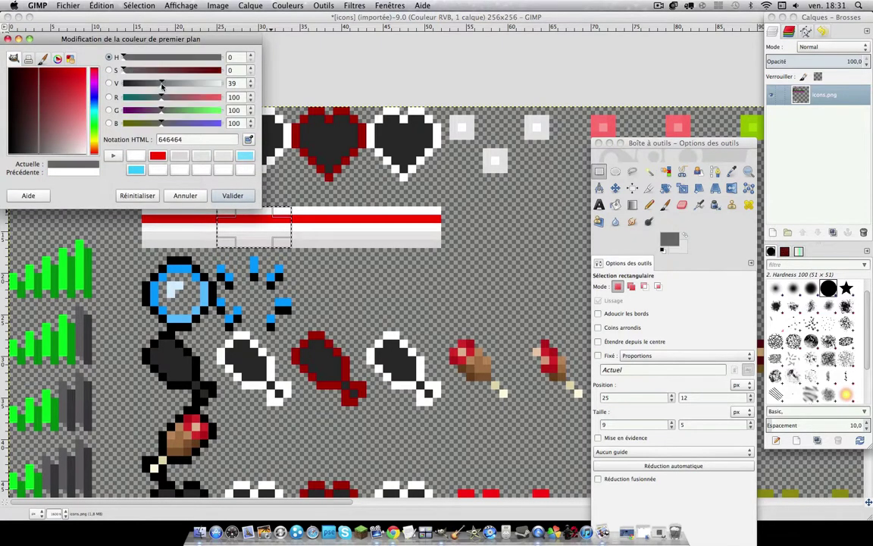
click(233, 196)
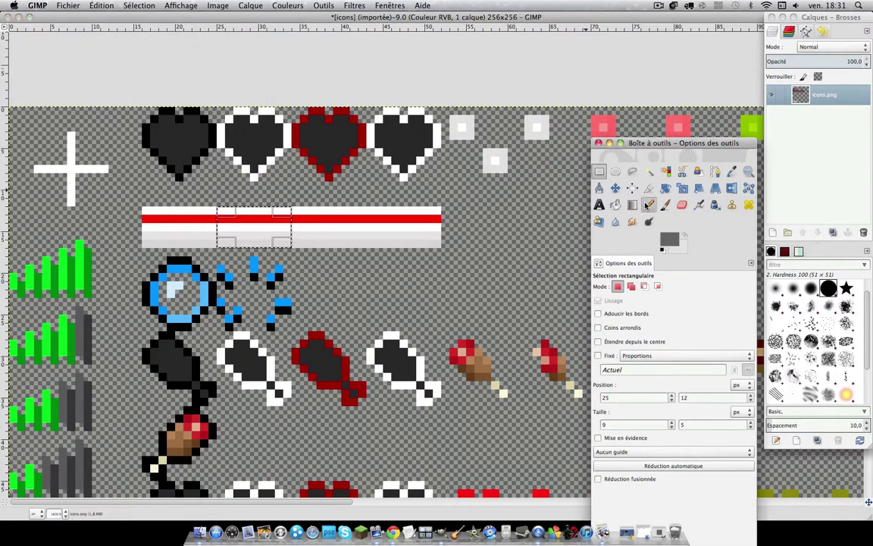
click(649, 205)
click(236, 221)
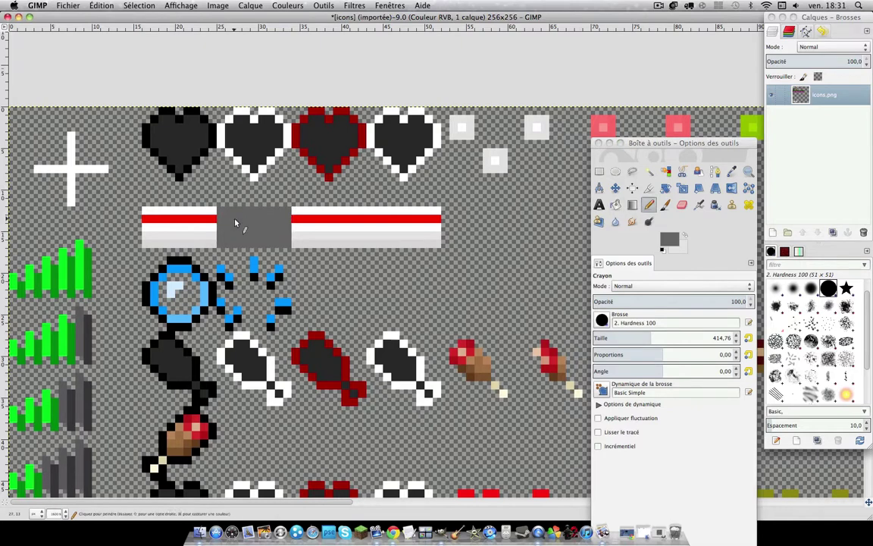
key(ctrl+z)
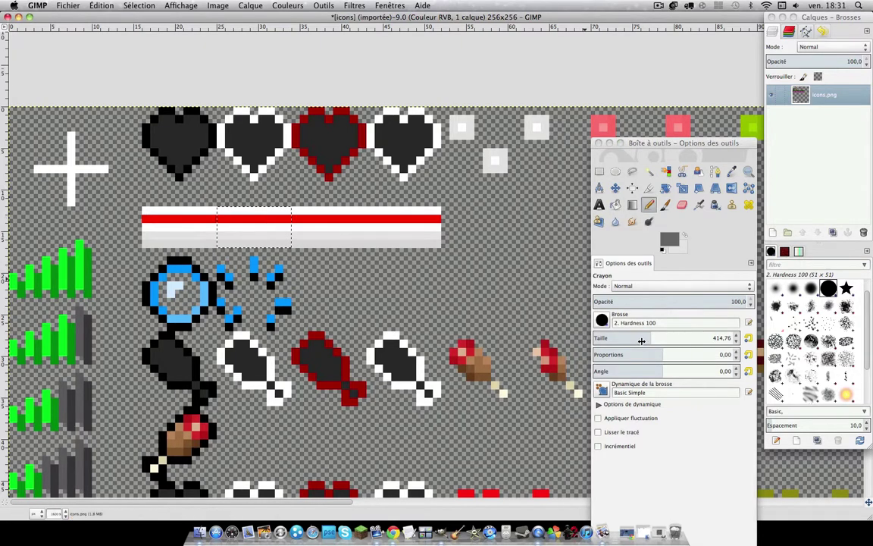
drag(667, 337, 36, 264)
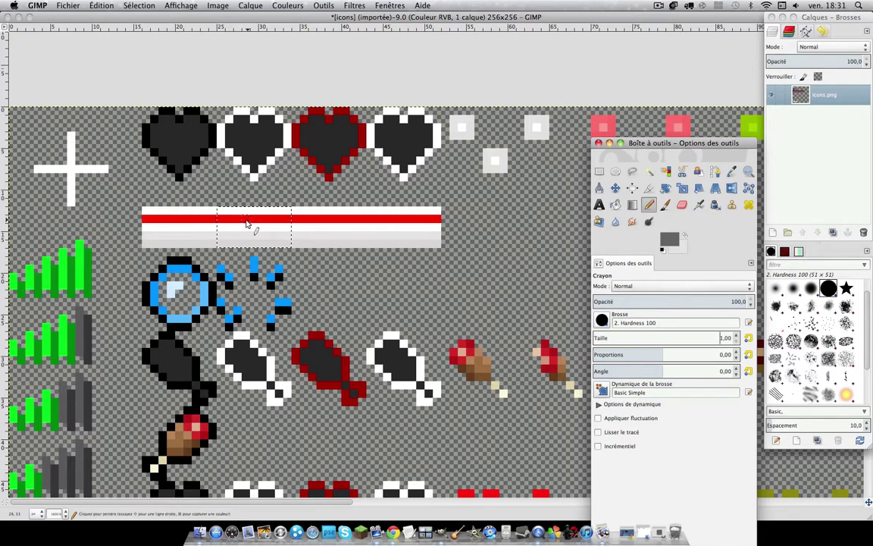
drag(245, 222, 231, 222)
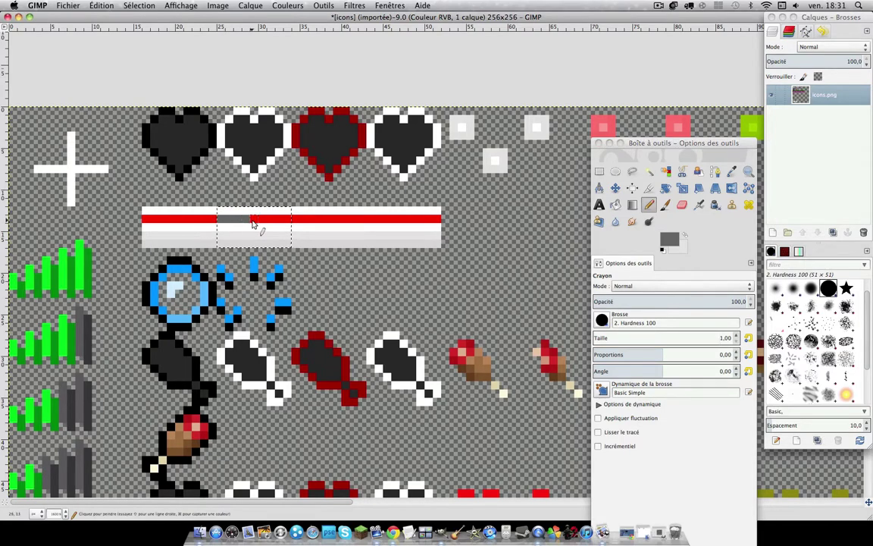
click(256, 222)
key(ctrl+z)
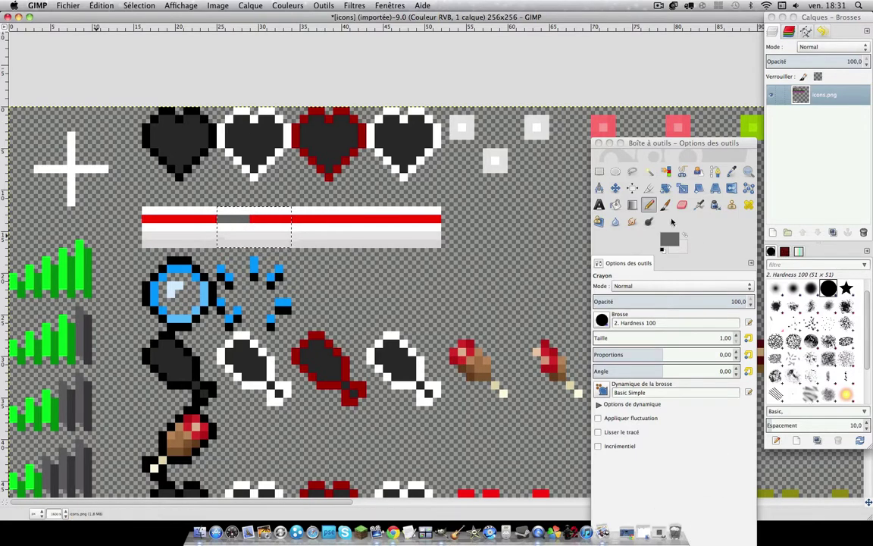
Step: Paint the red left section of the bar grey, then zoom out to the whole image
click(602, 174)
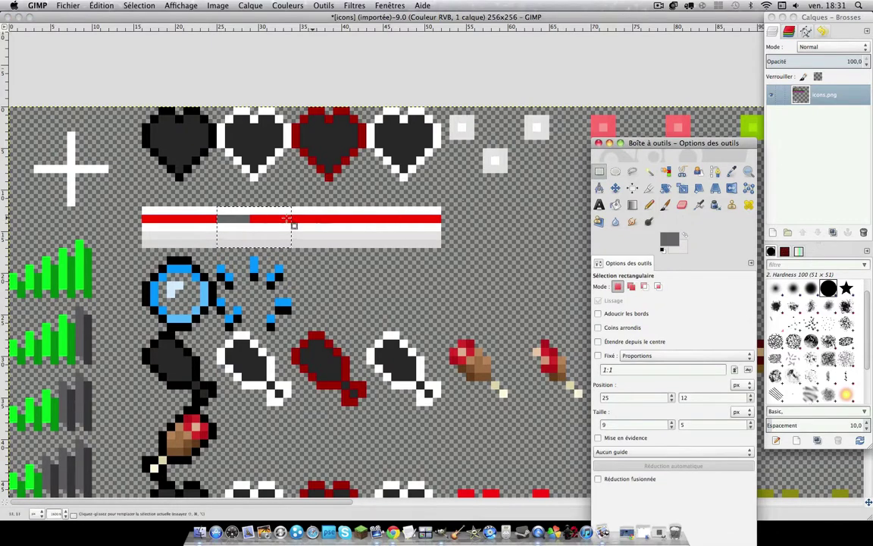
mouse_move(255, 227)
mouse_down()
mouse_move(173, 225)
mouse_move(189, 230)
mouse_up()
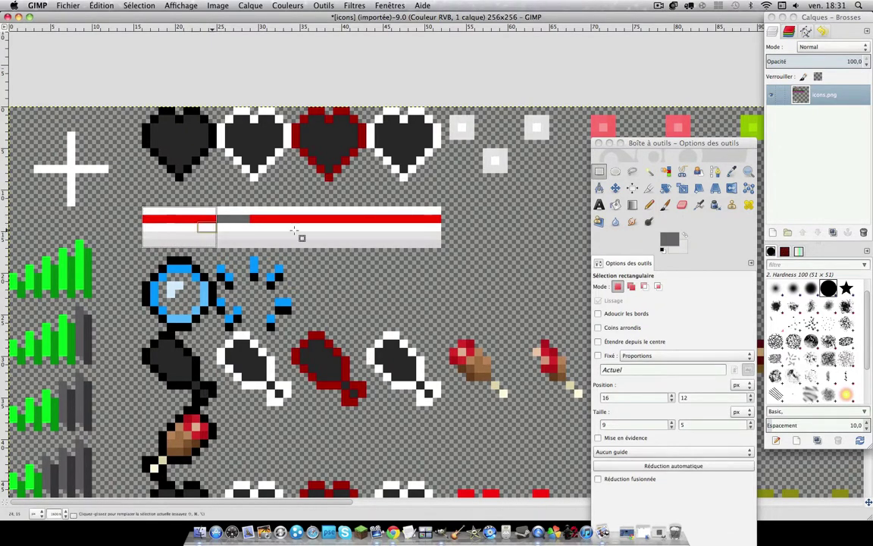
click(682, 204)
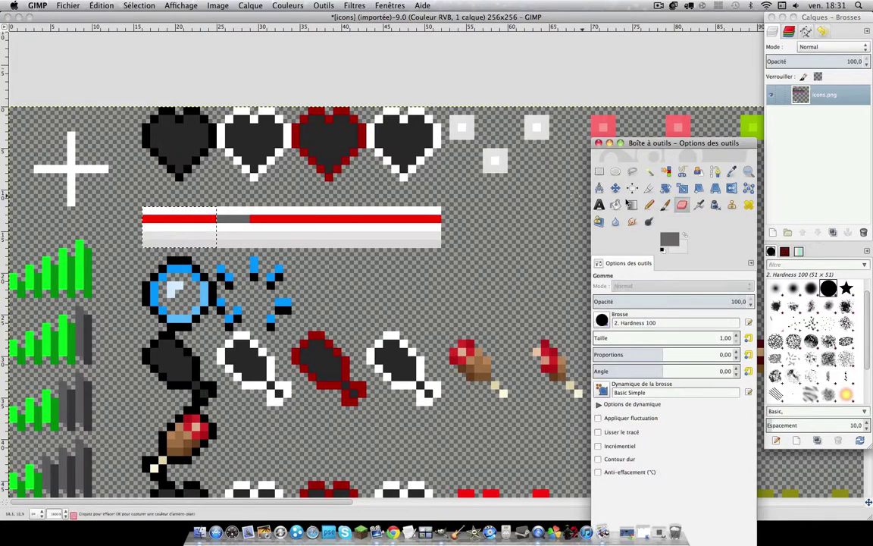
click(649, 205)
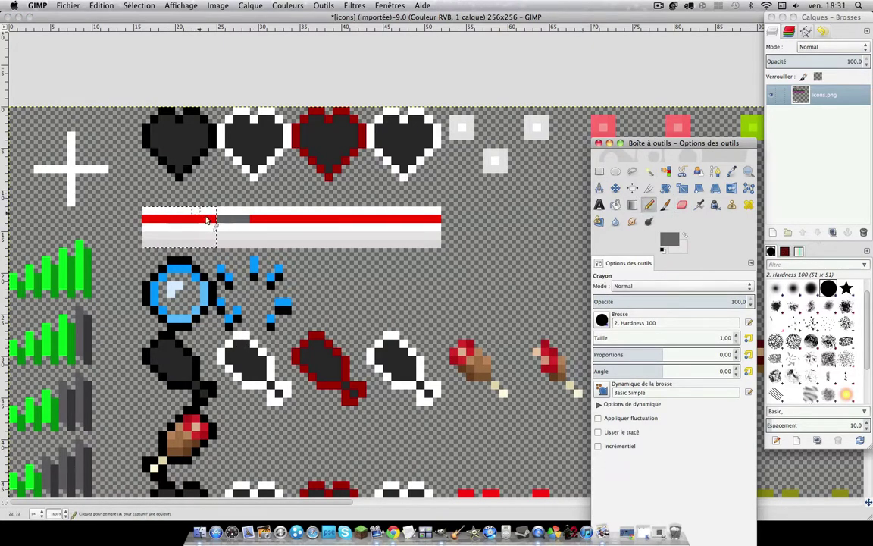
drag(212, 220, 145, 220)
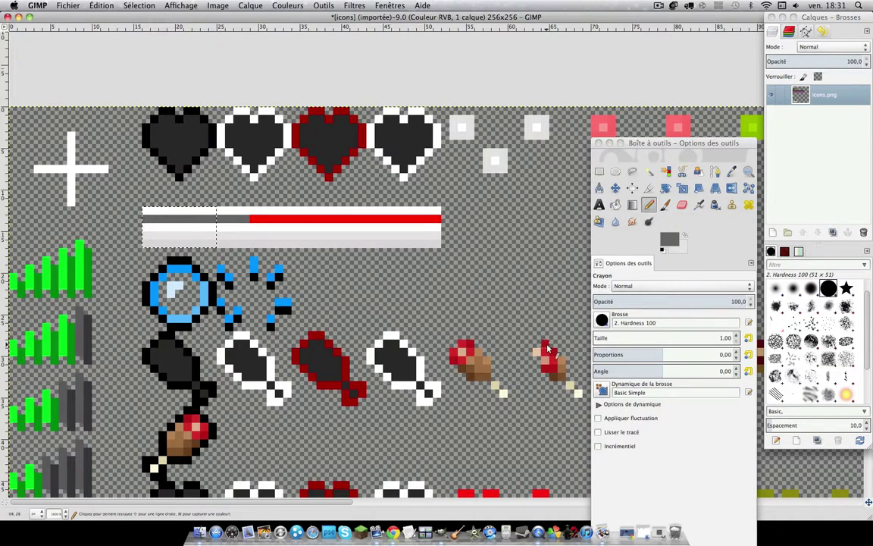
scroll(549, 350, down, 6)
scroll(372, 340, up, 3)
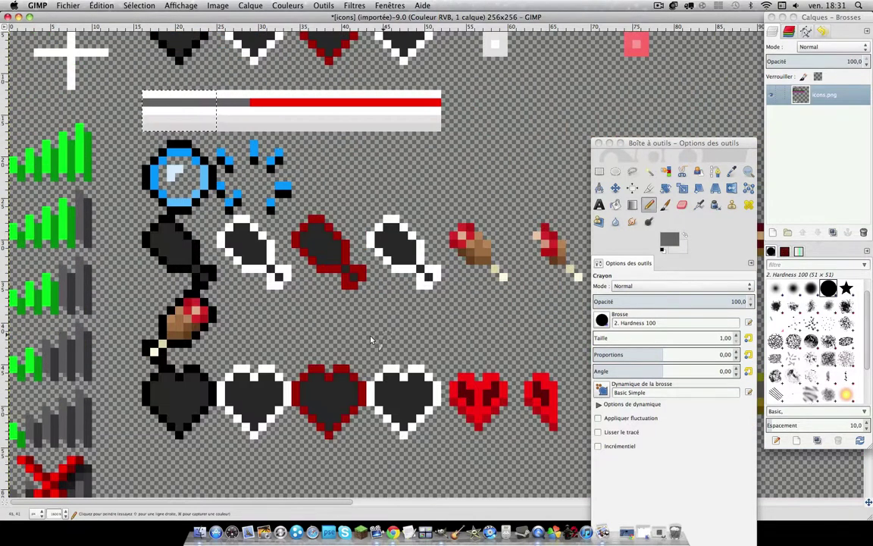
scroll(392, 379, up, 1)
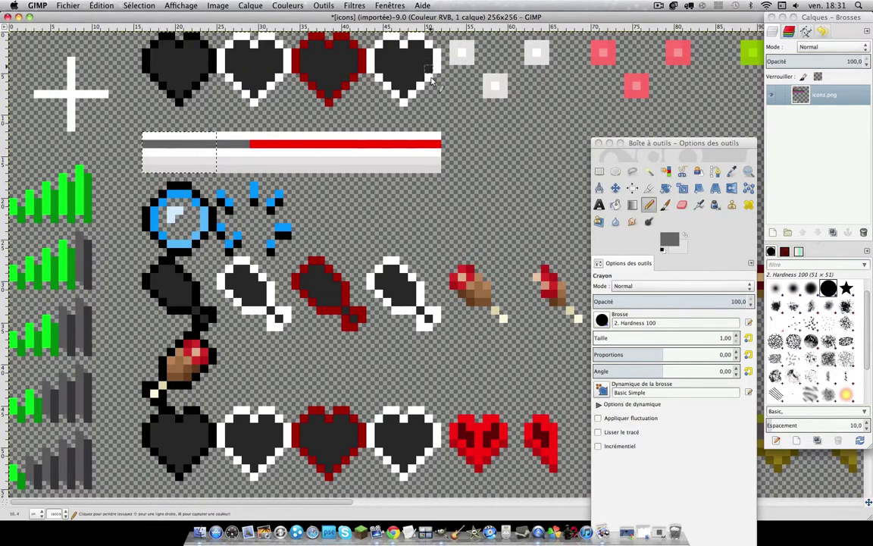
scroll(342, 176, down, 8)
scroll(344, 180, down, 3)
ctrl+scroll(343, 179, down, 2)
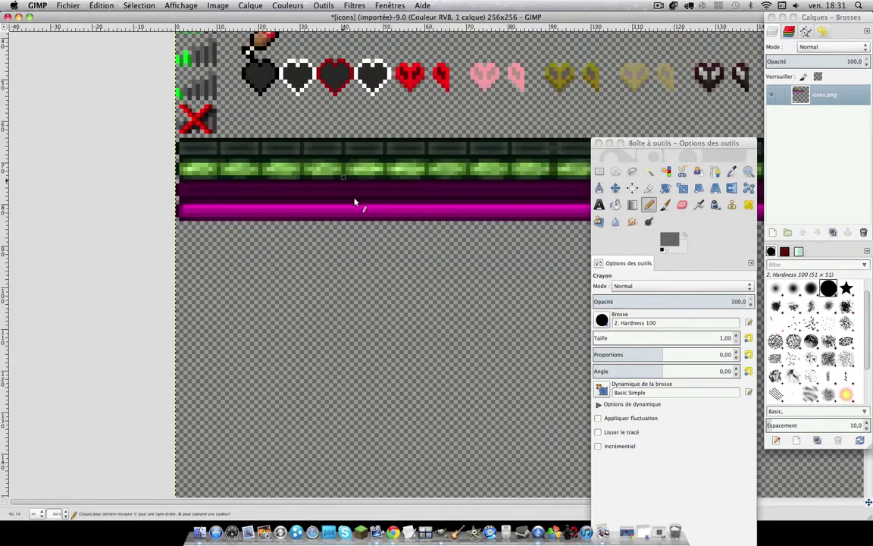
ctrl+scroll(356, 202, down, 2)
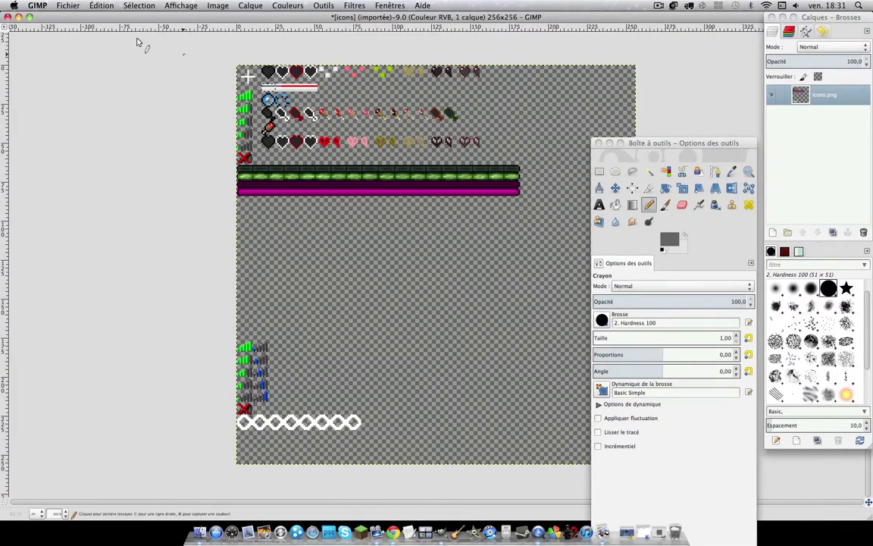
Step: Overwrite icons.png with the edited sprite sheet, close it unsaved, and minimize the other image windows
click(67, 5)
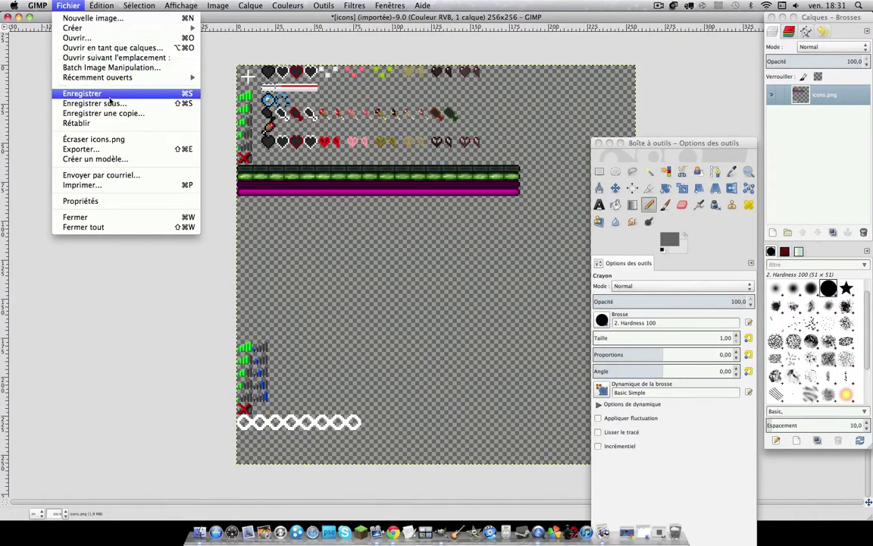
click(93, 139)
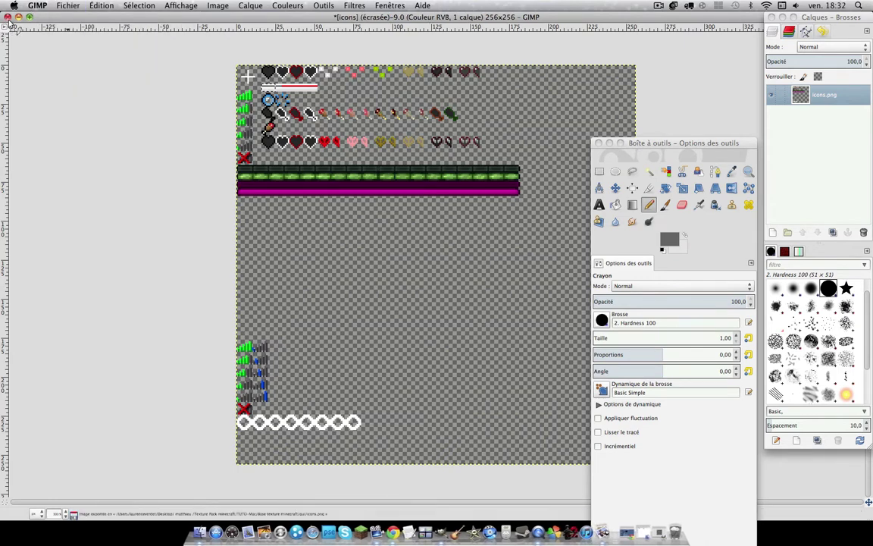
click(7, 16)
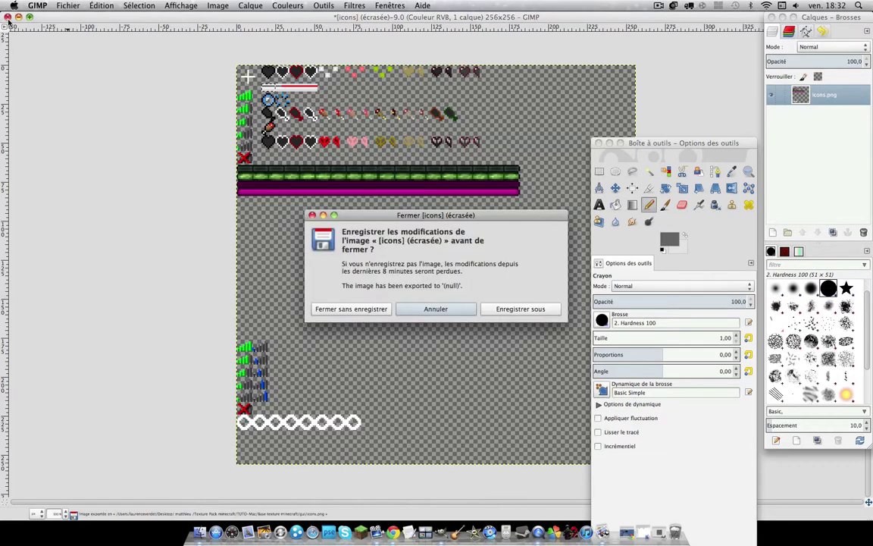
click(311, 280)
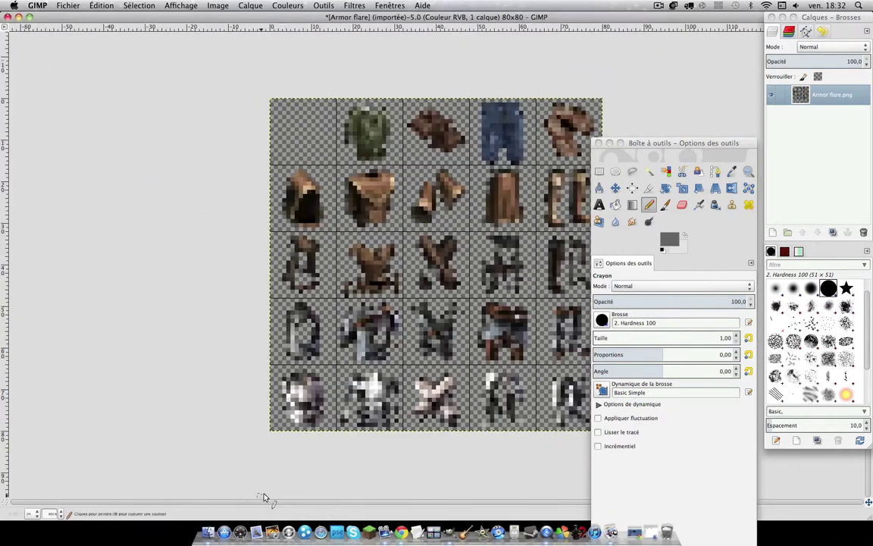
click(18, 16)
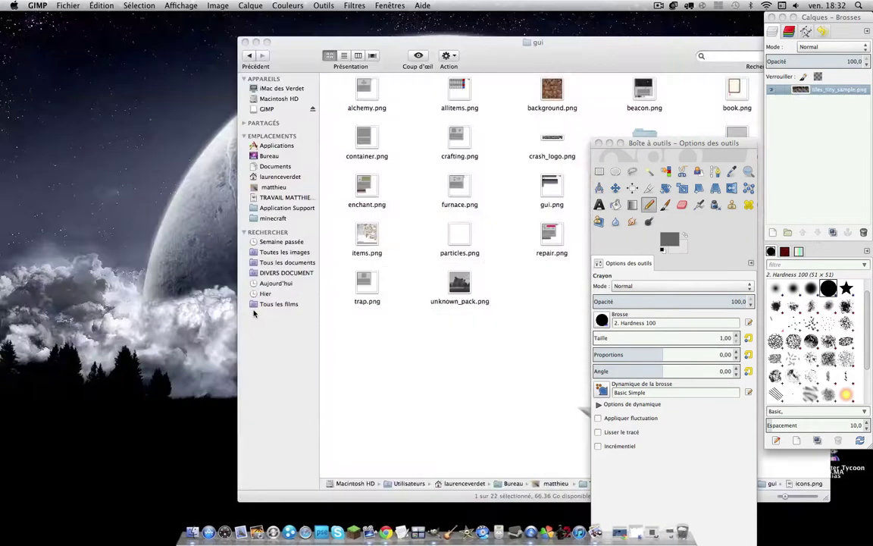
click(393, 324)
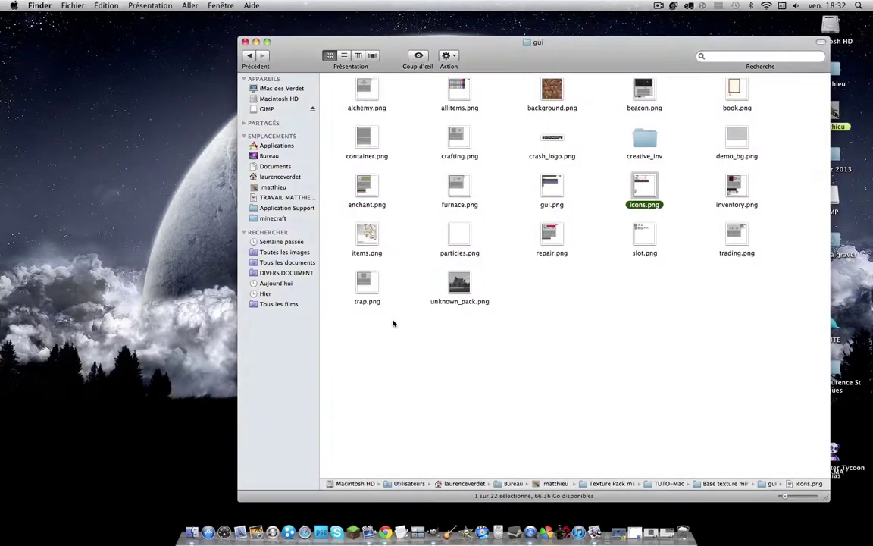
Step: Browse the art, environment and gui subfolders of the Base texture minecraft folder
click(247, 56)
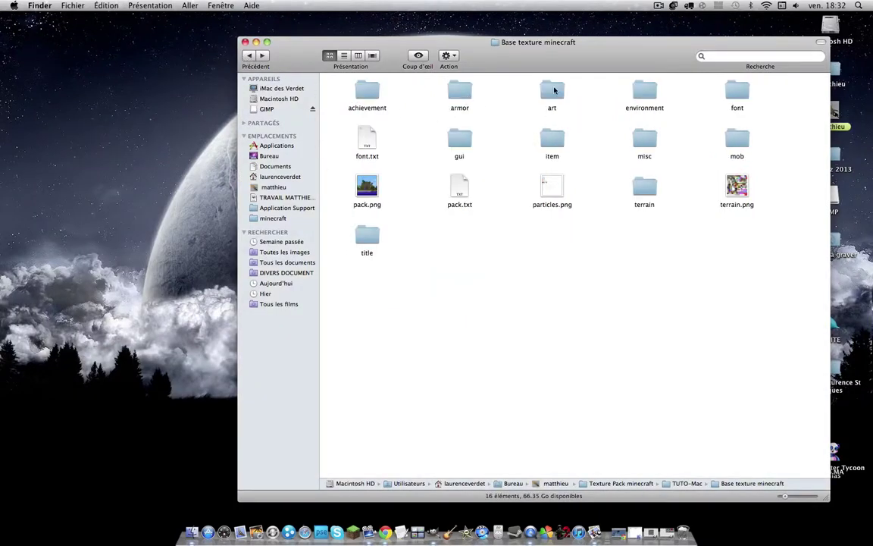
double_click(554, 90)
click(358, 88)
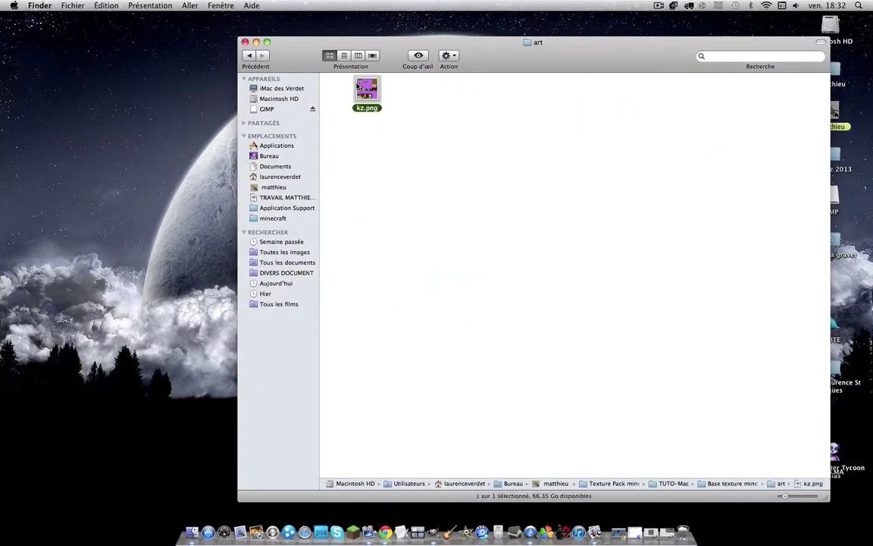
click(248, 56)
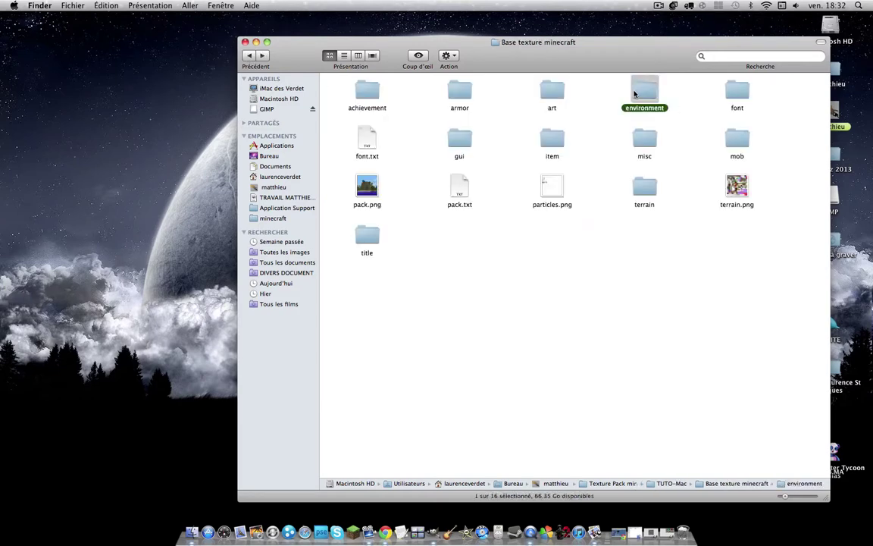
double_click(633, 91)
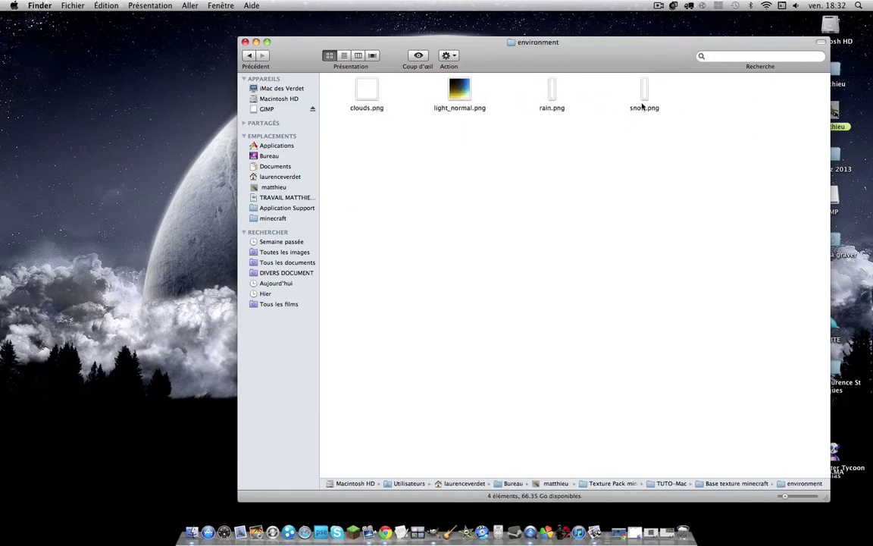
click(366, 101)
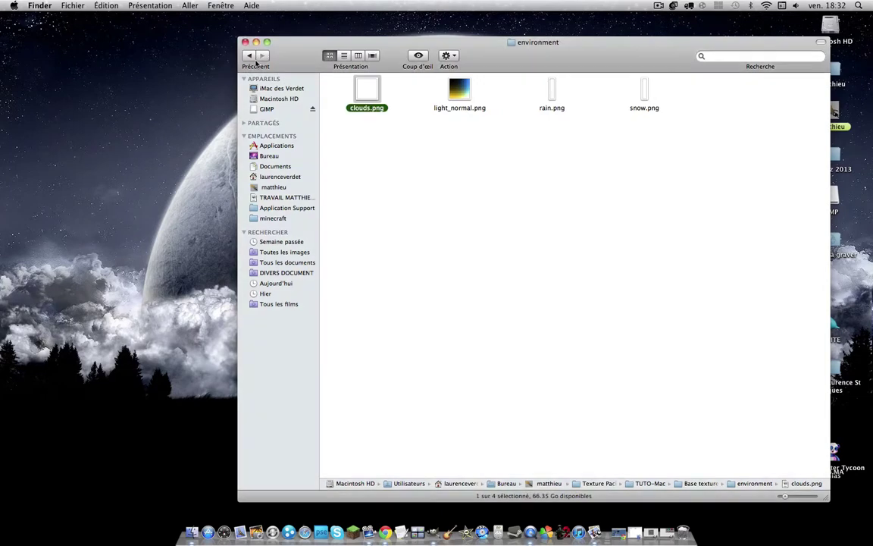
click(251, 58)
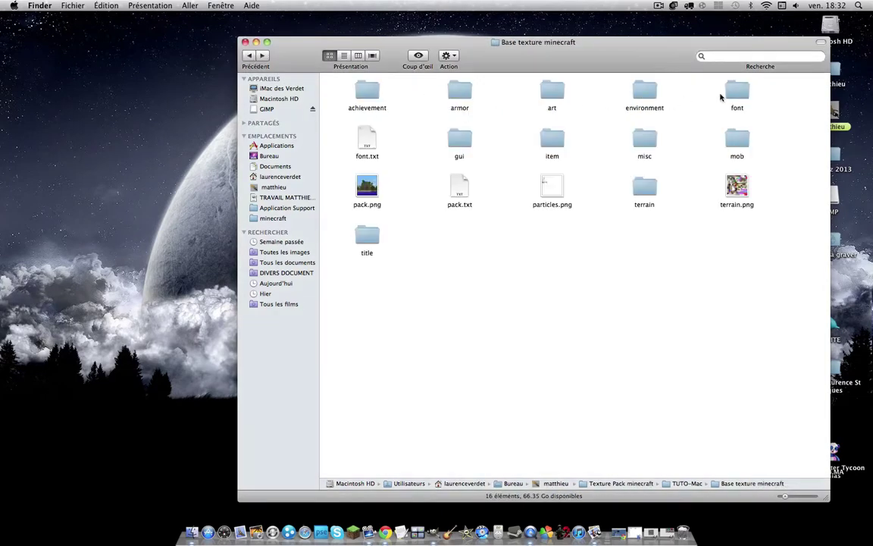
click(747, 93)
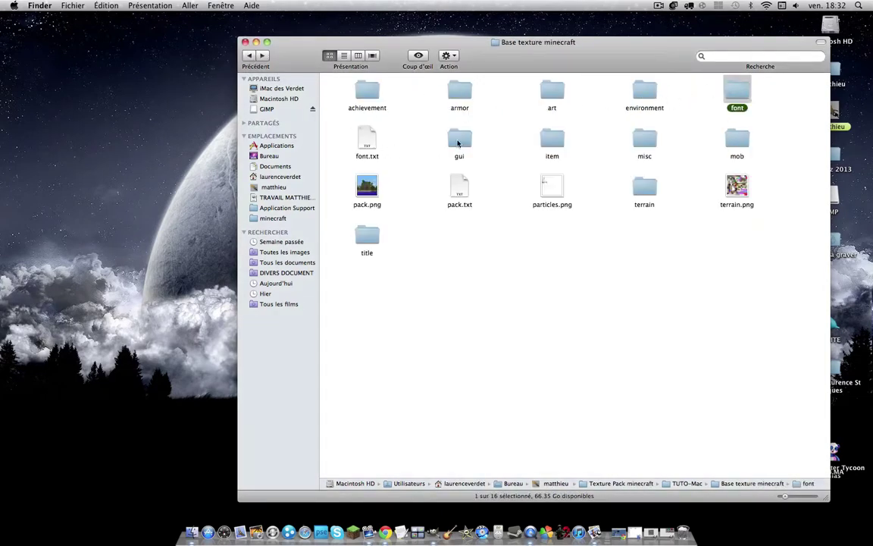
double_click(458, 144)
click(249, 55)
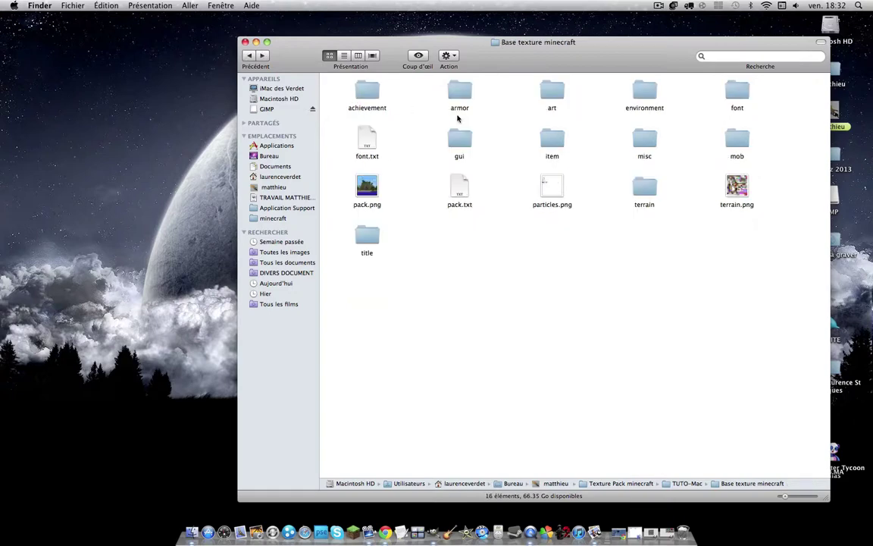
Step: Open the item folder and look over its PNGs, ending with arrows.png selected
double_click(553, 138)
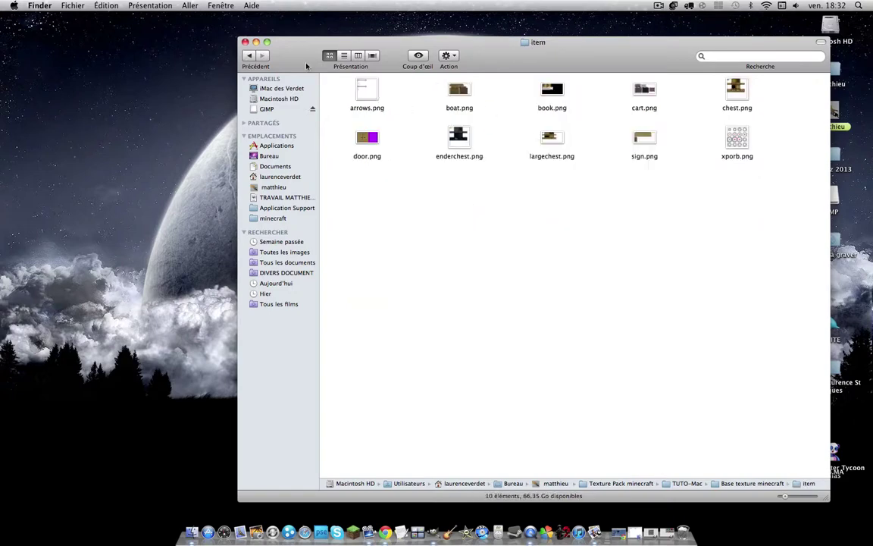
click(458, 138)
click(551, 138)
click(647, 137)
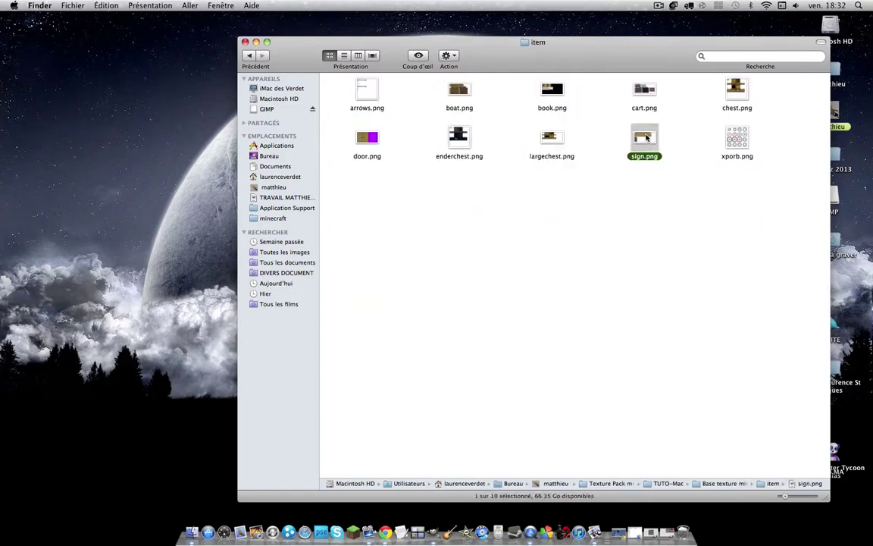
click(677, 100)
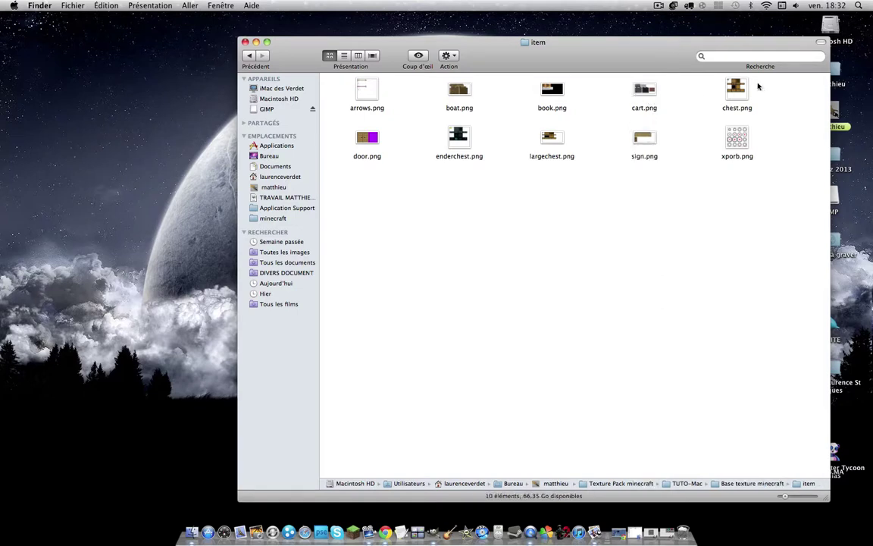
click(741, 145)
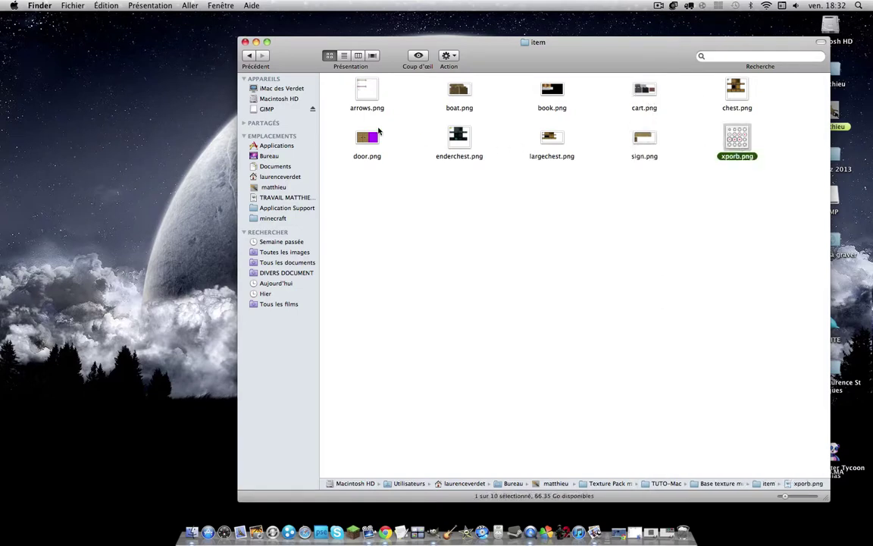
click(369, 101)
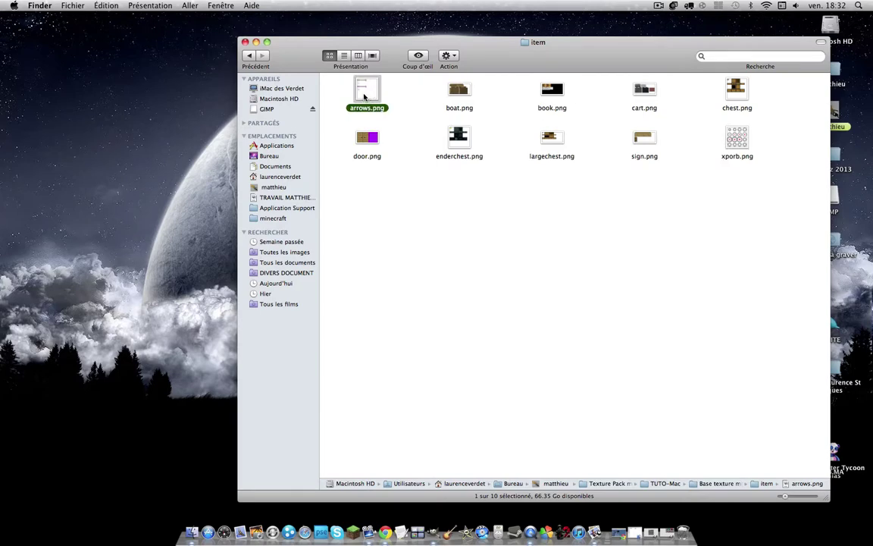
Step: Preview arrows.png, close Preview, and bring up its Ouvrir avec application list
double_click(370, 96)
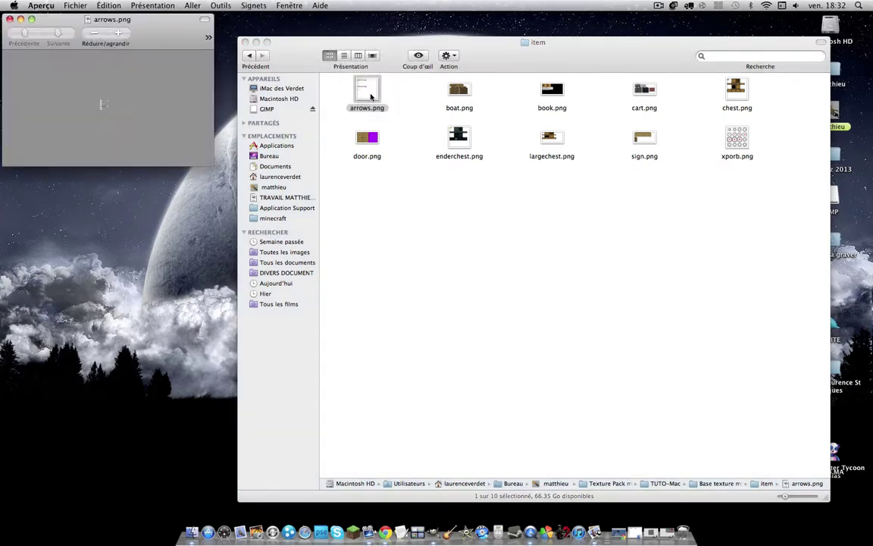
click(9, 20)
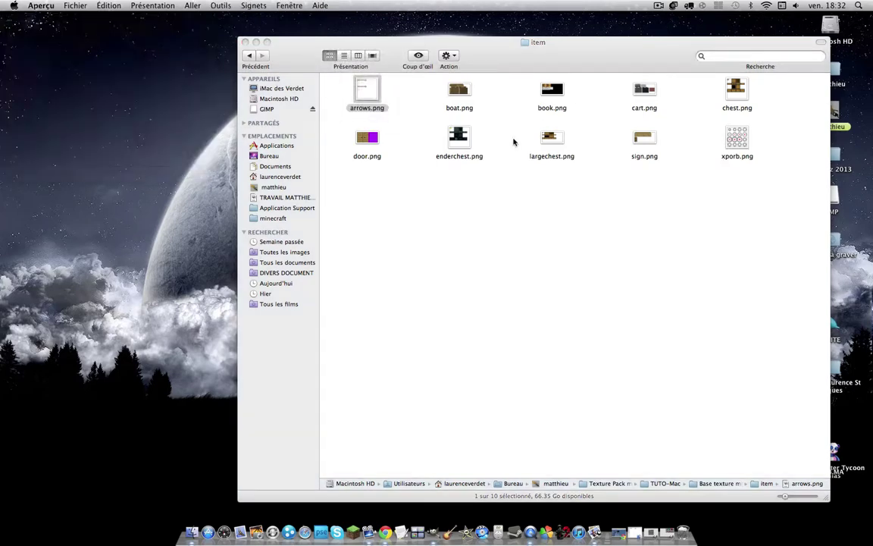
right_click(373, 96)
mouse_move(424, 108)
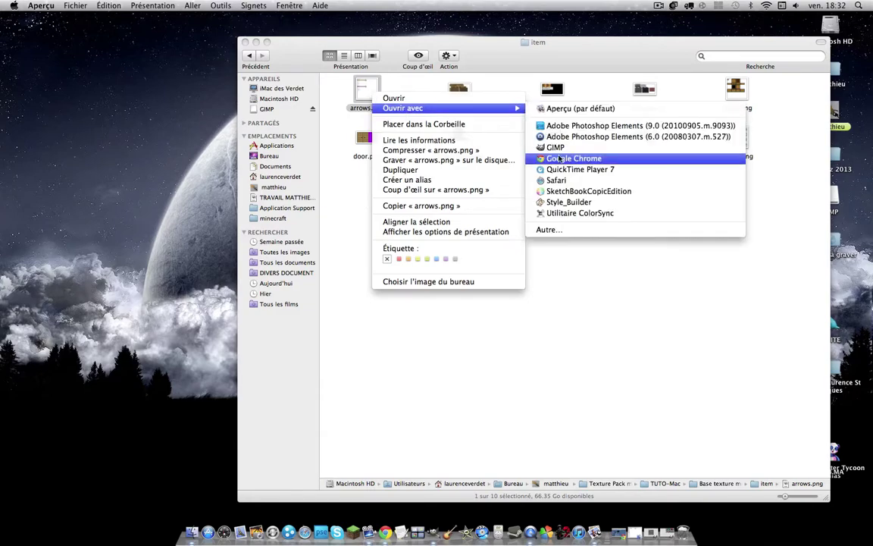
Step: Open arrows.png in GIMP and zoom the tiles_tiny_sample sheet out
click(556, 147)
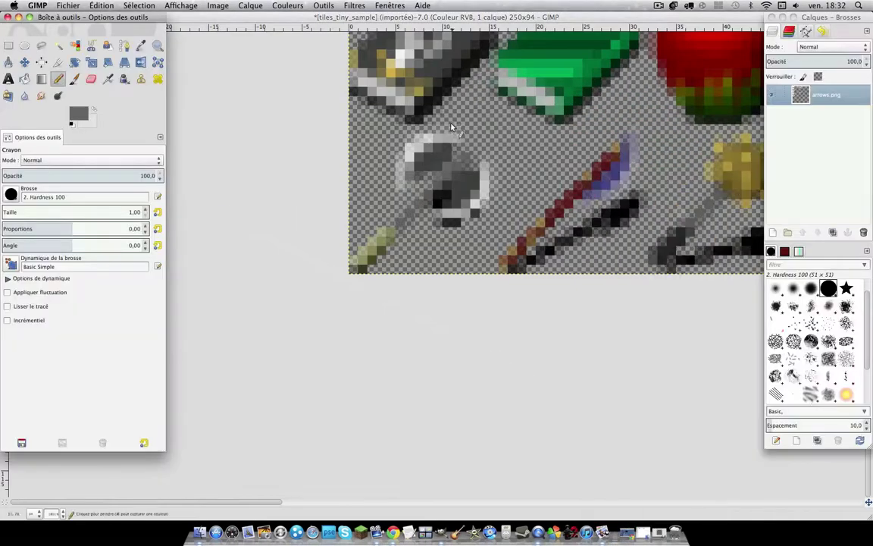
scroll(452, 151, up, 2)
scroll(454, 212, up, 3)
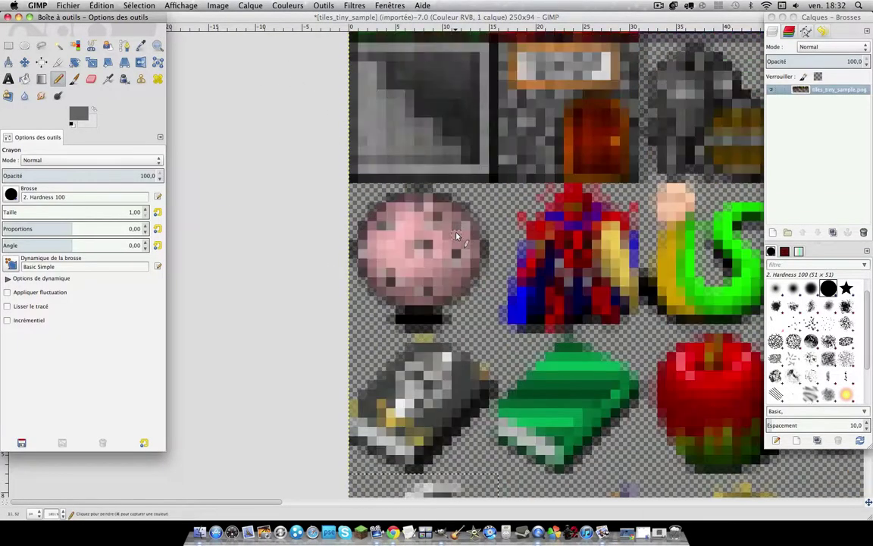
scroll(296, 275, down, 1)
scroll(311, 273, down, 1)
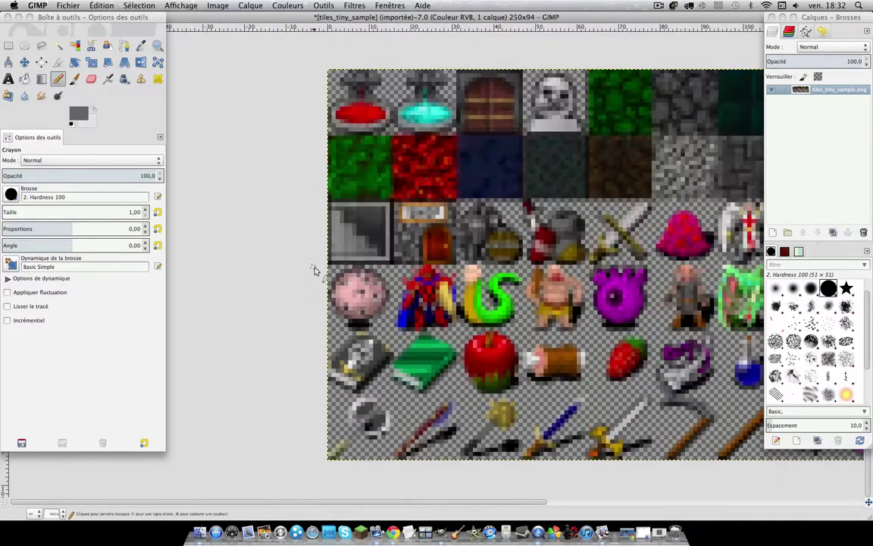
scroll(314, 271, down, 1)
scroll(316, 272, down, 1)
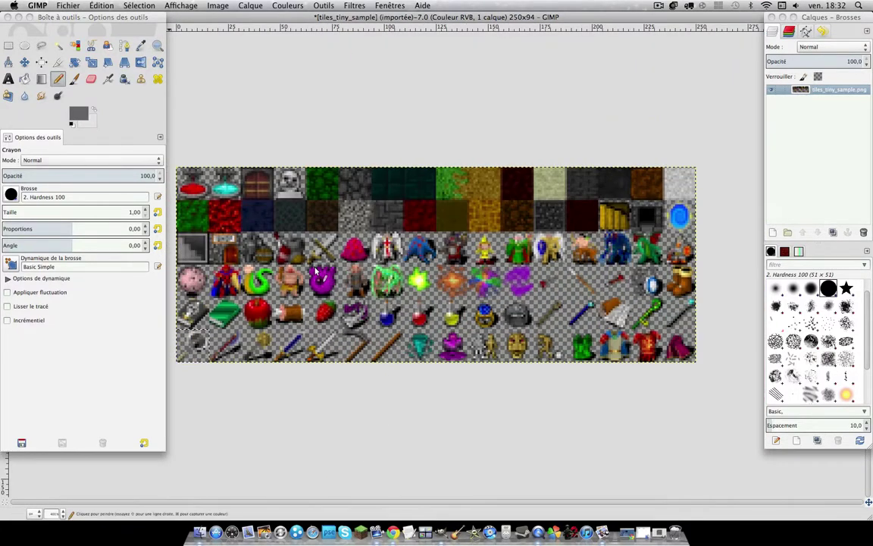
Step: Choose Rectangle Select and minimize the tiles_tiny_sample image window
click(9, 47)
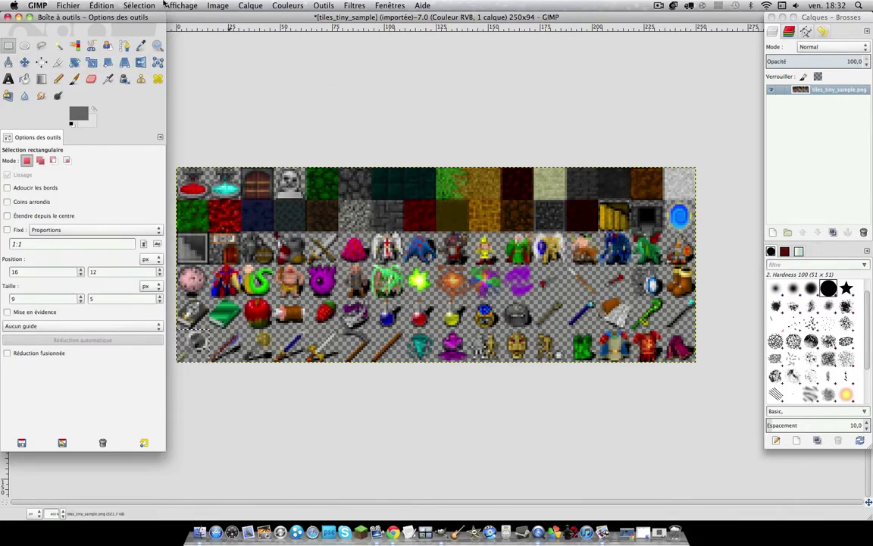
drag(195, 25, 338, 68)
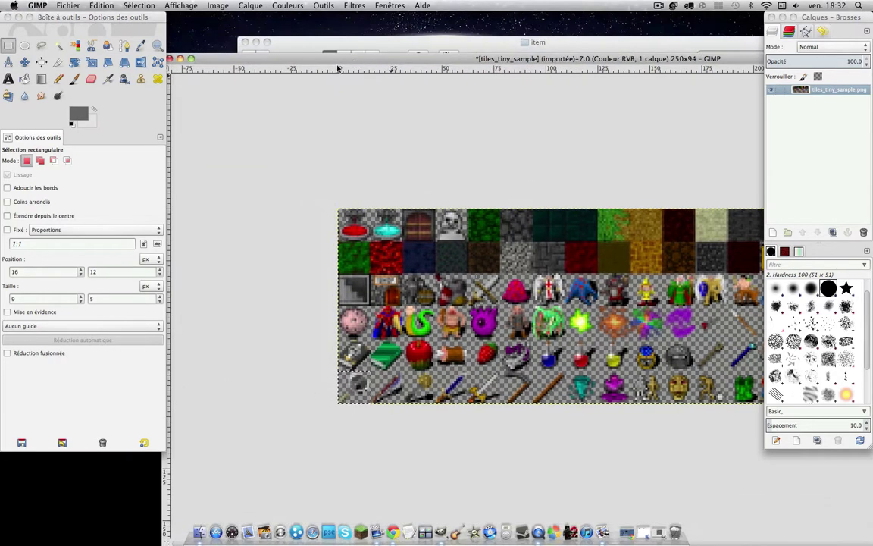
click(181, 59)
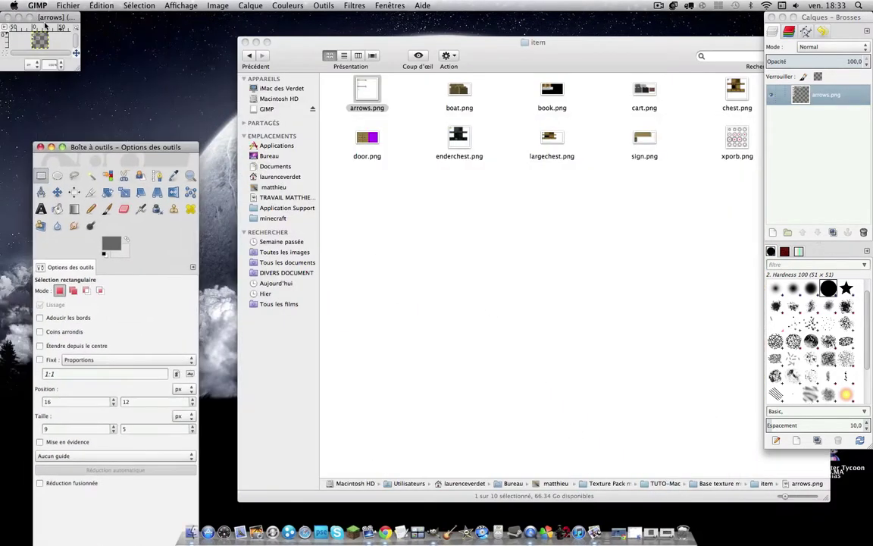
Step: Maximize the arrows image window and zoom in on the tiny arrows
click(30, 17)
drag(153, 159, 107, 42)
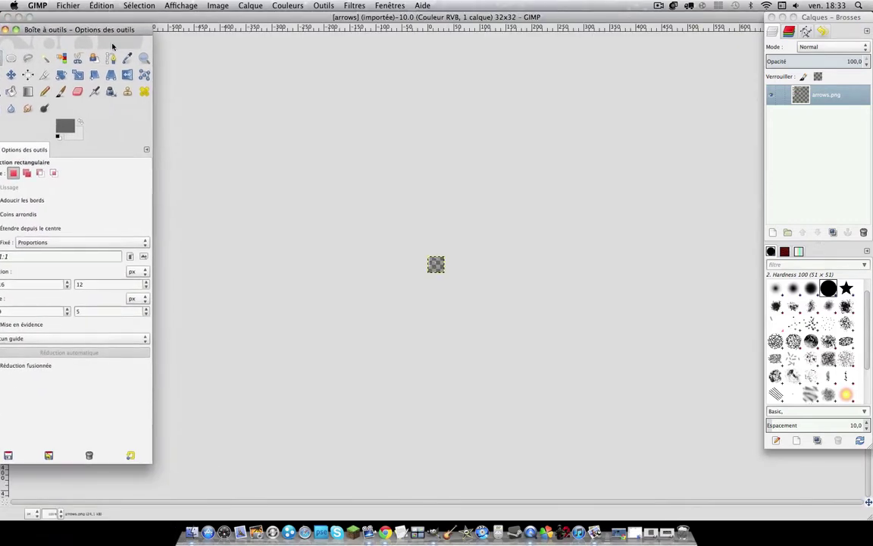
click(144, 58)
click(480, 293)
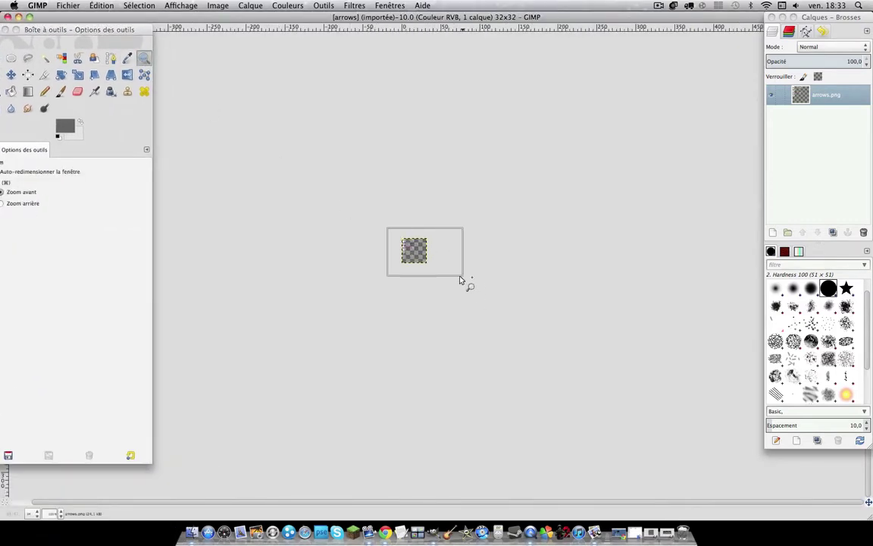
drag(392, 236, 464, 279)
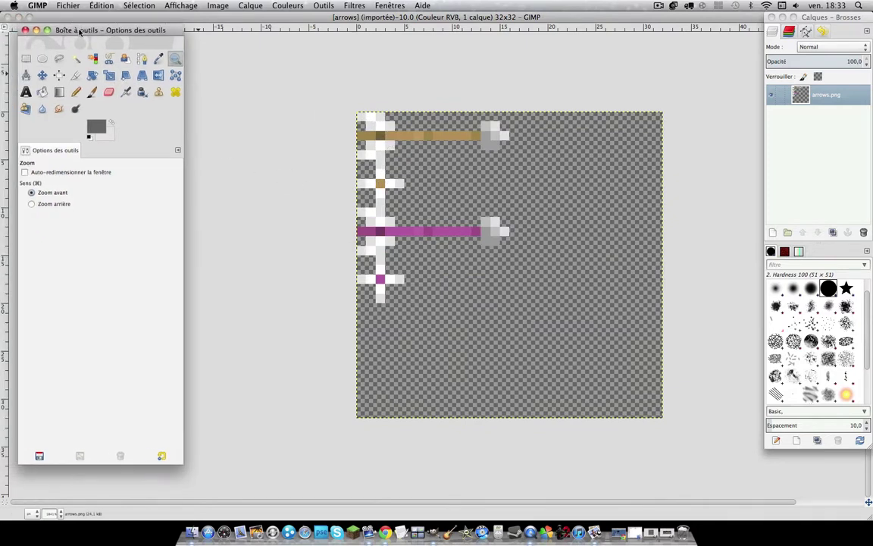
Step: Rectangle-select the brown and pink arrows and the gold and pink crosses, then deselect
click(26, 58)
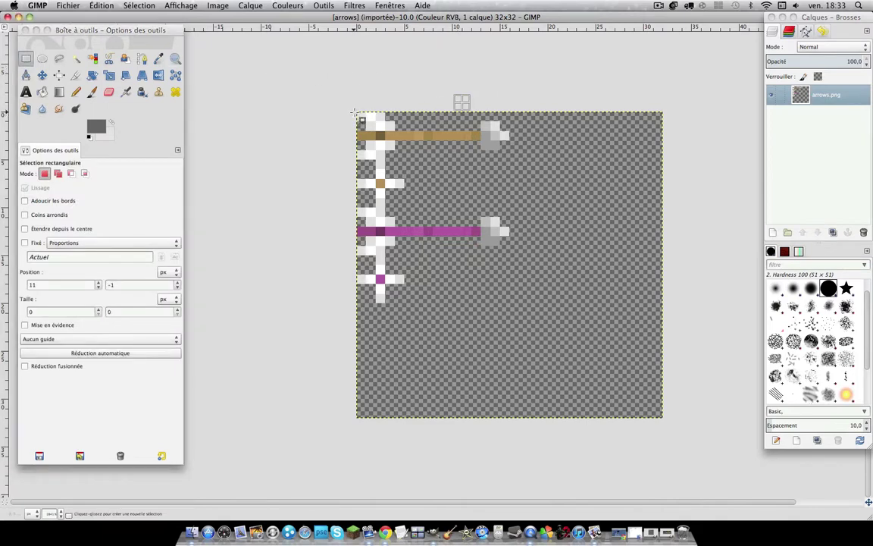
drag(356, 113, 510, 158)
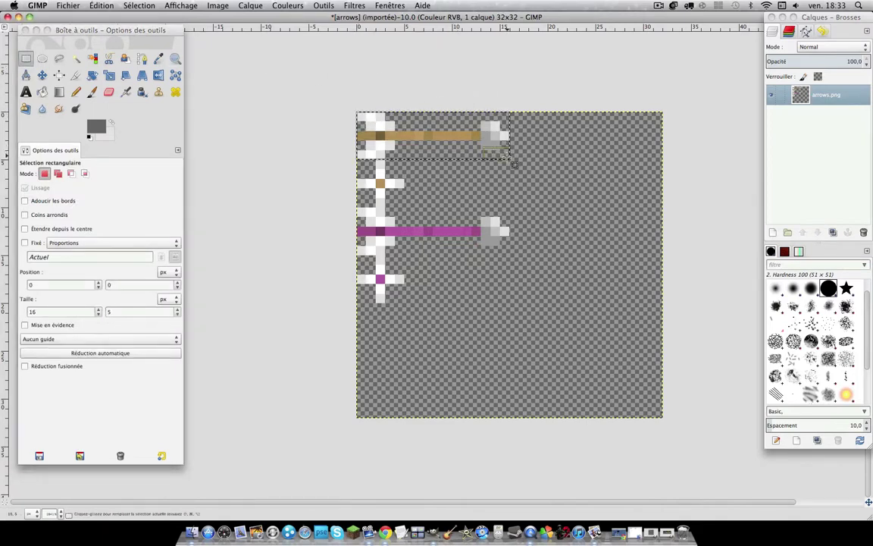
drag(357, 209, 520, 255)
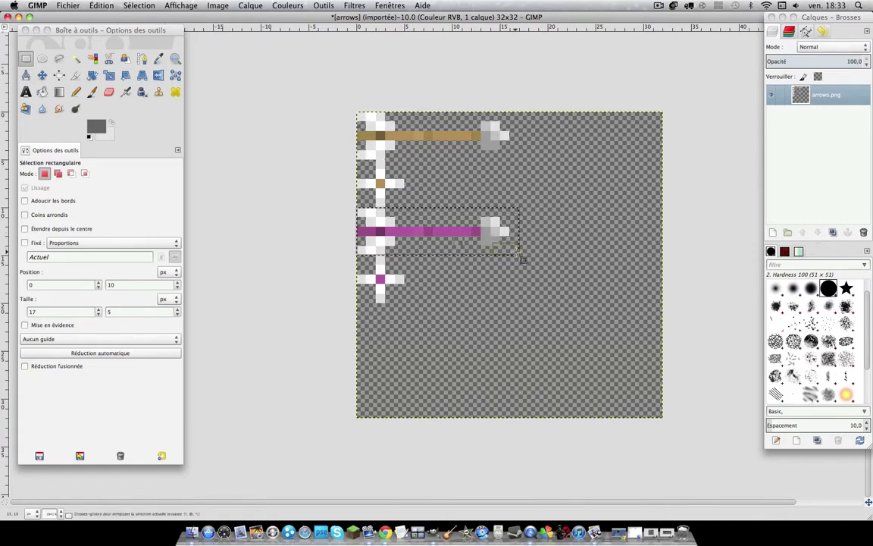
mouse_move(465, 236)
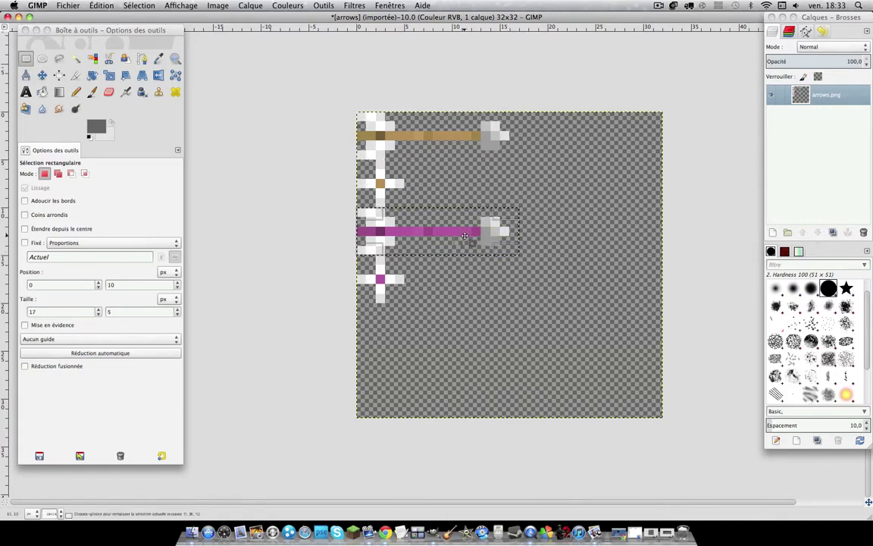
drag(414, 208, 341, 159)
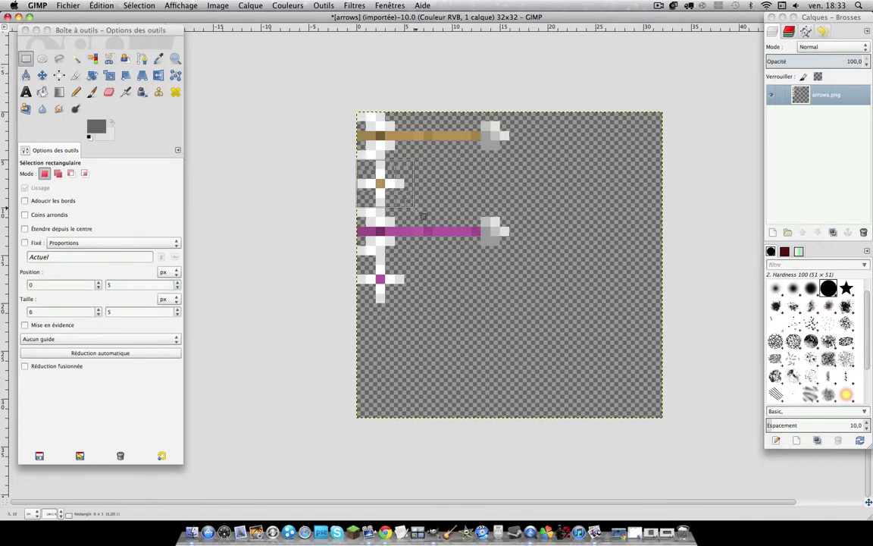
drag(410, 305, 364, 257)
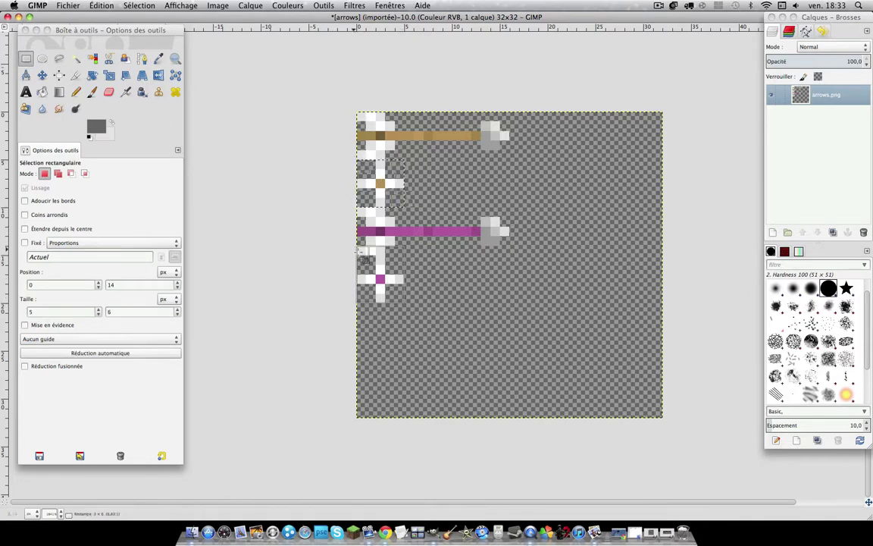
click(377, 201)
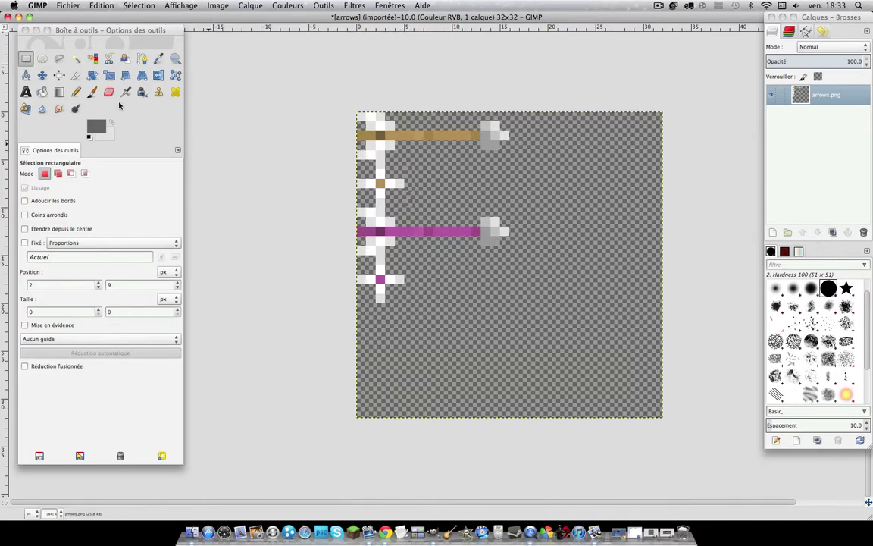
Step: Erase the white and pale feather pixels around the arrows with the Eraser
click(109, 92)
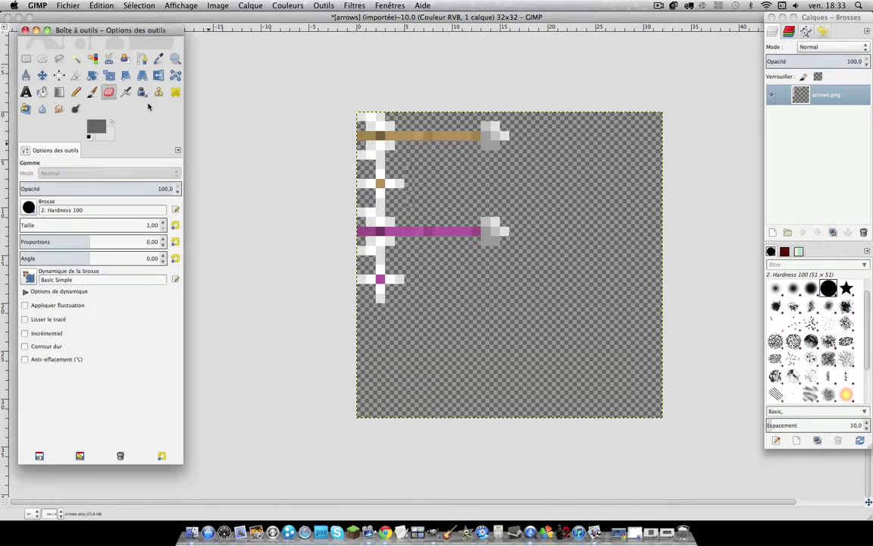
click(491, 152)
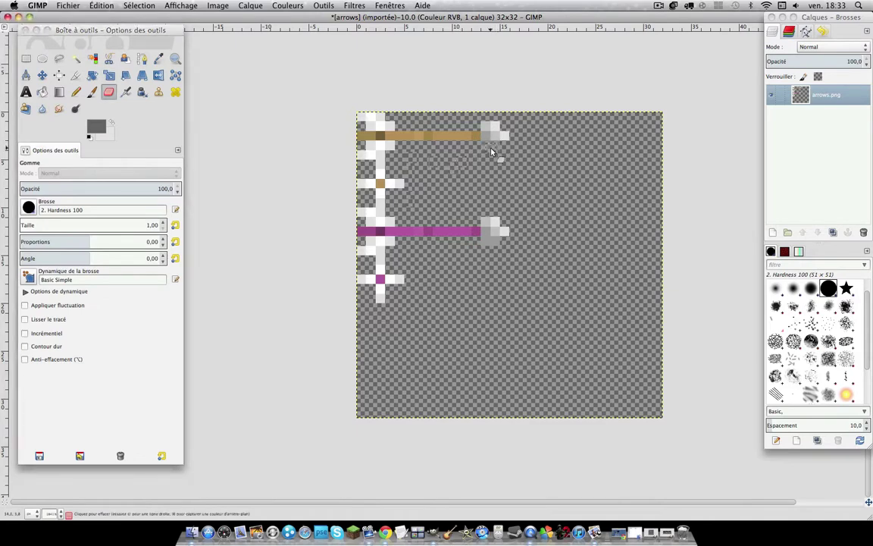
drag(494, 128, 486, 126)
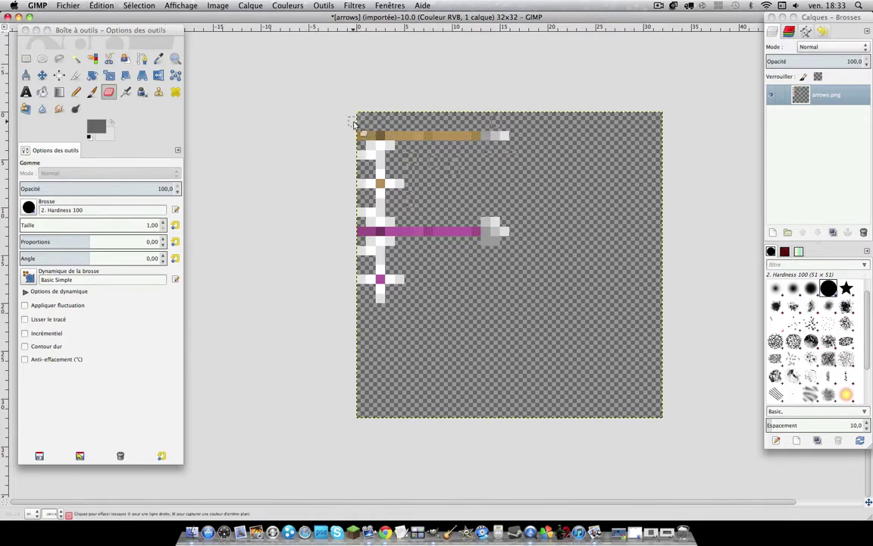
mouse_move(362, 144)
mouse_down()
mouse_move(386, 156)
mouse_move(365, 153)
mouse_up()
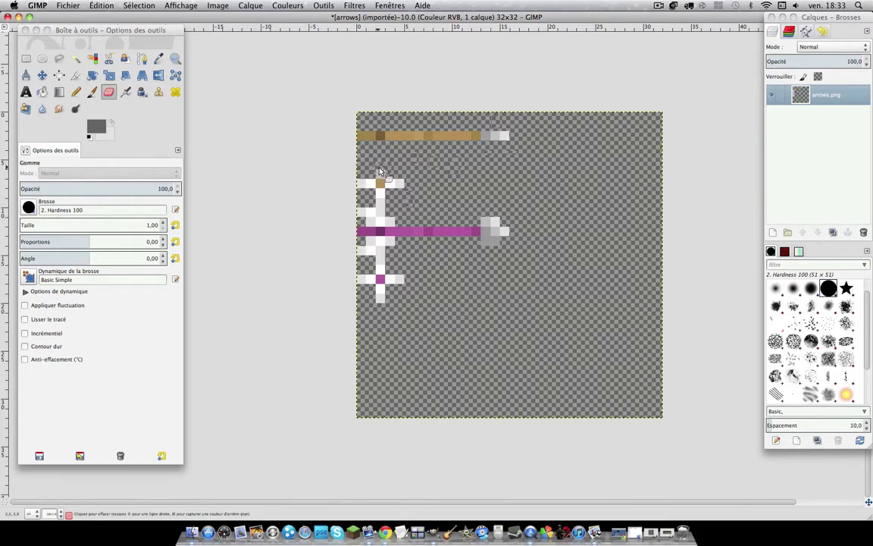
mouse_move(379, 173)
mouse_down()
mouse_move(396, 175)
mouse_move(370, 179)
mouse_move(387, 199)
mouse_up()
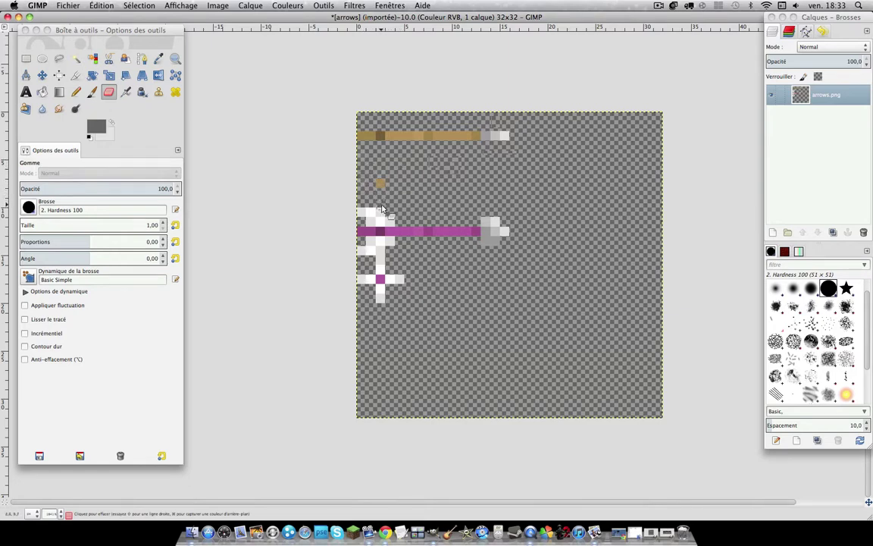
drag(383, 215, 368, 219)
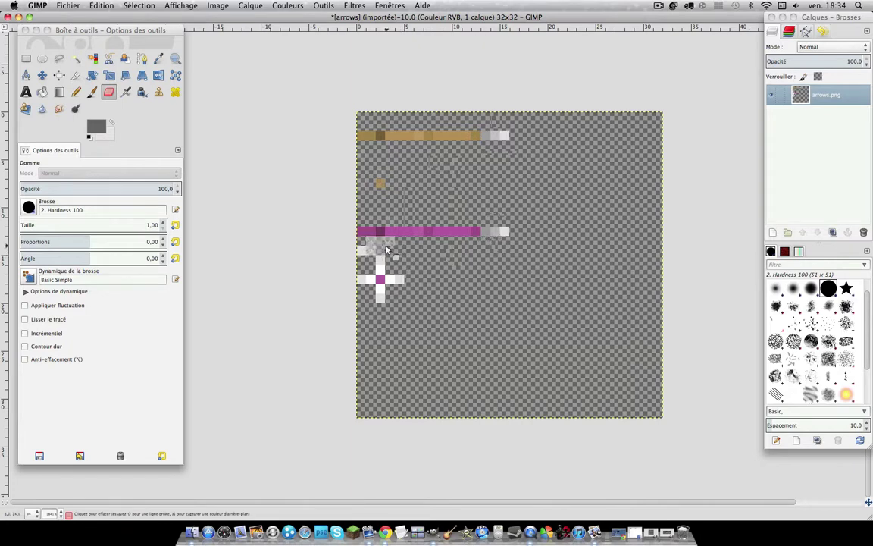
mouse_move(387, 249)
mouse_down()
mouse_move(360, 250)
mouse_move(400, 280)
mouse_move(373, 274)
mouse_move(386, 307)
mouse_up()
click(380, 289)
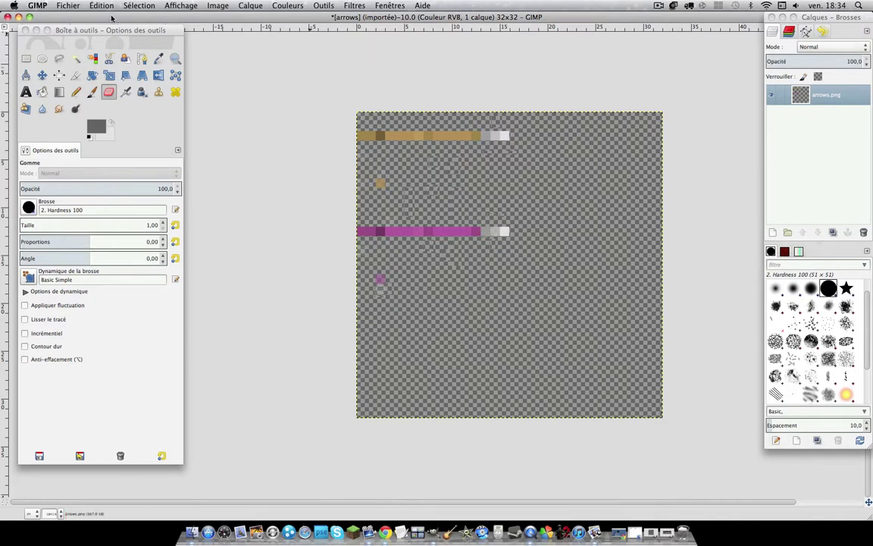
Step: Overwrite arrows.png with the edits and close the image without saving
click(68, 6)
click(80, 129)
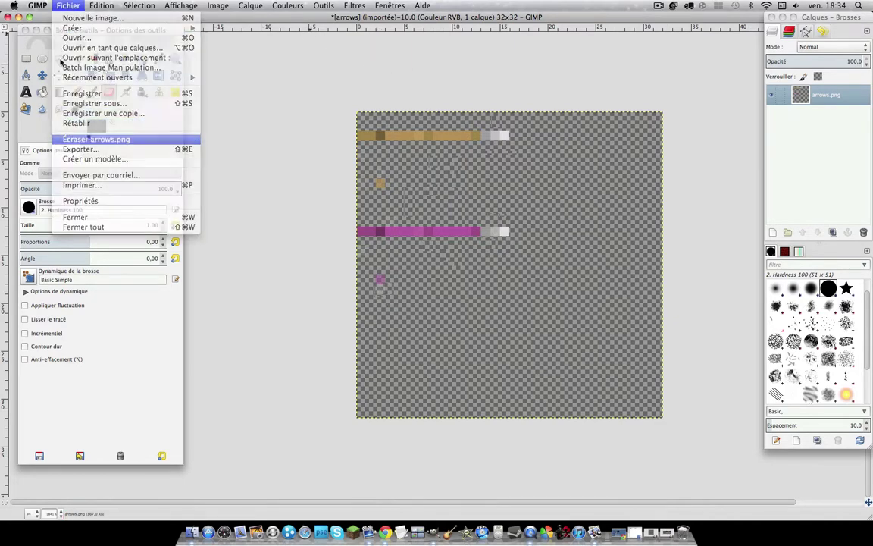
click(8, 16)
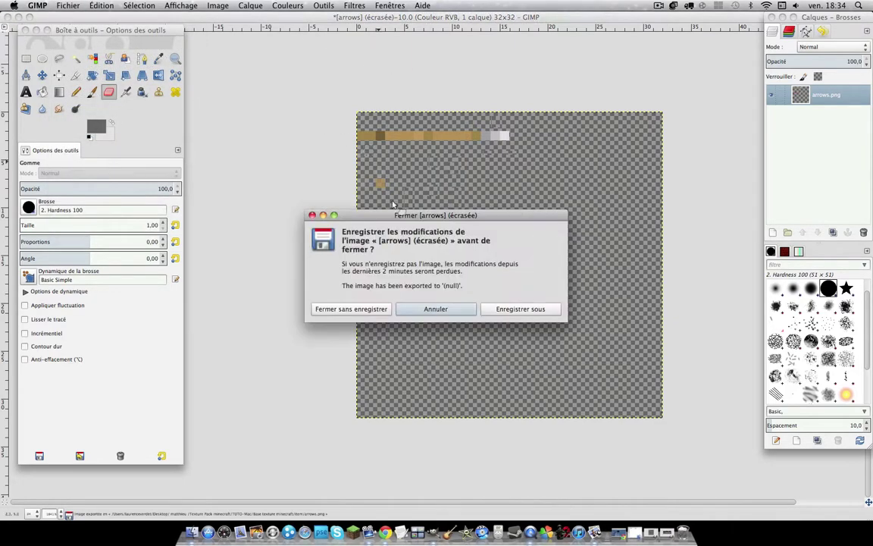
click(348, 308)
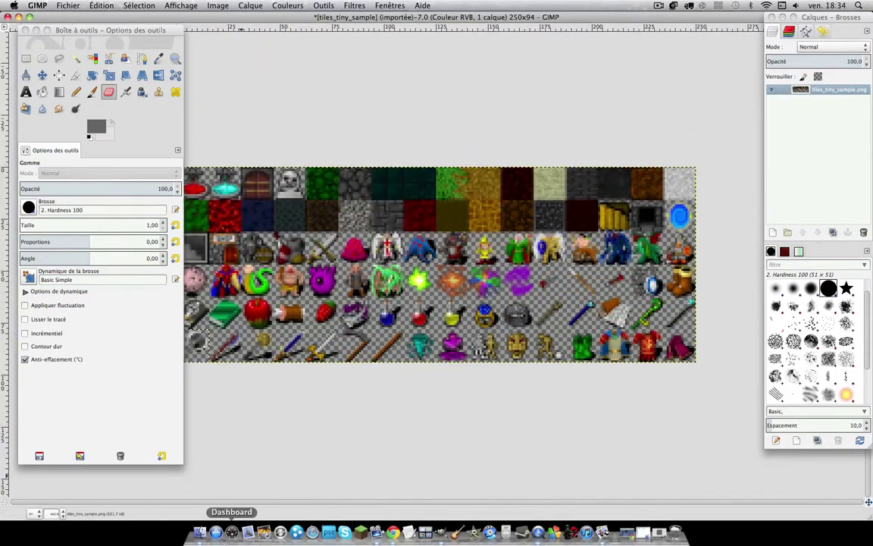
key(alt)
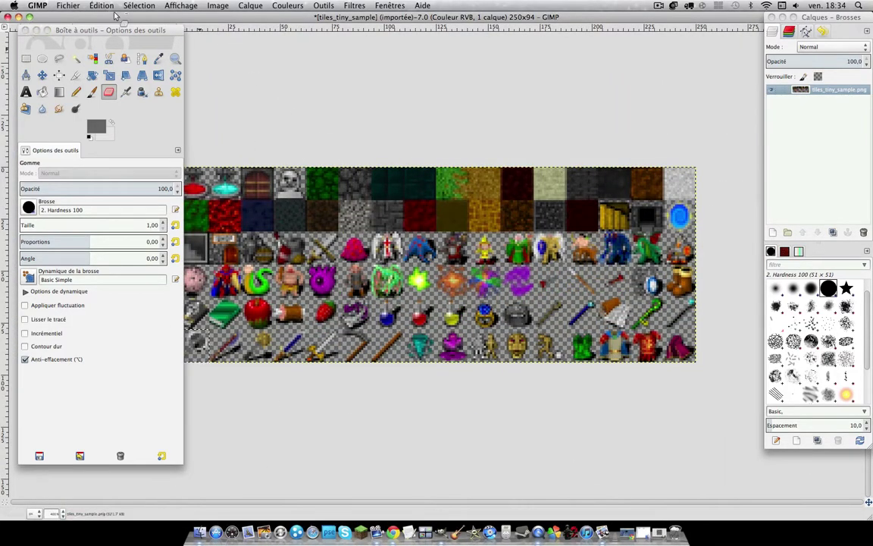
Step: From the terrain folder, open sun.png in GIMP via its right-click menu
click(18, 17)
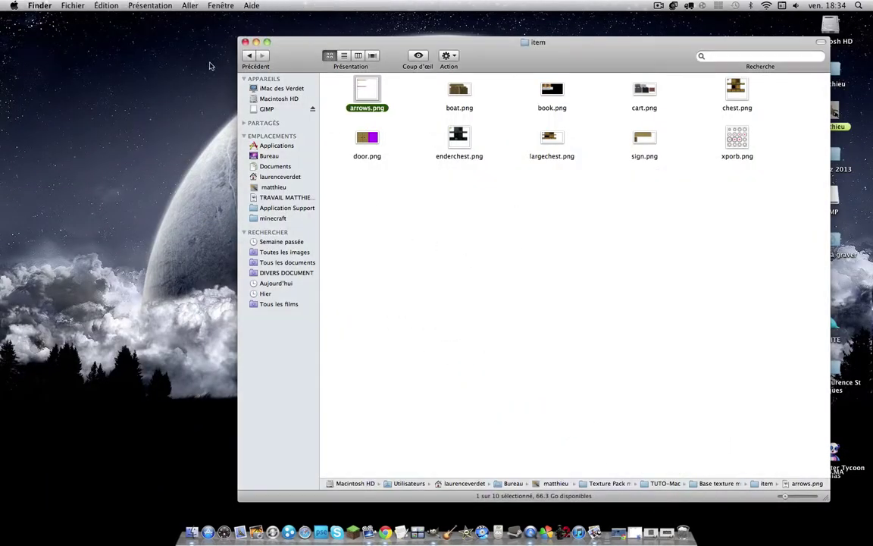
click(251, 56)
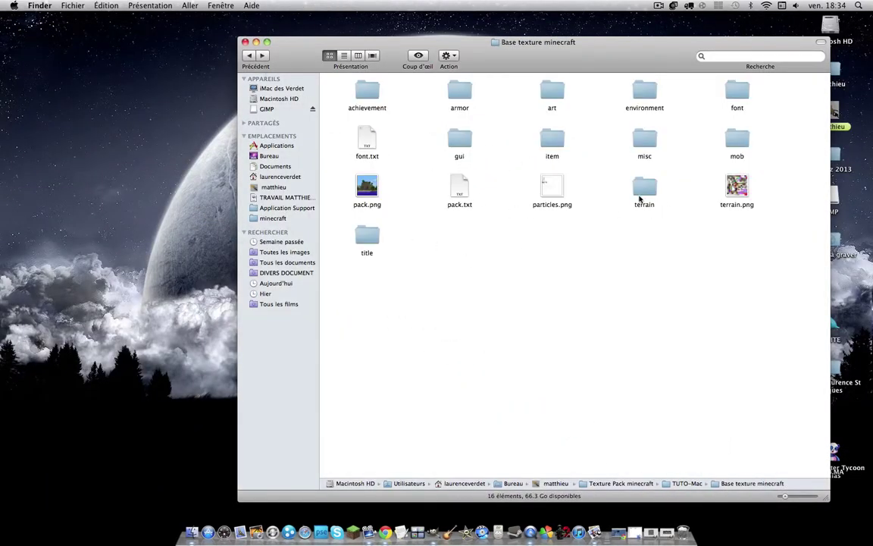
double_click(643, 189)
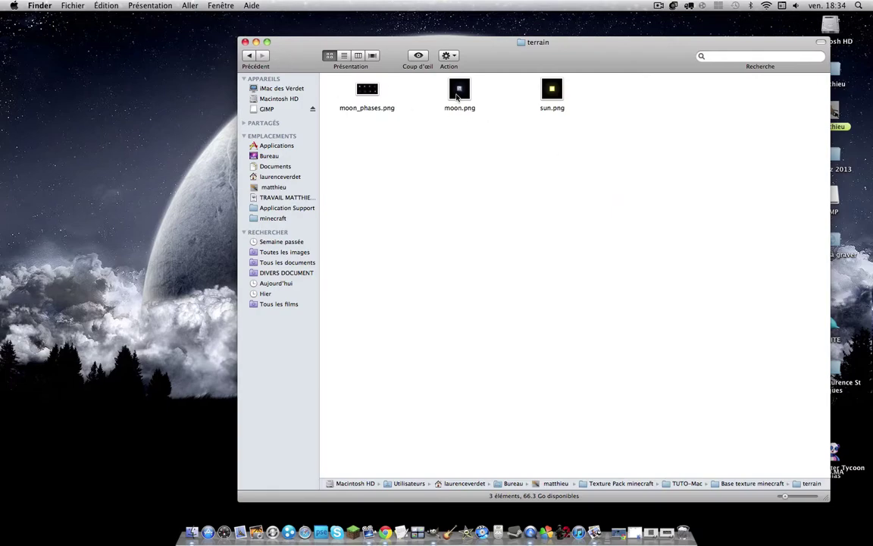
click(457, 96)
click(558, 93)
right_click(558, 93)
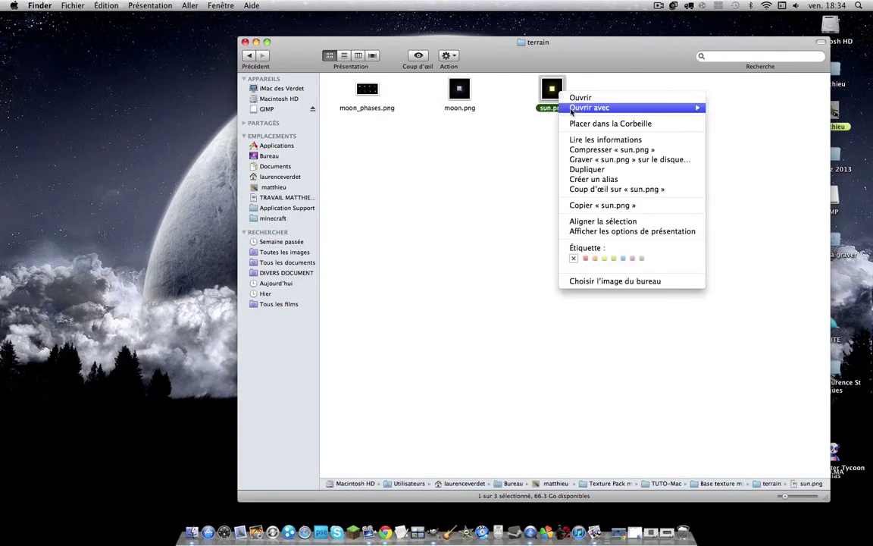
click(411, 134)
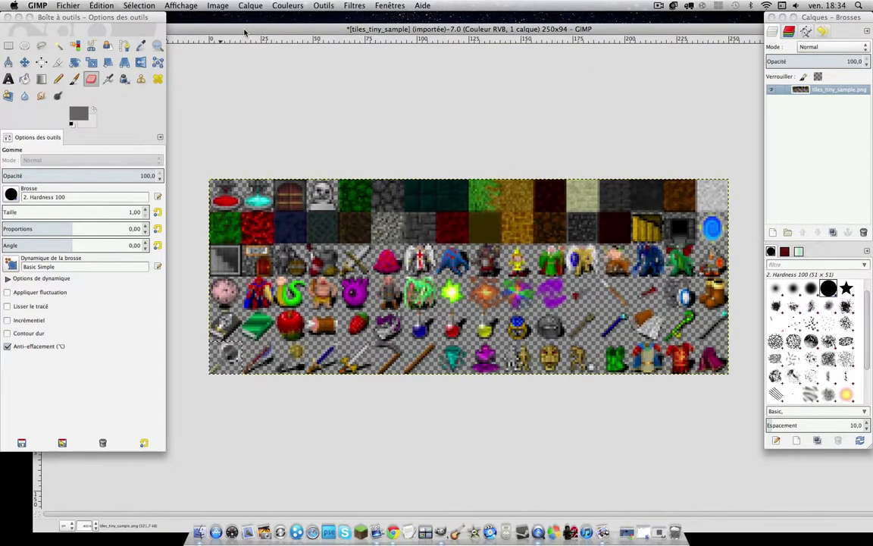
Step: Move the windows aside, minimize the tile sample, and bring up the sun texture
drag(245, 33, 425, 81)
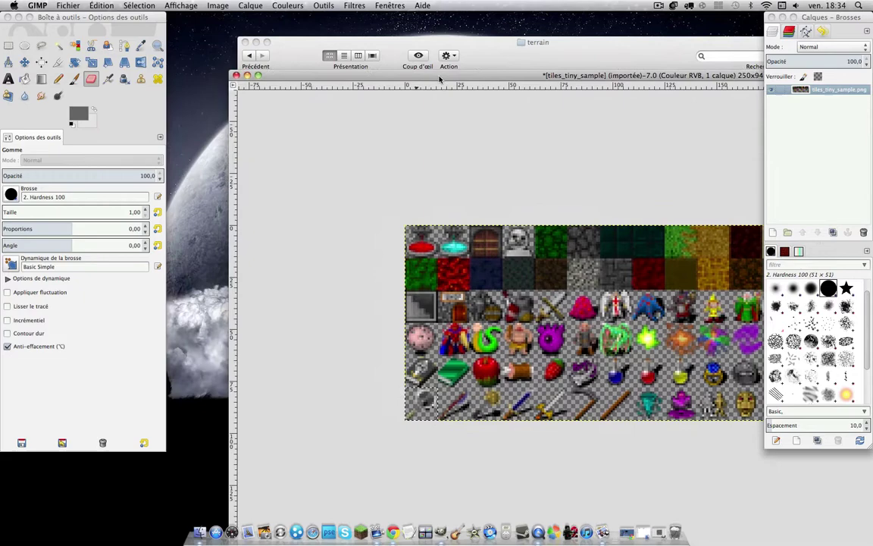
click(236, 77)
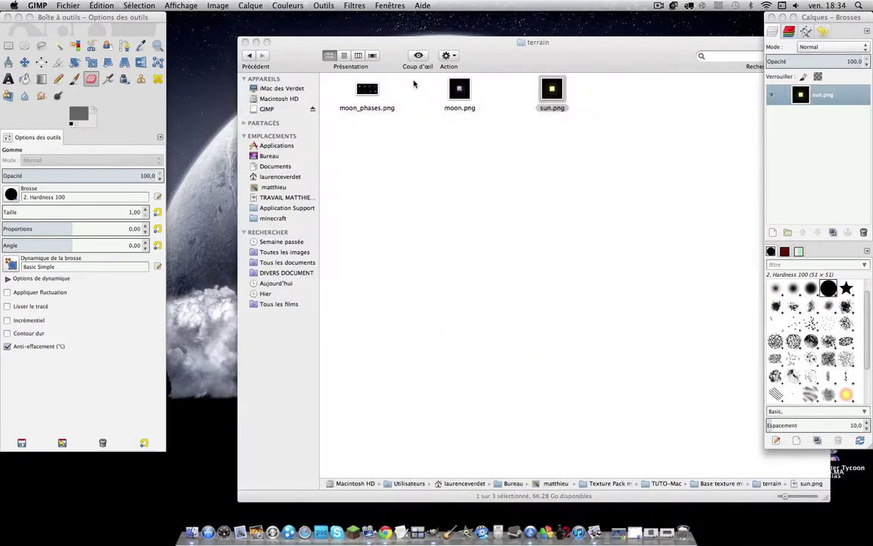
mouse_move(595, 59)
mouse_down()
mouse_move(494, 314)
mouse_move(500, 40)
mouse_up()
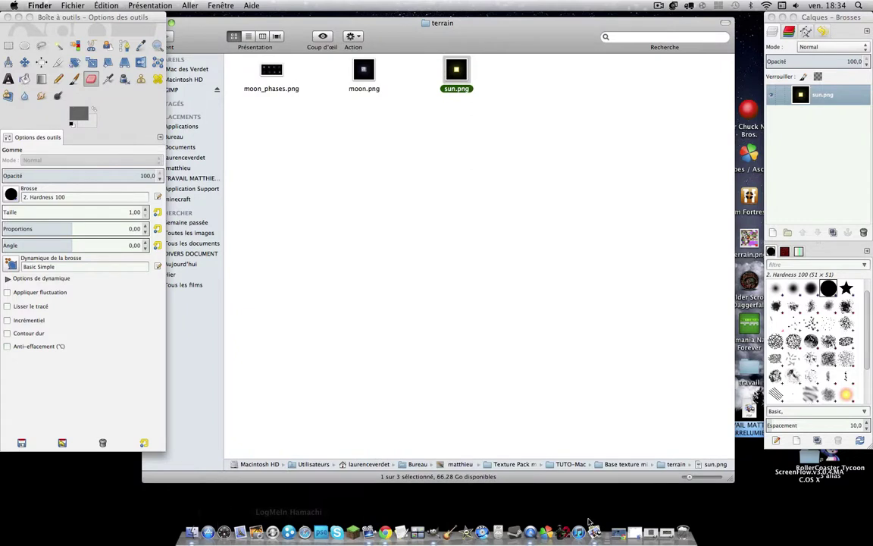
click(103, 24)
Step: Maximize the sun image, scale it to 256×256 px, and enlarge the eraser
click(20, 16)
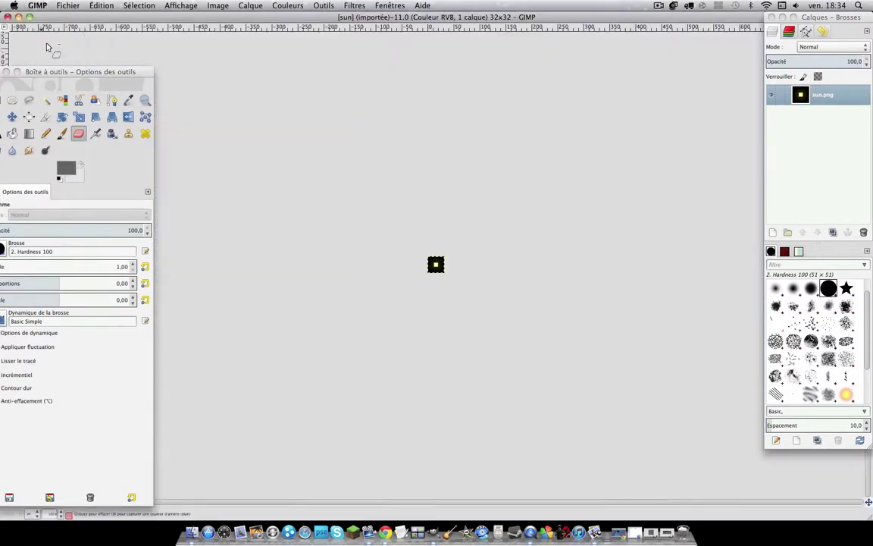
drag(80, 72, 80, 14)
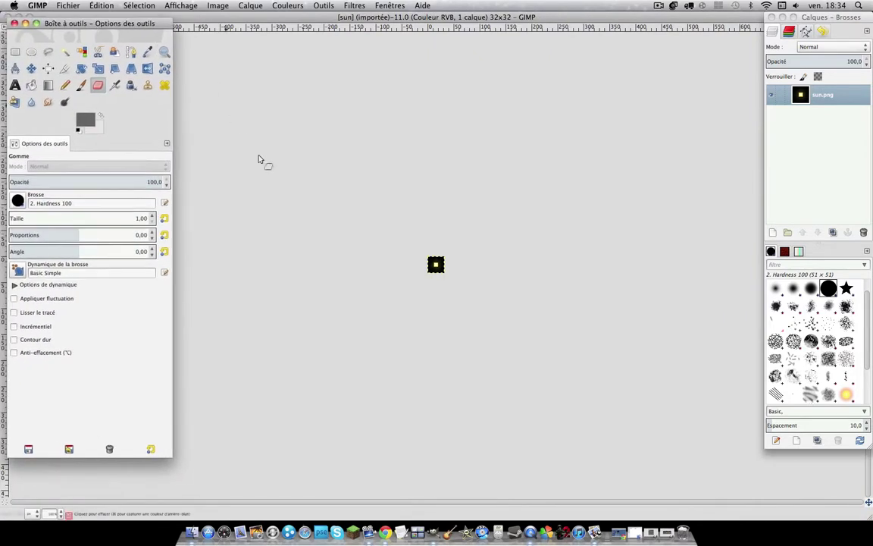
click(288, 5)
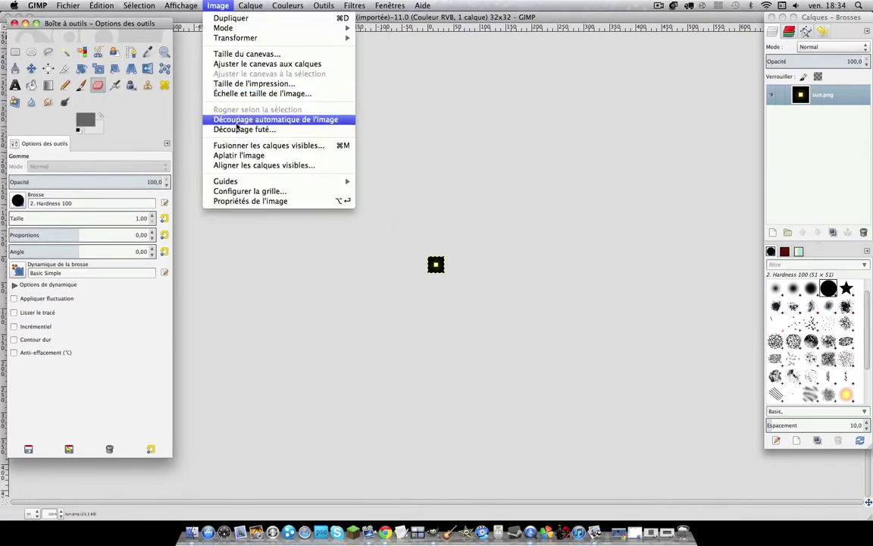
click(238, 94)
text(256)
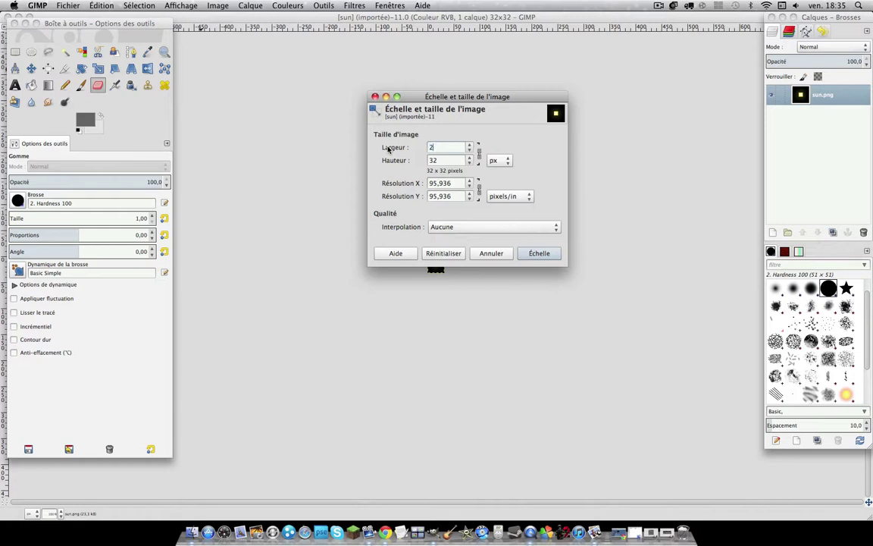
click(450, 160)
click(537, 254)
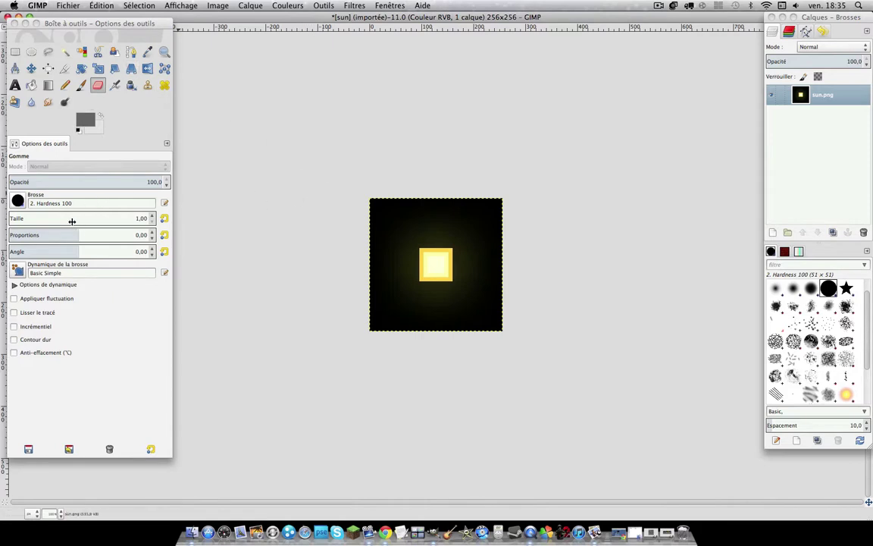
drag(72, 221, 127, 218)
Step: Erase the sun canvas and fill it black with the pencil in a black foreground
click(447, 284)
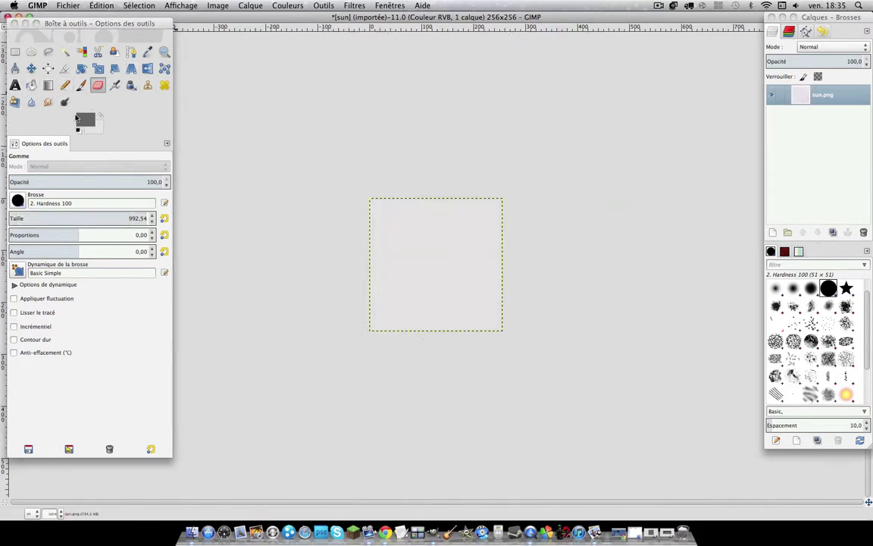
click(87, 123)
drag(221, 43, 427, 28)
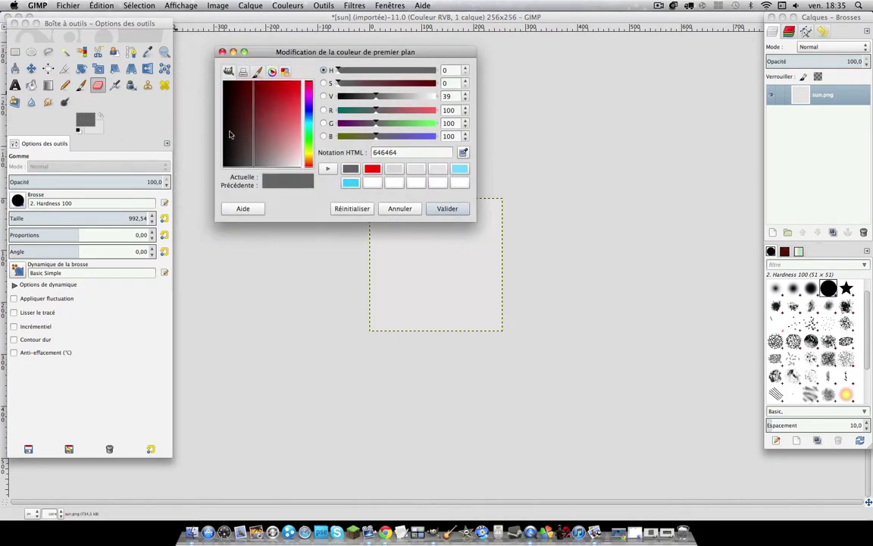
drag(250, 152, 318, 216)
click(448, 207)
click(66, 85)
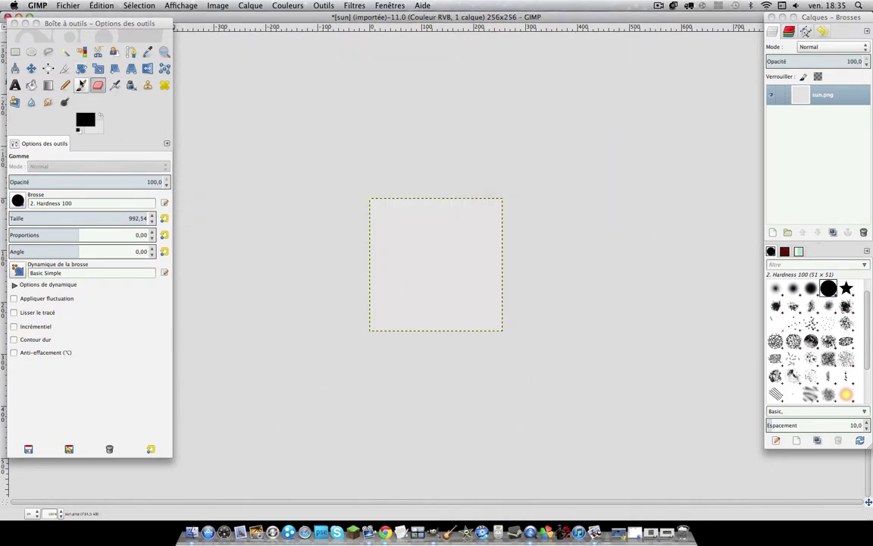
click(479, 276)
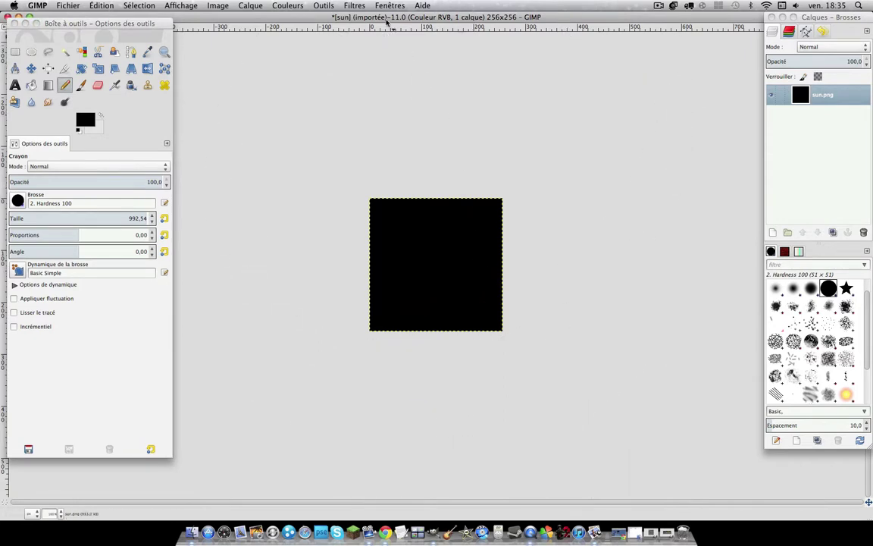
Step: Launch the Supernova filter and set its colour to yellow ffe400
click(365, 6)
mouse_move(384, 84)
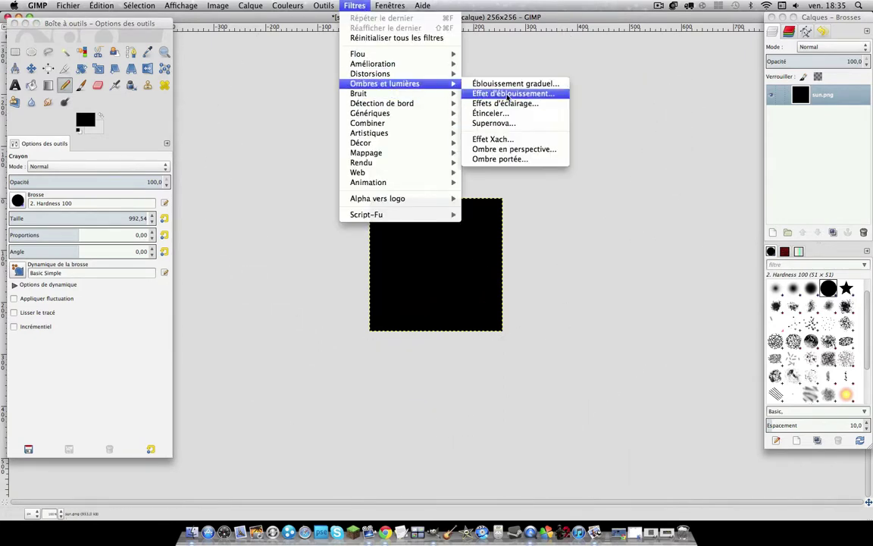
click(502, 125)
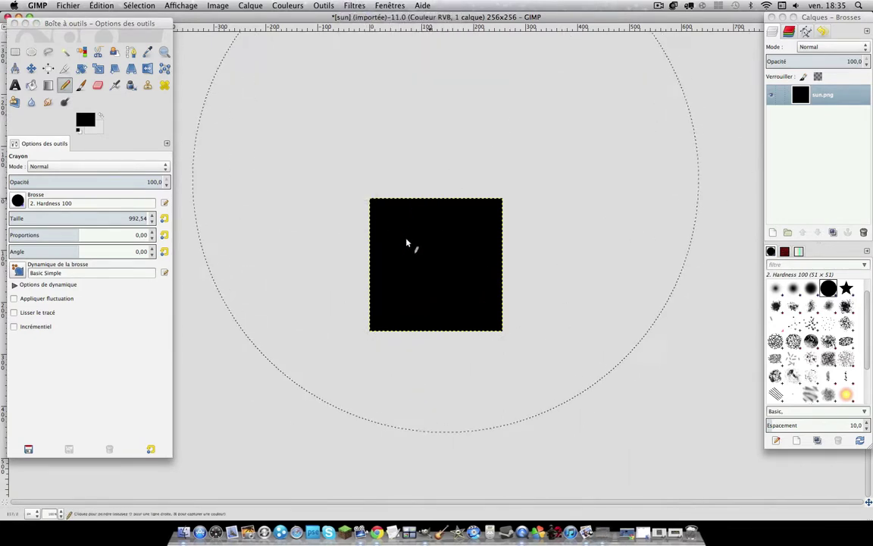
click(604, 534)
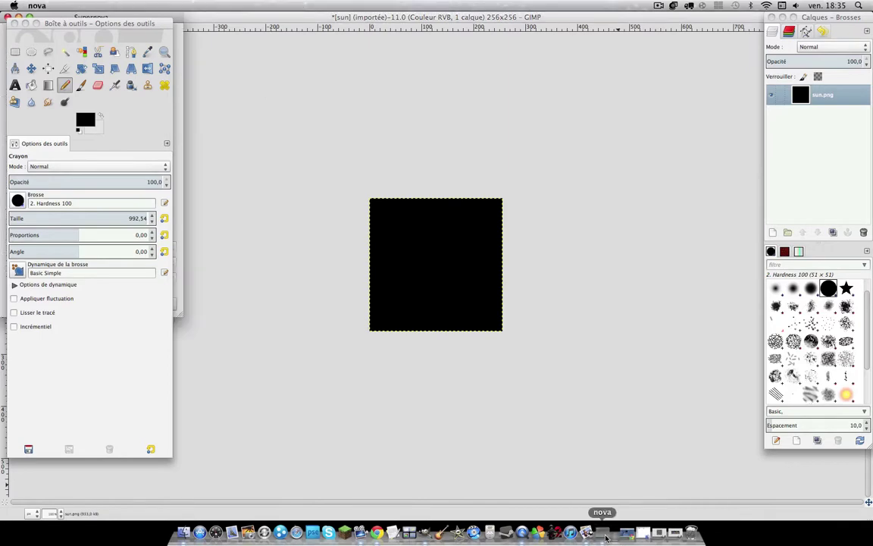
drag(350, 78, 738, 110)
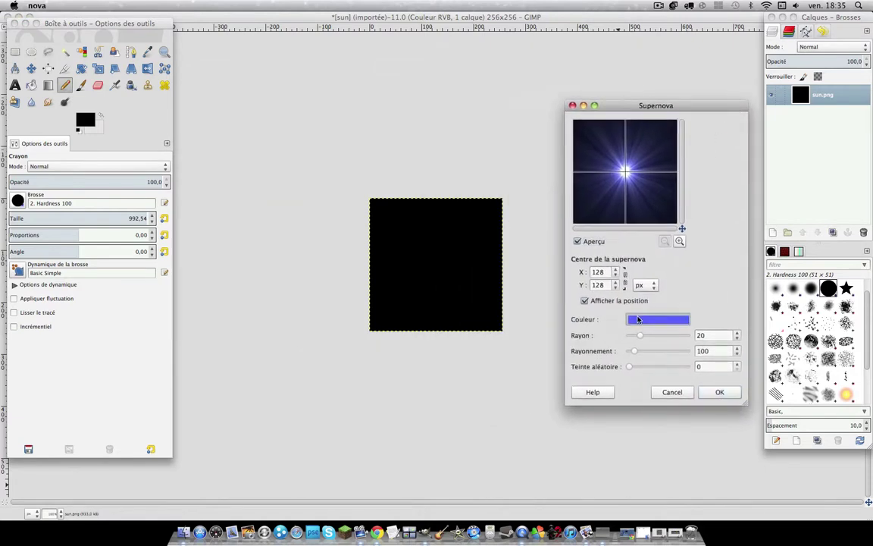
click(630, 319)
drag(170, 11, 466, 70)
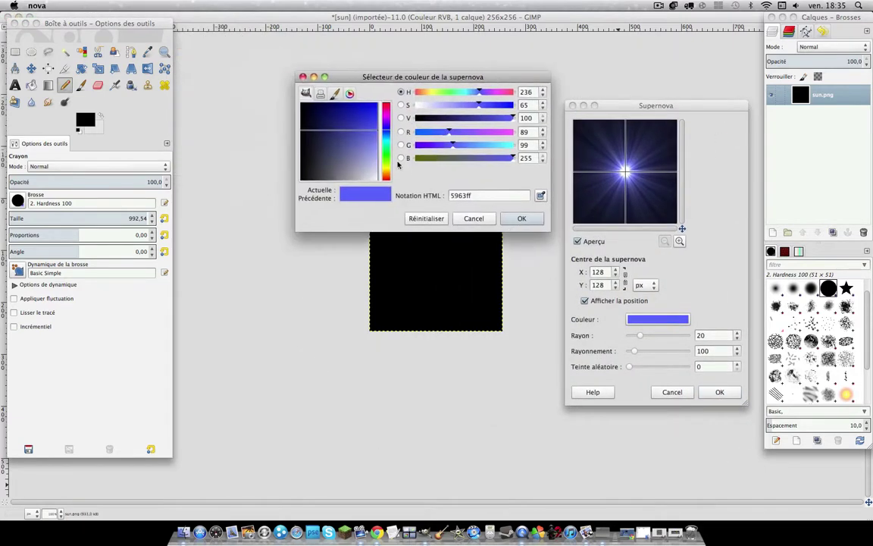
click(386, 167)
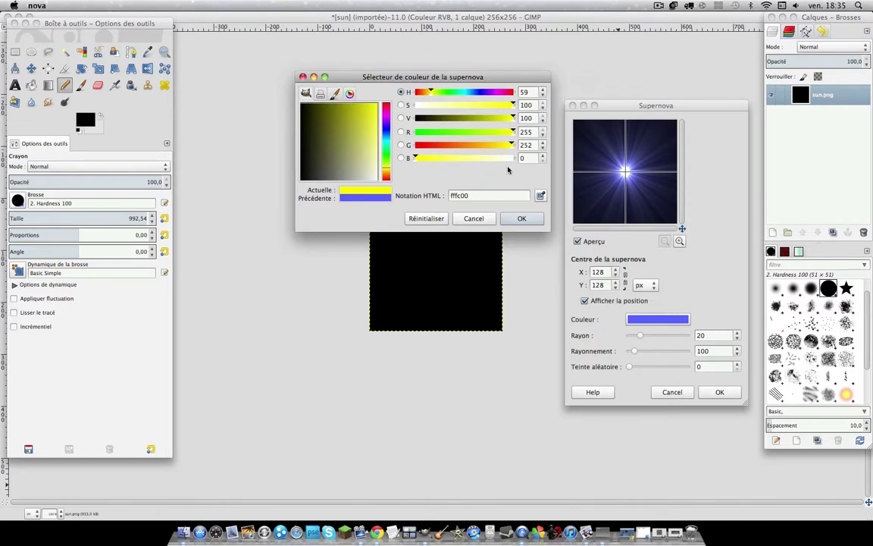
drag(386, 174, 387, 172)
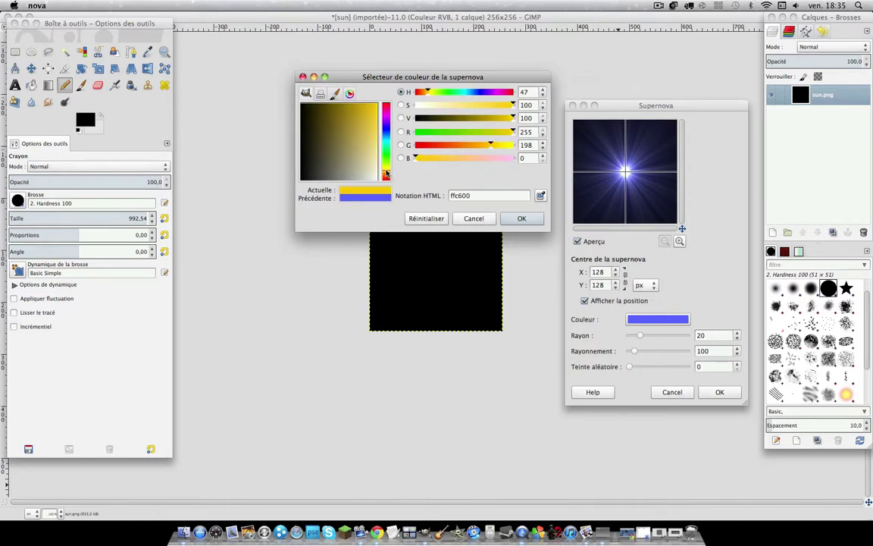
click(520, 220)
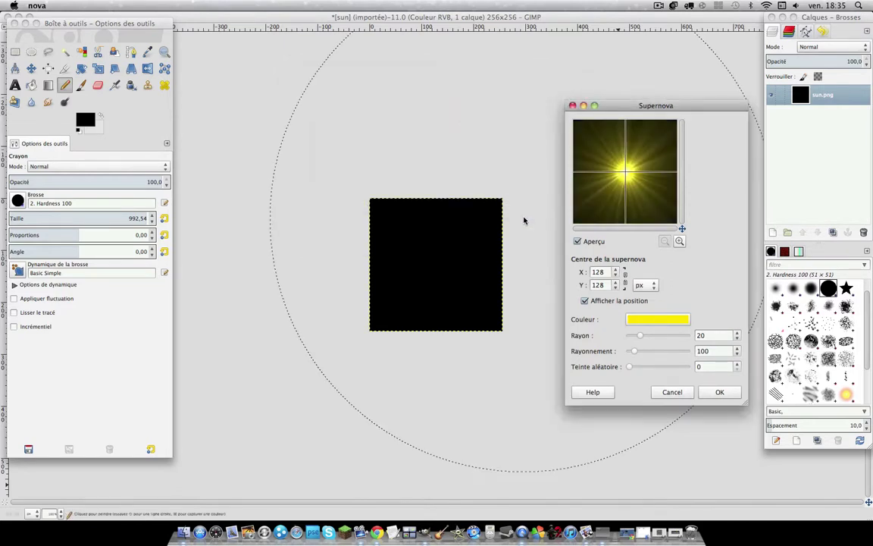
Step: Set the Supernova radius to about 32, 29 rays, and random hue 2
click(641, 339)
drag(654, 337, 659, 337)
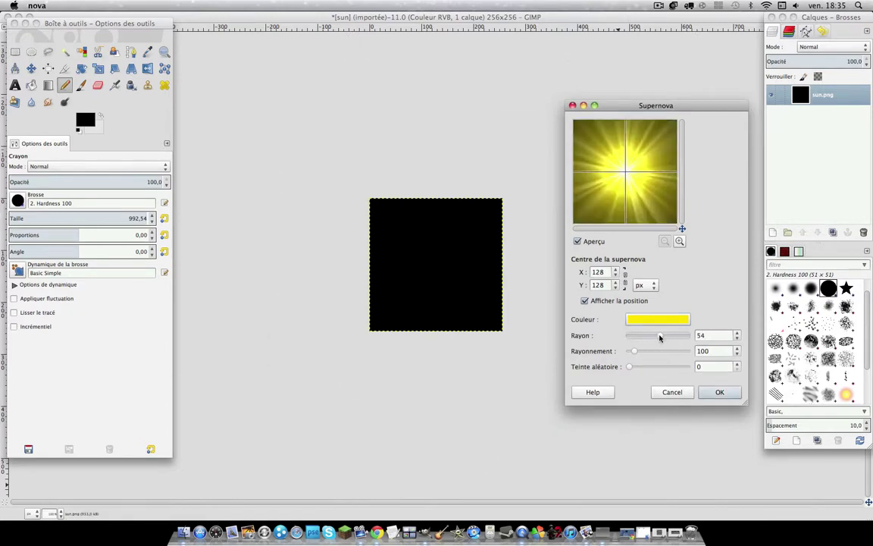
click(630, 353)
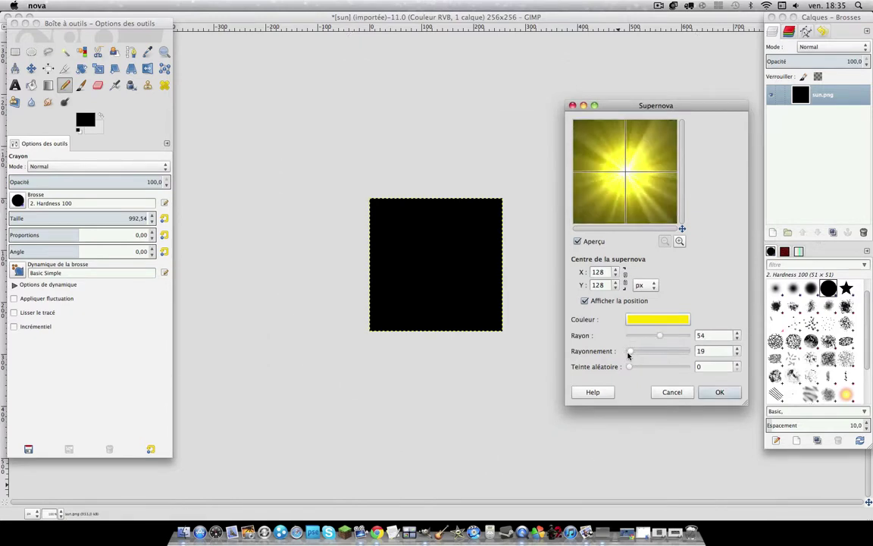
click(633, 353)
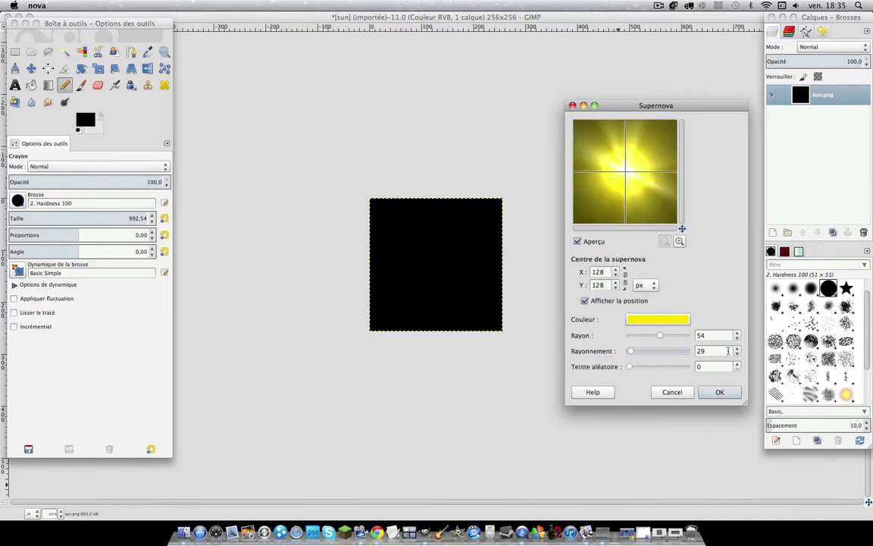
scroll(737, 350, up, 6)
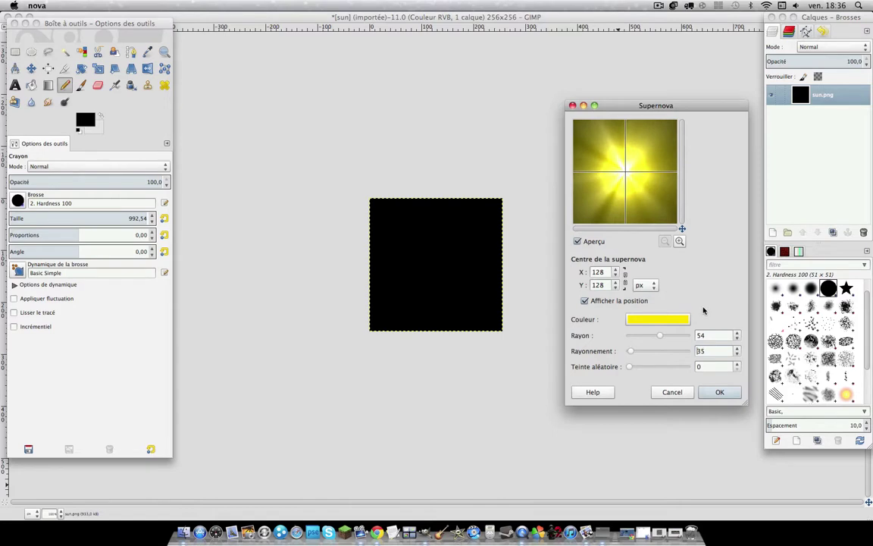
scroll(739, 353, up, 1)
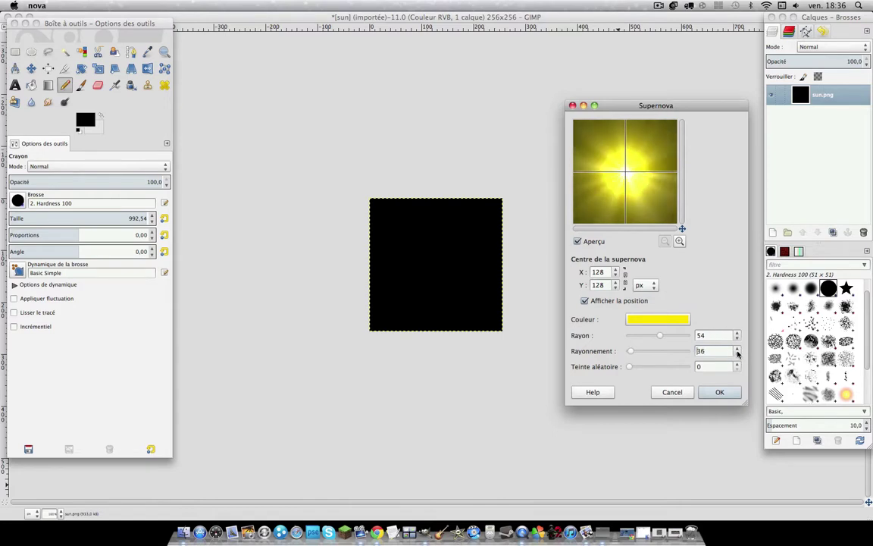
scroll(738, 353, down, 1)
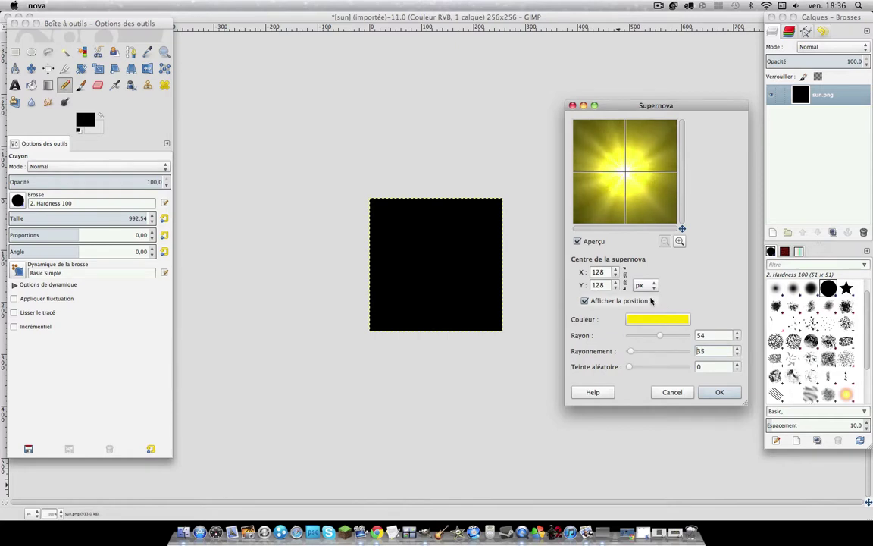
drag(657, 337, 646, 339)
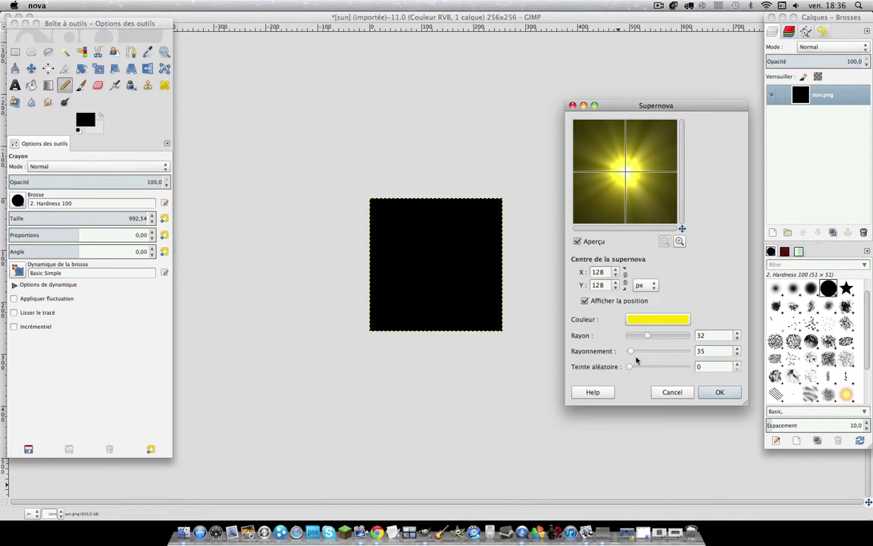
drag(632, 367, 629, 367)
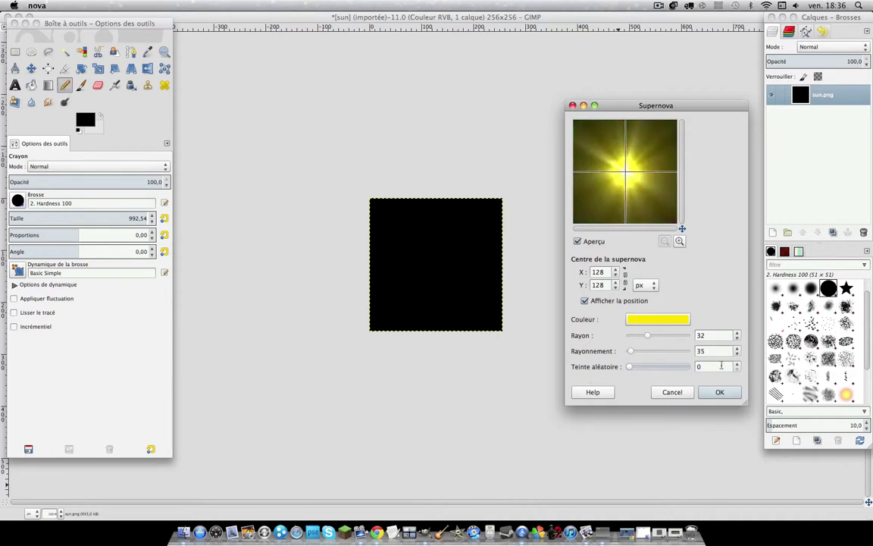
click(735, 364)
click(735, 364)
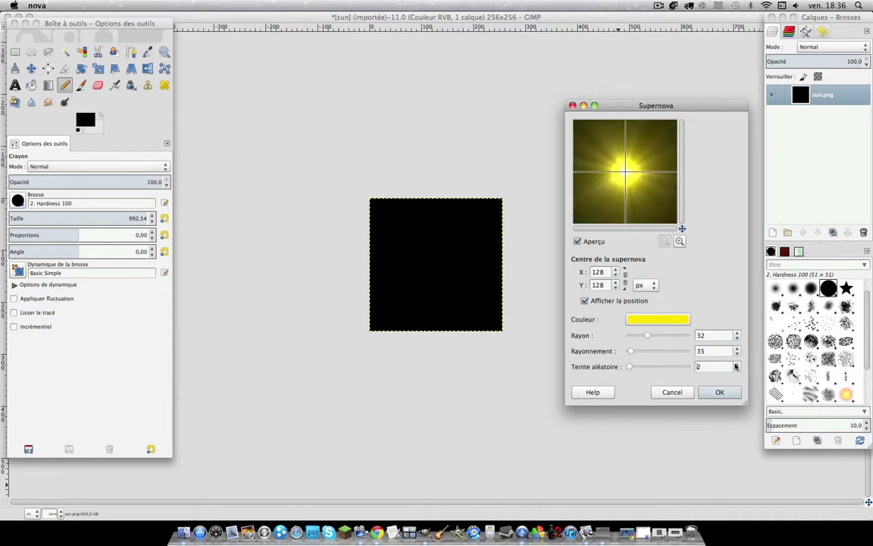
click(735, 364)
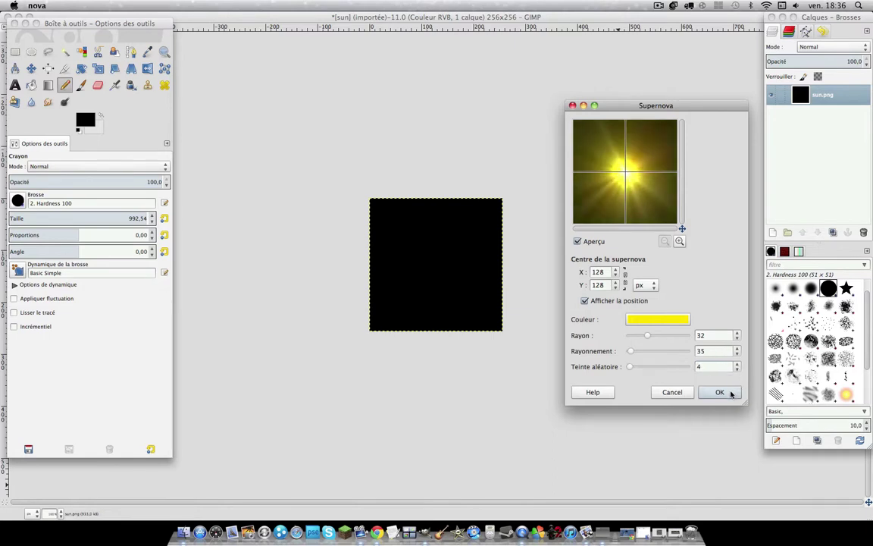
Step: Apply the yellow supernova, overwrite sun.png, and start closing the sun image
click(729, 392)
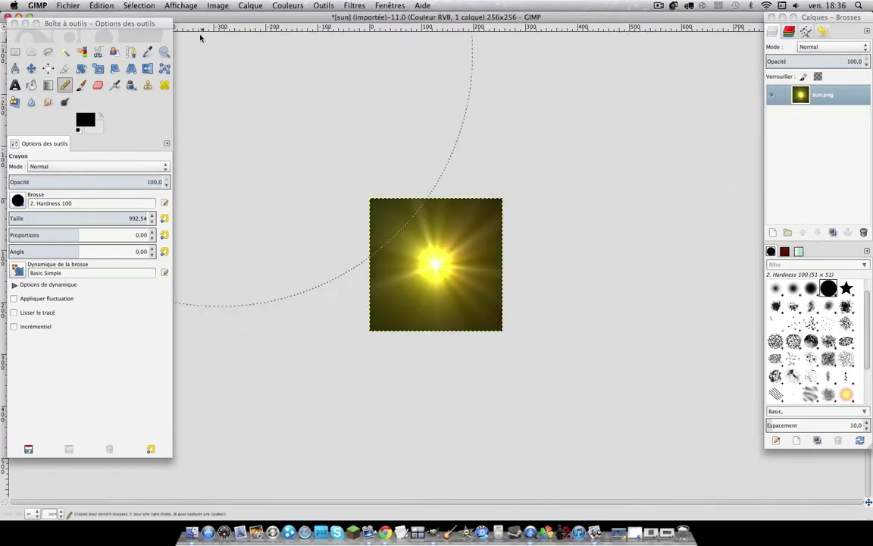
drag(201, 17, 389, 39)
click(101, 6)
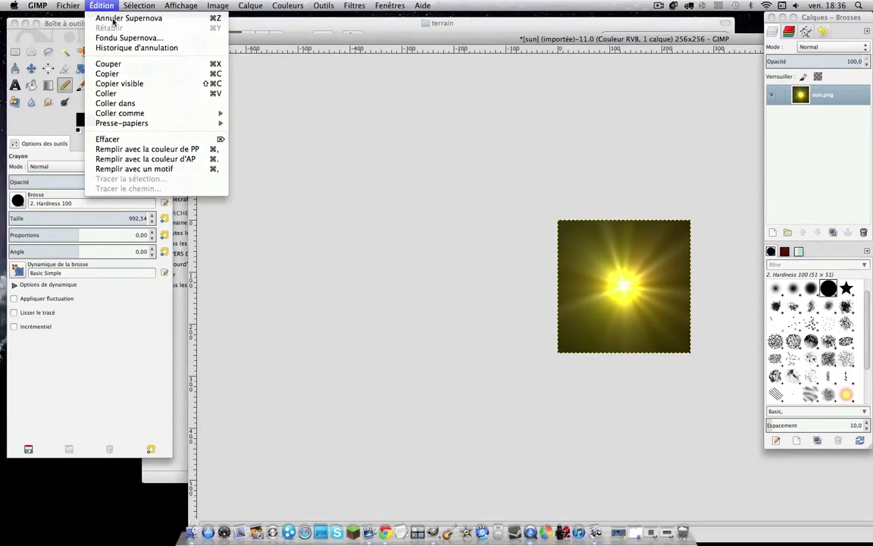
mouse_move(68, 5)
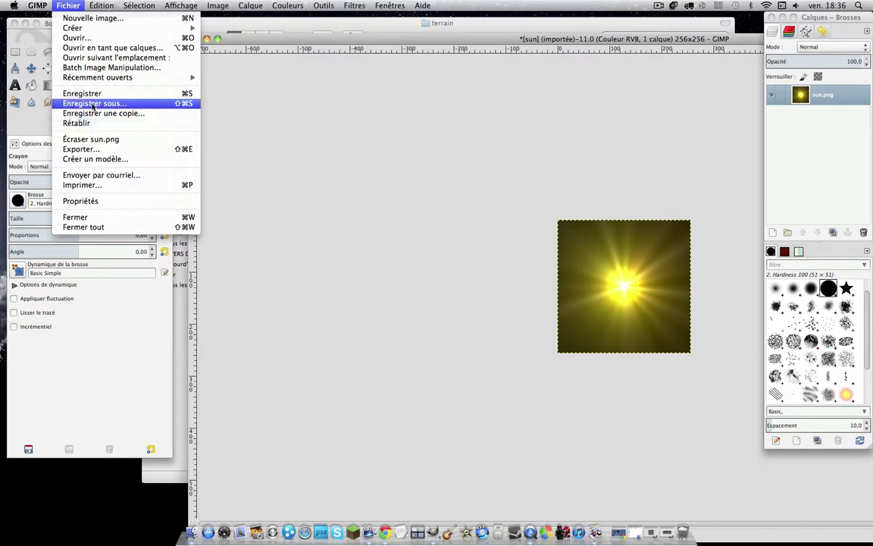
click(91, 139)
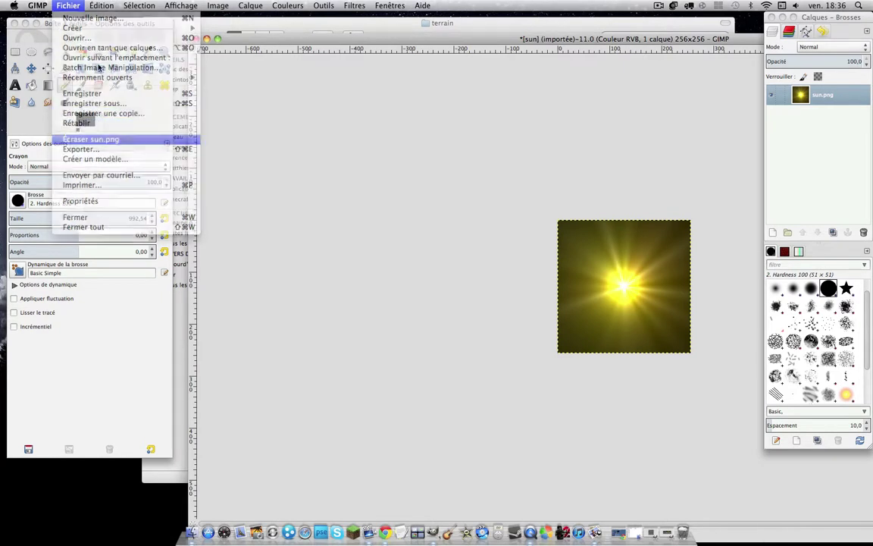
click(195, 38)
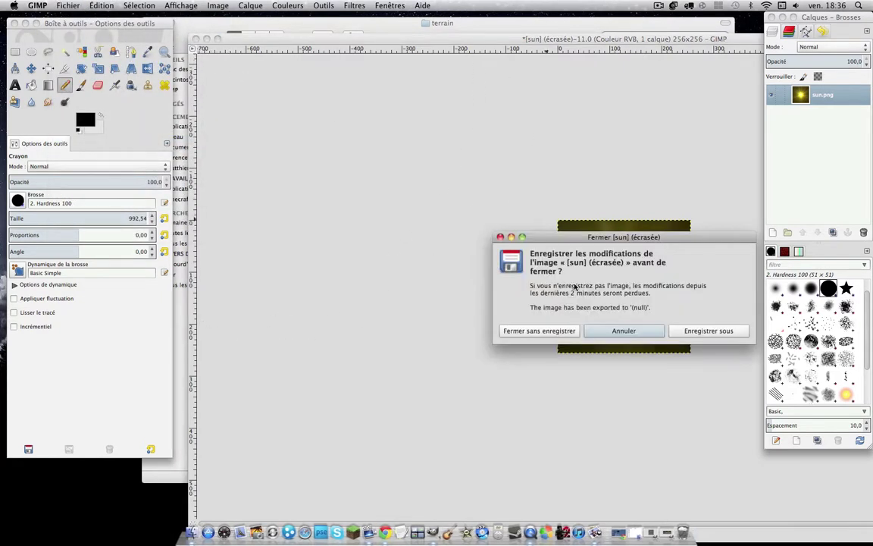
Step: Close the sun image without saving and open moon_phases.png in GIMP
click(574, 331)
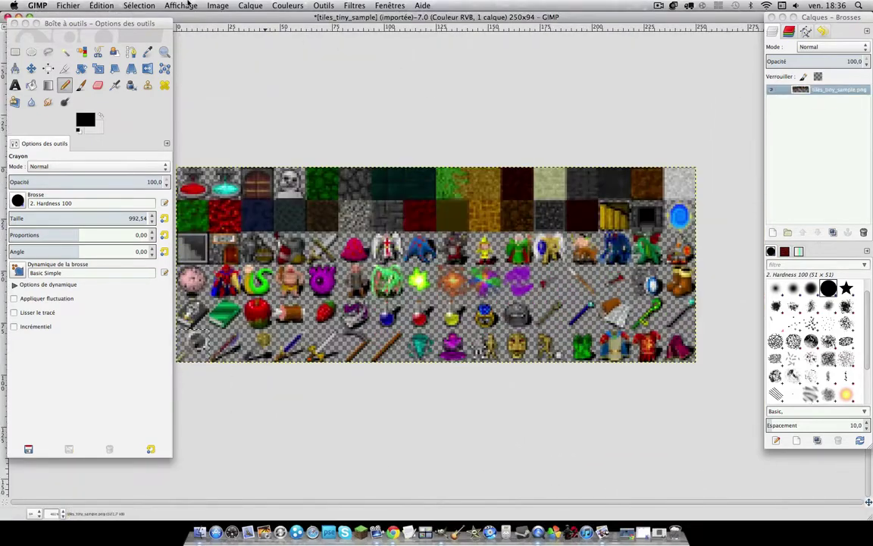
click(24, 15)
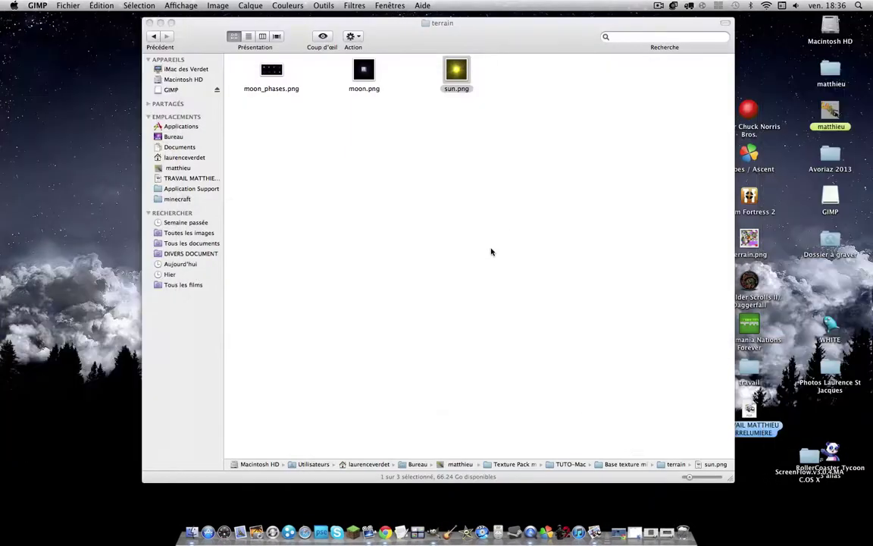
right_click(273, 73)
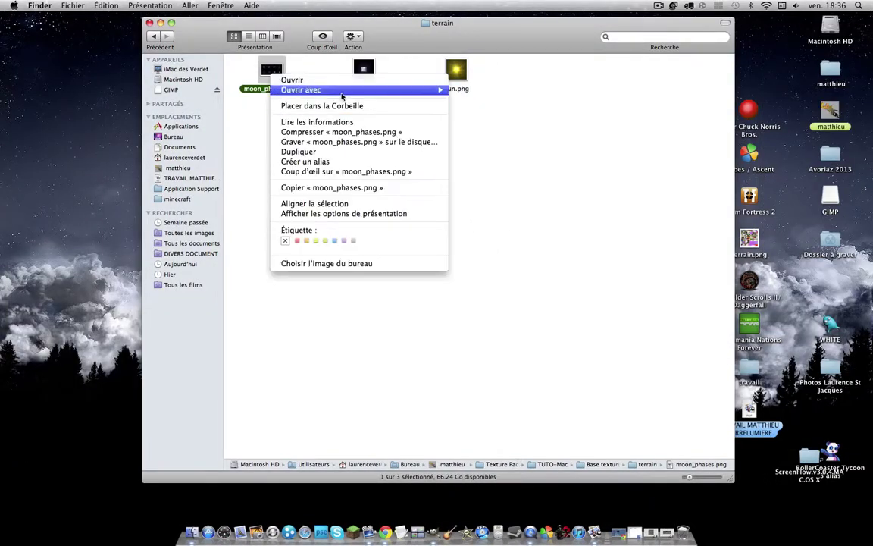
click(485, 129)
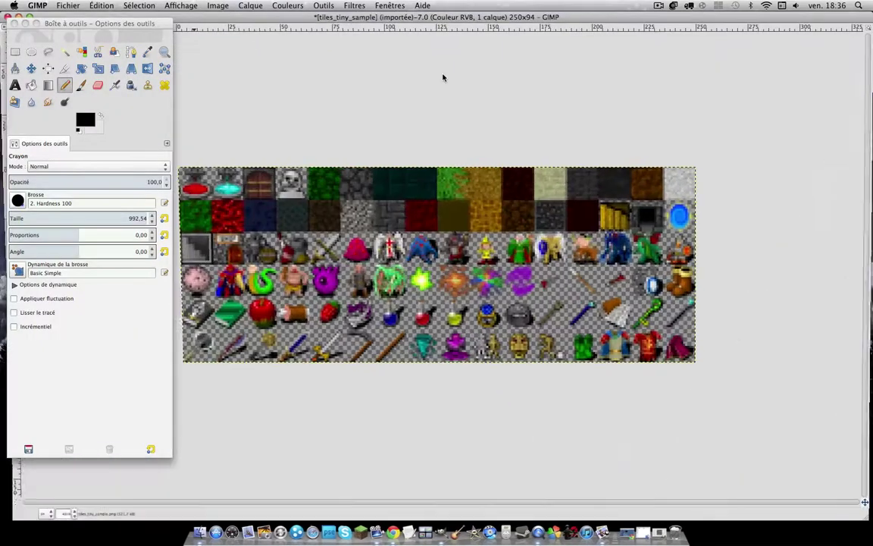
Step: Minimize the tiles_tiny_sample window and maximize the moon_phases image window
double_click(167, 20)
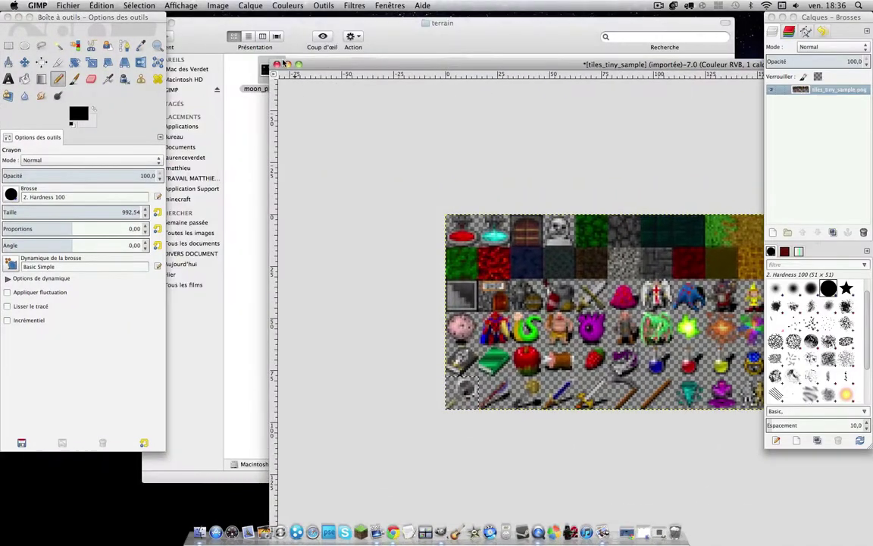
click(289, 67)
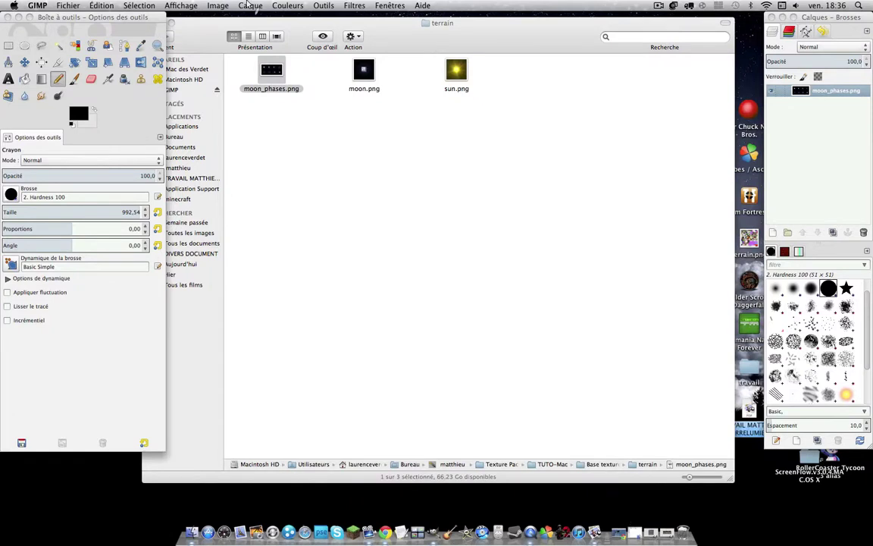
drag(135, 15, 154, 89)
drag(47, 16, 285, 23)
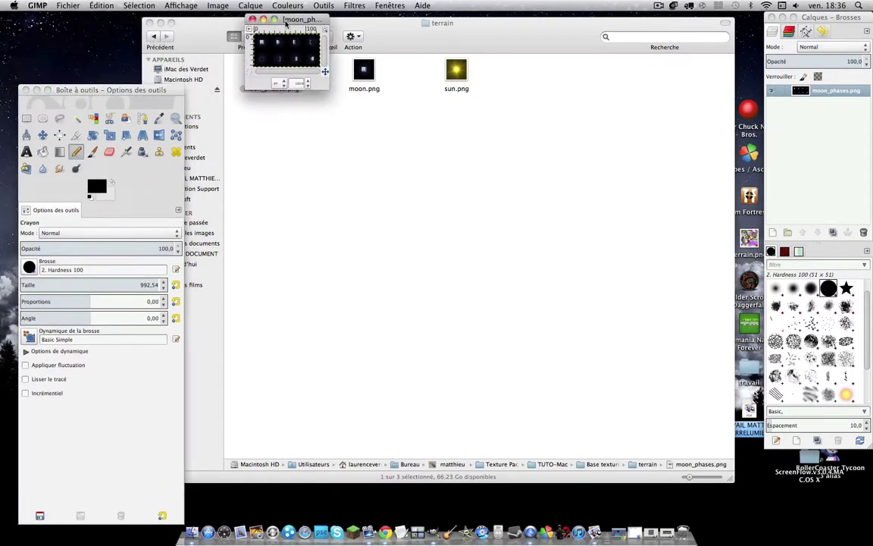
click(275, 20)
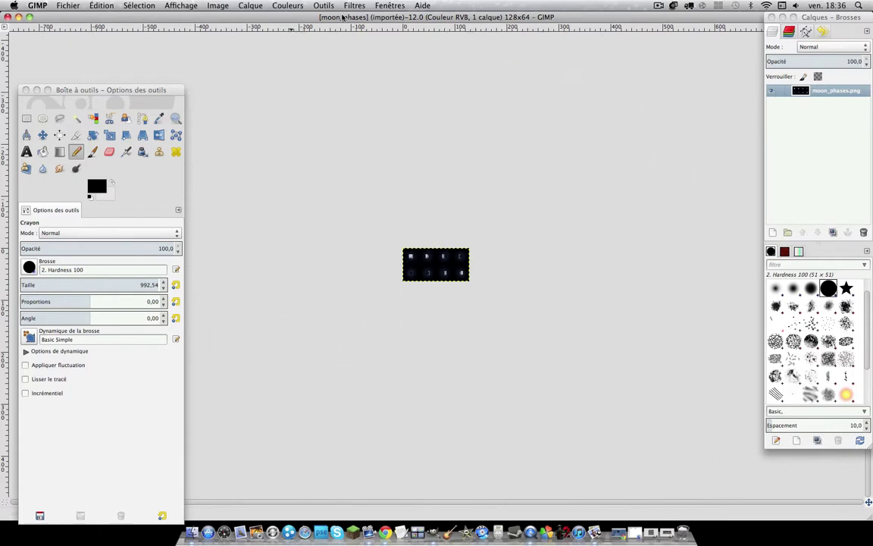
click(343, 6)
Step: Scale moon_phases to 512×256 px with interpolation set to Aucune
click(212, 84)
text(512)
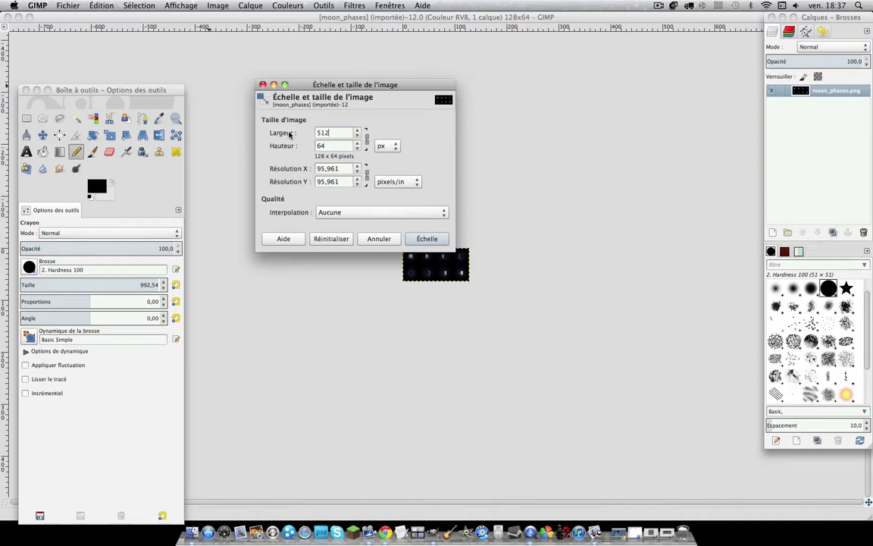
click(427, 240)
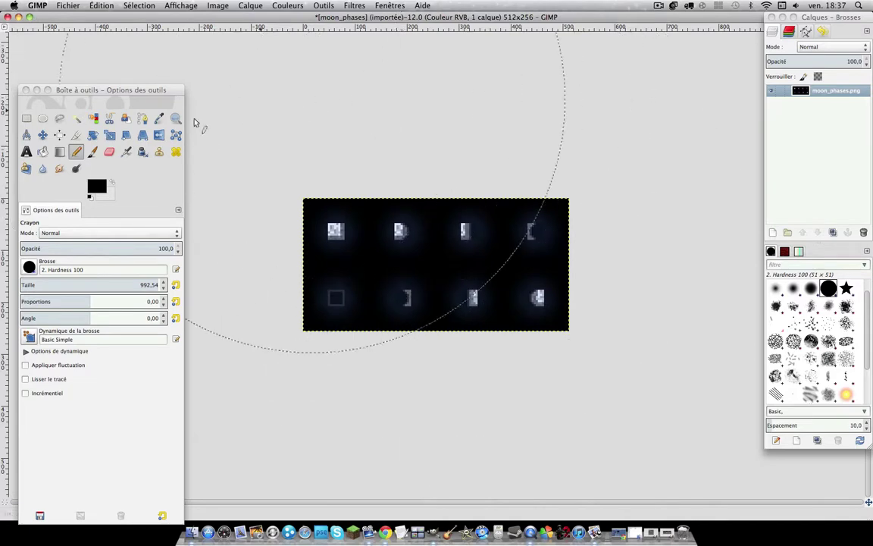
Step: Show the grid over moon_phases and set its spacing to 128×128 pixels
click(27, 119)
click(181, 5)
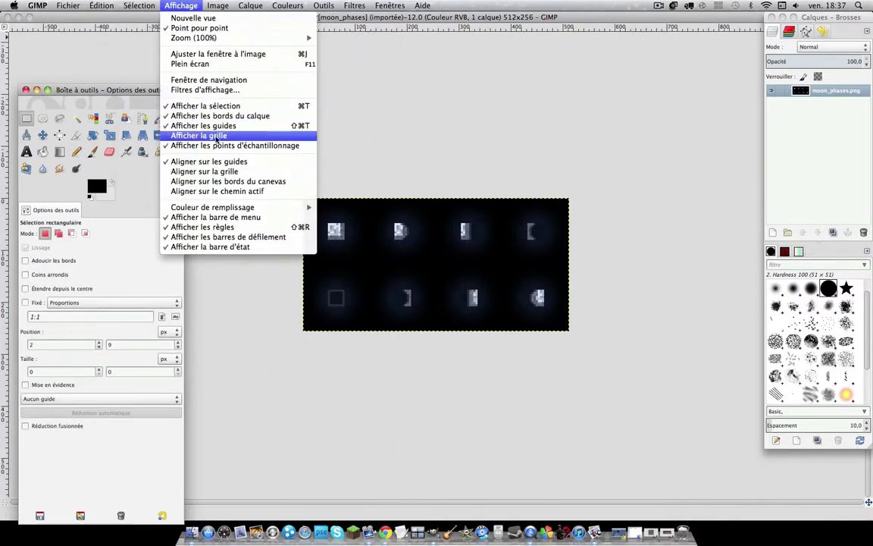
click(217, 136)
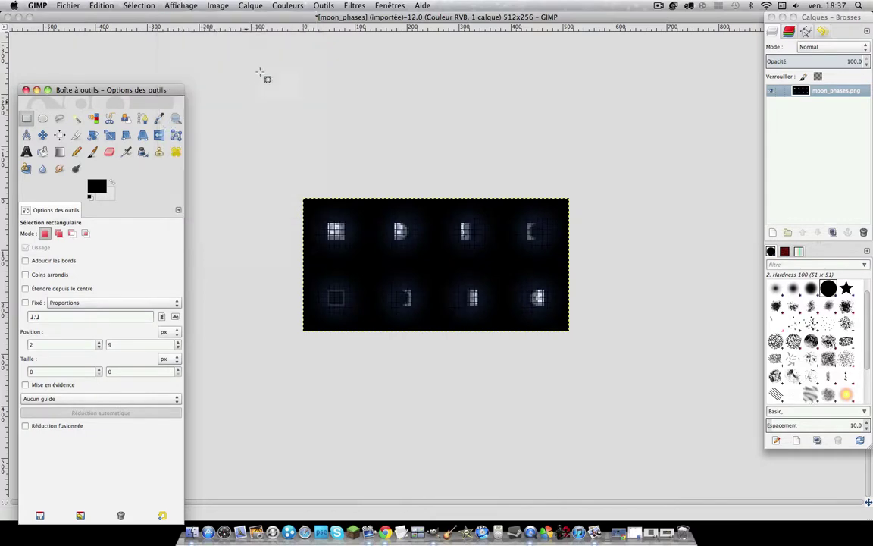
click(206, 7)
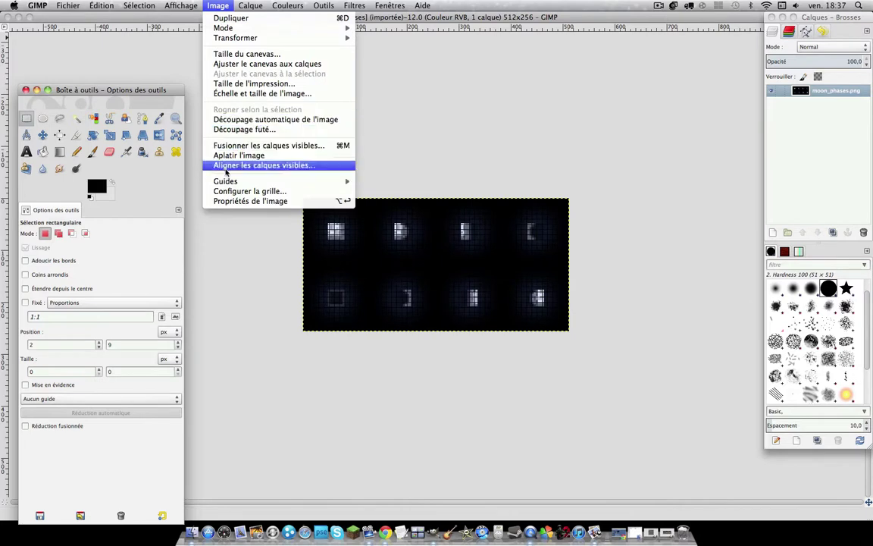
click(227, 191)
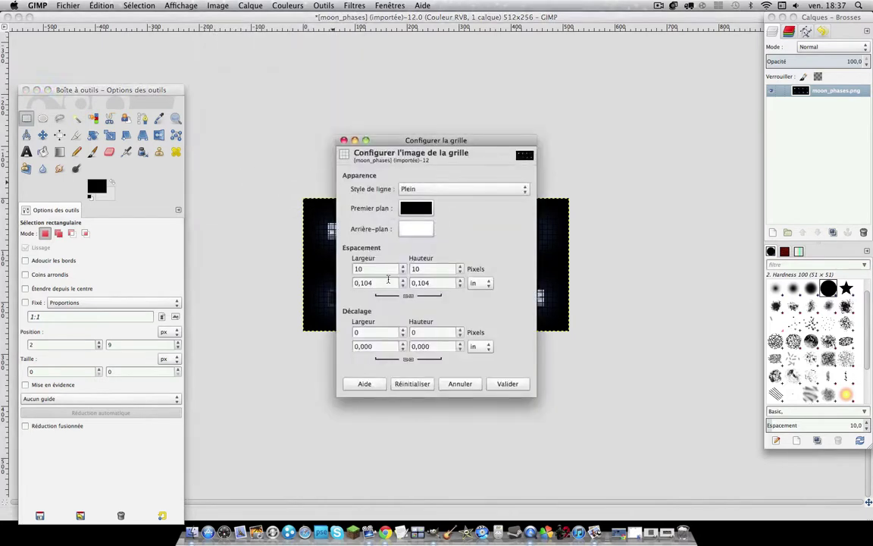
click(388, 271)
text(64)
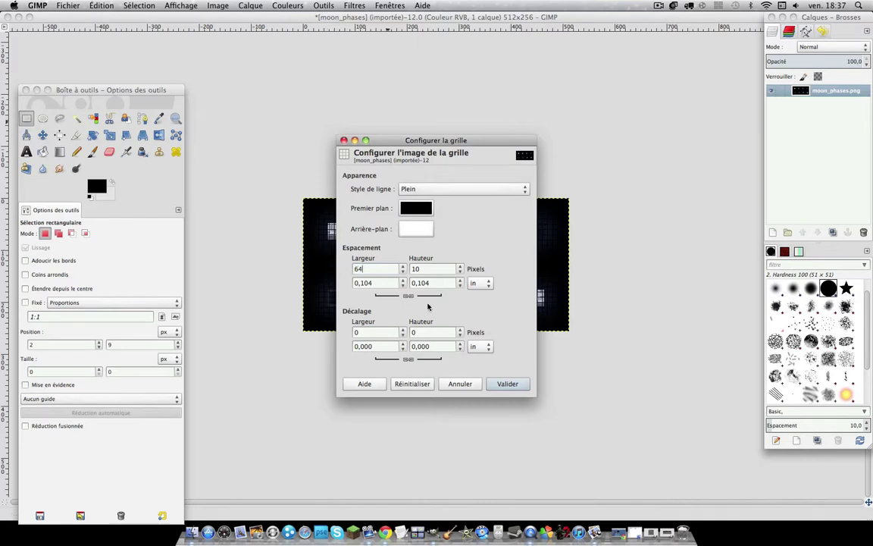
click(433, 270)
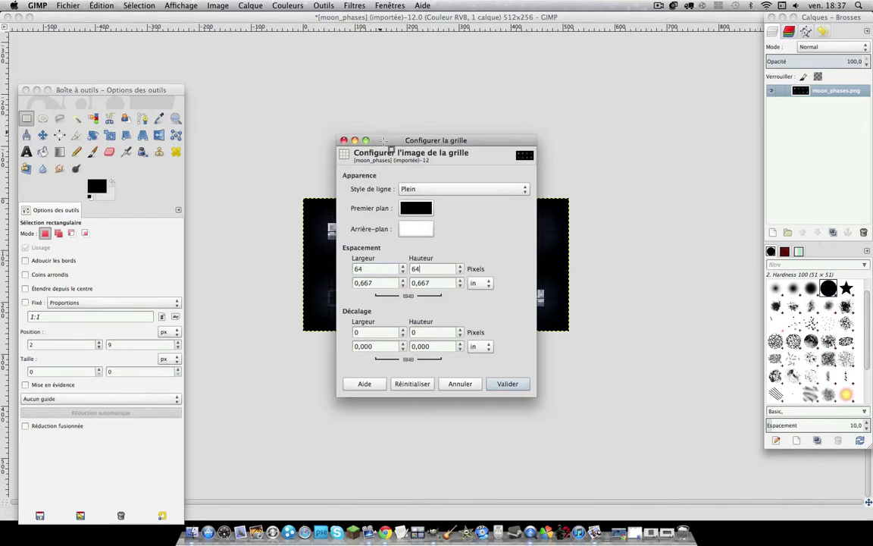
drag(410, 141, 537, 188)
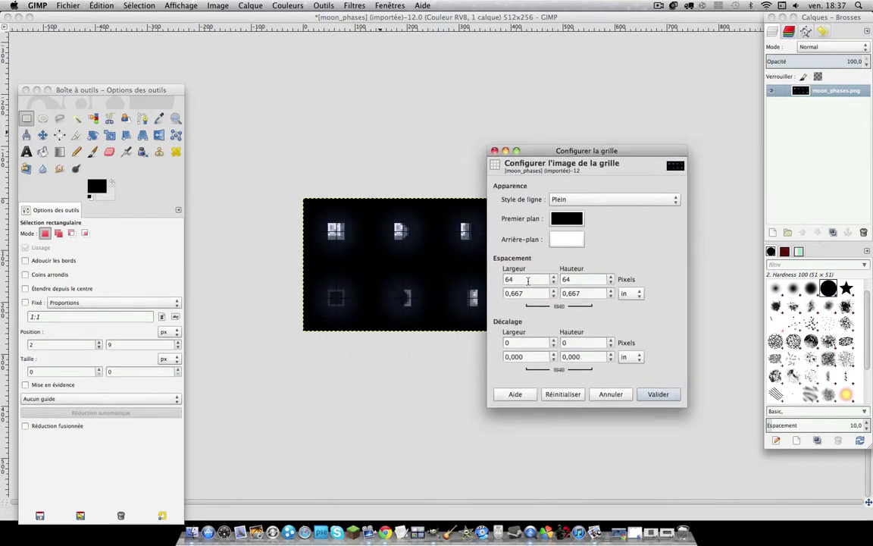
click(528, 280)
click(591, 278)
click(649, 397)
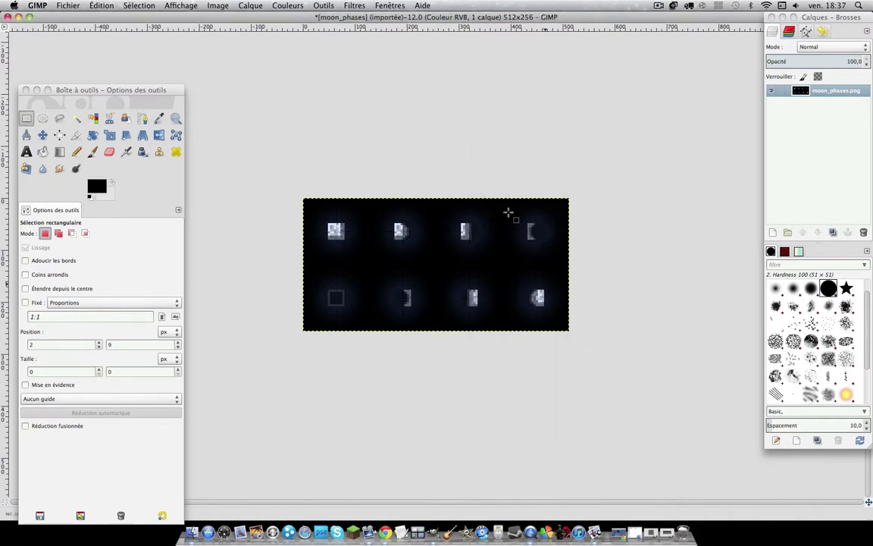
Step: Change the grid line colour to red and apply the 128-pixel grid
click(220, 5)
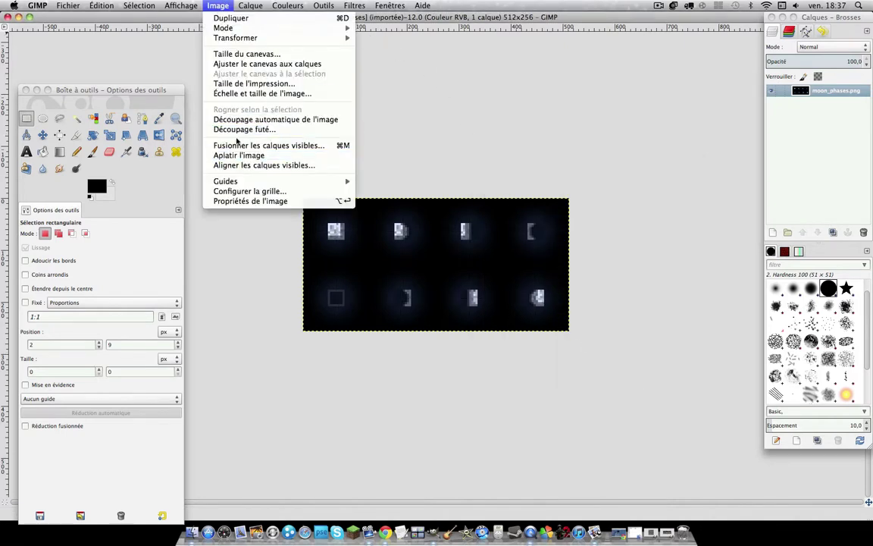
click(241, 191)
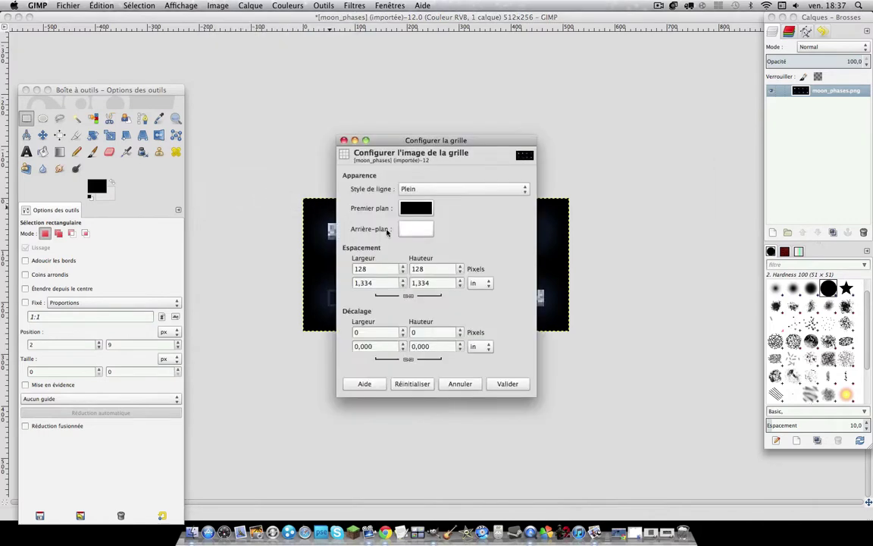
click(412, 211)
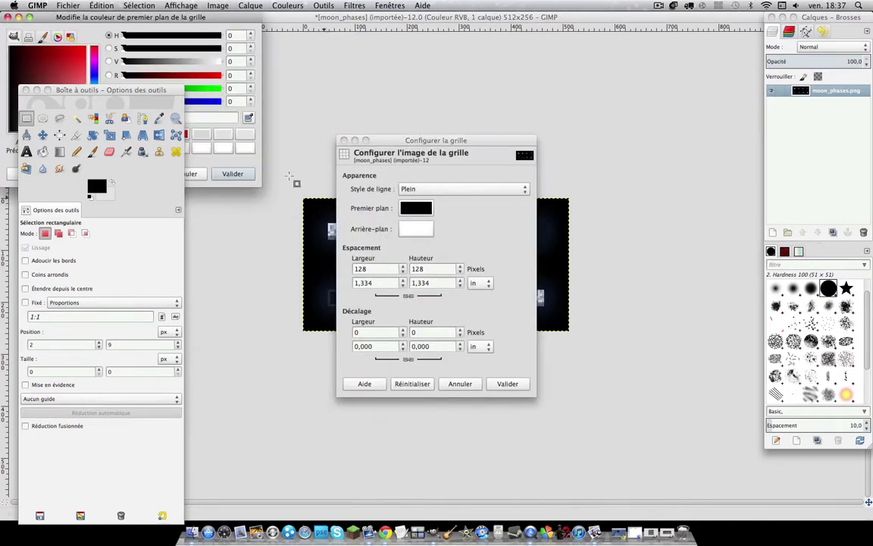
click(233, 174)
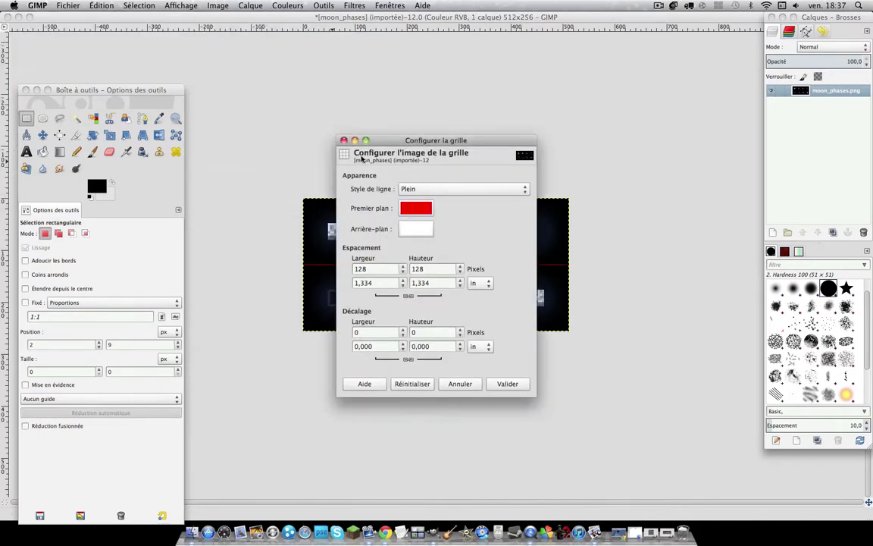
click(343, 141)
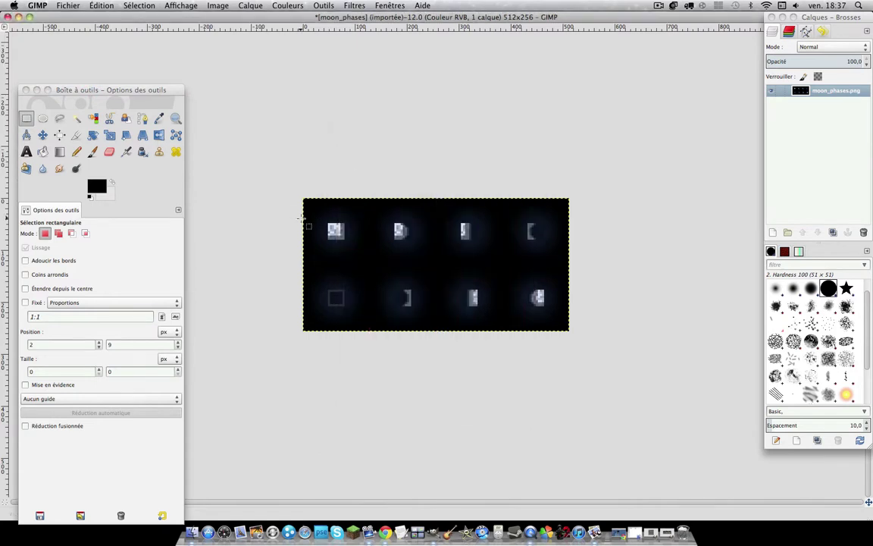
click(218, 5)
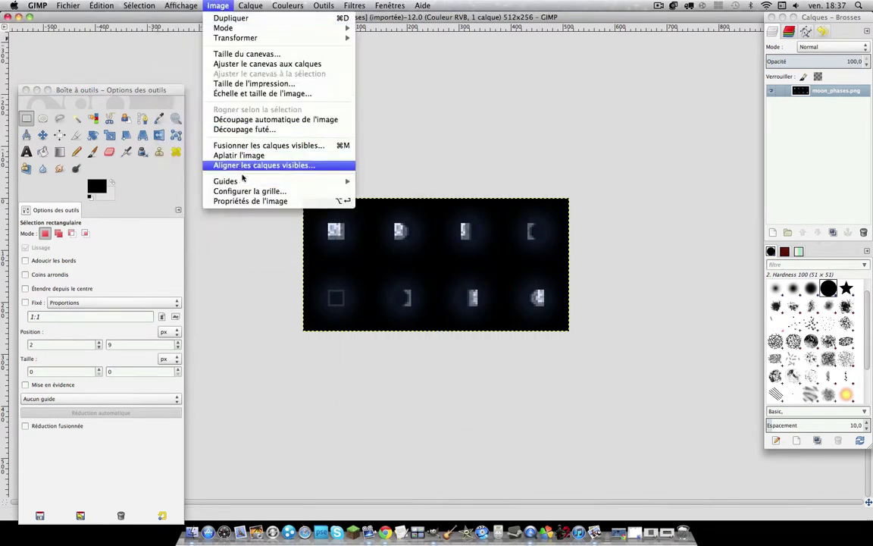
click(250, 191)
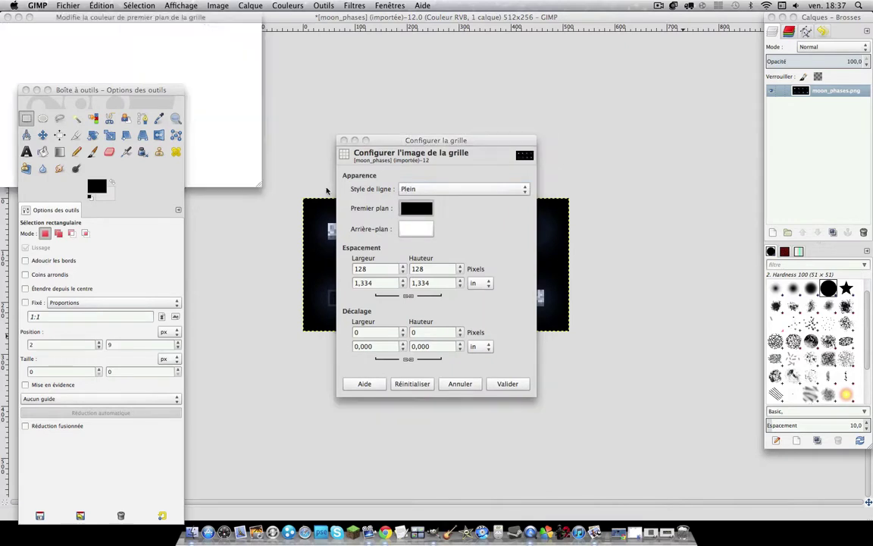
click(229, 173)
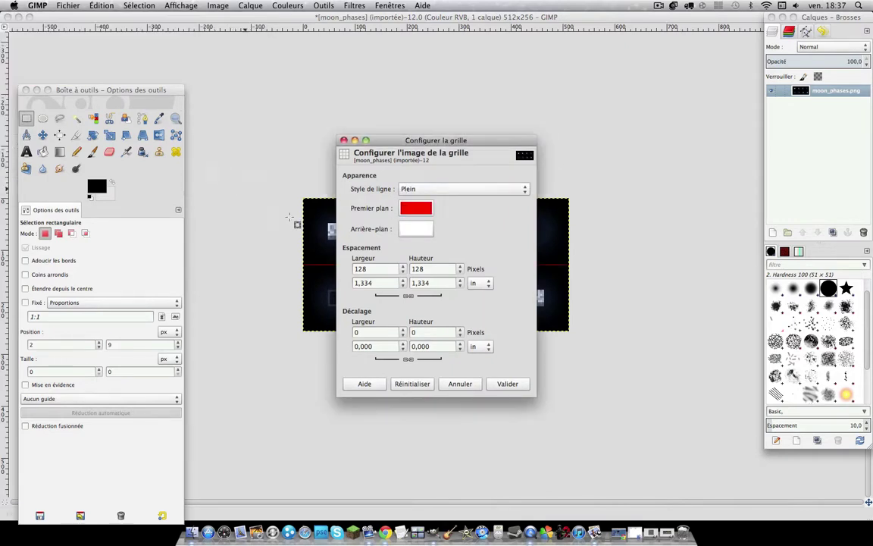
click(508, 384)
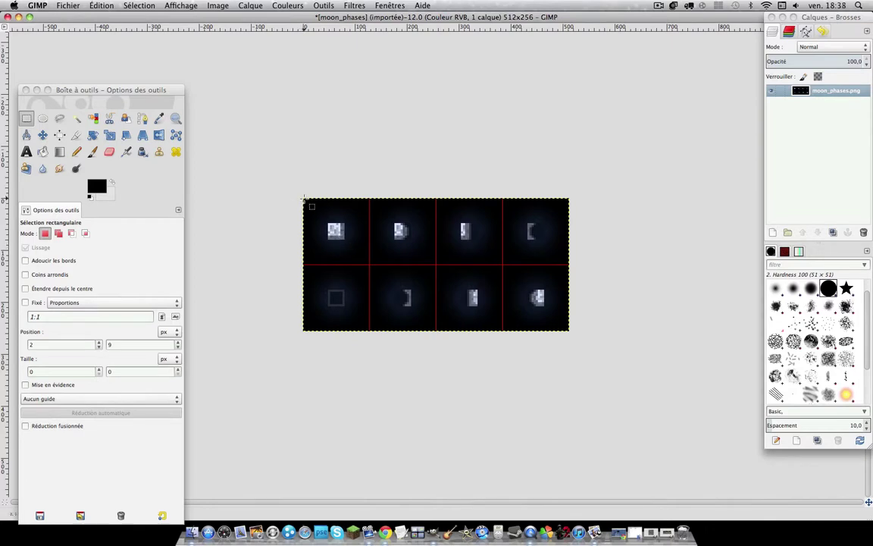
Step: Select the top-left moon cell, enlarge the selection past it, and bring up the Filters menu
drag(304, 200, 364, 261)
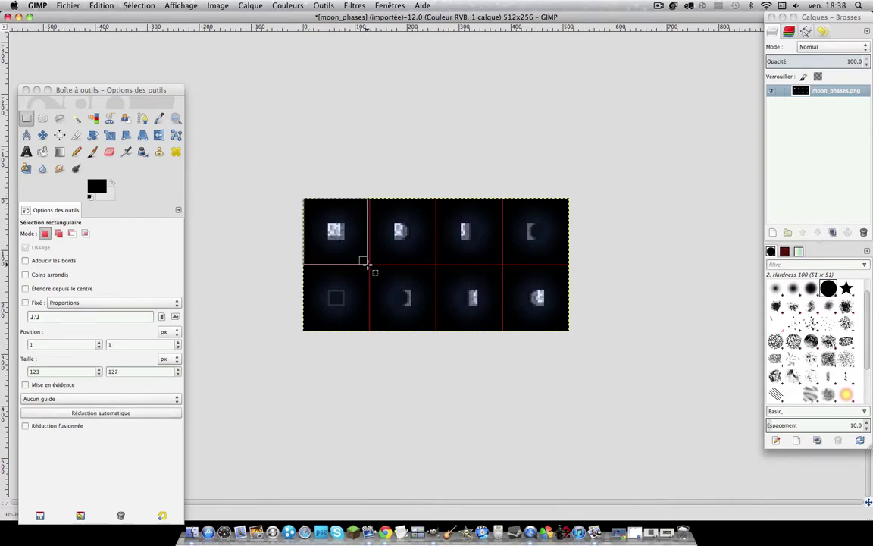
drag(364, 262, 369, 264)
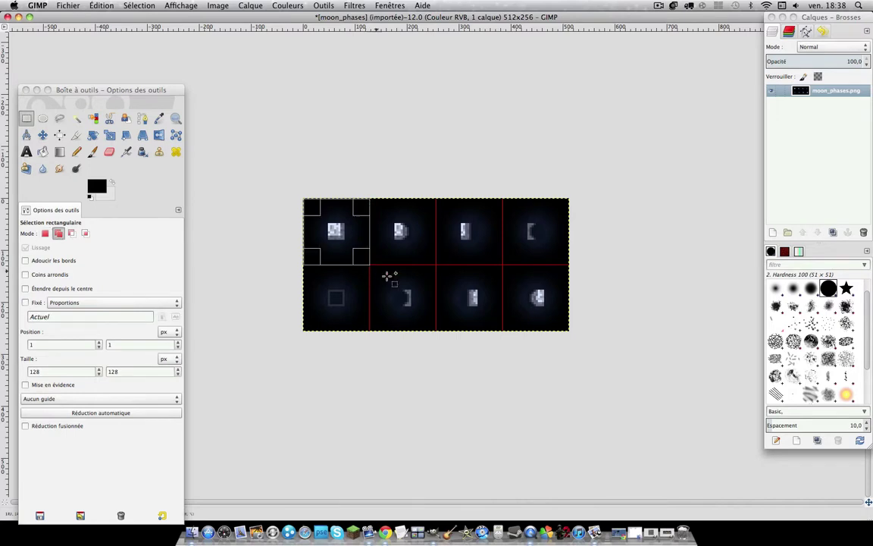
drag(311, 209, 290, 189)
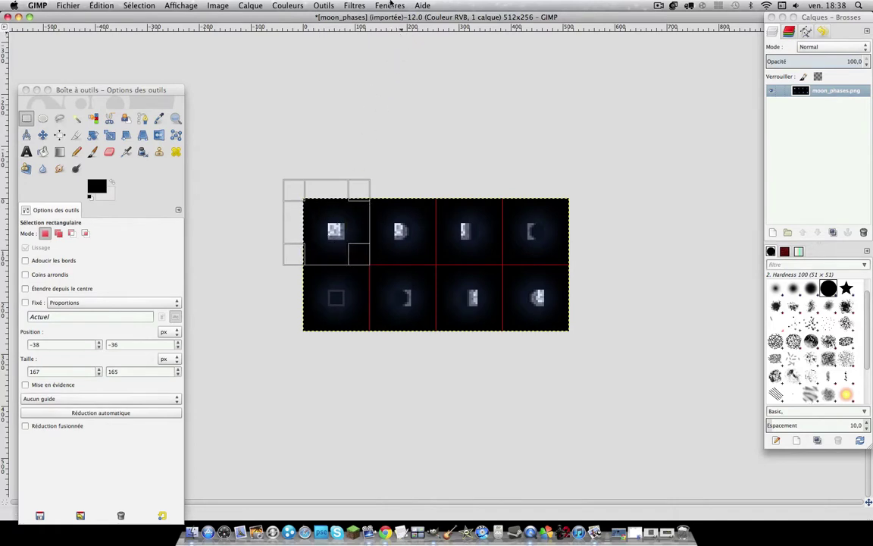
click(354, 6)
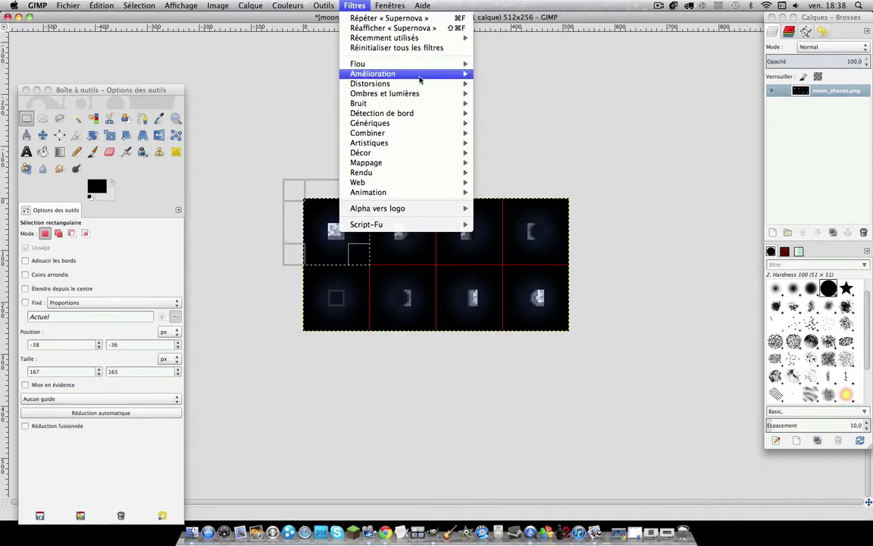
mouse_move(385, 93)
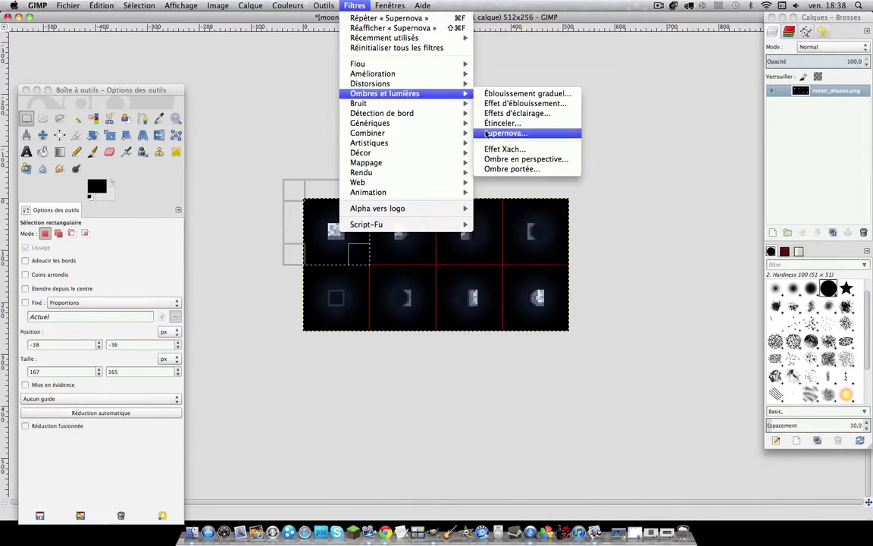
click(489, 130)
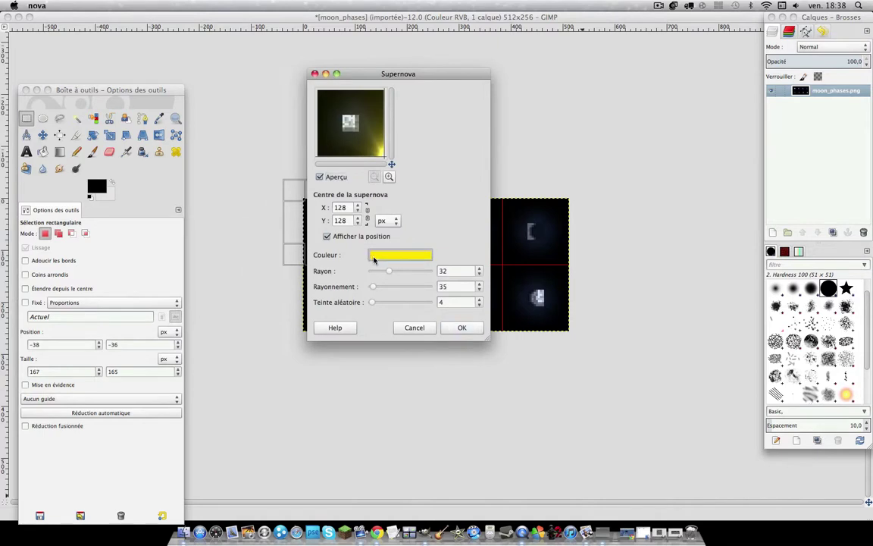
click(400, 255)
click(228, 159)
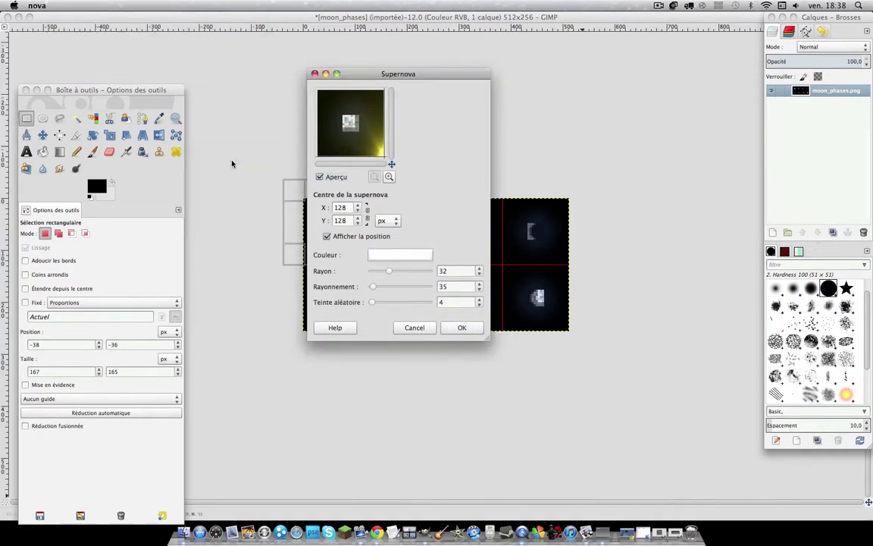
drag(121, 93, 121, 23)
click(334, 148)
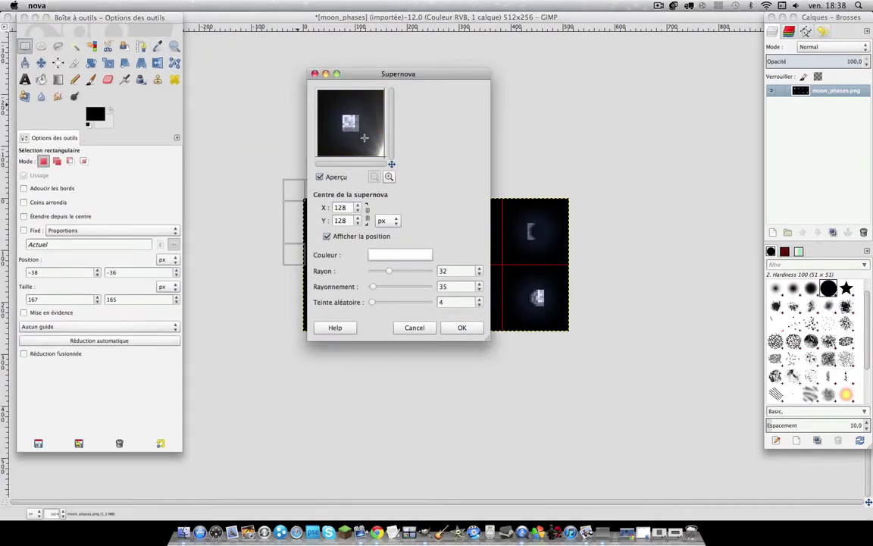
click(351, 124)
click(347, 119)
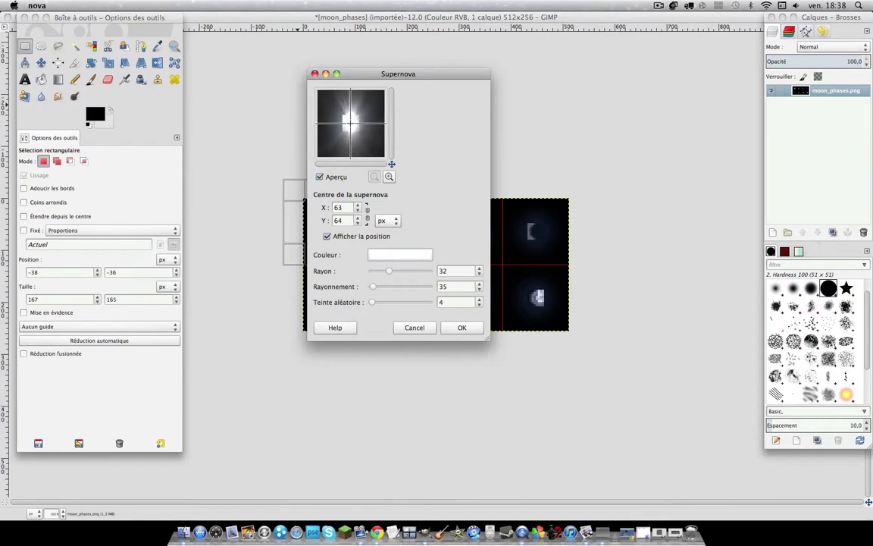
mouse_move(391, 270)
mouse_down()
mouse_move(403, 270)
mouse_move(393, 267)
mouse_up()
click(357, 205)
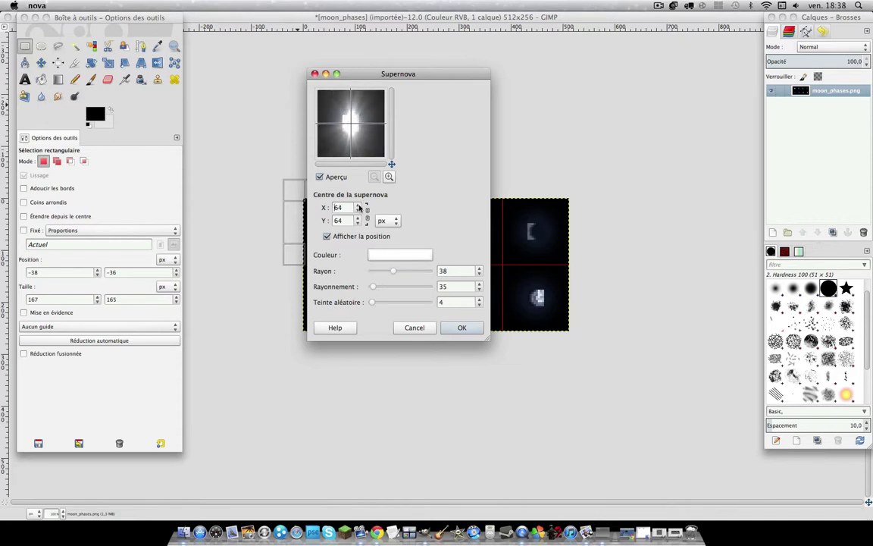
click(358, 206)
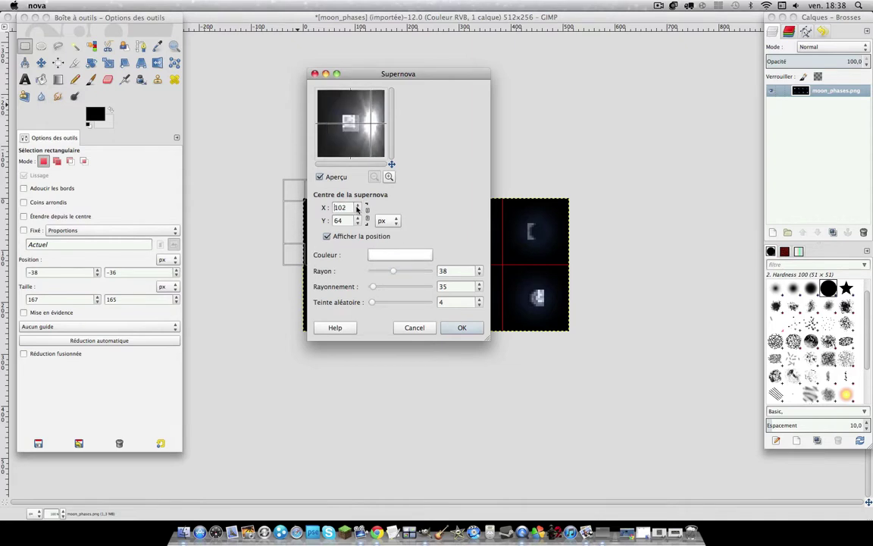
click(357, 210)
click(357, 211)
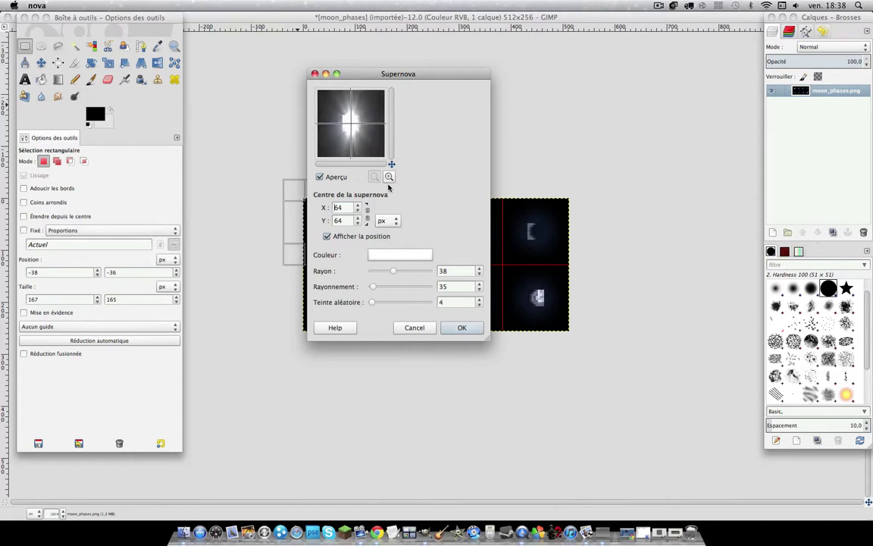
click(389, 177)
click(374, 177)
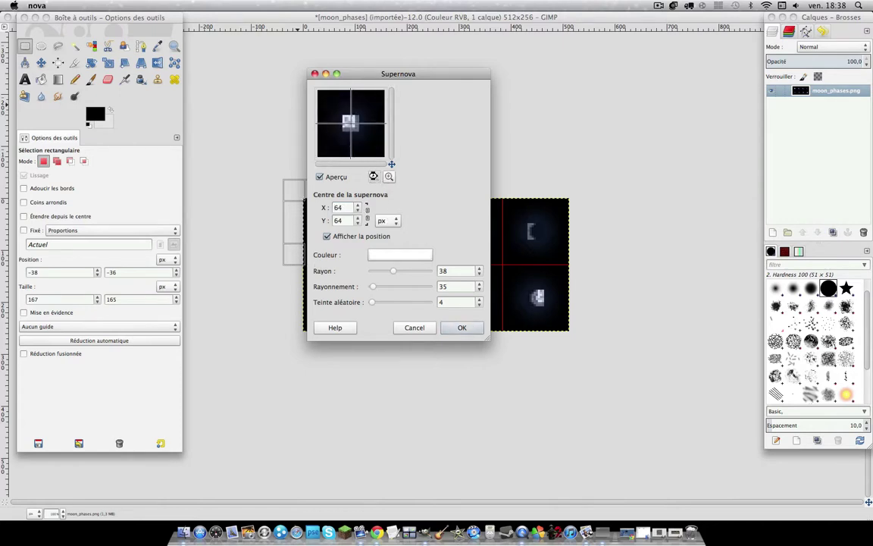
drag(394, 272, 331, 288)
click(410, 276)
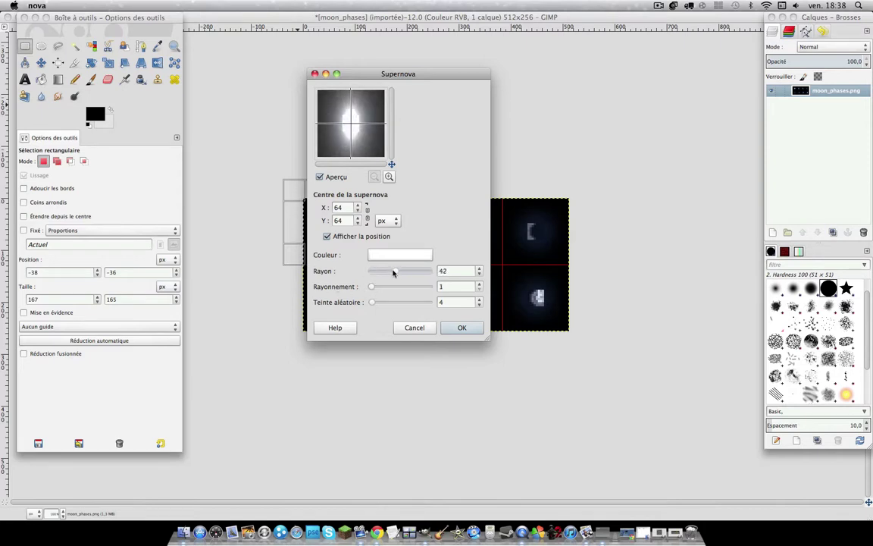
drag(405, 274, 395, 272)
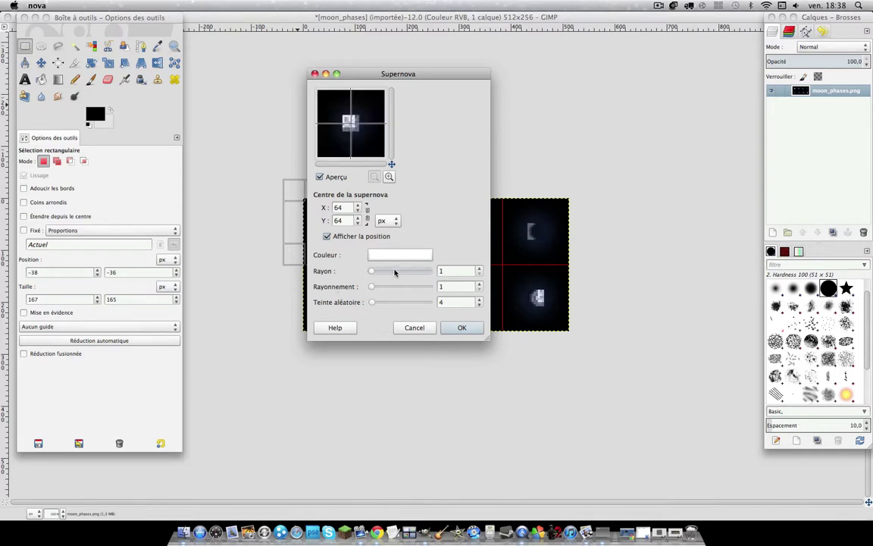
click(386, 274)
click(392, 304)
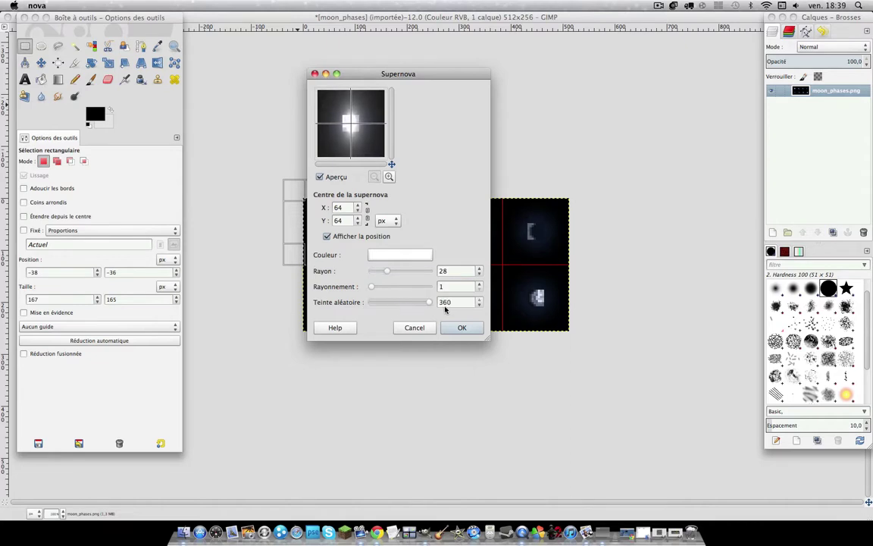
click(415, 328)
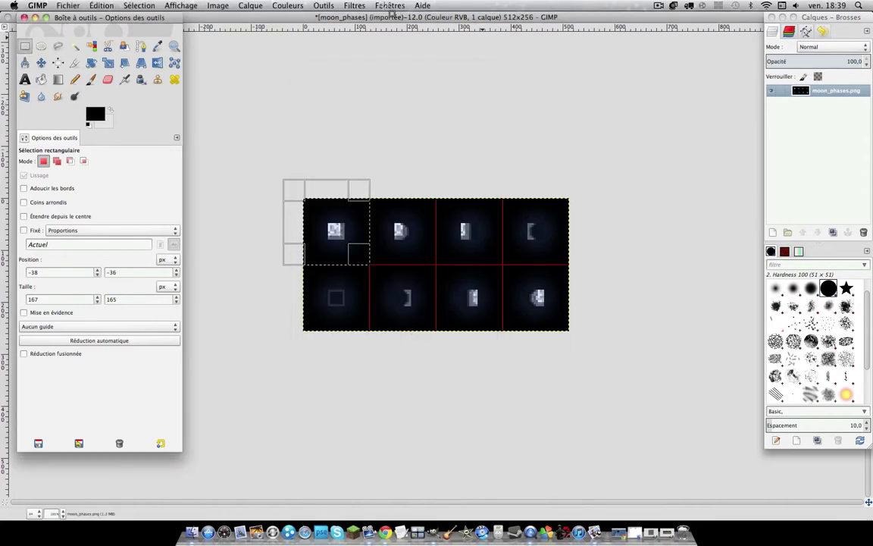
click(355, 5)
mouse_move(385, 94)
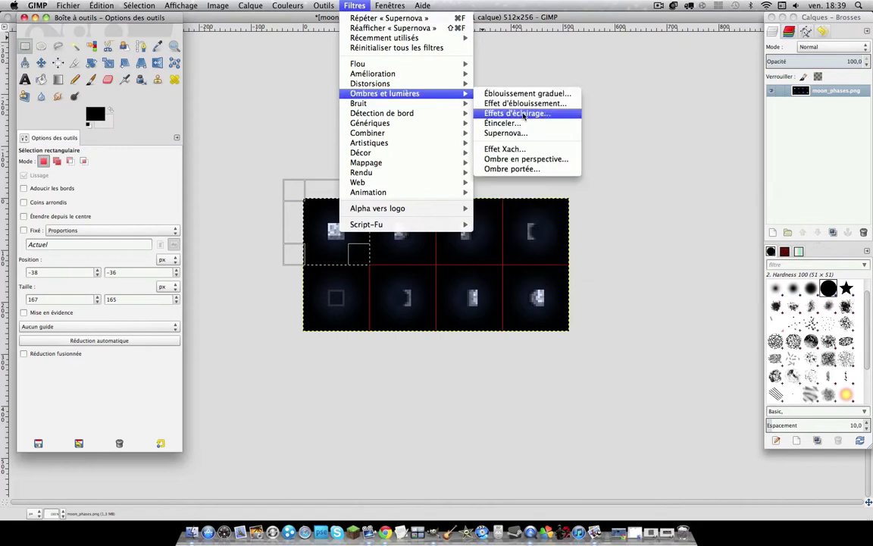
Step: Try Lighting Effects, move the light, cancel it, and switch to the Paintbrush
click(523, 115)
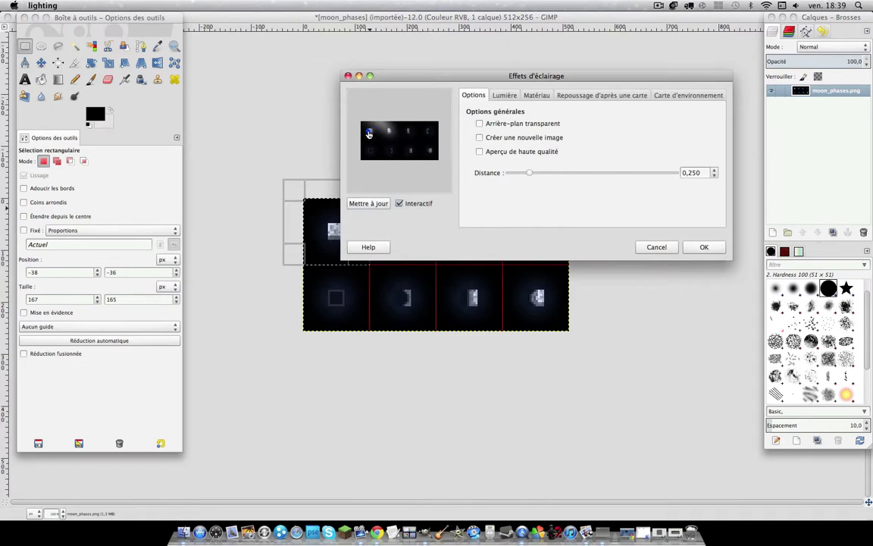
drag(370, 134, 372, 135)
click(660, 248)
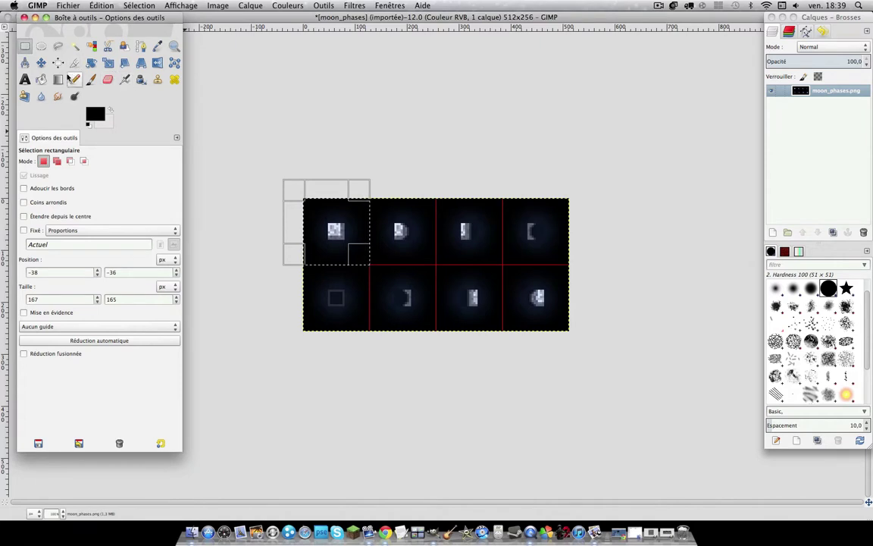
click(90, 79)
Step: Choose the Chalk 03 brush and set its size to 121.77
click(32, 198)
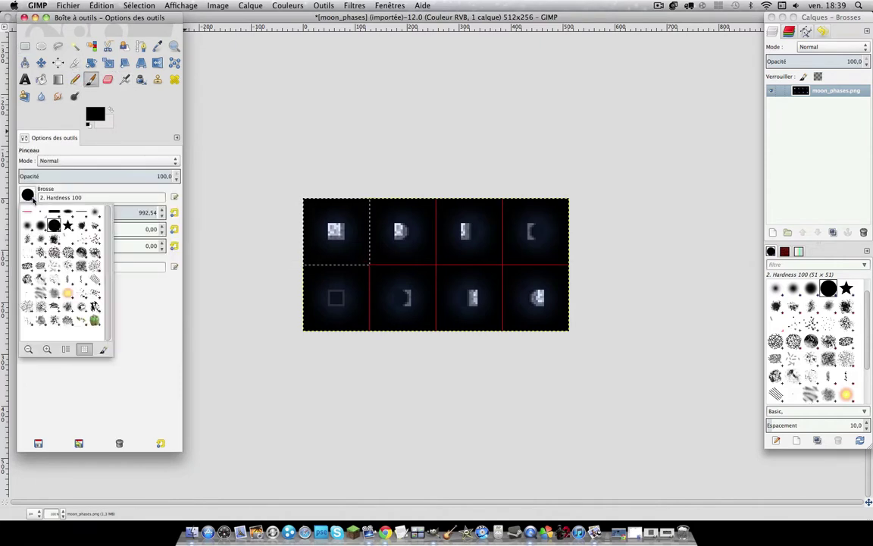
click(79, 256)
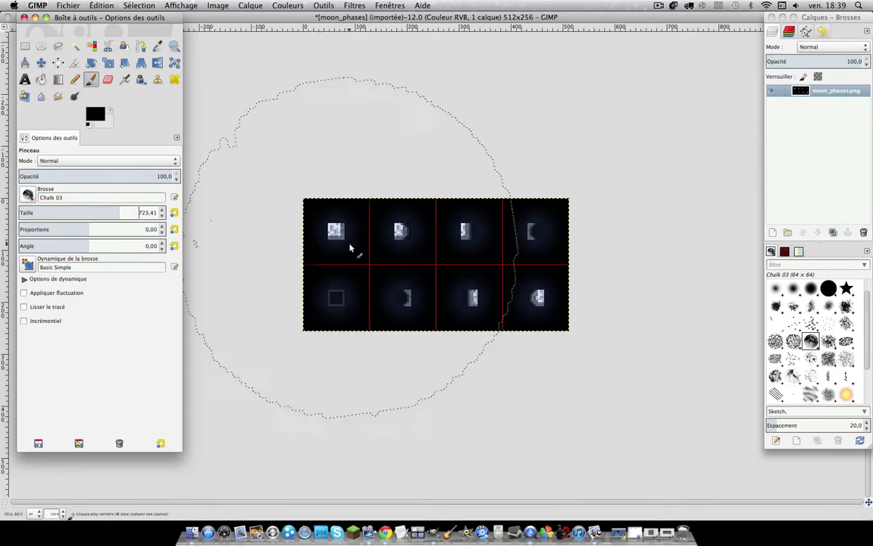
drag(114, 216, 25, 215)
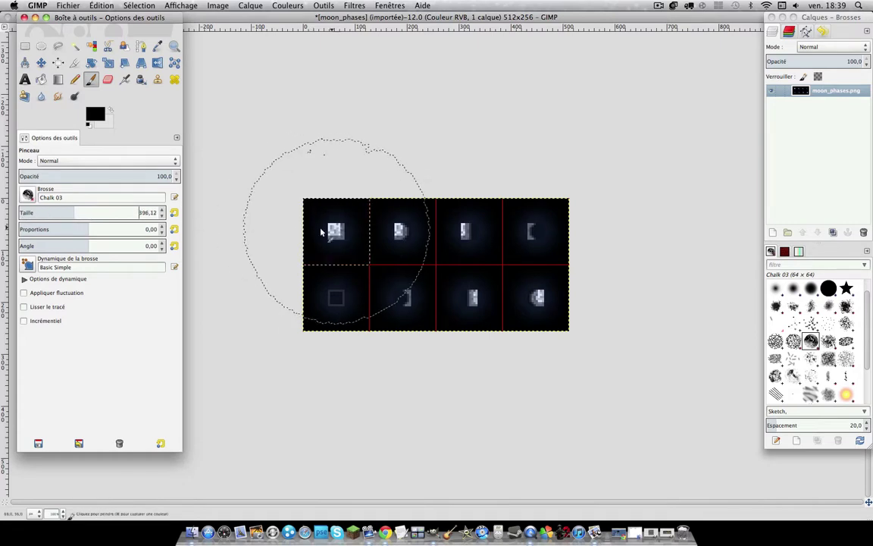
click(36, 212)
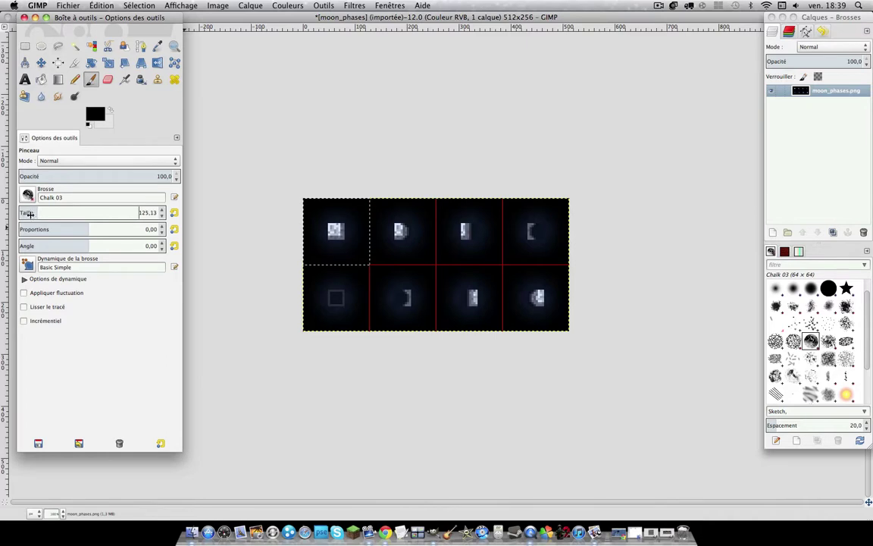
click(35, 213)
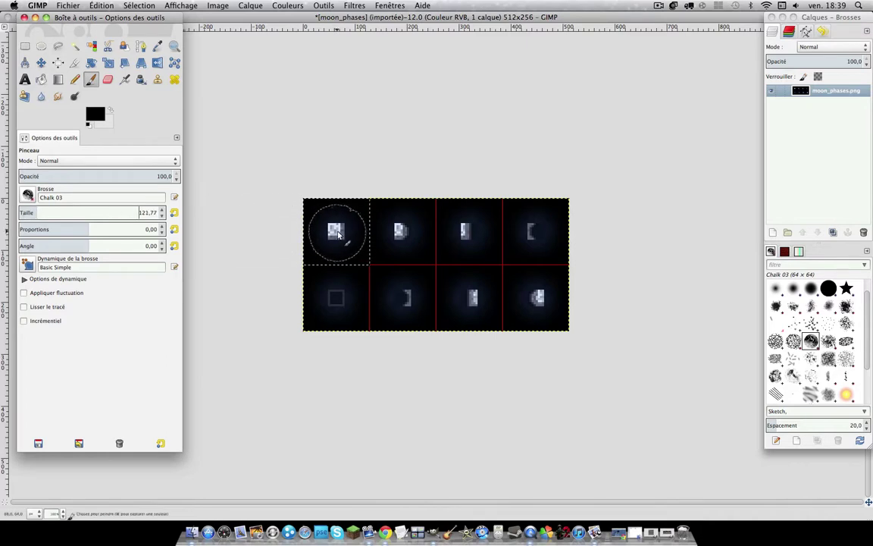
Step: Paint over the first moon in black, then paint a chalky white full moon there
drag(334, 228, 338, 236)
click(95, 113)
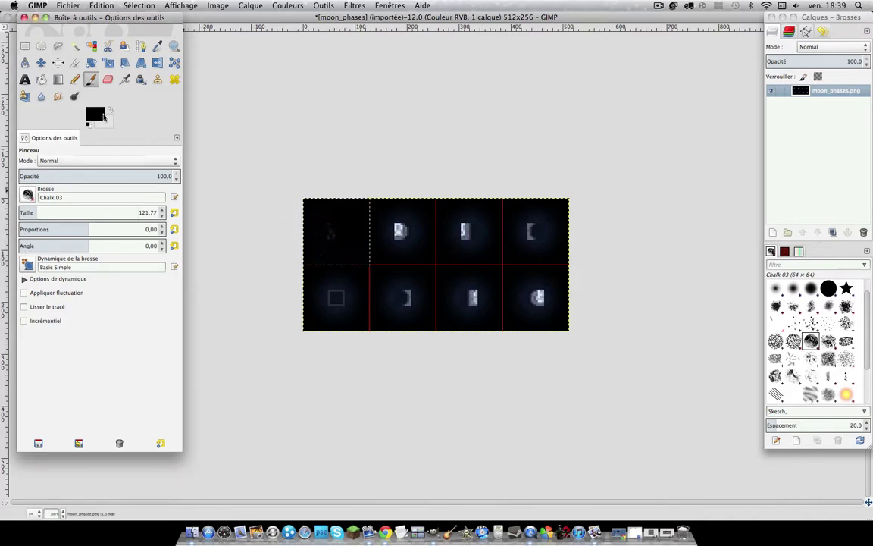
key(x)
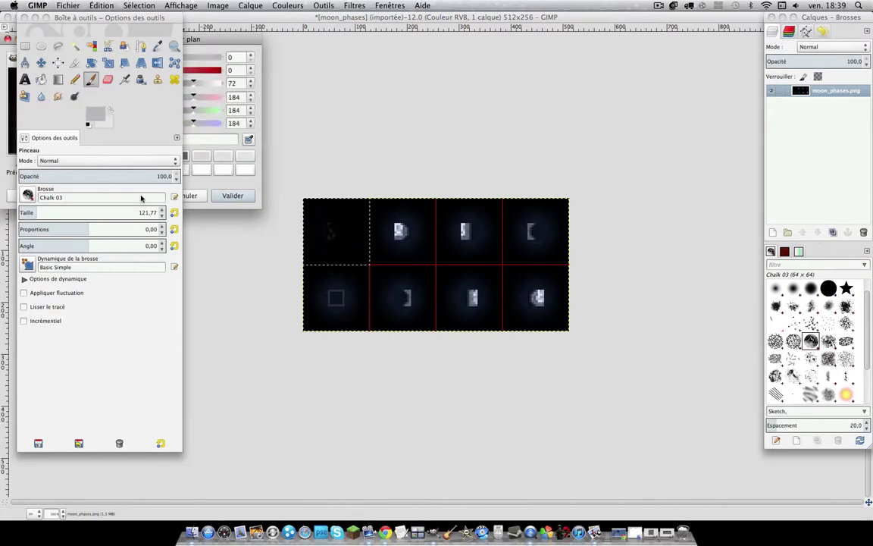
key(Return)
drag(334, 238, 333, 227)
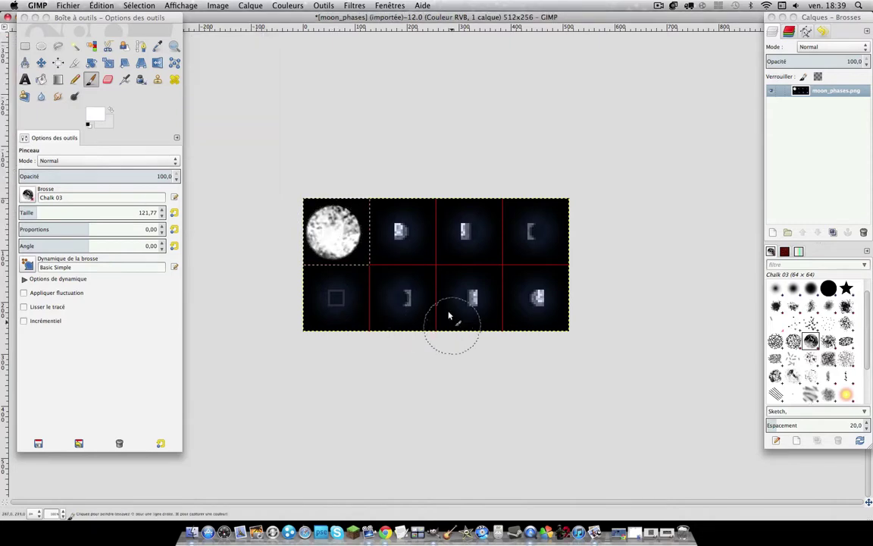
click(41, 46)
Step: Select the second moon cell and stamp a chalky white Chalk 03 moon over it
click(25, 46)
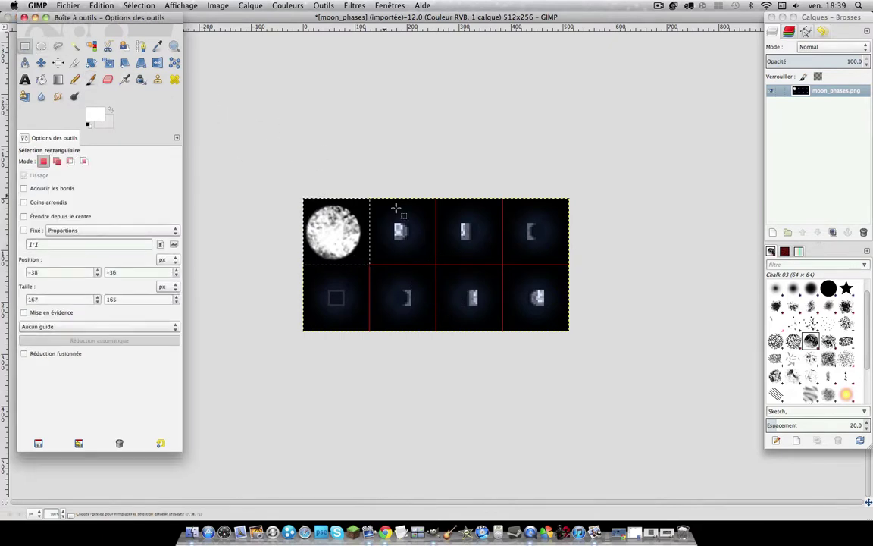
click(342, 220)
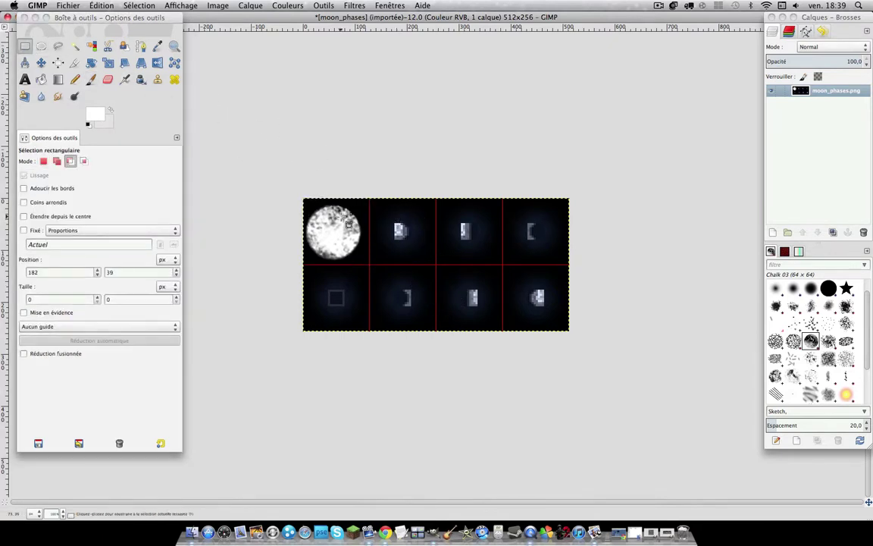
drag(304, 199, 369, 264)
drag(395, 229, 402, 229)
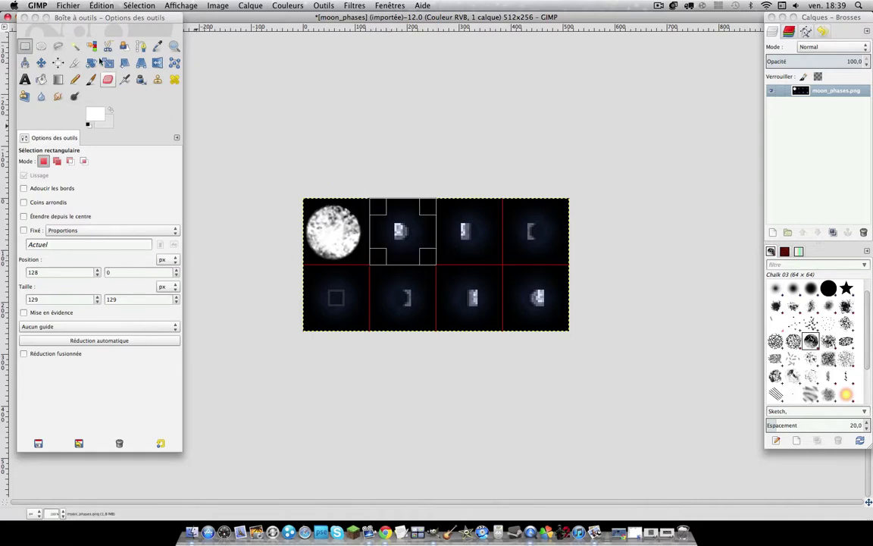
click(74, 79)
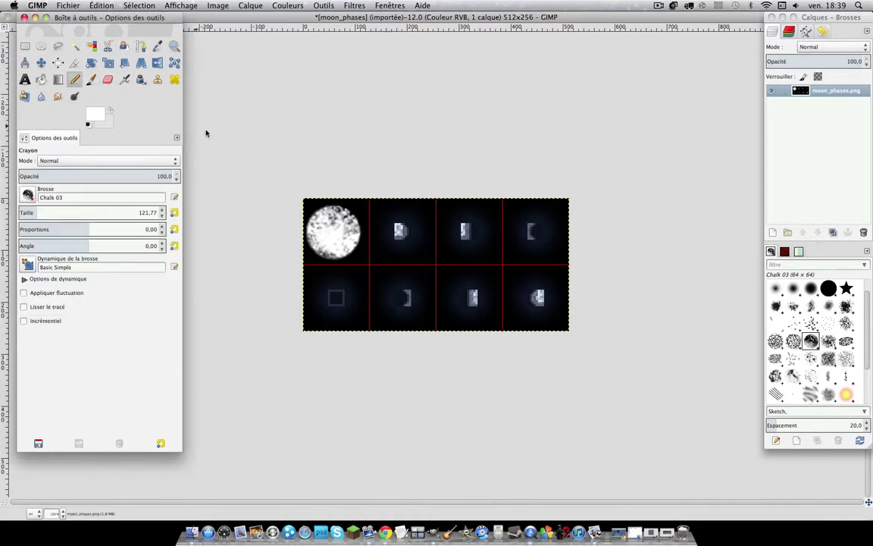
click(402, 235)
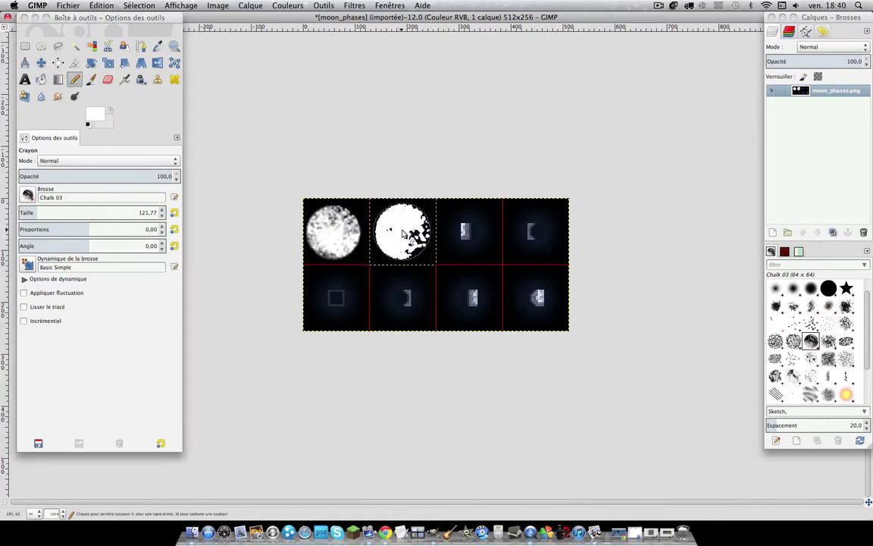
key(ctrl+z)
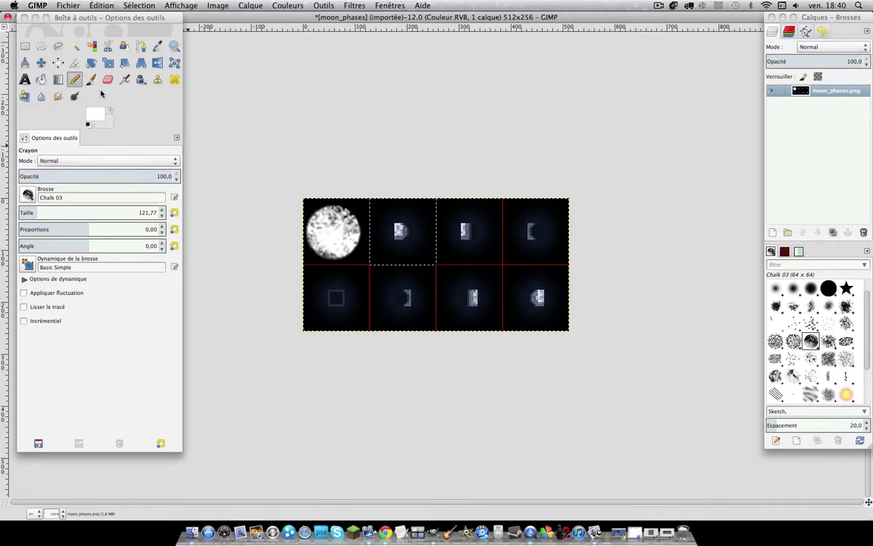
click(91, 78)
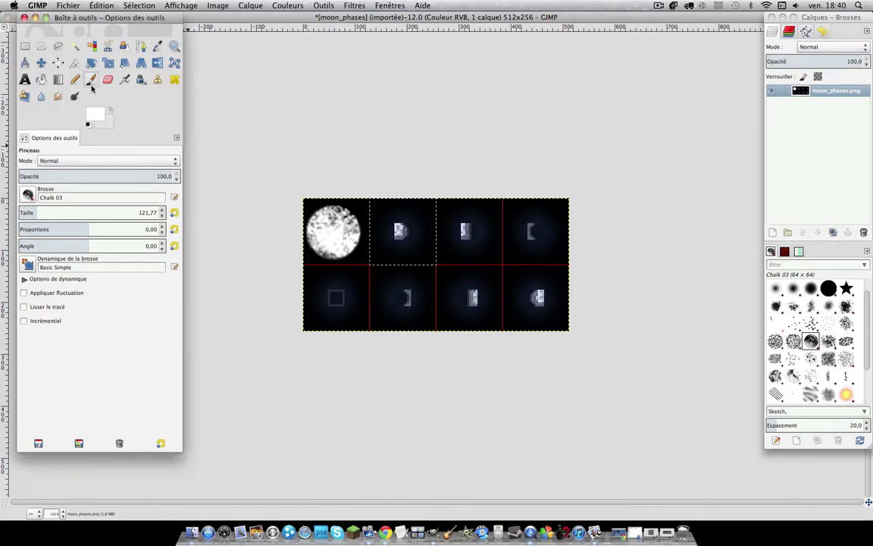
click(402, 233)
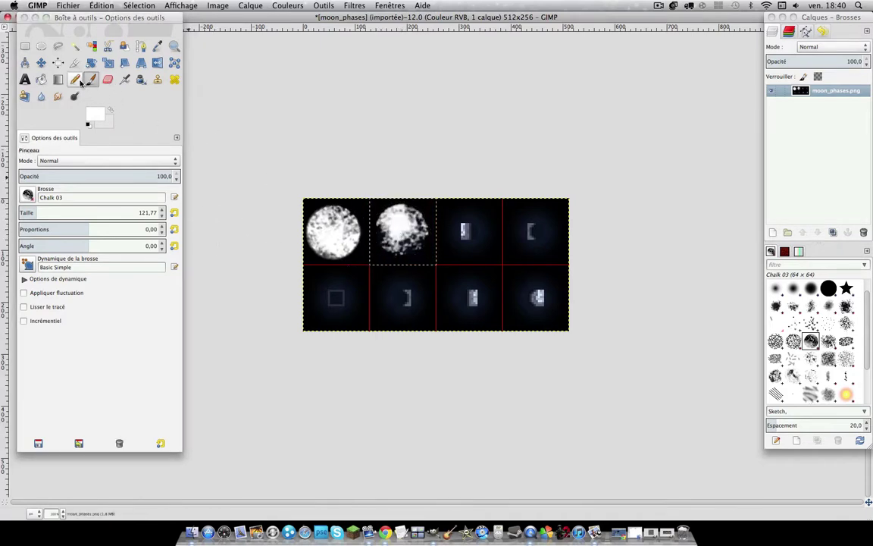
Step: Set the foreground to black and erase the second moon's left side into a gibbous phase
click(108, 79)
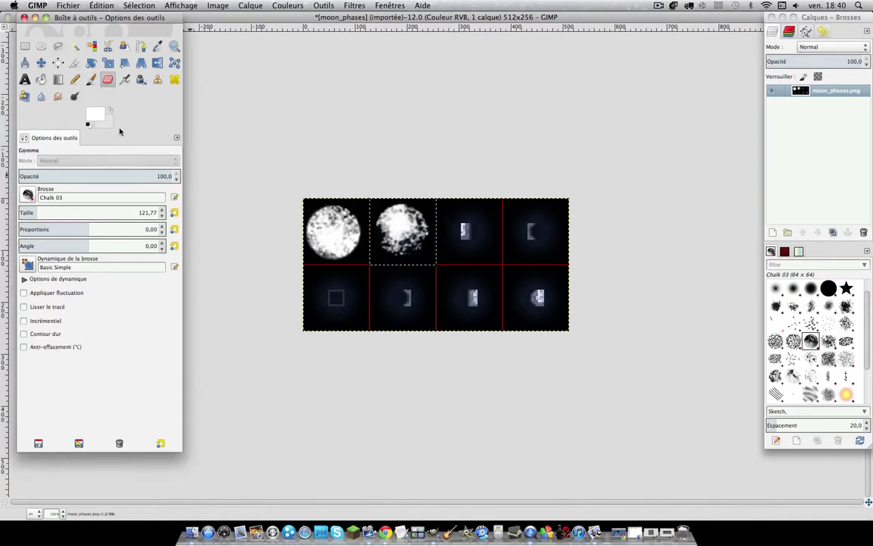
click(97, 115)
key(d)
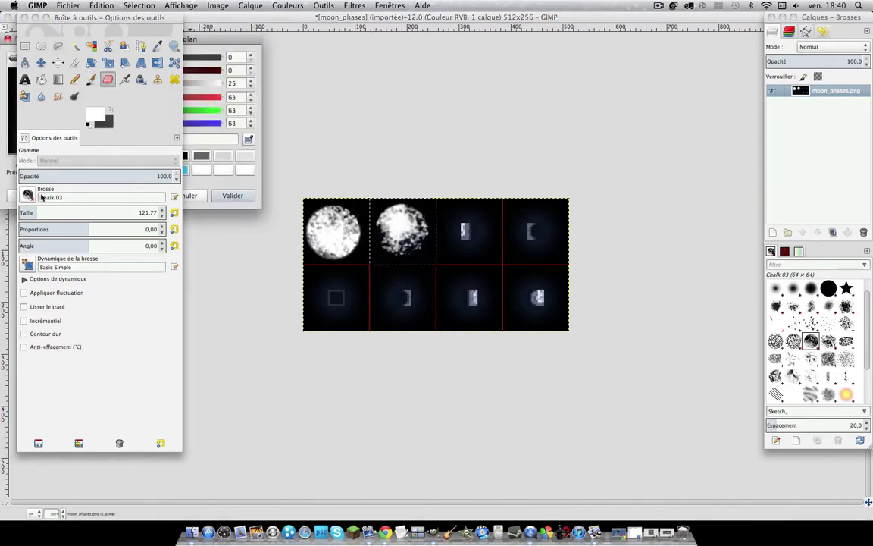
click(226, 196)
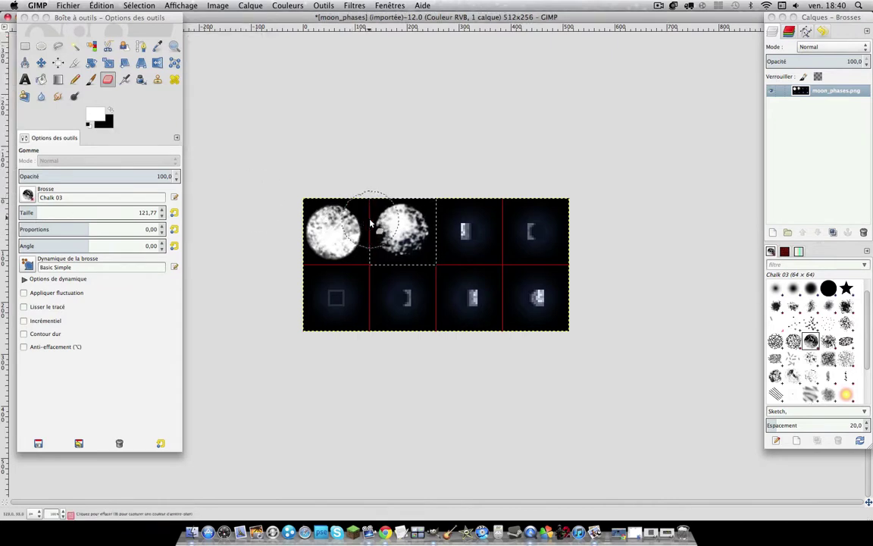
drag(361, 196, 368, 233)
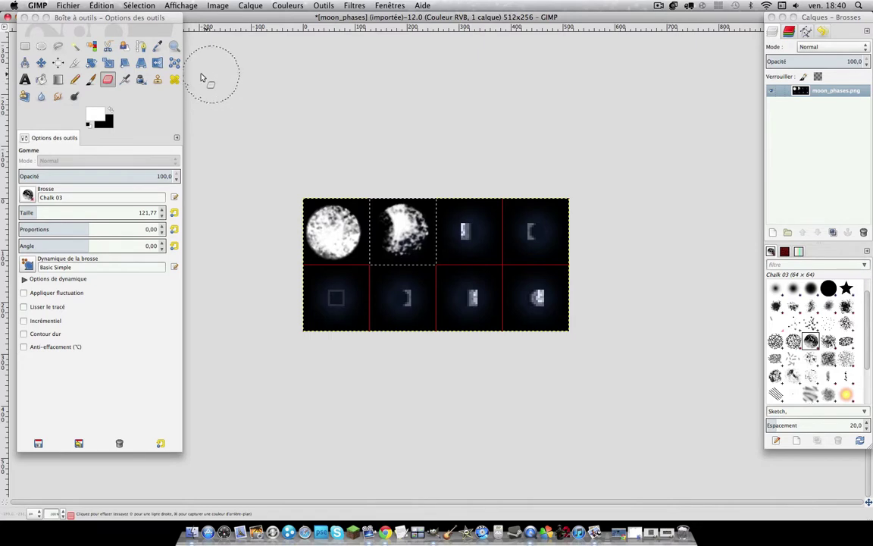
click(26, 45)
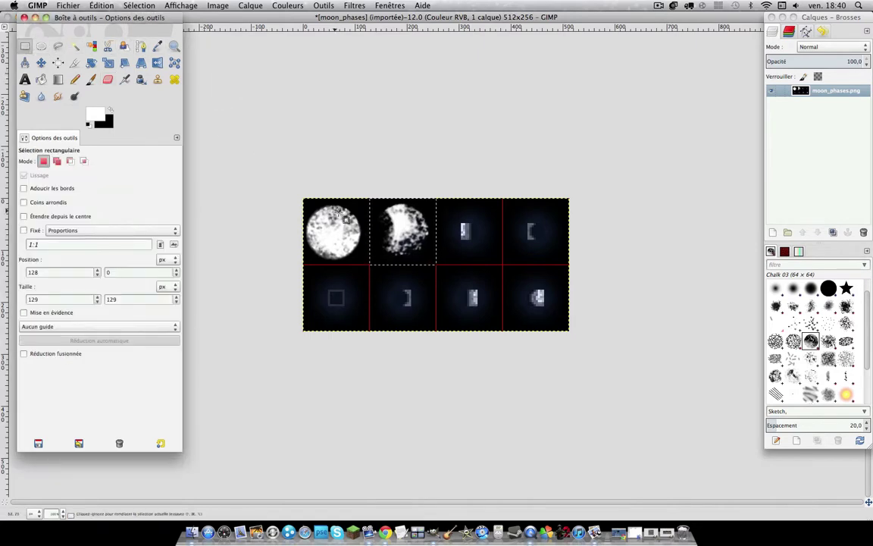
Step: Clear the selection and overwrite moon_phases.png with the repainted moons
click(310, 202)
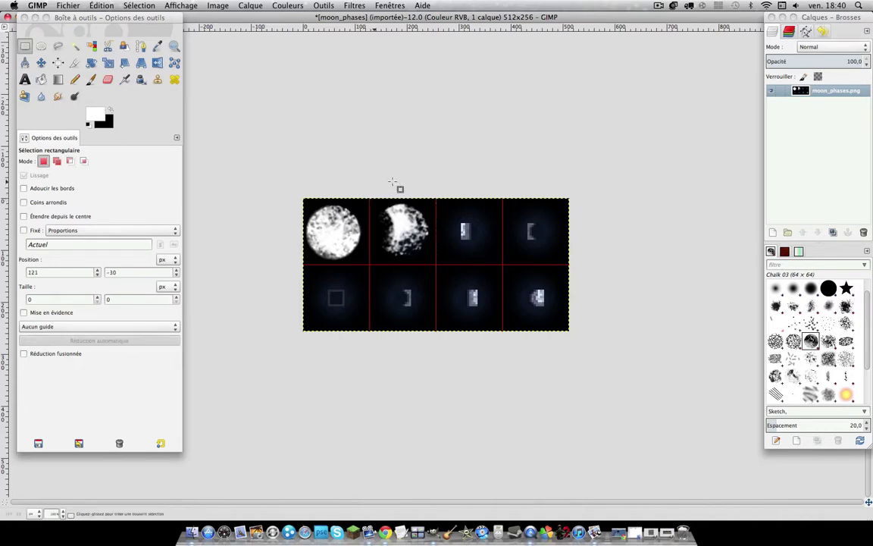
drag(227, 23, 232, 6)
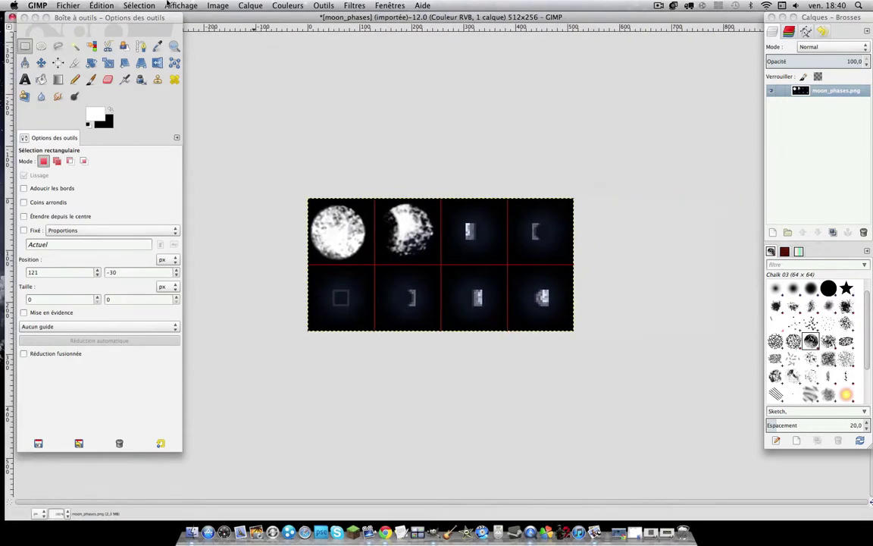
click(68, 5)
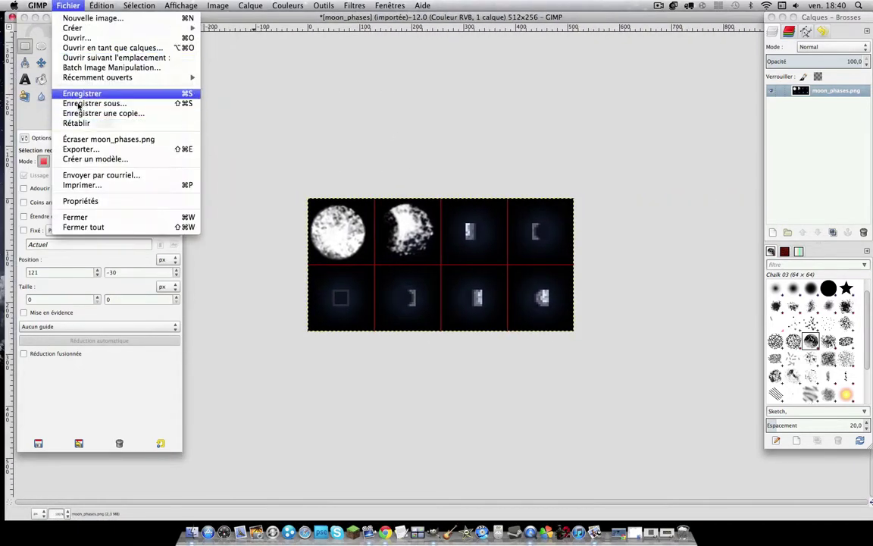
click(83, 139)
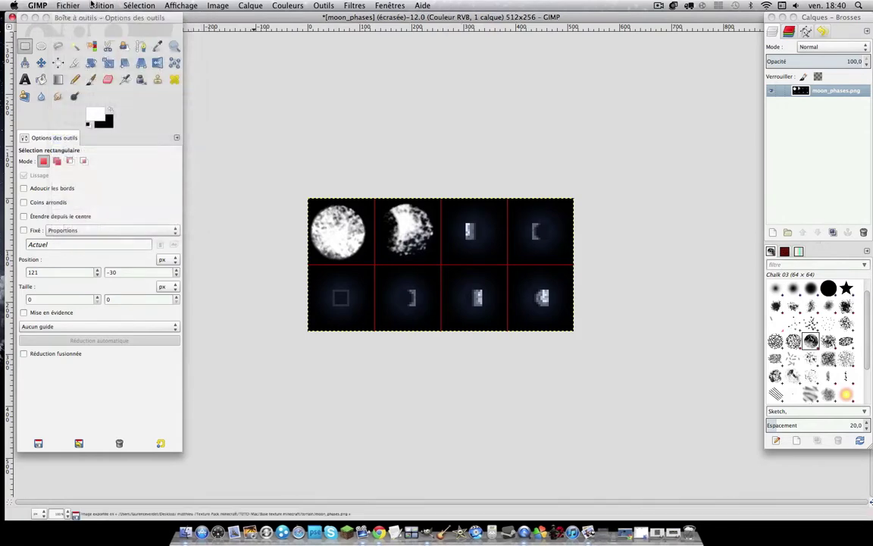
Step: Close the moon_phases image without saving a work file and return to Finder
click(12, 17)
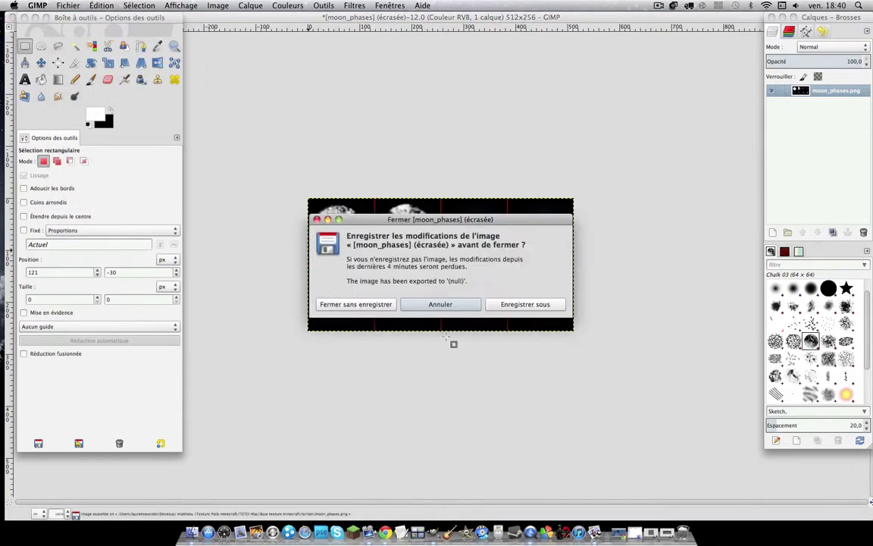
click(363, 305)
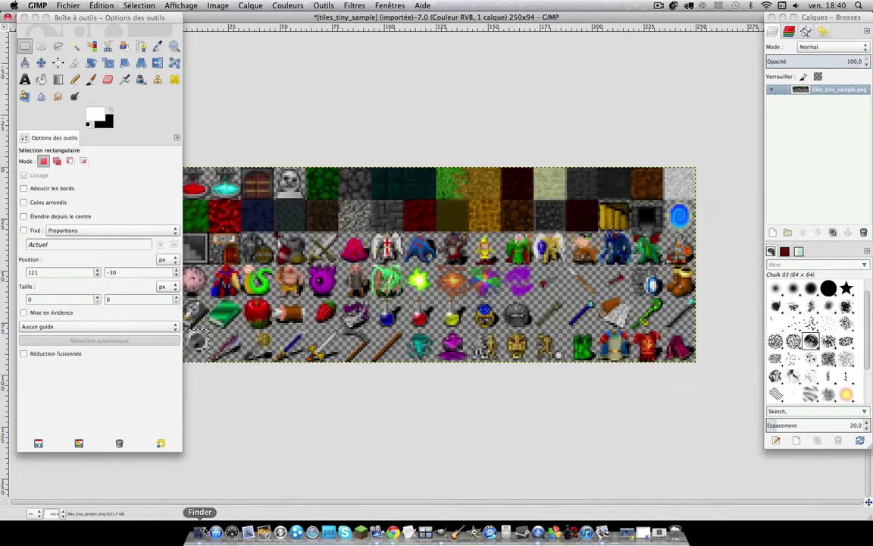
click(199, 523)
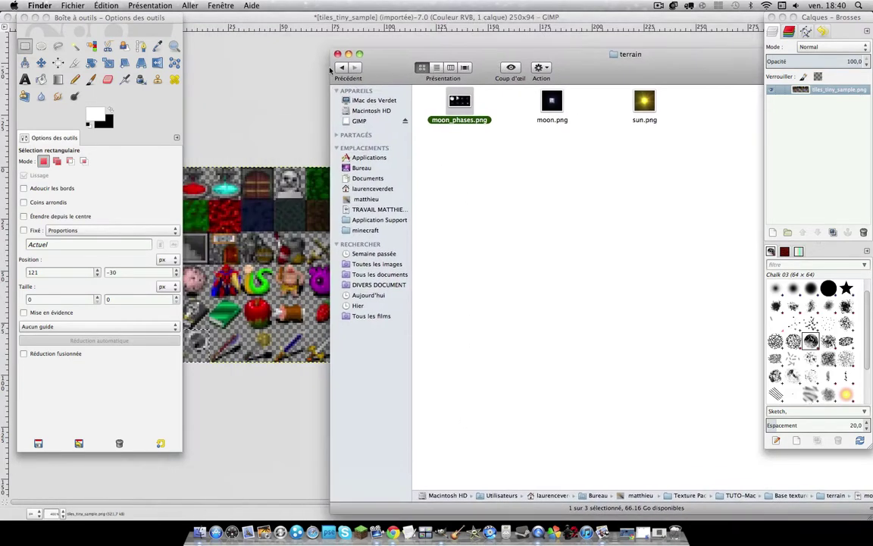
Step: Go up to Base texture minecraft and open terrain.png with GIMP
key(super+Up)
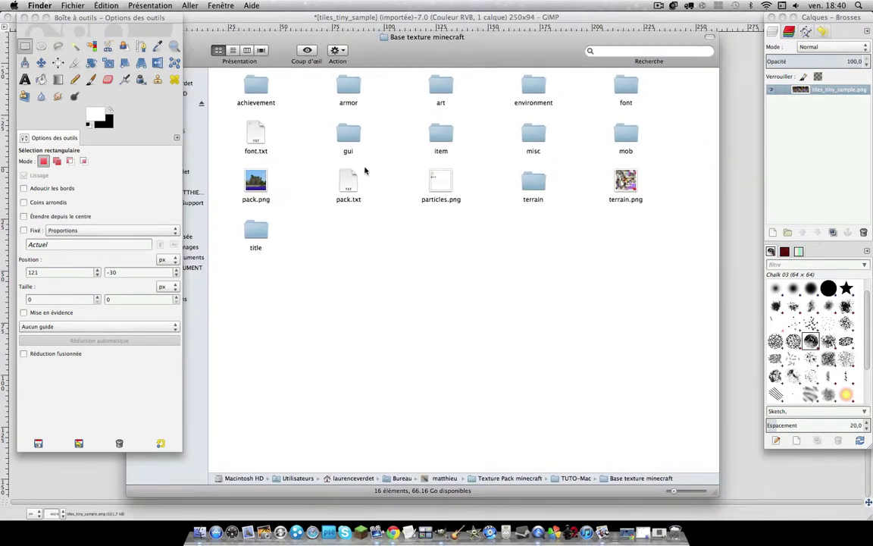
click(626, 184)
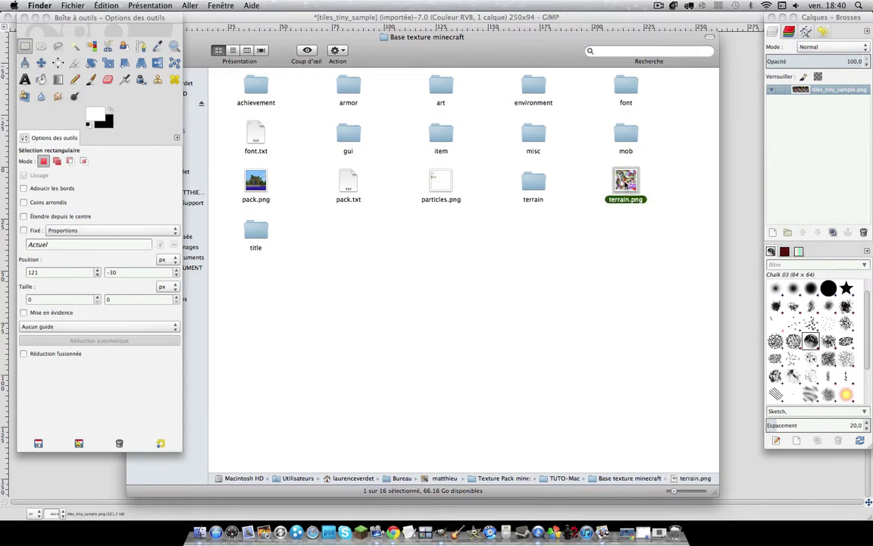
right_click(626, 183)
mouse_move(656, 196)
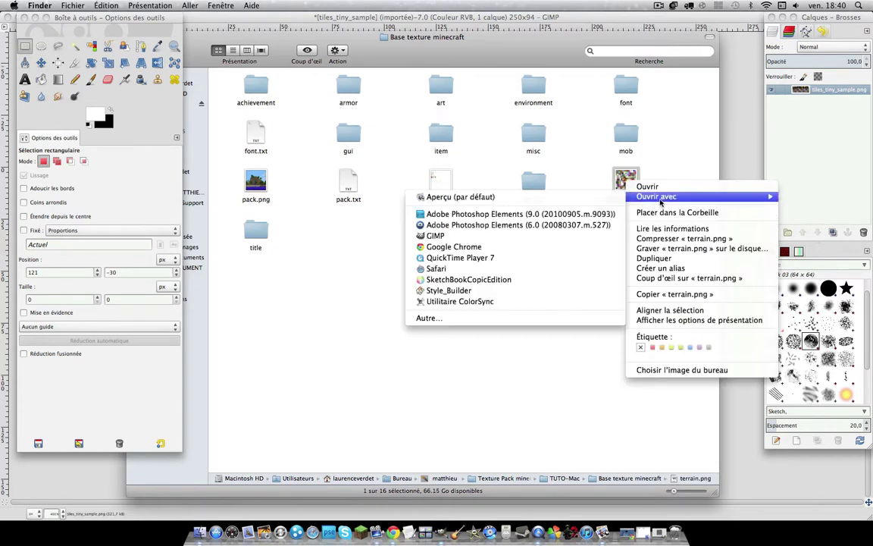
click(550, 235)
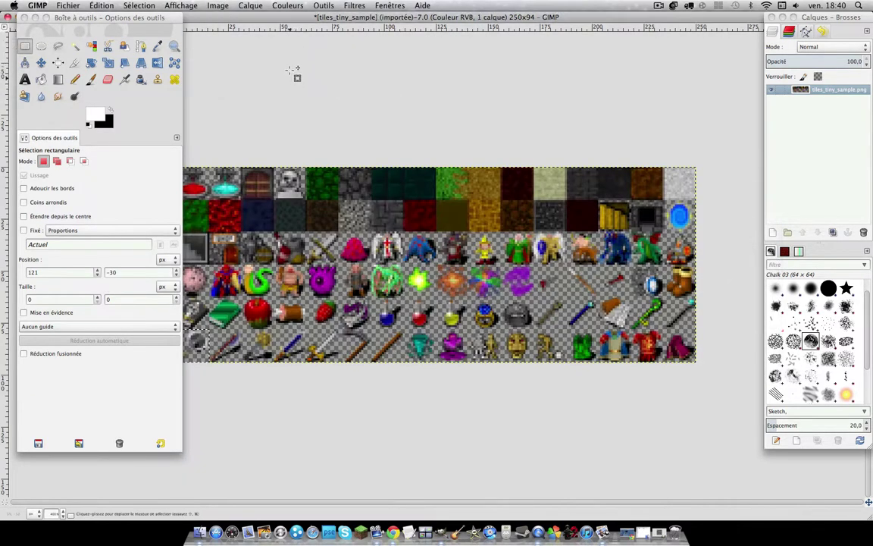
Step: Bring the terrain image to the front, close the Finder window and rearrange GIMP's windows
click(36, 17)
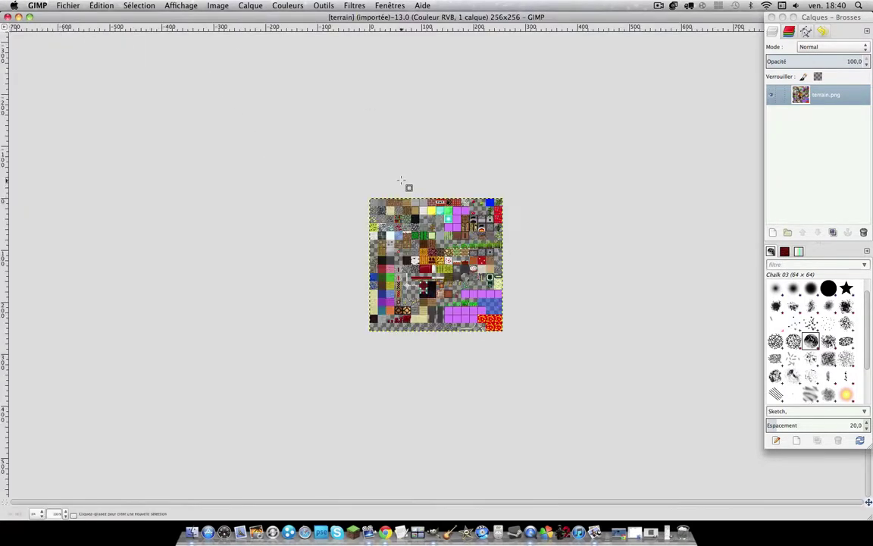
double_click(104, 18)
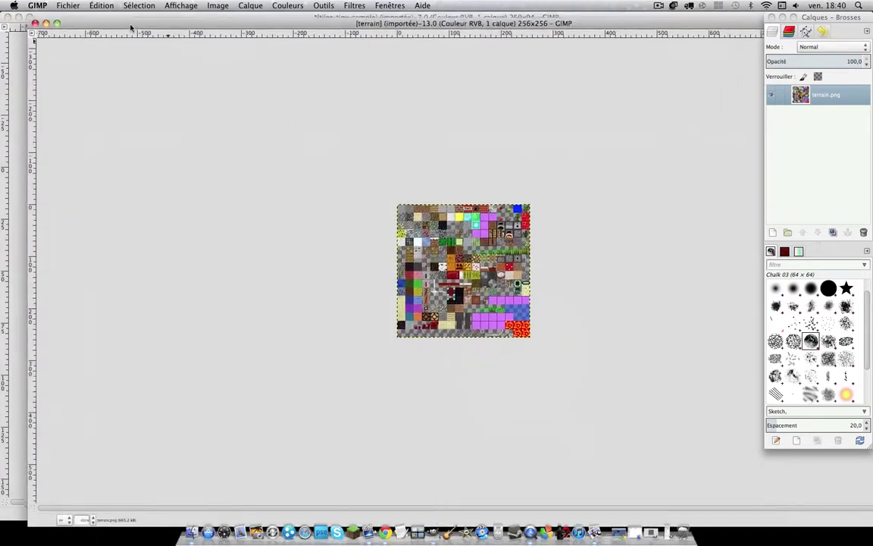
click(192, 533)
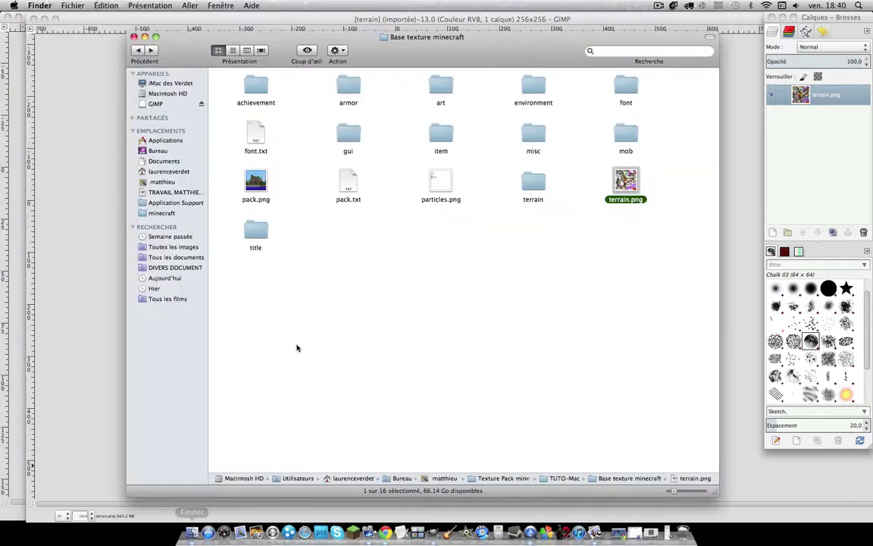
click(144, 37)
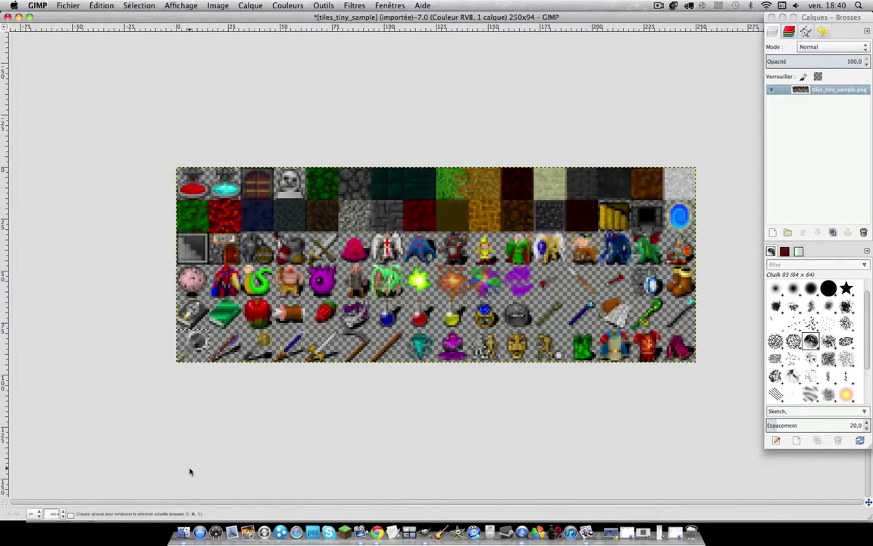
mouse_move(271, 17)
mouse_down()
mouse_move(252, 224)
mouse_move(259, 187)
mouse_up()
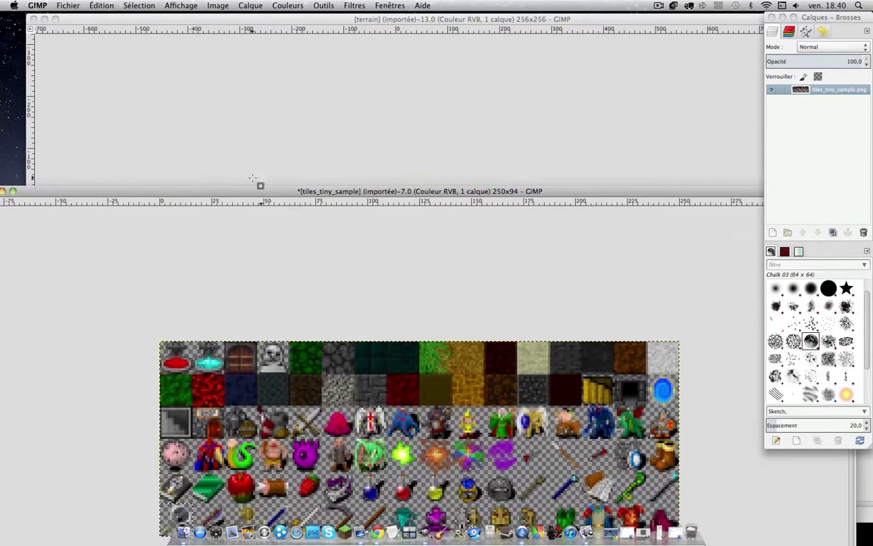
click(634, 115)
drag(104, 23, 127, 48)
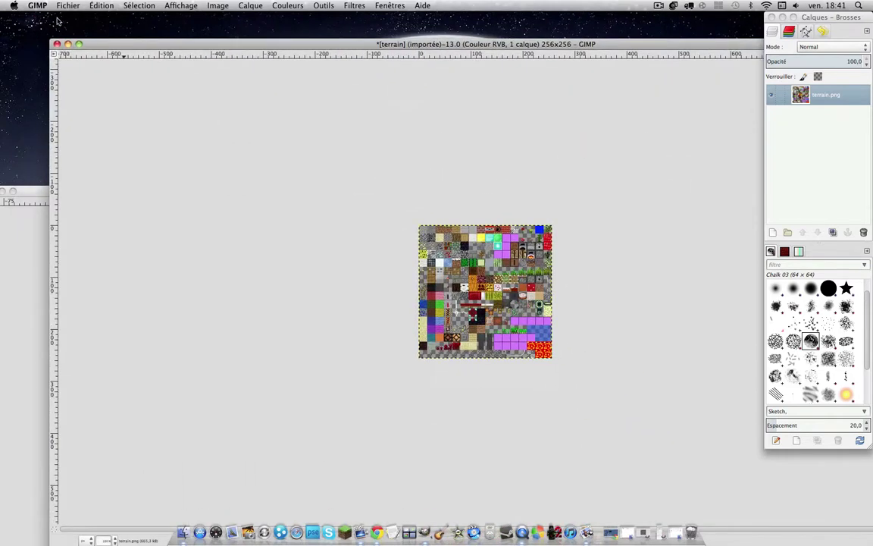
Step: Reopen the toolbox and zoom in three times on the terrain sheet
click(249, 5)
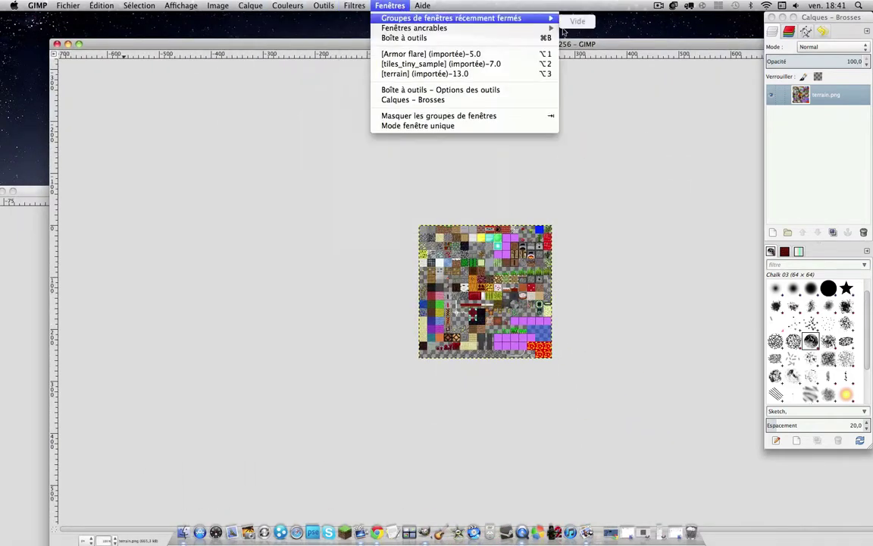
click(595, 26)
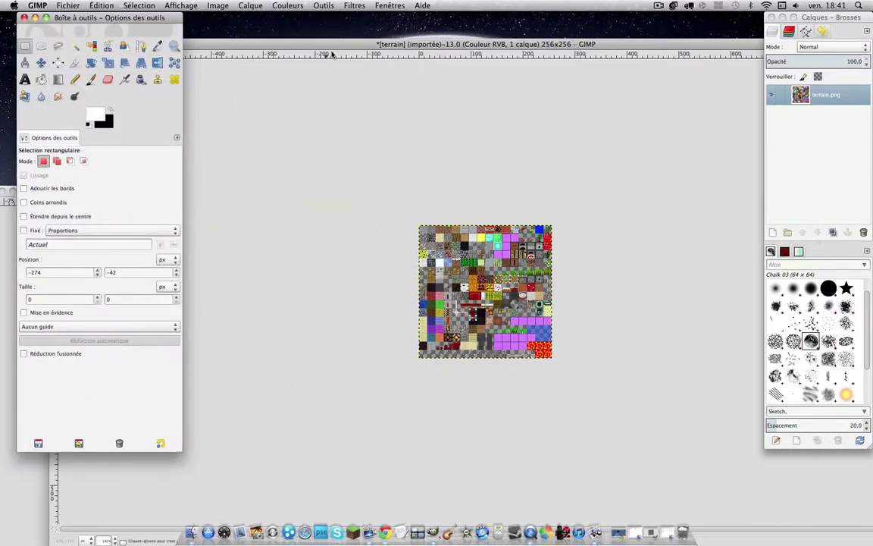
drag(324, 47, 284, 20)
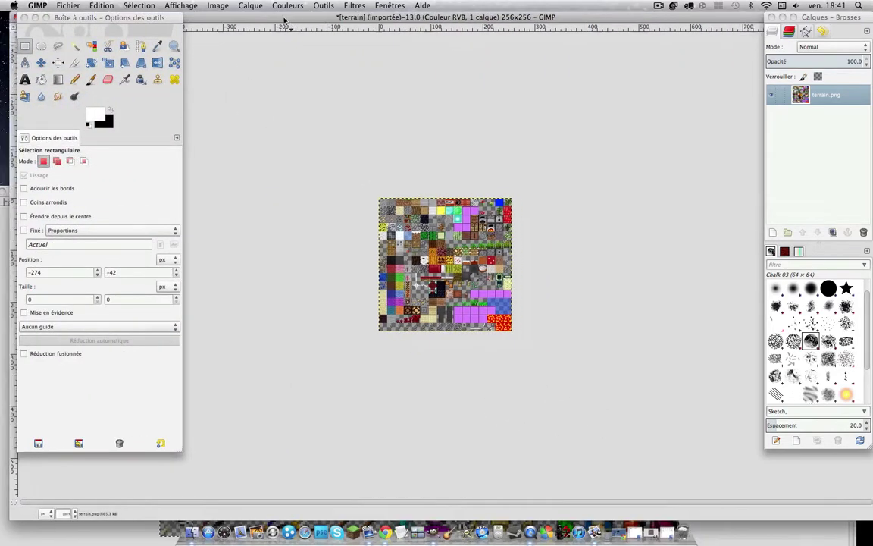
click(174, 45)
click(408, 225)
click(408, 225)
click(492, 291)
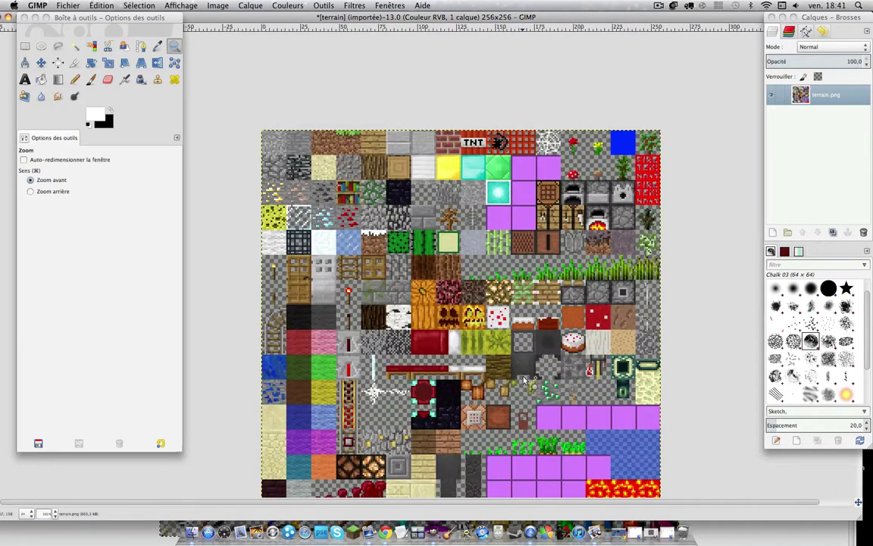
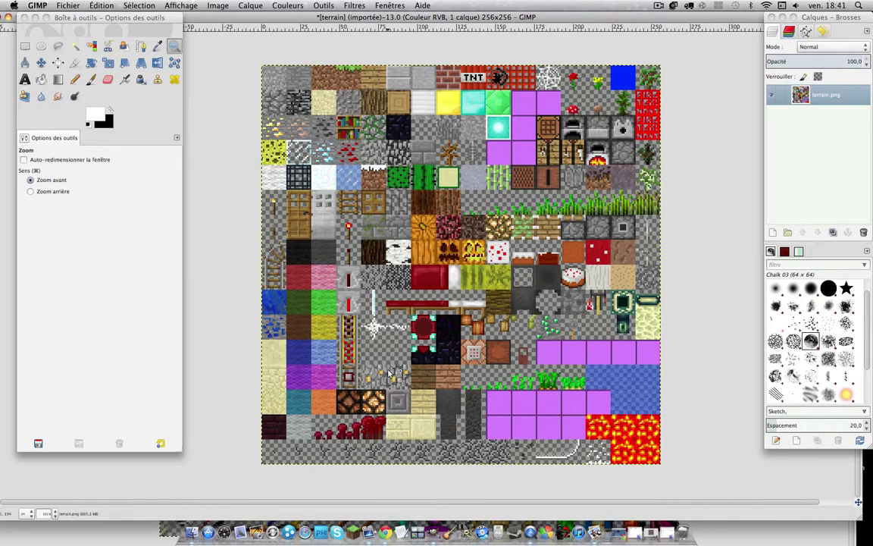
Step: Zoom in on the terrain sheet's dark tiles, then back out to the whole sheet
click(454, 424)
click(455, 434)
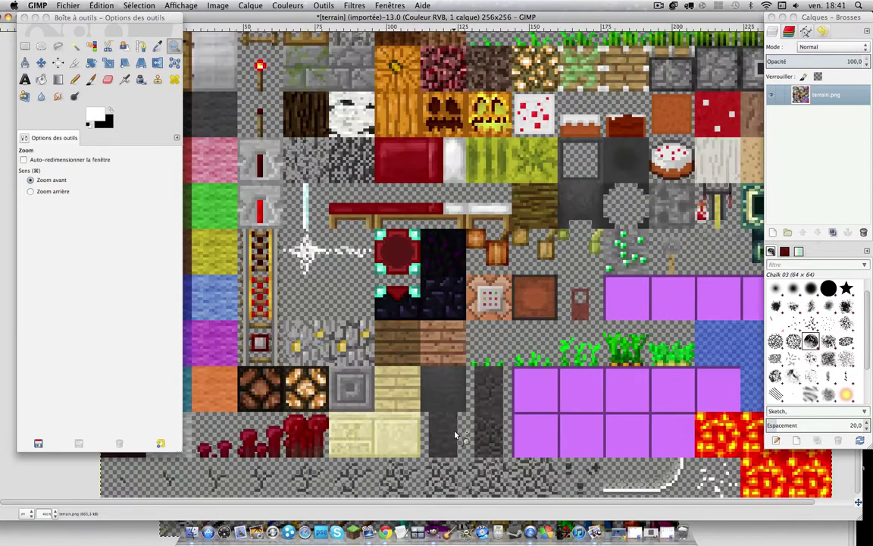
click(456, 439)
click(458, 444)
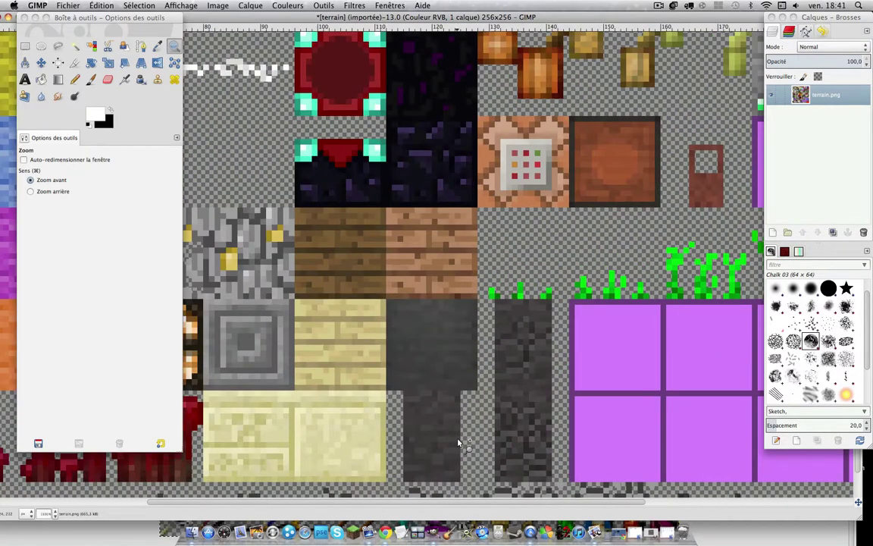
scroll(458, 442, up, 3)
scroll(459, 439, up, 3)
scroll(458, 441, down, 3)
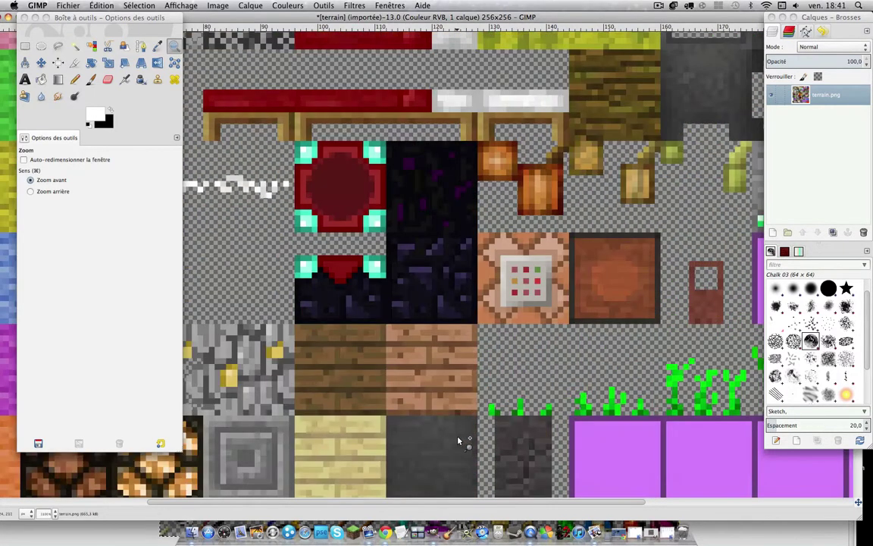
super+click(460, 440)
super+click(460, 441)
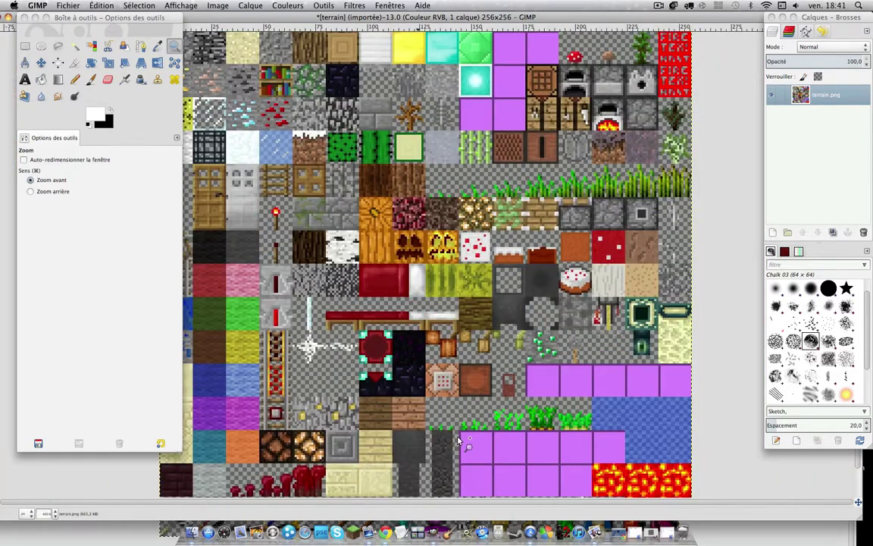
super+click(458, 440)
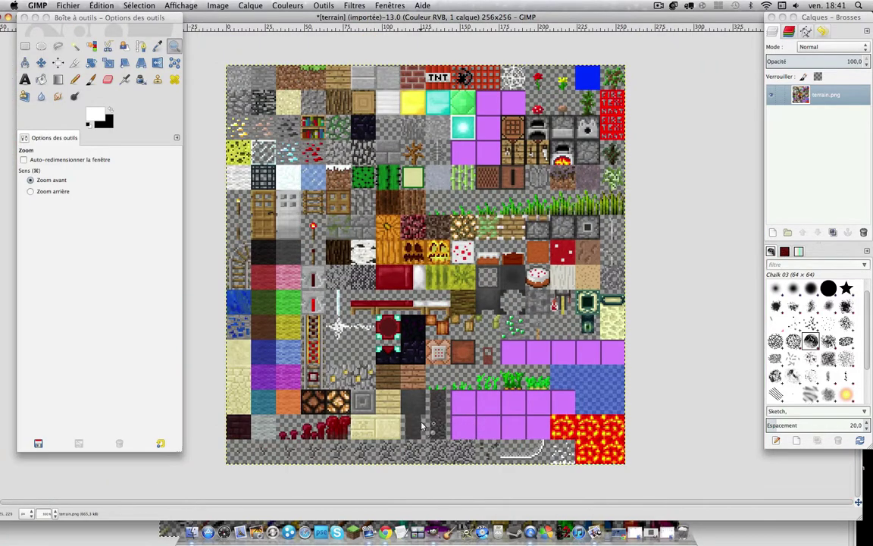
Step: Zoom in closely on the dark grey tile in the lower texture rows
click(421, 438)
click(422, 440)
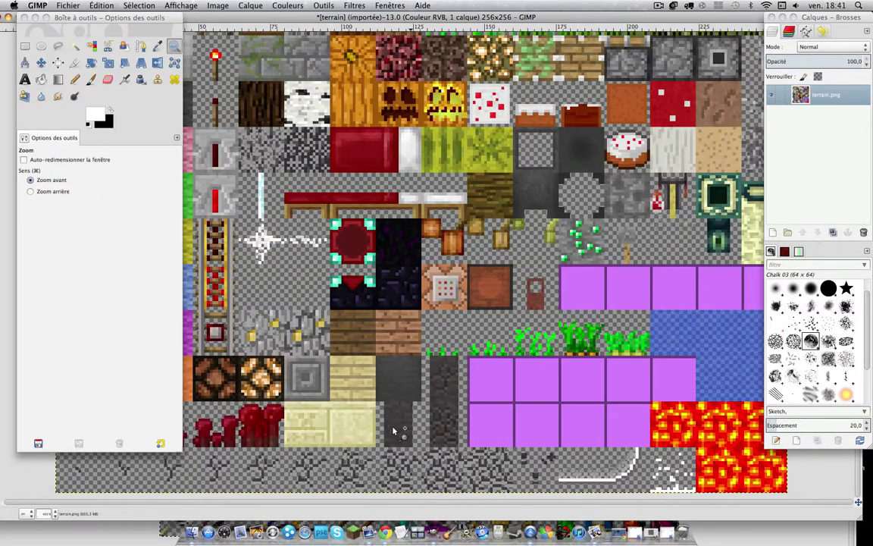
click(393, 430)
click(394, 431)
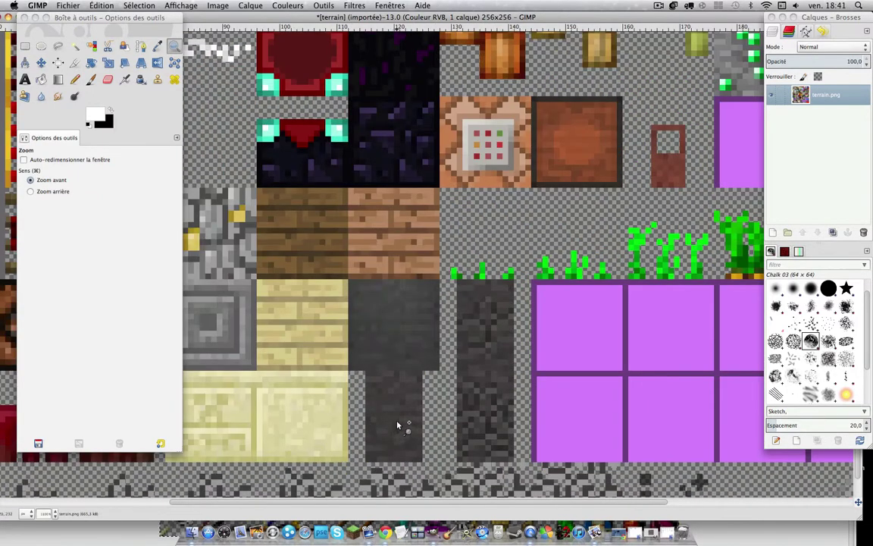
scroll(398, 424, down, 2)
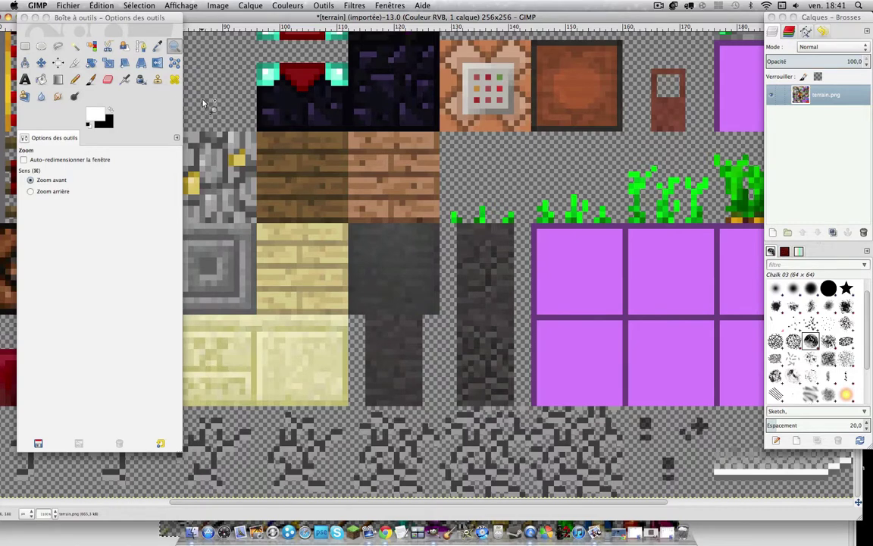
Step: Choose the Pencil and sample the tile's dark grey as the foreground colour
click(75, 79)
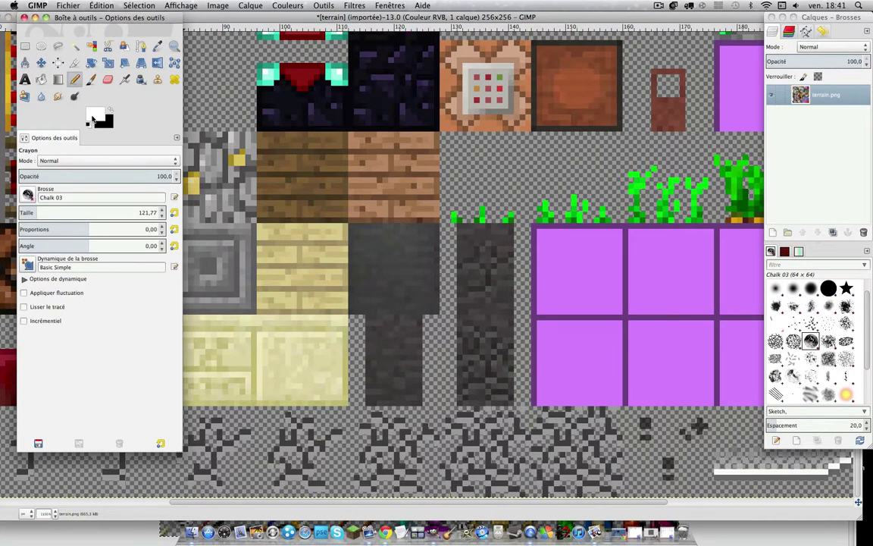
click(96, 117)
click(227, 194)
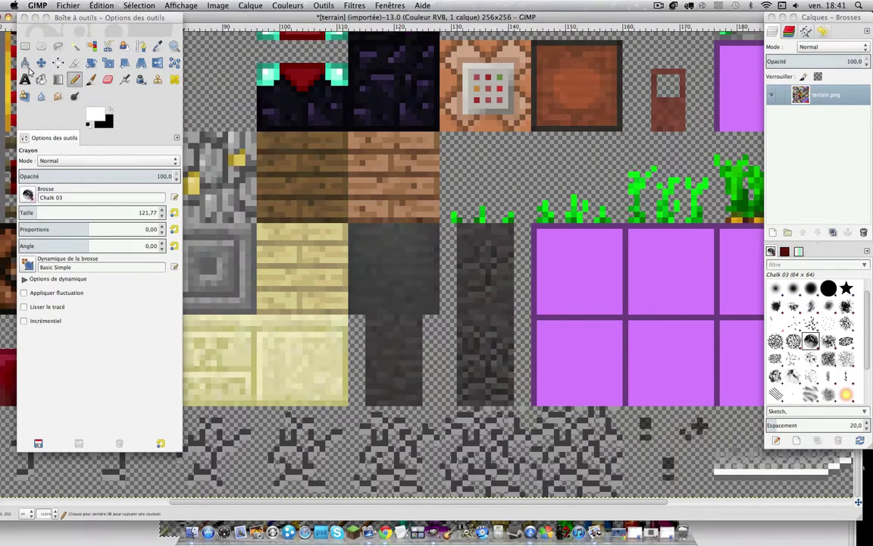
click(157, 46)
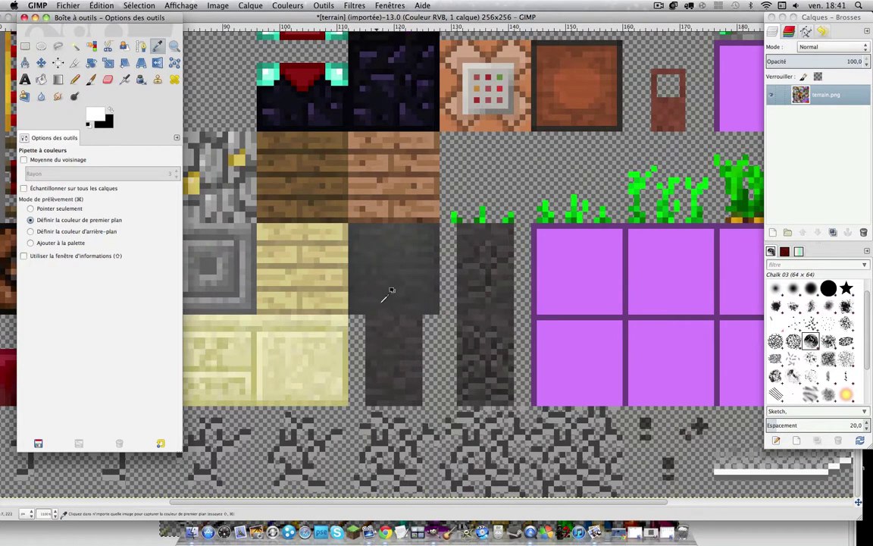
click(370, 304)
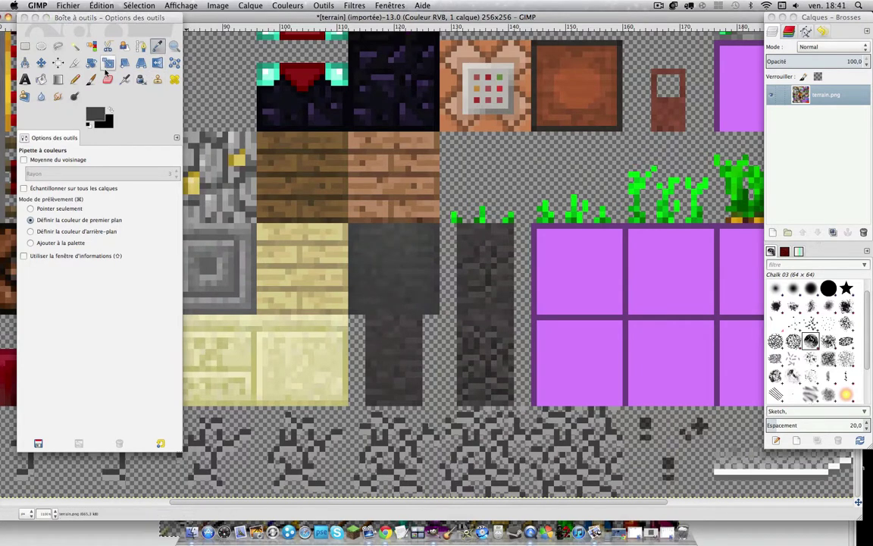
Step: Set the pencil size (Taille) to 1 pixel and move the toolbox off the tiles
click(90, 80)
click(75, 80)
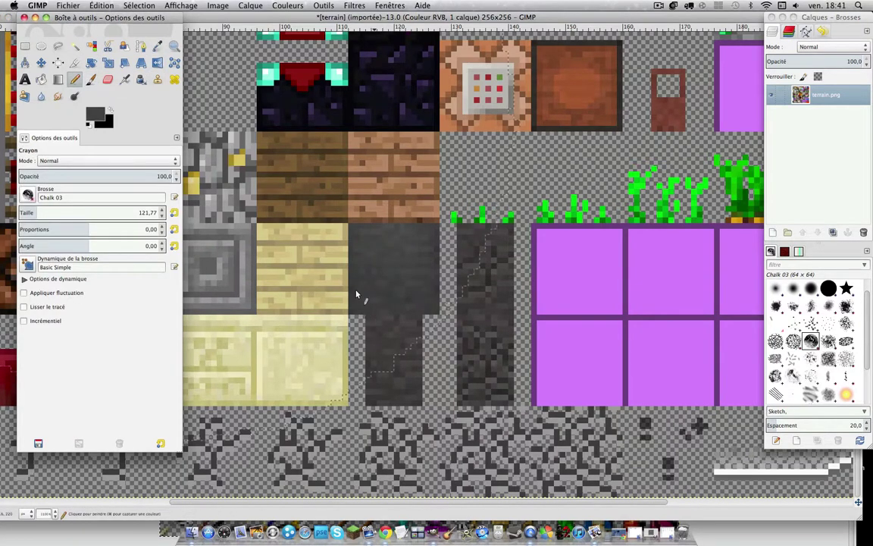
drag(53, 212, 20, 212)
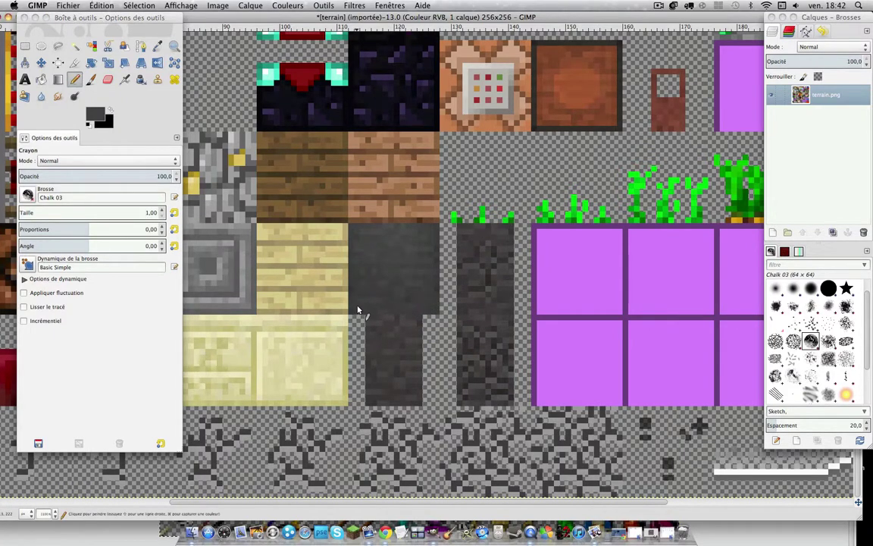
mouse_move(150, 22)
mouse_down()
mouse_move(210, 228)
mouse_move(185, 217)
mouse_up()
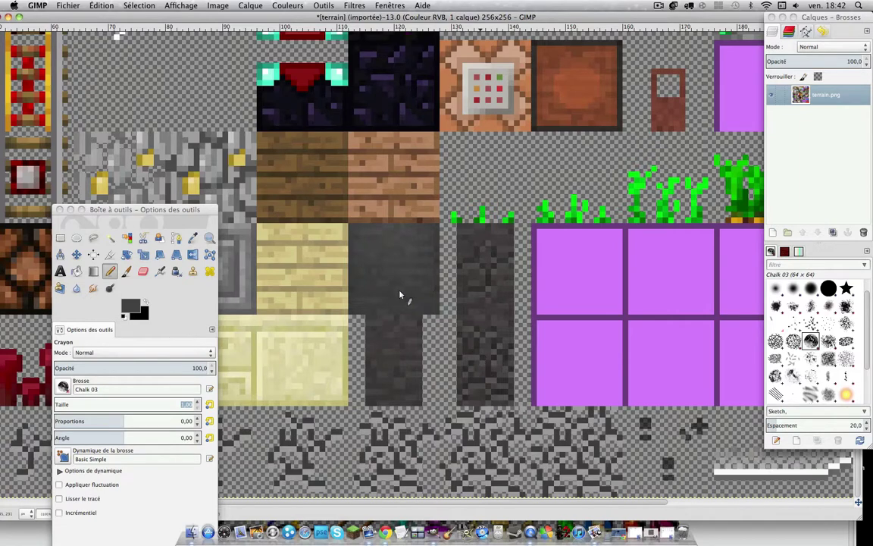
Step: Scroll around the canvas and move tiles_tiny_sample behind the terrain image
scroll(400, 293, up, 3)
scroll(334, 326, up, 3)
scroll(382, 362, up, 3)
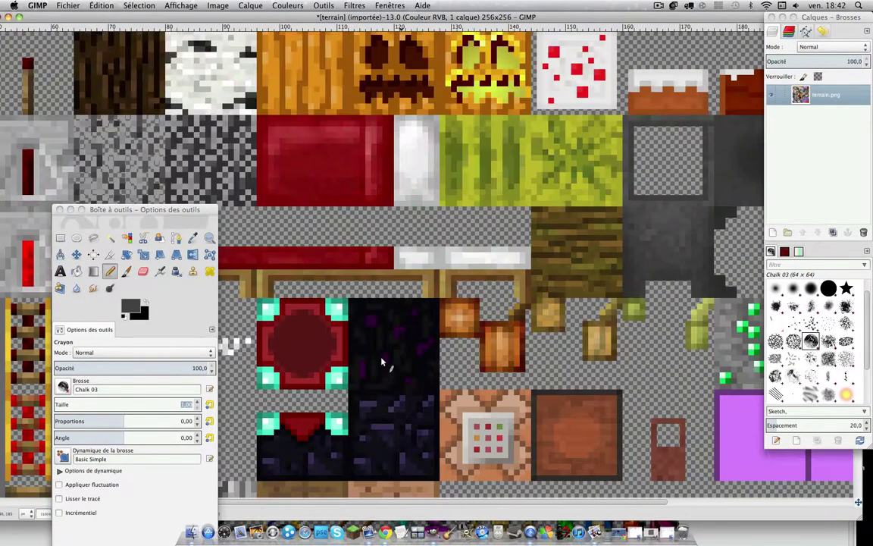
scroll(382, 365, up, 3)
scroll(381, 365, up, 3)
scroll(382, 365, up, 3)
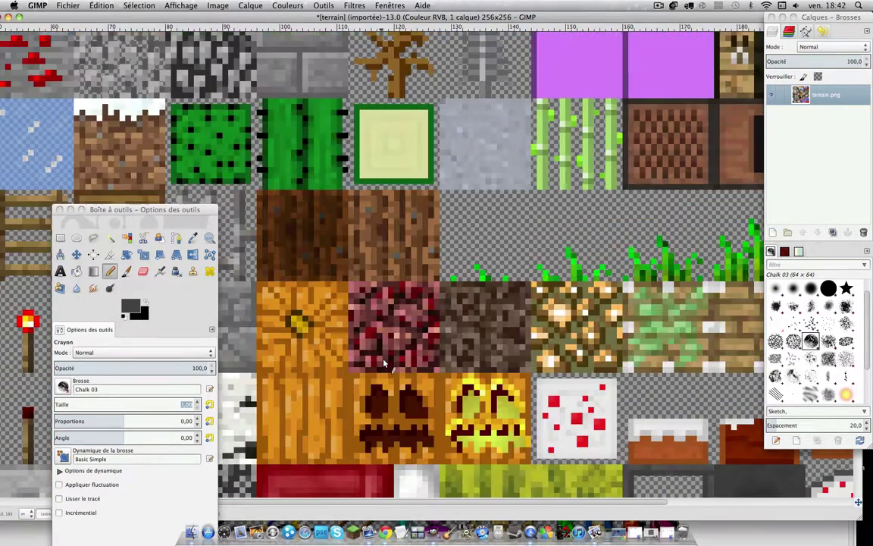
scroll(383, 364, down, 3)
scroll(384, 365, down, 3)
scroll(455, 319, down, 3)
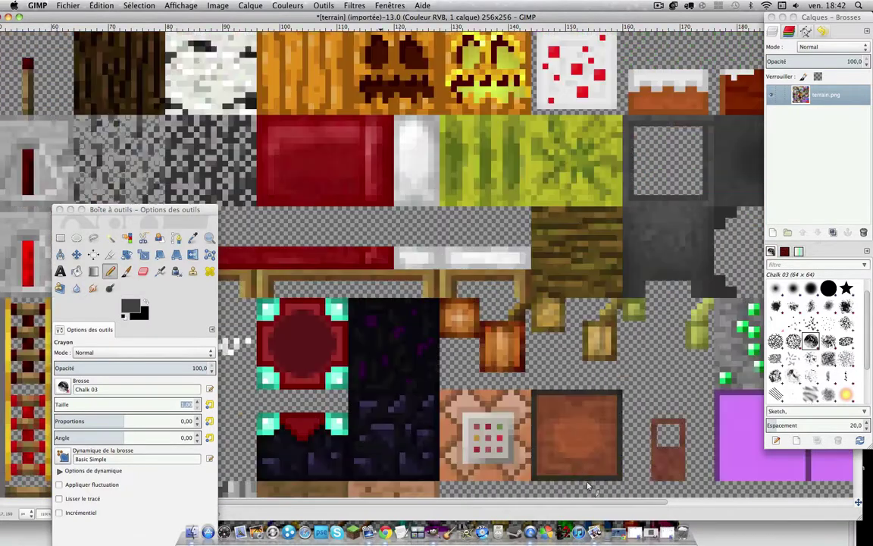
scroll(508, 265, down, 3)
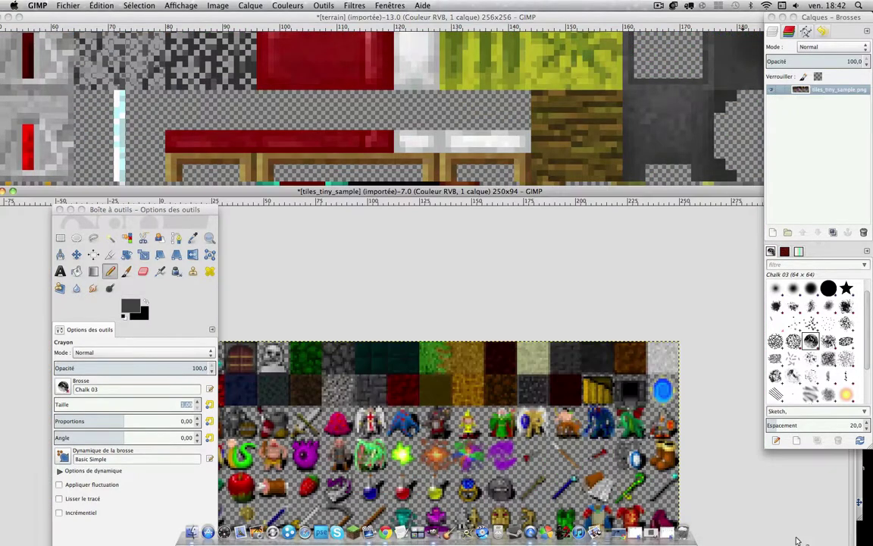
drag(40, 191, 159, 178)
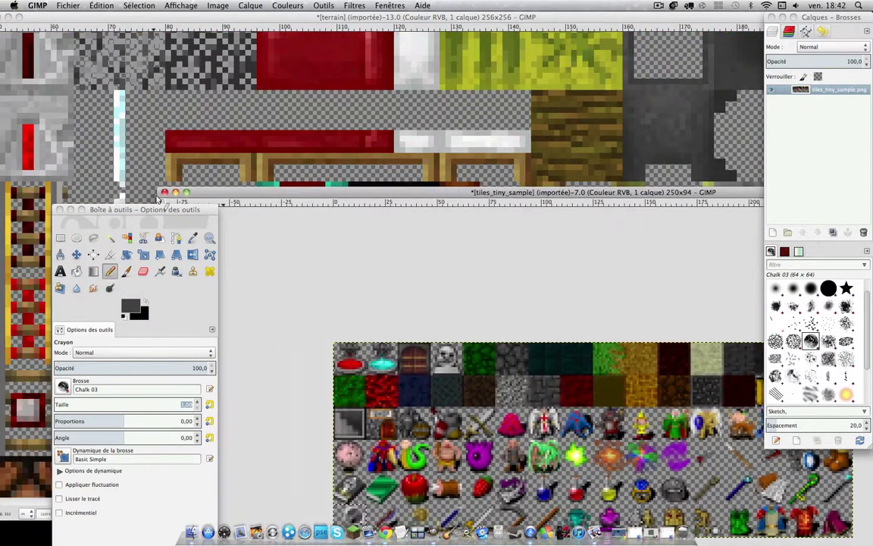
click(341, 44)
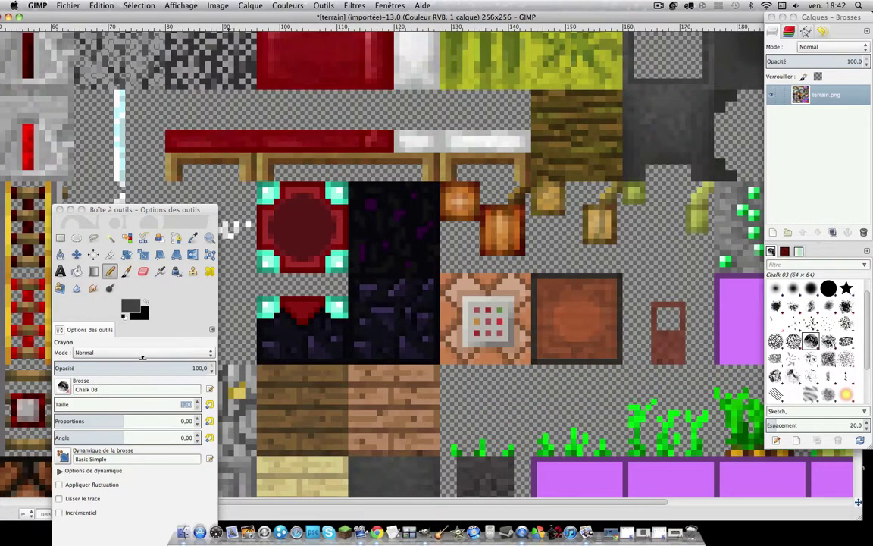
Step: Open the Sélection menu and dismiss it without choosing a command
click(106, 314)
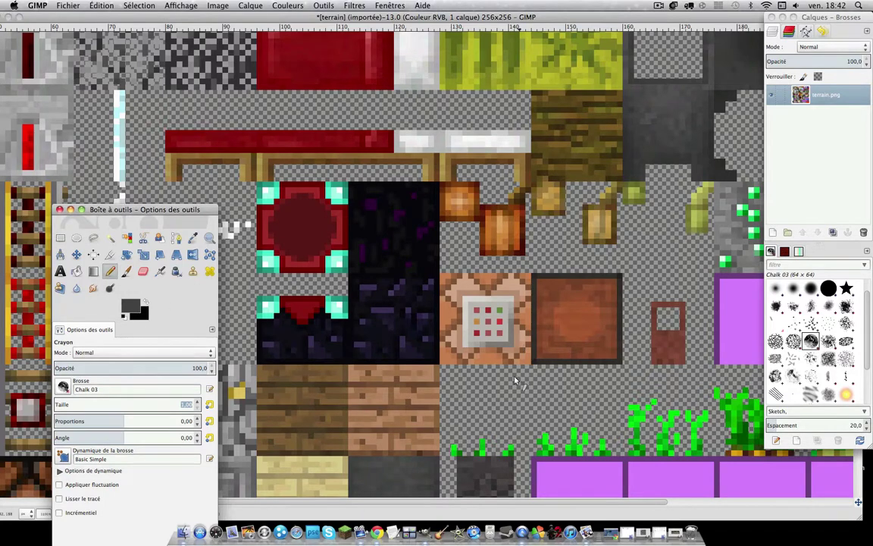
scroll(476, 353, down, 3)
scroll(465, 371, down, 3)
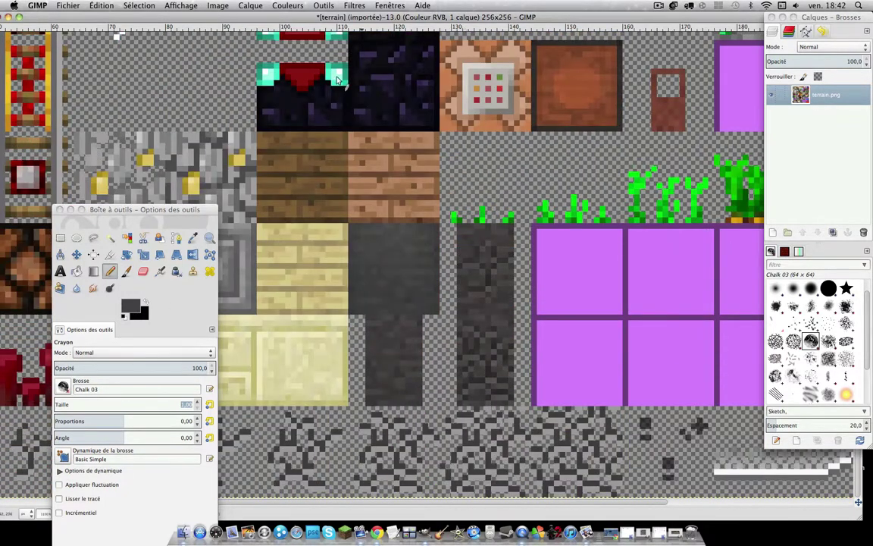
click(140, 7)
click(137, 27)
Step: Select the 16×16 dark grey tile at 112,208 and confirm the image mode is RVB
key(r)
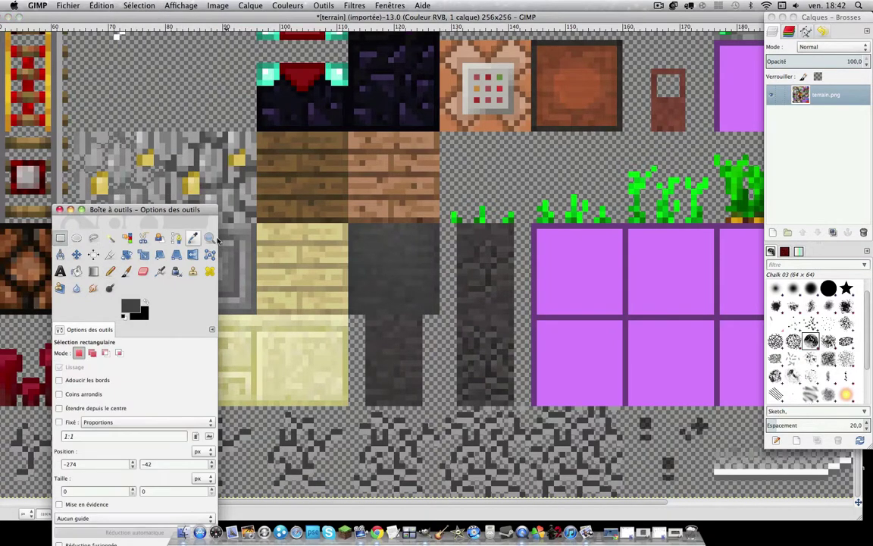
drag(349, 224, 439, 313)
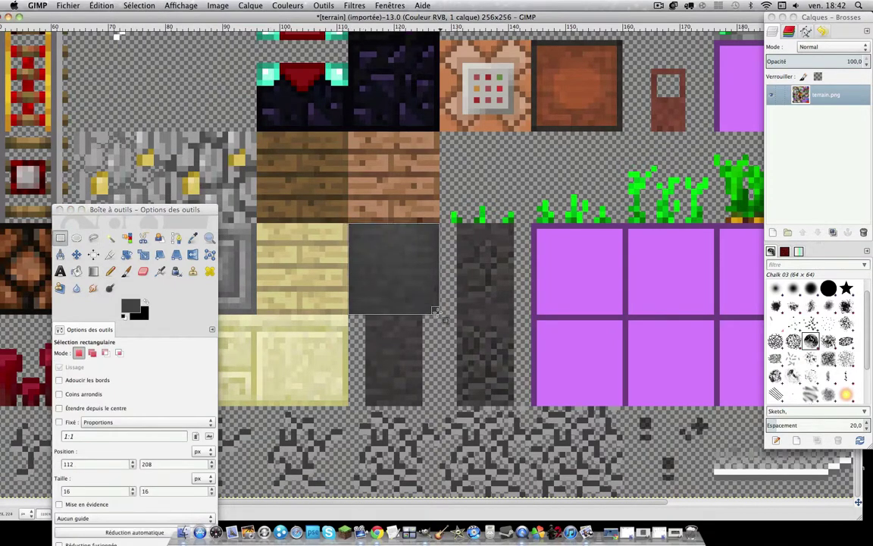
click(110, 271)
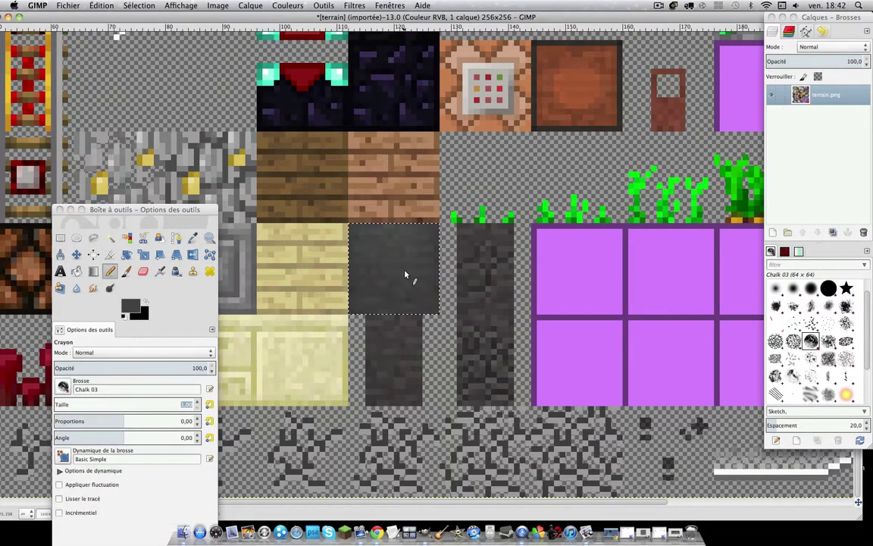
click(217, 5)
mouse_move(224, 28)
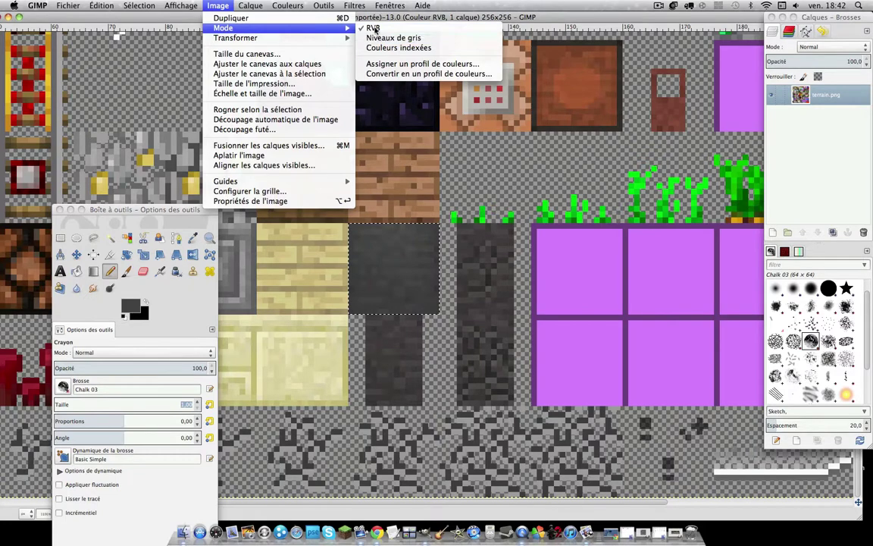
click(371, 28)
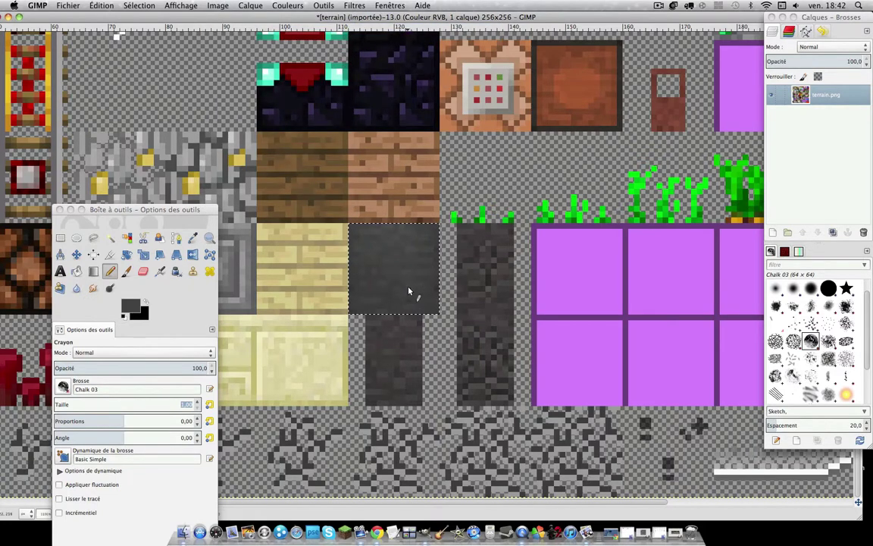
Step: Zoom out, choose the Paintbrush (Pinceau), and close the terrain image with Ctrl+W
scroll(408, 281, down, 1)
scroll(400, 243, down, 1)
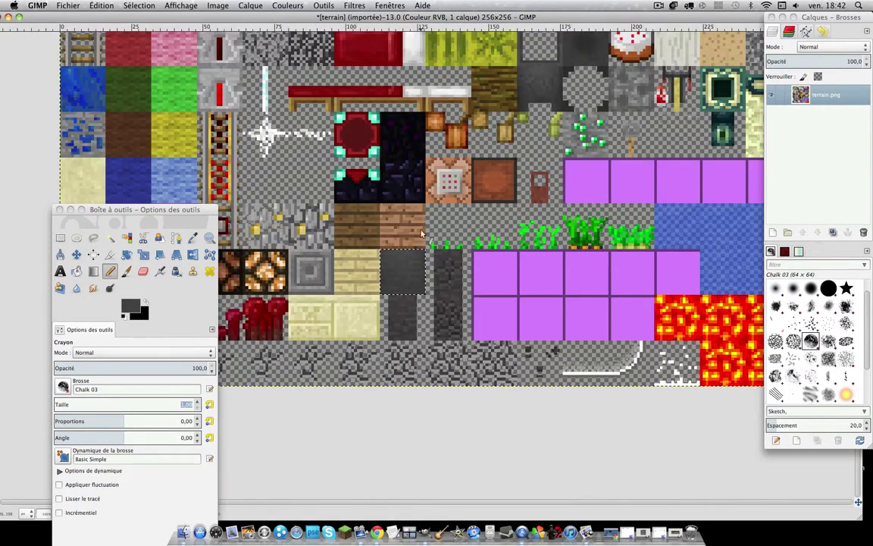
click(127, 271)
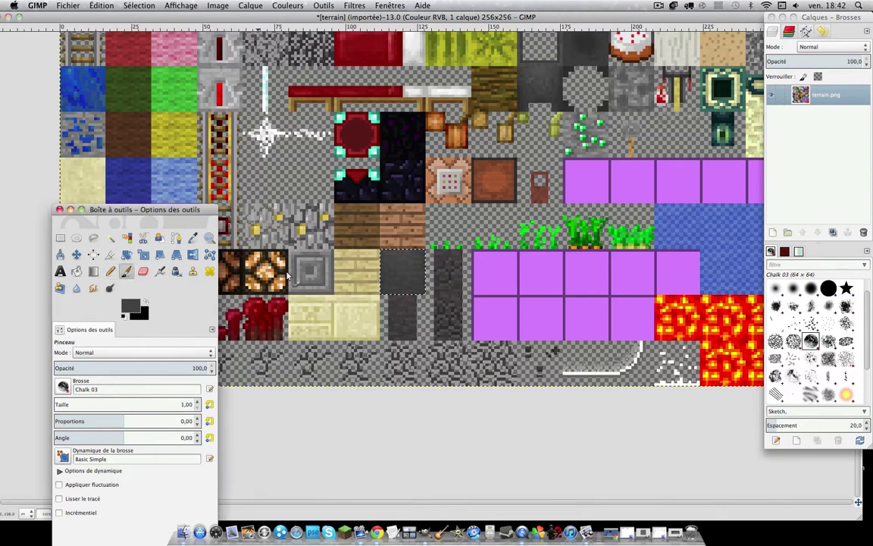
click(392, 278)
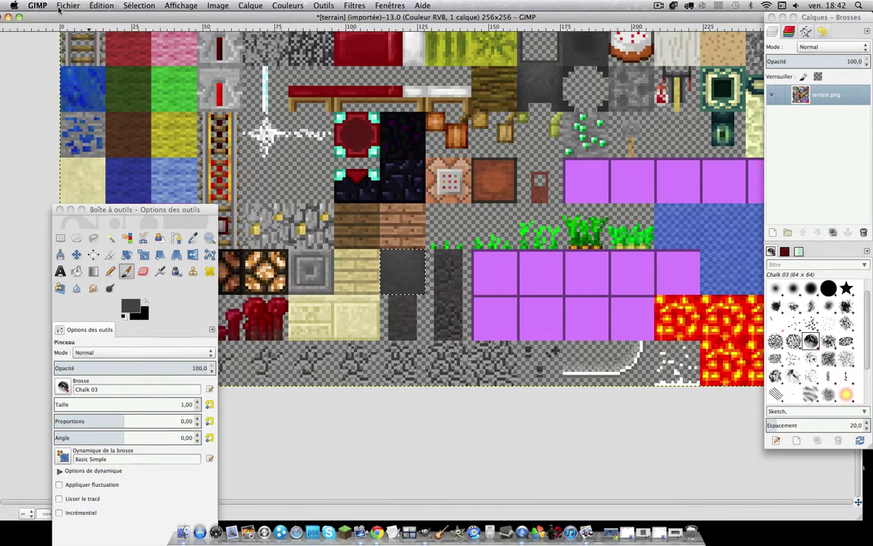
key(ctrl+w)
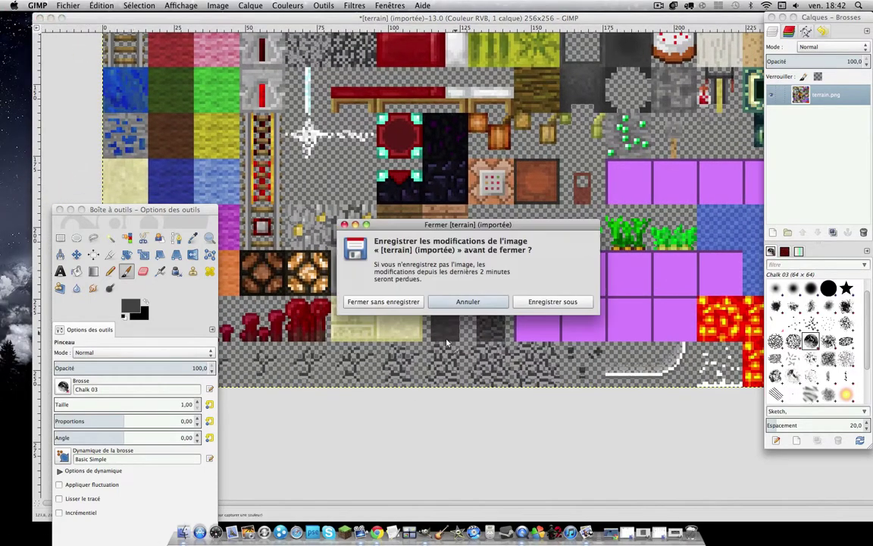
Step: Discard the terrain.png changes with 'Fermer sans enregistrer'
click(383, 301)
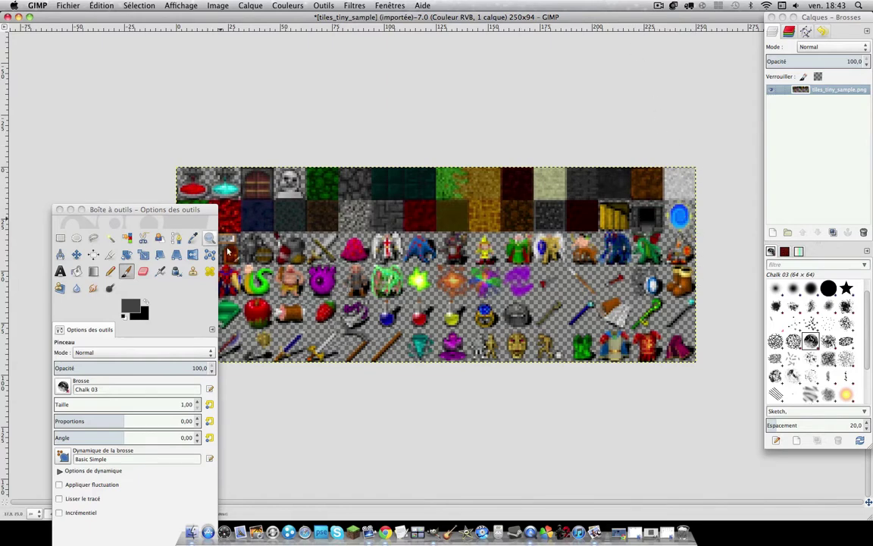
Step: Select the dark green 16×16 tile at 94,0 in tiles_tiny_sample, then minimize it
drag(122, 214, 91, 85)
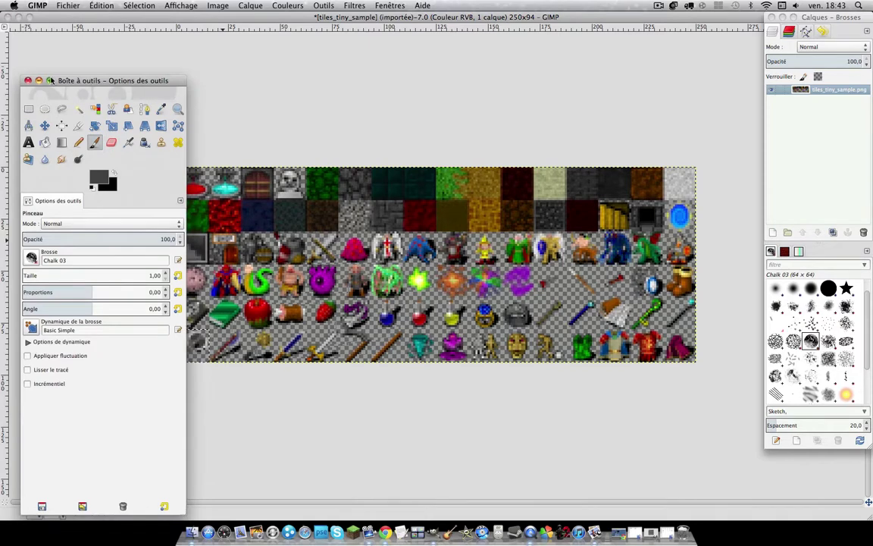
click(25, 111)
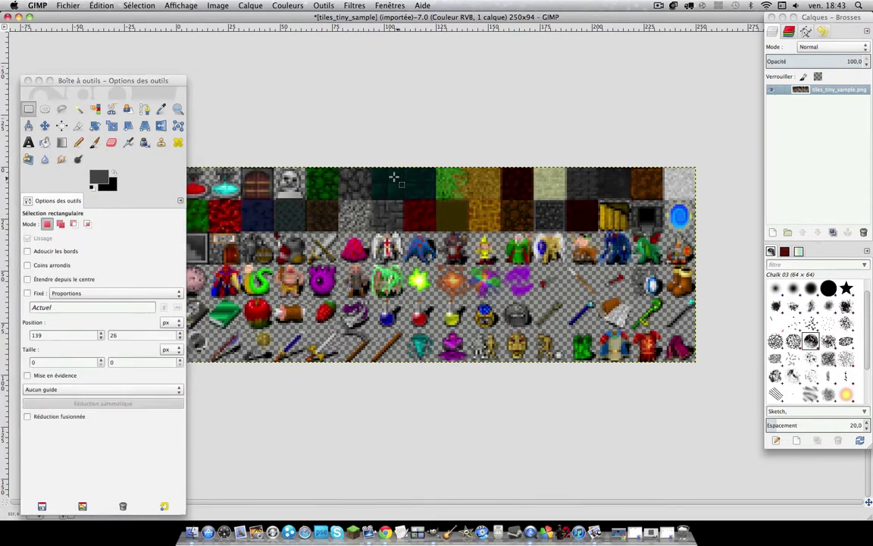
mouse_move(378, 168)
mouse_down()
mouse_move(403, 203)
mouse_move(412, 201)
mouse_up()
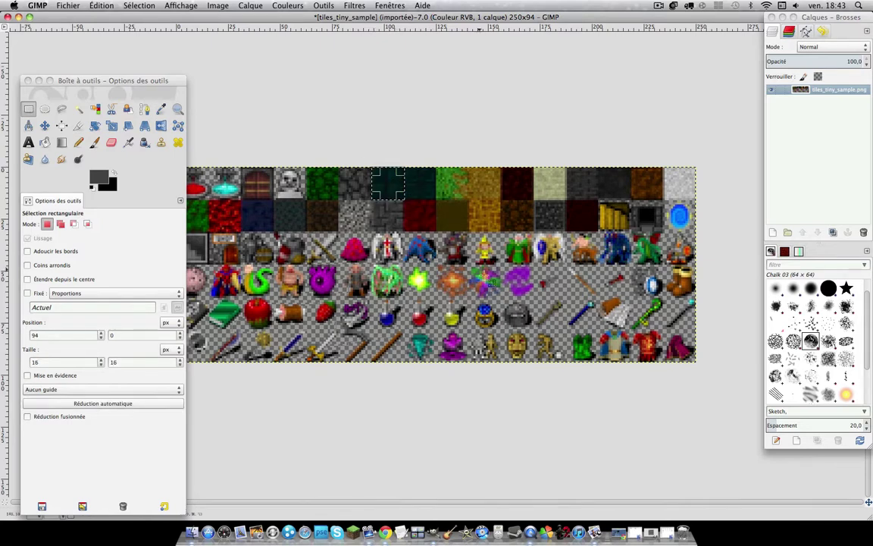
click(19, 17)
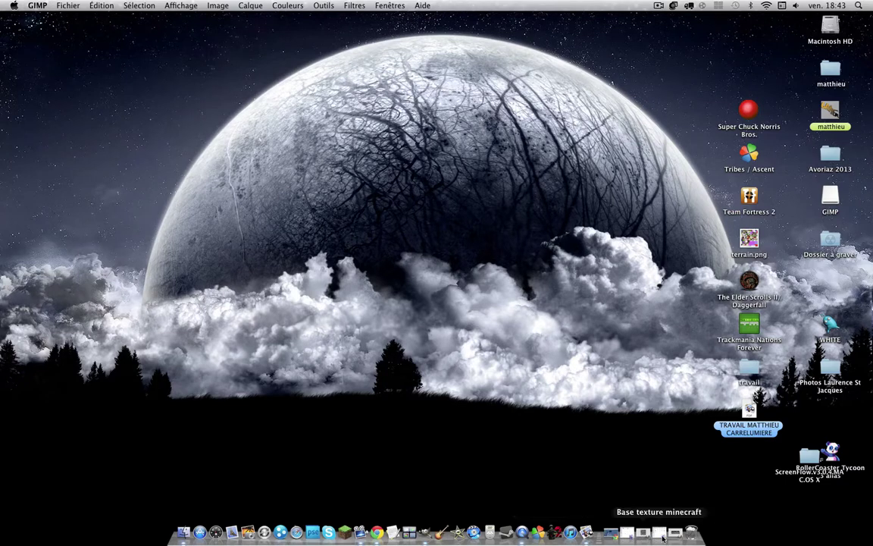
Step: Restore the Base texture minecraft folder and open terrain.png with GIMP via Ouvrir avec
click(661, 534)
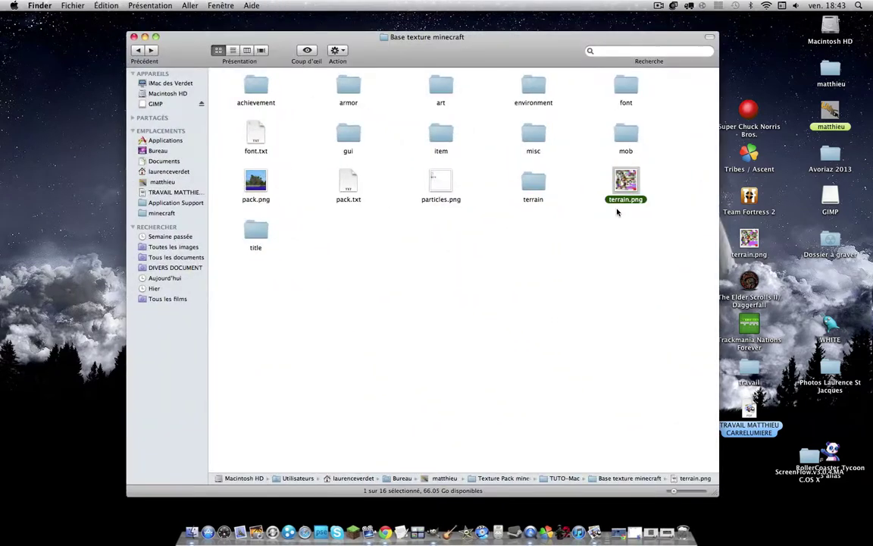
right_click(620, 185)
mouse_move(650, 200)
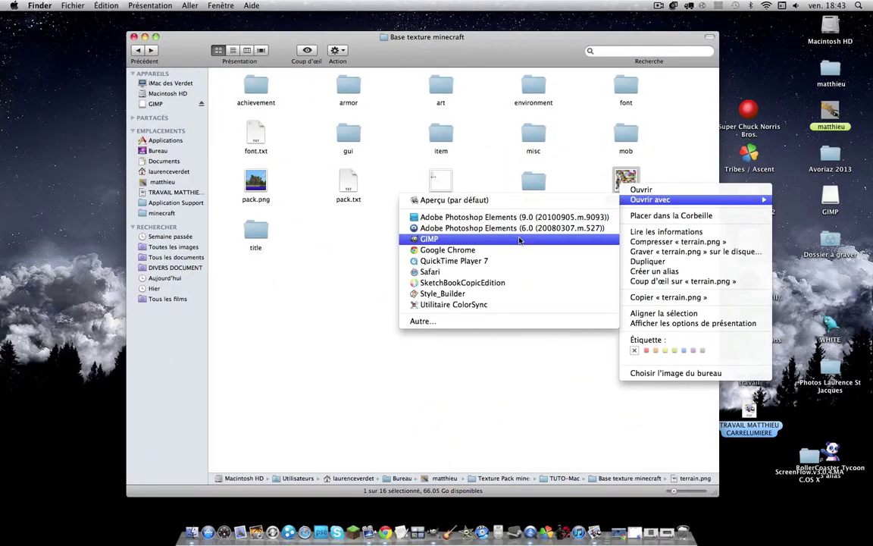
click(520, 240)
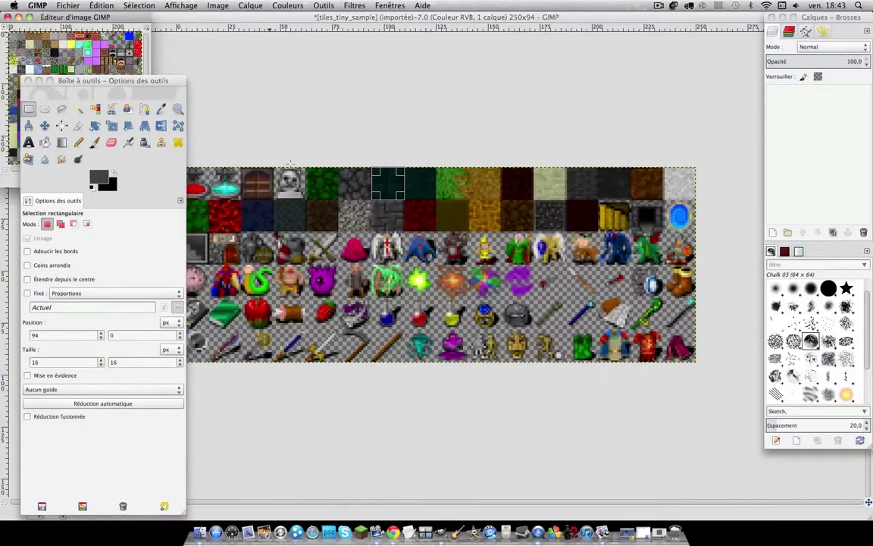
click(27, 18)
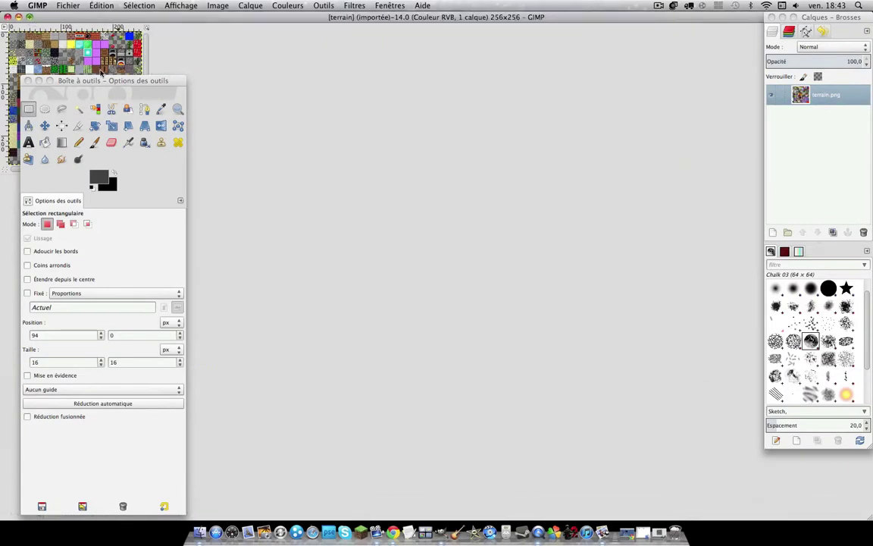
Step: Zoom in on the middle tiles of terrain.png
click(178, 109)
click(448, 237)
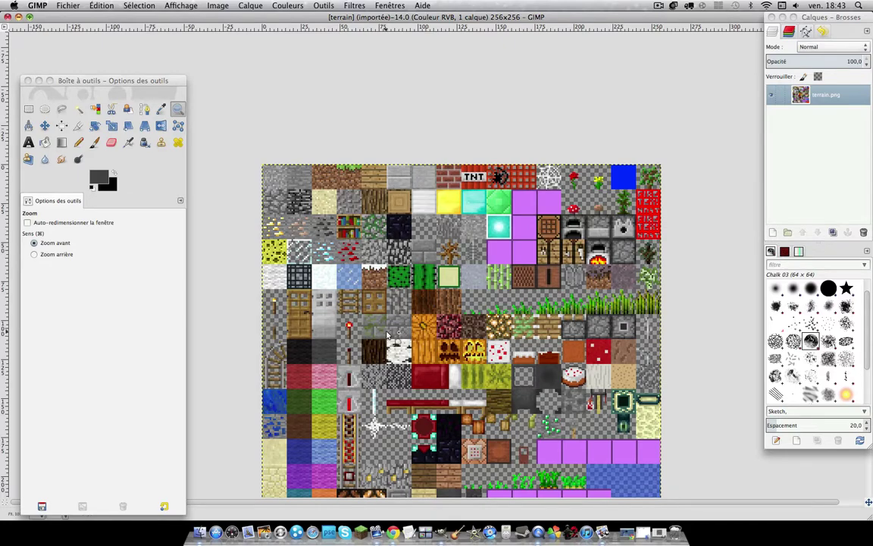
click(388, 334)
click(435, 232)
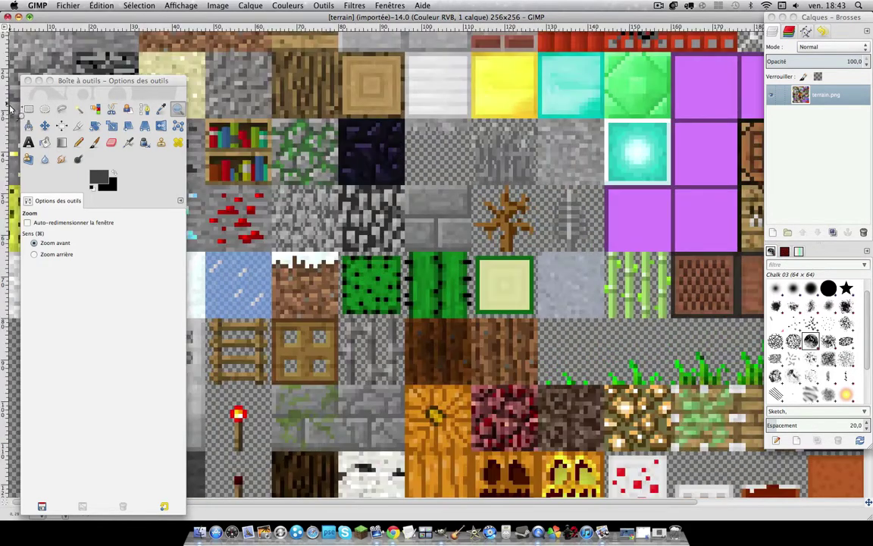
Step: Paste the dark green tile over the stone-brick tile at 96,48 and anchor it
click(29, 109)
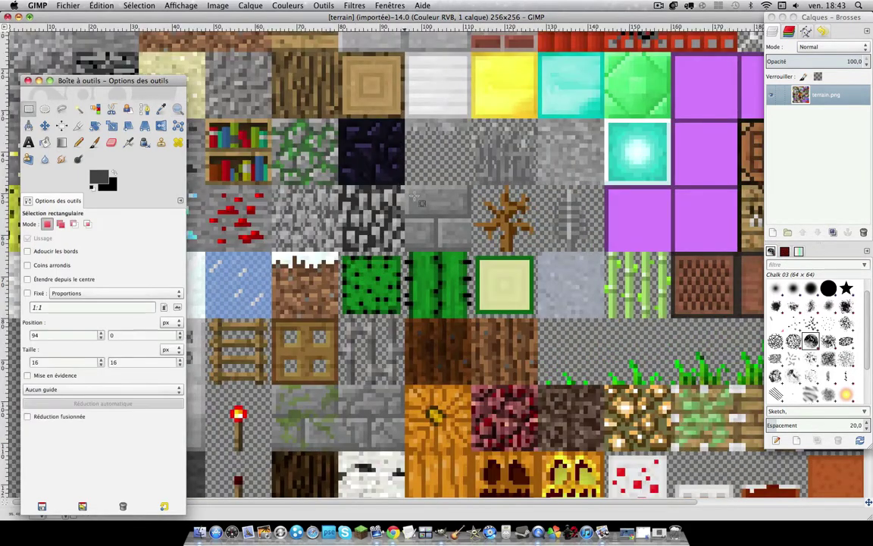
drag(407, 187, 470, 252)
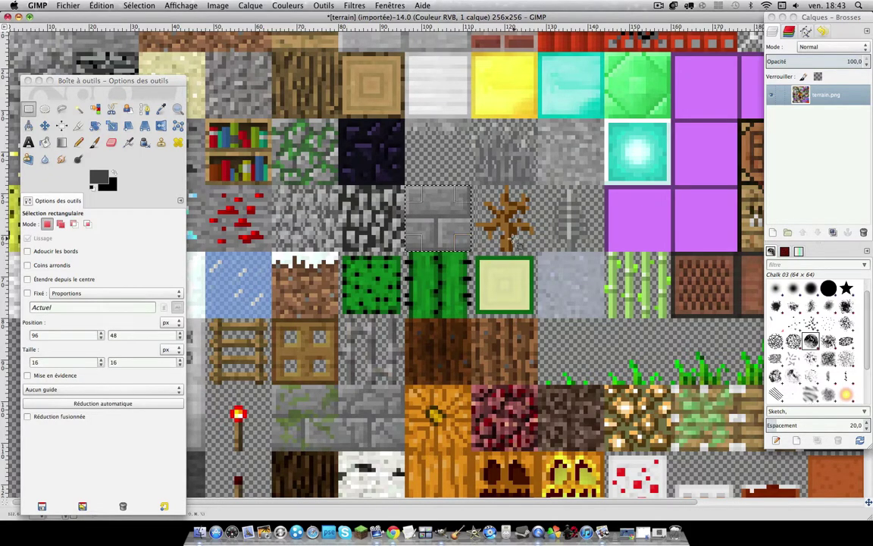
key(super+v)
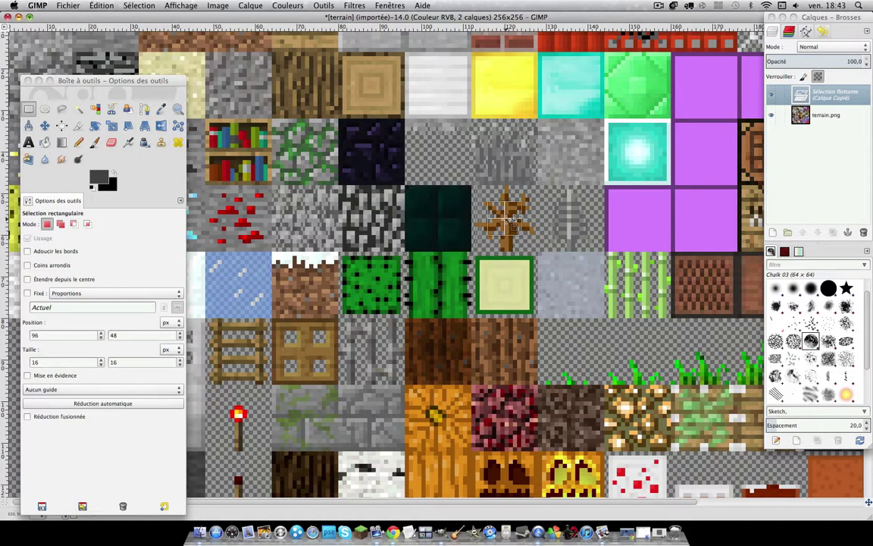
click(504, 221)
scroll(522, 325, down, 3)
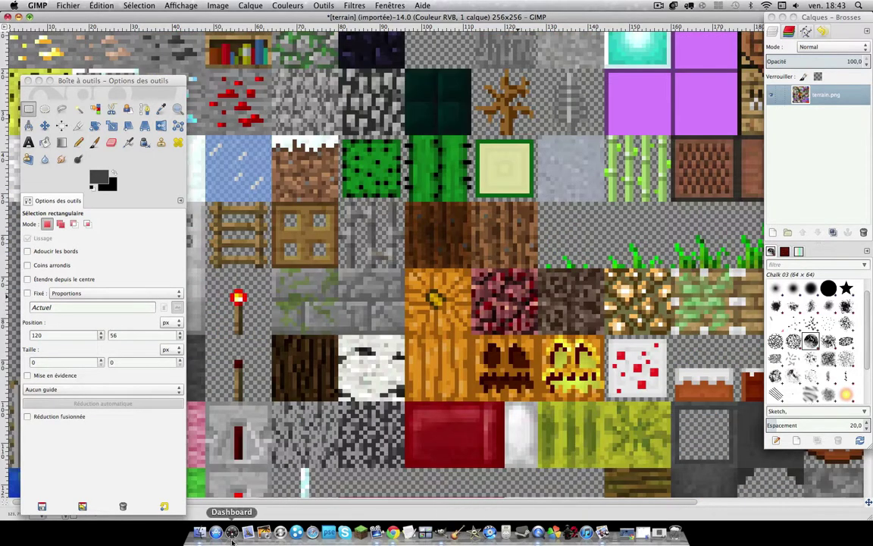
click(199, 532)
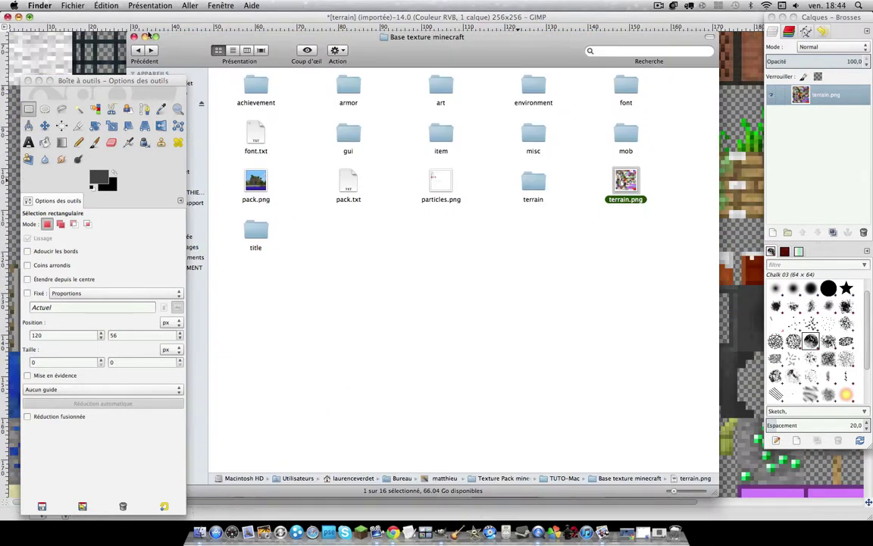
Step: Select the 16×16 dark cobblestone tile at 78,0 in tiles_tiny_sample, then minimize it
click(145, 37)
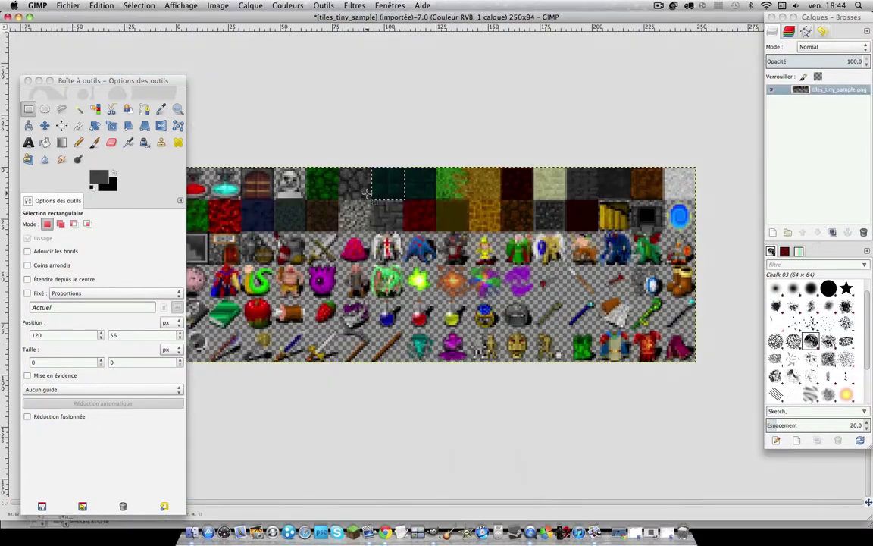
click(427, 220)
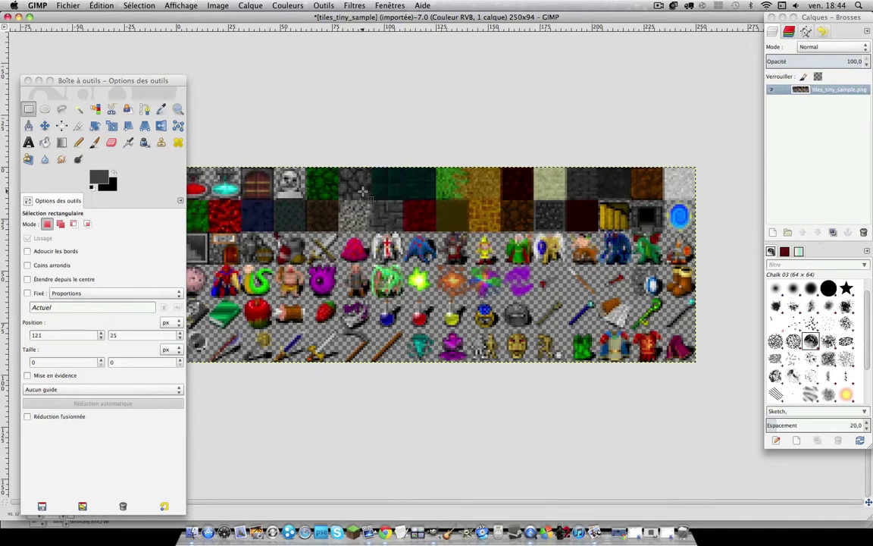
drag(343, 172, 371, 201)
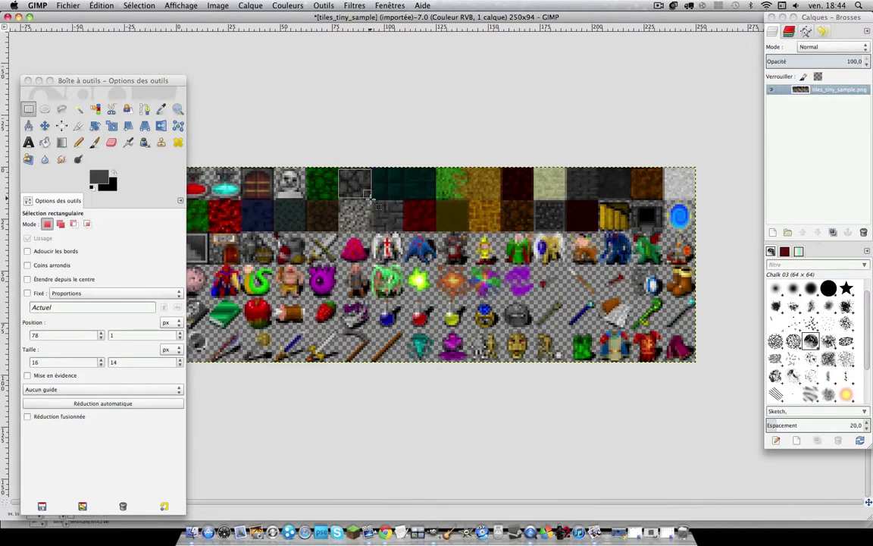
drag(329, 175, 322, 155)
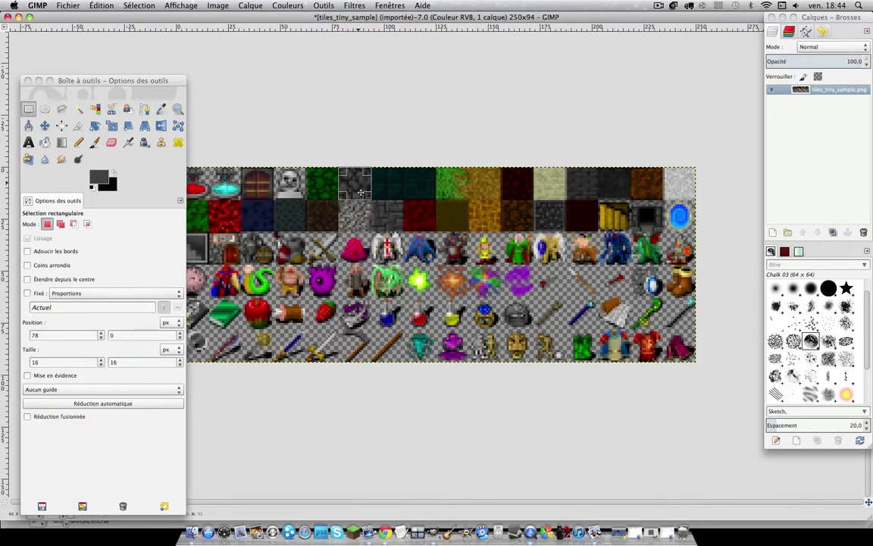
click(18, 15)
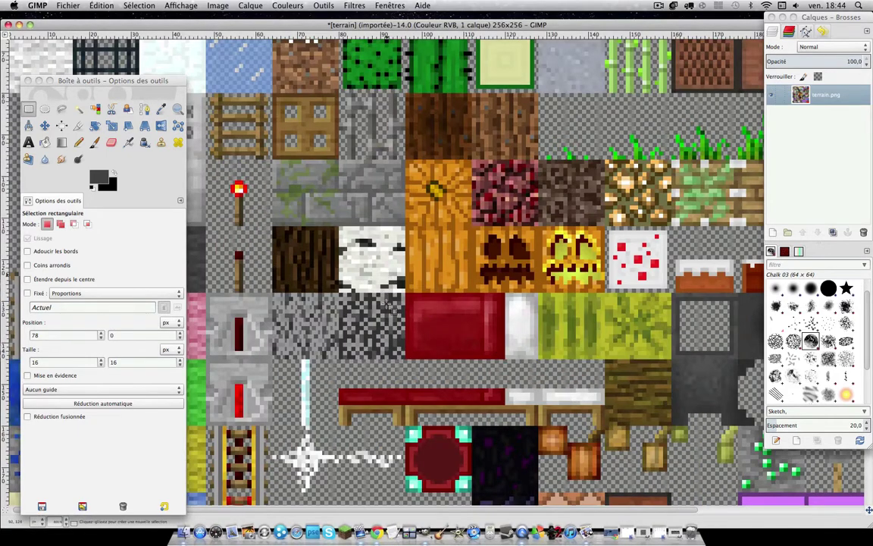
Step: Paste the dark stone tile over terrain.png's cobblestone at 0,16 and anchor it
scroll(227, 189, up, 3)
scroll(192, 145, up, 3)
drag(147, 84, 412, 98)
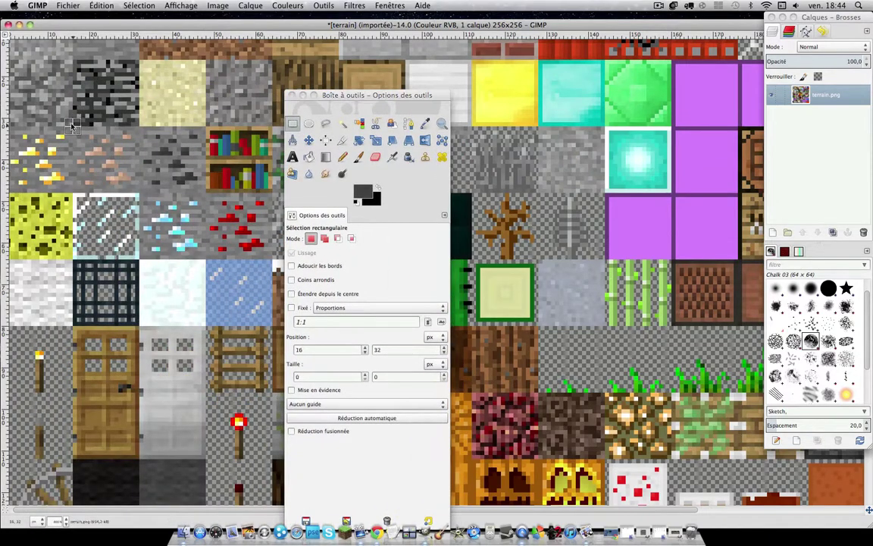
drag(73, 124, 11, 59)
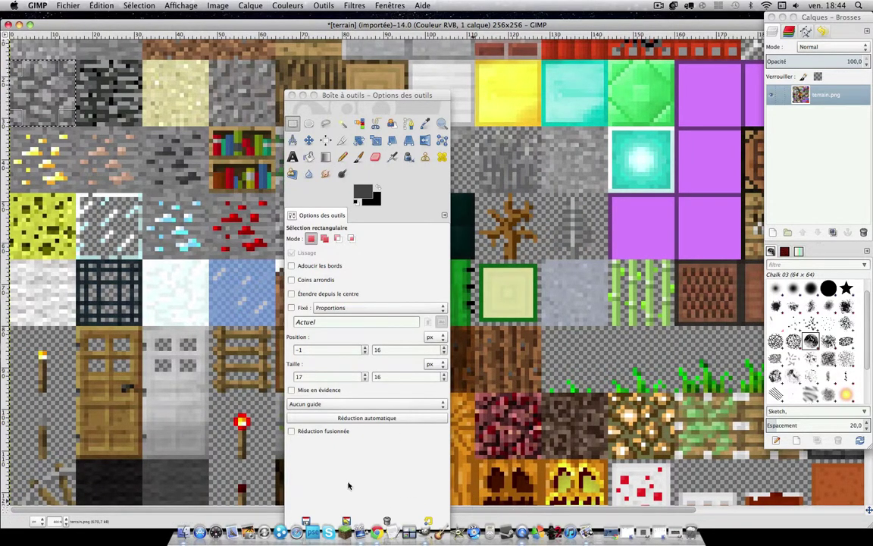
key(ctrl+v)
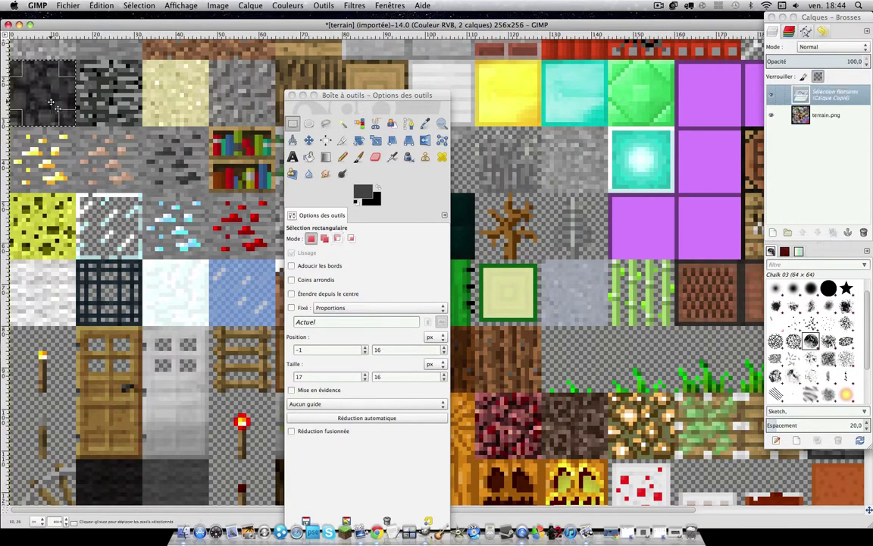
click(96, 104)
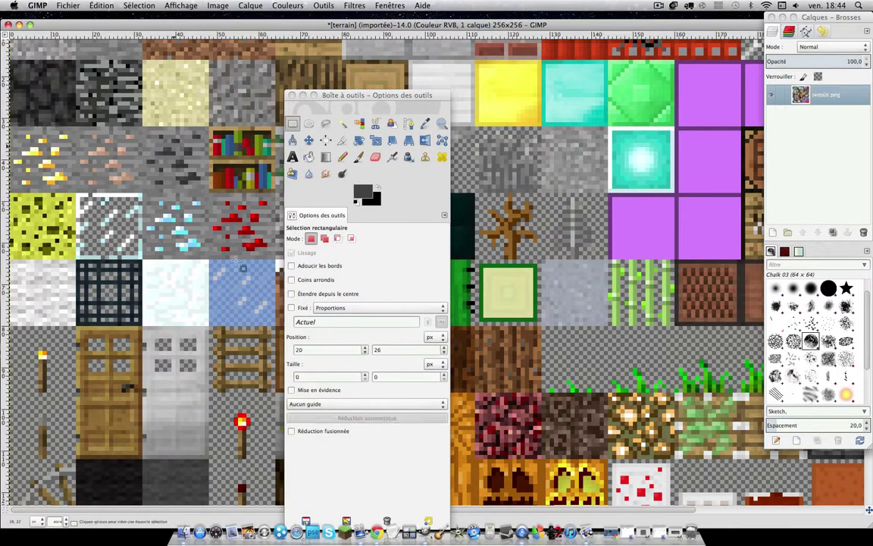
scroll(243, 267, up, 3)
click(184, 532)
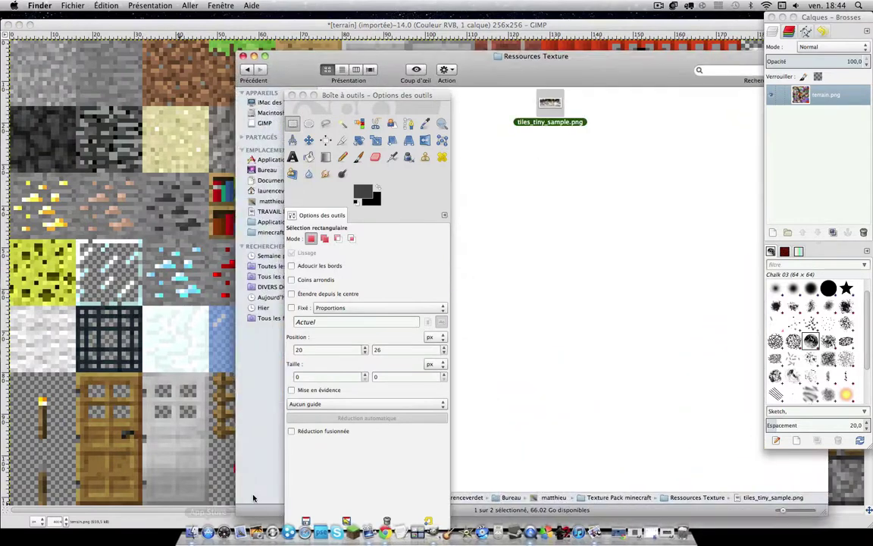
Step: Back in GIMP, select the dark framed 16×16 tile in tiles_tiny_sample's second row
click(254, 56)
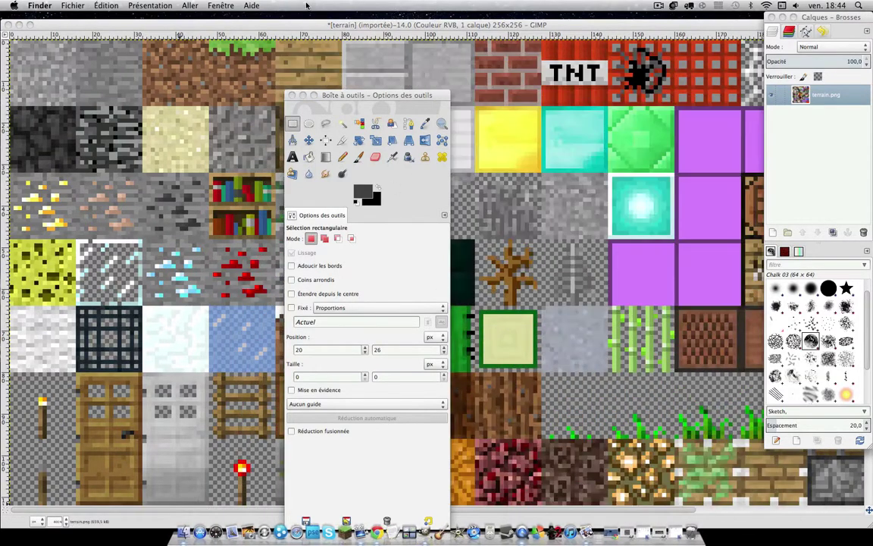
click(307, 25)
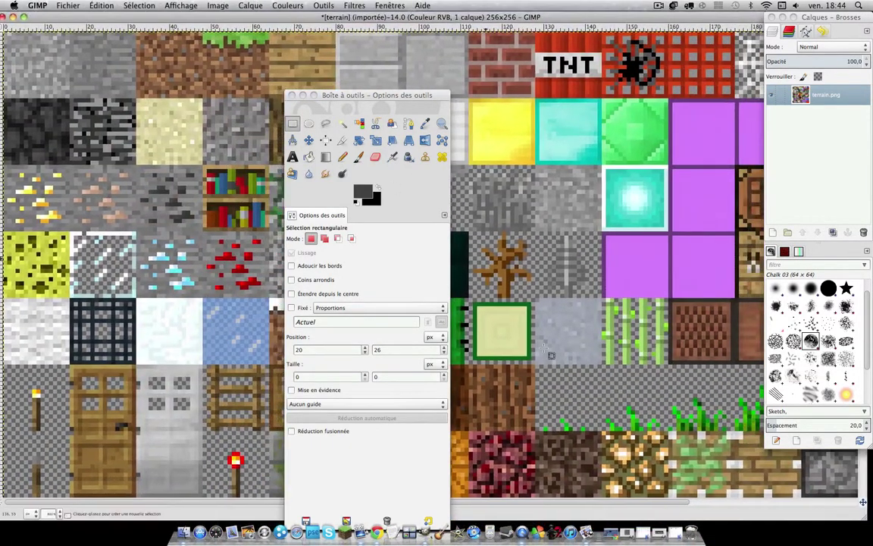
click(627, 533)
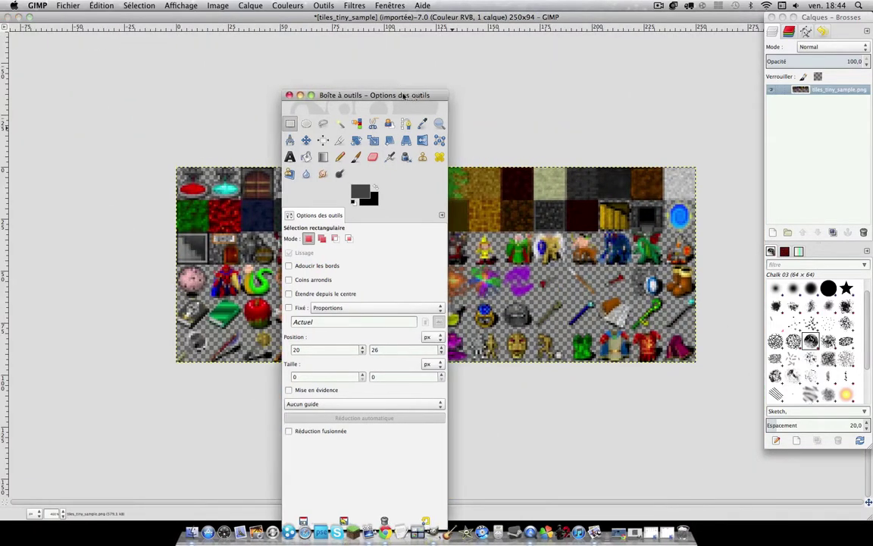
drag(364, 95, 58, 68)
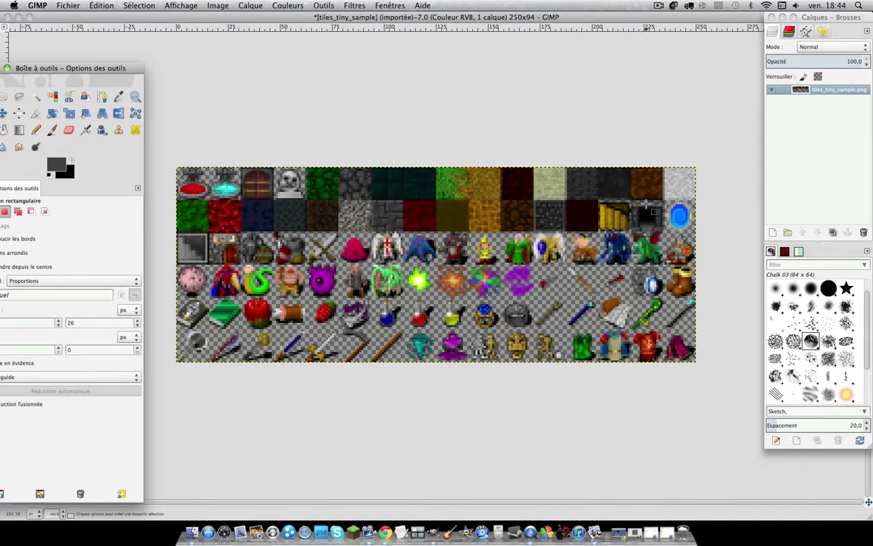
drag(666, 201, 633, 236)
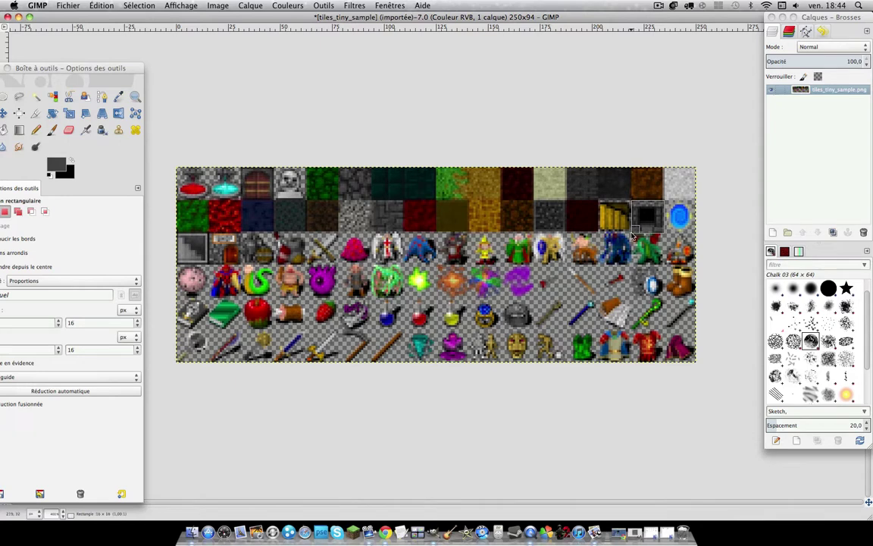
drag(91, 67, 143, 68)
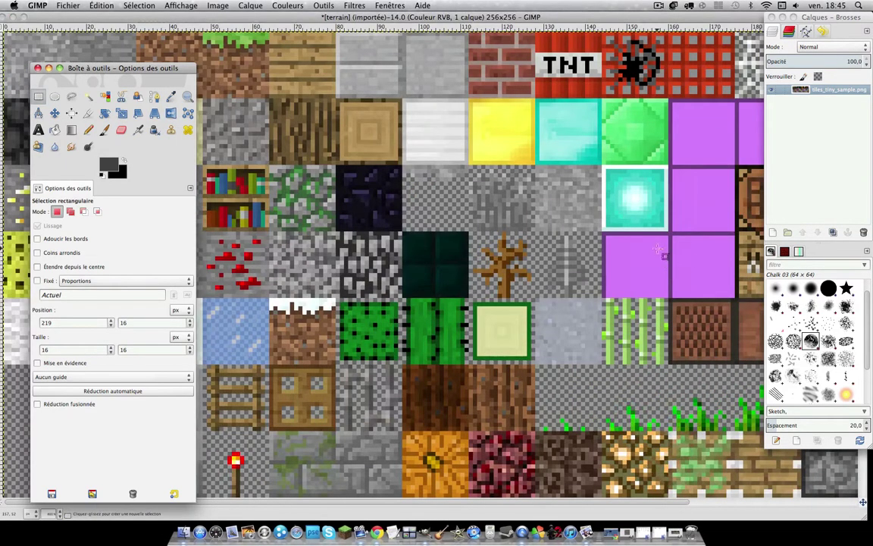
Step: Paste and anchor the copied dark tile over the unlit furnace tile at 192,32 in terrain.png
click(658, 250)
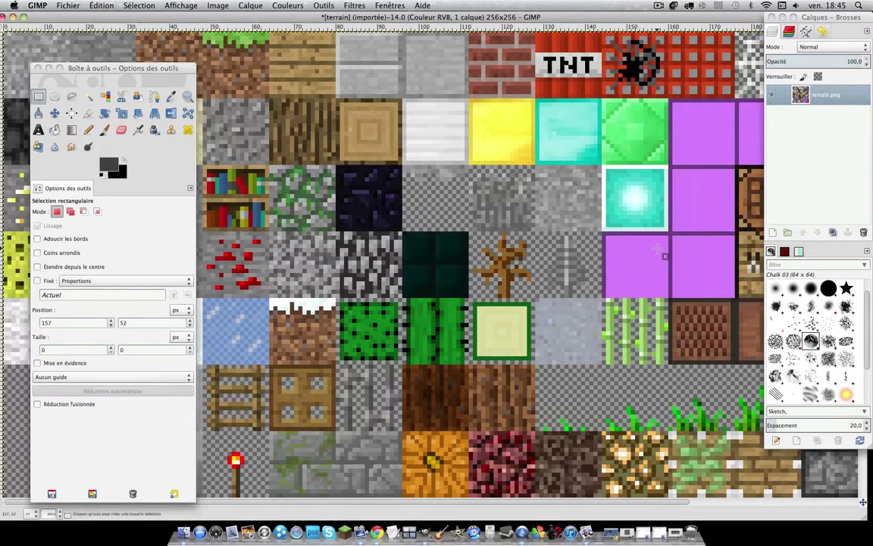
key(minus)
key(minus)
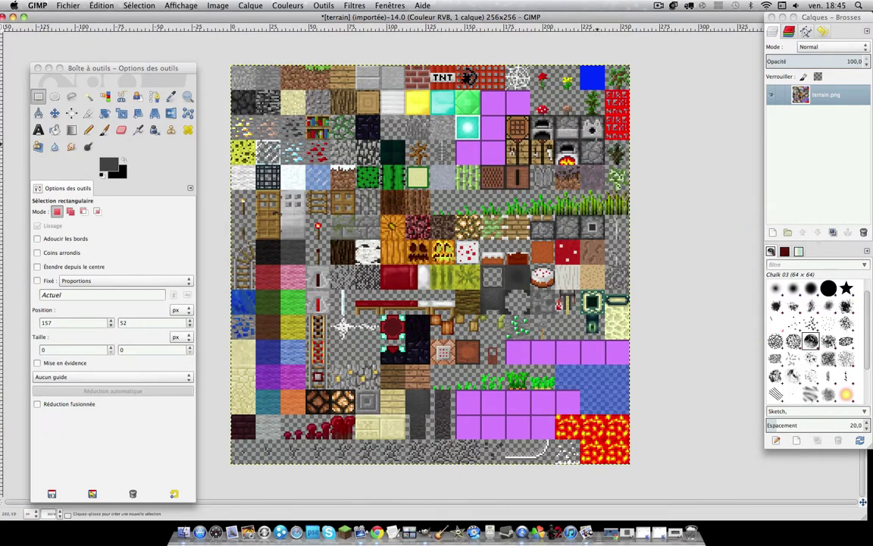
mouse_move(530, 117)
mouse_down()
mouse_move(555, 138)
mouse_move(531, 114)
mouse_up()
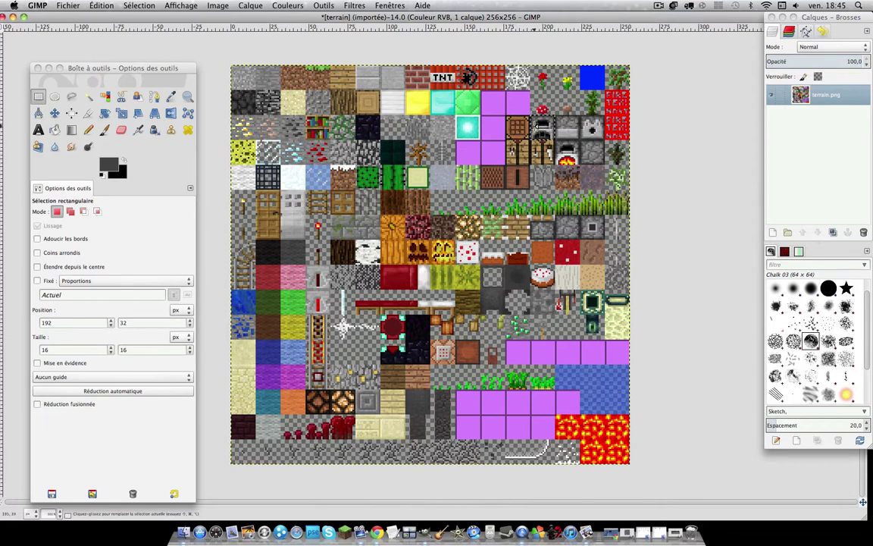
key(ctrl+v)
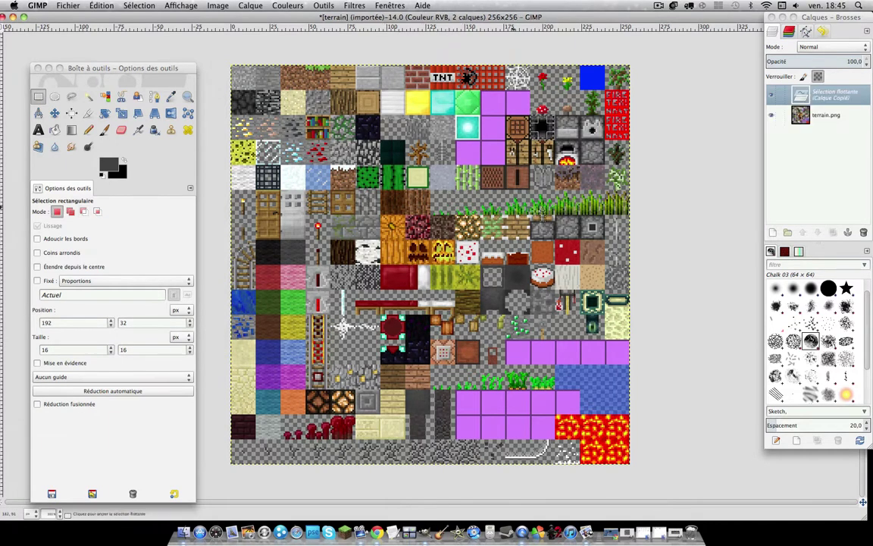
click(588, 165)
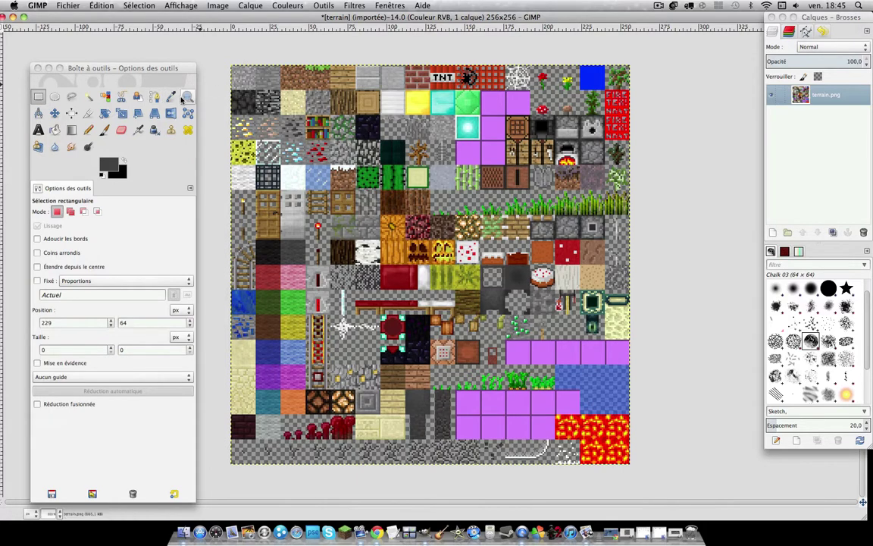
Step: Zoom in closely on the furnace tiles in terrain.png
click(187, 97)
click(574, 127)
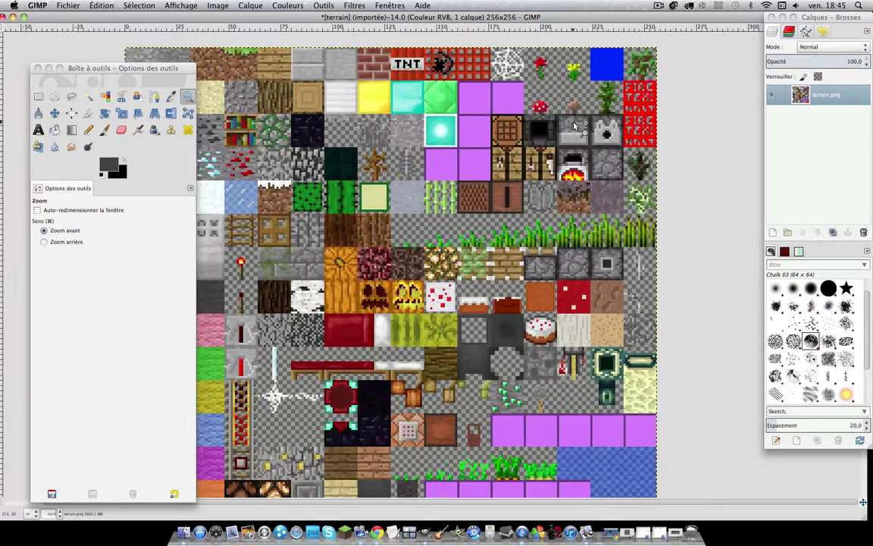
click(611, 134)
click(632, 162)
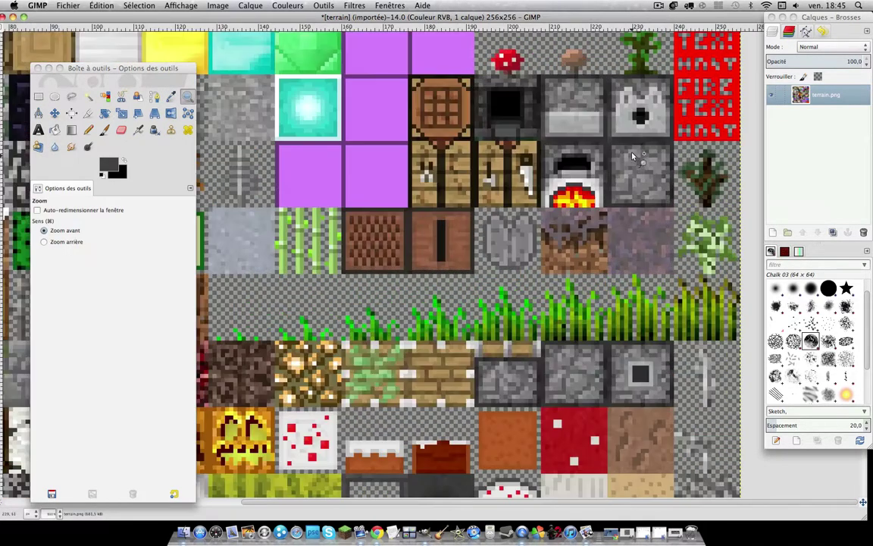
click(594, 134)
key(r)
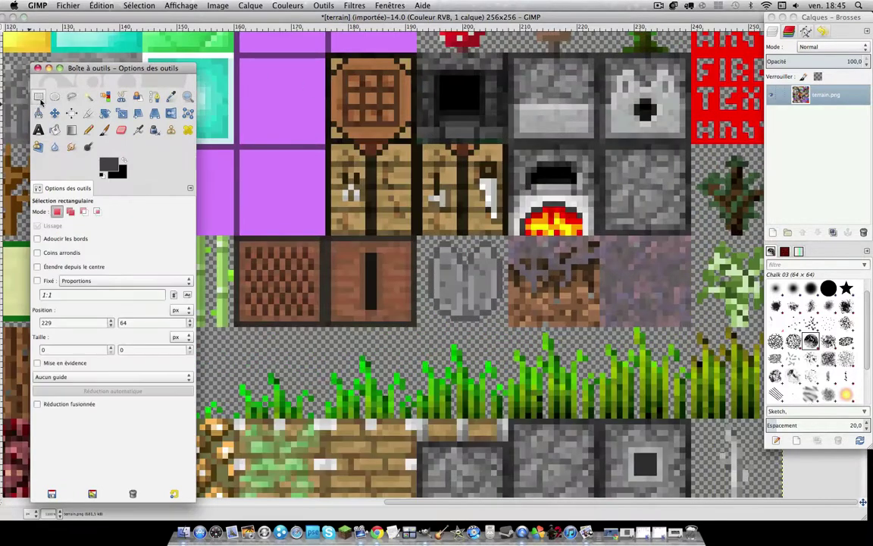
click(523, 157)
Step: Select the lit furnace tile at 208,48 and paste the dark tile over it
drag(509, 144, 599, 241)
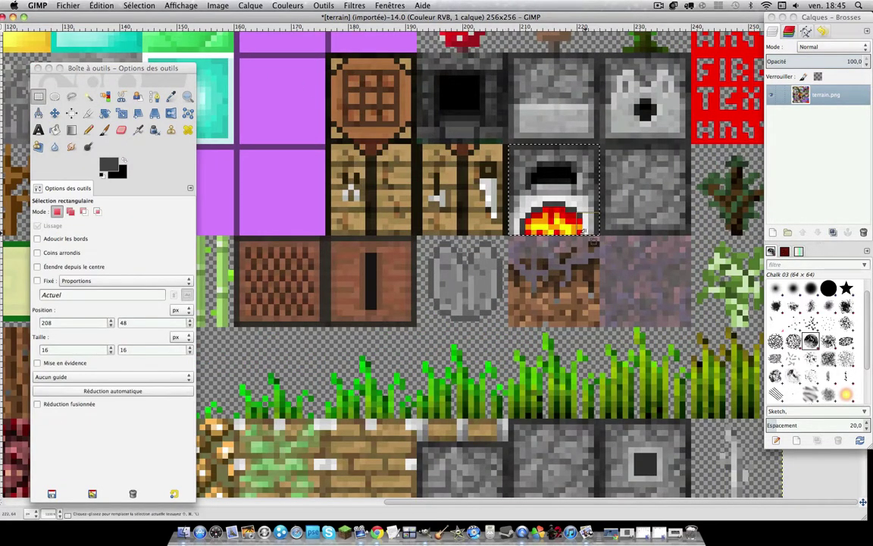
key(ctrl)
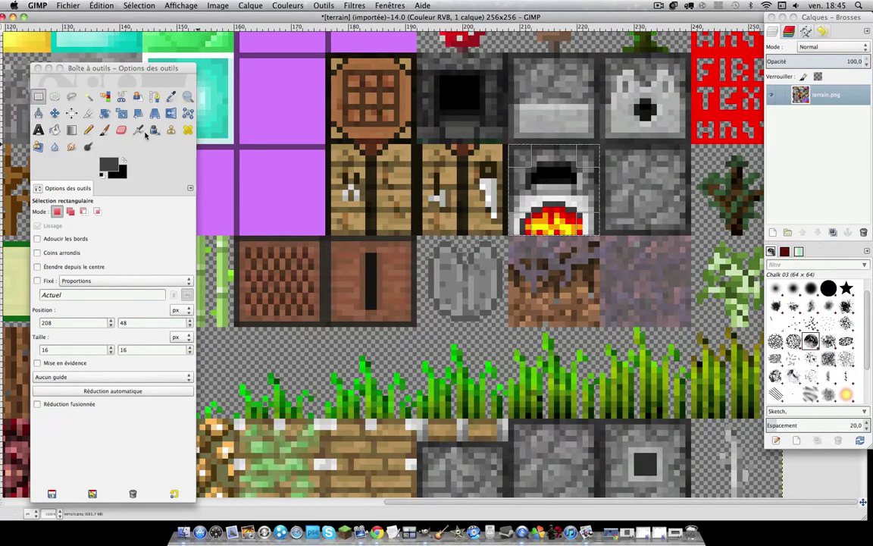
right_click(589, 242)
click(545, 234)
drag(525, 234, 587, 225)
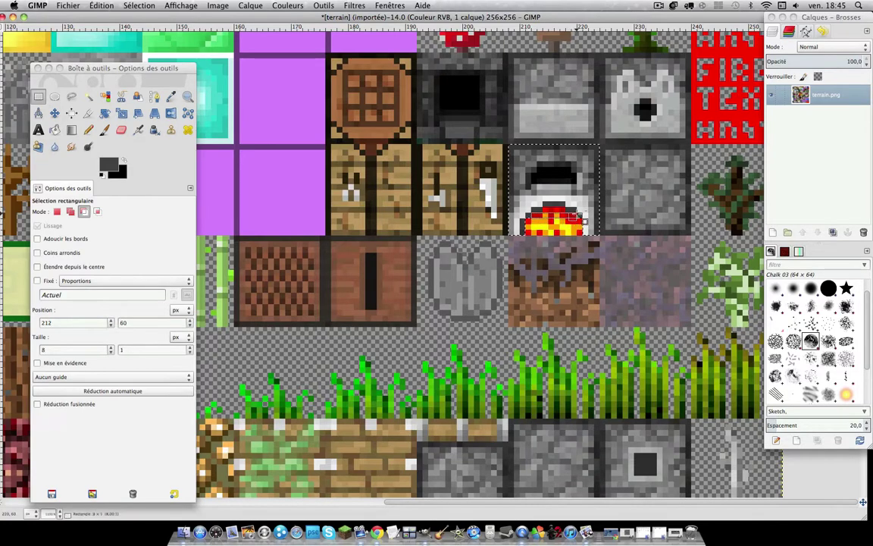
click(544, 217)
drag(544, 216, 569, 209)
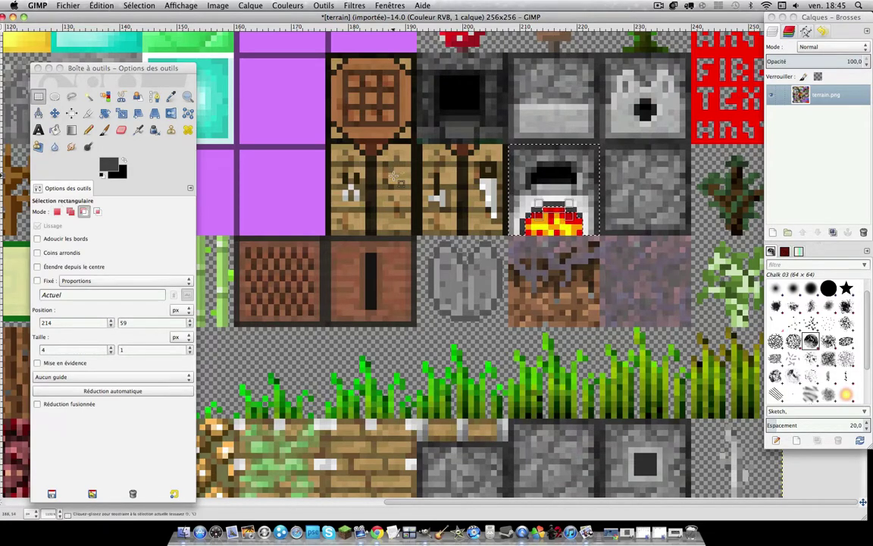
key(ctrl+v)
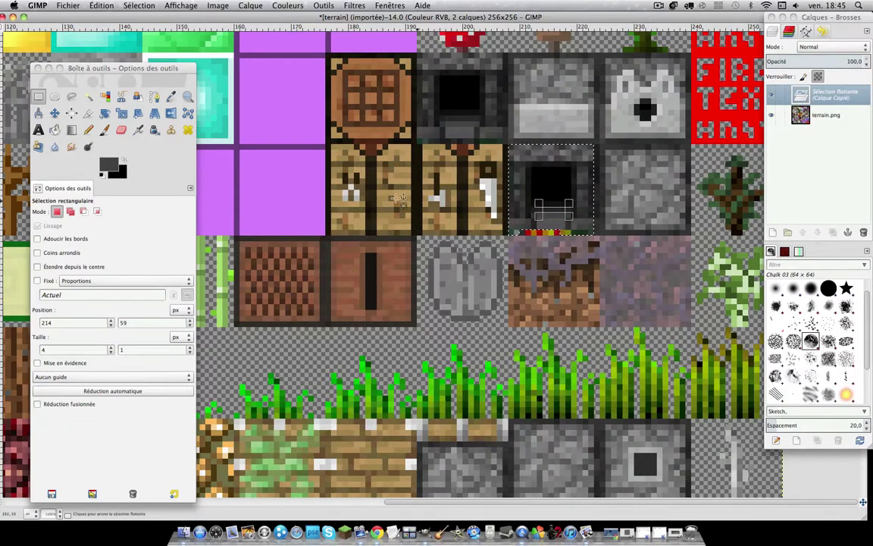
key(shift+e)
Step: Erase the dark paste over the flames with a size-10 eraser, then anchor it
click(607, 260)
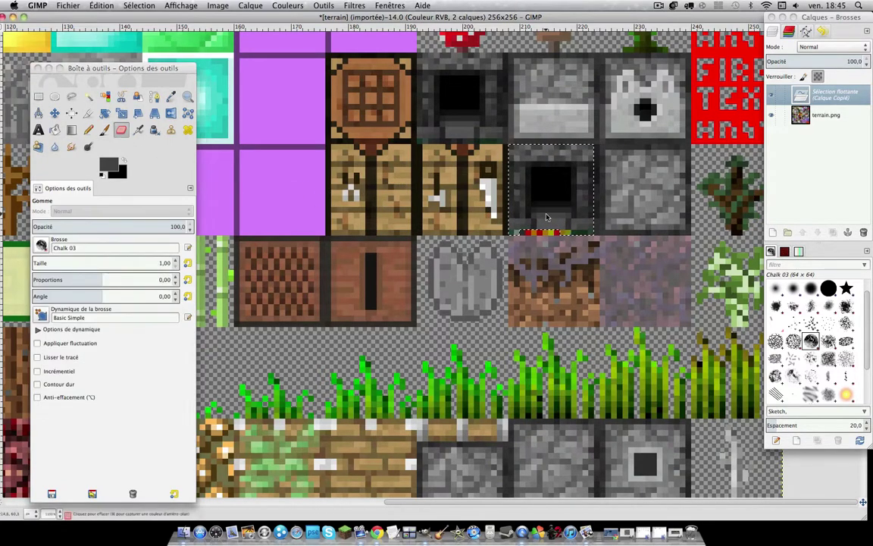
drag(135, 269, 151, 265)
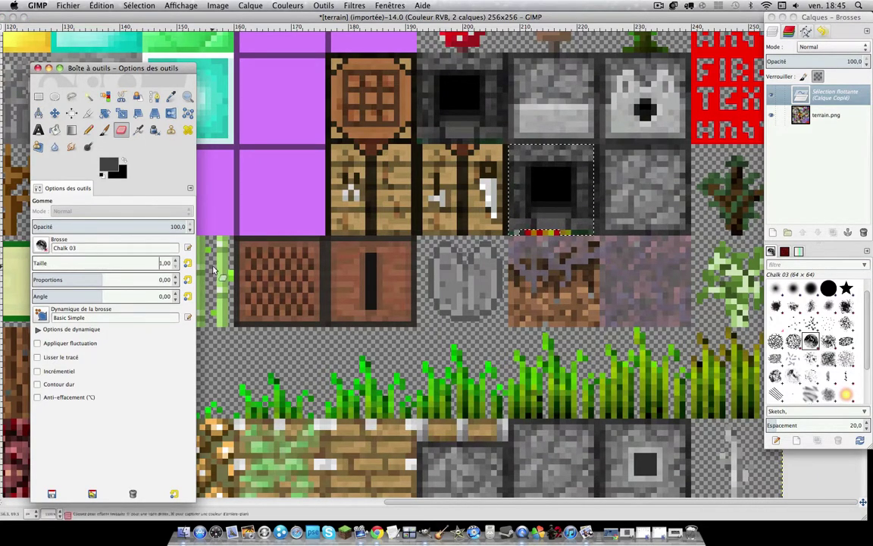
drag(45, 263, 37, 264)
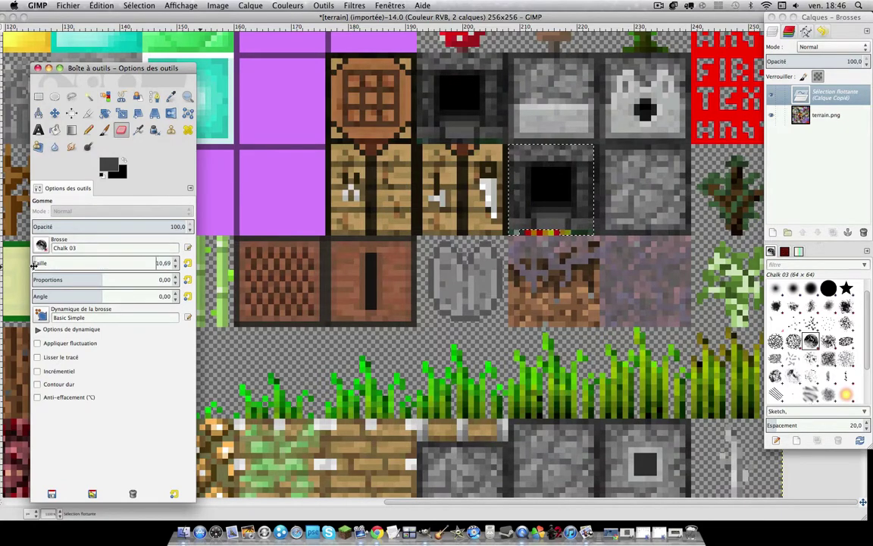
drag(551, 240, 550, 235)
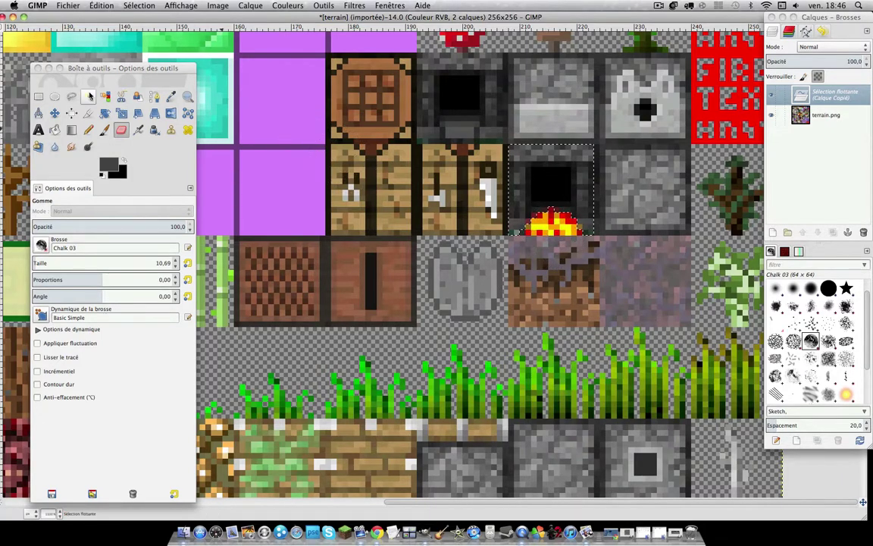
click(39, 96)
click(387, 161)
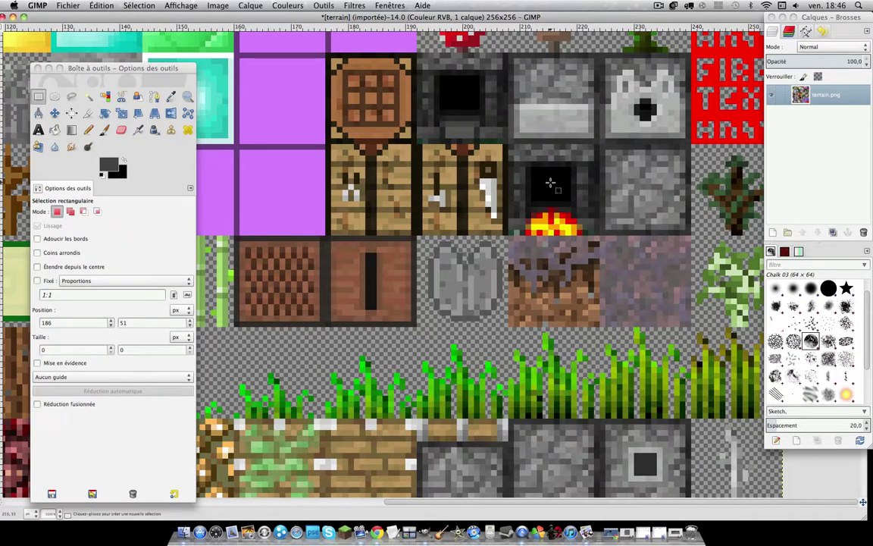
Step: Copy a thin strip from the dark tile's top and anchor it onto the next tile
scroll(582, 225, up, 3)
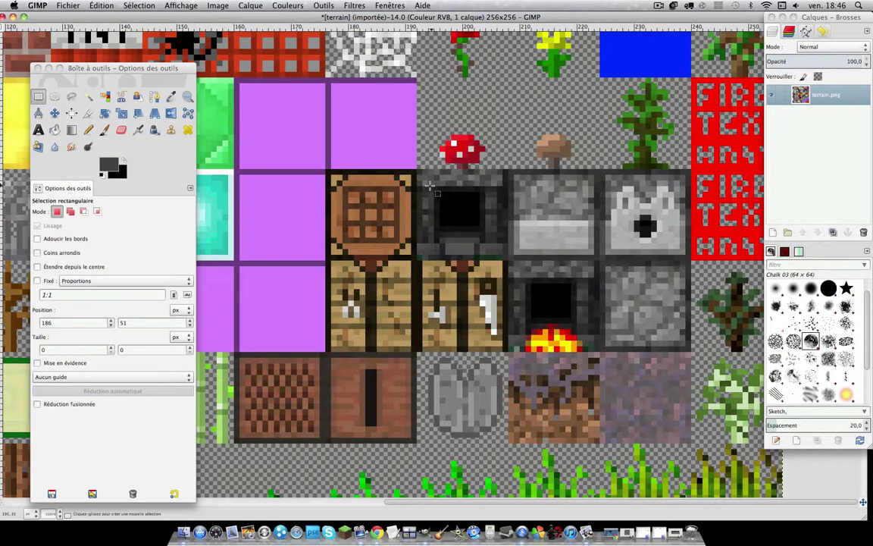
drag(418, 170, 563, 181)
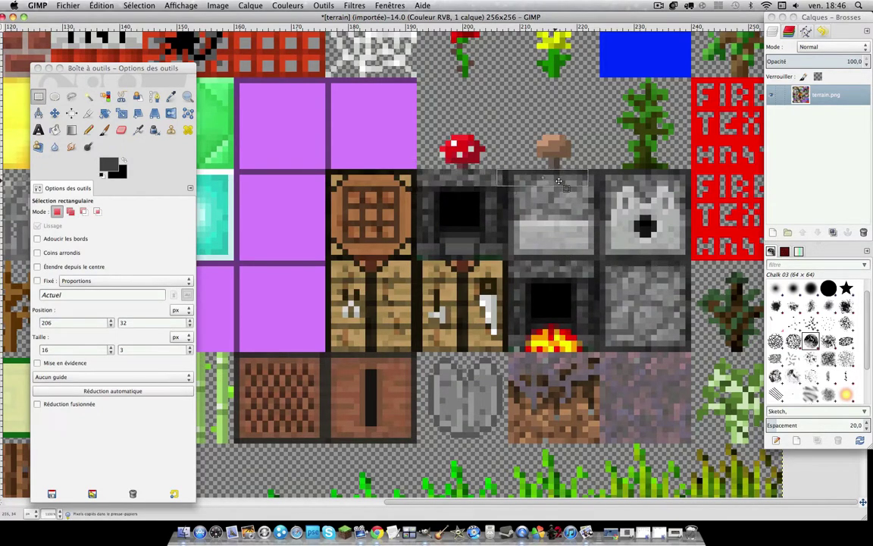
key(super+c)
key(super+v)
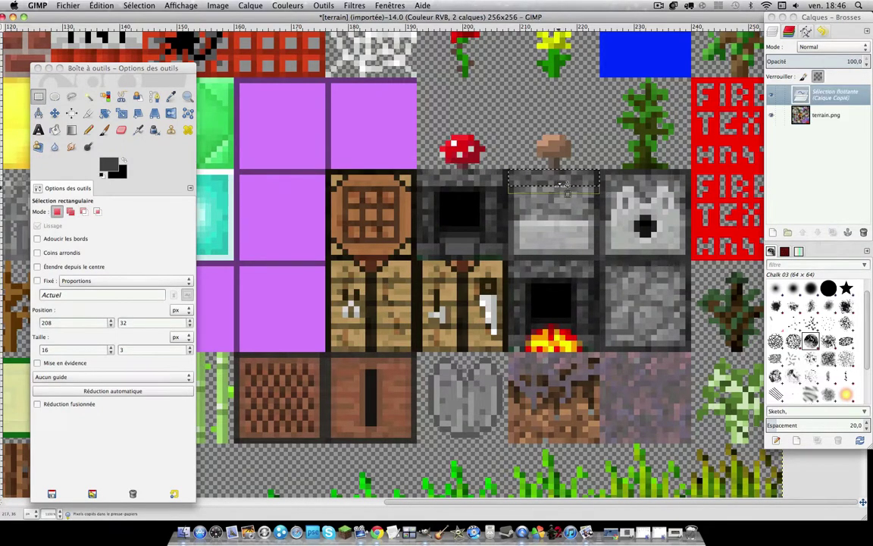
click(540, 219)
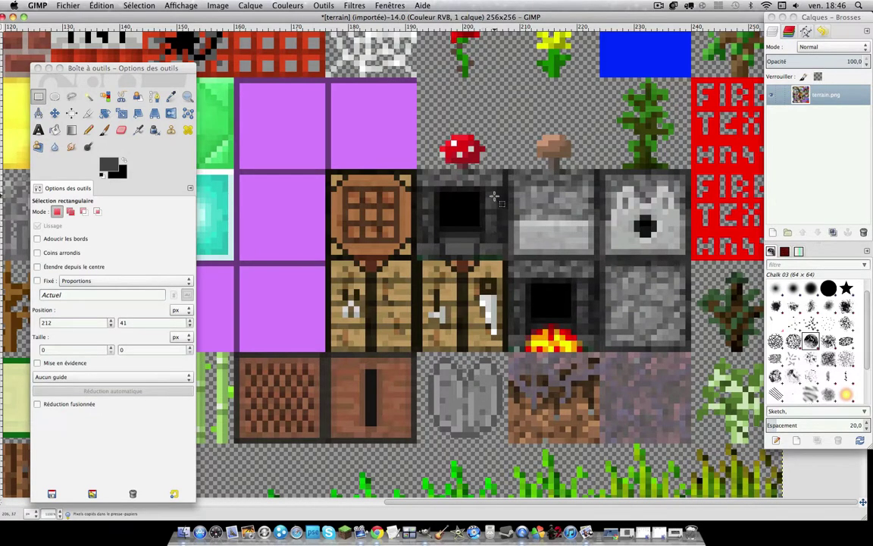
Step: Copy a 5-pixel vertical dark strip and anchor it on the grey tile's left edge
drag(480, 188, 507, 257)
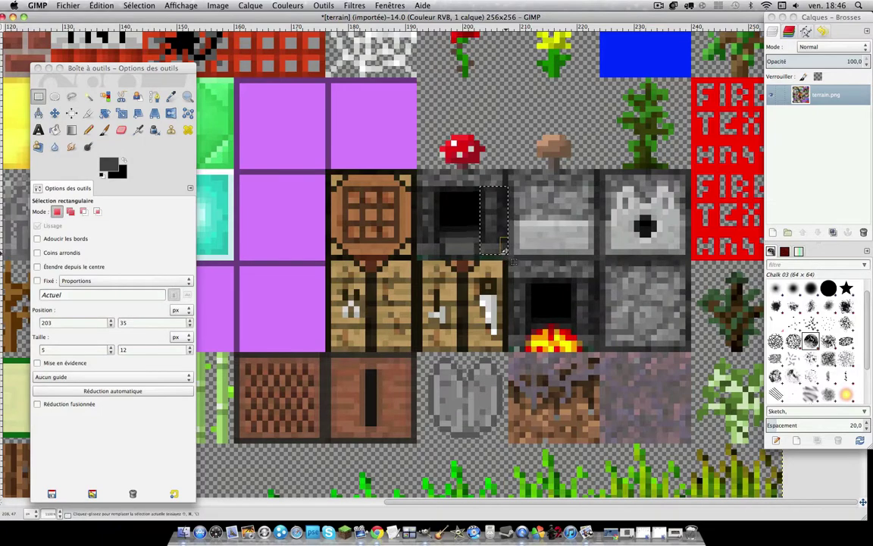
drag(502, 222, 505, 241)
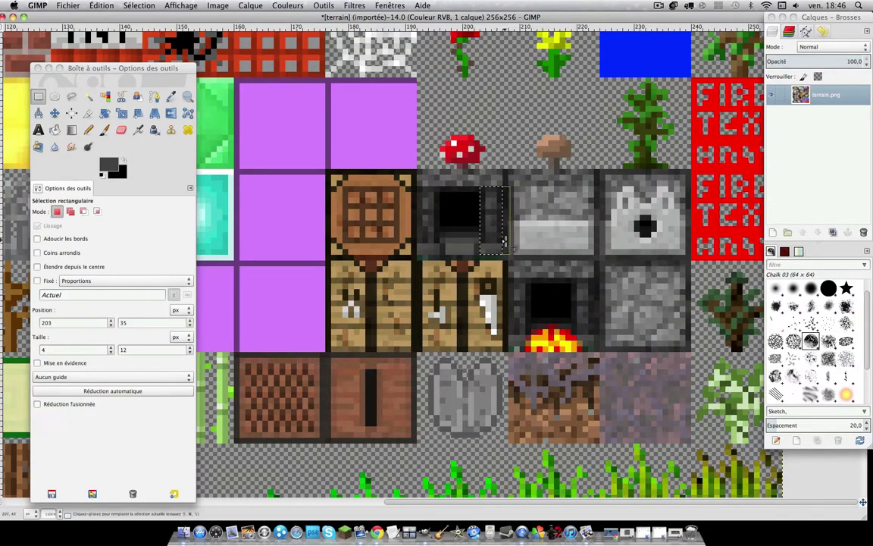
key(super+c)
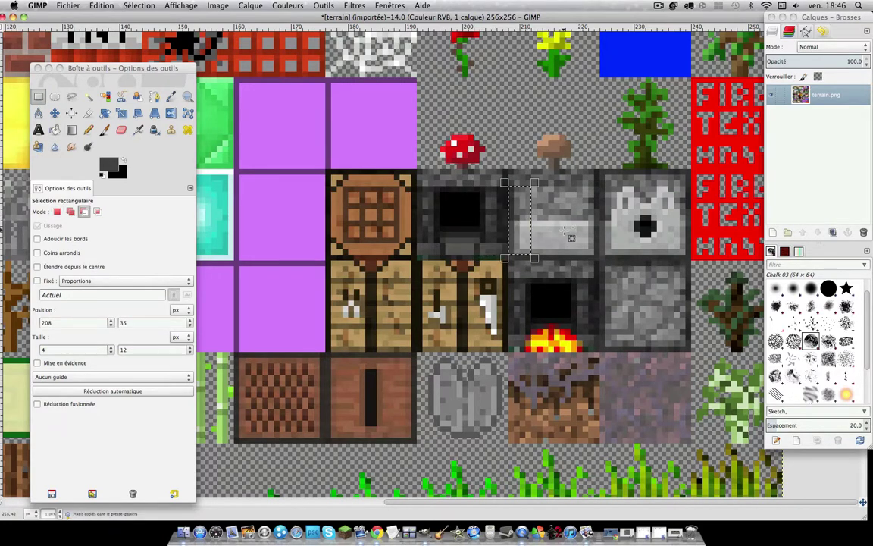
key(super+v)
mouse_move(547, 237)
mouse_down()
mouse_move(574, 237)
mouse_move(563, 231)
mouse_move(592, 219)
mouse_up()
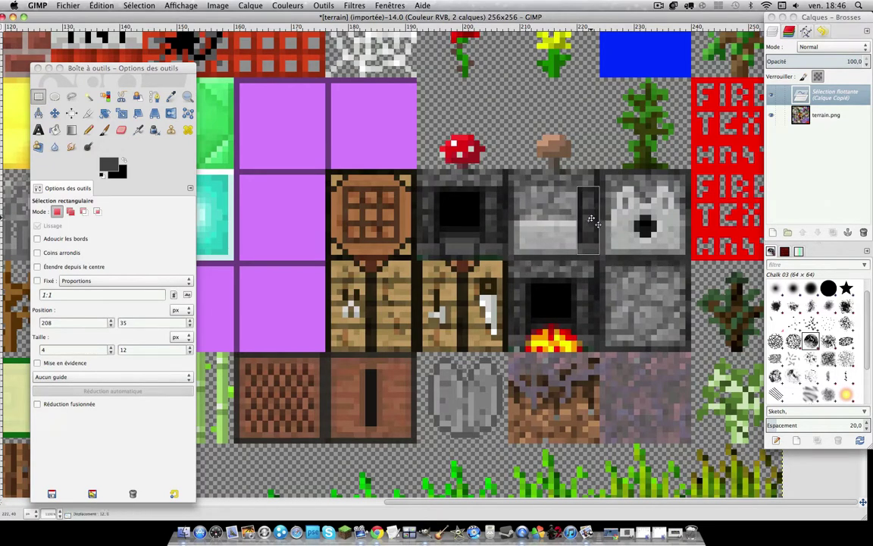
drag(591, 219, 522, 217)
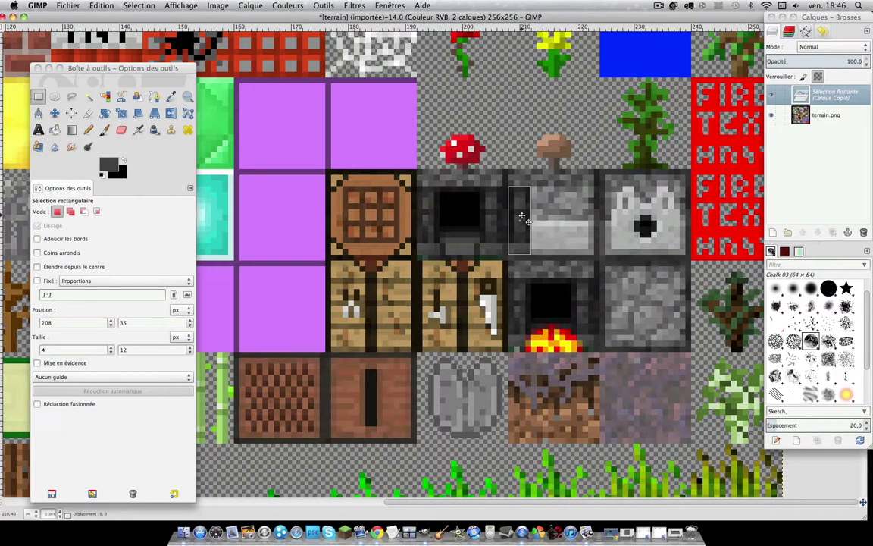
click(554, 264)
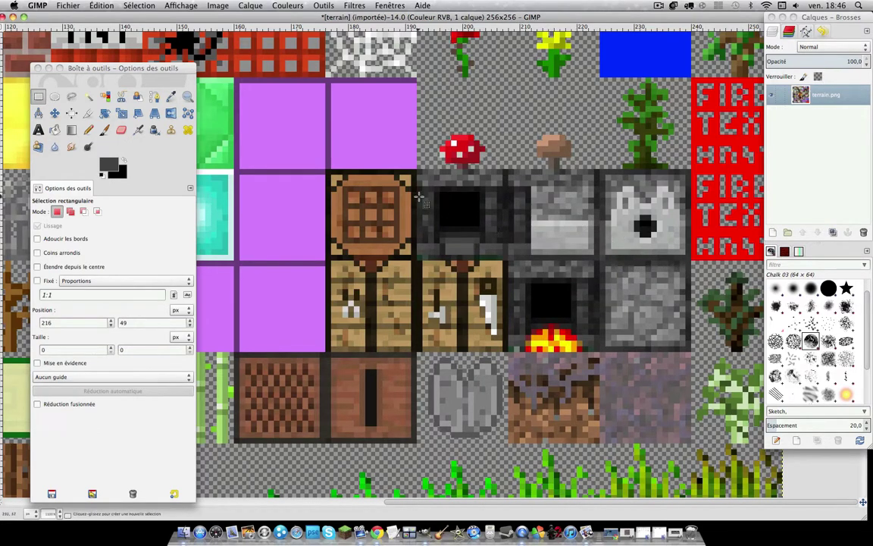
Step: Copy the dark face's left edge strip and anchor it on the grey tile's right side
drag(436, 188, 418, 258)
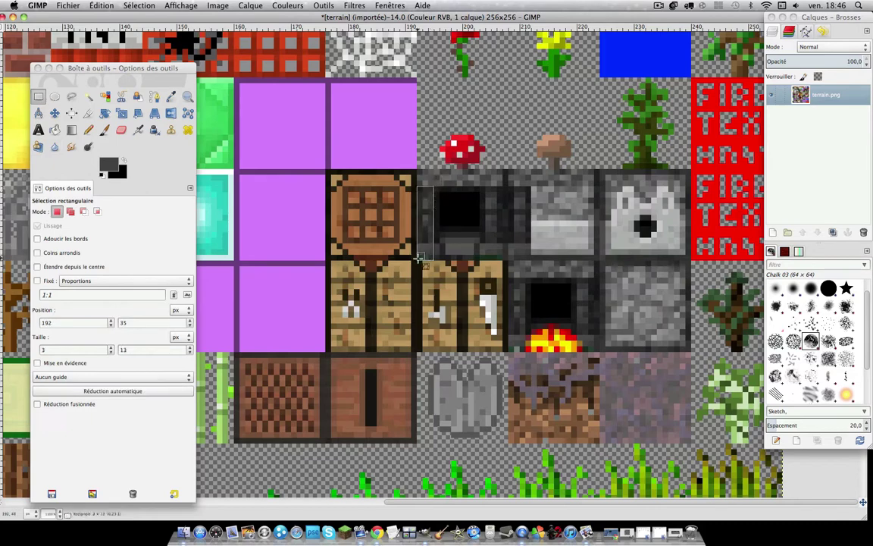
drag(426, 224, 581, 224)
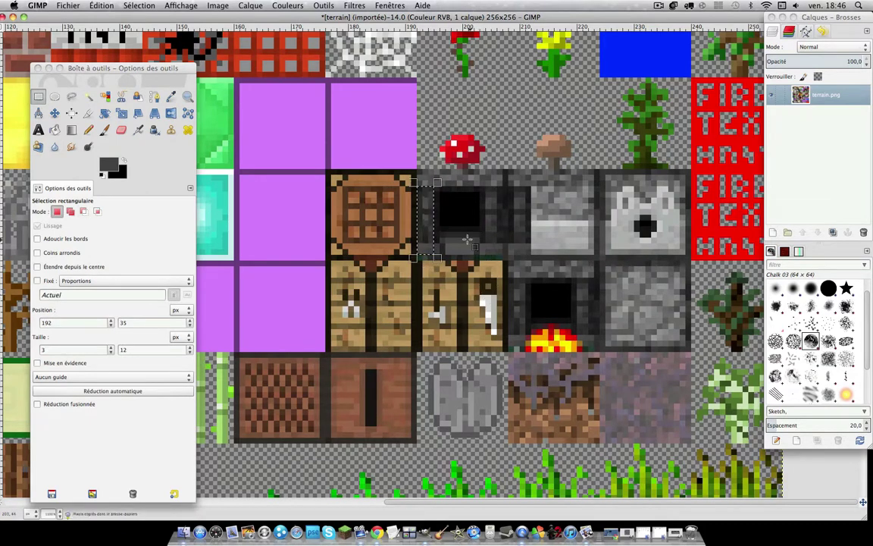
key(ctrl+c)
key(Right)
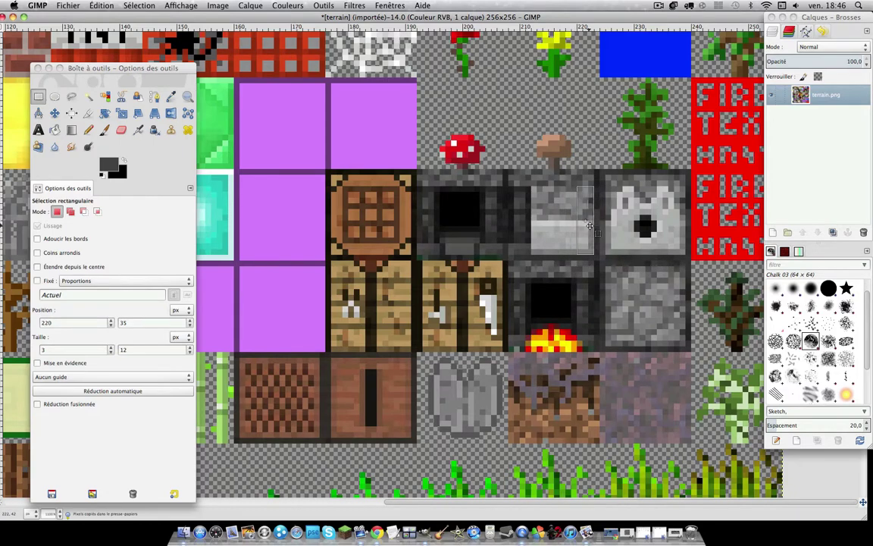
key(Right)
key(ctrl+v)
click(630, 243)
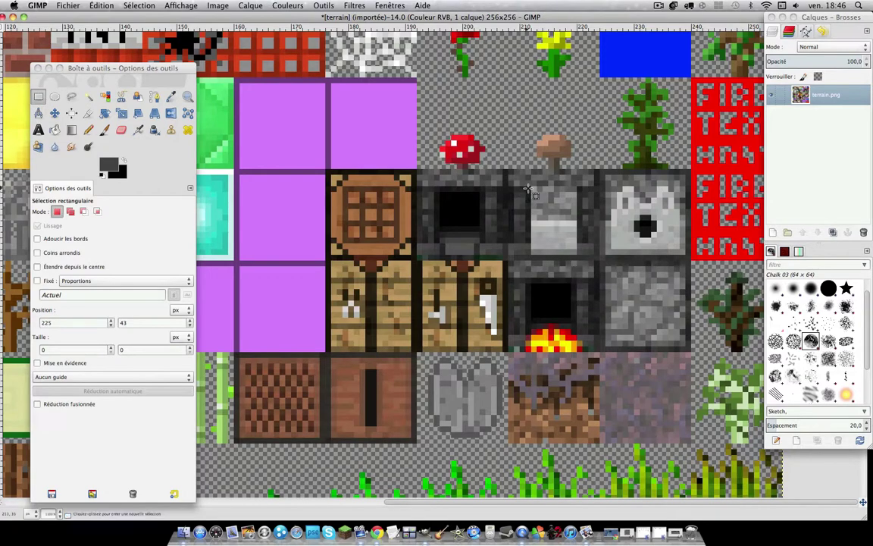
Step: Paste and anchor two more narrow dark strips over the furnace's grey areas
mouse_move(529, 188)
mouse_down()
mouse_move(513, 250)
mouse_move(544, 224)
mouse_up()
key(ctrl+c)
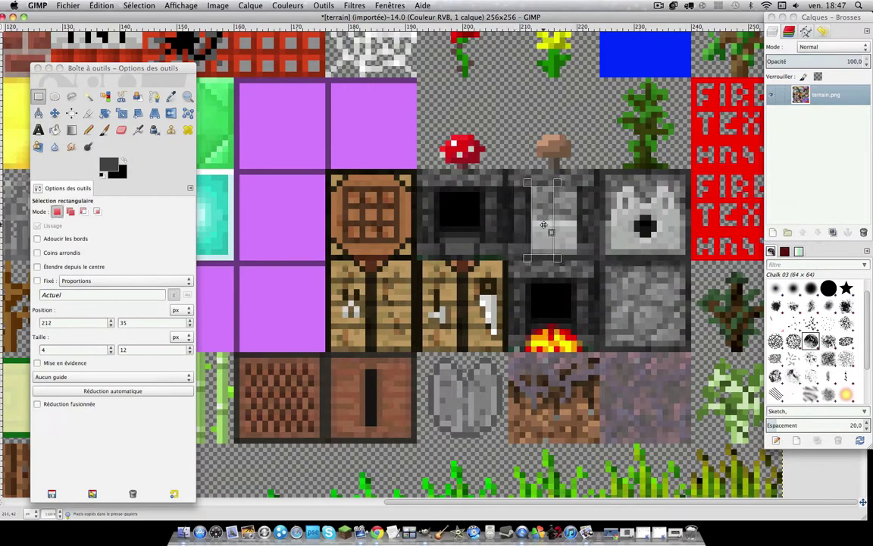
key(ctrl+v)
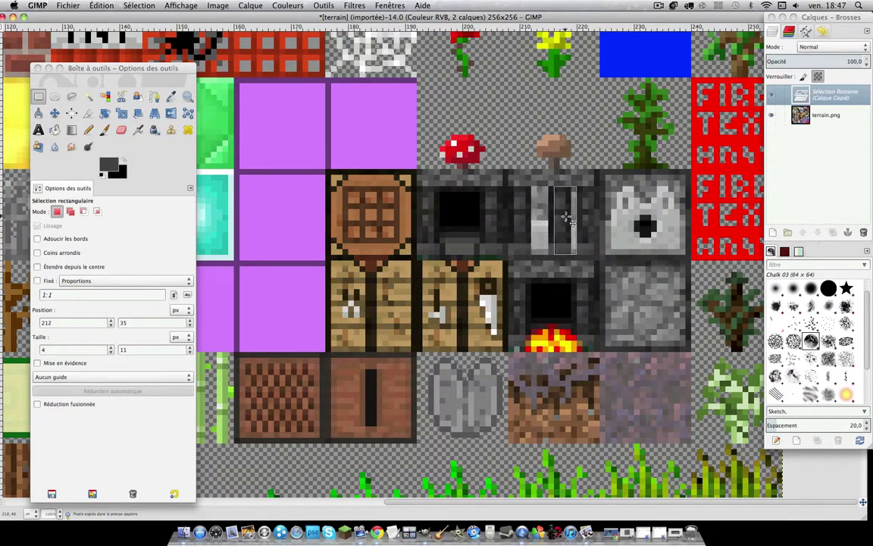
click(593, 227)
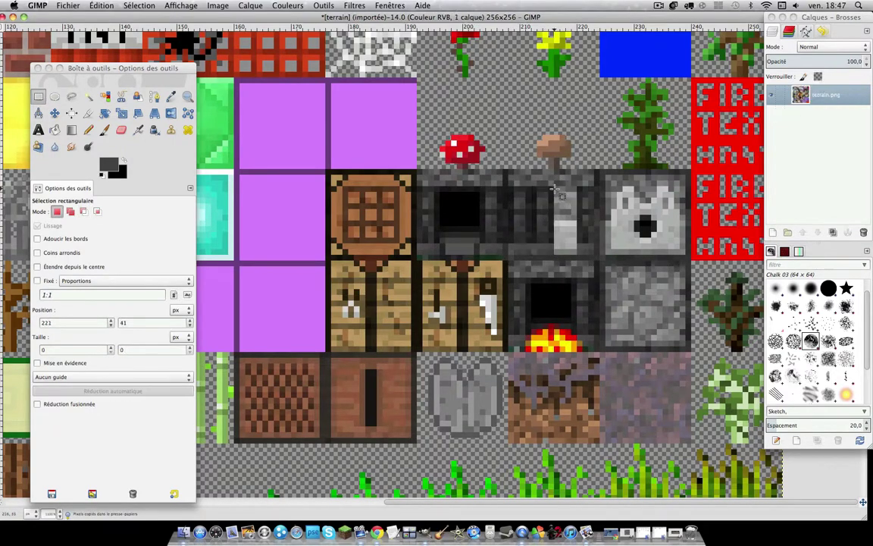
drag(556, 188, 574, 257)
key(ctrl+v)
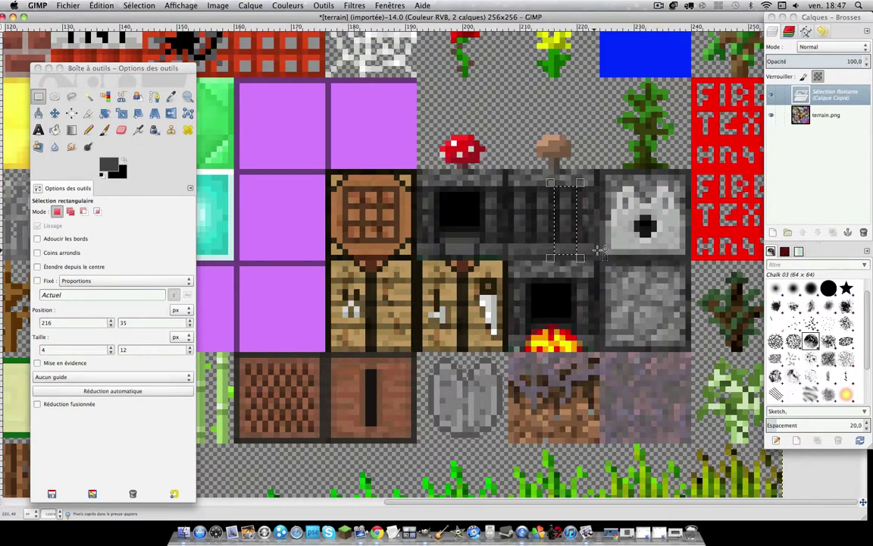
click(603, 250)
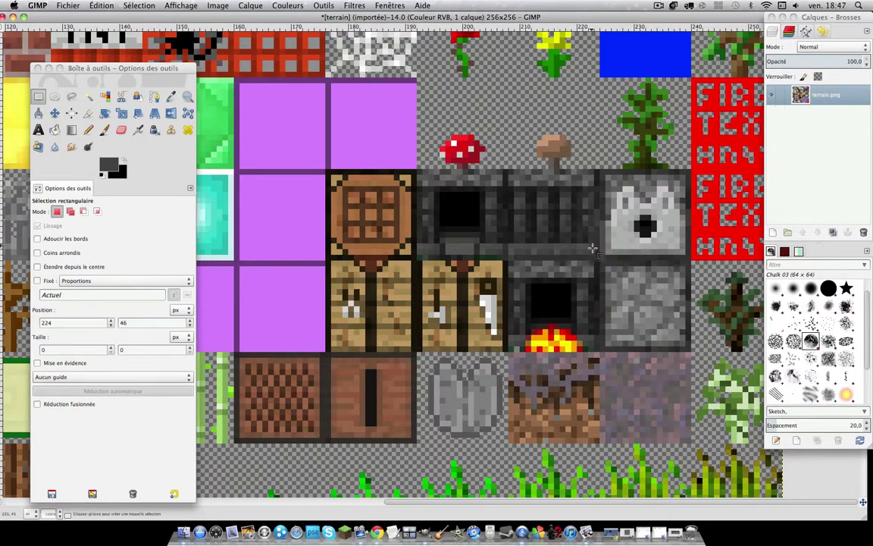
Step: Copy a strip along the lit furnace's top edge and anchor it in a new position
scroll(595, 254, down, 5)
scroll(597, 301, down, 5)
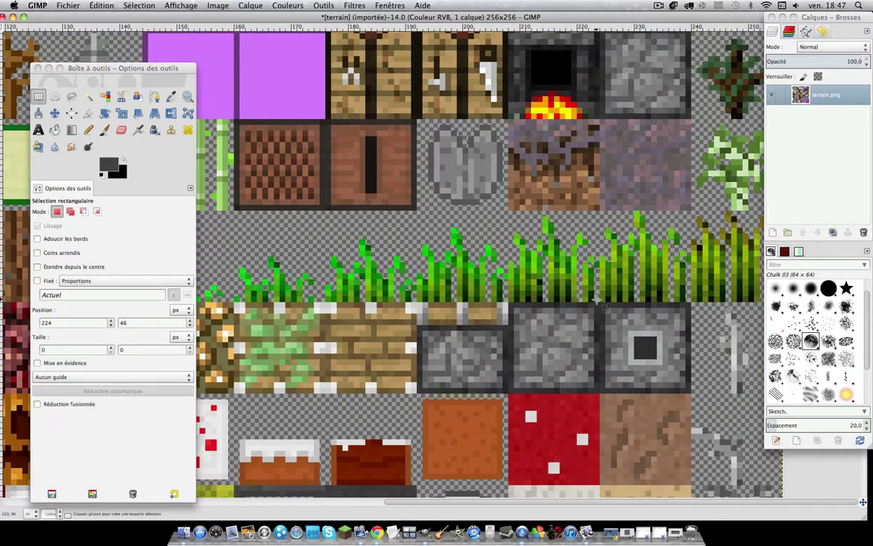
scroll(597, 301, up, 5)
scroll(627, 260, up, 5)
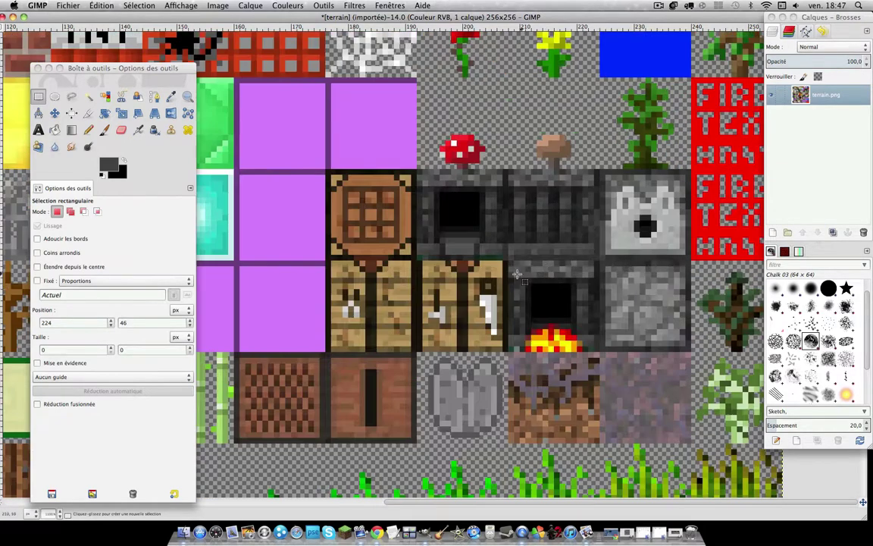
drag(510, 277, 596, 263)
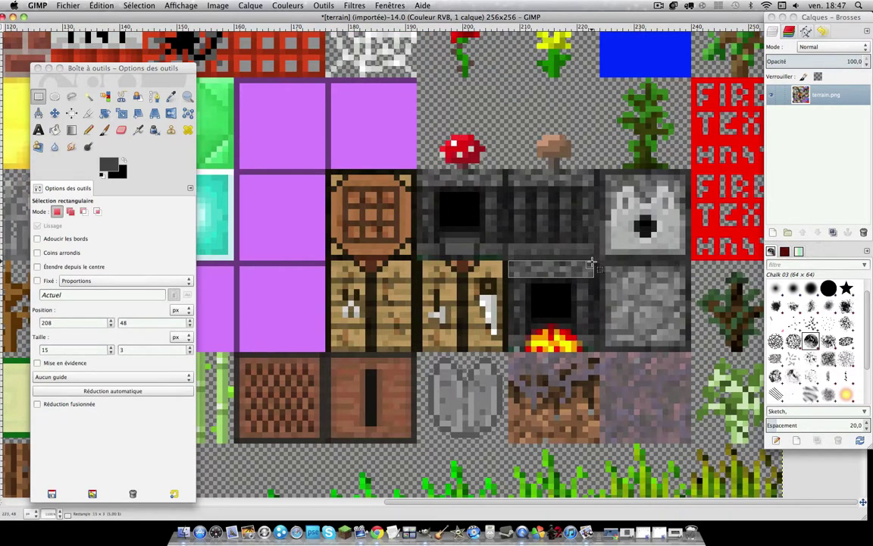
key(ctrl+c)
drag(592, 263, 687, 296)
click(642, 283)
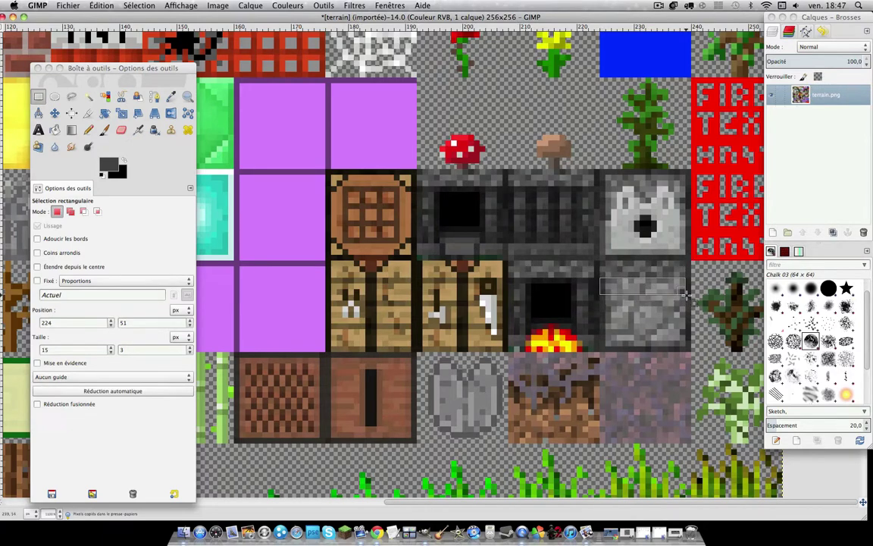
Step: Paste the copied pixels as a vertical strip on the stone block and anchor it
click(607, 285)
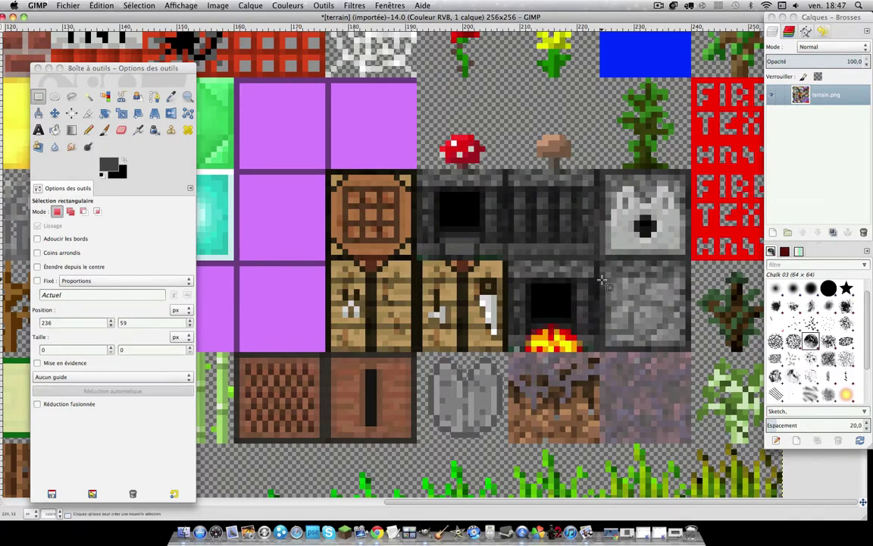
drag(603, 280, 617, 351)
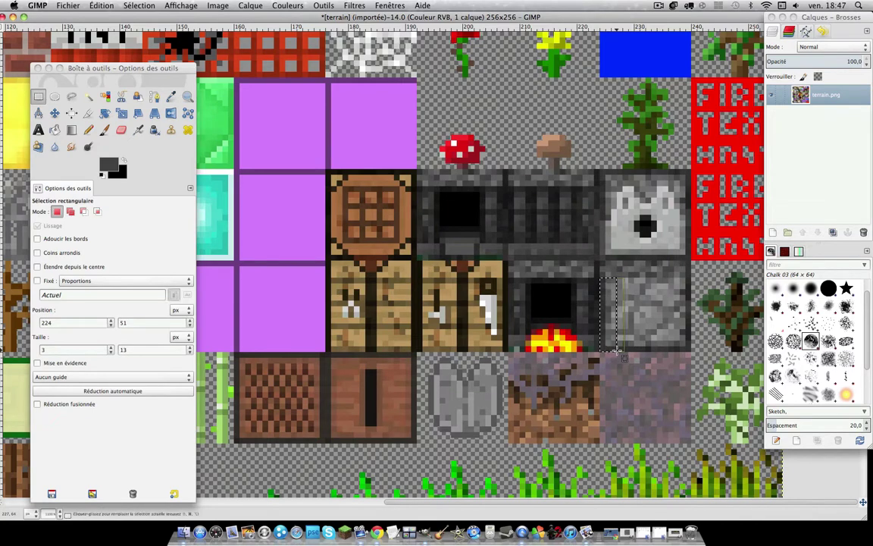
key(ctrl+v)
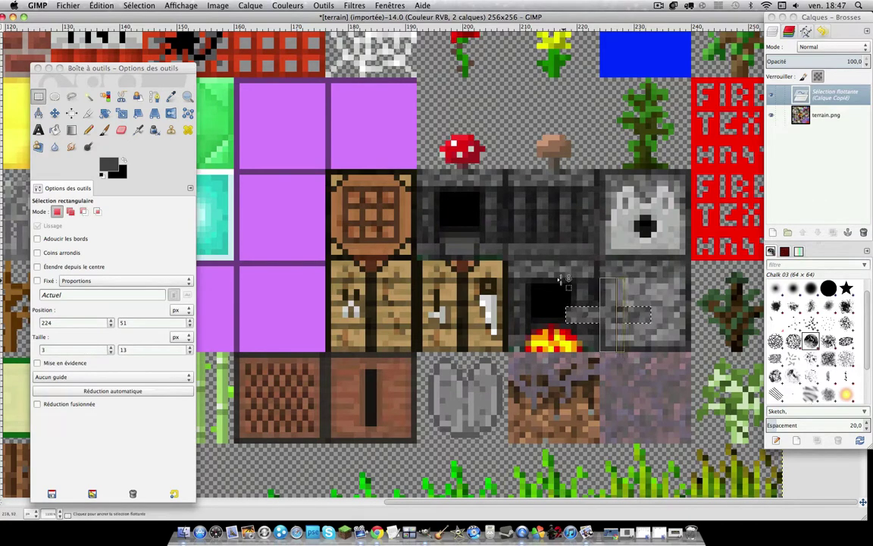
drag(561, 281, 678, 346)
click(724, 342)
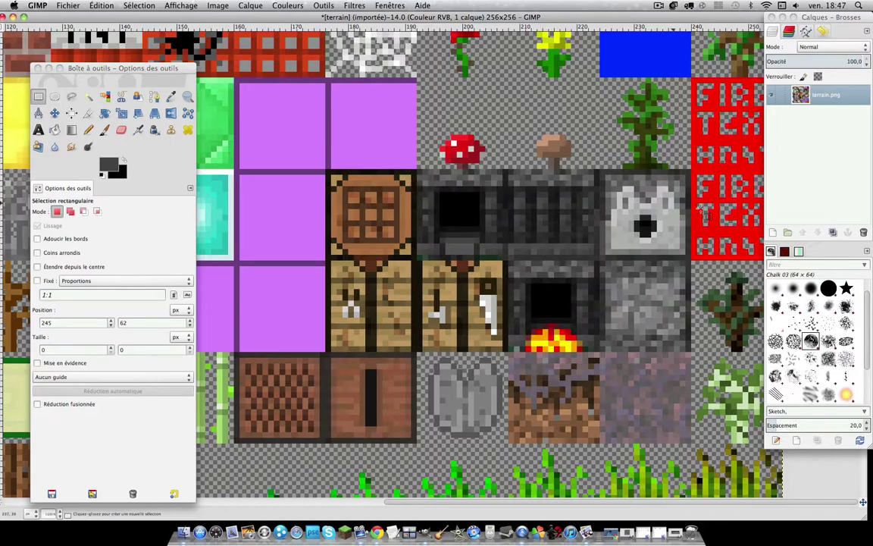
Step: Zoom out, then zoom in on the dirt and stone tiles at the top-left
key(minus)
key(minus)
key(minus)
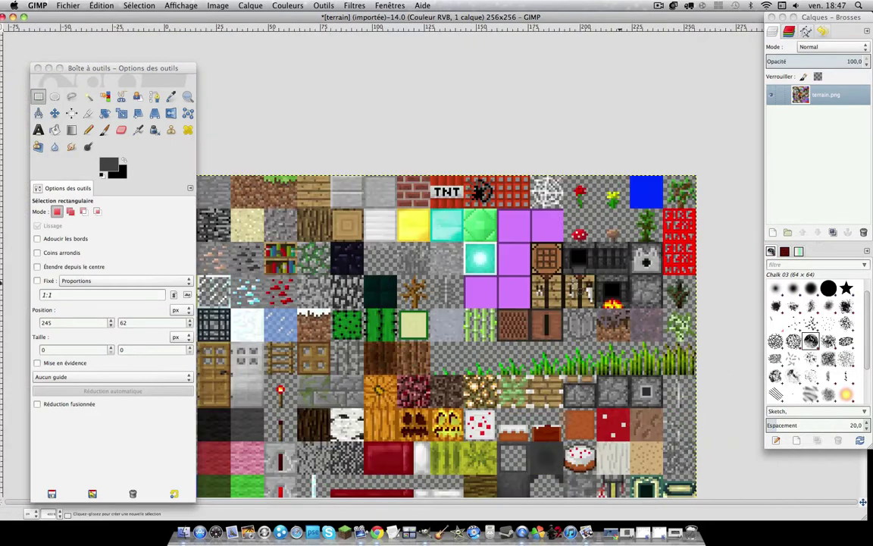
key(minus)
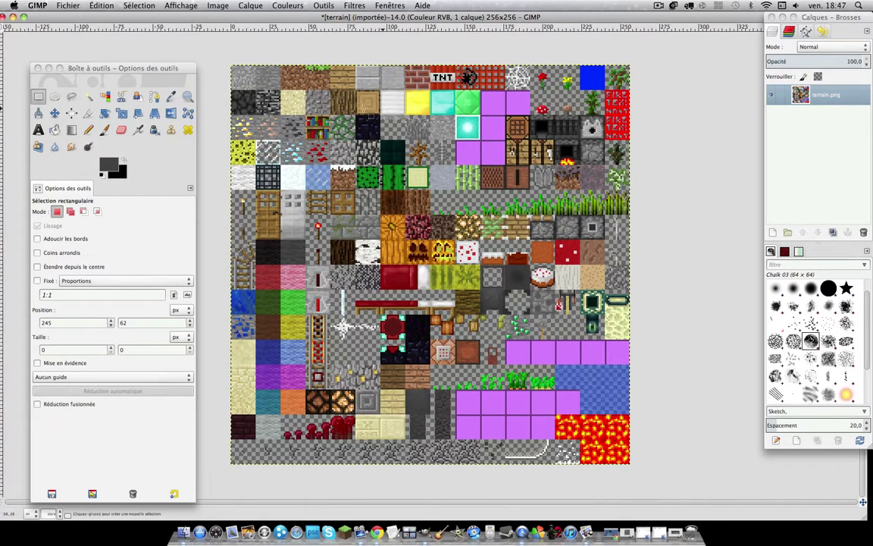
click(188, 96)
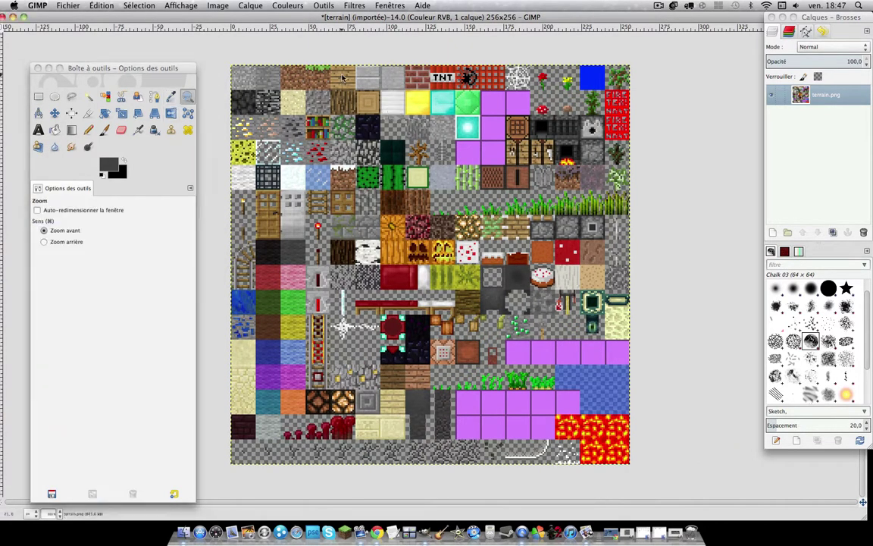
click(292, 86)
click(272, 85)
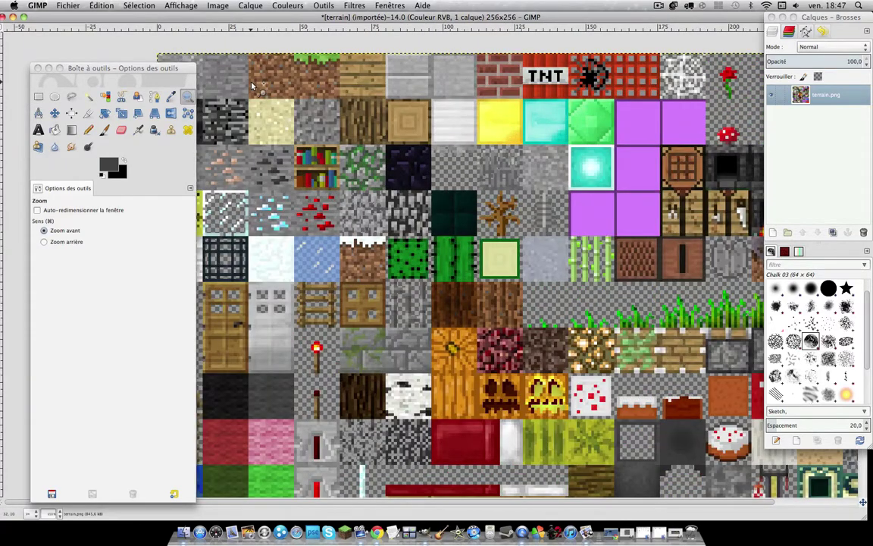
click(252, 85)
click(240, 82)
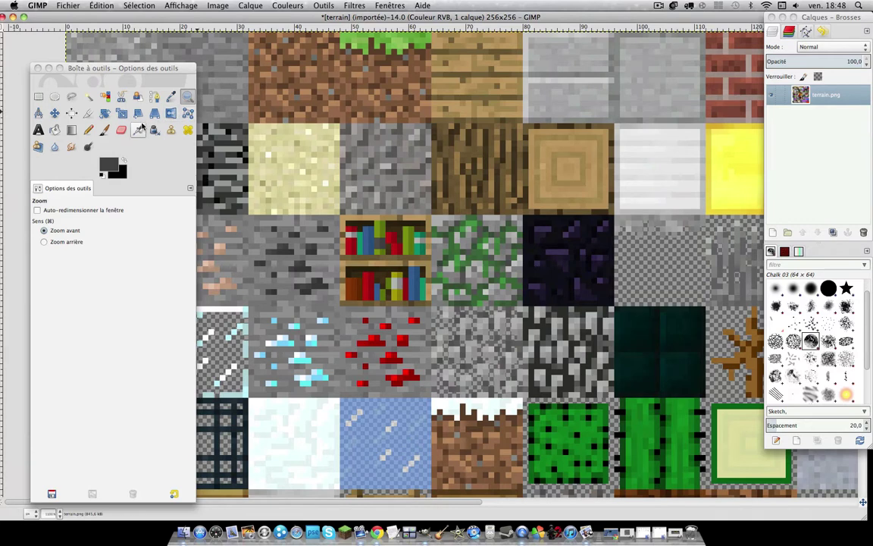
Step: Sample the dirt tile's brown as the foreground colour with the Color Picker
click(120, 129)
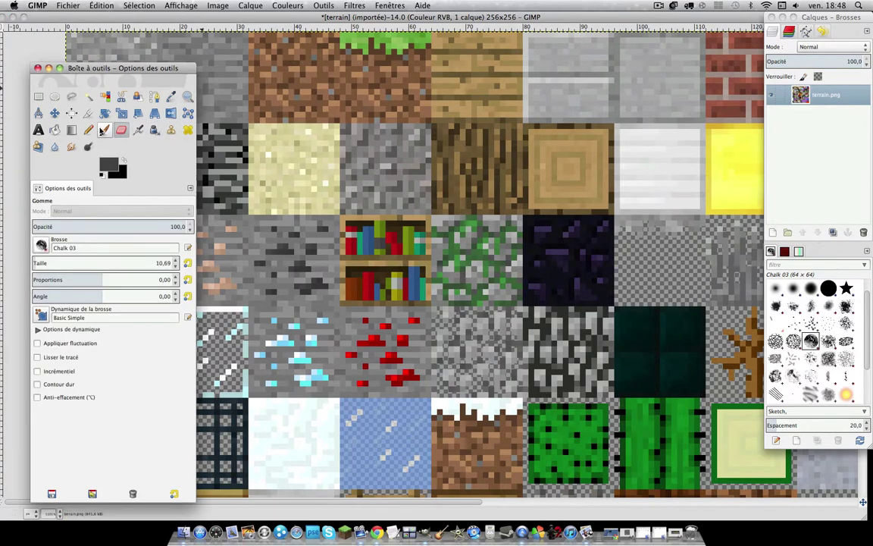
click(88, 97)
click(171, 97)
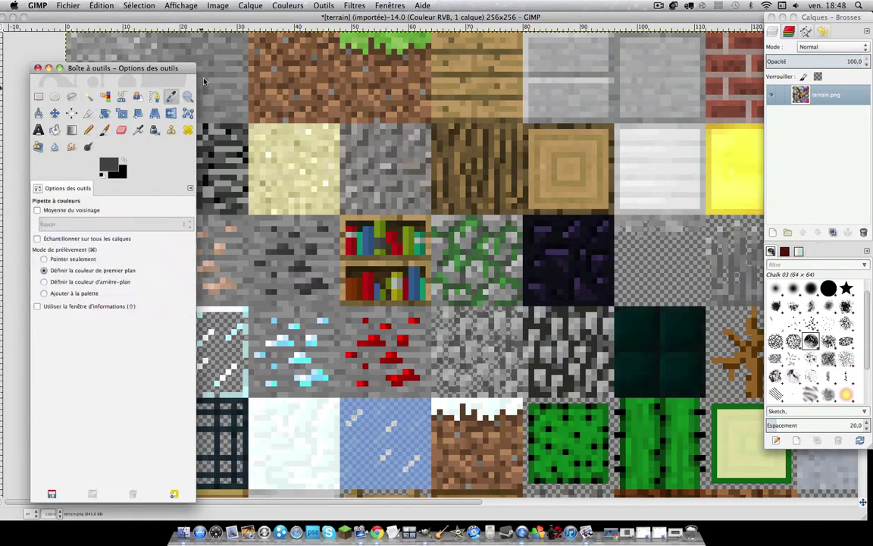
click(290, 62)
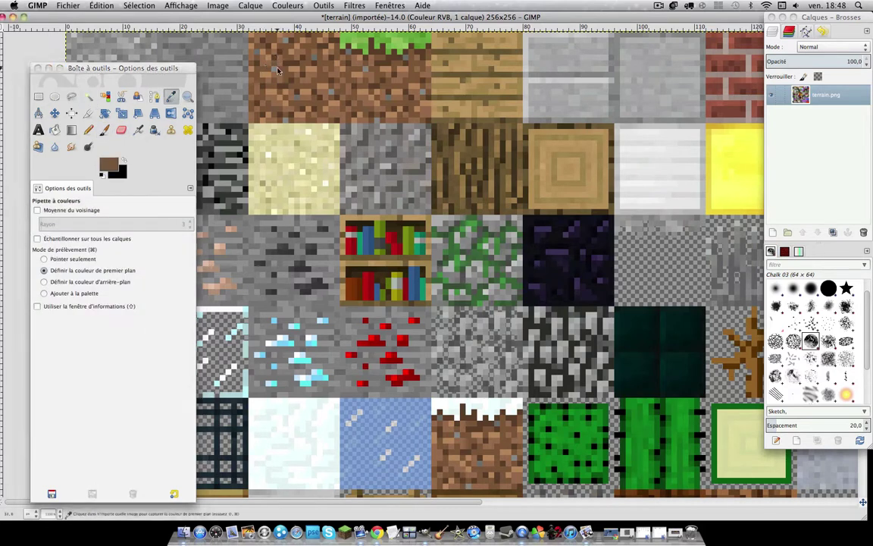
click(38, 97)
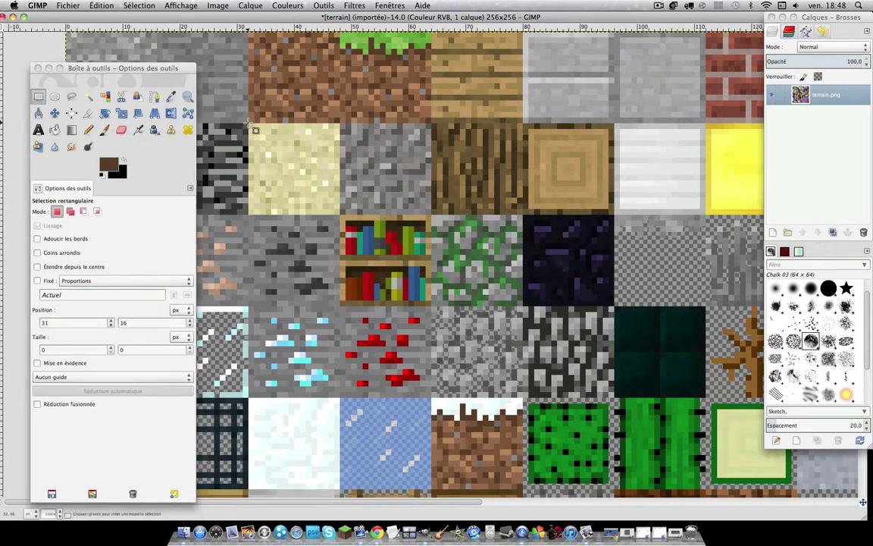
Step: Select the dirt tile and paint it solid brown with the paintbrush
drag(248, 124, 339, 32)
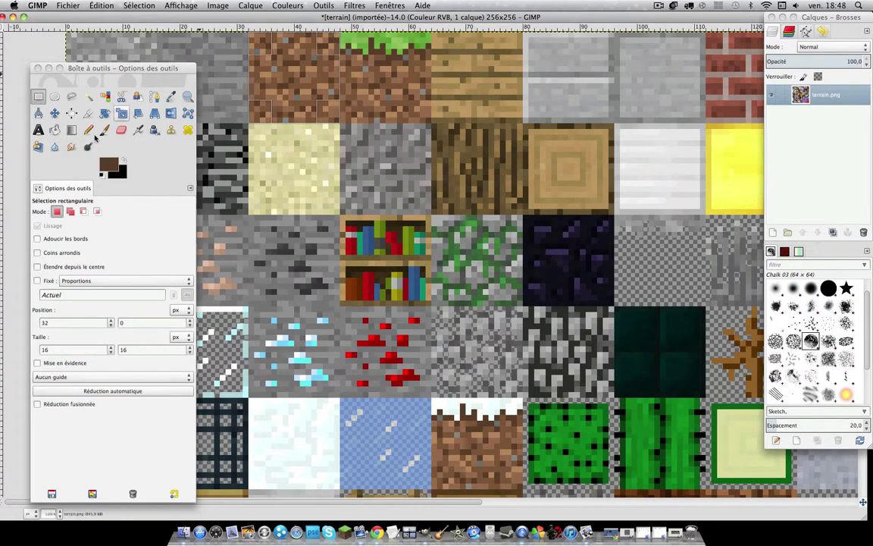
click(121, 130)
click(105, 130)
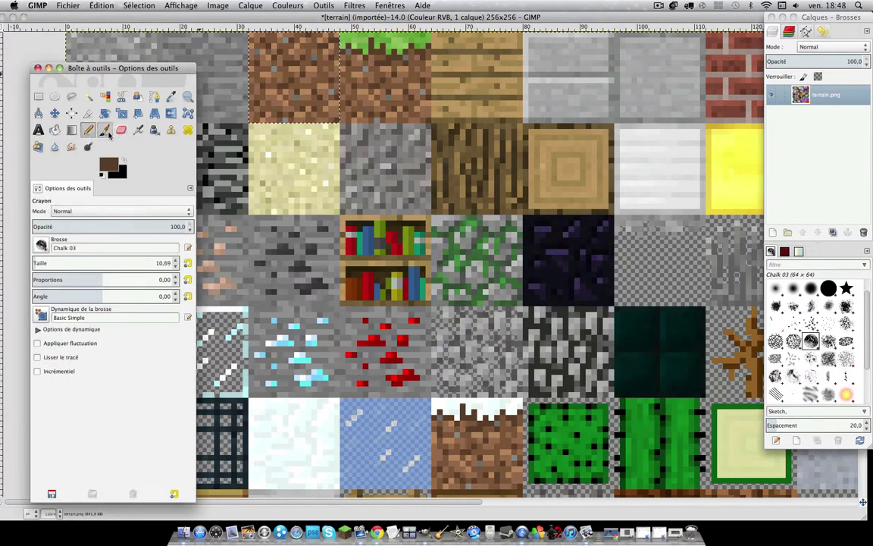
mouse_move(251, 106)
mouse_down()
mouse_move(253, 75)
mouse_move(267, 66)
mouse_up()
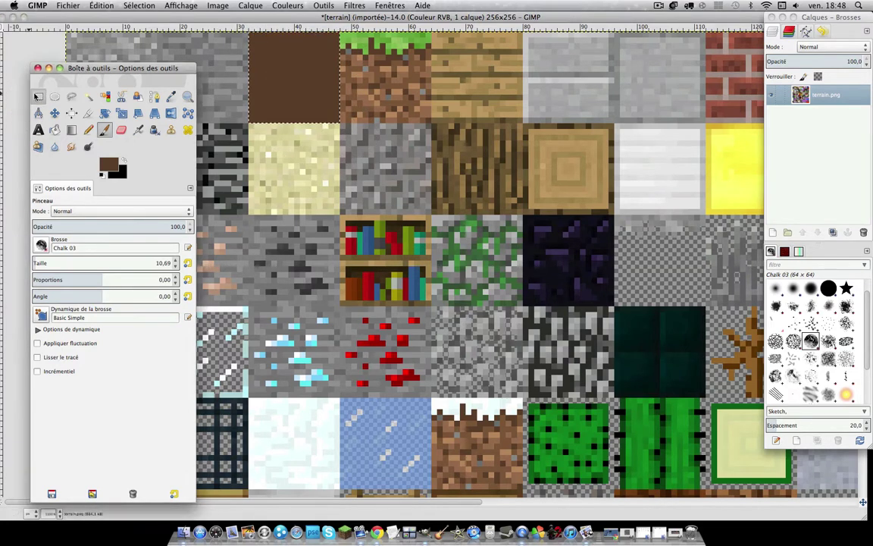
Step: Magic-wand the green grass fringe on the grass tile and invert the selection
key(r)
click(326, 87)
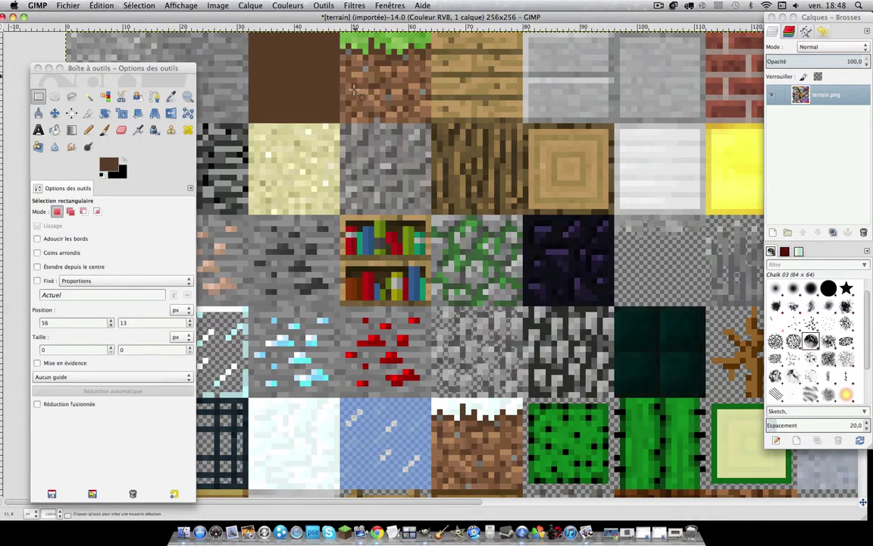
drag(342, 122, 430, 32)
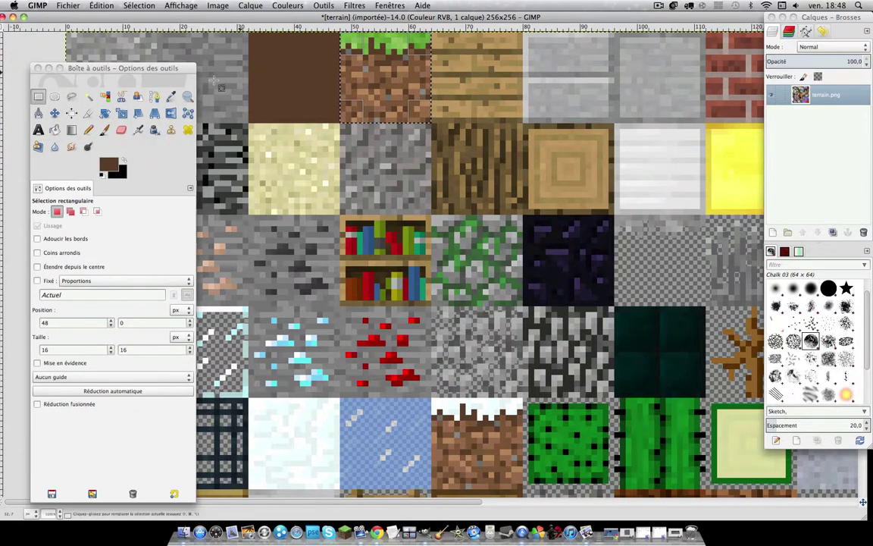
click(89, 97)
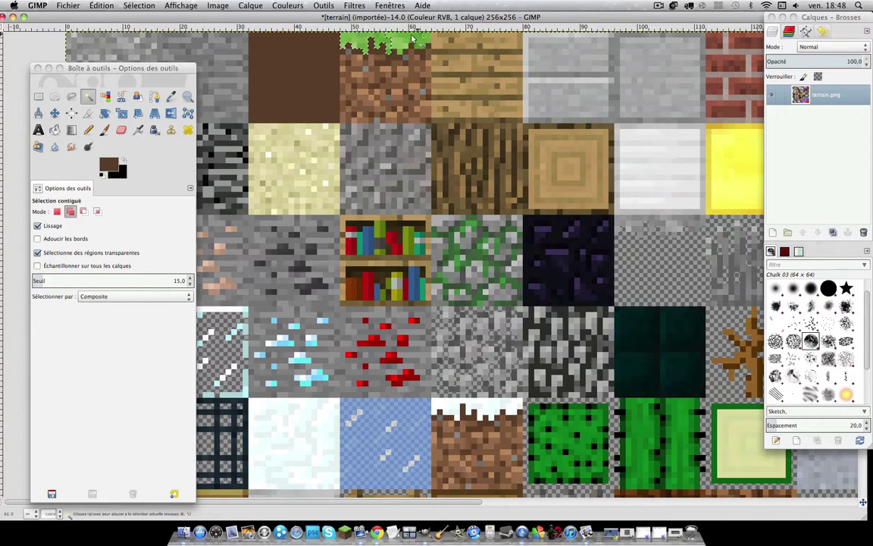
drag(357, 47, 421, 45)
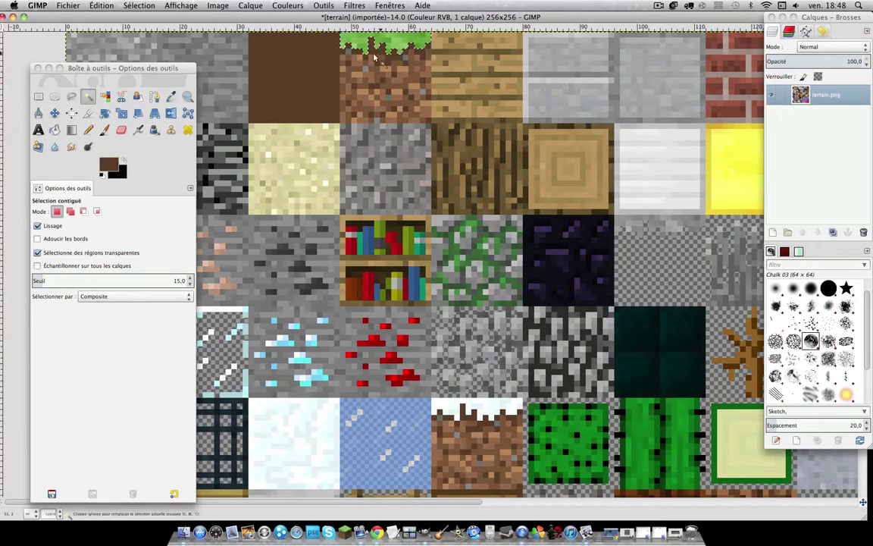
click(139, 5)
click(123, 35)
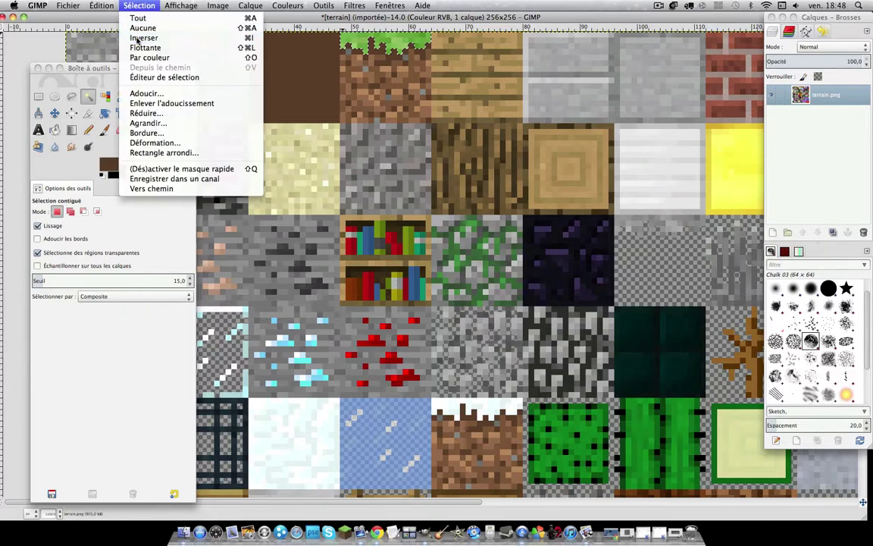
click(38, 96)
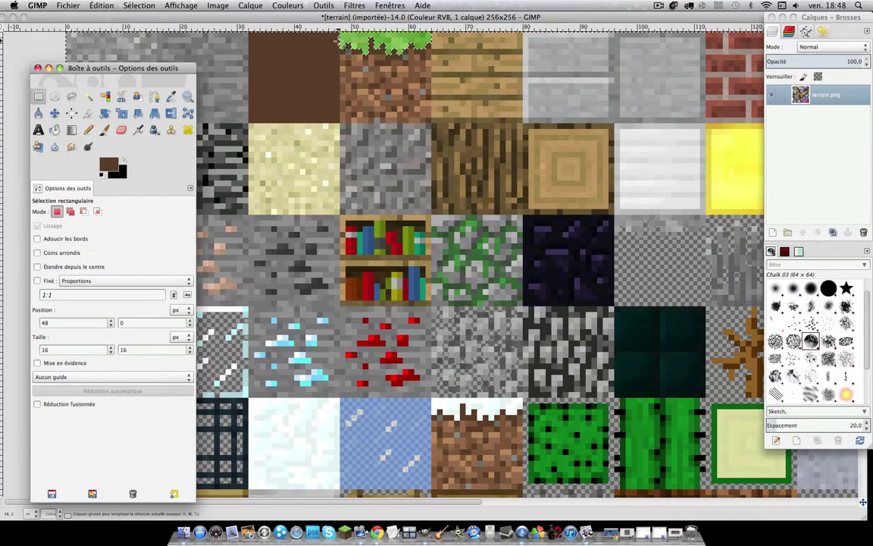
Step: Rework the rectangle selection over the grass tile and neighbouring top tiles
right_click(343, 37)
click(303, 96)
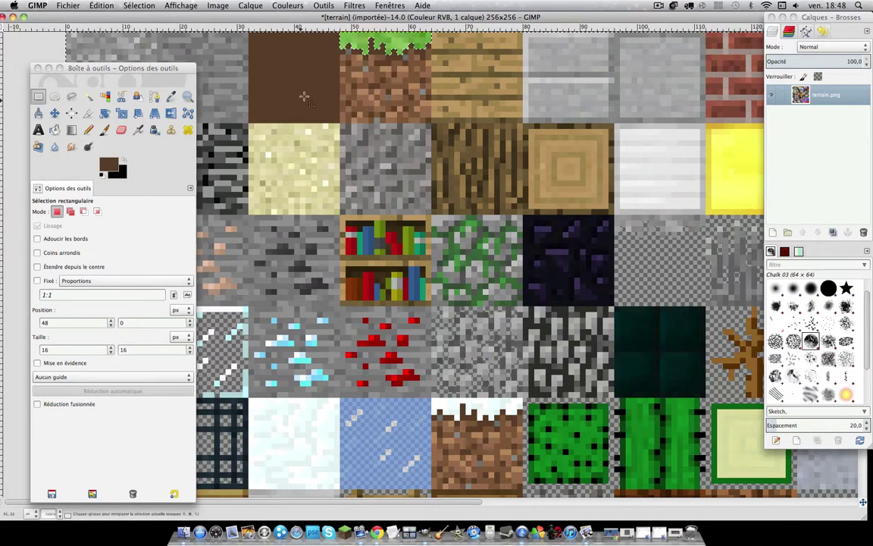
key(ctrl)
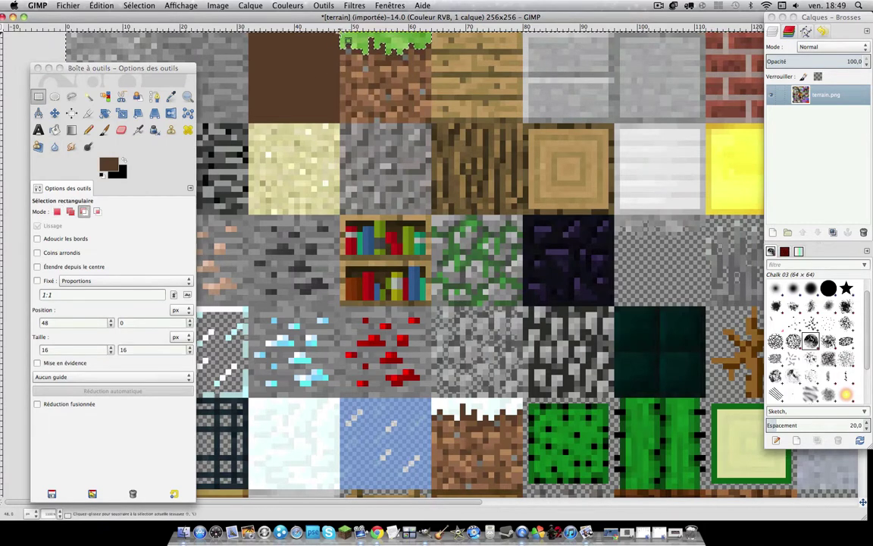
drag(340, 34, 193, 199)
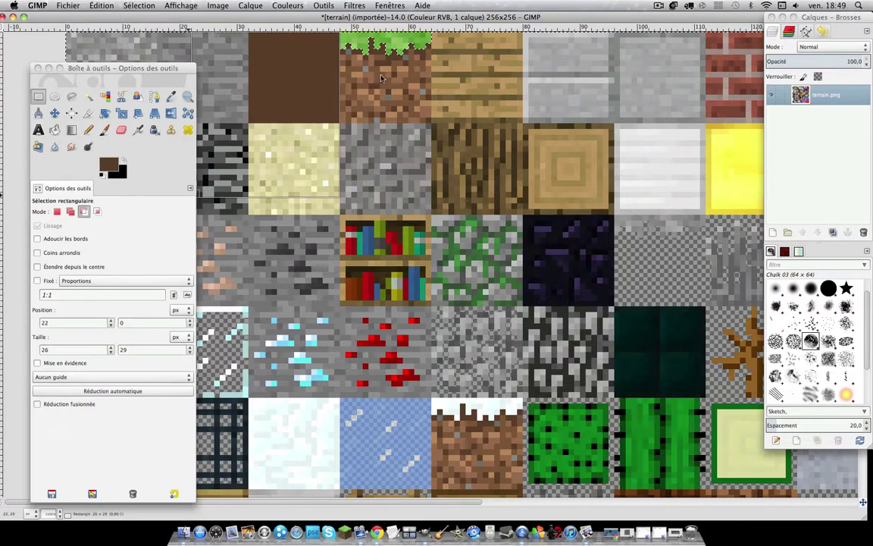
mouse_move(340, 124)
mouse_down()
mouse_move(536, 218)
mouse_move(610, 271)
mouse_up()
mouse_move(433, 124)
mouse_down()
mouse_move(434, 30)
mouse_move(652, 30)
mouse_up()
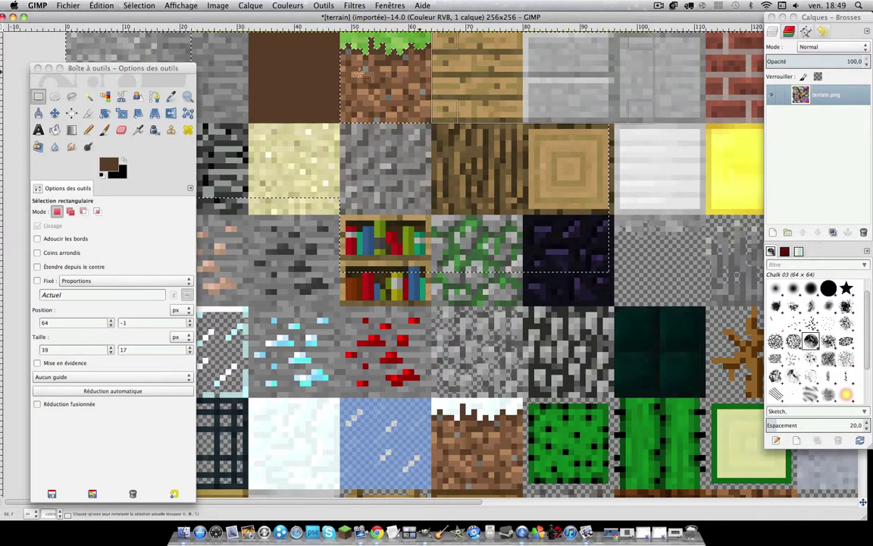
Step: Paint the grass tile's dirt solid brown below the grass and clear the selection
click(104, 130)
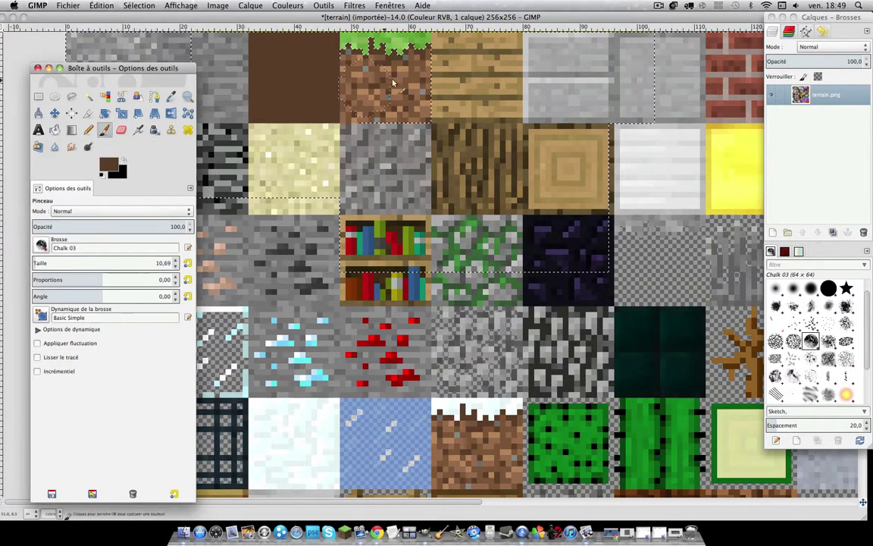
drag(393, 84, 376, 64)
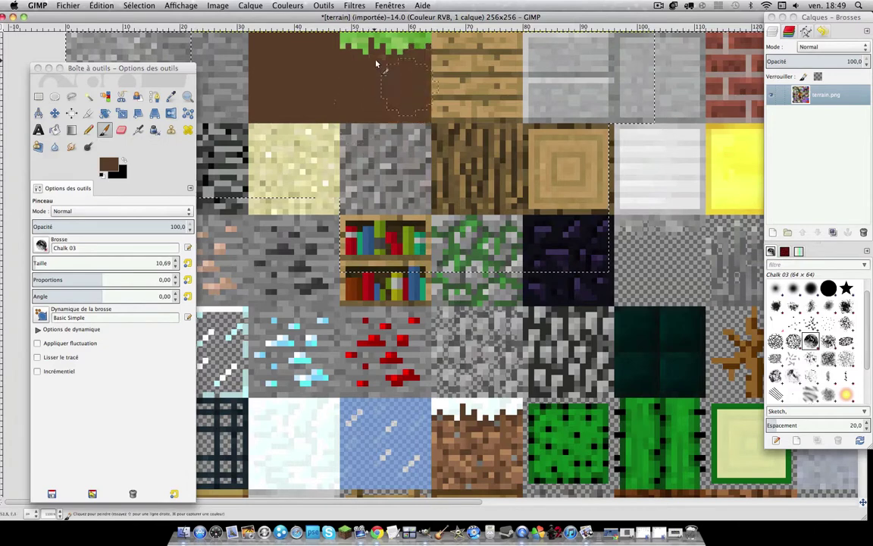
click(39, 96)
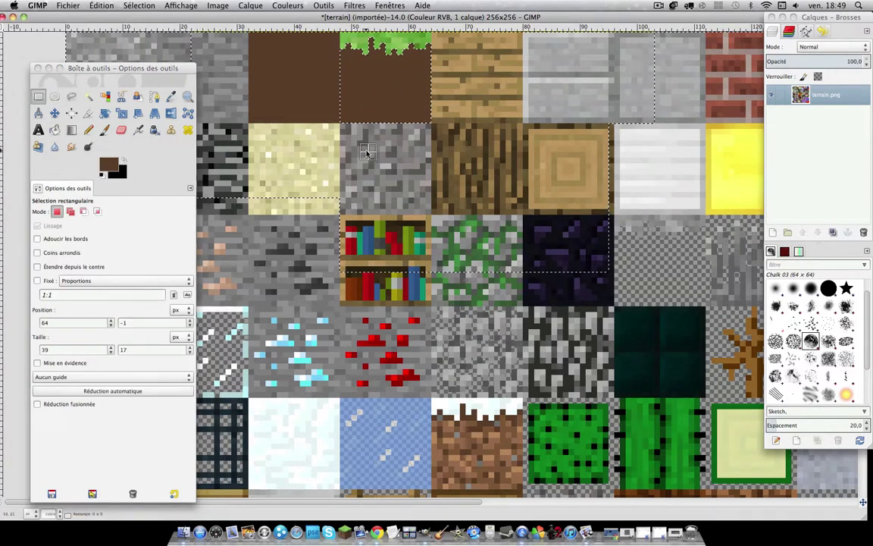
click(374, 171)
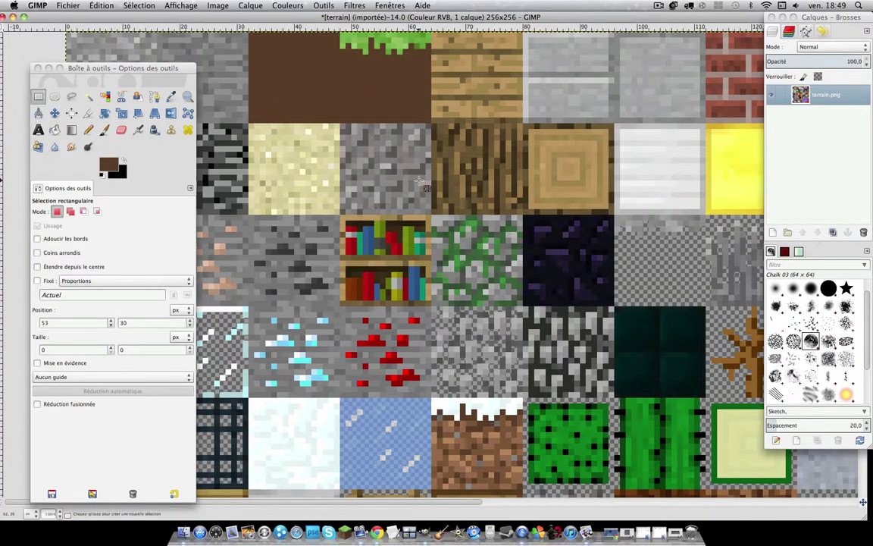
scroll(421, 185, down, 3)
scroll(422, 185, down, 2)
Step: Zoom out to the full 256×256 sheet and overwrite terrain.png with the edits
key(minus)
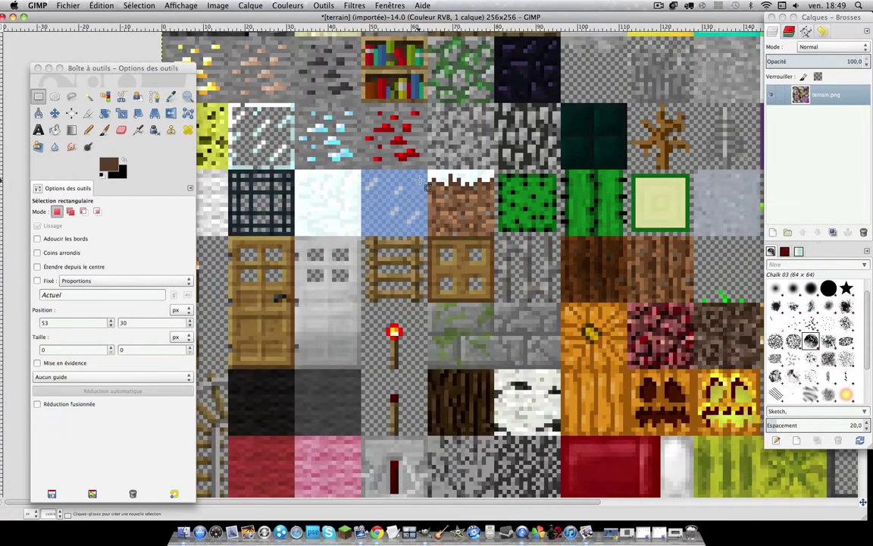
key(minus)
key(minus)
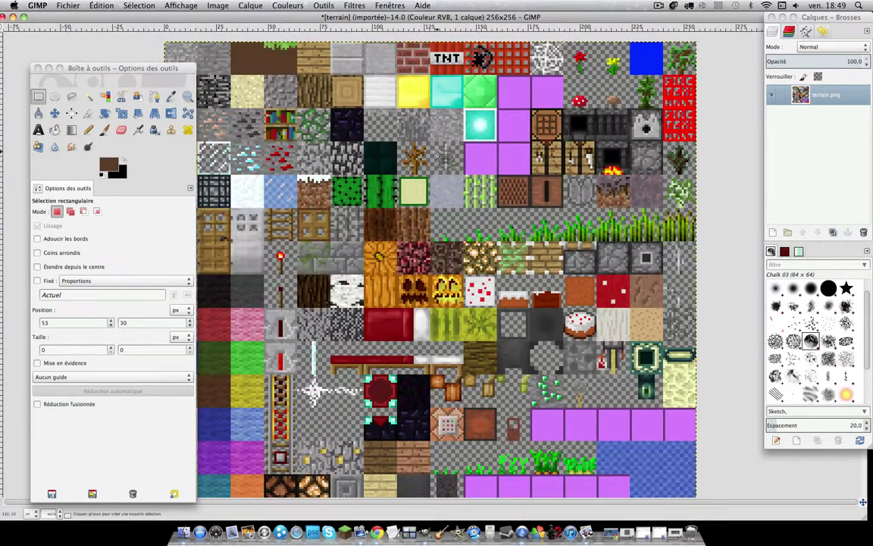
key(minus)
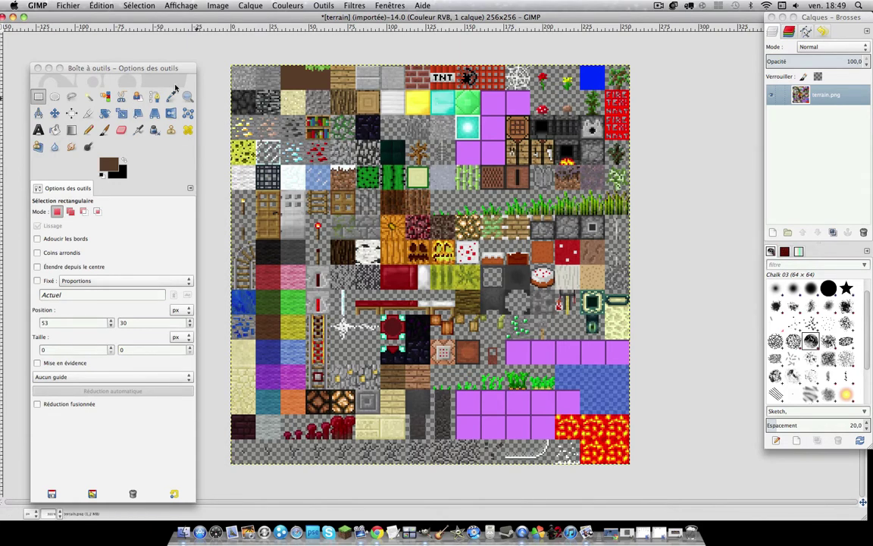
click(23, 17)
click(57, 7)
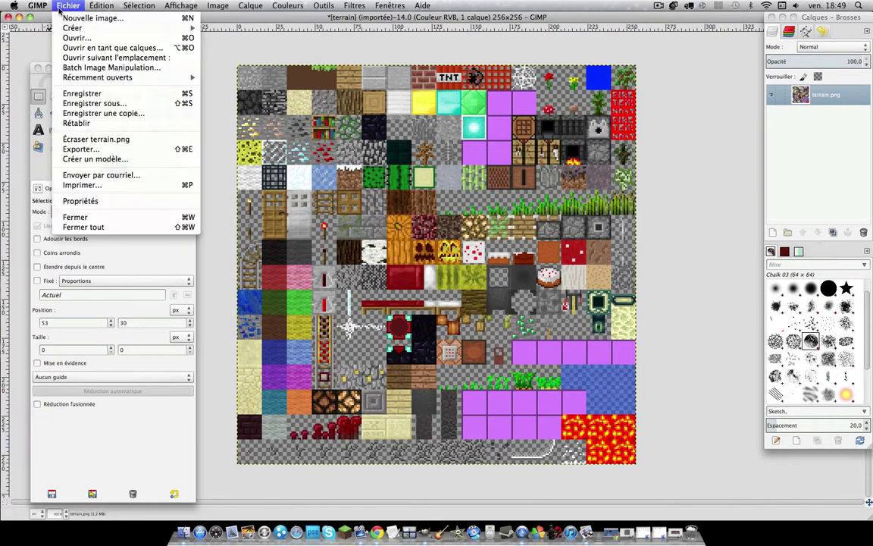
click(95, 139)
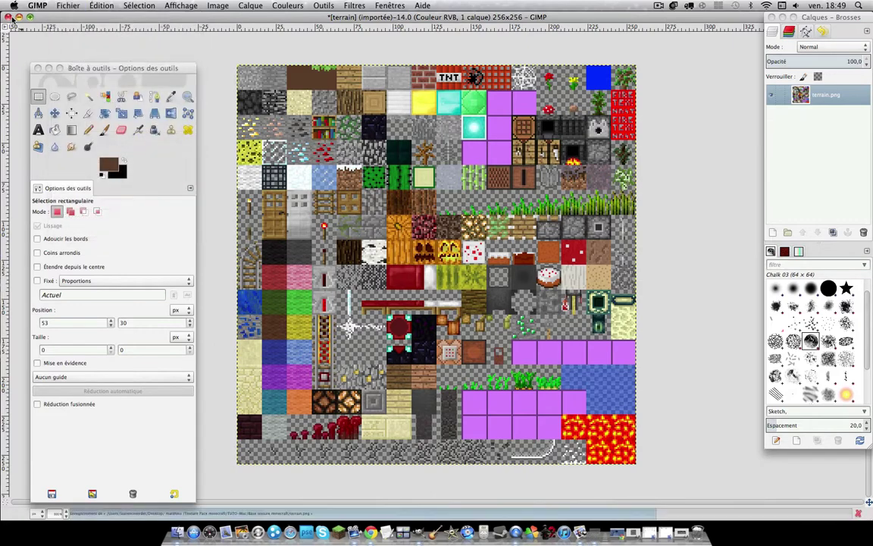
Step: Close terrain, tiles_tiny_sample and Armor flare images without saving
click(8, 16)
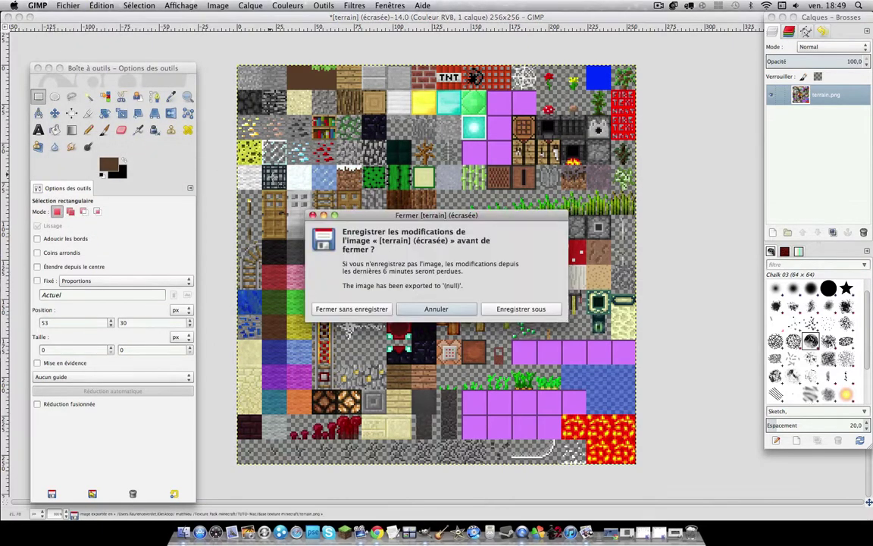
click(363, 308)
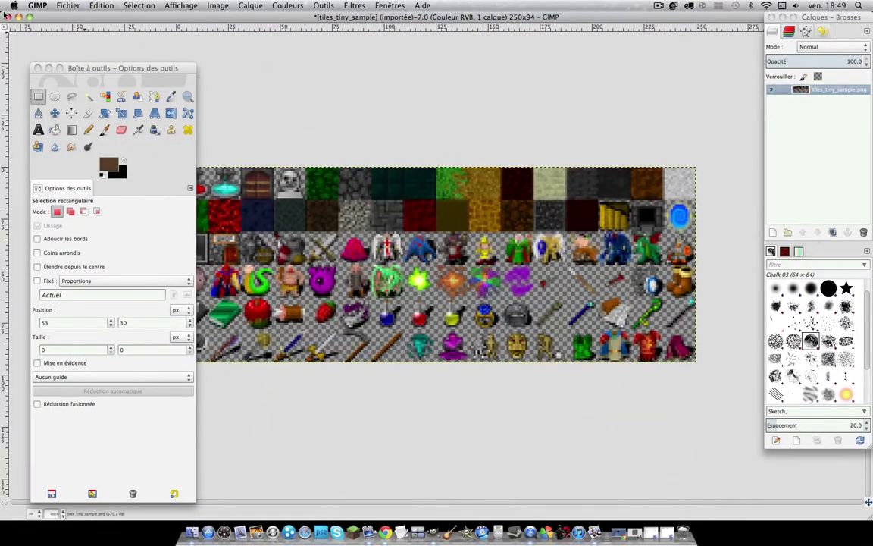
click(7, 17)
click(347, 308)
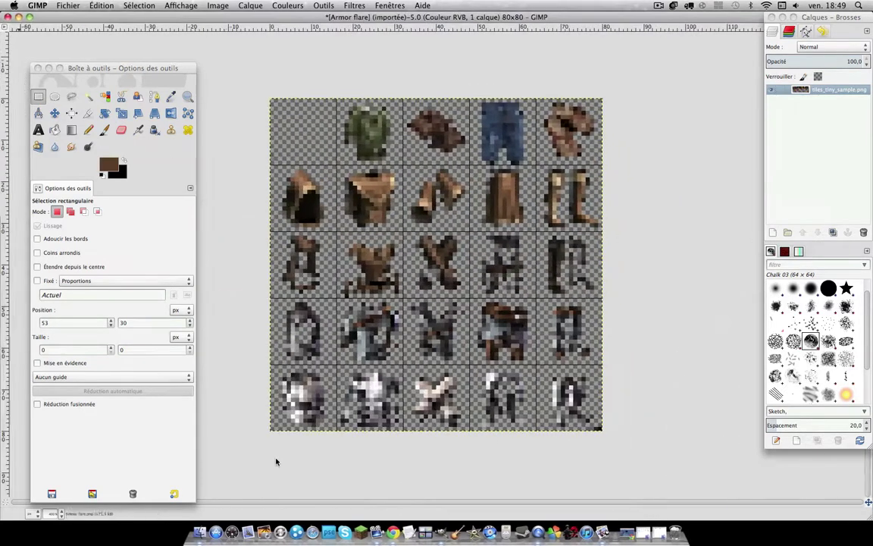
click(7, 17)
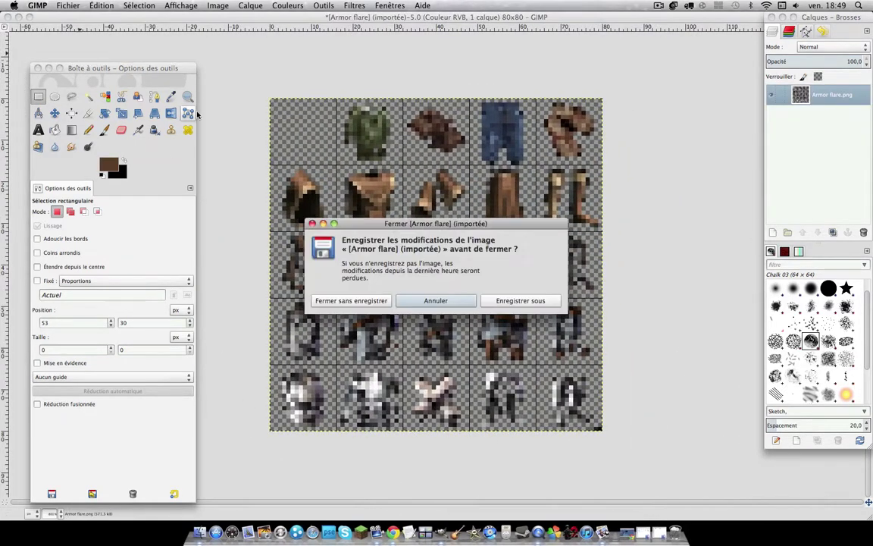
Step: Discard Armor flare, then return Finder to the Texture Pack minecraft folder
click(349, 299)
click(199, 532)
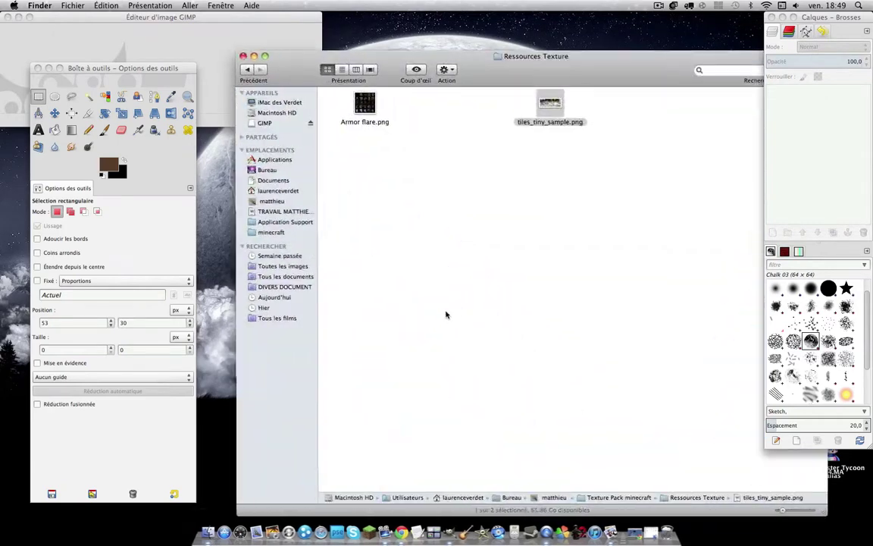
click(248, 69)
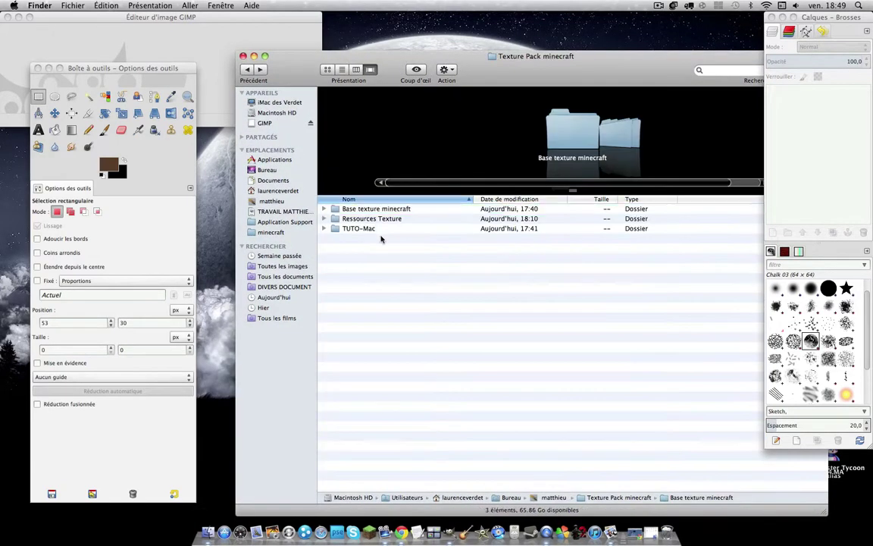
drag(273, 66, 185, 28)
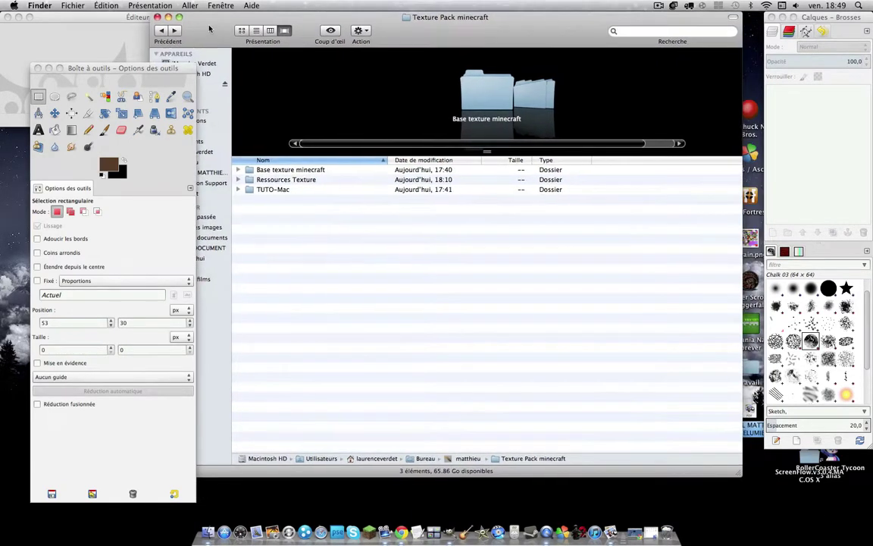
click(256, 180)
key(Up)
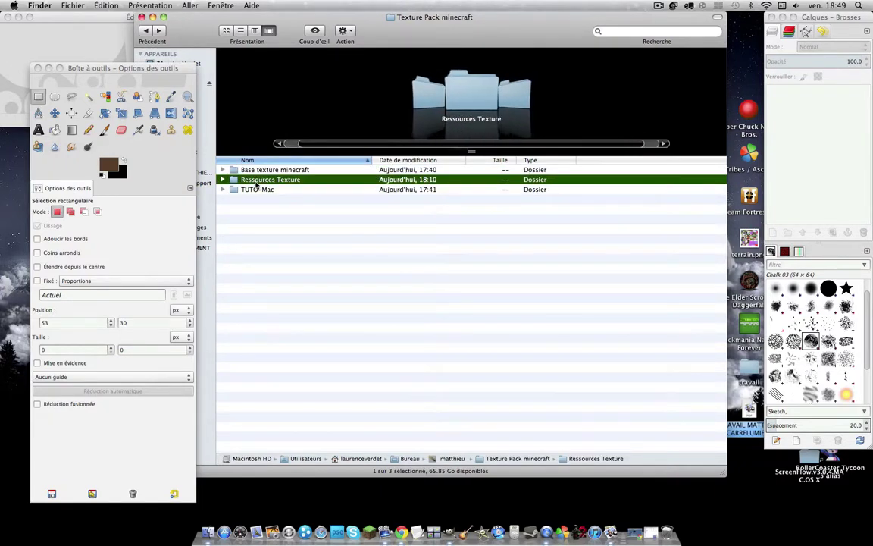
Step: Open pack.png from TUTO-Mac > Base texture minecraft in GIMP
double_click(257, 189)
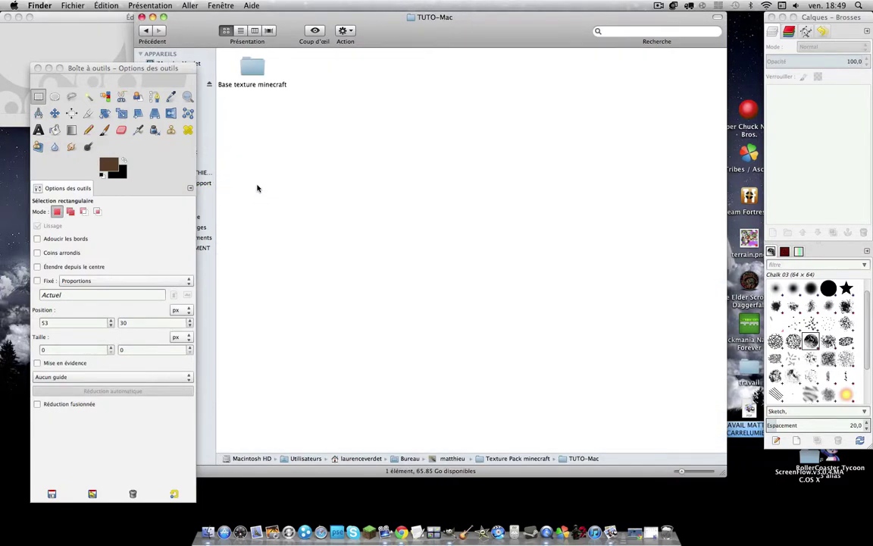
double_click(254, 70)
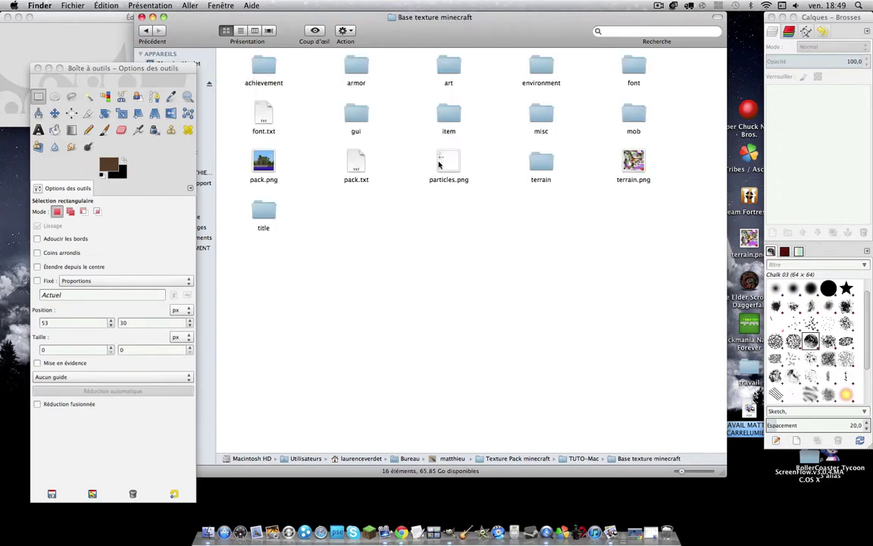
click(267, 166)
right_click(267, 166)
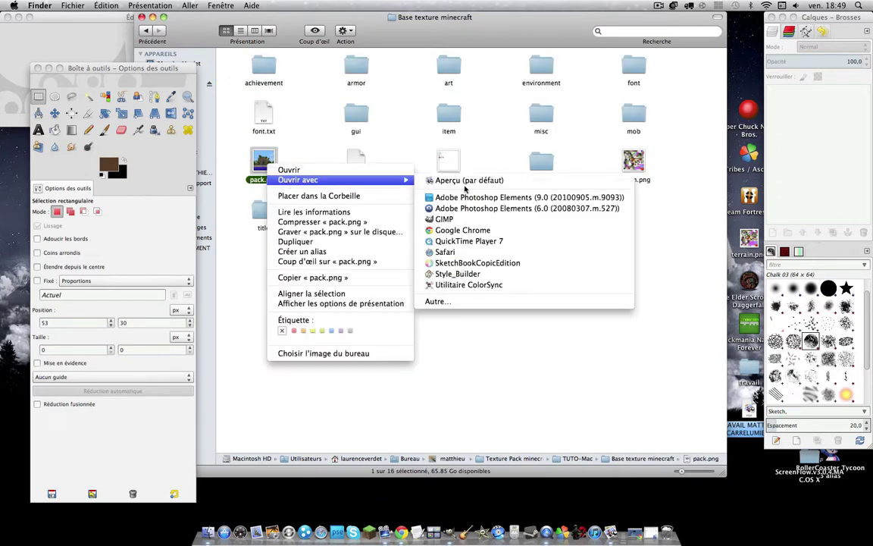
click(424, 218)
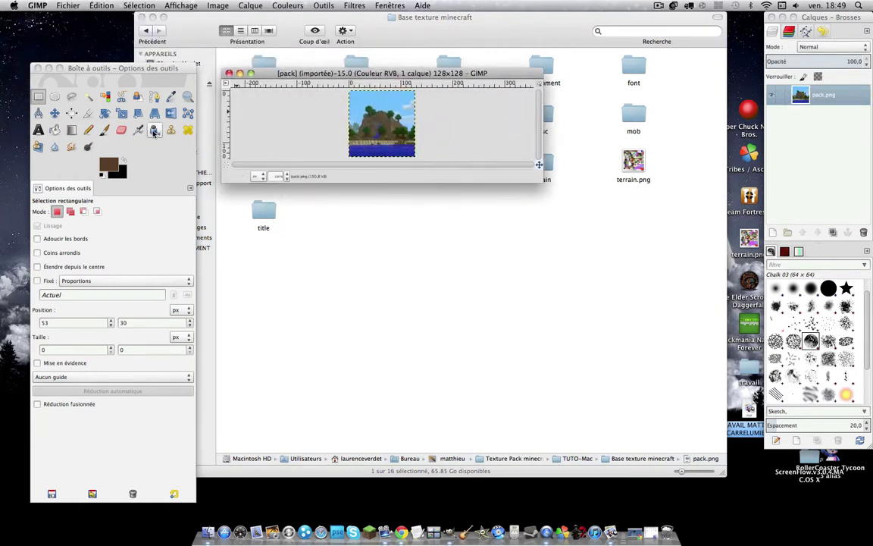
Step: Paint red brush strokes on the pack image, adding an exclamation mark after TUTO
click(104, 130)
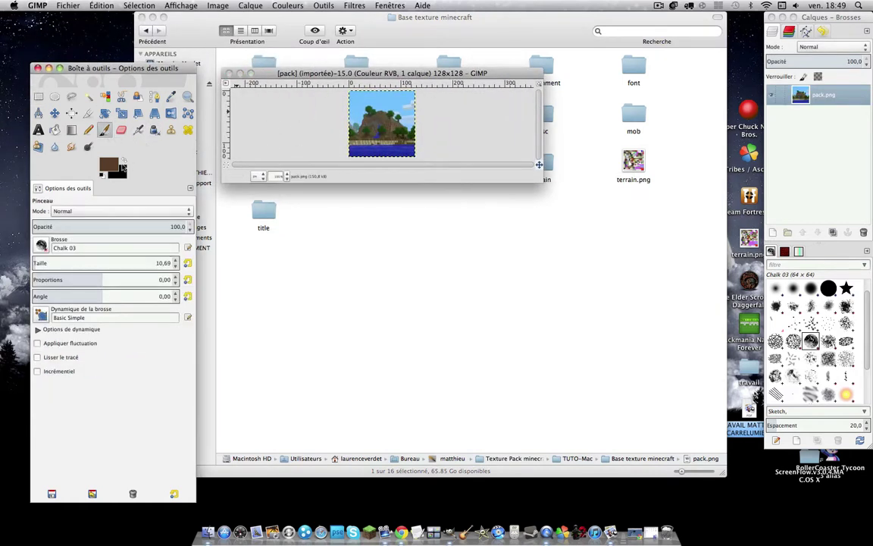
click(109, 164)
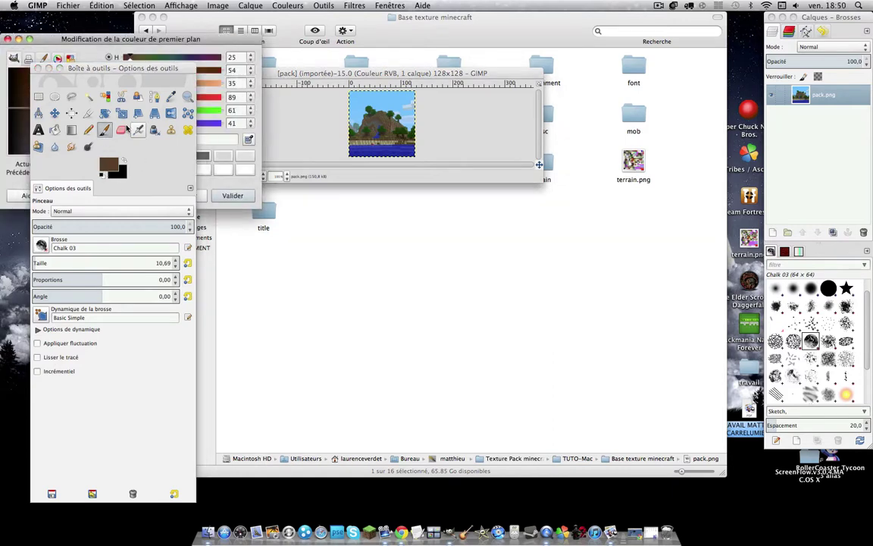
click(191, 97)
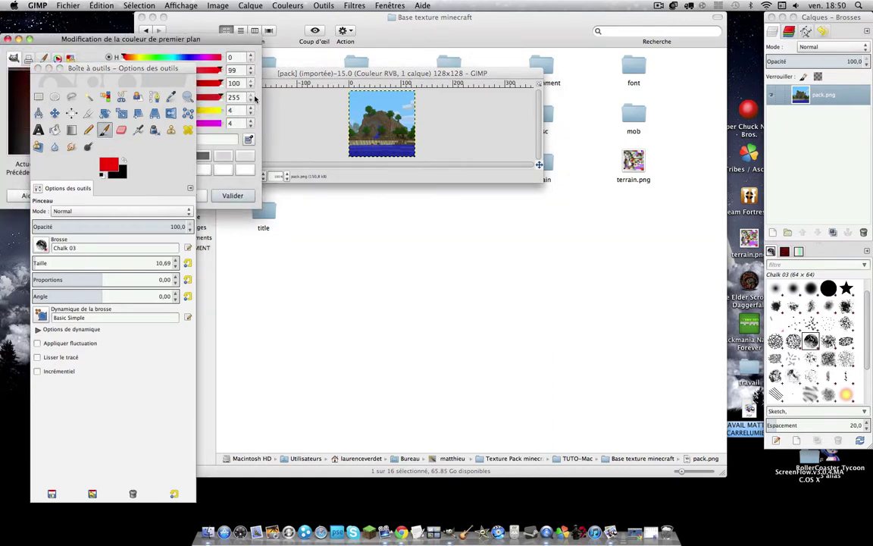
click(229, 196)
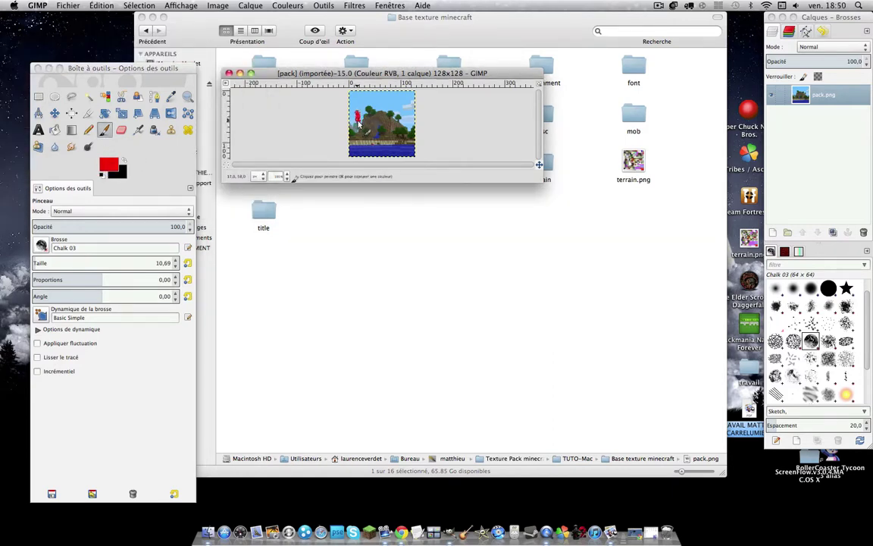
mouse_move(356, 112)
mouse_down()
mouse_move(355, 122)
mouse_move(363, 112)
mouse_move(393, 125)
mouse_move(402, 120)
mouse_up()
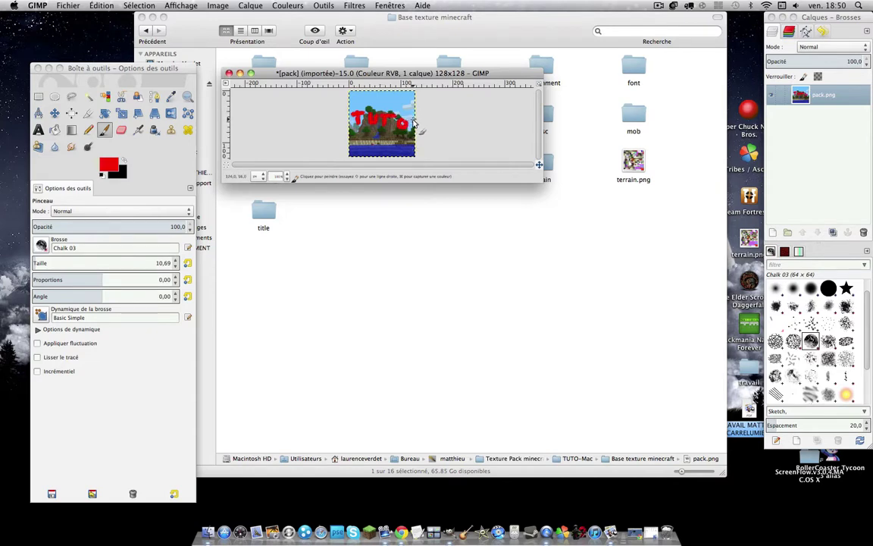
drag(412, 114, 412, 126)
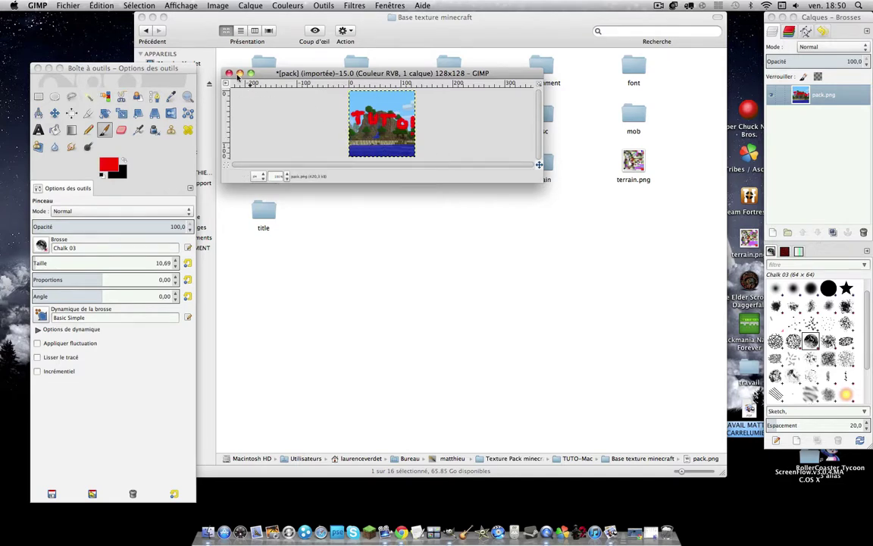
Step: Overwrite pack.png, close it without saving, and return to the Base texture minecraft folder
click(101, 5)
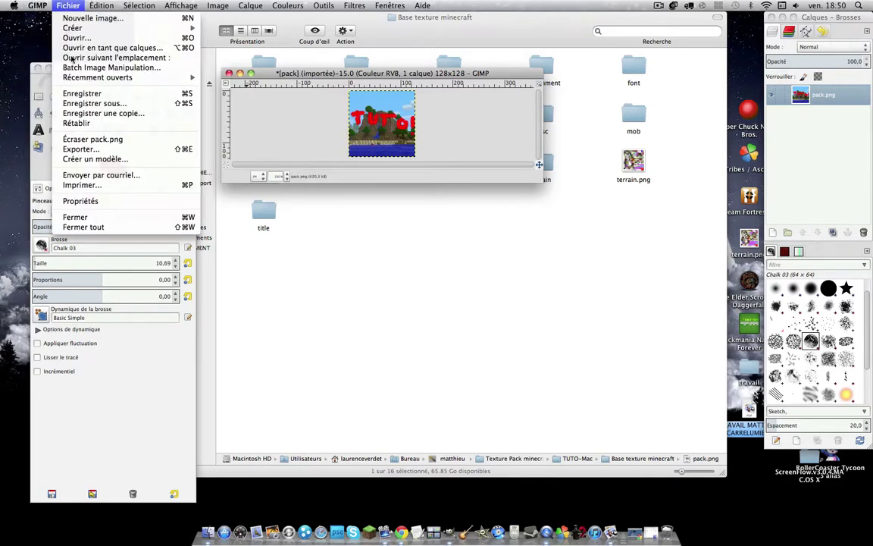
click(91, 139)
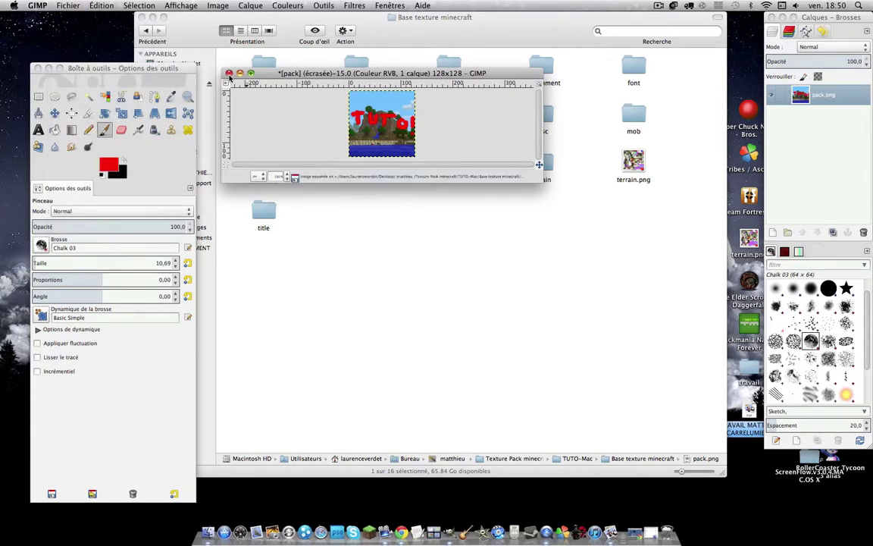
key(super+w)
click(331, 169)
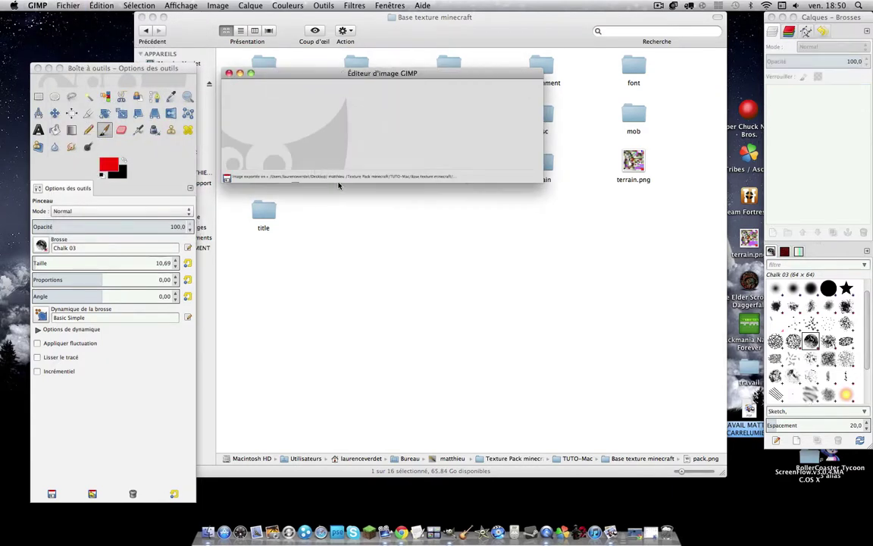
click(229, 73)
click(349, 220)
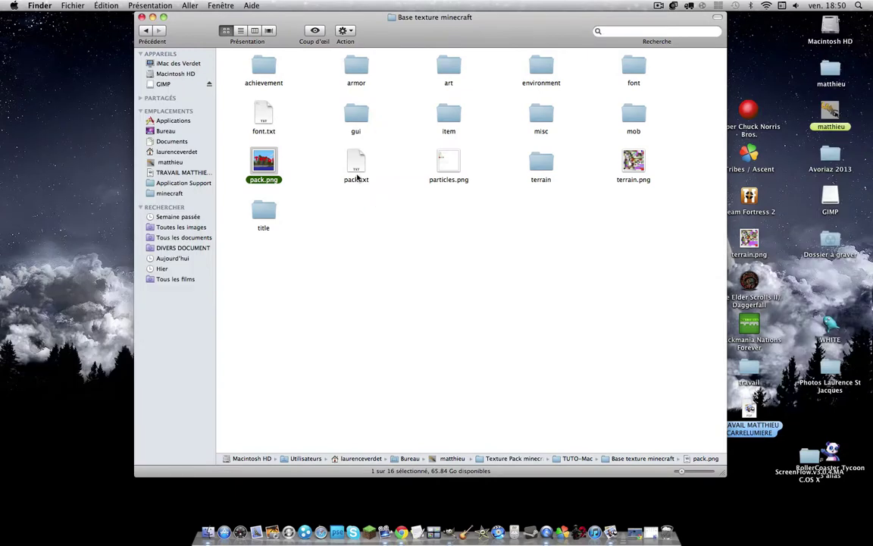
click(403, 173)
Step: Replace pack.txt's text with 'The stupid and unachieved look in minecraft for tuto' and save it
double_click(361, 167)
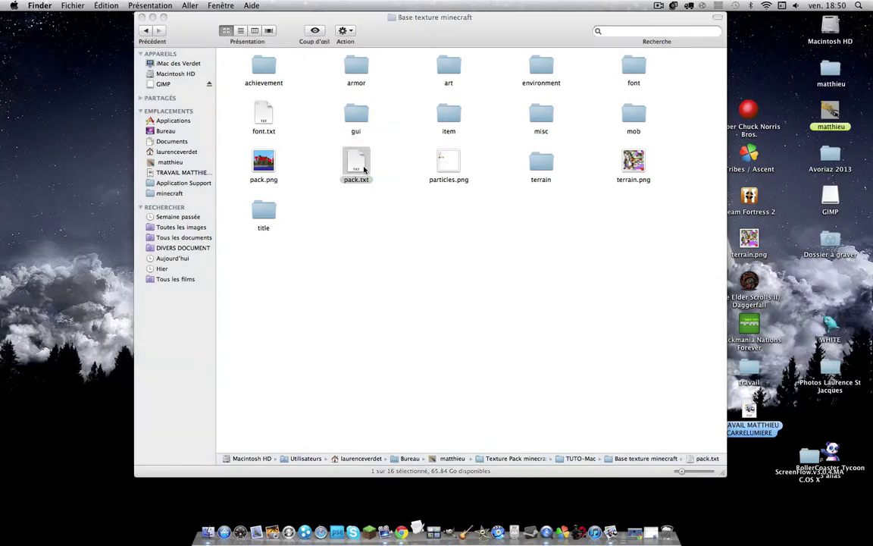
key(super+a)
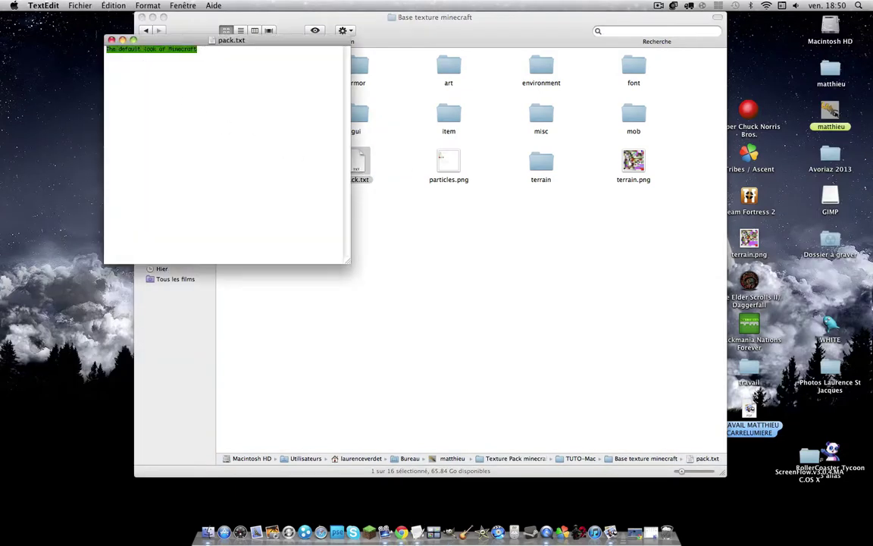
key(BackSpace)
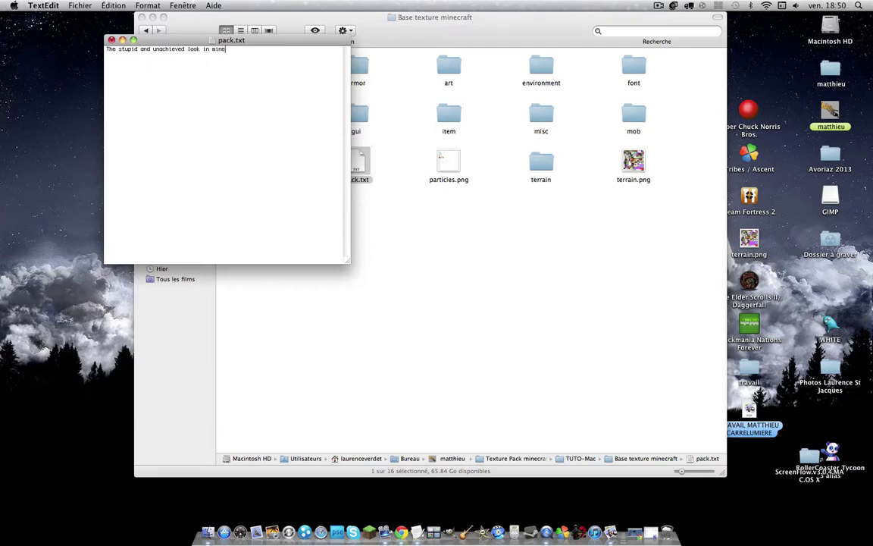
text(cra)
text(raft for tuto)
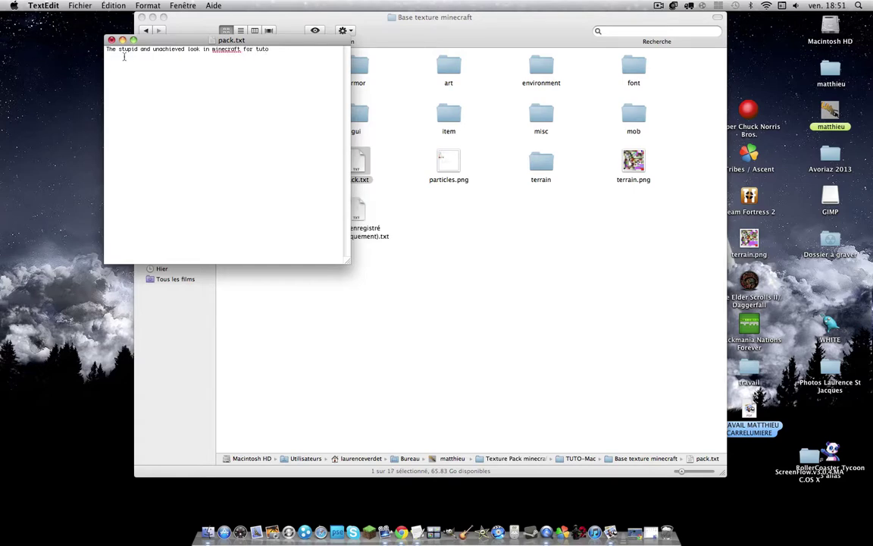
click(112, 39)
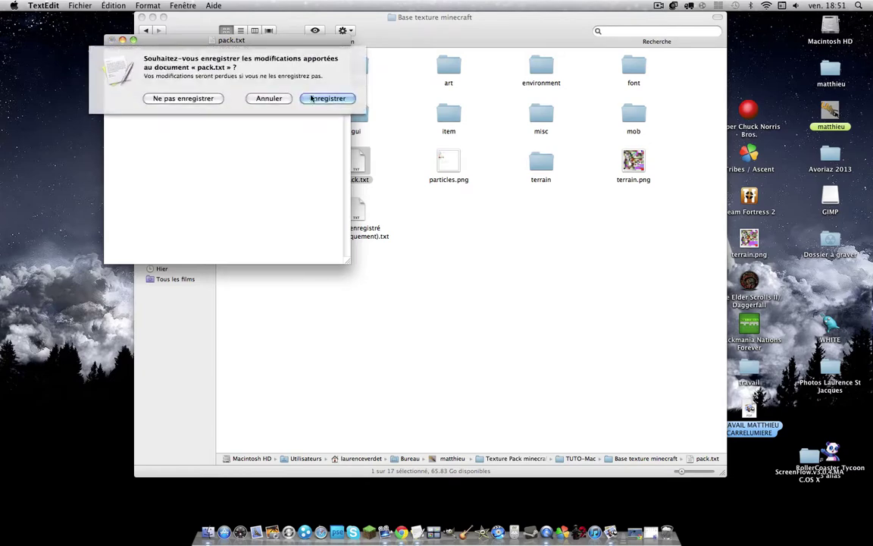
click(313, 98)
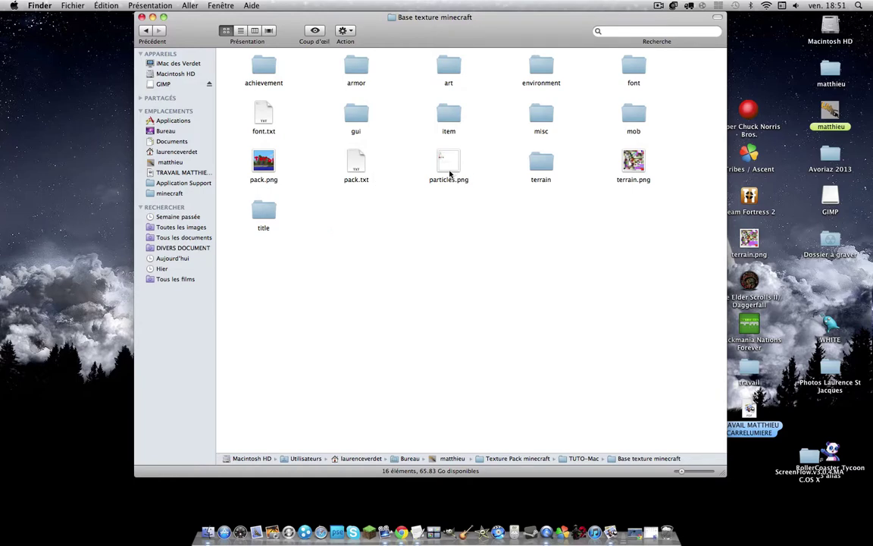
Step: Peek into the terrain folder and return to Base texture minecraft
click(450, 175)
key(Right)
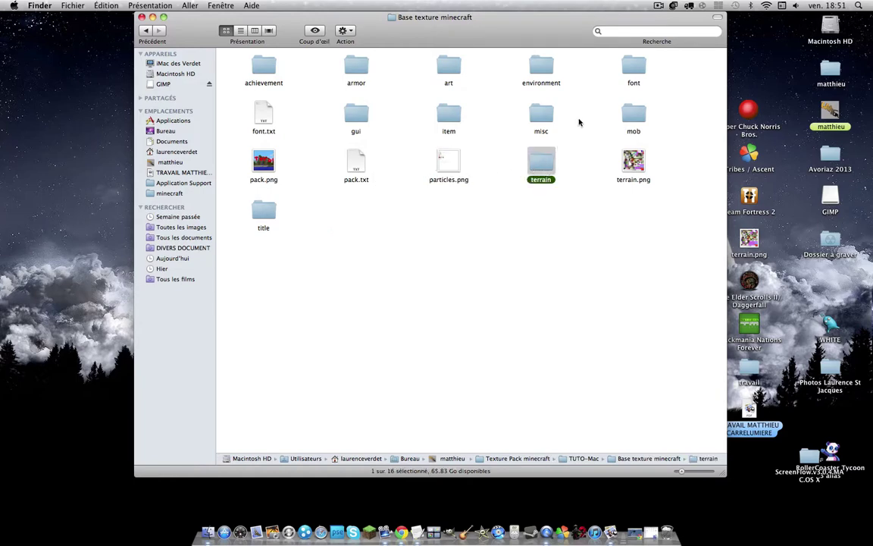
double_click(544, 159)
click(163, 41)
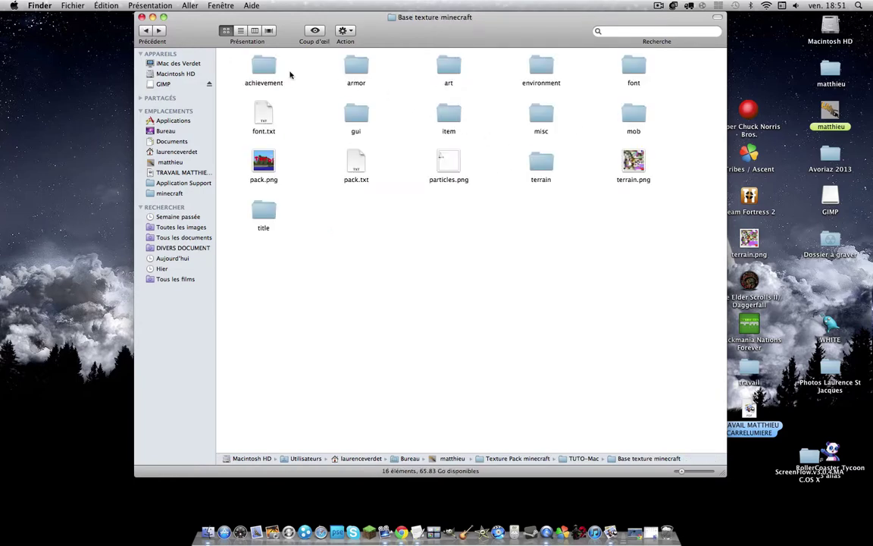
Step: Browse the misc folder's textures, including dial, grasscolor, mapbg, glint and water
double_click(541, 114)
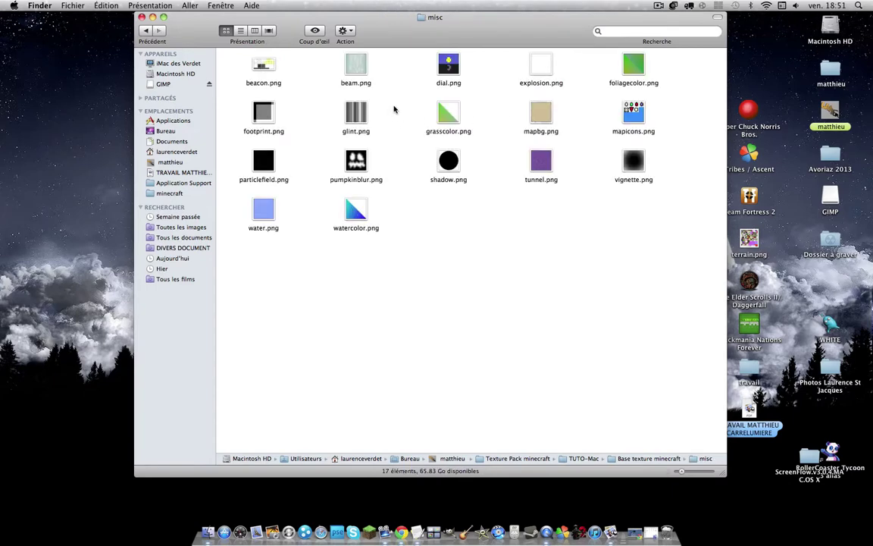
click(449, 68)
click(448, 114)
click(540, 114)
click(634, 117)
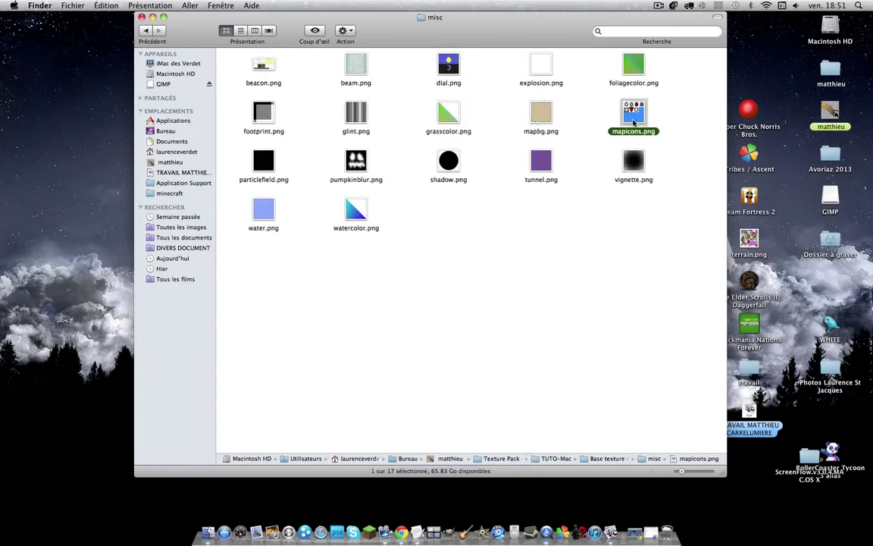
click(629, 74)
click(345, 118)
click(351, 115)
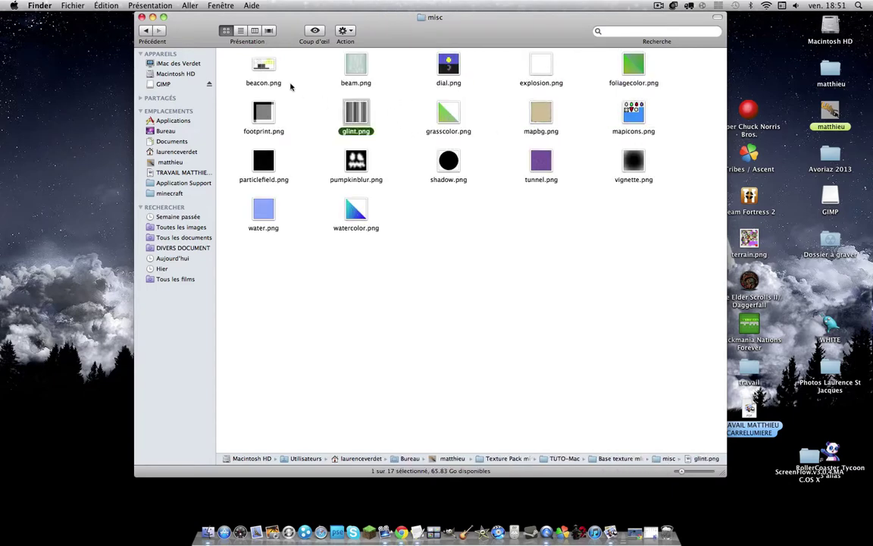
click(283, 88)
click(264, 69)
click(248, 101)
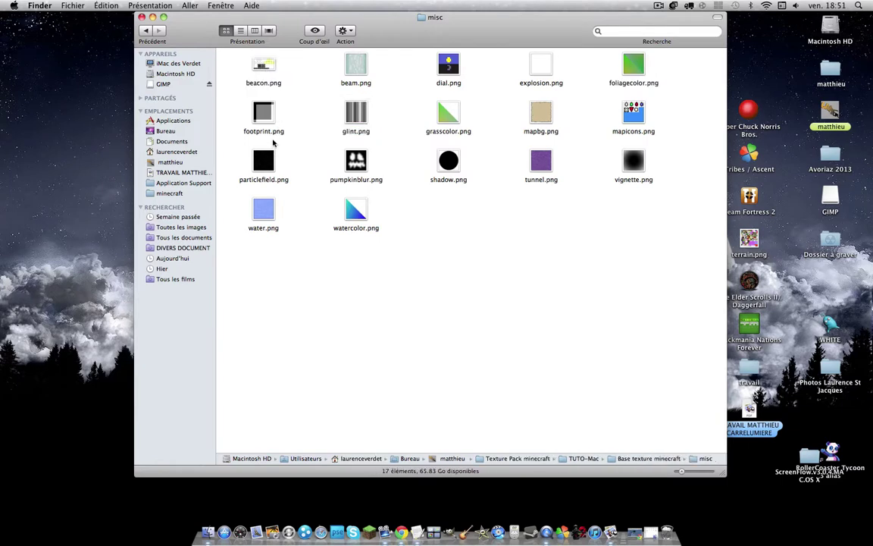
click(238, 152)
click(241, 191)
click(346, 218)
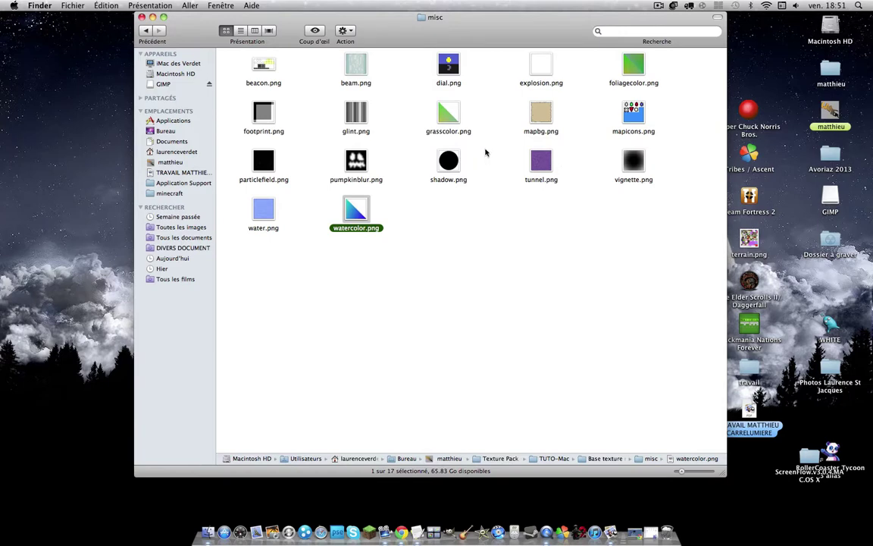
Step: Go back and open the mob folder, locating the char.png skin
click(145, 31)
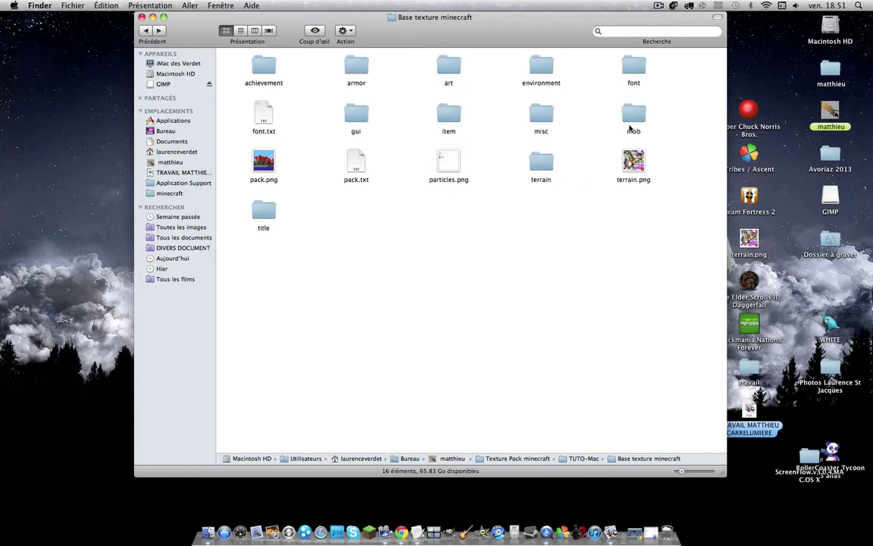
double_click(633, 115)
scroll(315, 175, down, 2)
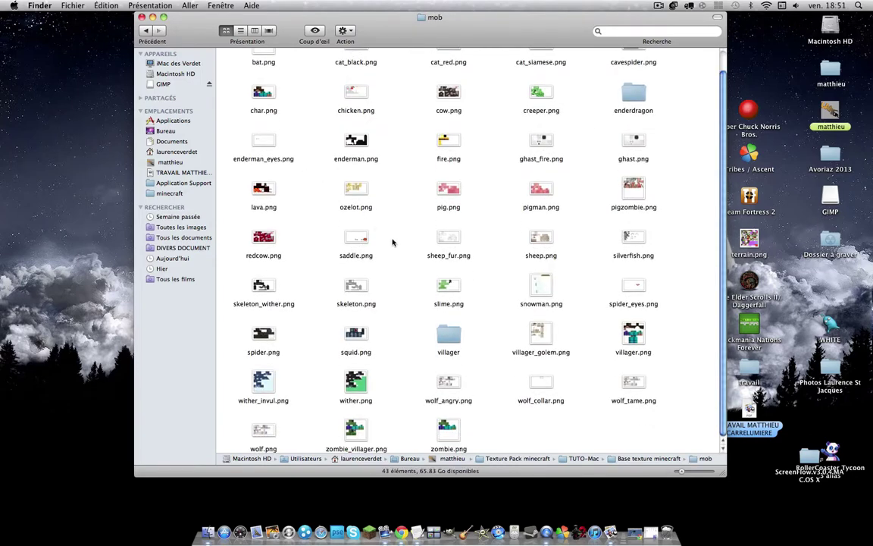
scroll(295, 159, up, 2)
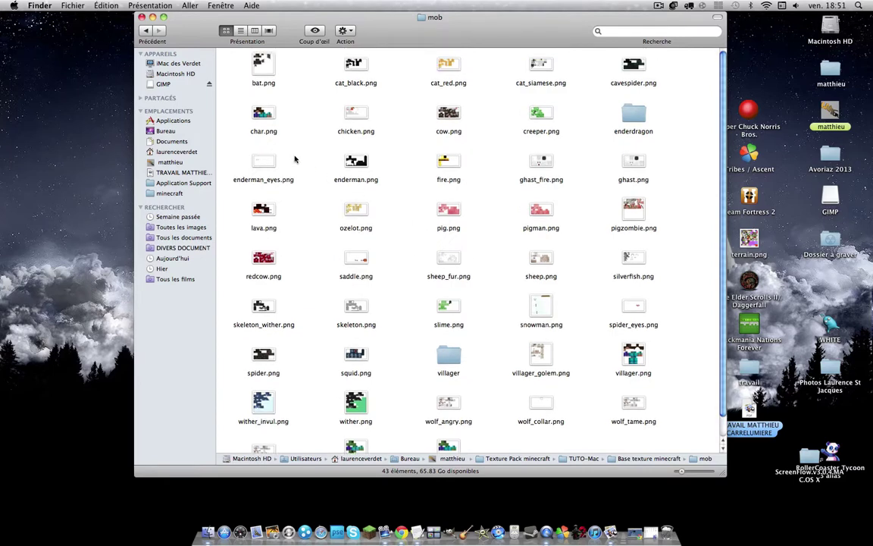
click(253, 115)
scroll(304, 182, down, 1)
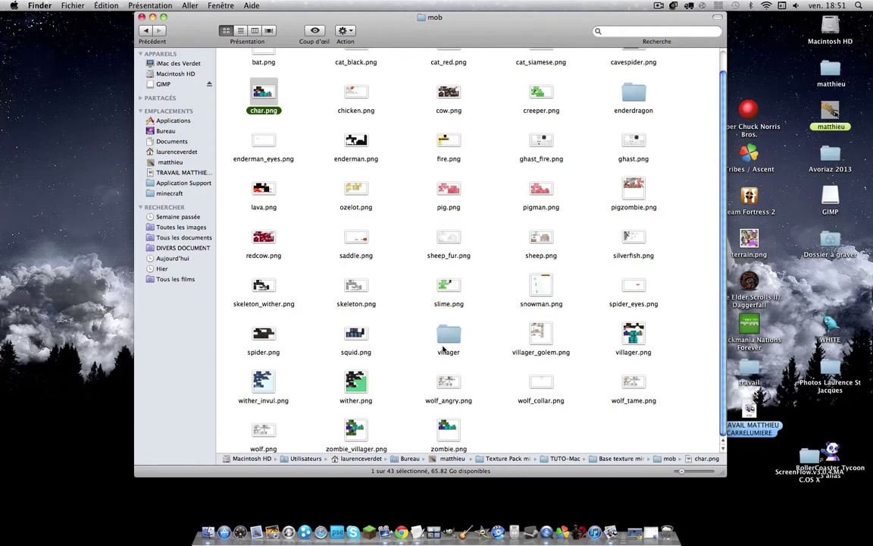
Step: Peek into the villager folder, return, and bring up char.png's context menu
click(362, 426)
click(462, 434)
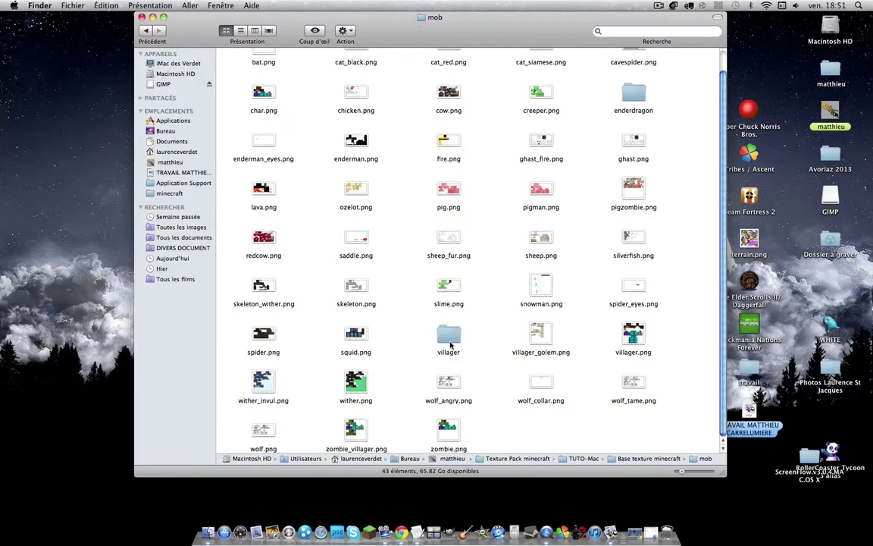
double_click(448, 337)
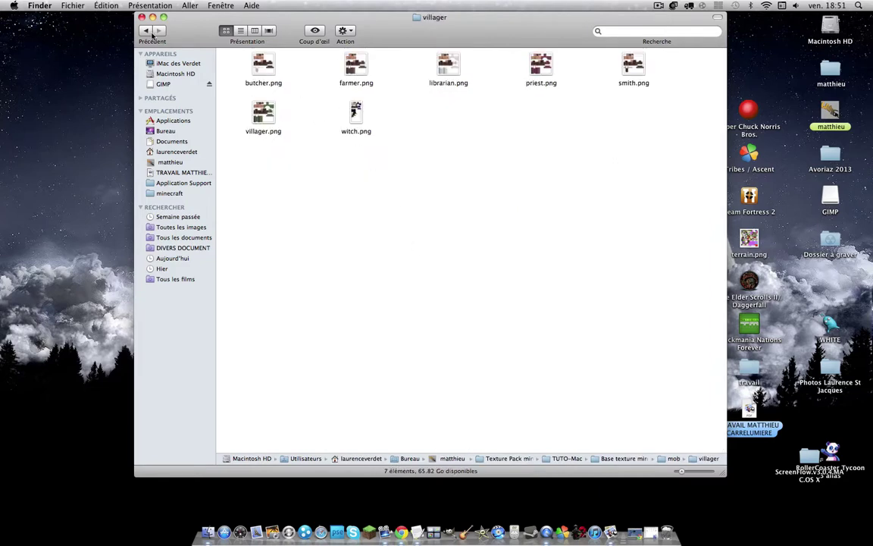
click(146, 30)
scroll(310, 126, up, 2)
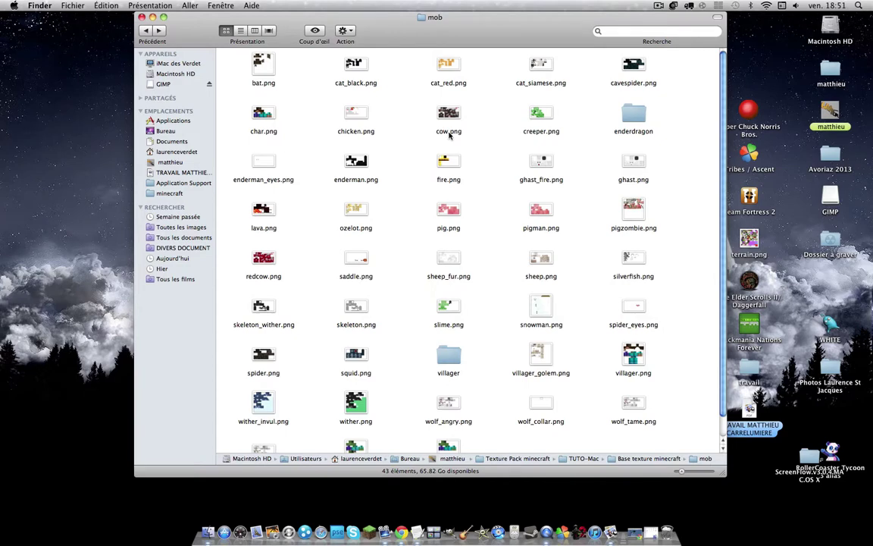
click(255, 114)
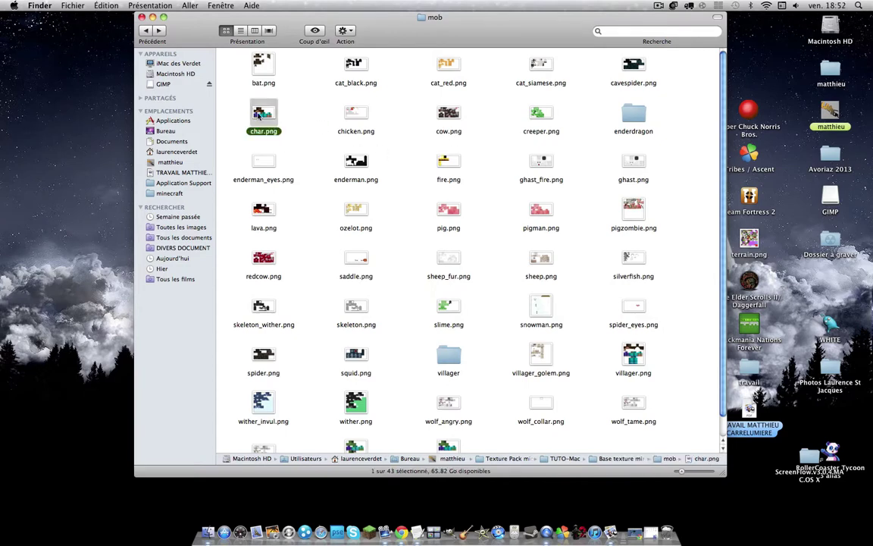
right_click(256, 113)
Step: Open char.png with GIMP and zoom in on it with the Zoom tool
click(447, 166)
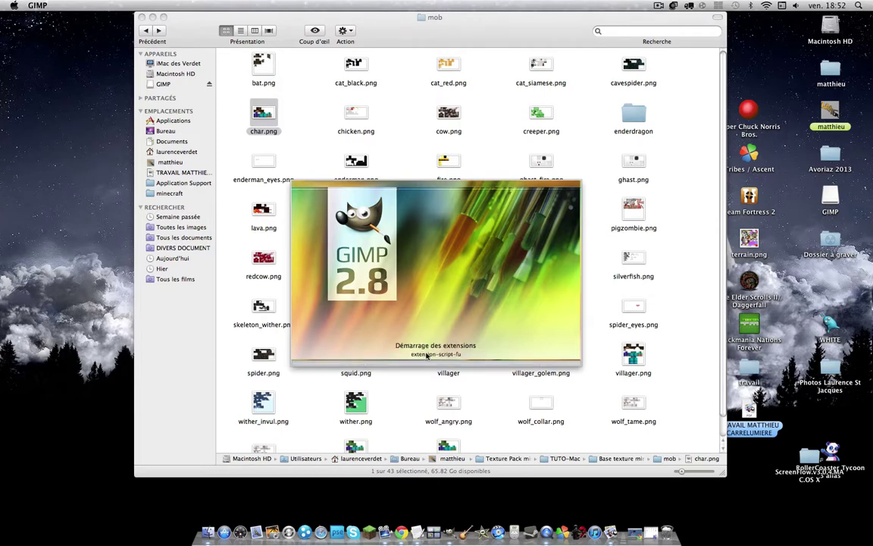
scroll(421, 390, down, 2)
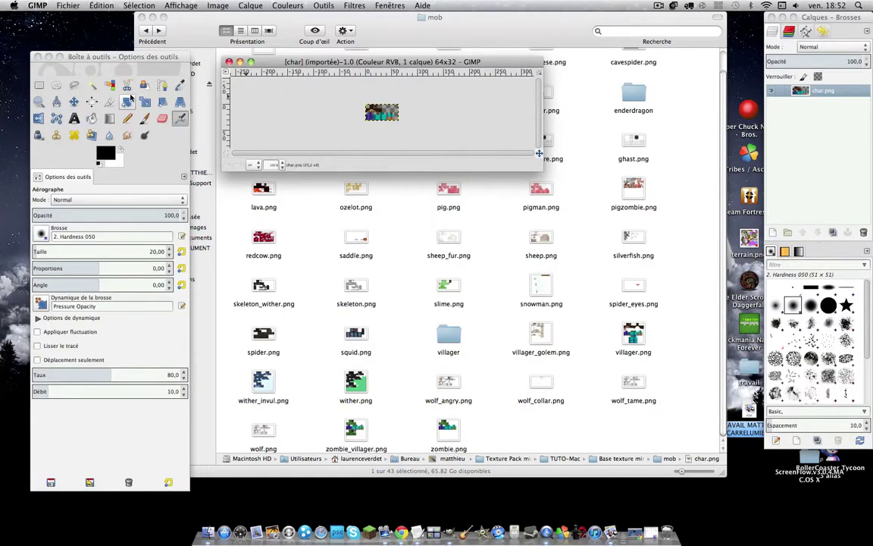
click(44, 109)
click(38, 101)
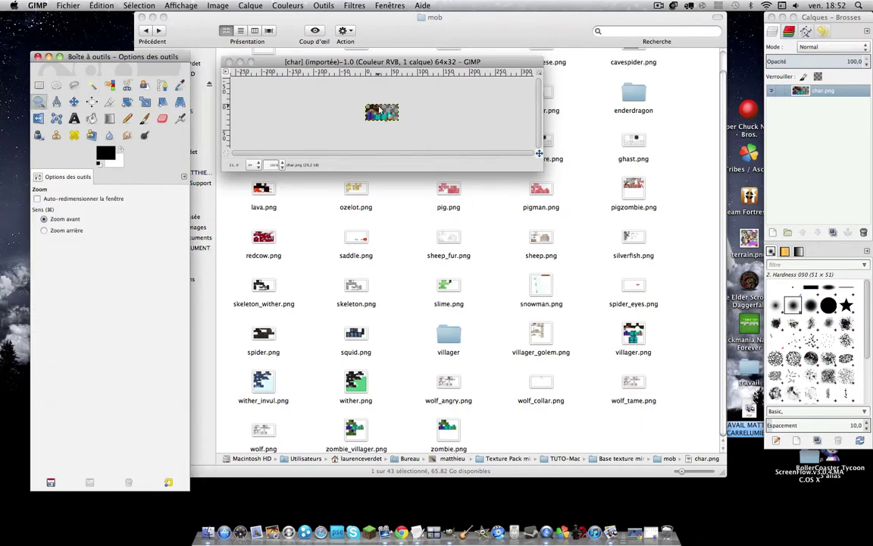
click(338, 116)
click(339, 117)
click(339, 118)
click(339, 118)
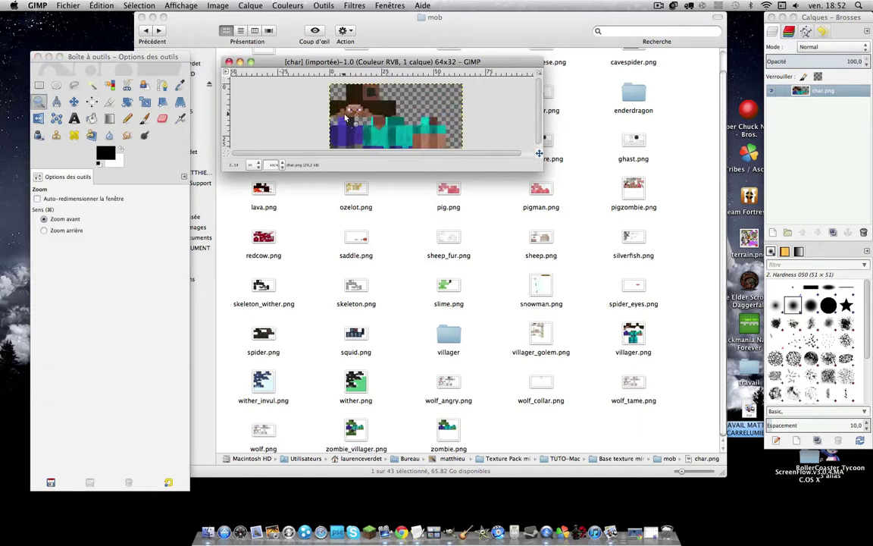
Step: Maximize the image window and adjust zoom to a close-up fit of the skin
scroll(340, 110, down, 1)
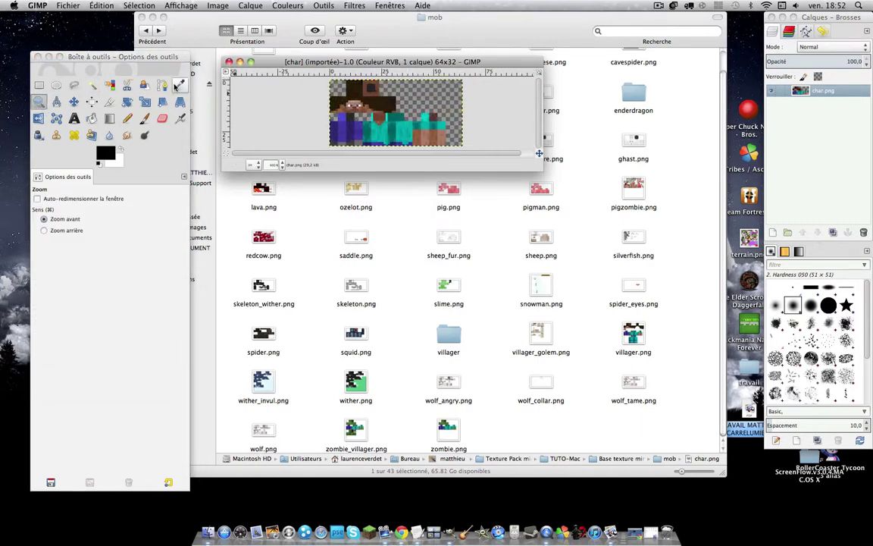
click(384, 131)
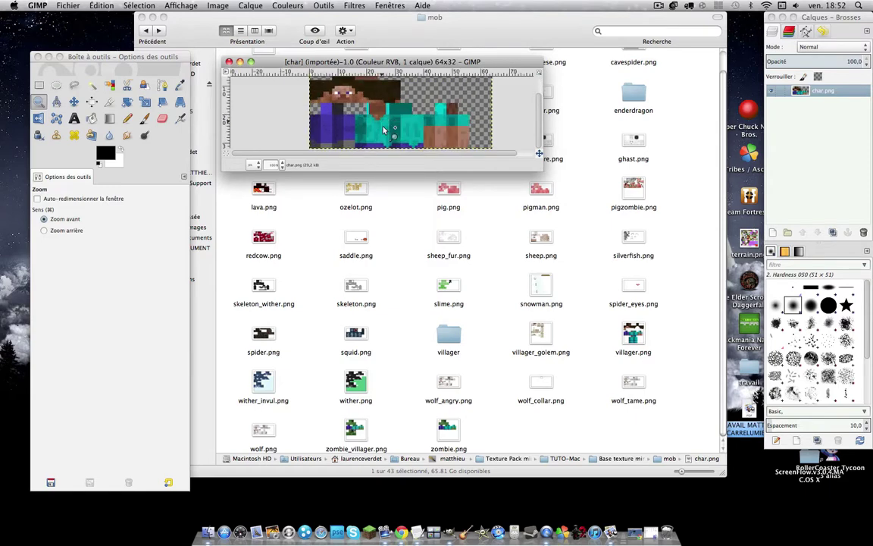
click(251, 62)
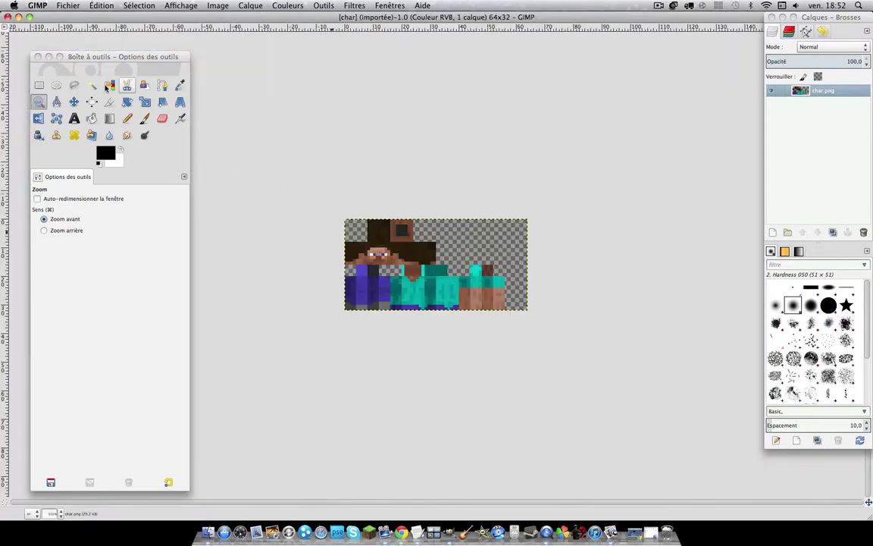
click(474, 259)
click(404, 265)
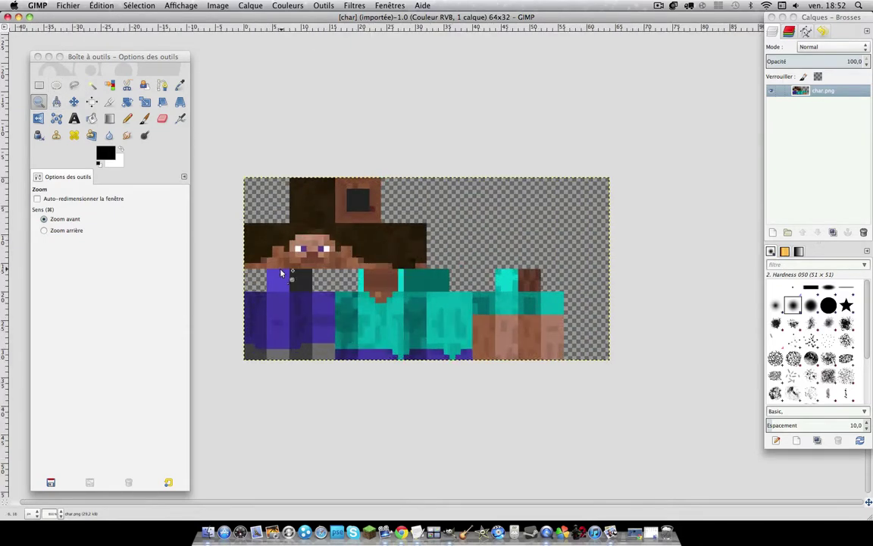
click(286, 270)
super+click(296, 271)
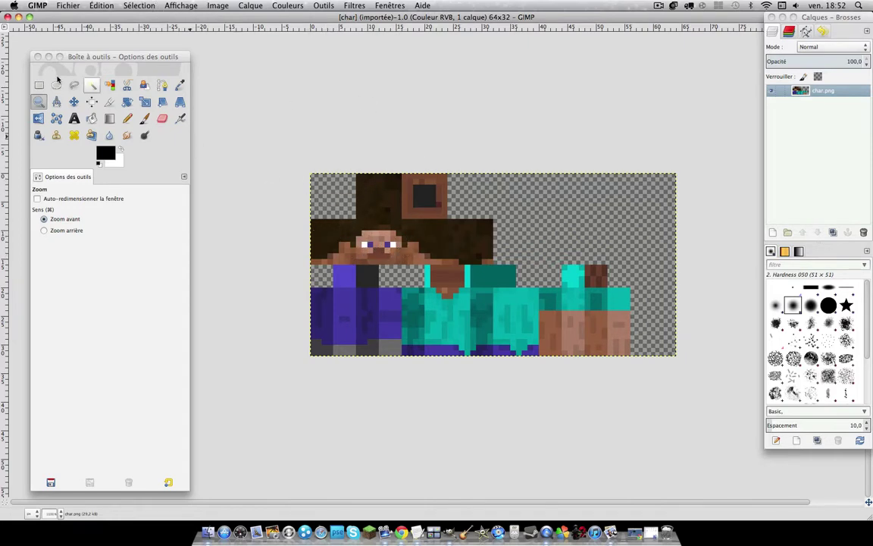
Step: With Rectangle Select, try a selection over the face area, then clear it
click(38, 85)
click(290, 199)
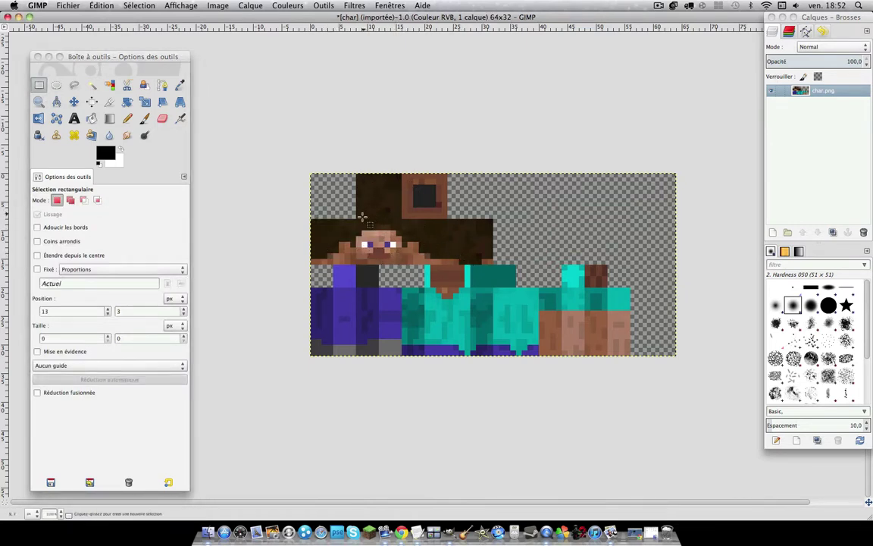
drag(356, 220, 395, 258)
click(404, 265)
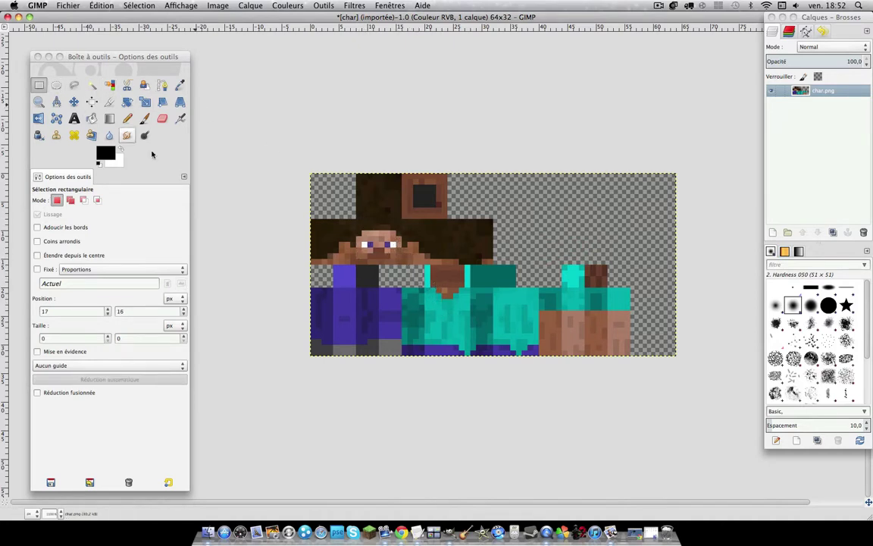
Step: Select the trouser strips and Shift-add the small blue patches along the bottom edge
drag(311, 288, 400, 339)
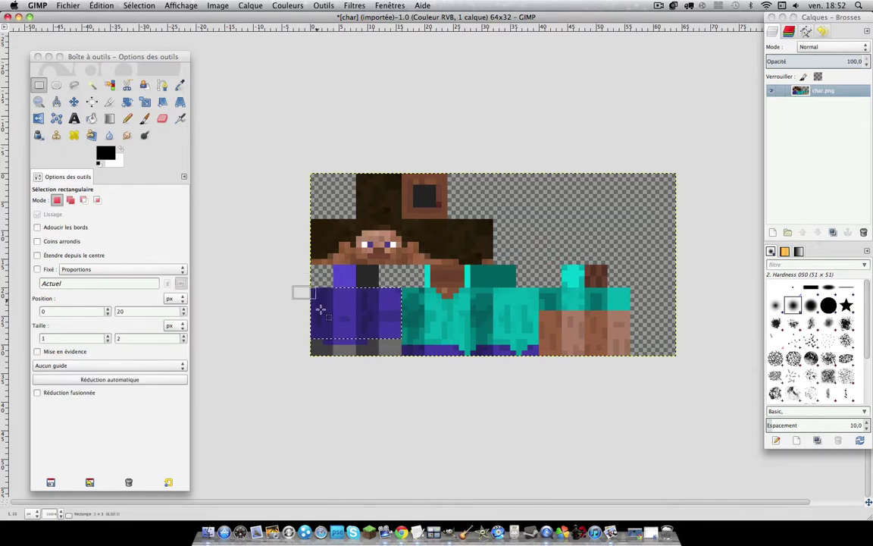
drag(311, 288, 334, 342)
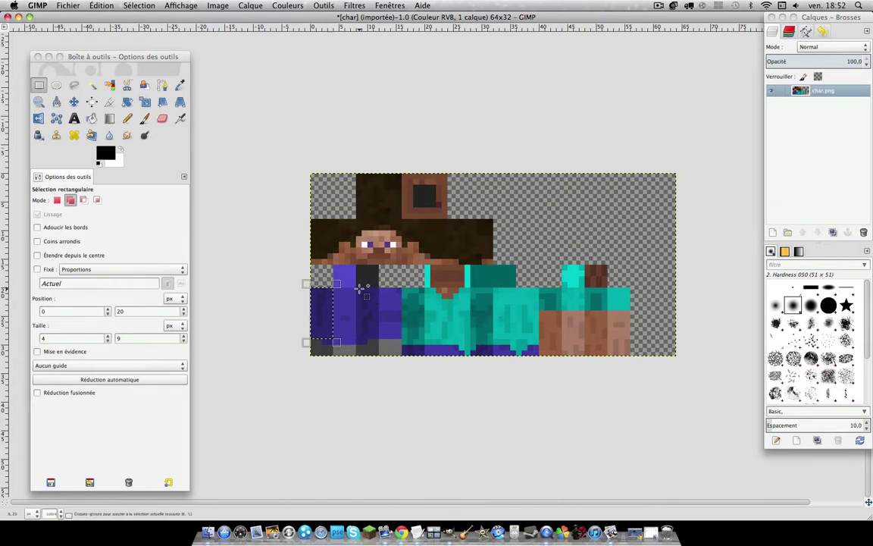
drag(356, 288, 372, 338)
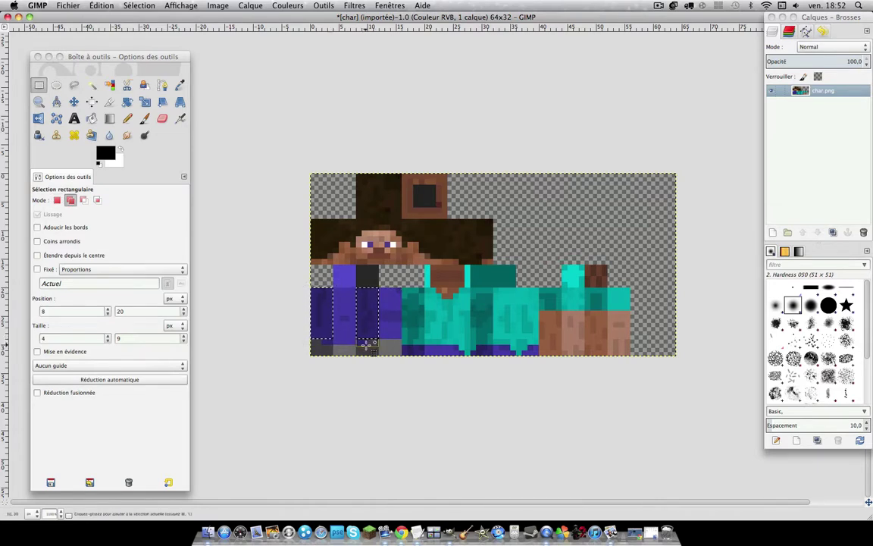
click(365, 342)
drag(361, 341, 327, 341)
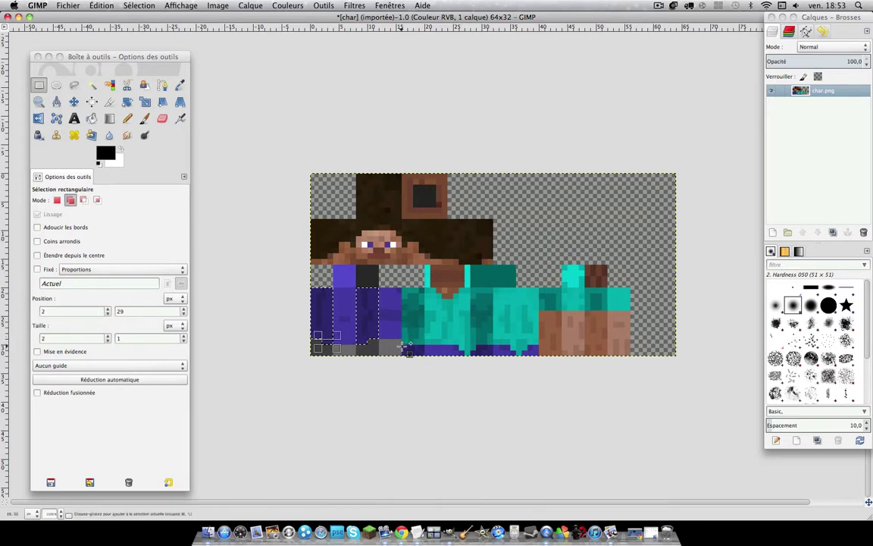
drag(403, 346, 425, 357)
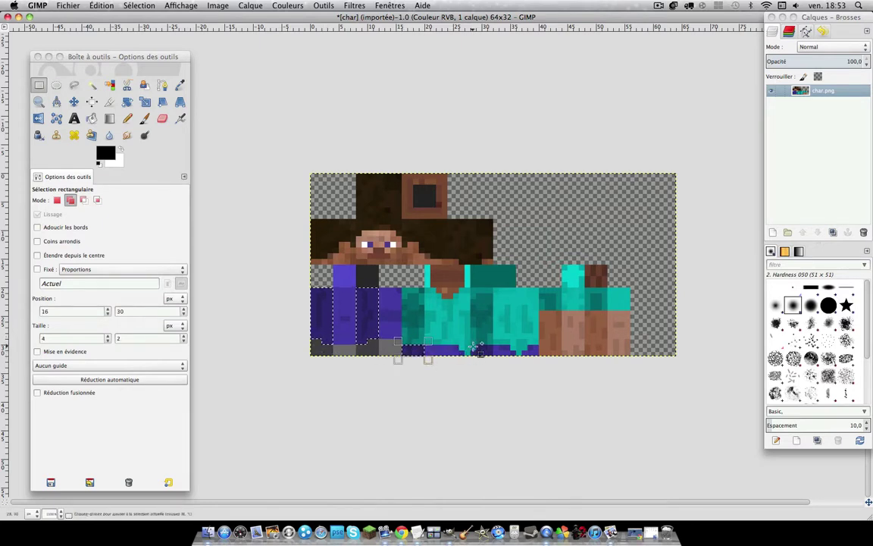
drag(477, 345, 494, 355)
drag(470, 351, 476, 355)
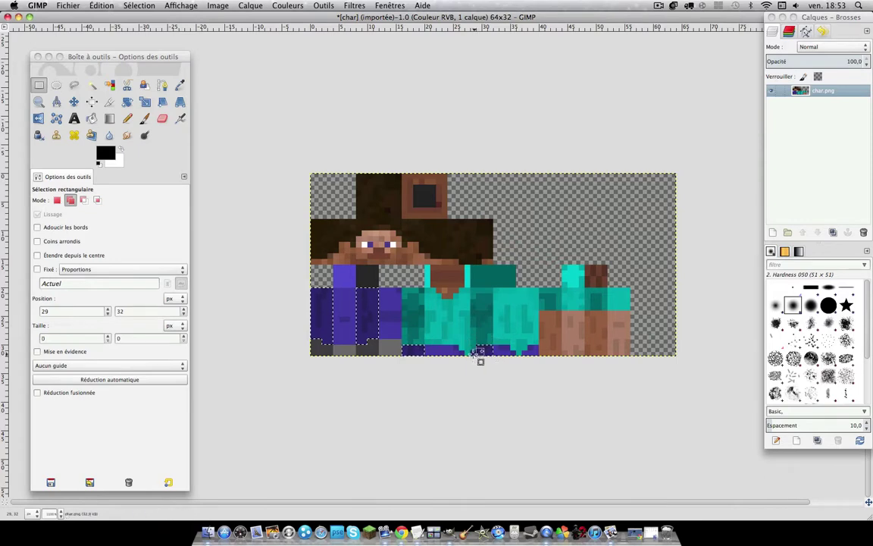
key(shift)
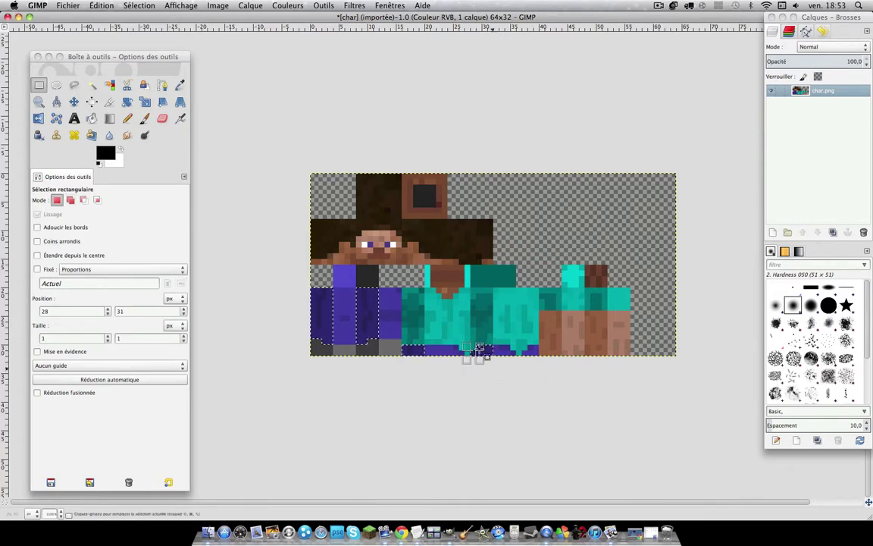
Step: Bucket-fill the first two trouser strips with the Big Blue pattern
click(91, 118)
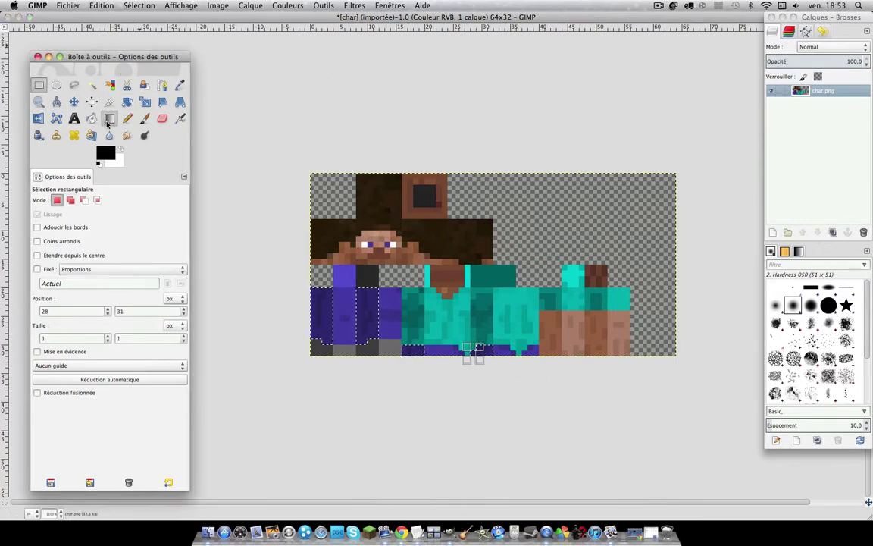
click(43, 260)
click(65, 277)
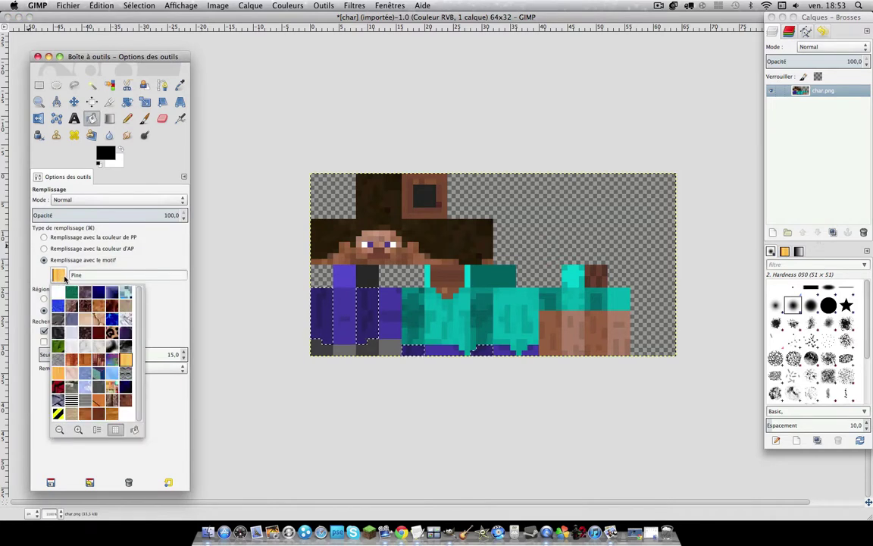
click(98, 292)
click(328, 322)
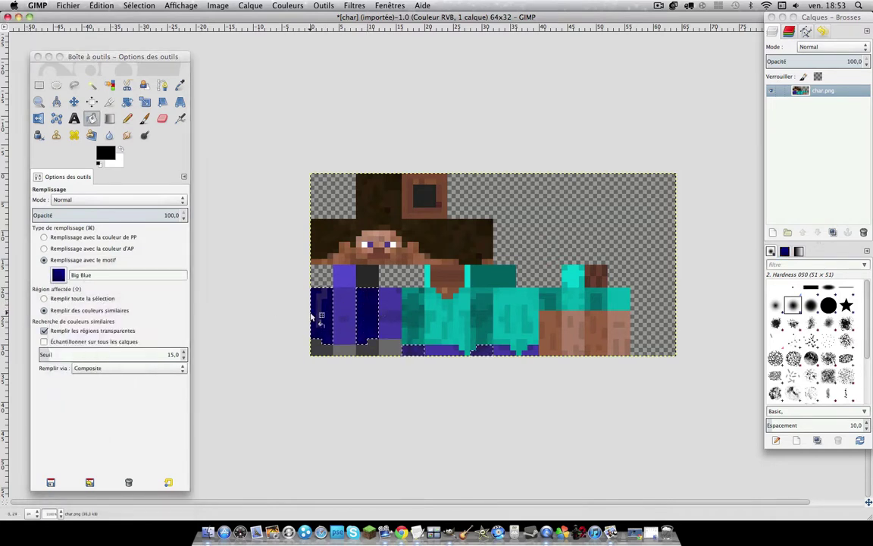
click(358, 304)
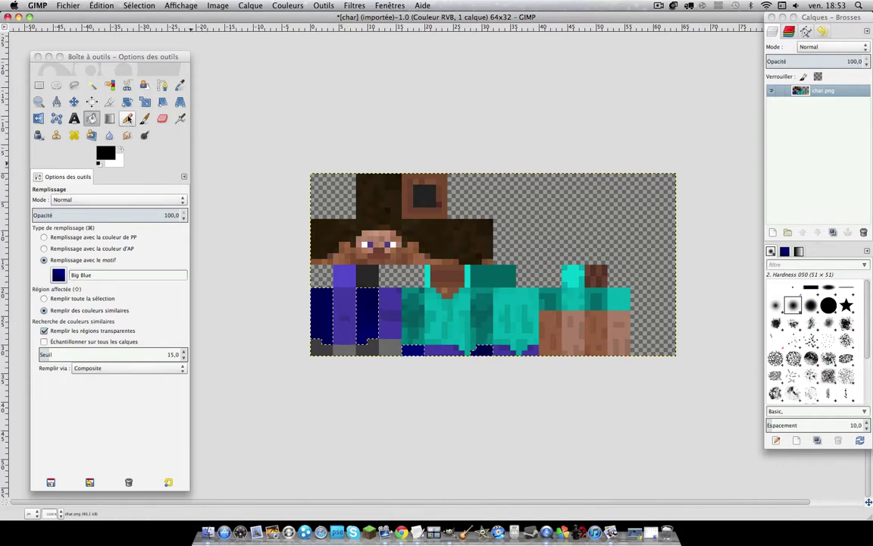
Step: Select the remaining trouser strip and bottom-row blue areas, adding and trimming with Shift/Ctrl
click(38, 85)
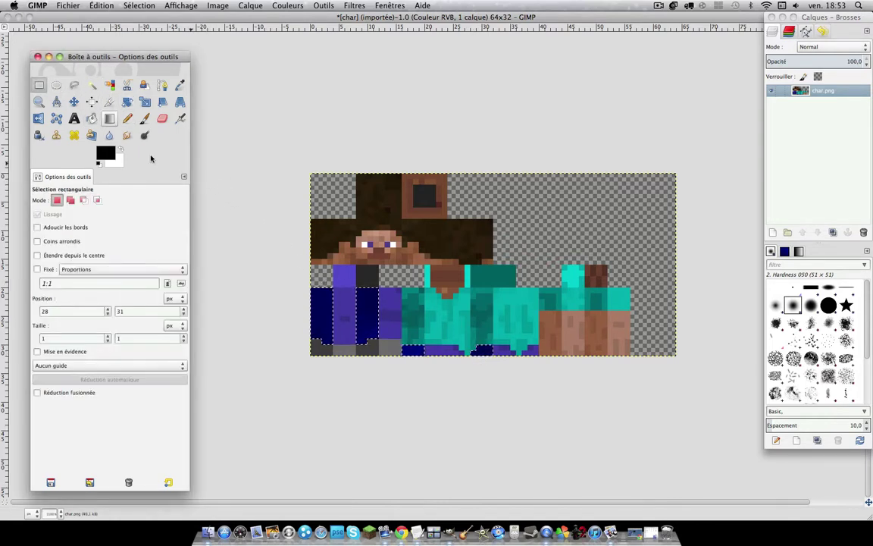
drag(334, 288, 354, 338)
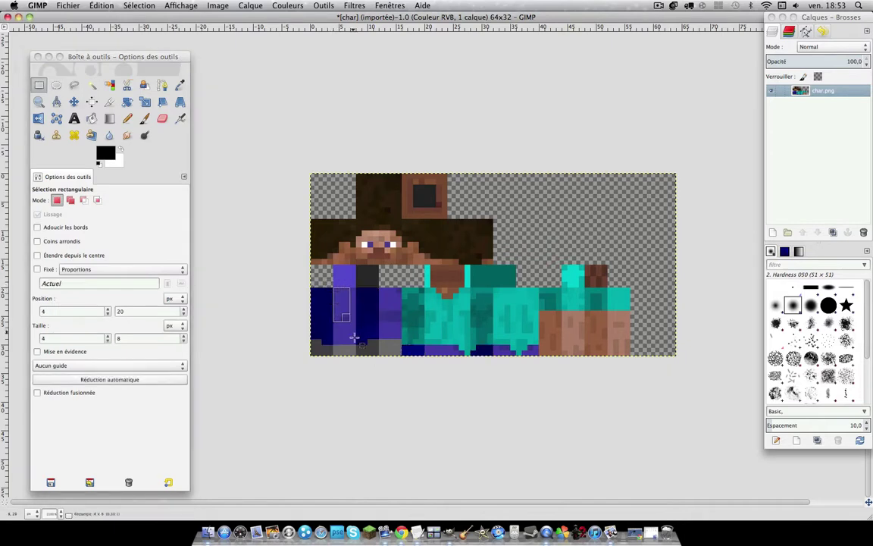
mouse_move(334, 266)
mouse_down()
mouse_move(418, 356)
mouse_move(438, 360)
mouse_up()
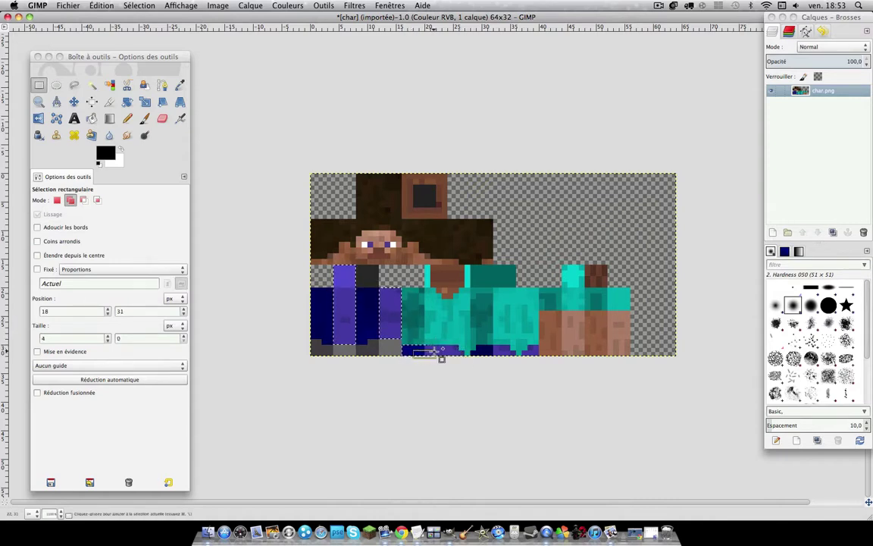
click(457, 353)
drag(467, 355, 425, 345)
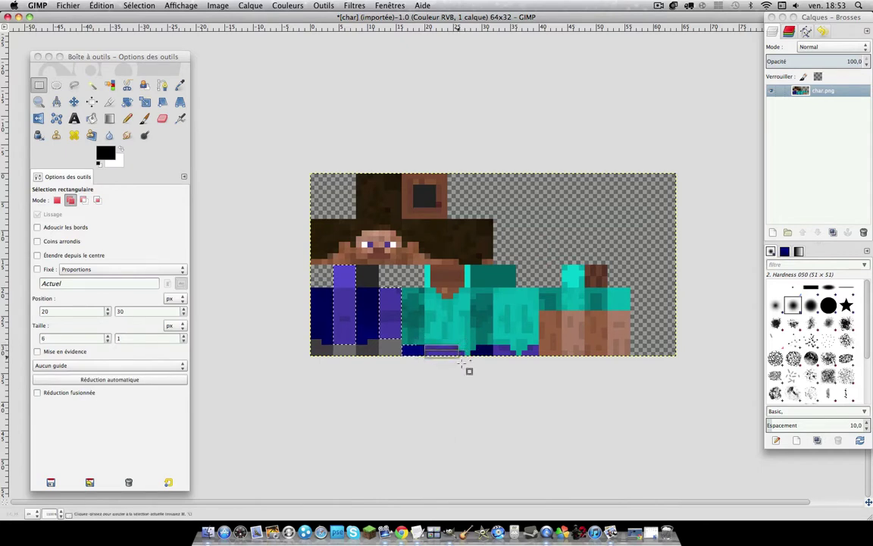
key(ctrl)
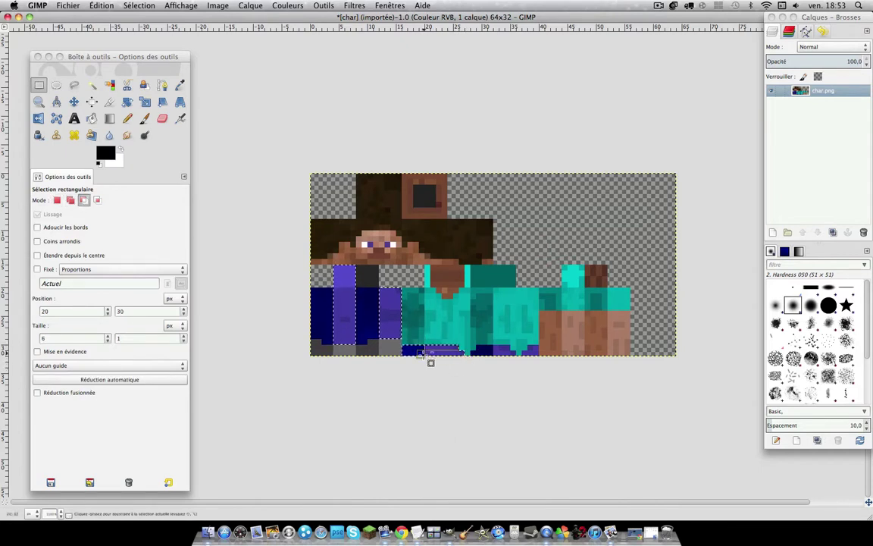
ctrl+click(430, 364)
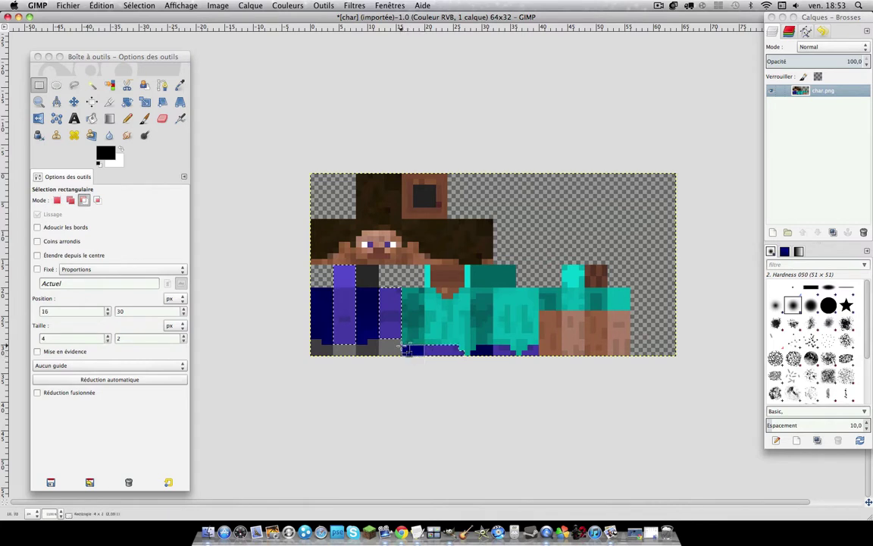
key(shift)
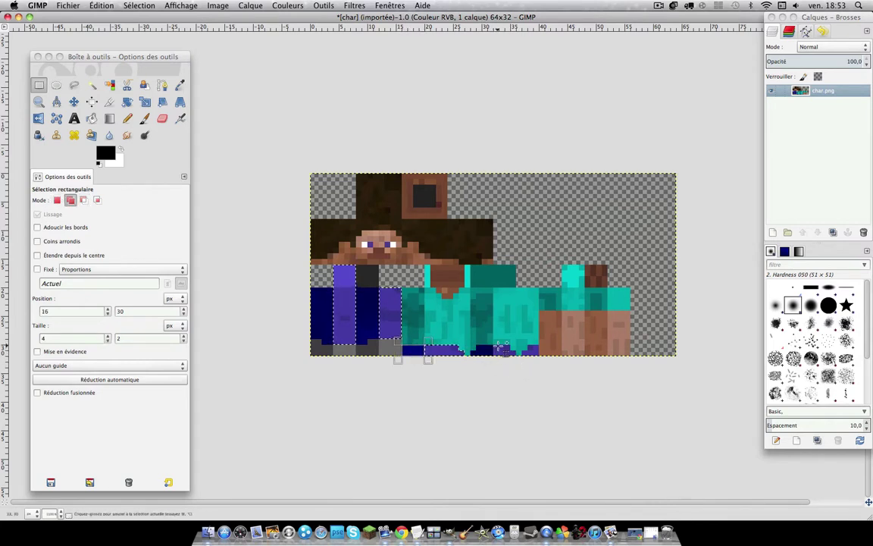
mouse_move(494, 347)
mouse_down()
mouse_move(518, 360)
mouse_move(545, 356)
mouse_up()
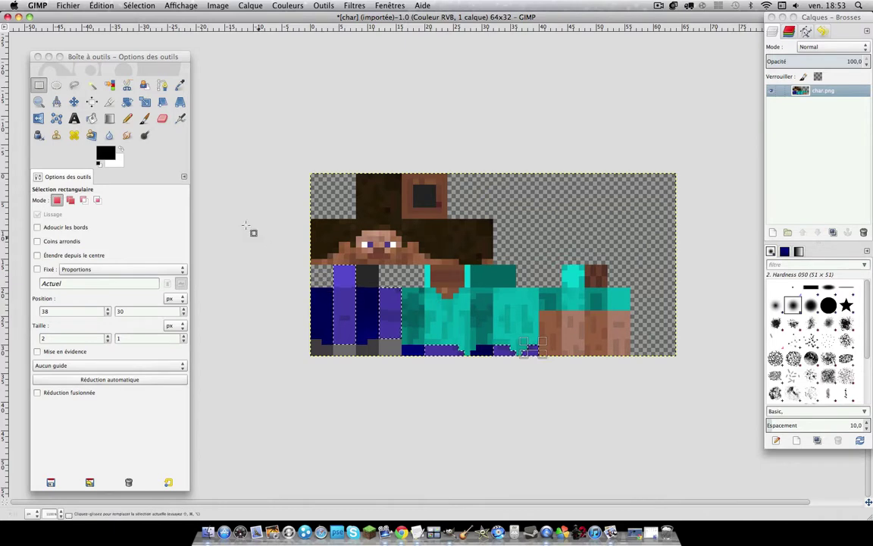
Step: Fill the entire selection with the Big Blue pattern
click(91, 119)
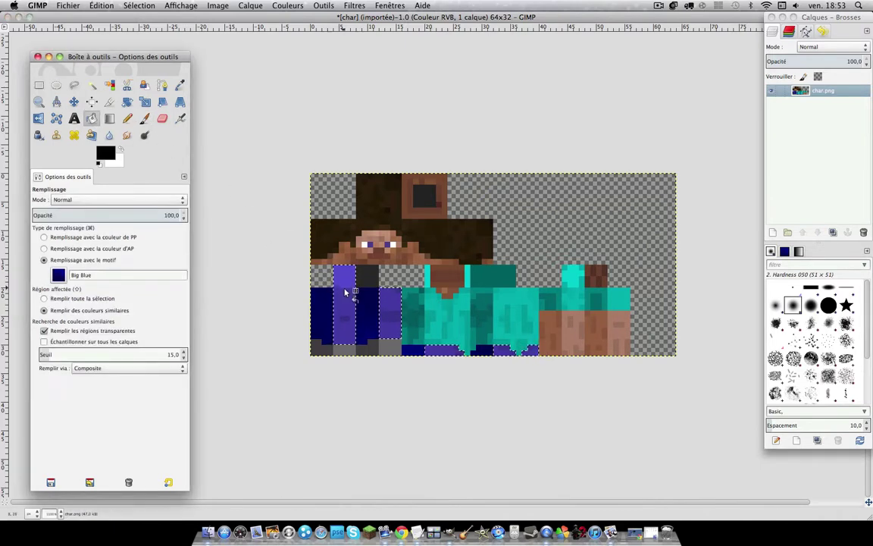
click(55, 300)
click(384, 306)
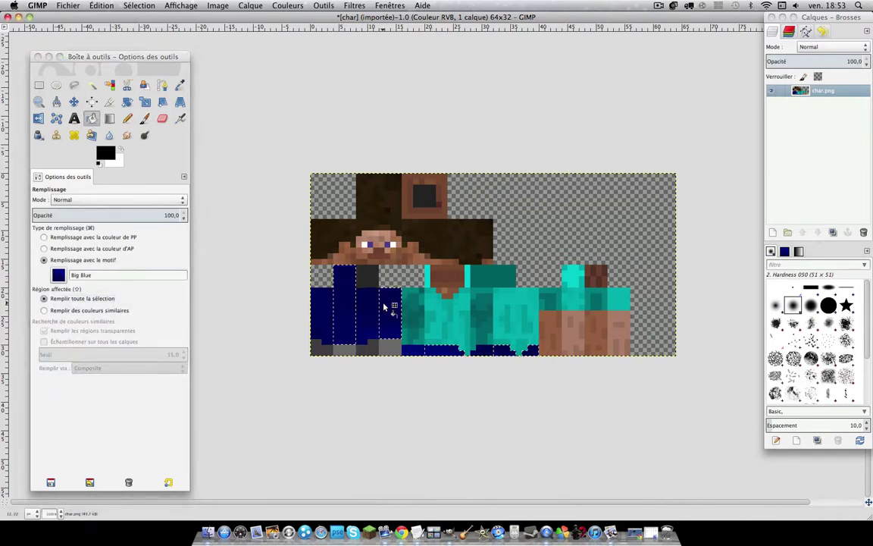
click(251, 5)
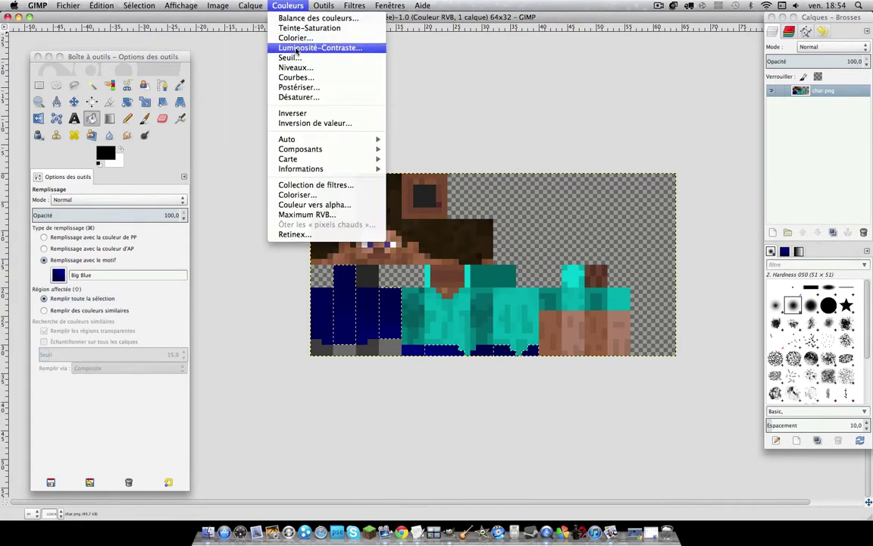
Step: Raise the trousers' brightness to 33 with Brightness-Contrast
click(297, 48)
drag(324, 89, 338, 91)
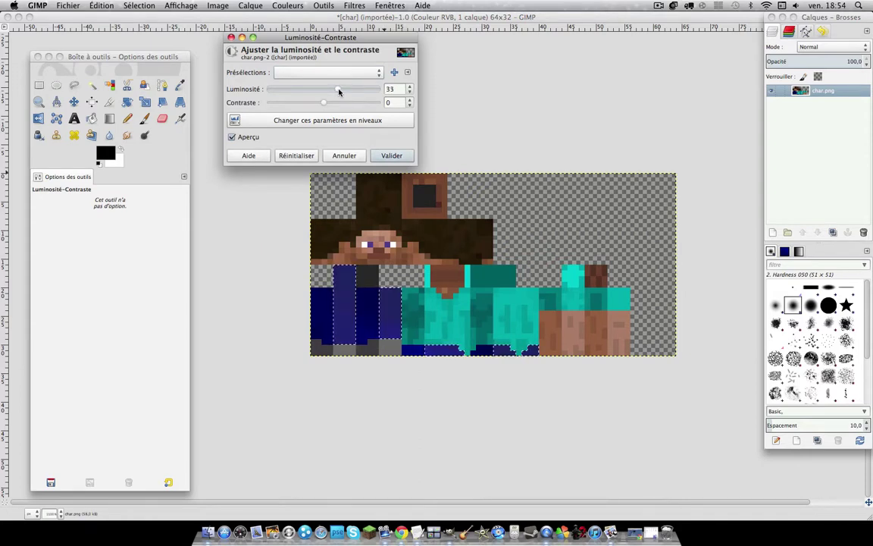
click(392, 155)
click(45, 88)
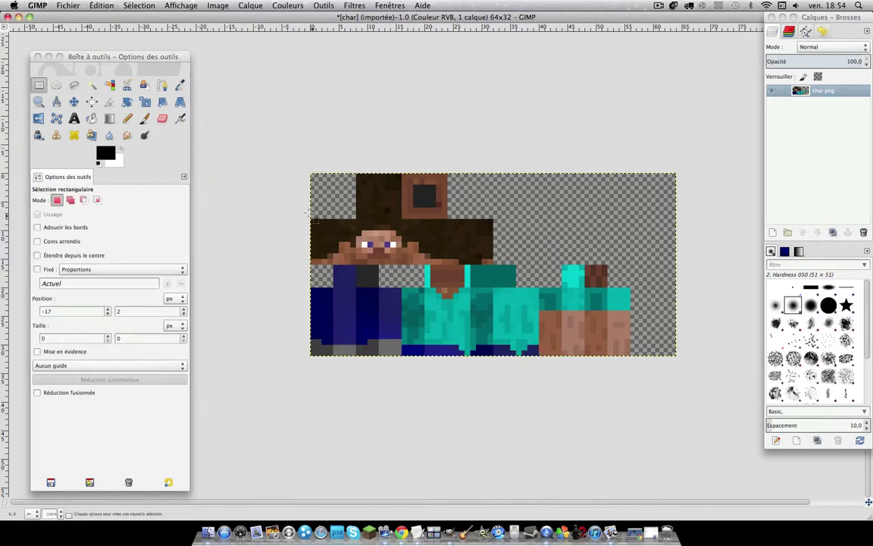
Step: Select the teal torso and arm regions, cutting out a small area near the neck
click(94, 88)
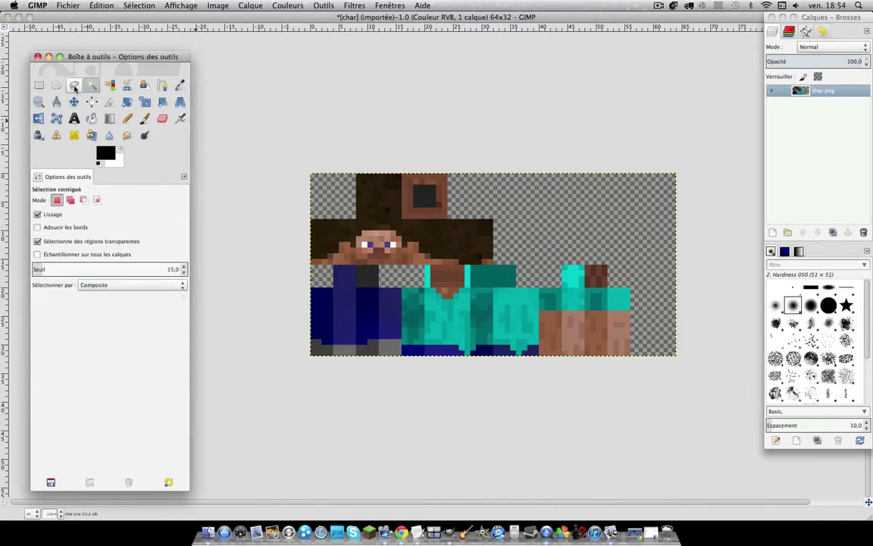
click(38, 85)
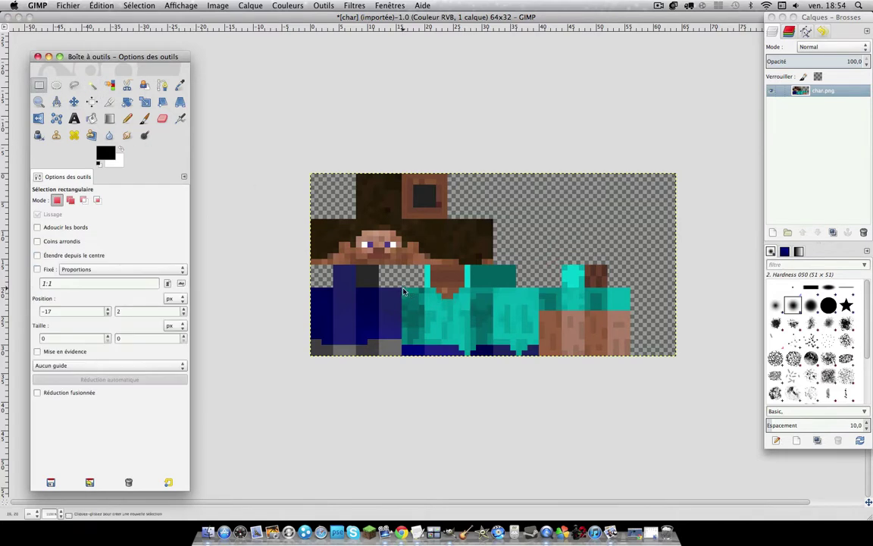
mouse_move(401, 288)
mouse_down()
mouse_move(535, 353)
mouse_move(527, 355)
mouse_up()
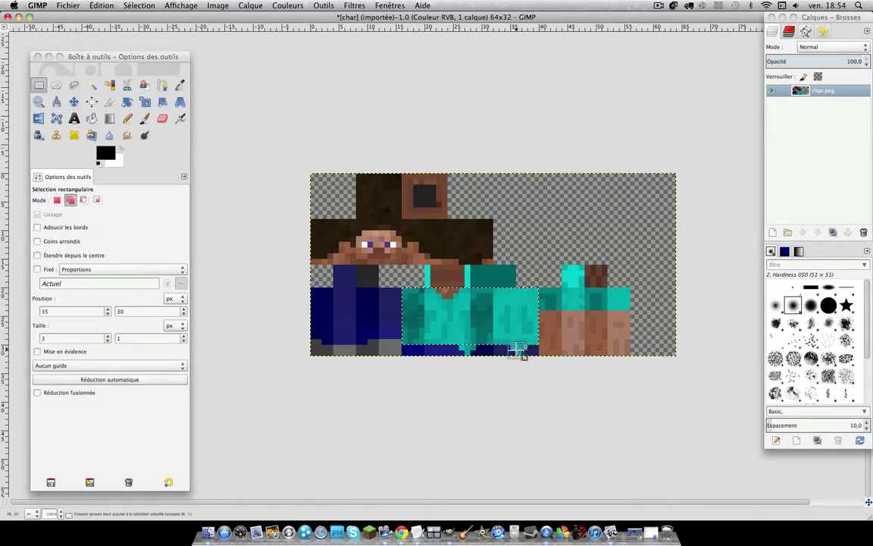
click(460, 345)
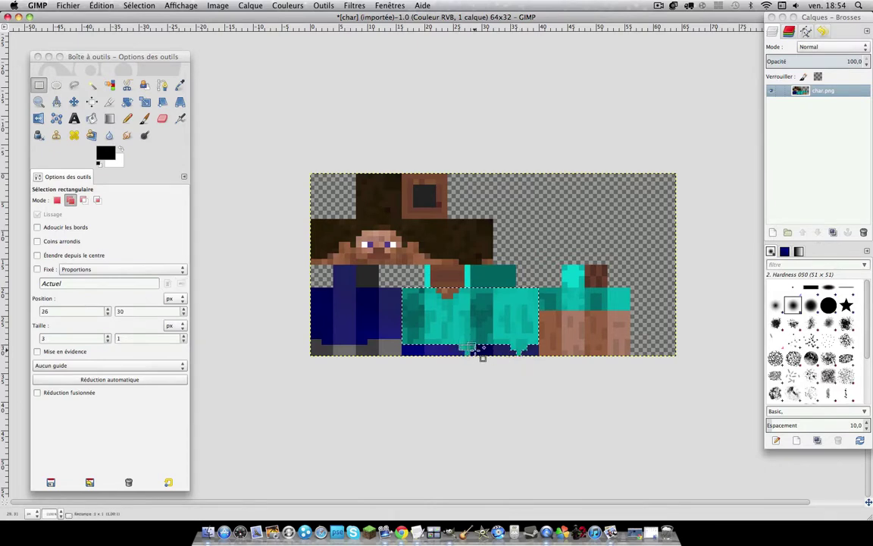
drag(465, 351, 470, 357)
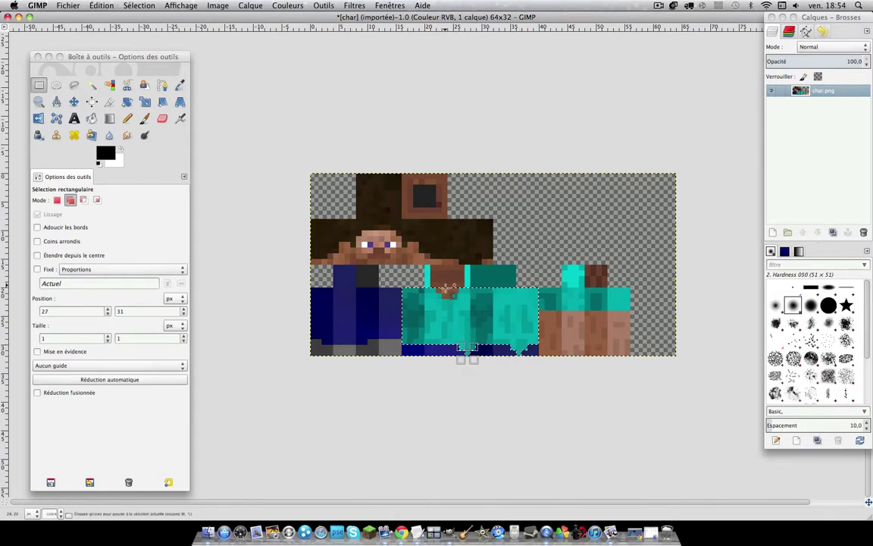
key(shift)
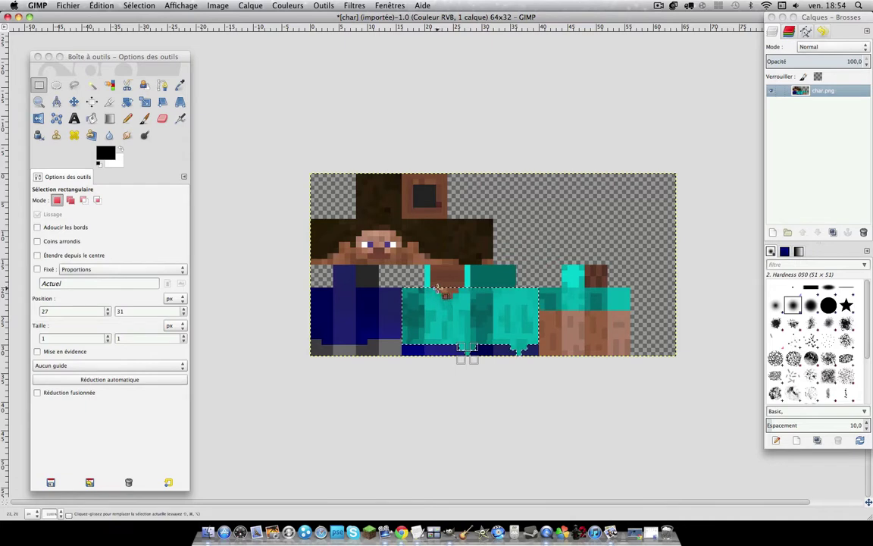
key(ctrl)
drag(438, 287, 453, 301)
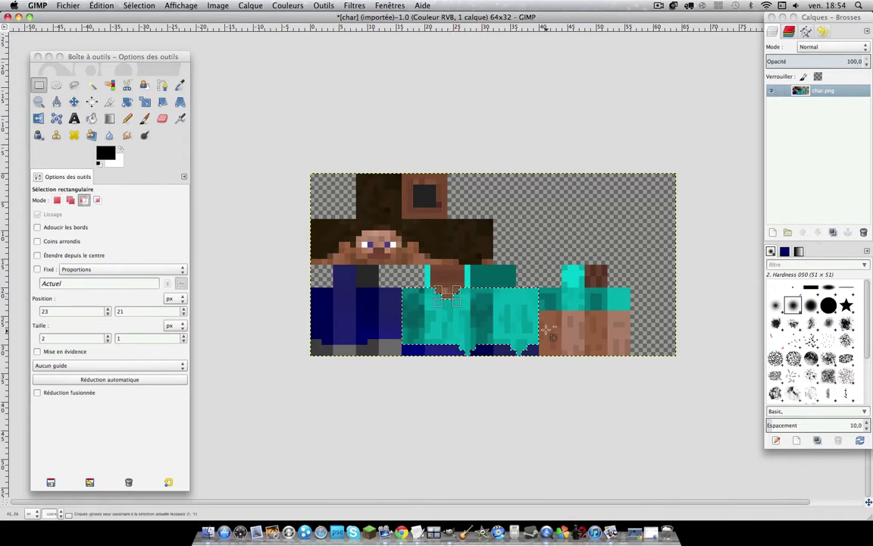
key(shift)
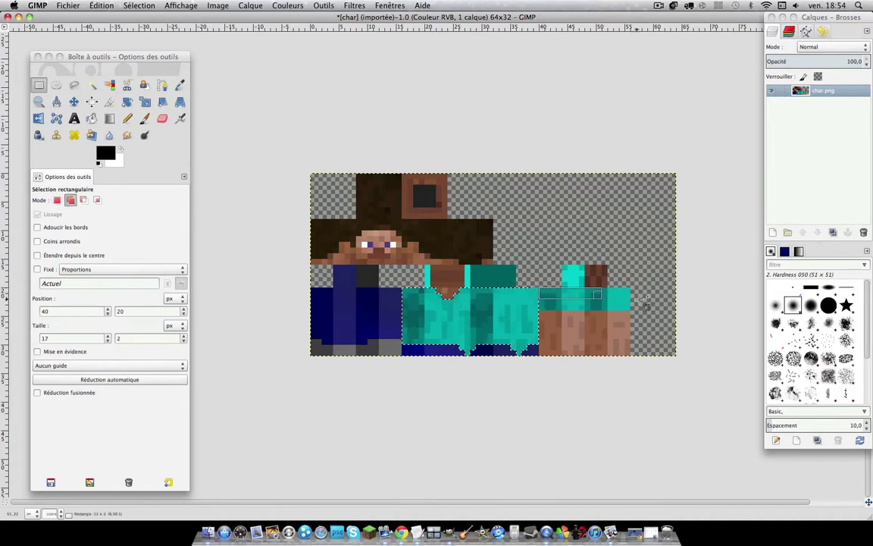
drag(540, 289, 630, 312)
drag(561, 265, 584, 287)
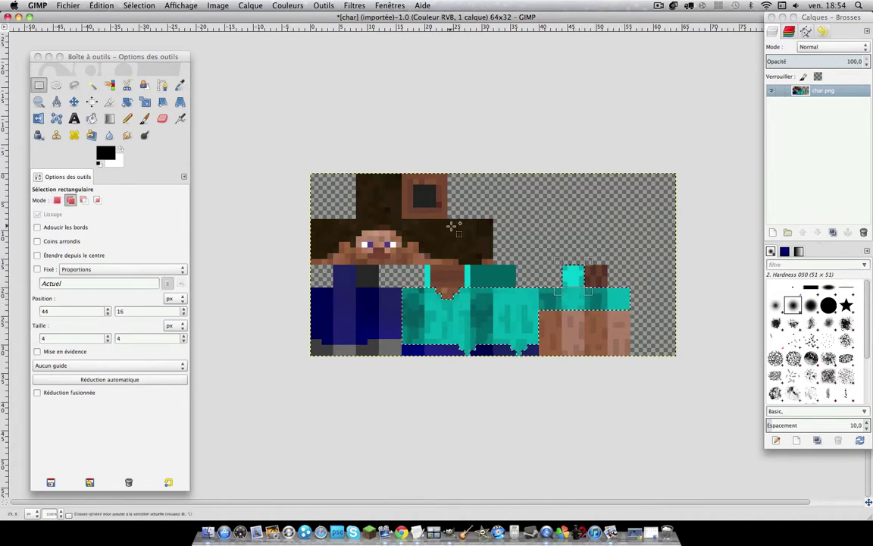
mouse_move(470, 265)
mouse_down()
mouse_move(449, 270)
mouse_move(429, 260)
mouse_up()
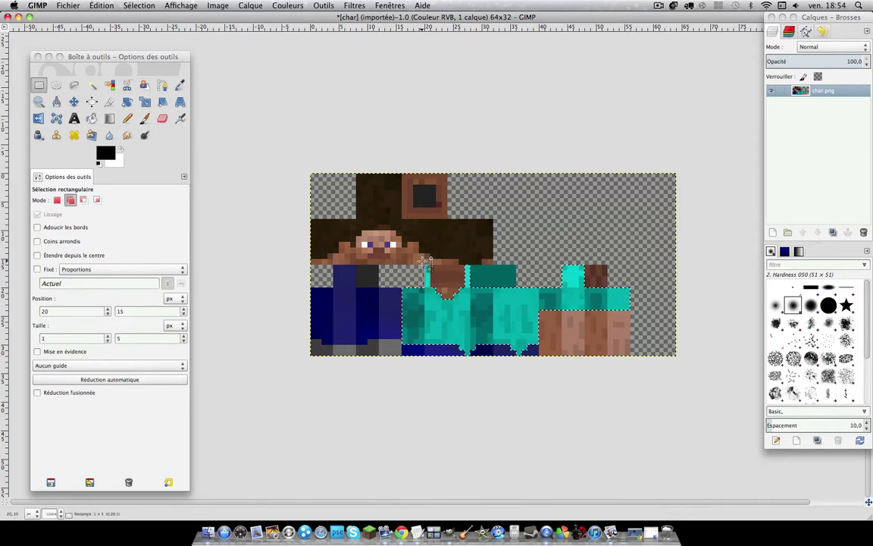
mouse_move(474, 292)
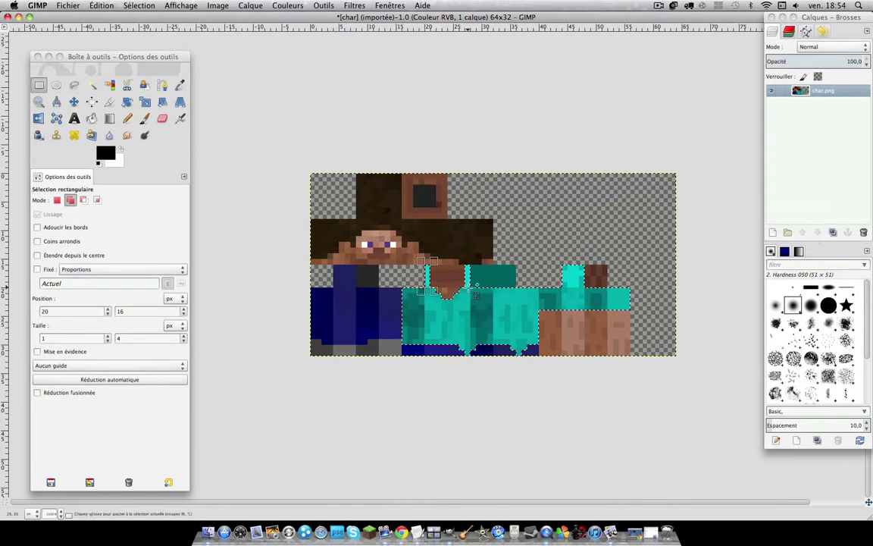
drag(470, 287, 512, 266)
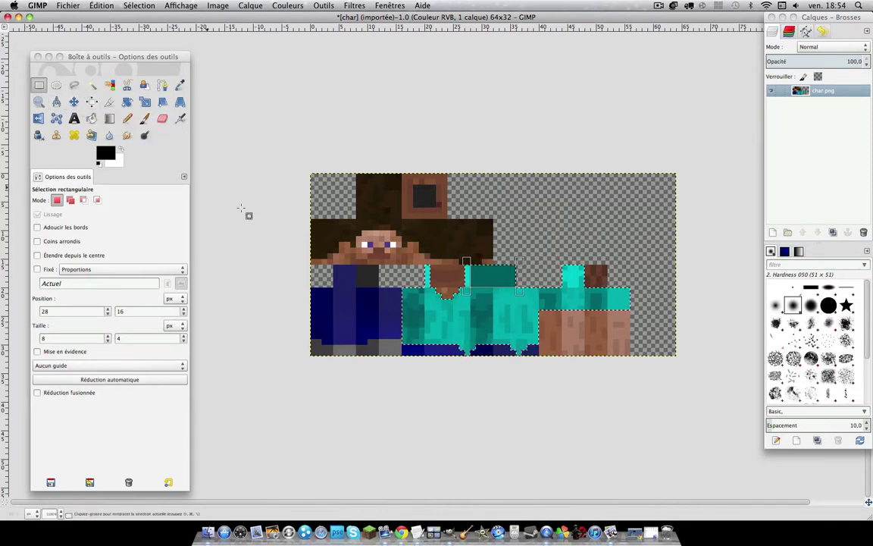
Step: Clear and rebuild the shirt selection from torso strips and the arm section, excluding the neck
click(444, 381)
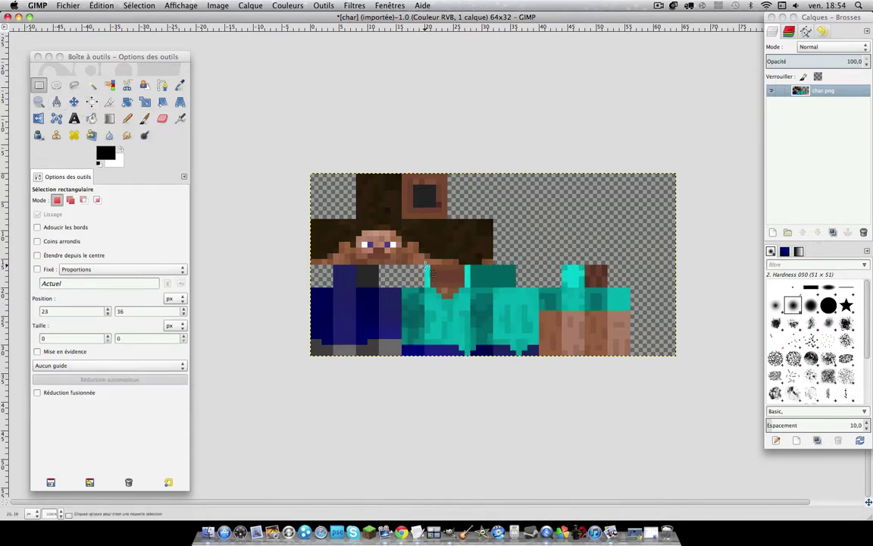
drag(427, 267, 431, 332)
mouse_move(430, 288)
mouse_down()
mouse_move(448, 335)
mouse_move(440, 348)
mouse_move(470, 304)
mouse_move(455, 302)
mouse_move(463, 303)
mouse_up()
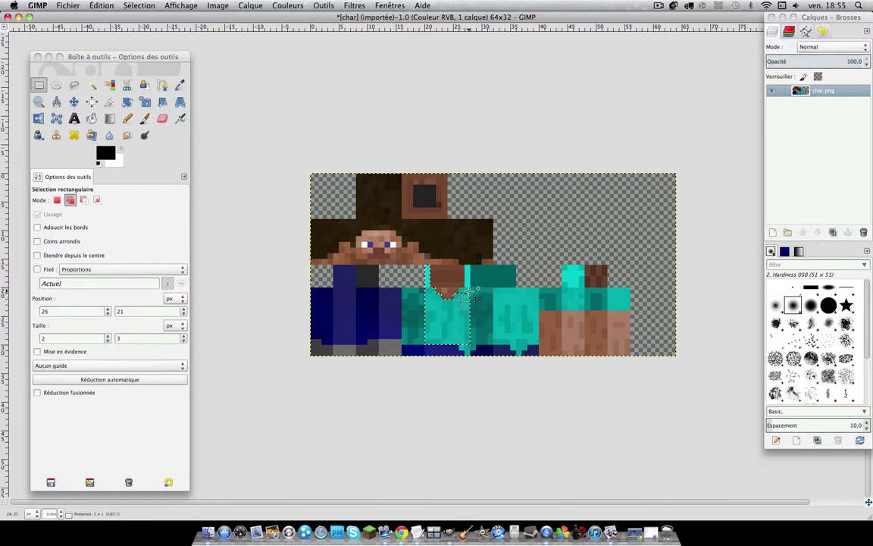
drag(464, 265, 470, 300)
drag(458, 344, 465, 350)
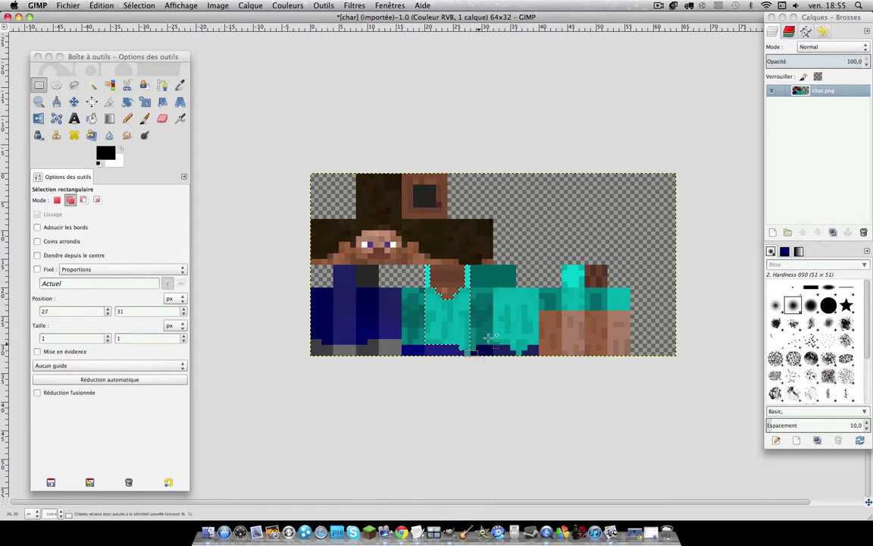
mouse_move(493, 287)
mouse_down()
mouse_move(538, 345)
mouse_move(523, 356)
mouse_up()
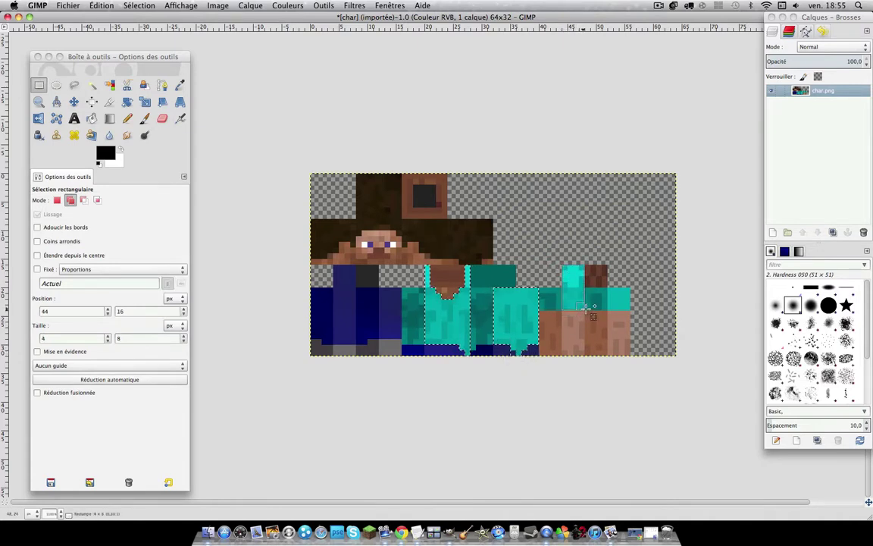
drag(607, 288, 631, 307)
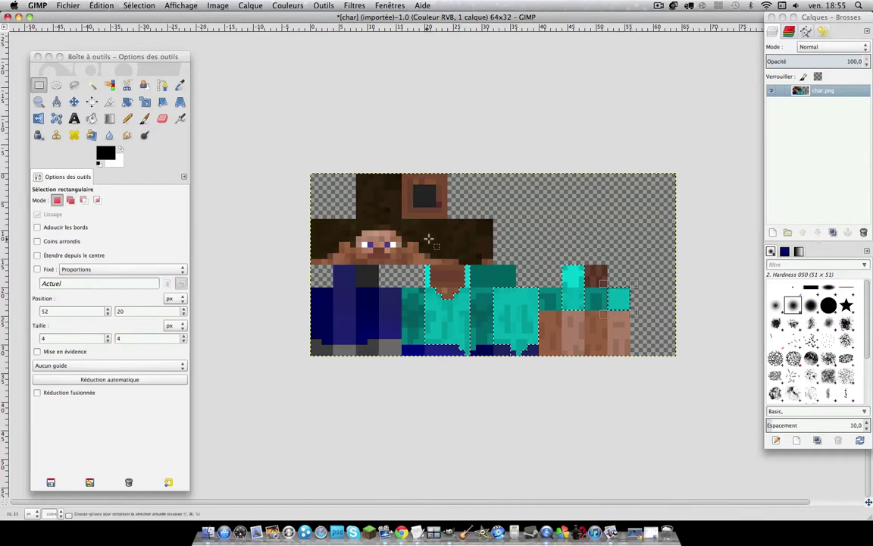
Step: Fill the shirt selection with the Crack pattern, then overlay a black-to-white gradient
click(91, 119)
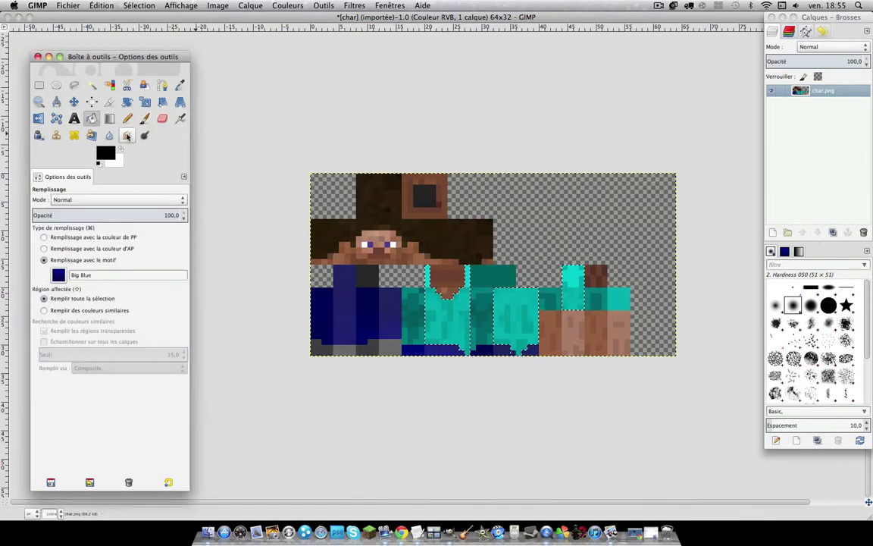
click(58, 275)
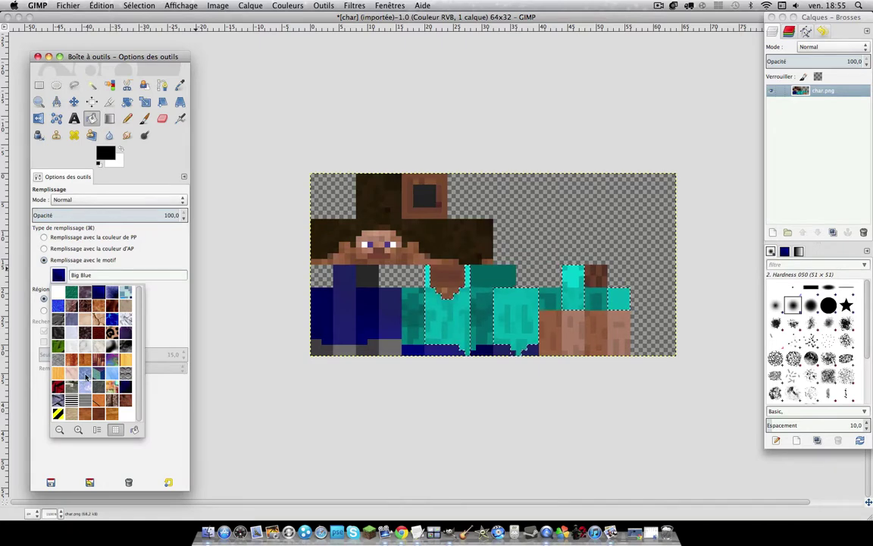
click(57, 326)
click(434, 334)
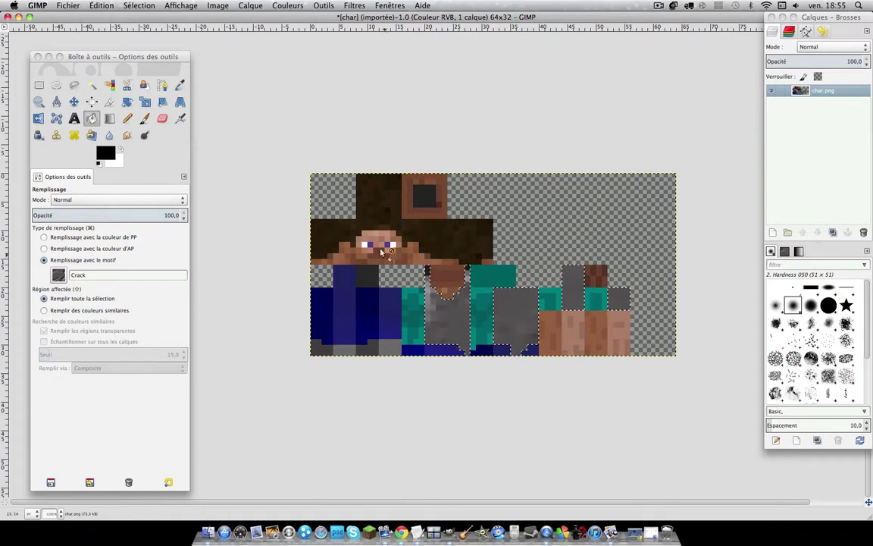
click(109, 119)
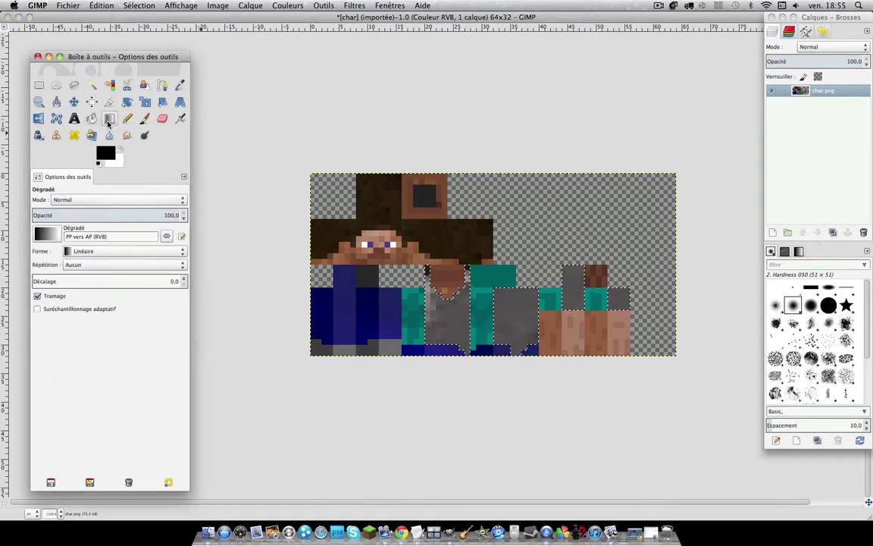
drag(445, 312, 526, 376)
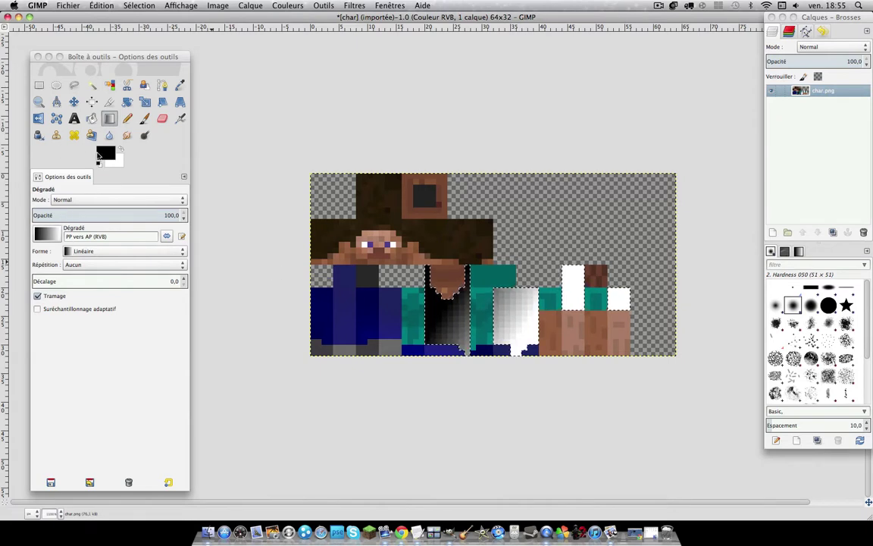
click(106, 152)
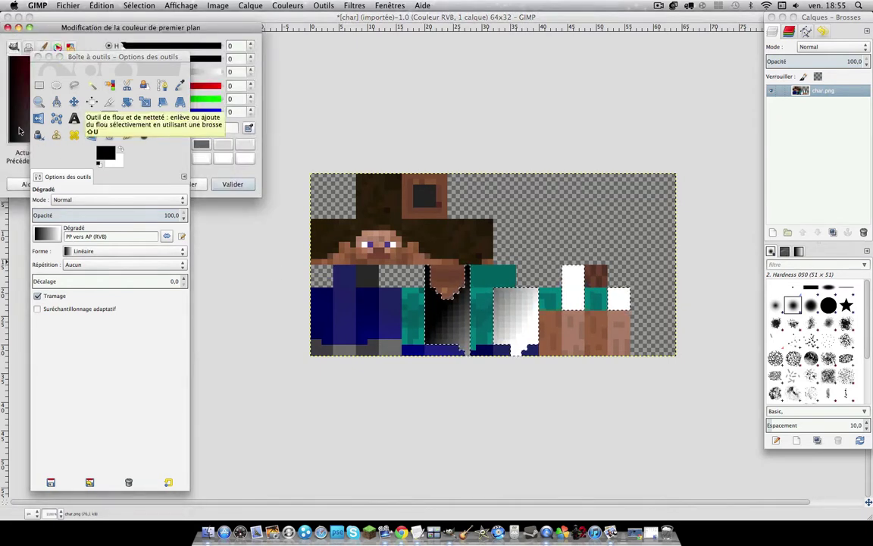
Step: Set the foreground to light grey and brush it over the shirt areas
drag(122, 56, 362, 59)
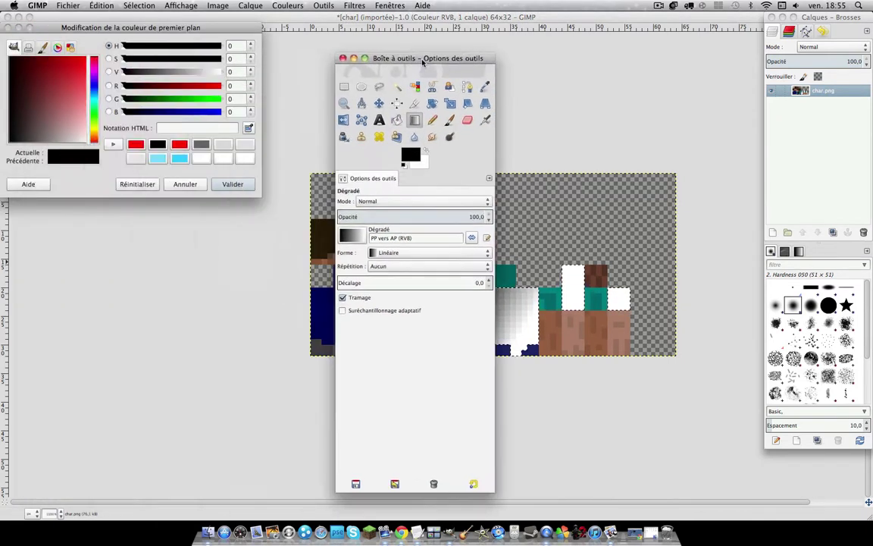
drag(55, 126, 81, 177)
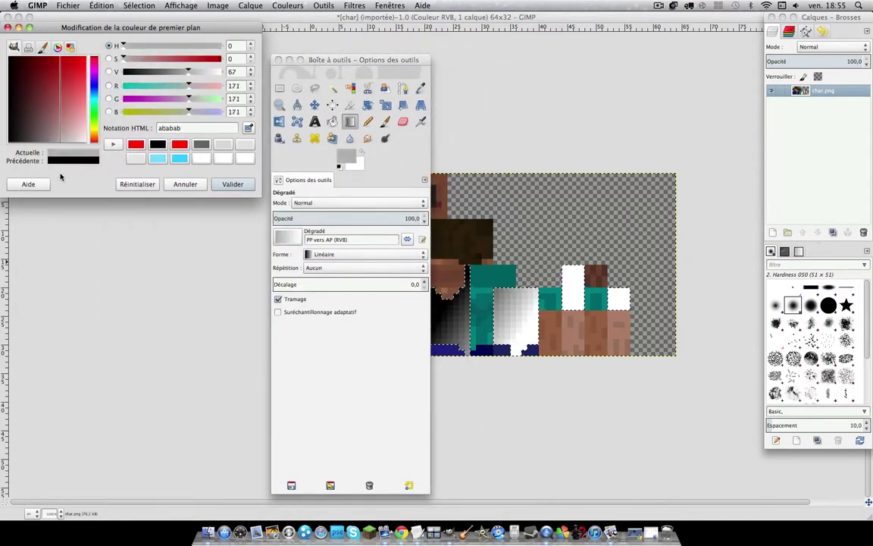
click(233, 184)
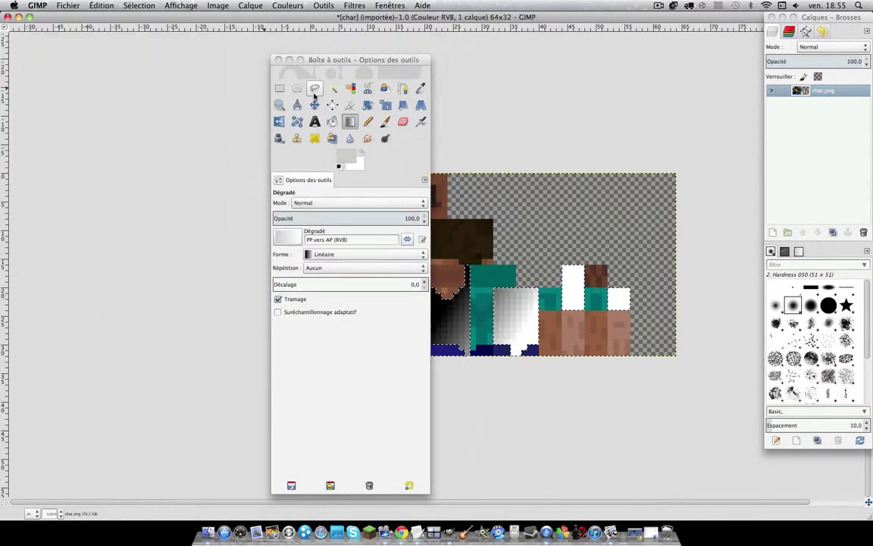
click(384, 121)
drag(357, 59, 232, 40)
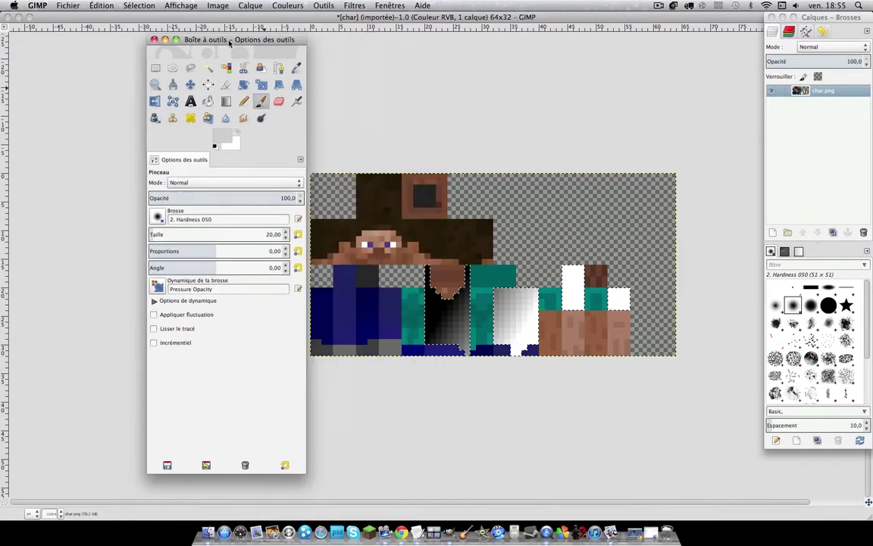
drag(464, 333, 447, 284)
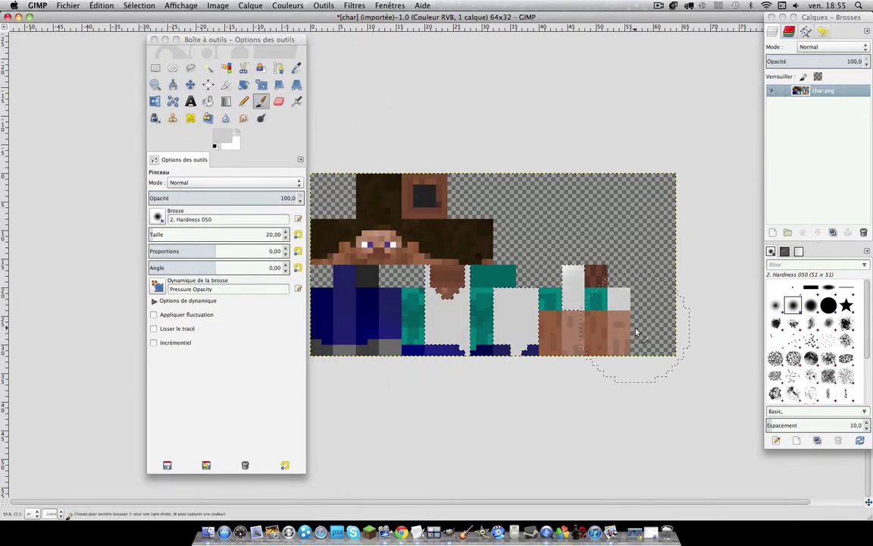
Step: Darken the foreground to medium grey 8e8e8e and repaint the shirt and sleeves
click(221, 137)
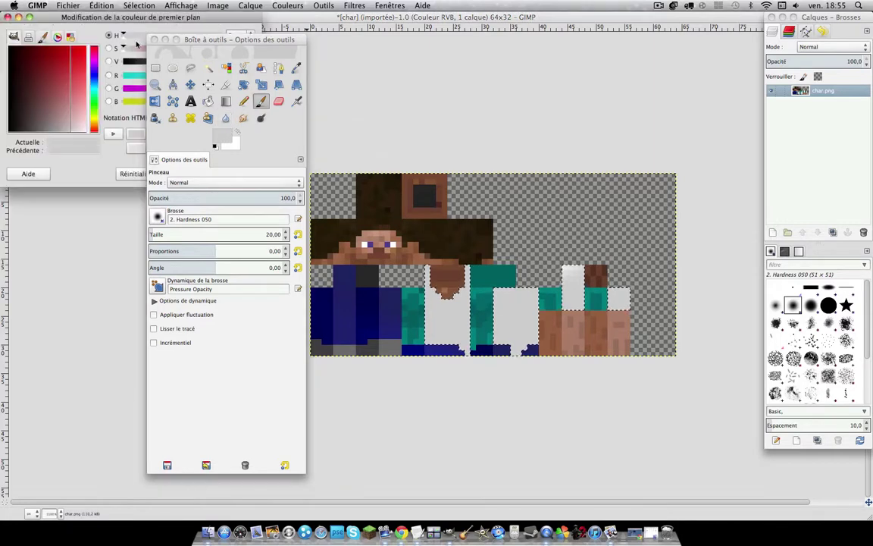
mouse_move(179, 39)
mouse_down()
mouse_move(179, 89)
mouse_move(147, 135)
mouse_up()
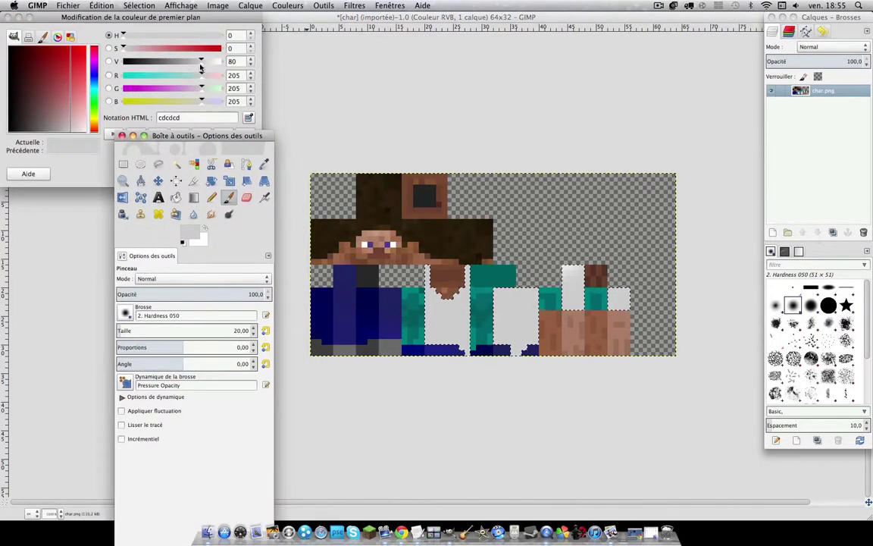
click(173, 65)
drag(129, 17, 254, 17)
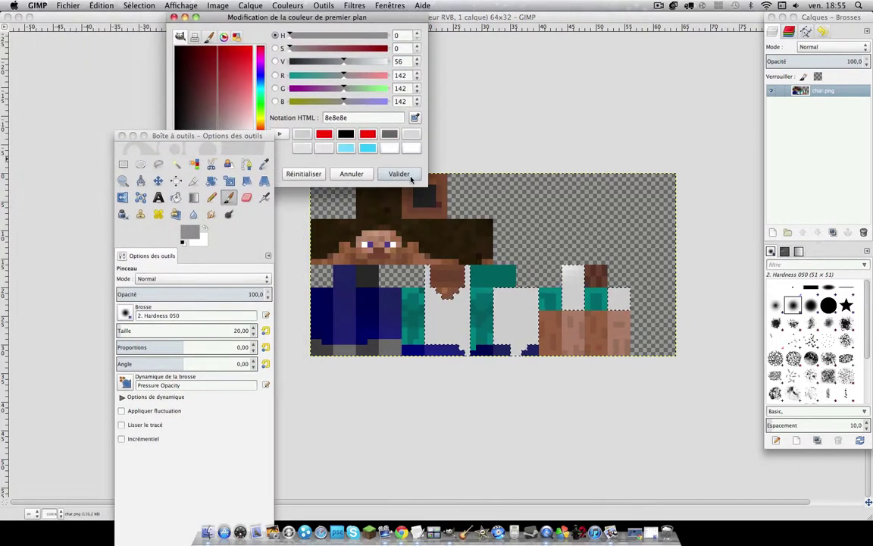
click(399, 173)
mouse_move(497, 276)
mouse_down()
mouse_move(444, 312)
mouse_move(501, 366)
mouse_up()
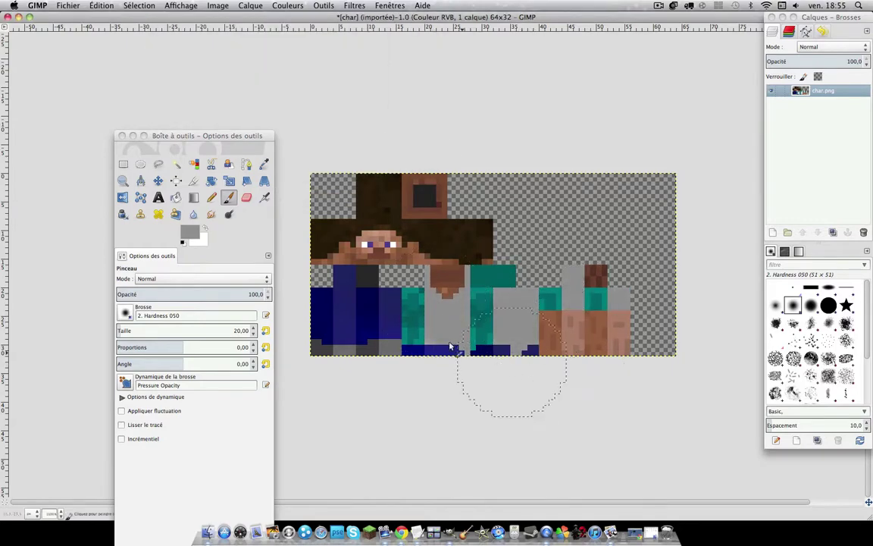
Step: Select the teal shirt areas of the skin with rectangular selections, including the arm blocks
click(123, 164)
drag(402, 289, 426, 345)
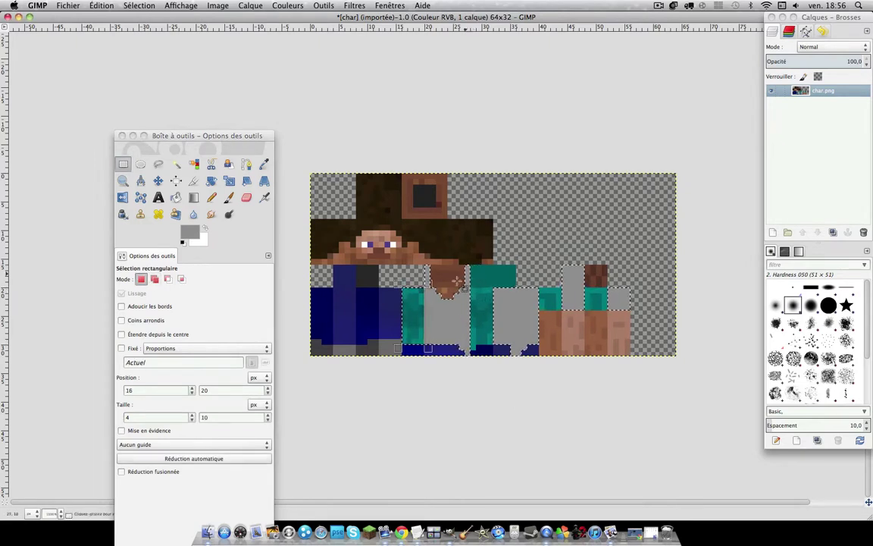
click(377, 295)
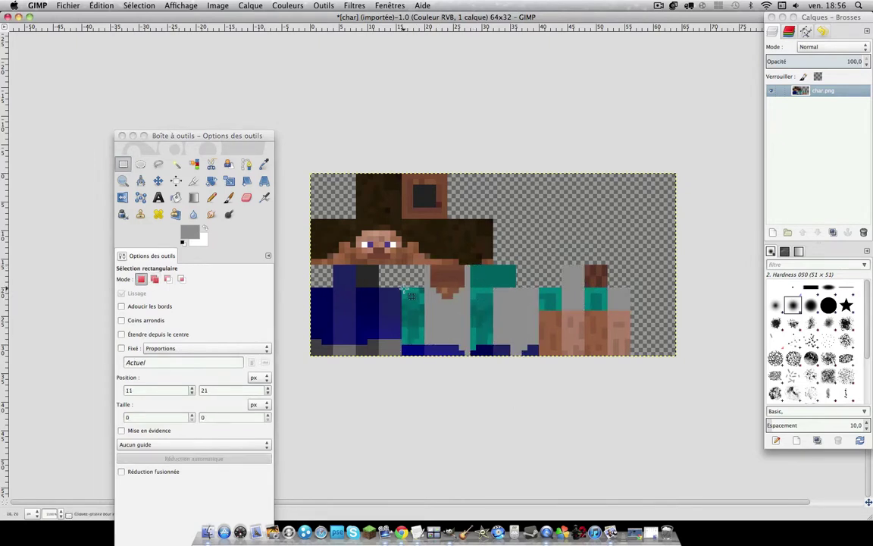
mouse_move(471, 269)
mouse_down()
mouse_move(498, 336)
mouse_move(520, 270)
mouse_move(494, 289)
mouse_up()
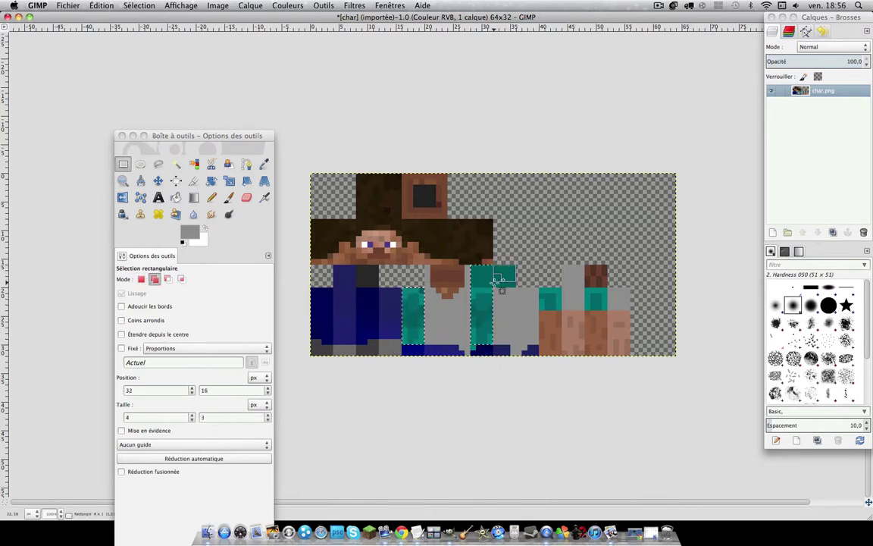
drag(470, 345, 474, 350)
drag(543, 288, 545, 295)
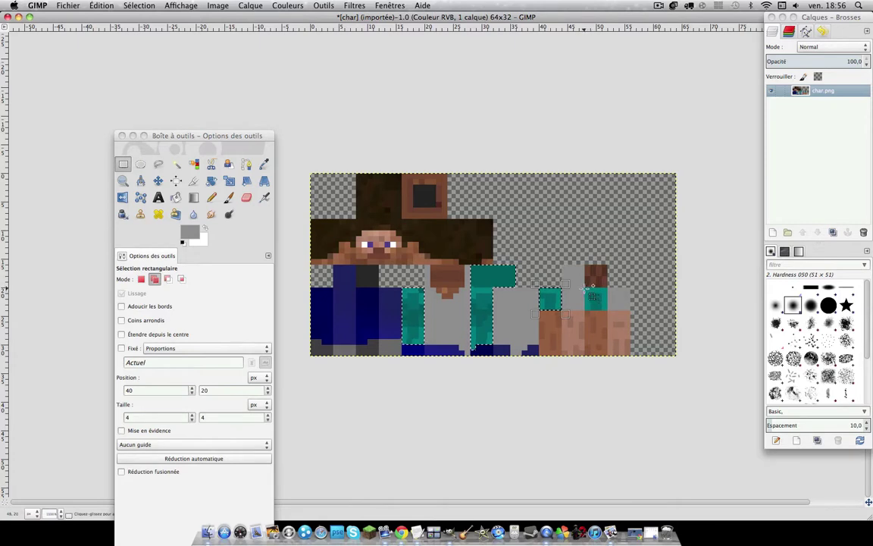
drag(584, 288, 607, 311)
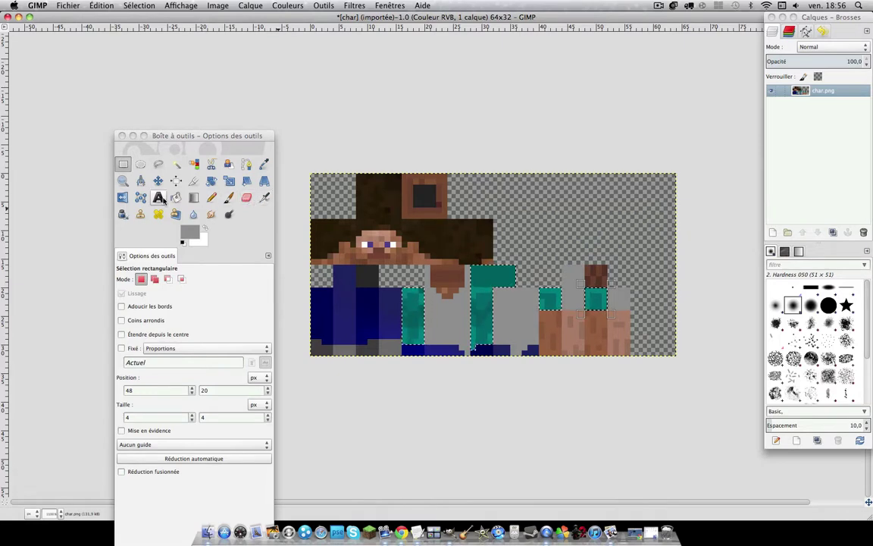
Step: Paint the selected teal shirt and arm areas with a 7b7b7b grey brush
click(175, 197)
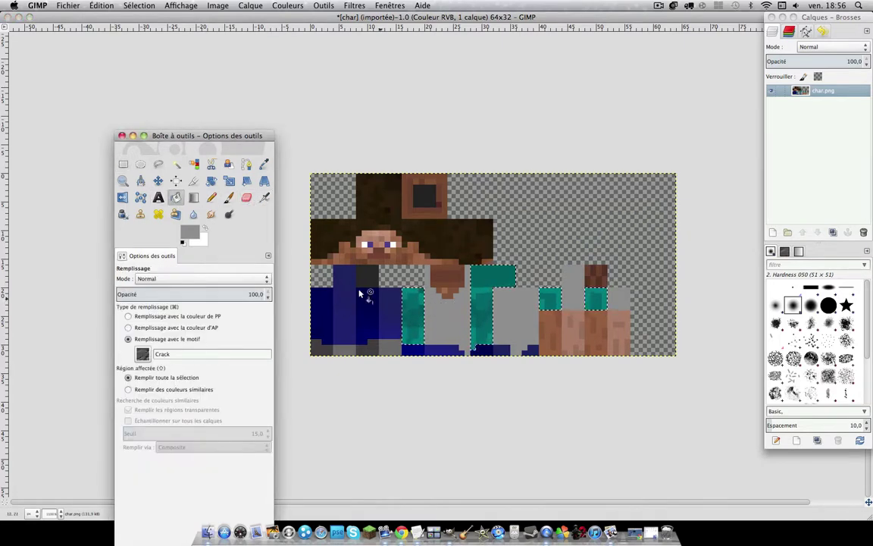
click(212, 197)
click(227, 198)
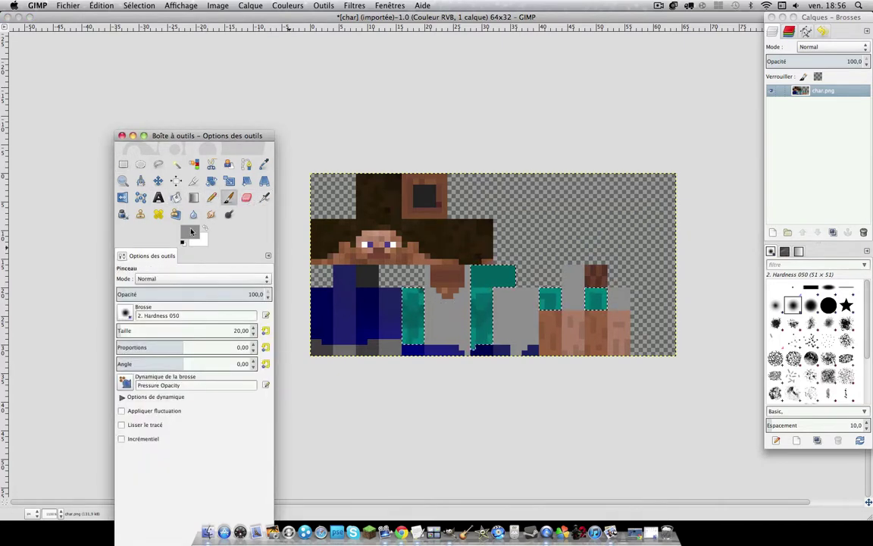
click(190, 232)
drag(341, 65, 337, 66)
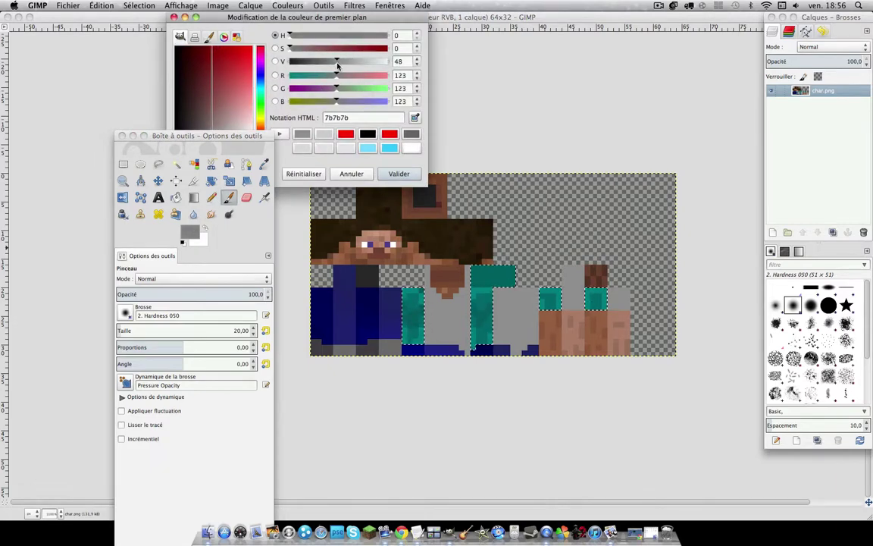
click(395, 175)
mouse_move(364, 273)
mouse_down()
mouse_move(448, 356)
mouse_move(508, 296)
mouse_move(429, 356)
mouse_move(520, 345)
mouse_up()
drag(589, 298, 571, 331)
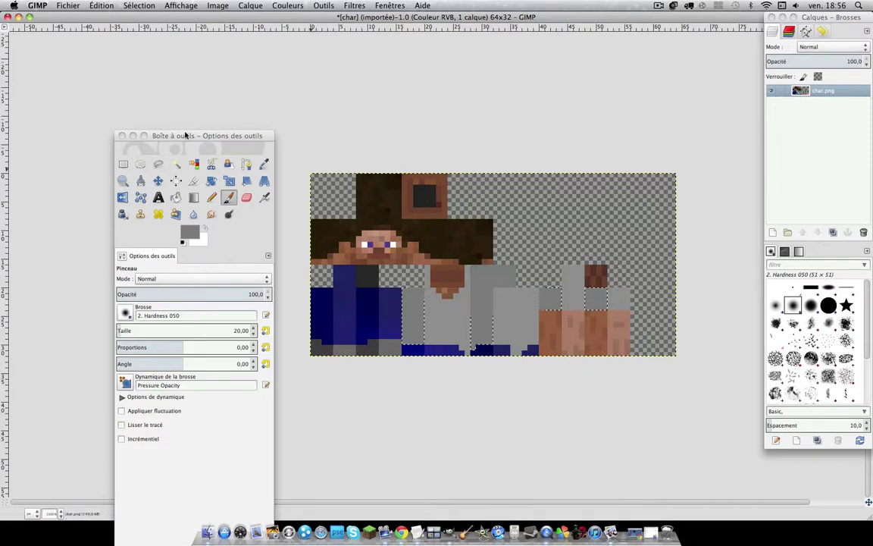
Step: Overwrite char.png with the grey-shirted skin and close the image without saving
click(124, 164)
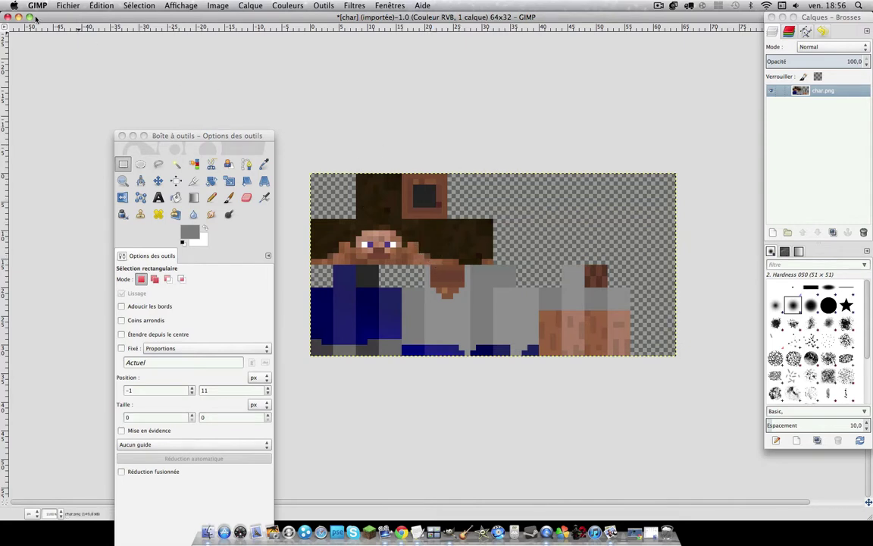
click(62, 6)
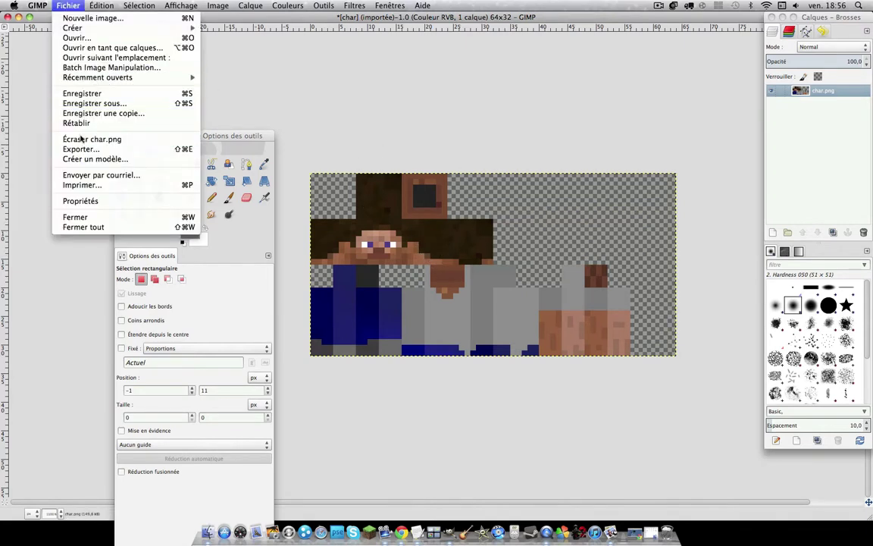
click(92, 138)
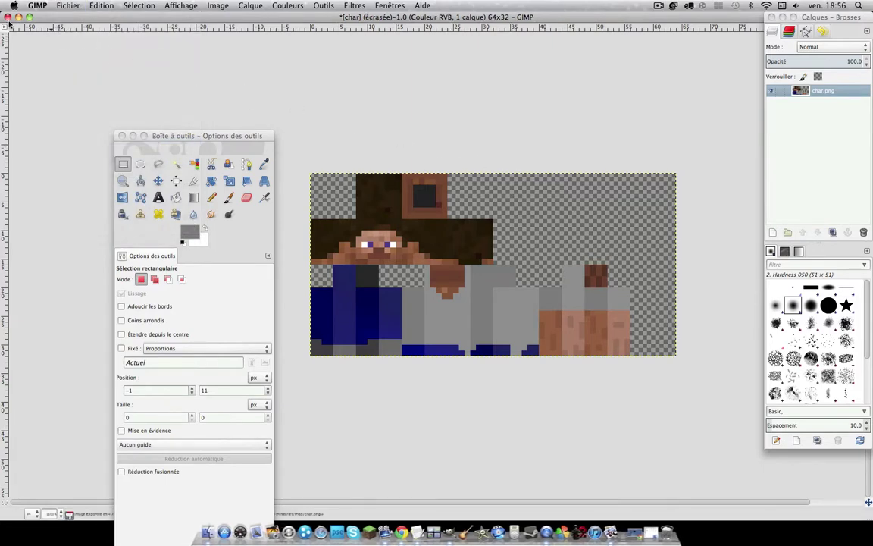
click(8, 17)
click(353, 308)
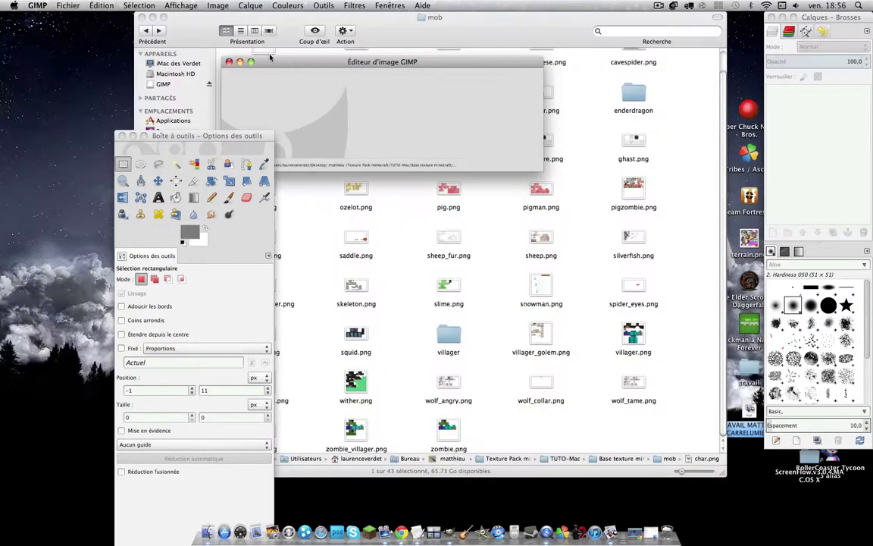
Step: Back in the TUTO-Mac folder, compress the Base texture minecraft folder into a zip
drag(201, 26, 252, 36)
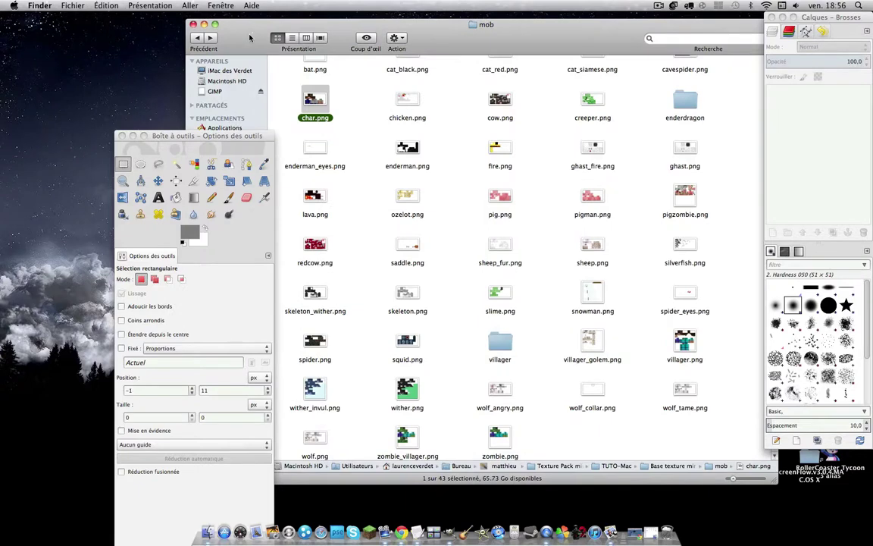
scroll(485, 303, up, 2)
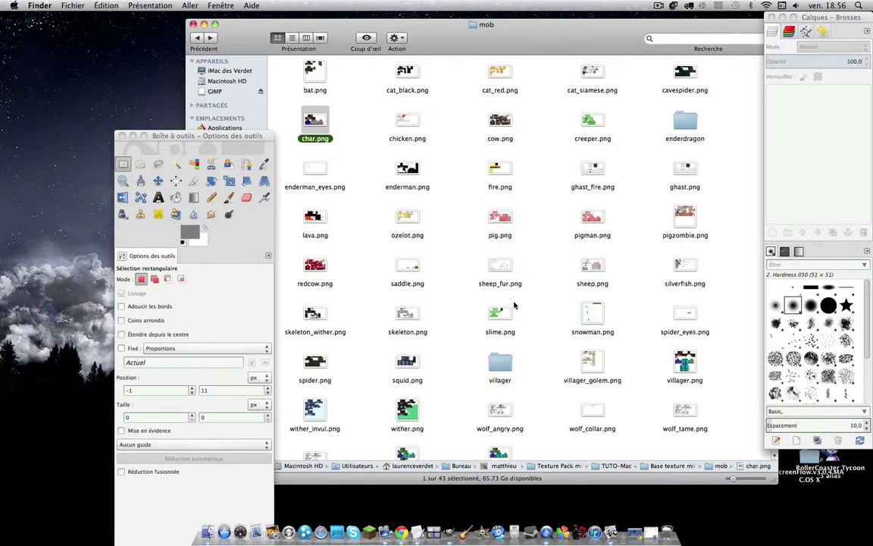
double_click(694, 127)
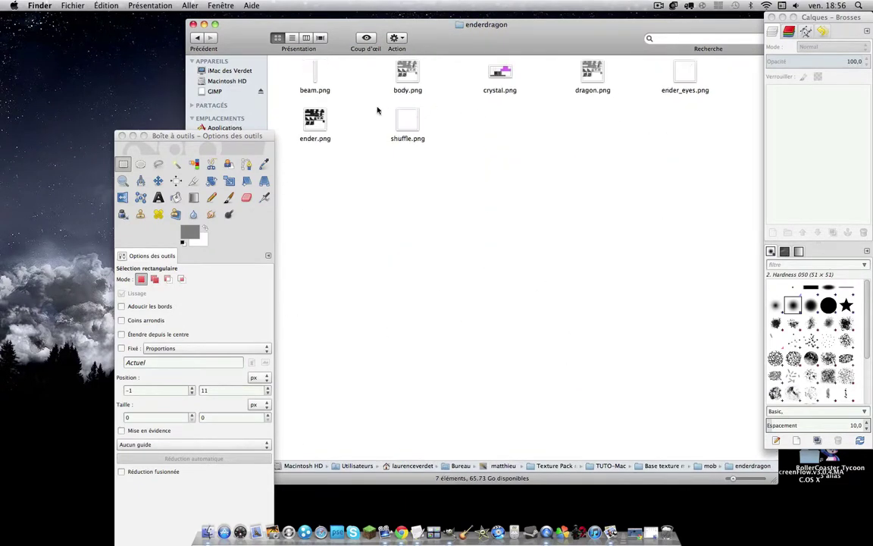
click(196, 39)
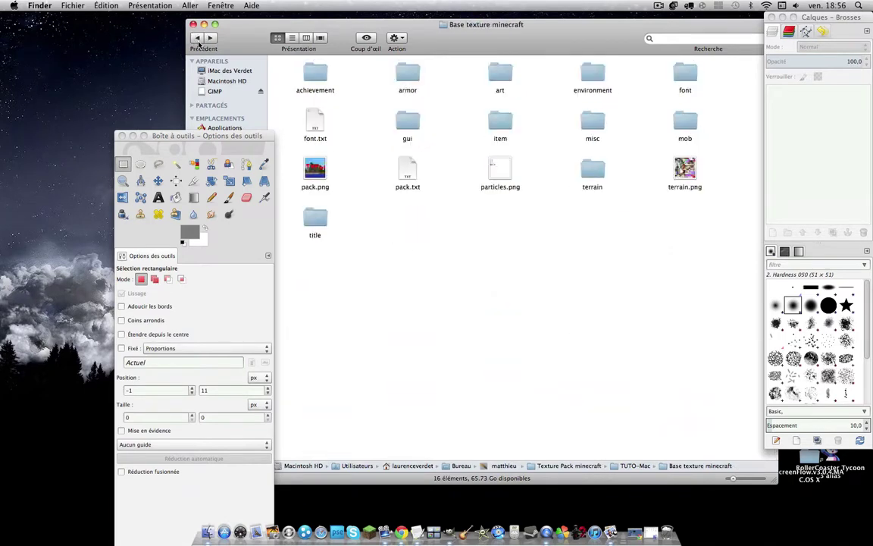
click(197, 39)
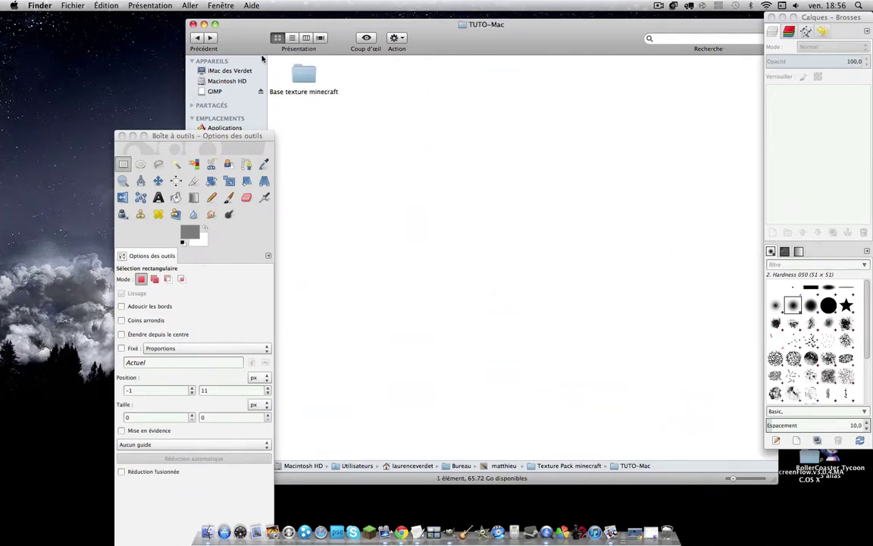
right_click(305, 75)
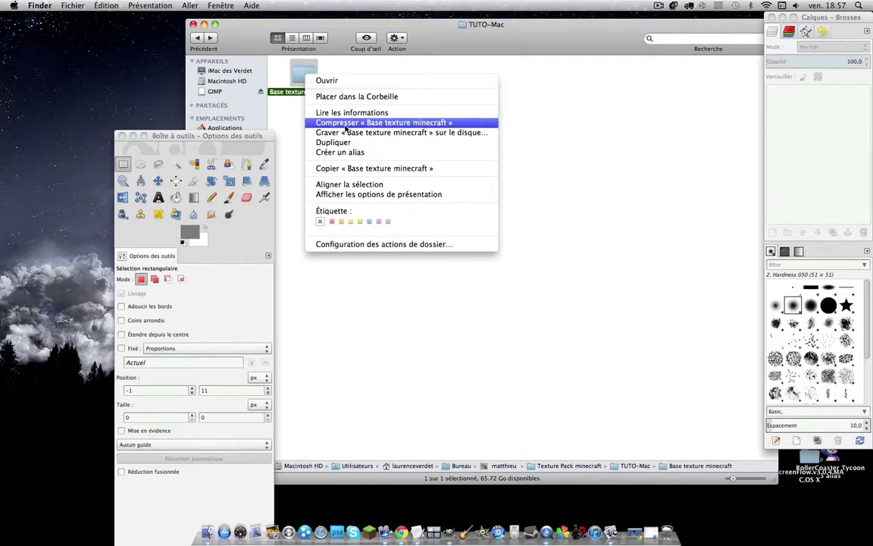
click(347, 123)
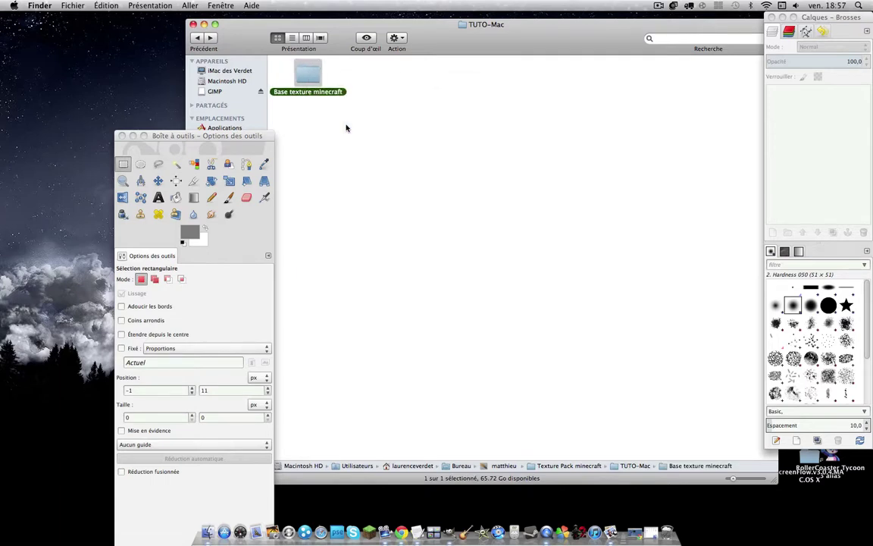
Step: Rename the new archive to TUTO-Mac.zip
click(429, 81)
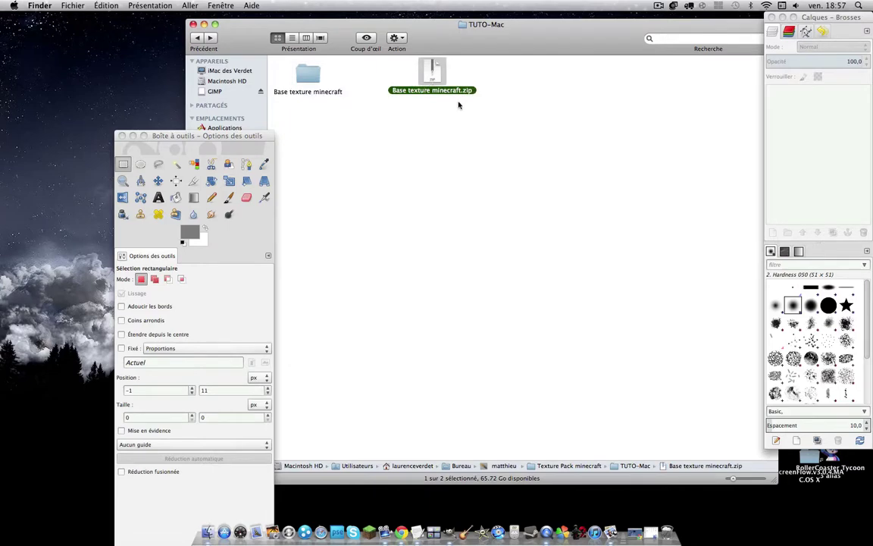
click(449, 91)
text(TUT)
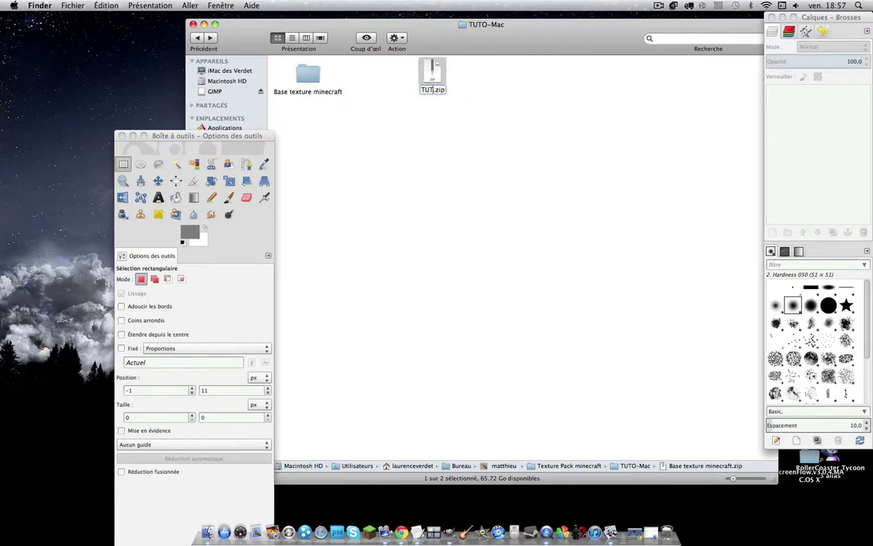
text(O-Ma)
text(c)
key(Return)
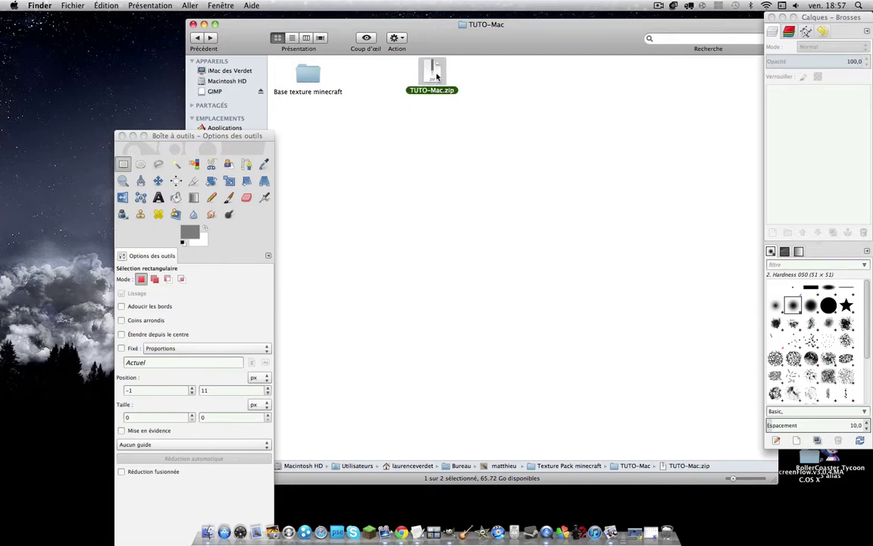
drag(436, 75, 434, 111)
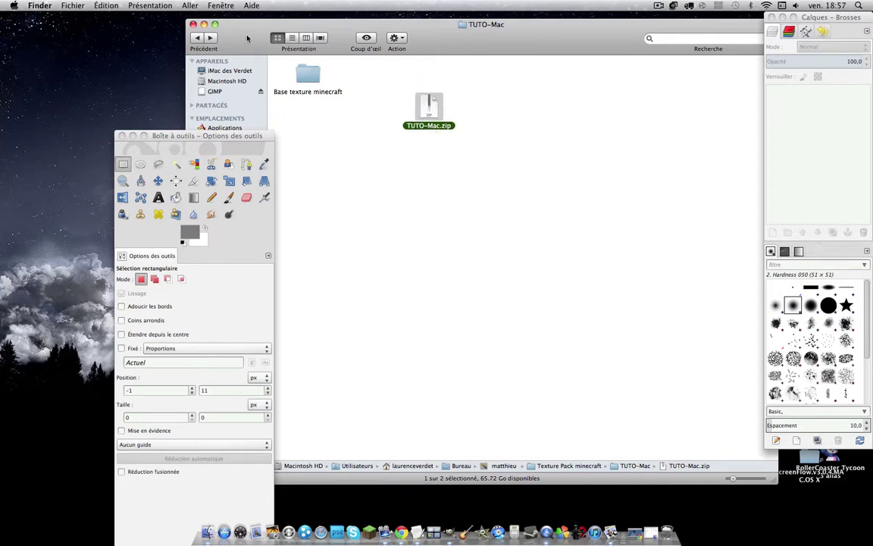
drag(246, 38, 332, 51)
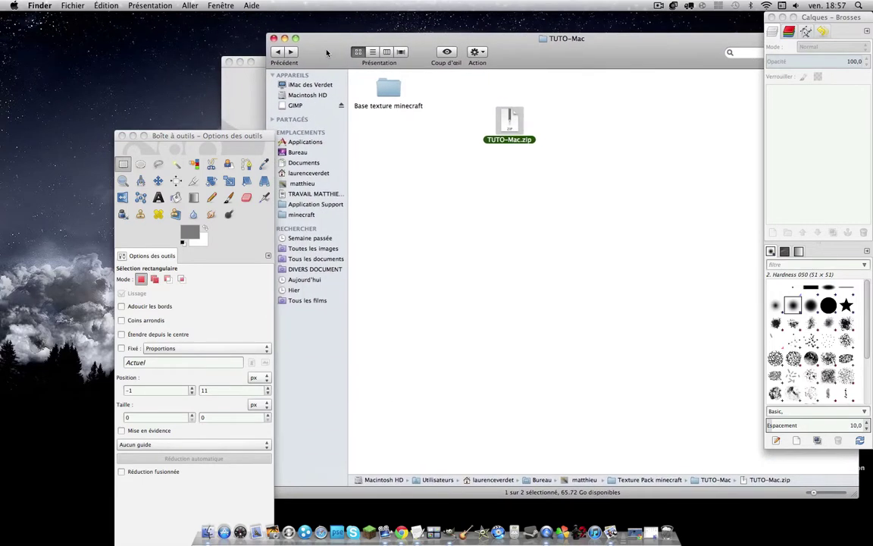
Step: Copy TUTO-Mac.zip into minecraft's texturepacks folder, then select mcpatcher-2.4.3_02.jar
click(303, 215)
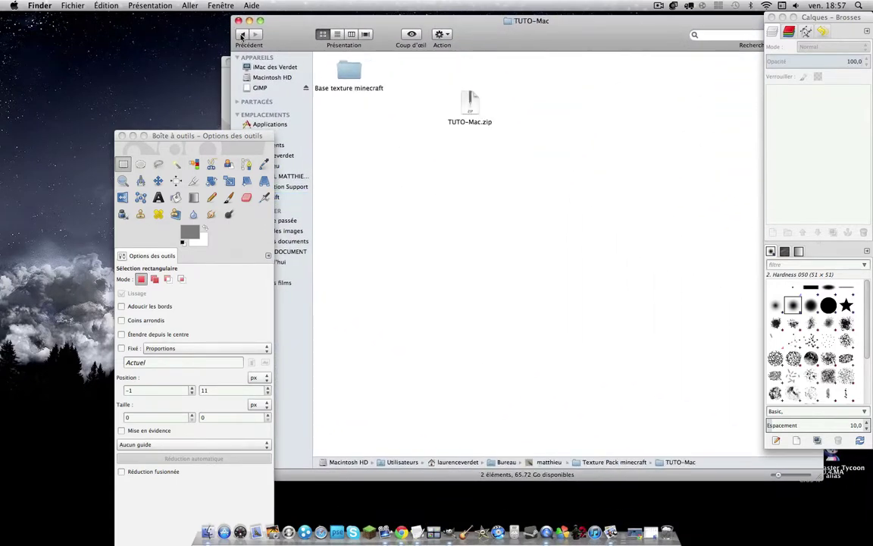
click(471, 108)
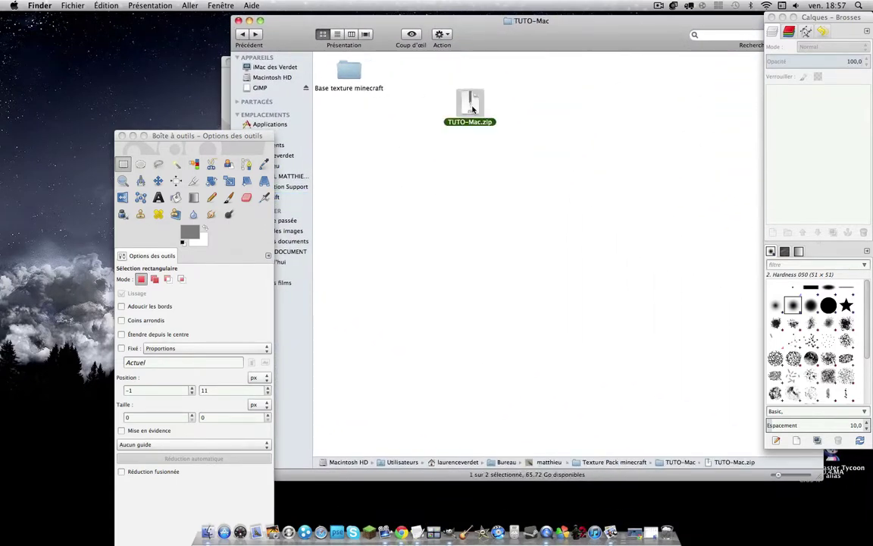
drag(264, 19, 295, 23)
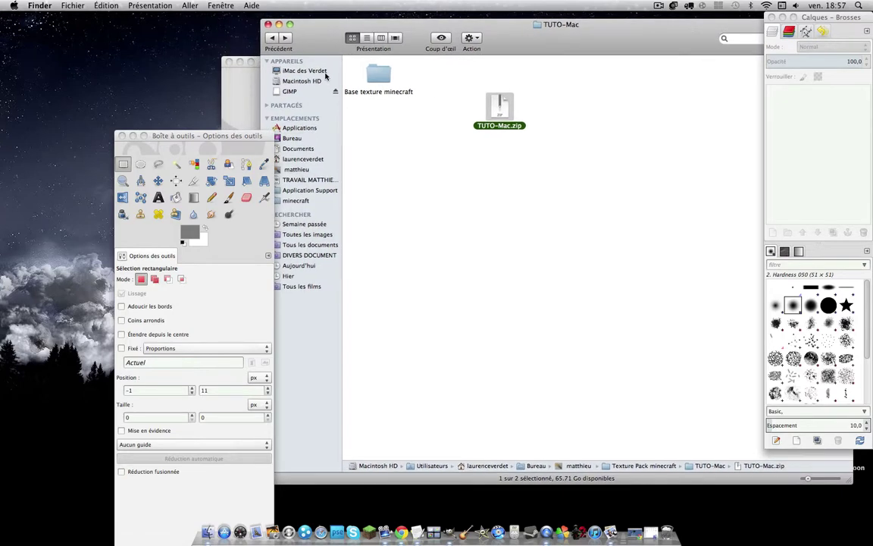
click(297, 201)
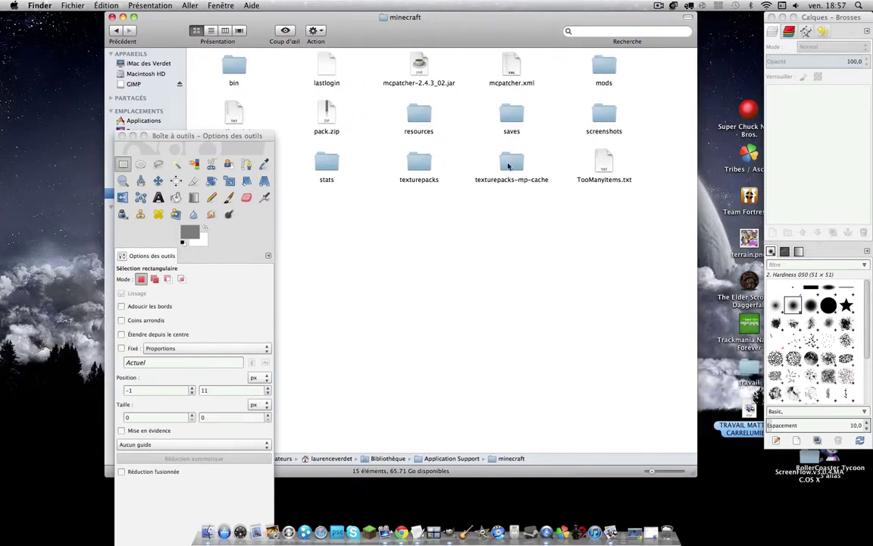
double_click(419, 160)
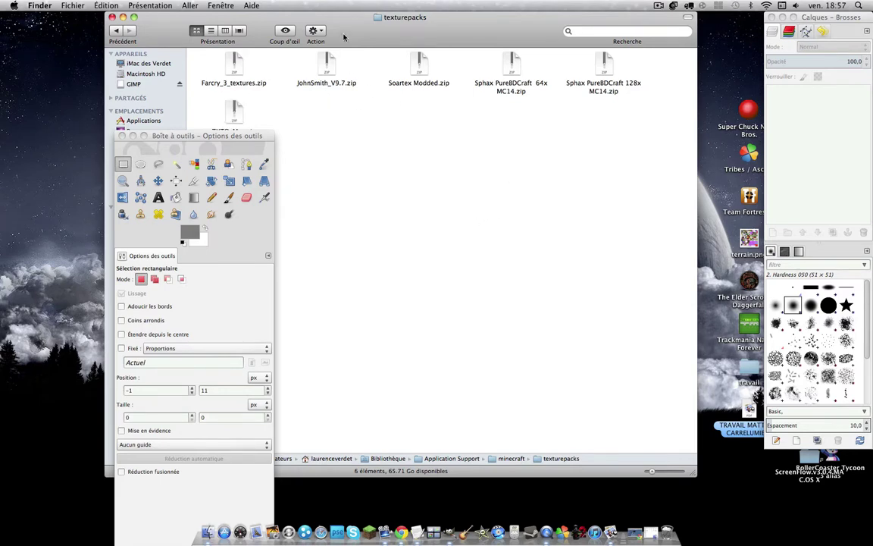
drag(311, 33, 447, 43)
click(254, 39)
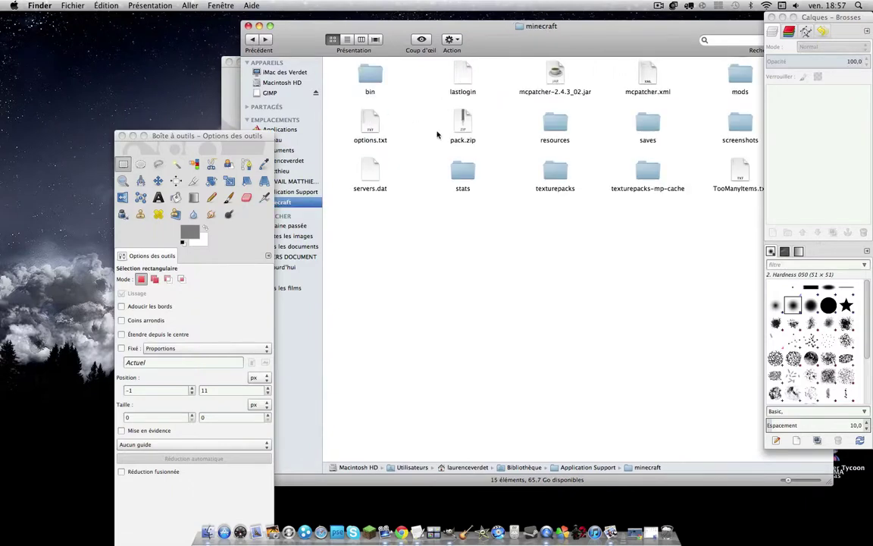
click(543, 92)
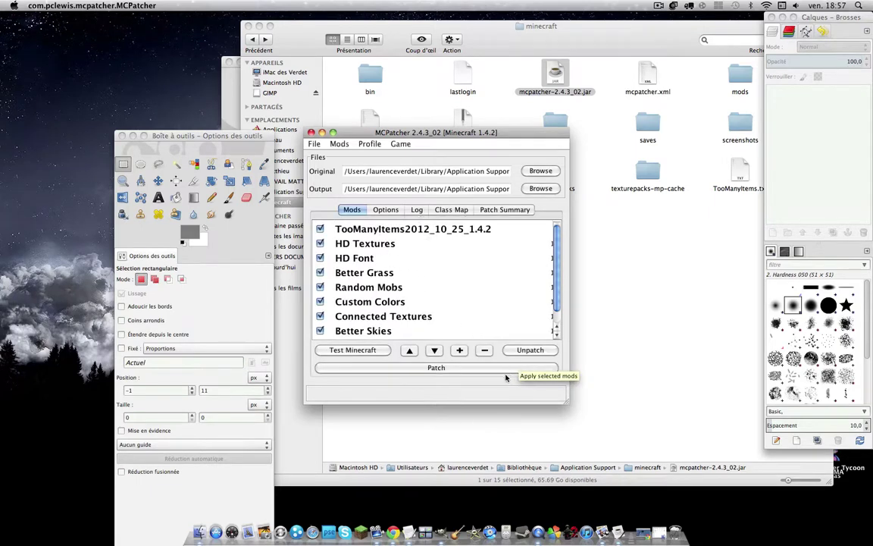
Step: Patch minecraft.jar with MCPatcher, quit MCPatcher and GIMP, and return Finder to TUTO-Mac
click(497, 369)
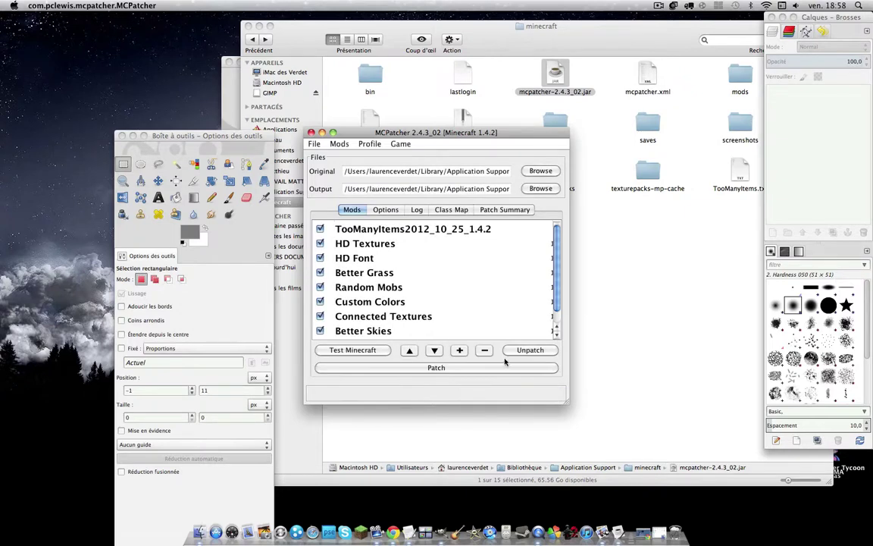
click(311, 133)
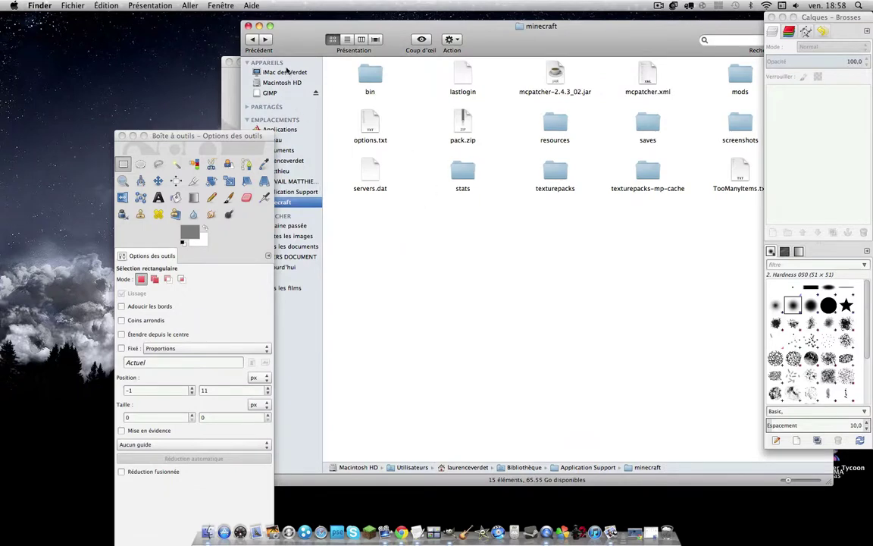
drag(288, 51, 344, 182)
click(262, 91)
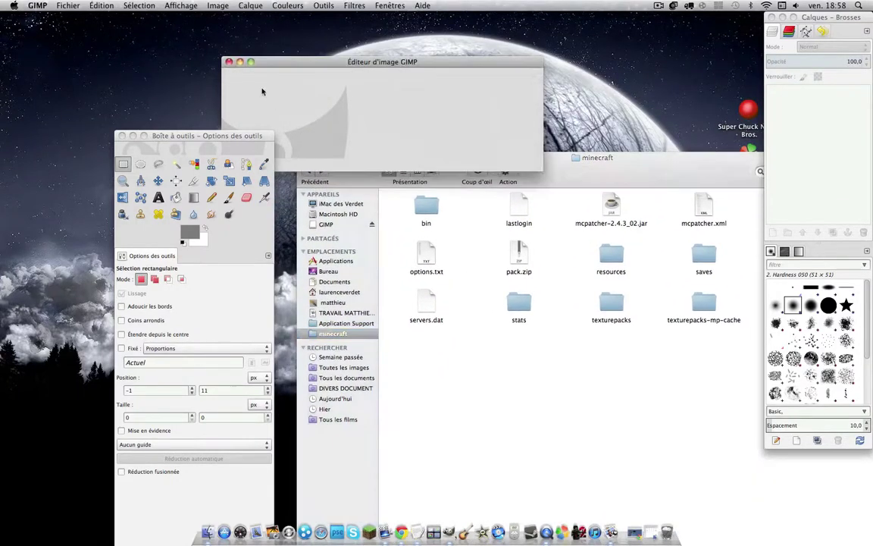
click(229, 62)
click(331, 157)
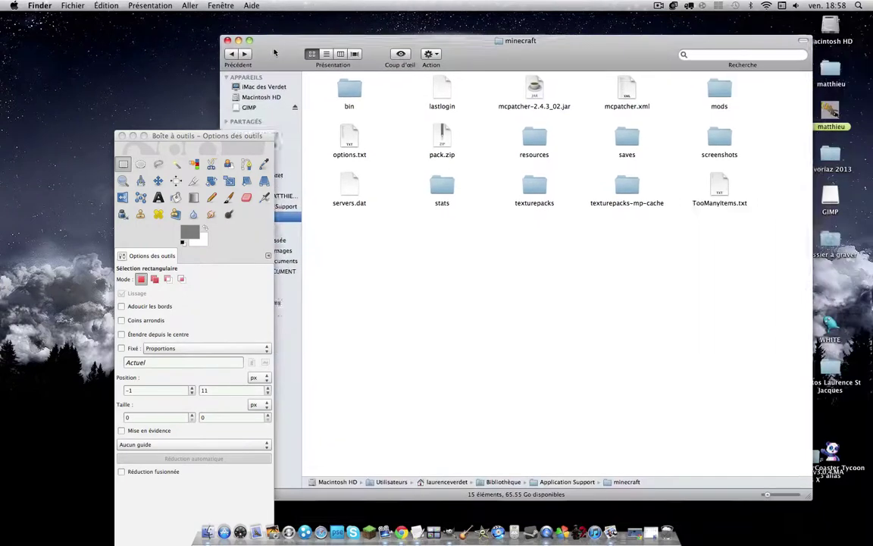
click(173, 33)
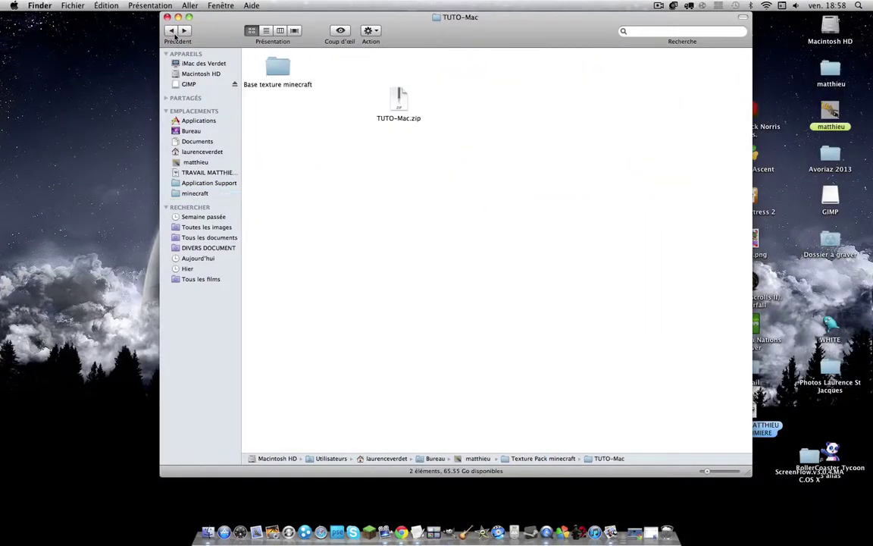